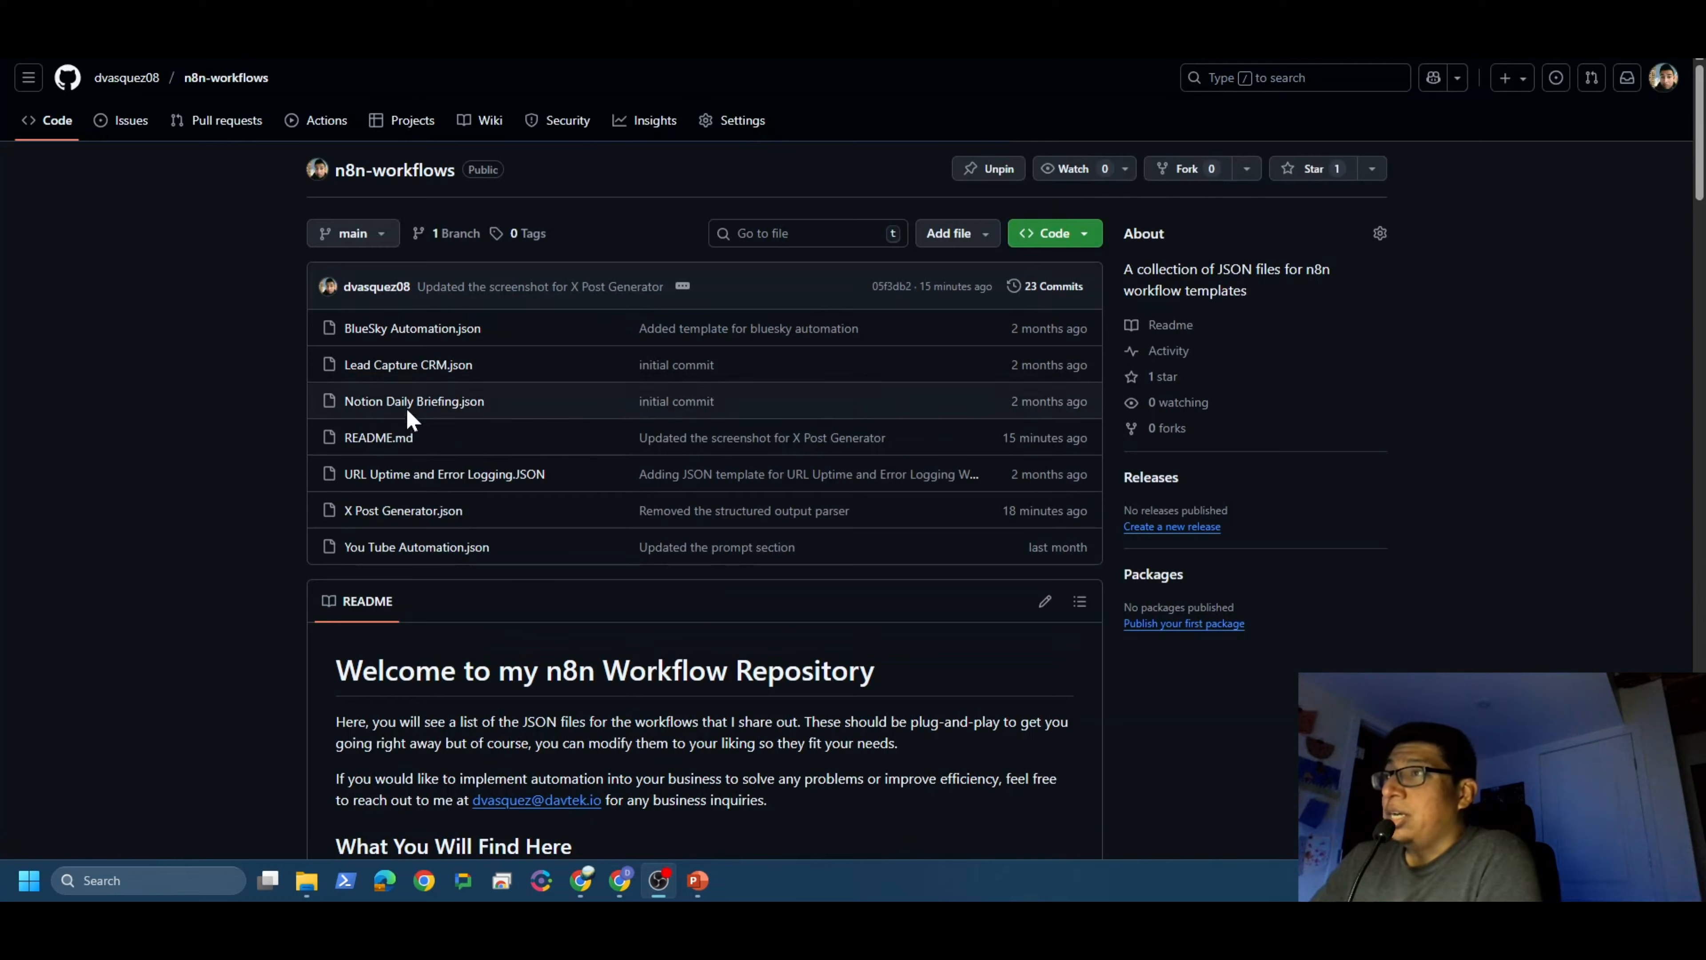
# Step: Open X Post Generator.json from the n8n-workflows repository file list
pyautogui.click(380, 513)
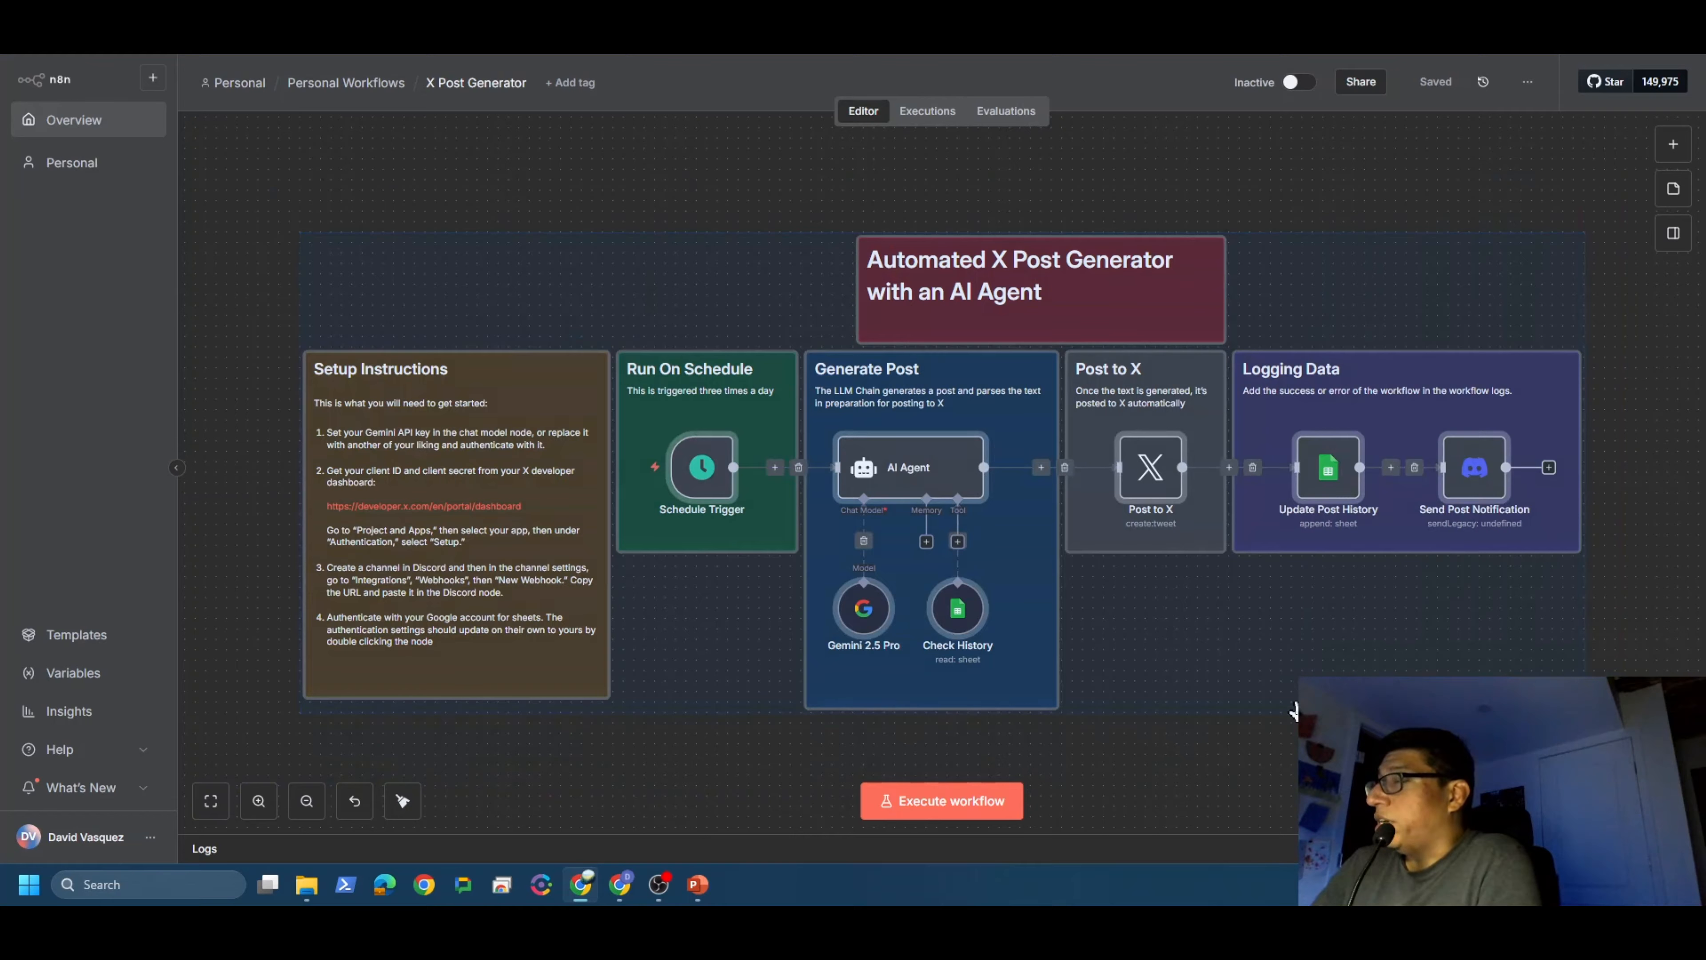
pyautogui.click(657, 240)
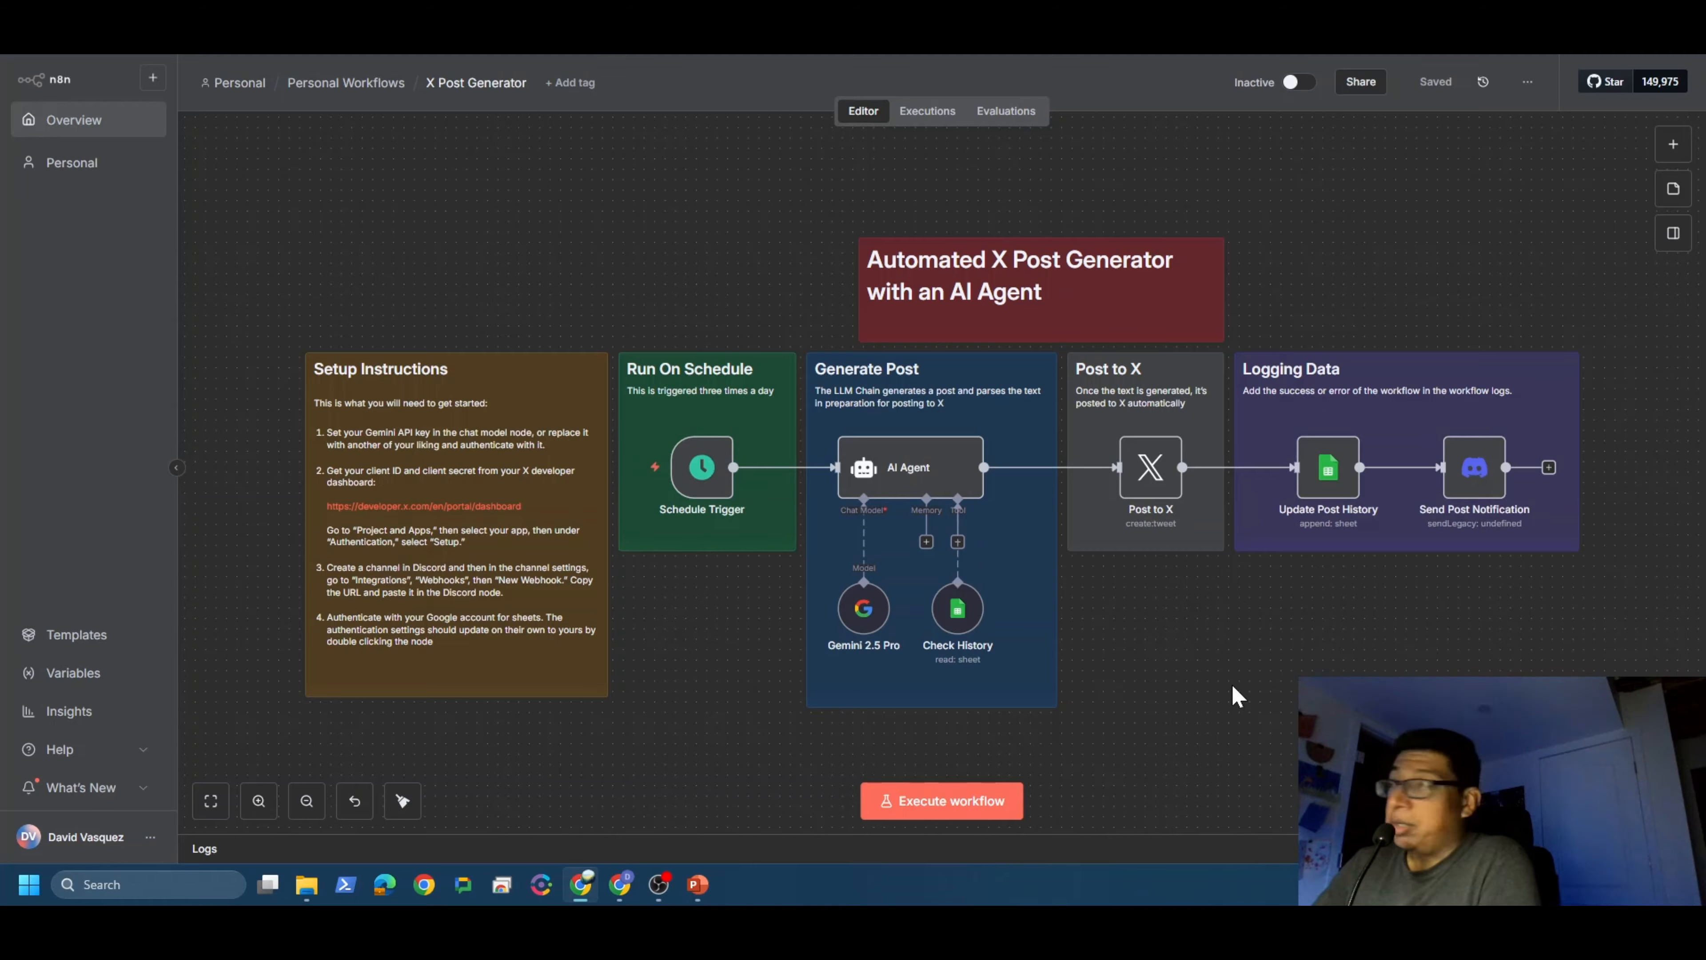
pyautogui.hotkey('ctrl', 'Tab')
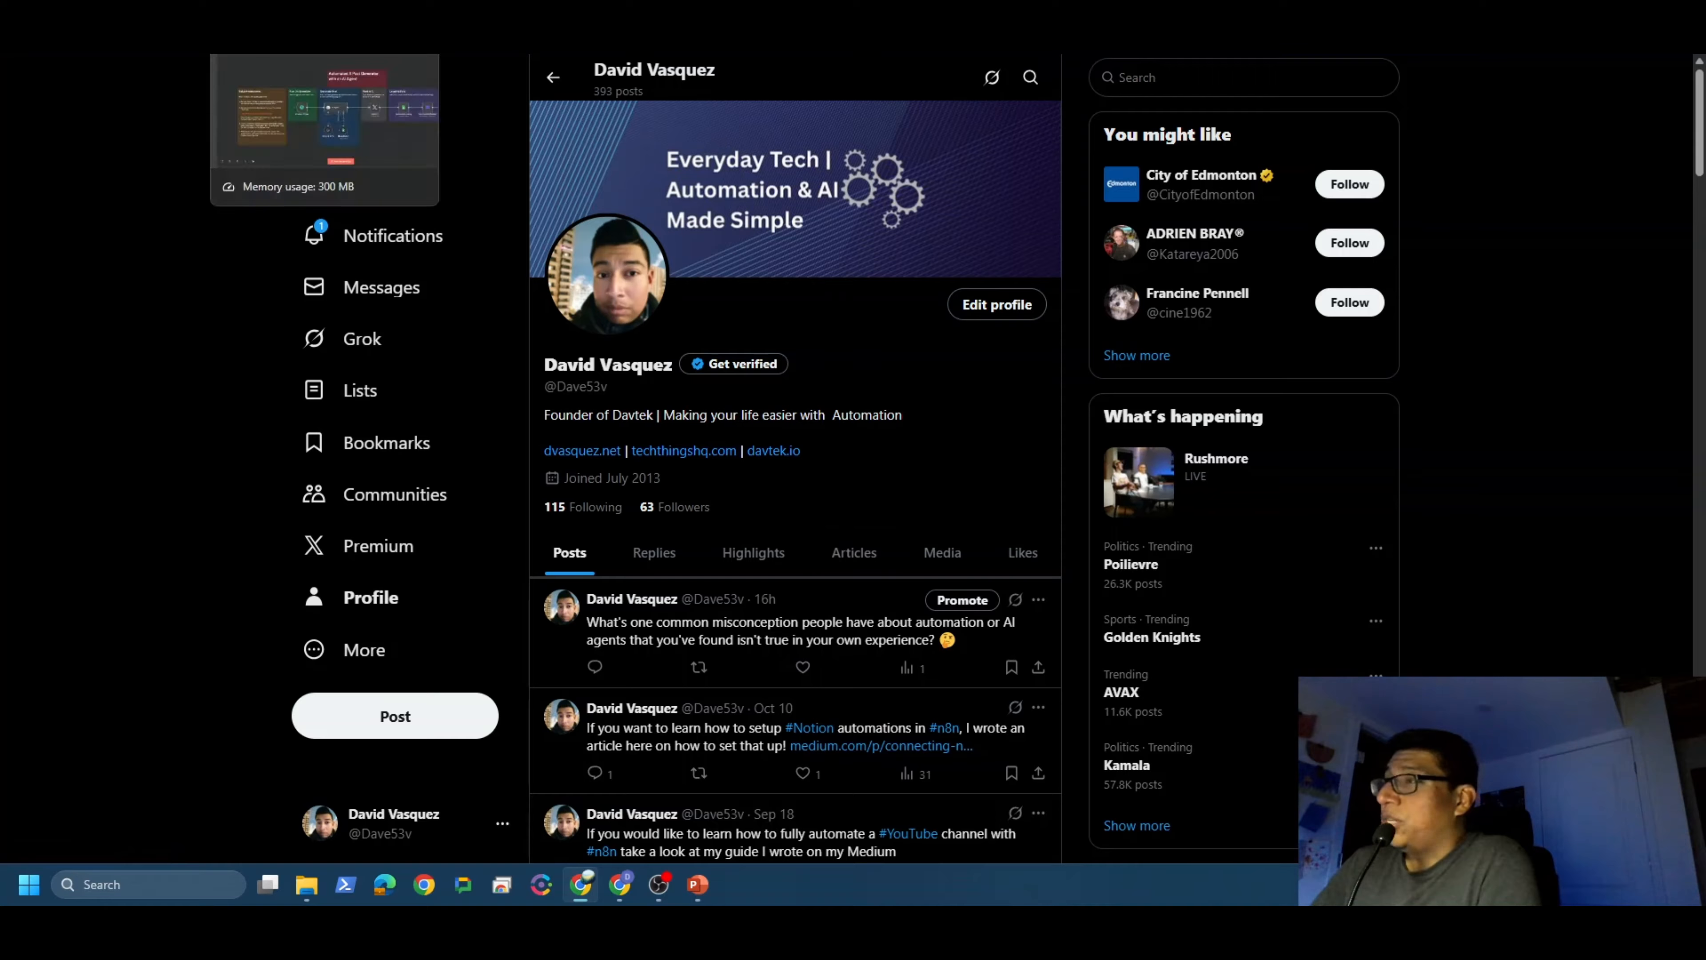
pyautogui.hotkey('ctrl', 'Tab')
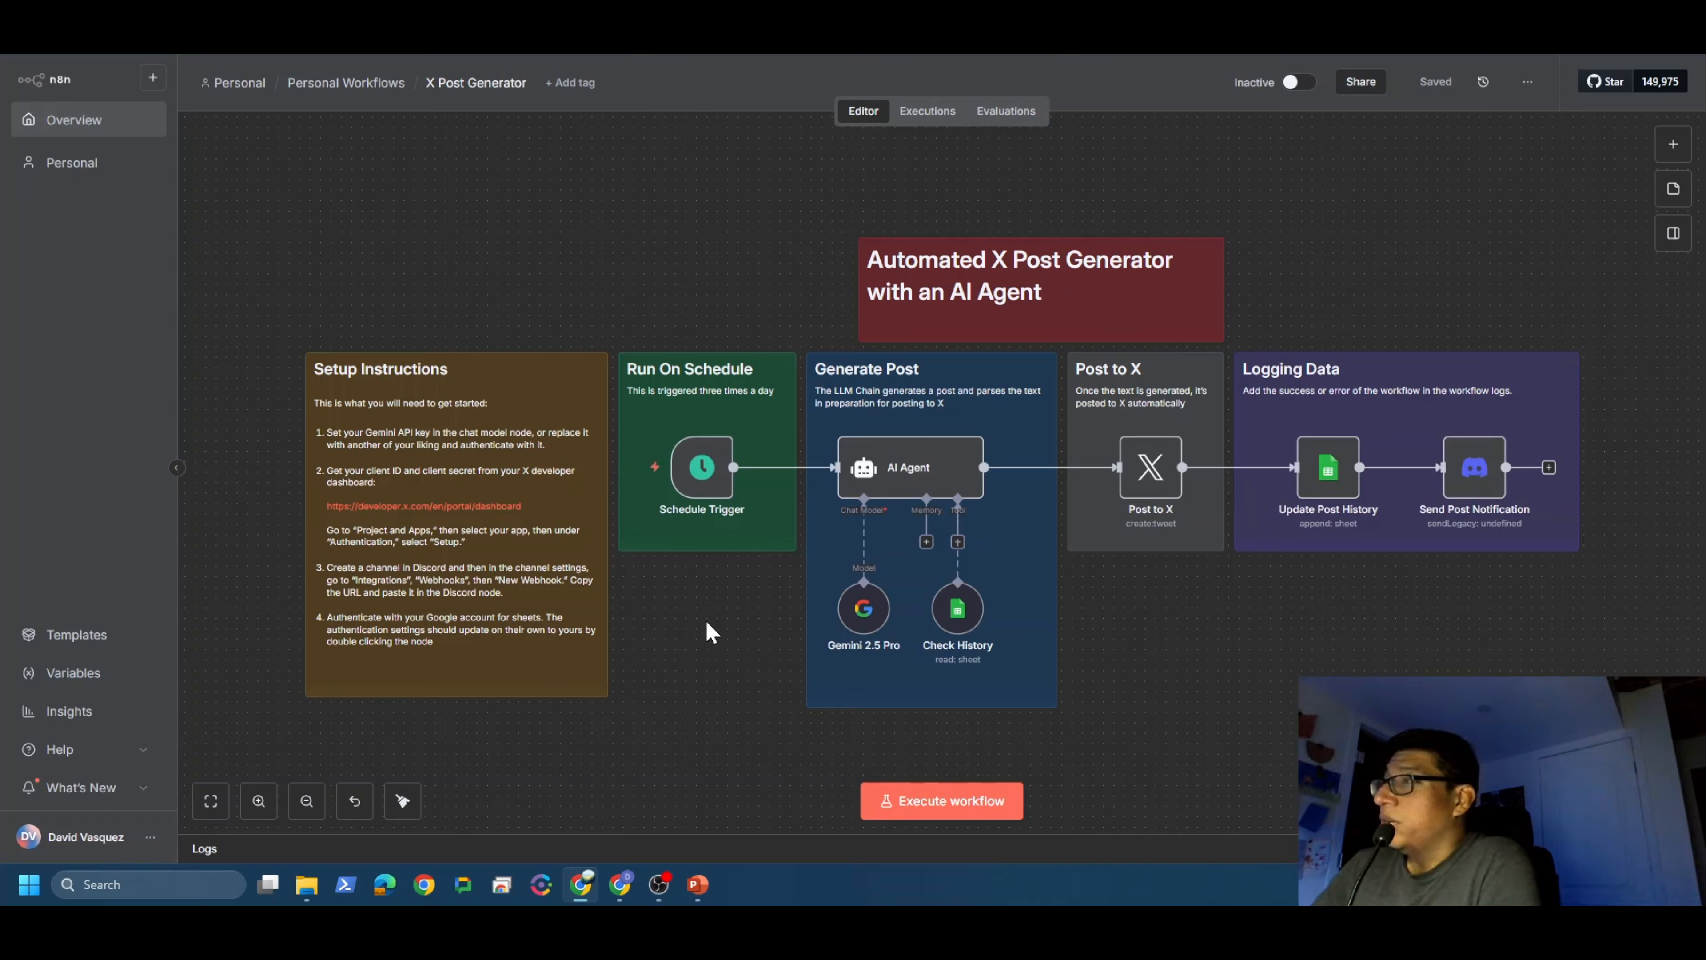
pyautogui.moveTo(704, 479)
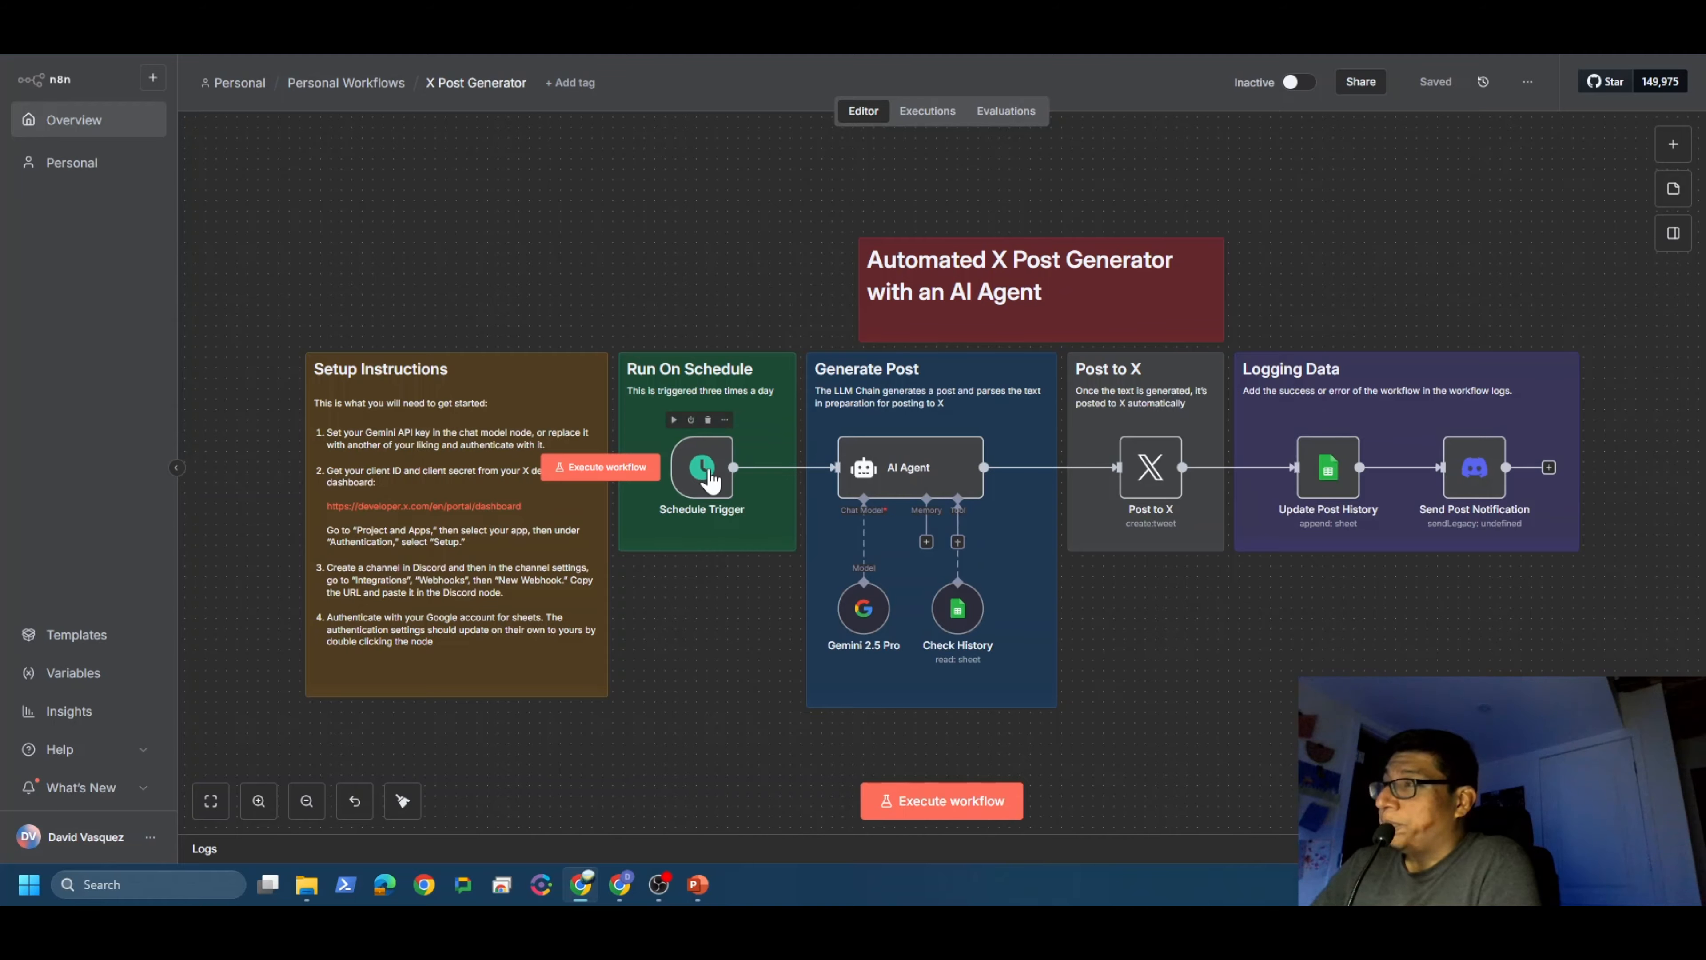
# Step: Check the Schedule Trigger, then test-run the whole X Post Generator workflow from it
pyautogui.doubleClick(711, 480)
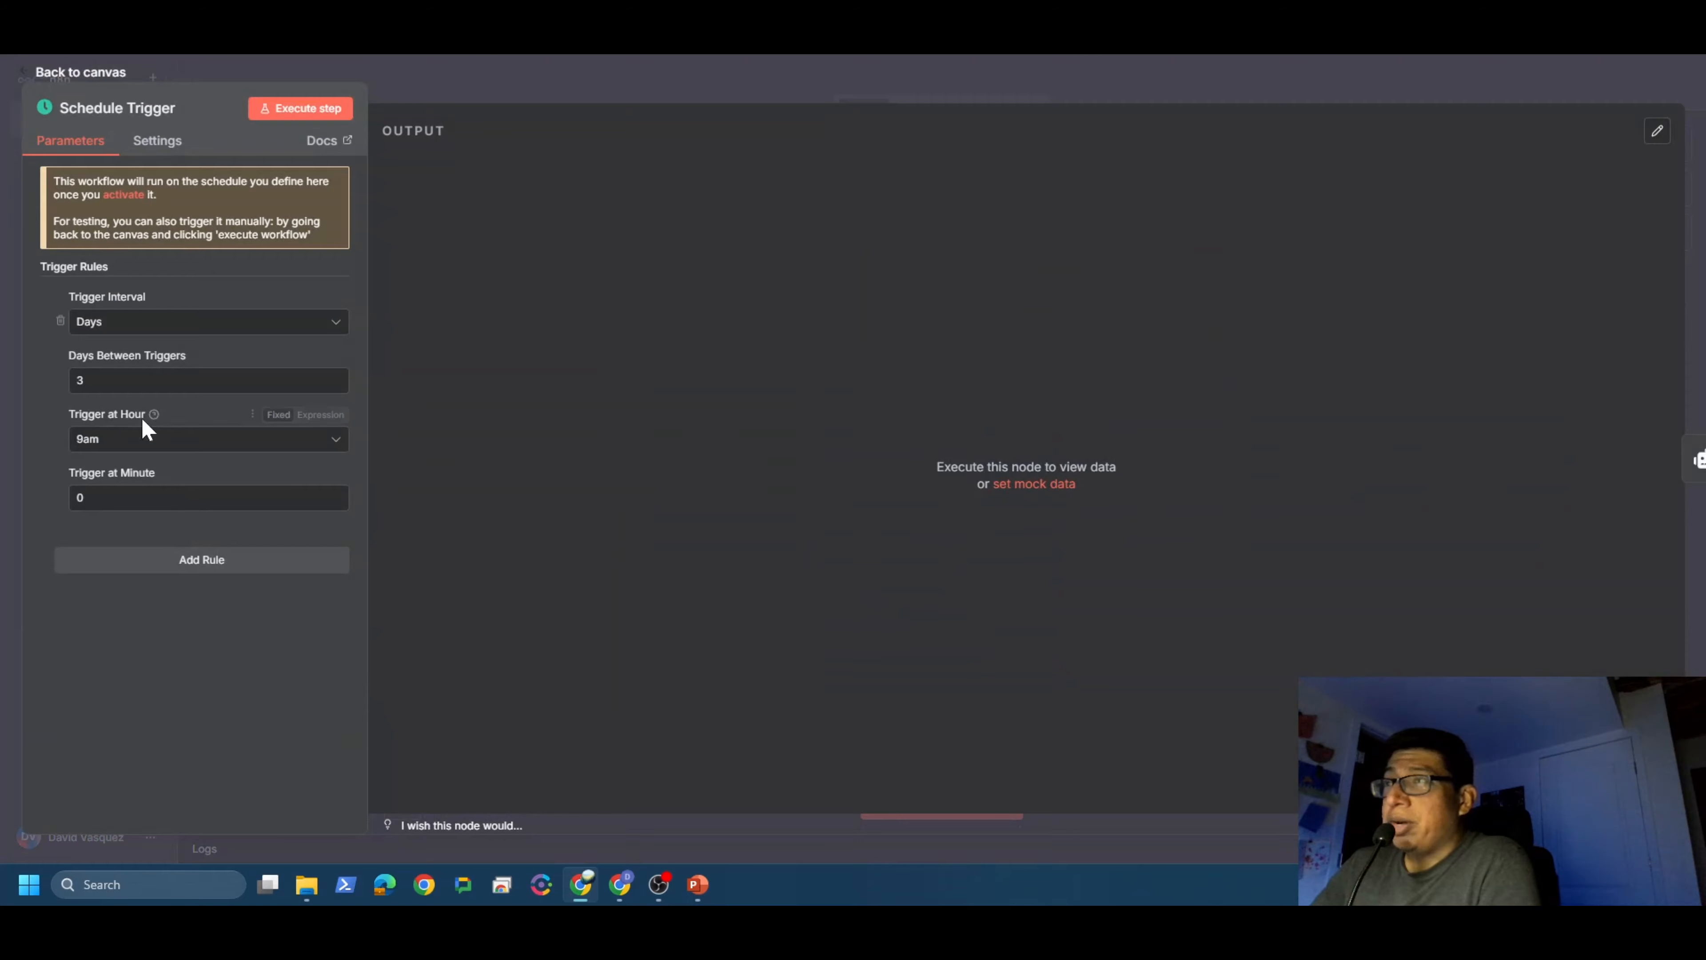
pyautogui.click(68, 75)
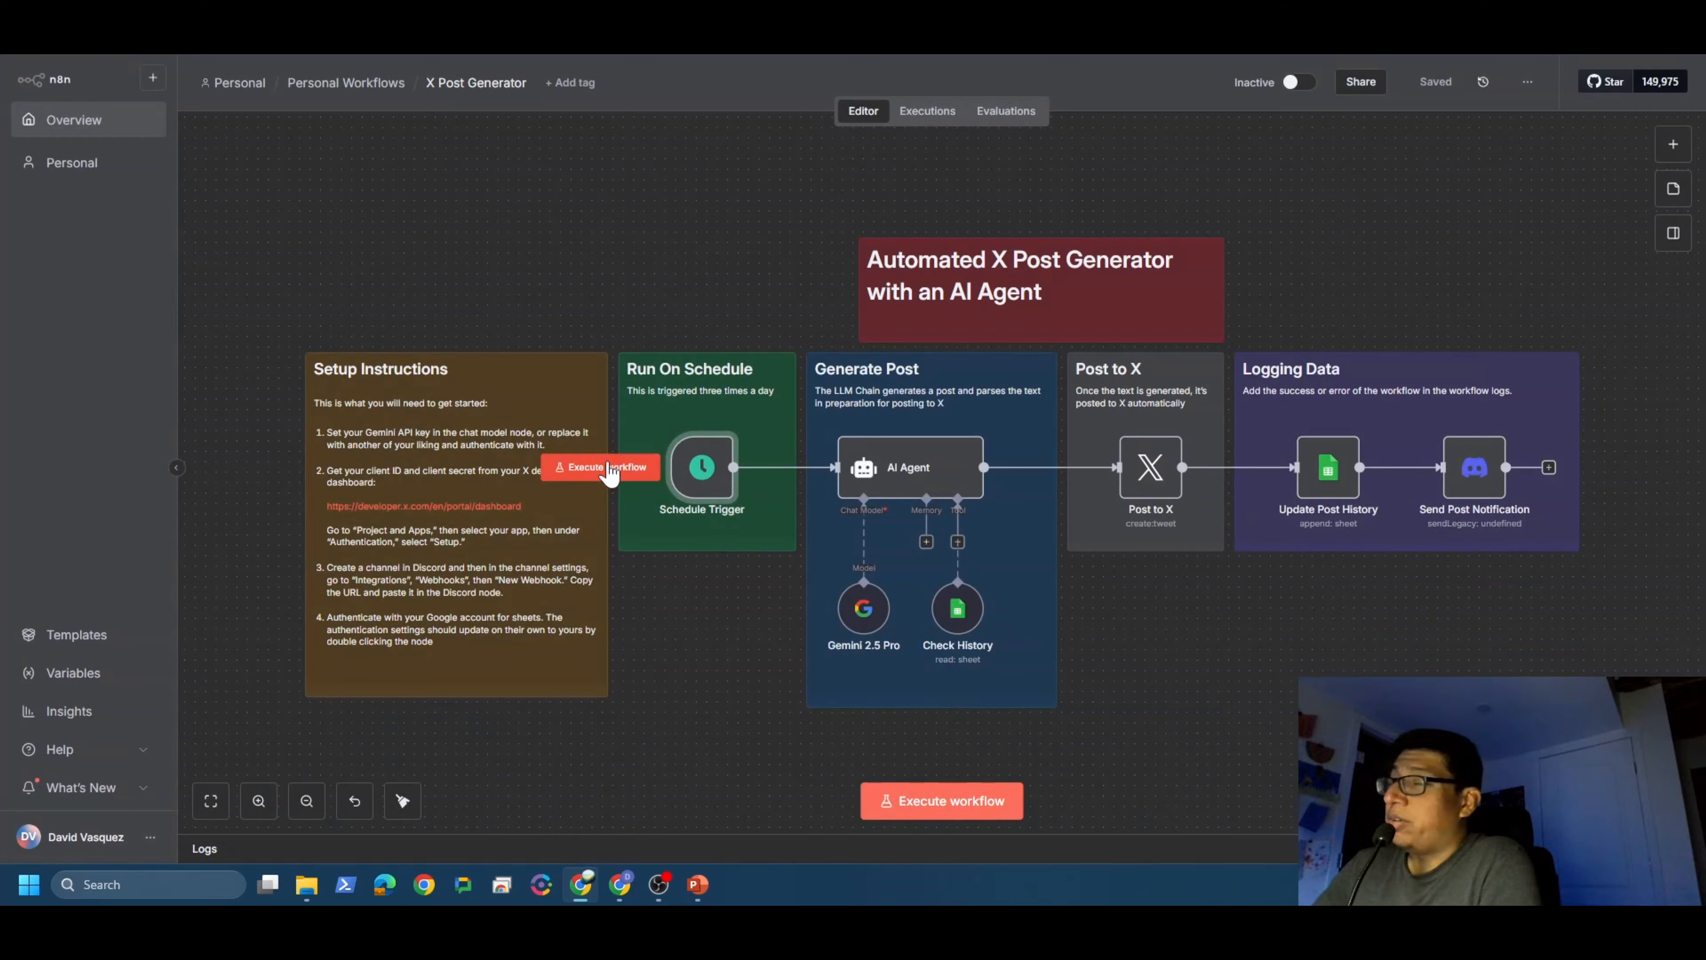
pyautogui.click(609, 468)
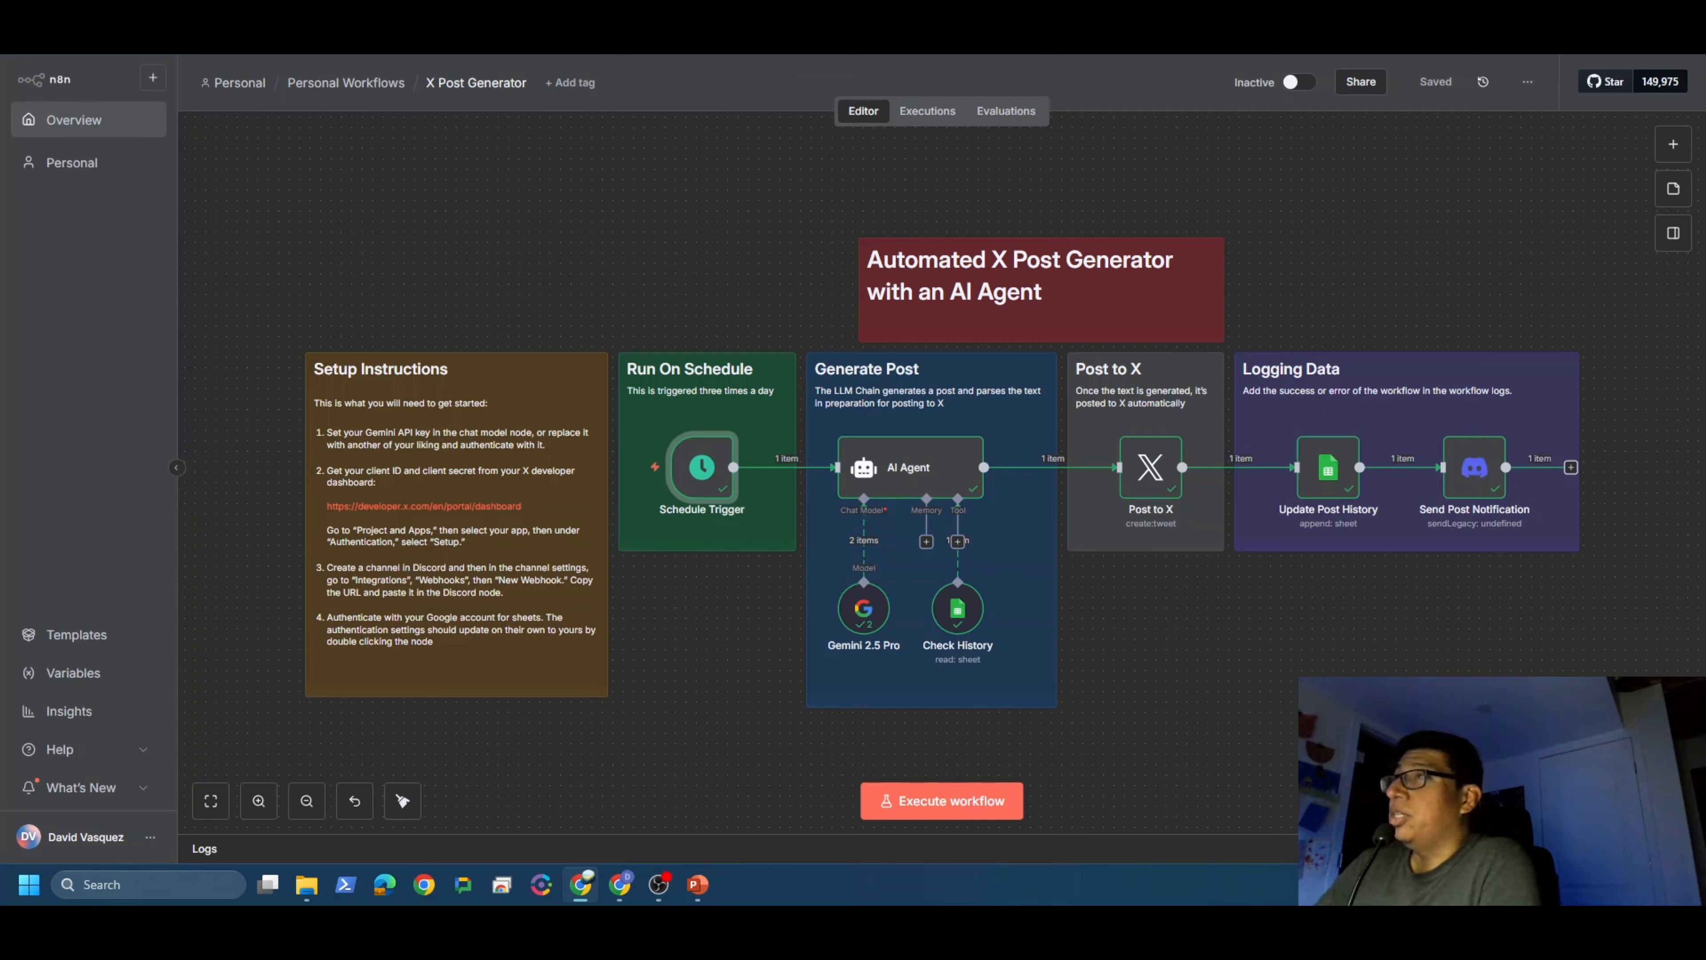
# Step: Reload the X profile and scroll to the newest post about recurring AI-agent tasks
pyautogui.click(628, 14)
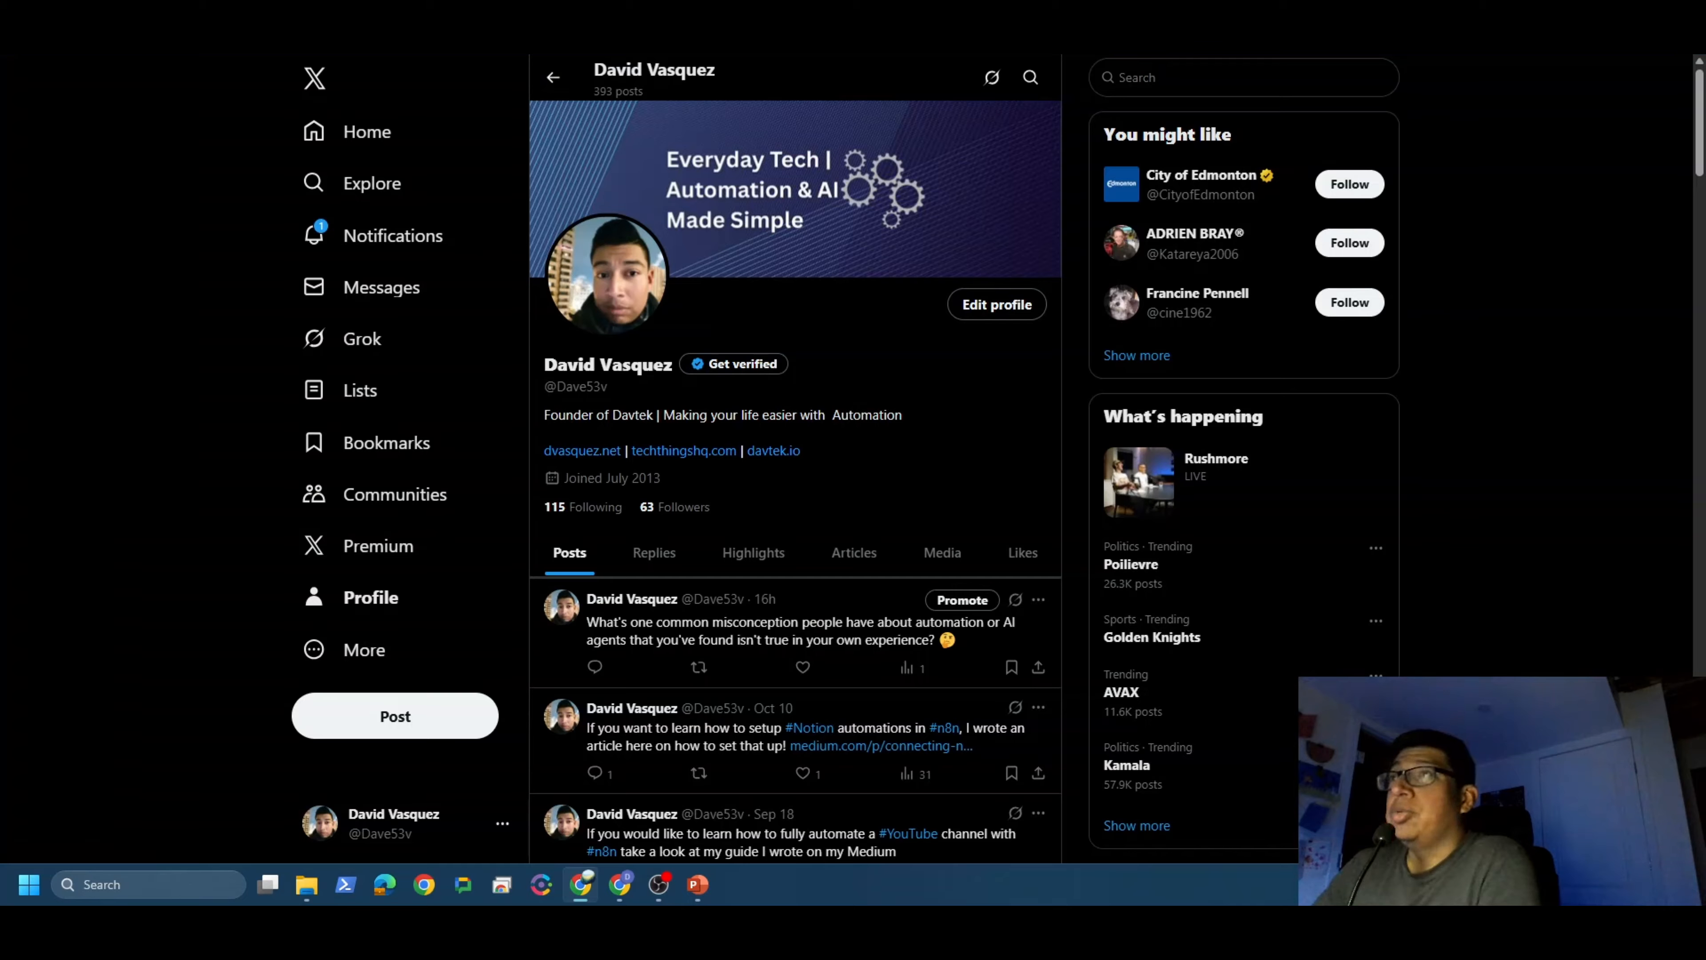
pyautogui.click(75, 8)
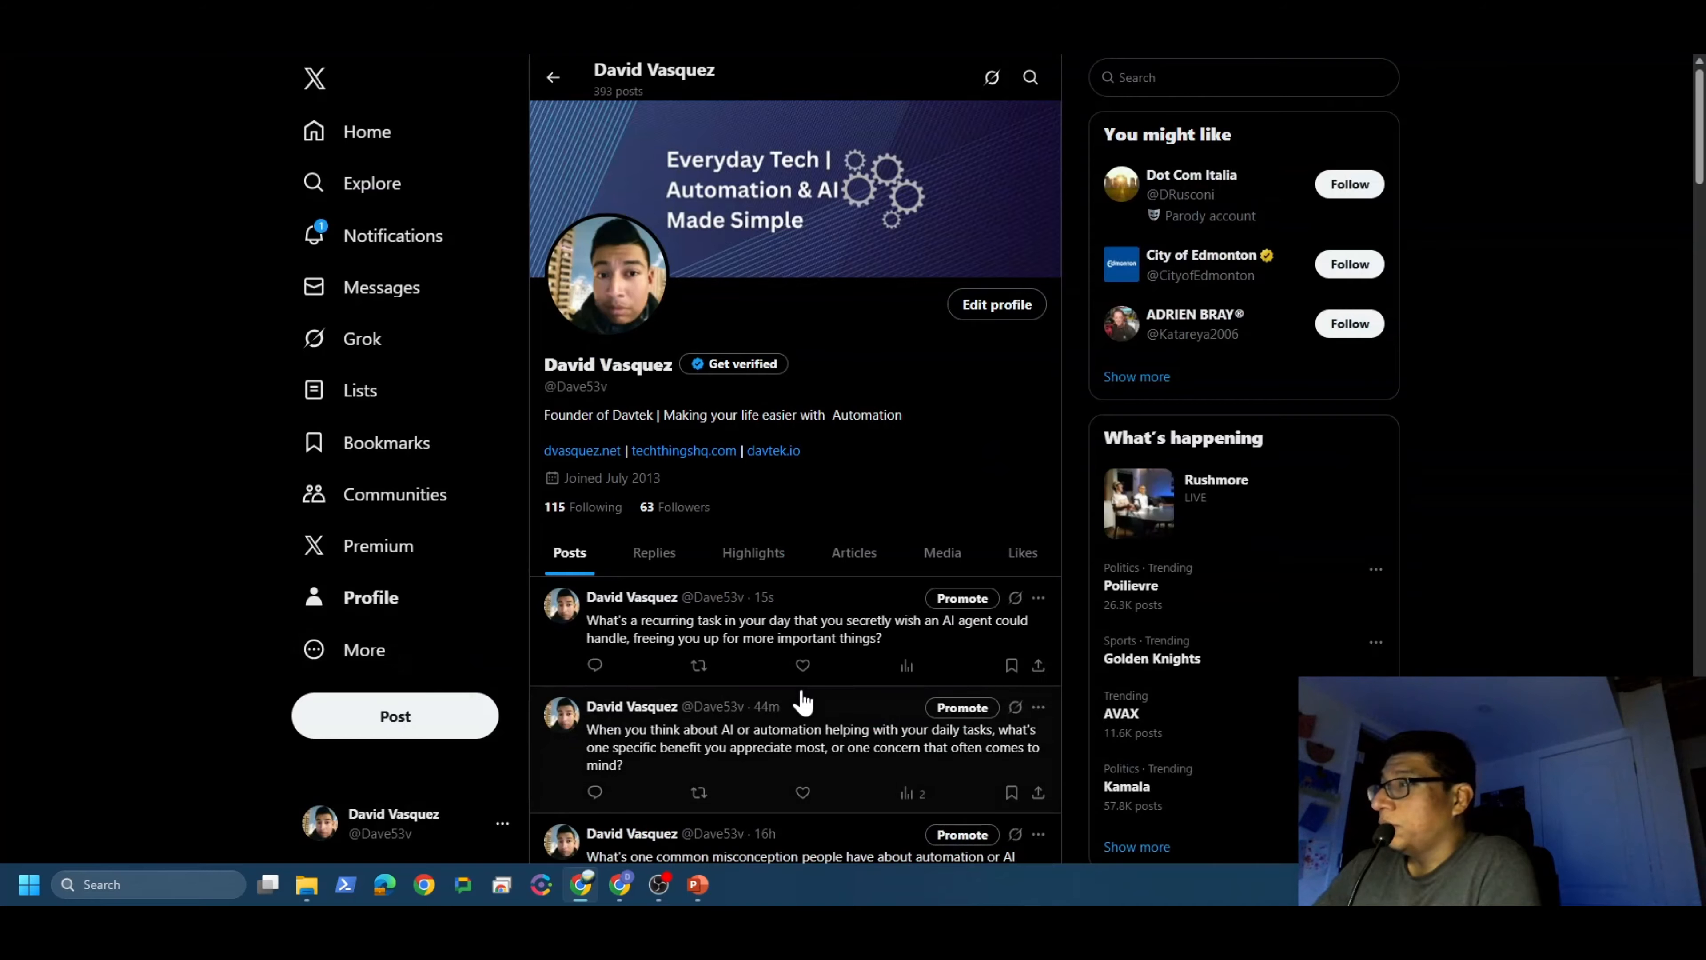
pyautogui.scroll(-1, 803, 699)
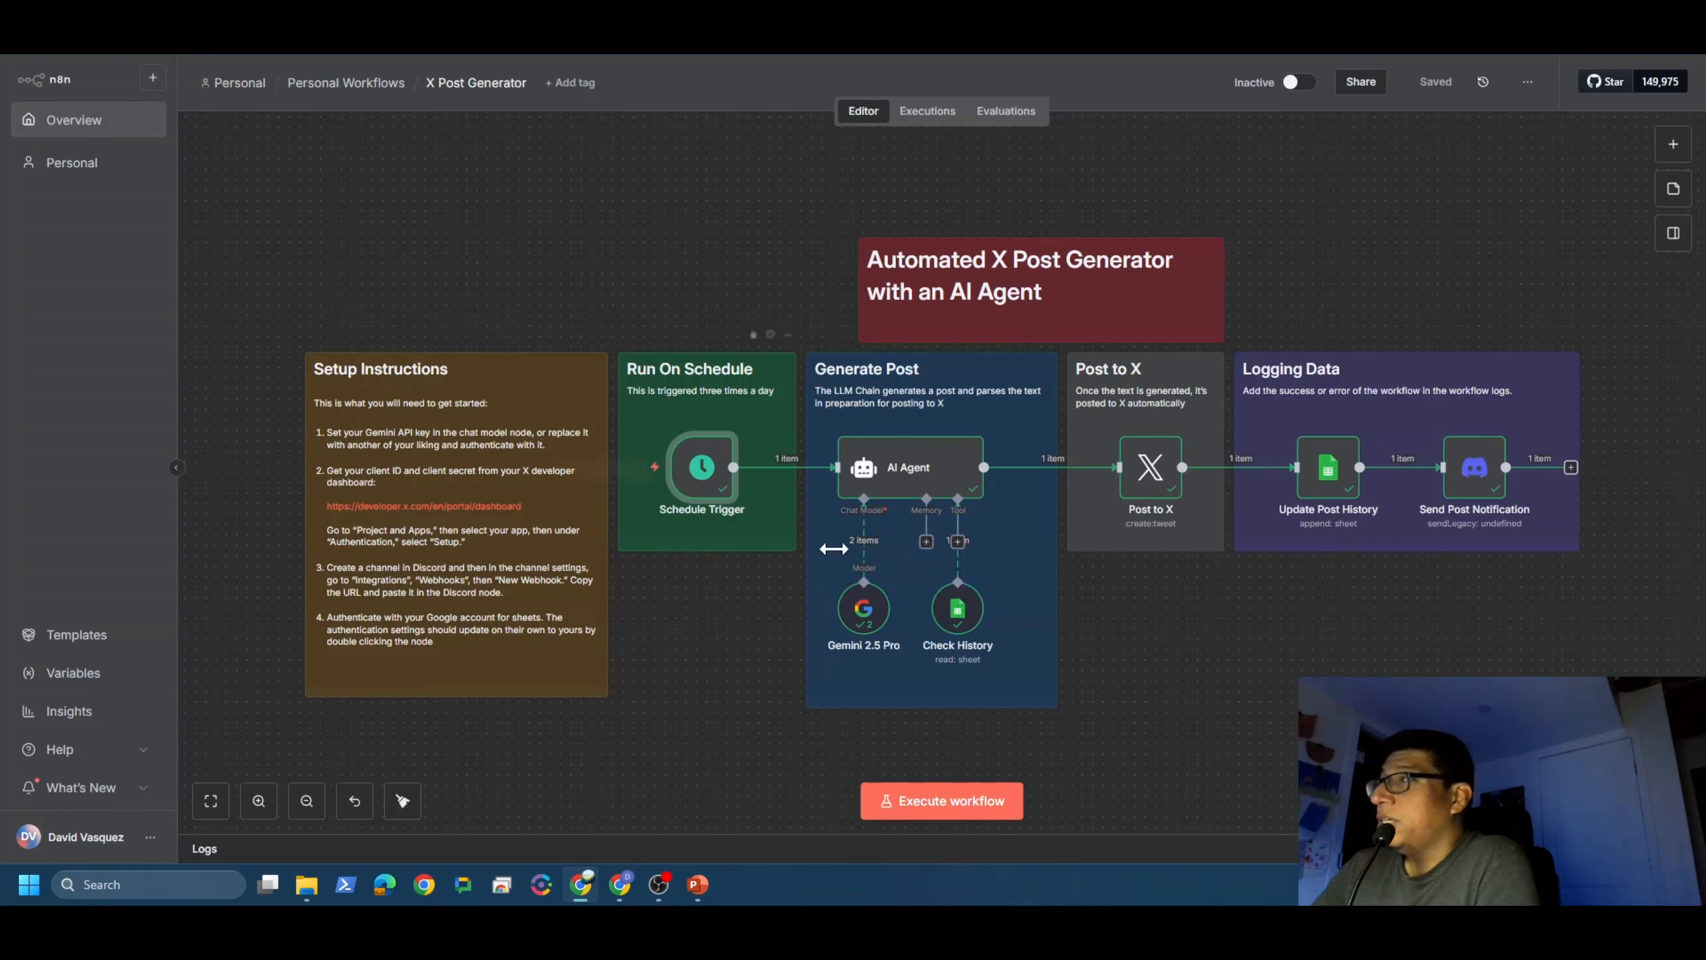
# Step: Open the AI Agent node and highlight the generated post text in its output
pyautogui.doubleClick(857, 467)
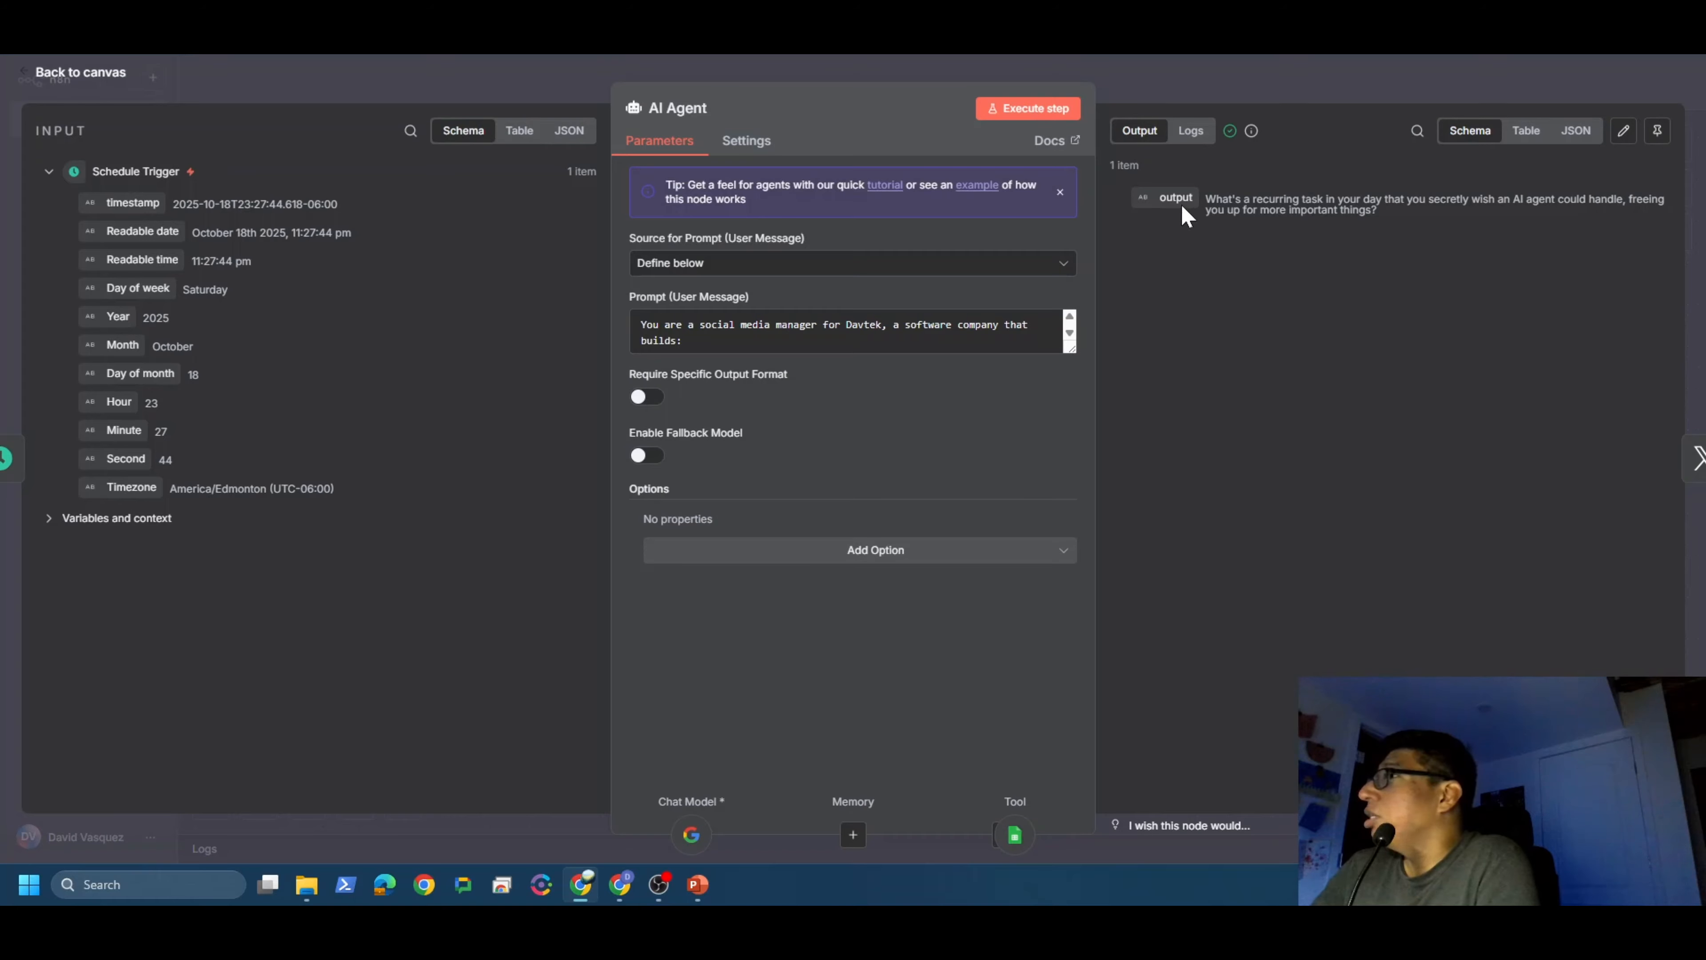
pyautogui.moveTo(1209, 200); pyautogui.dragTo(1340, 218)
pyautogui.click(1390, 250)
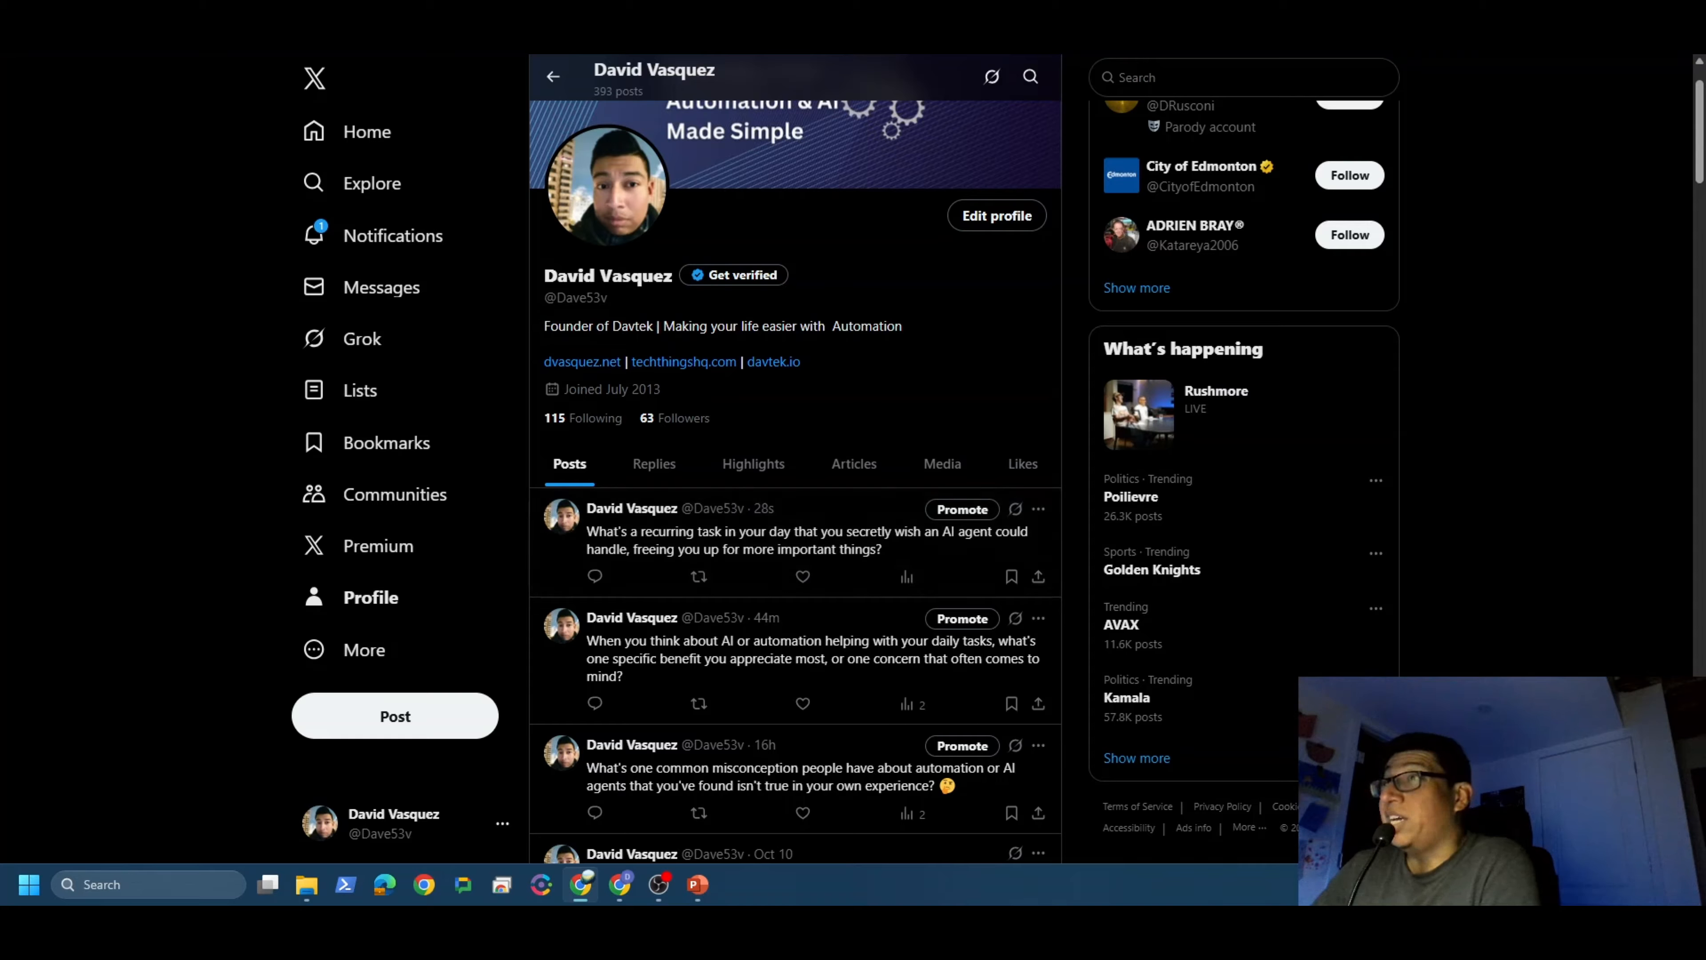
# Step: Leave the X profile and return to n8n for the X Post Automation Demo workflow
pyautogui.click(282, 20)
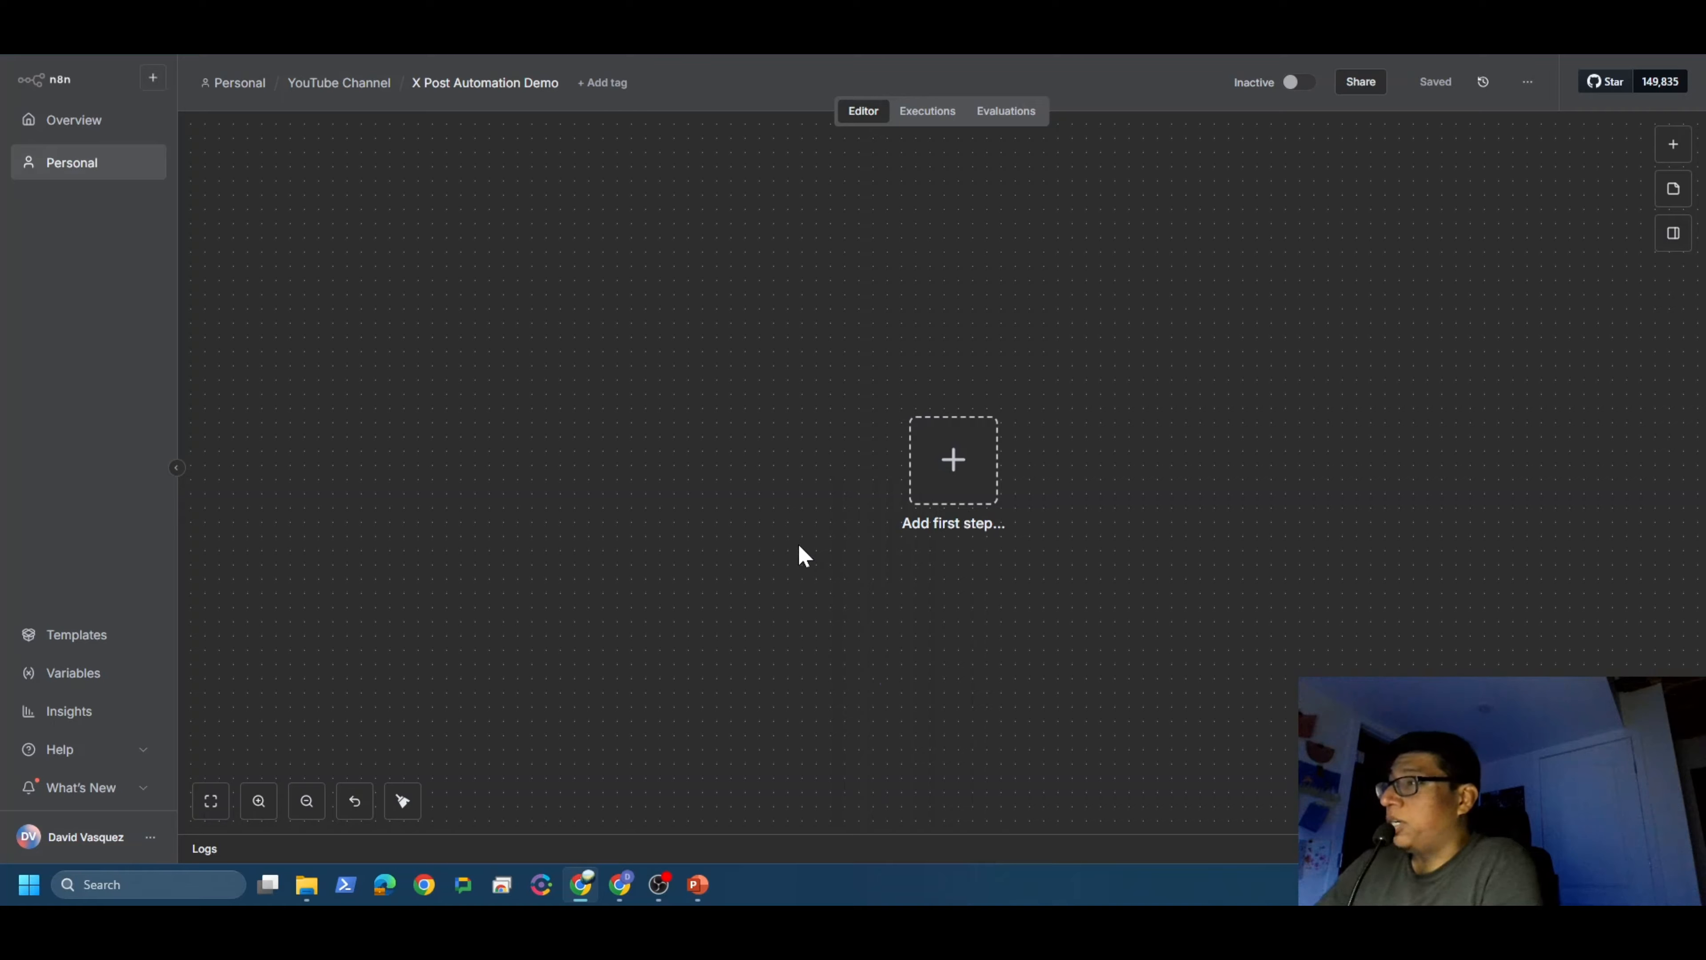
# Step: Add a Schedule Trigger as the first step with an Hours interval of 12
pyautogui.click(977, 472)
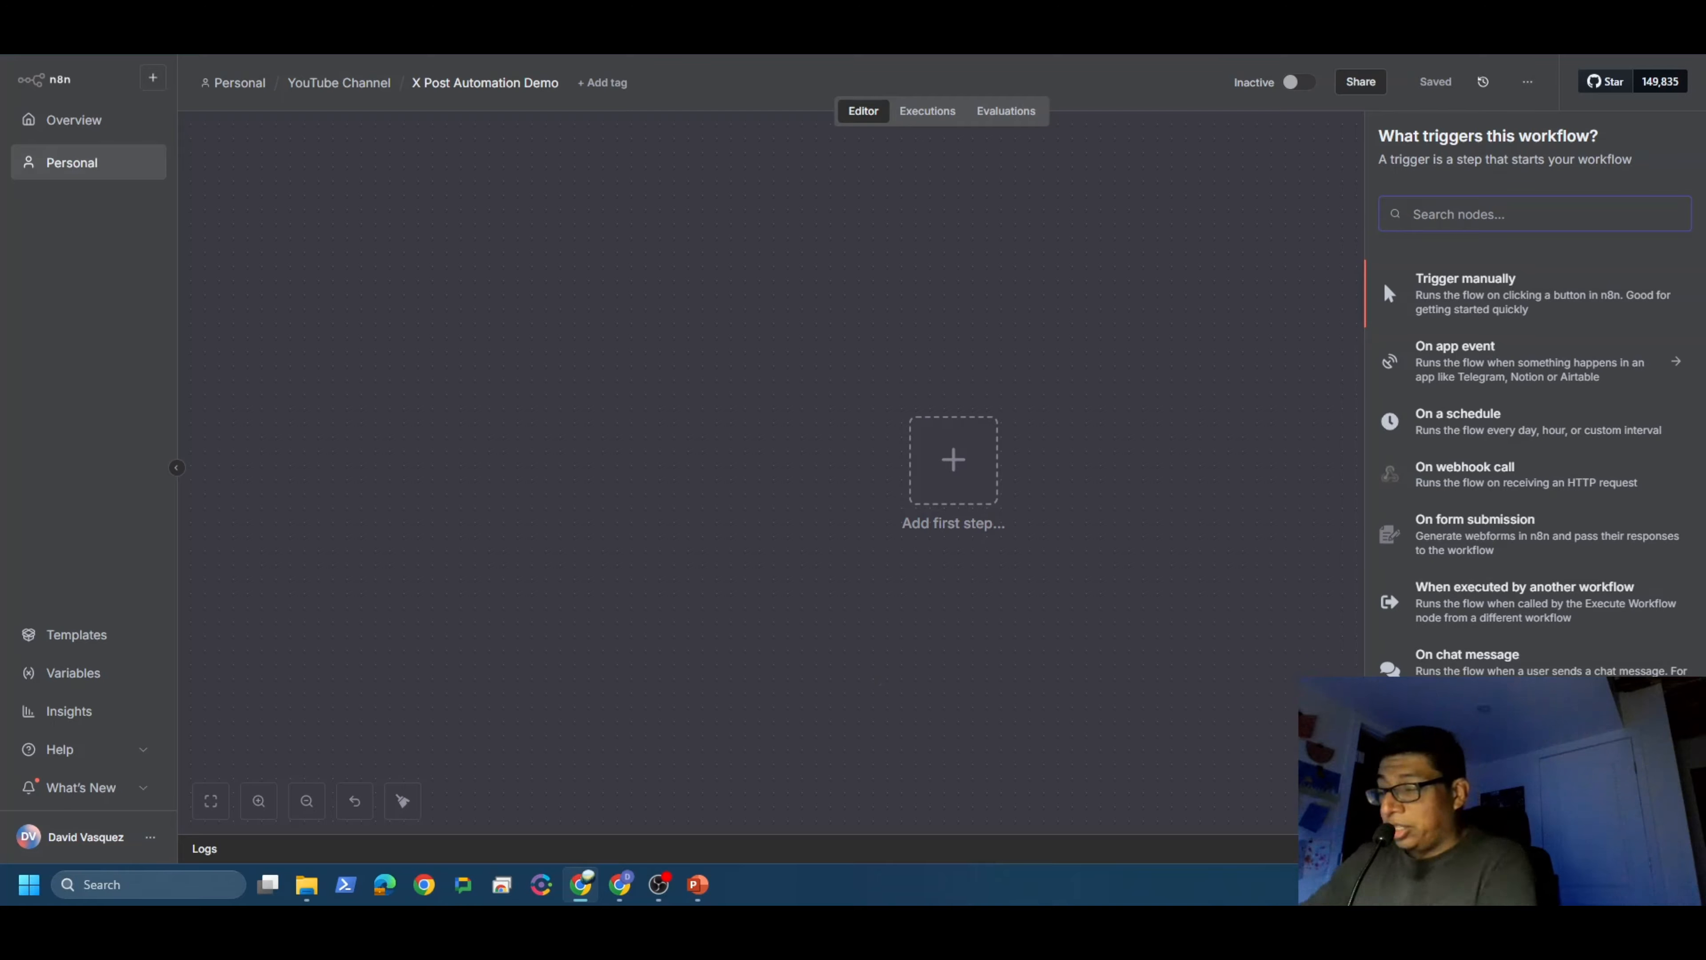
pyautogui.write('schedule')
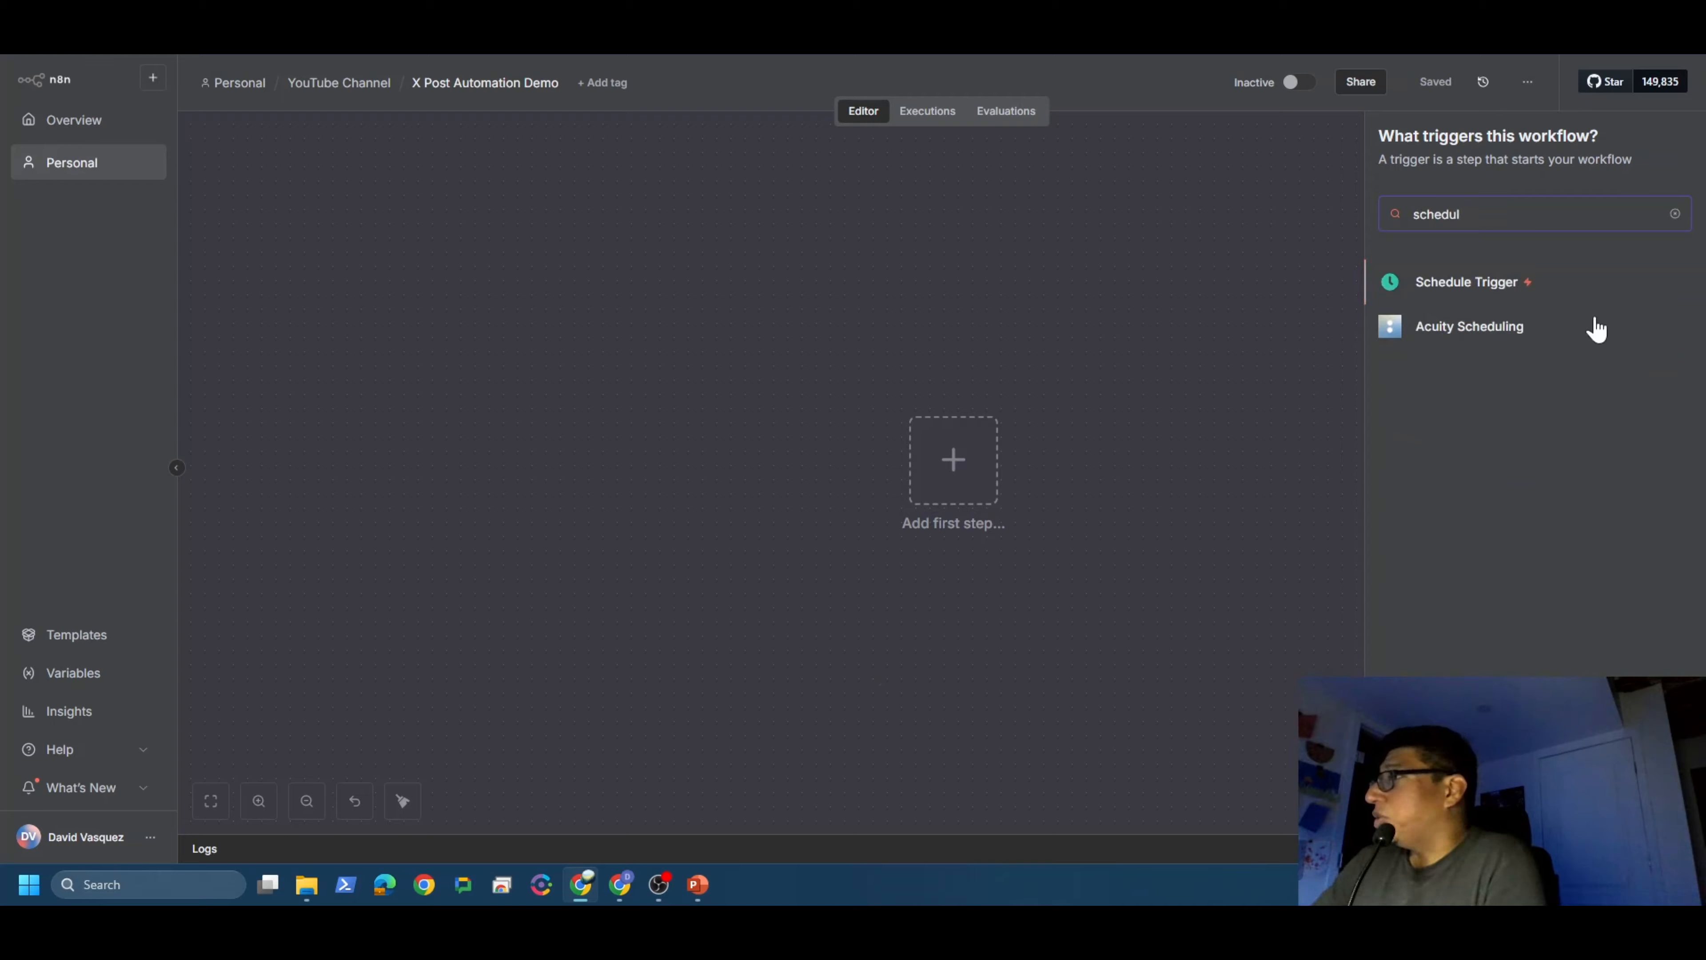
pyautogui.click(1471, 286)
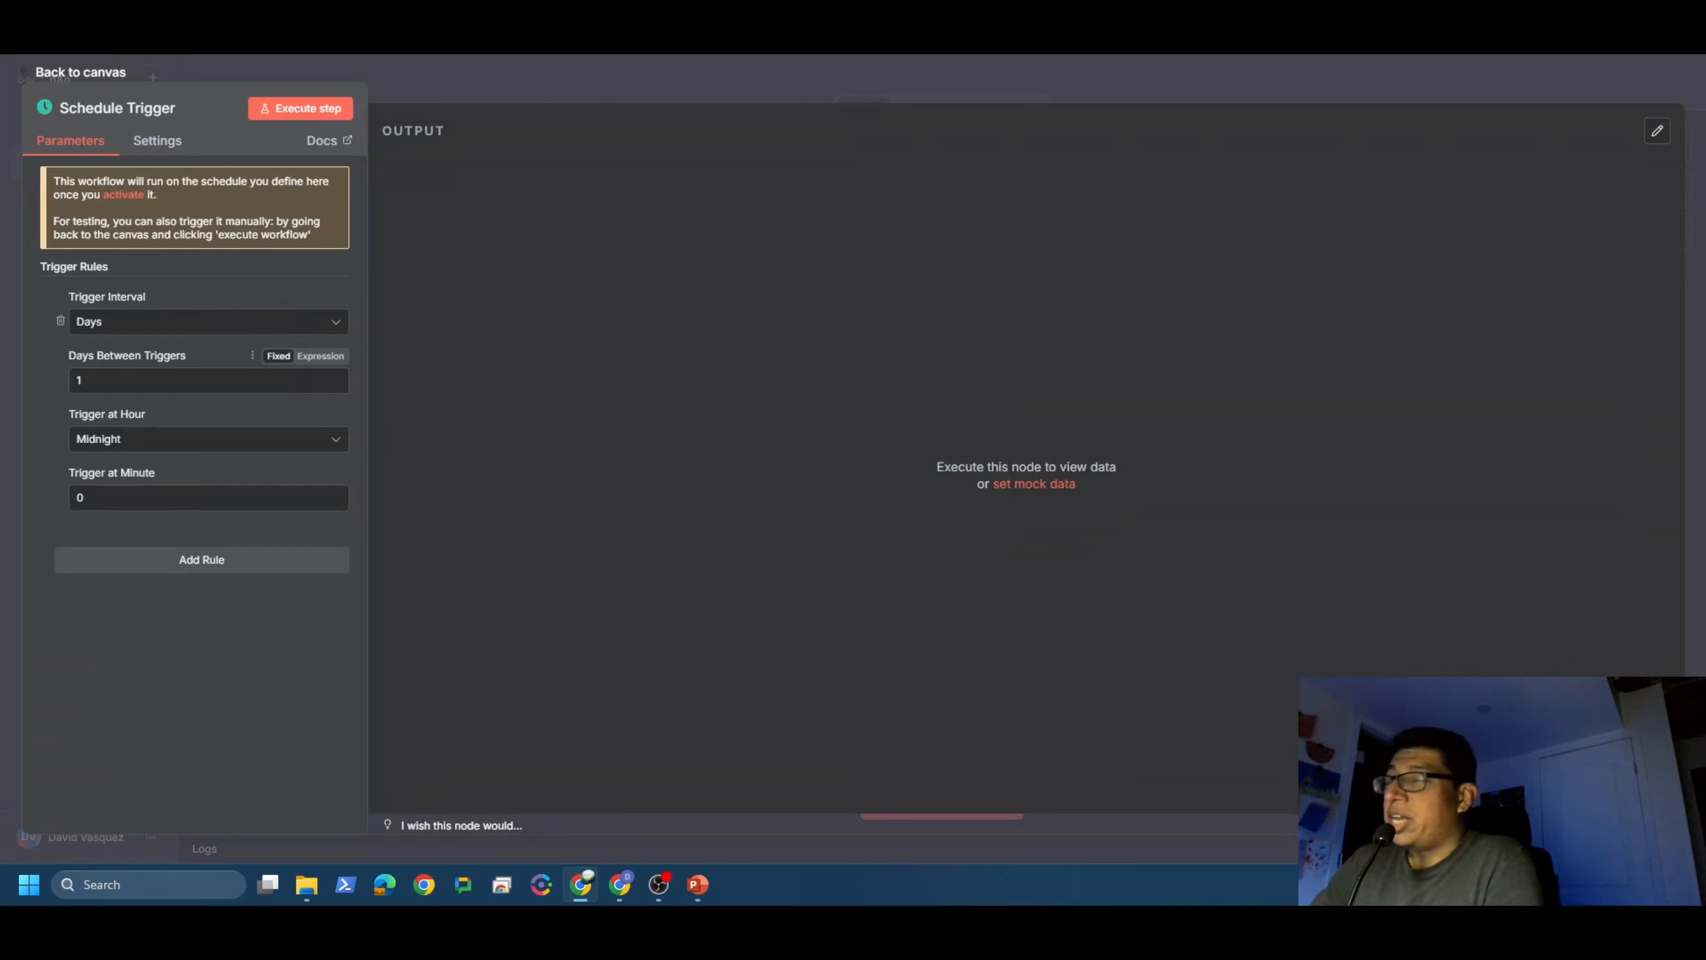
pyautogui.click(176, 329)
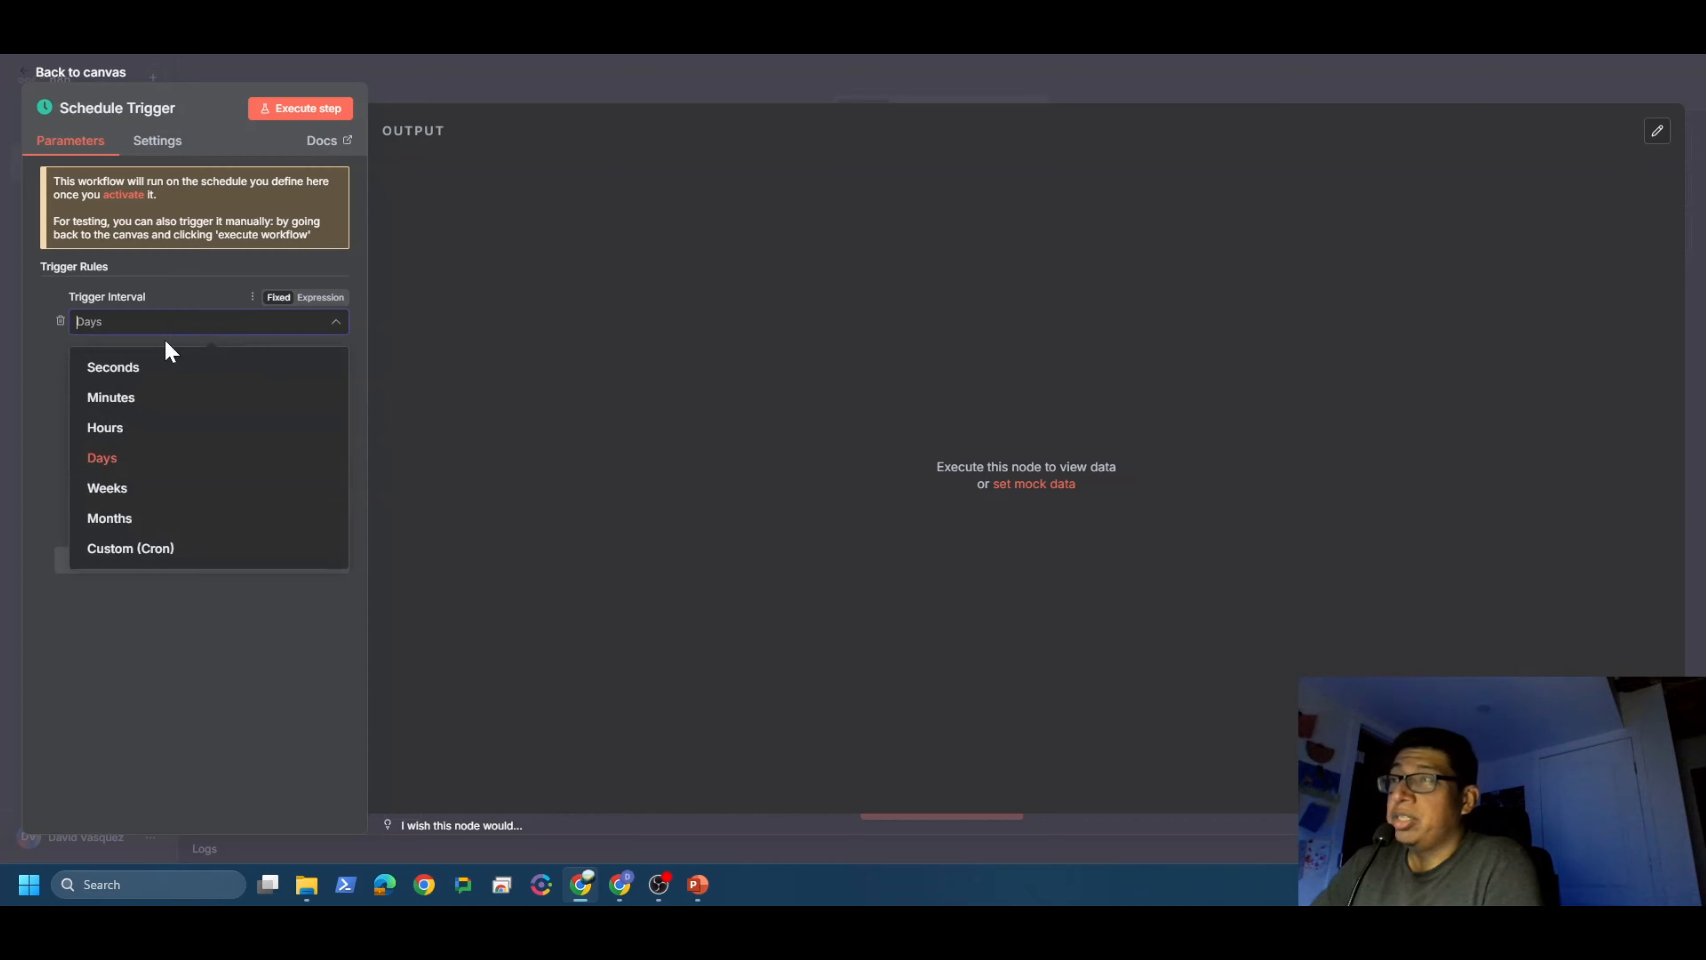
pyautogui.click(138, 438)
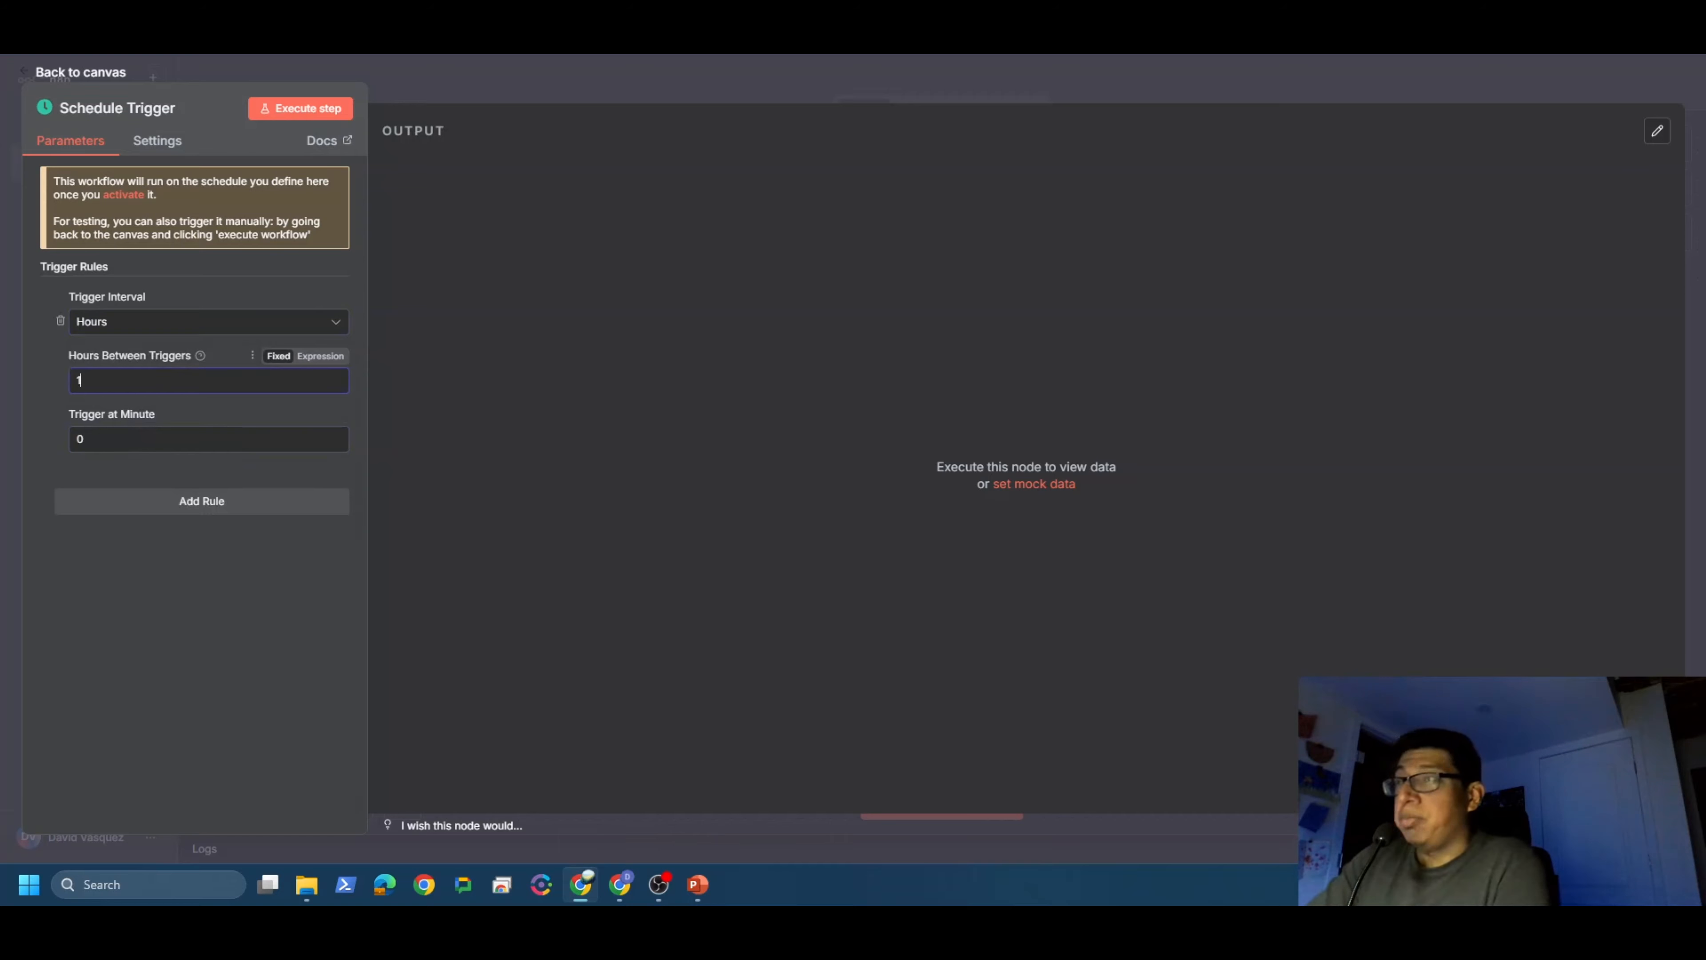
pyautogui.press('BackSpace')
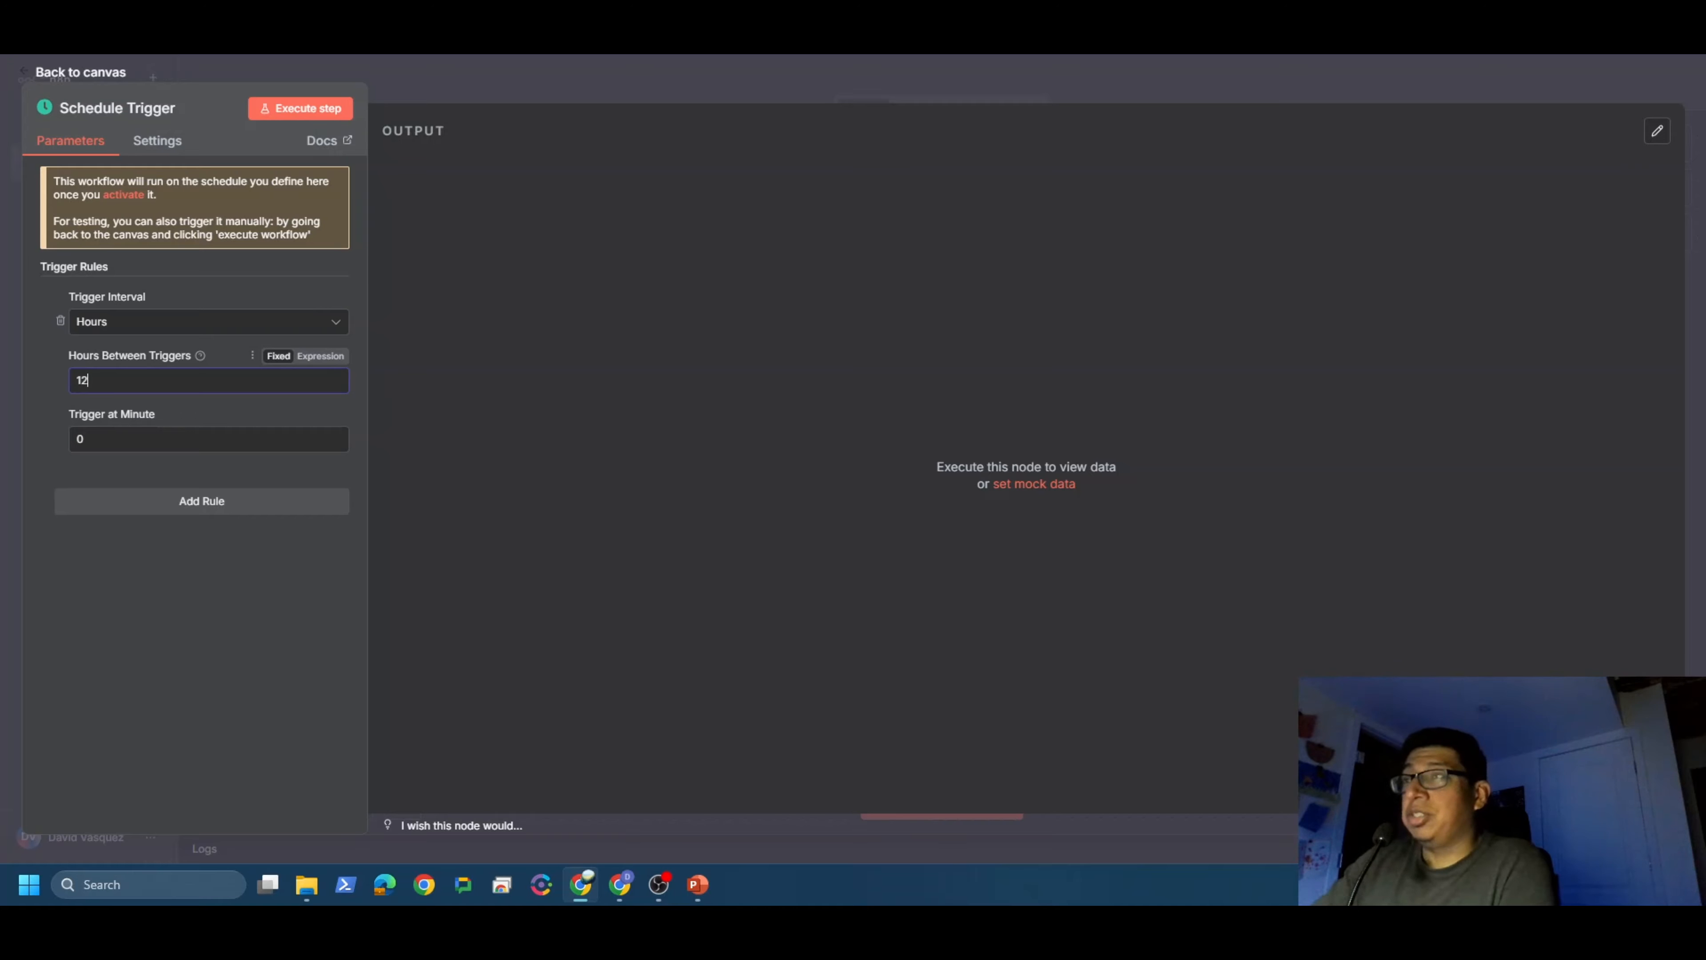
pyautogui.click(94, 79)
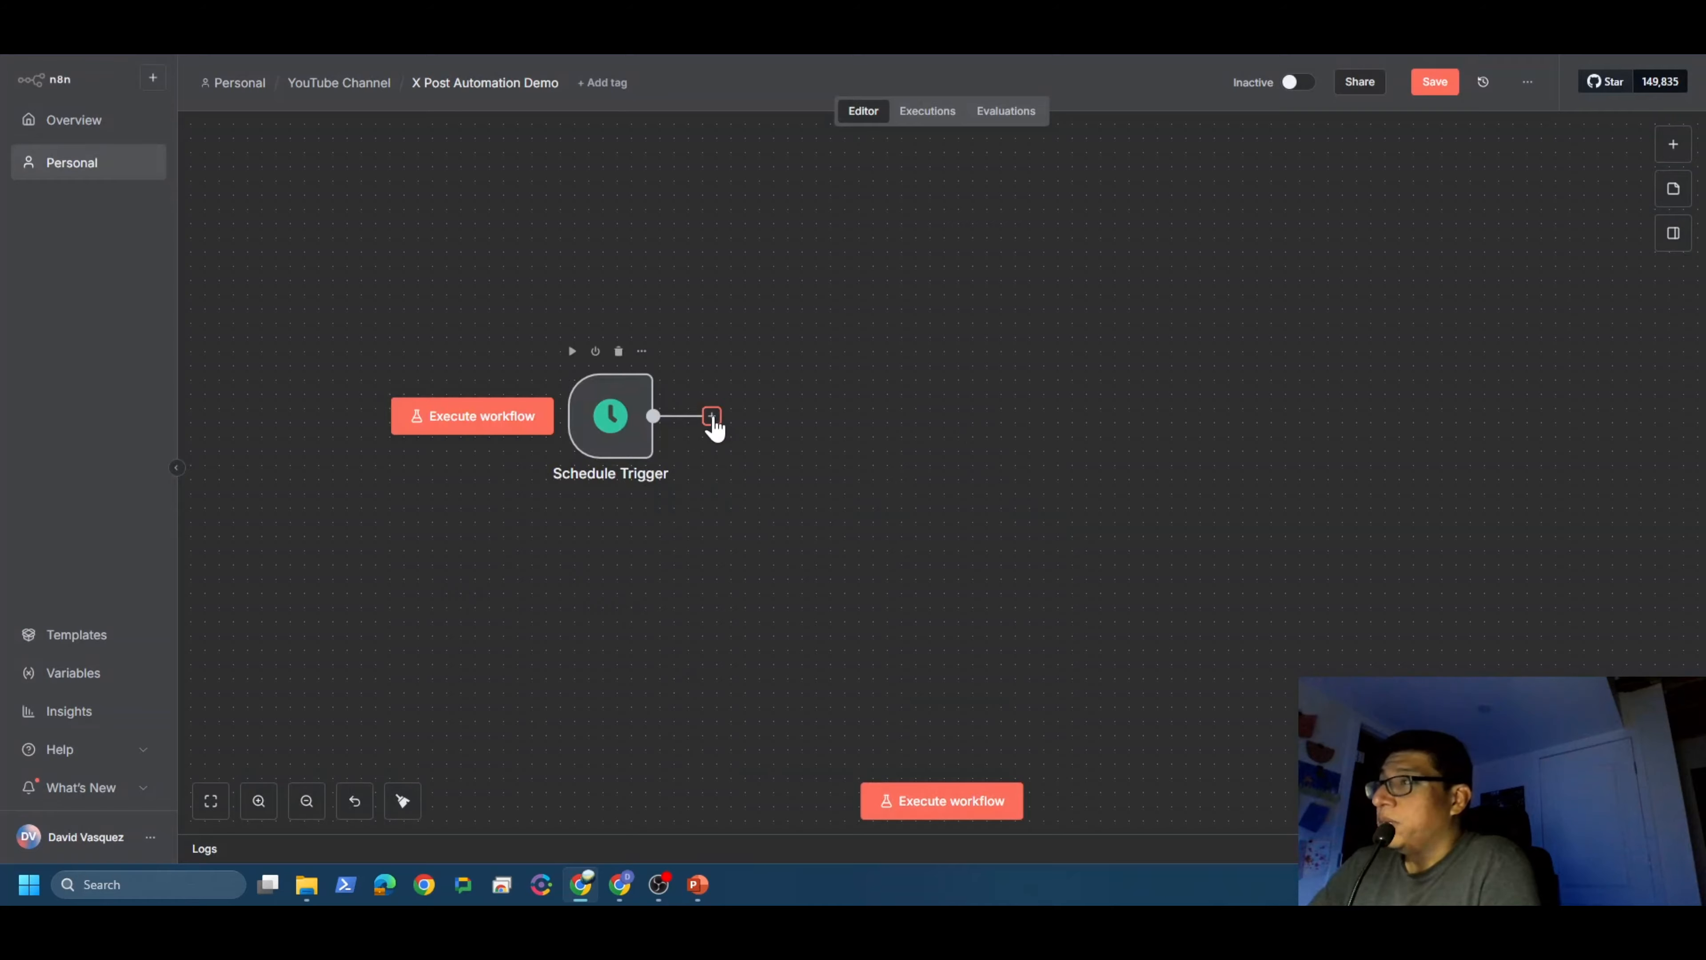
# Step: Add an AI Agent node from the AI category after the Schedule Trigger
pyautogui.click(711, 416)
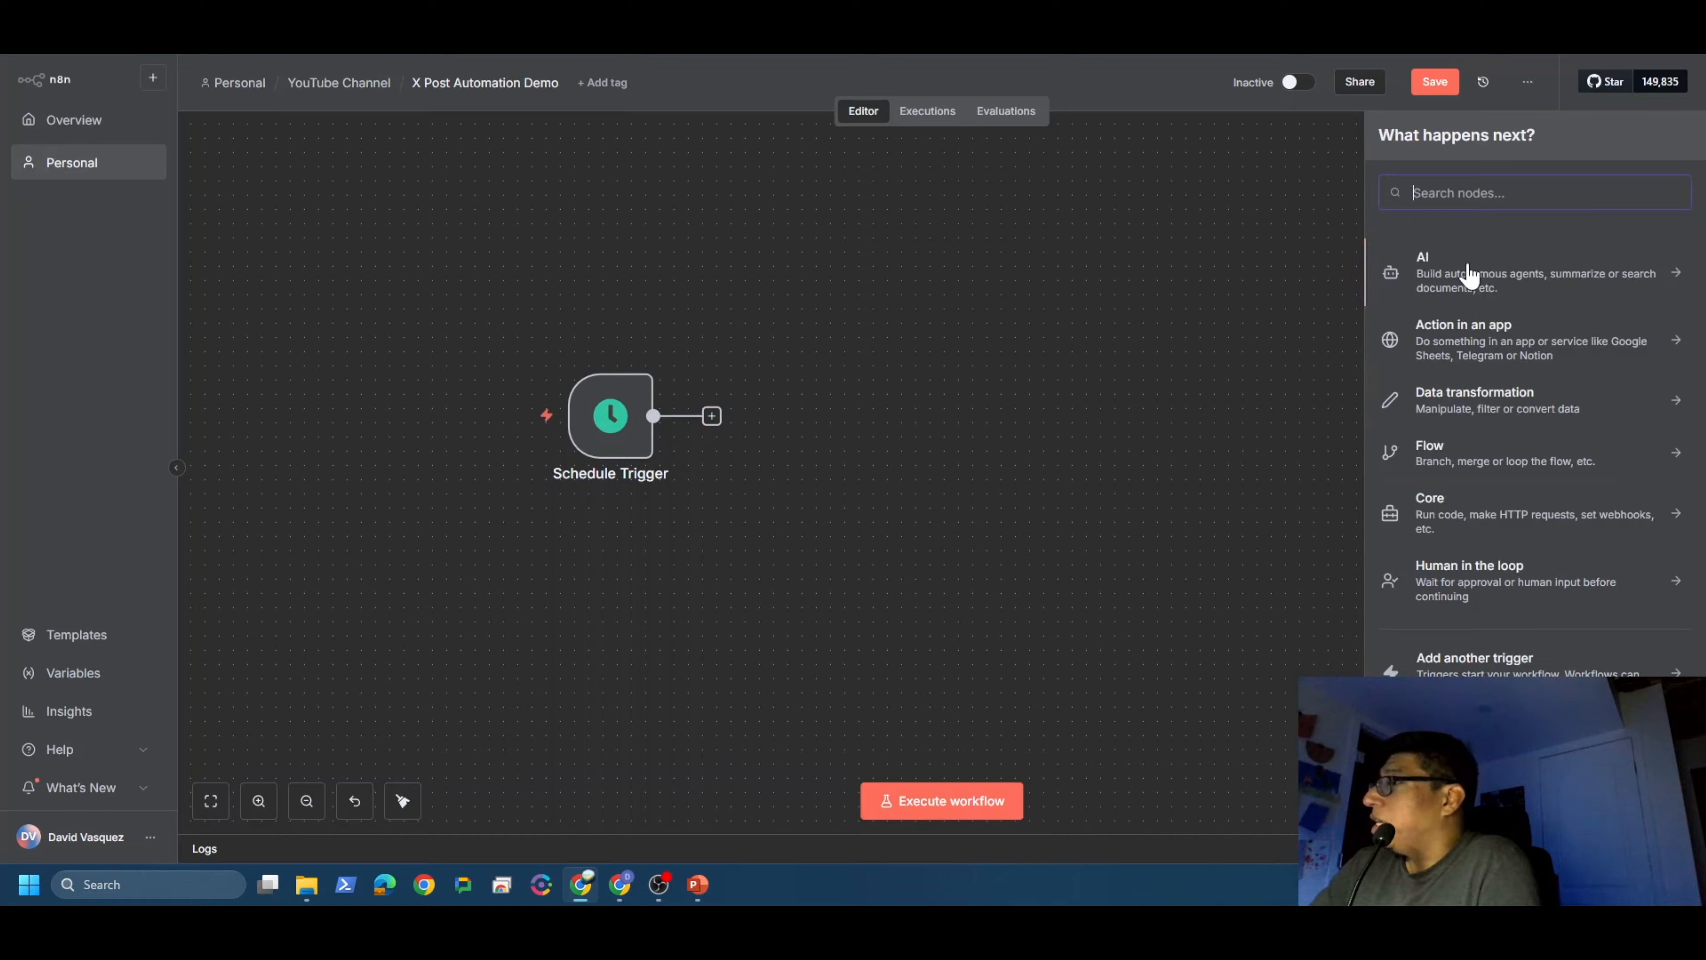
pyautogui.click(1507, 290)
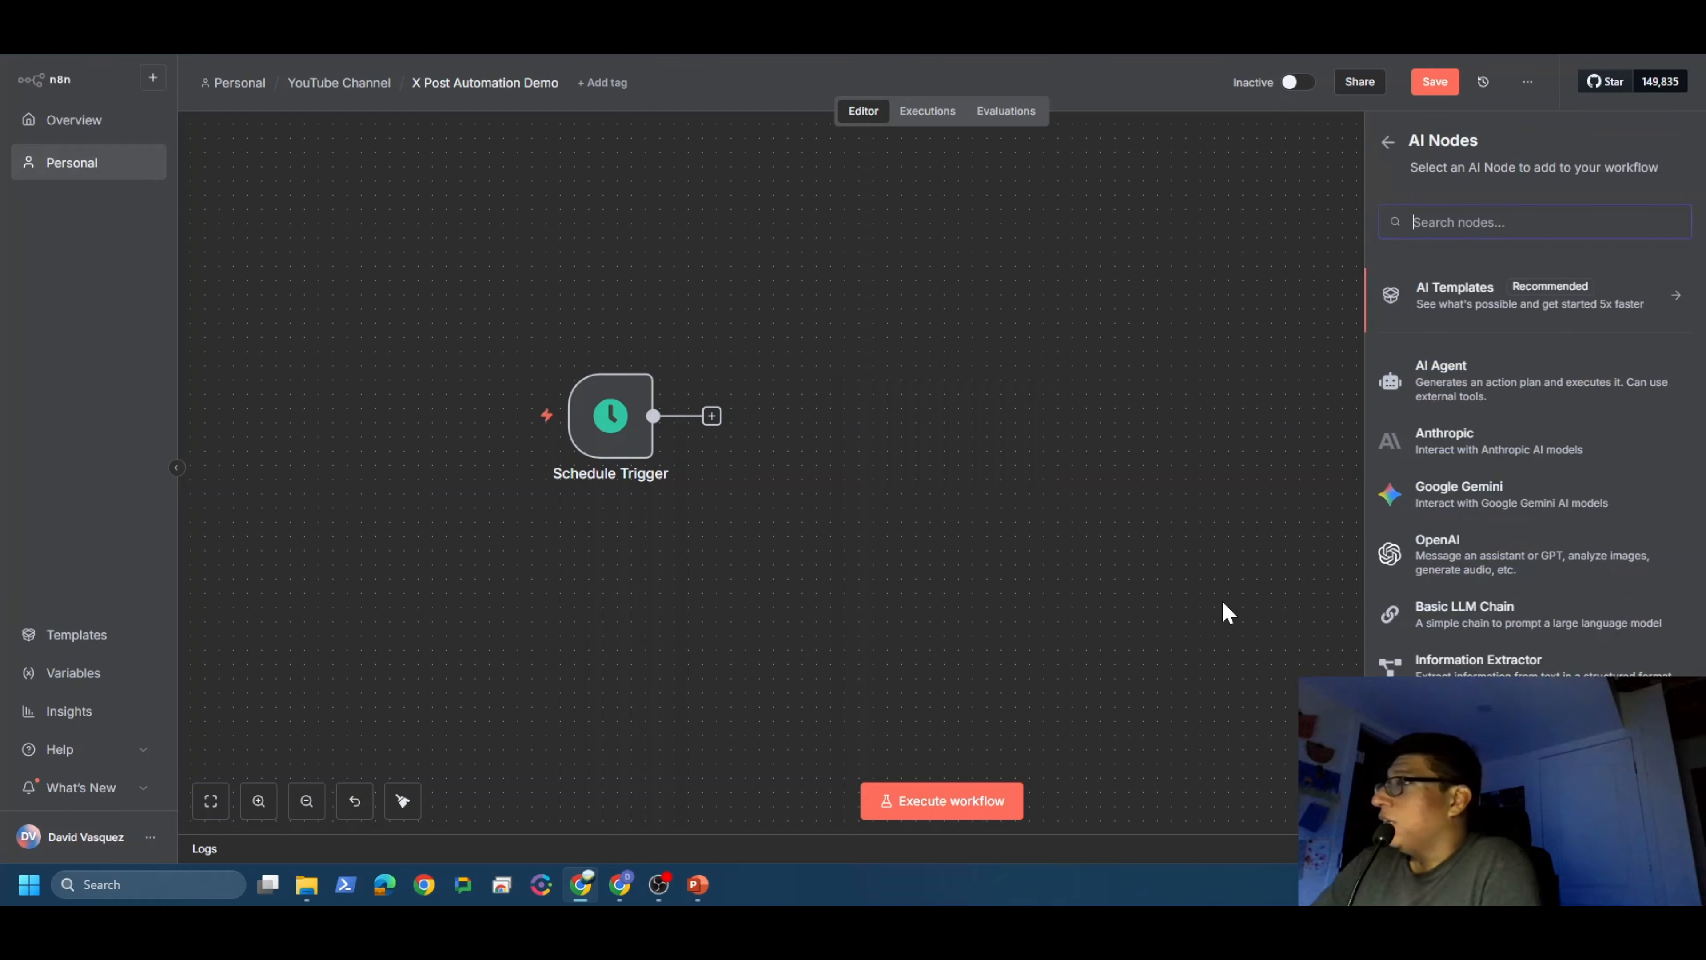
pyautogui.click(1462, 396)
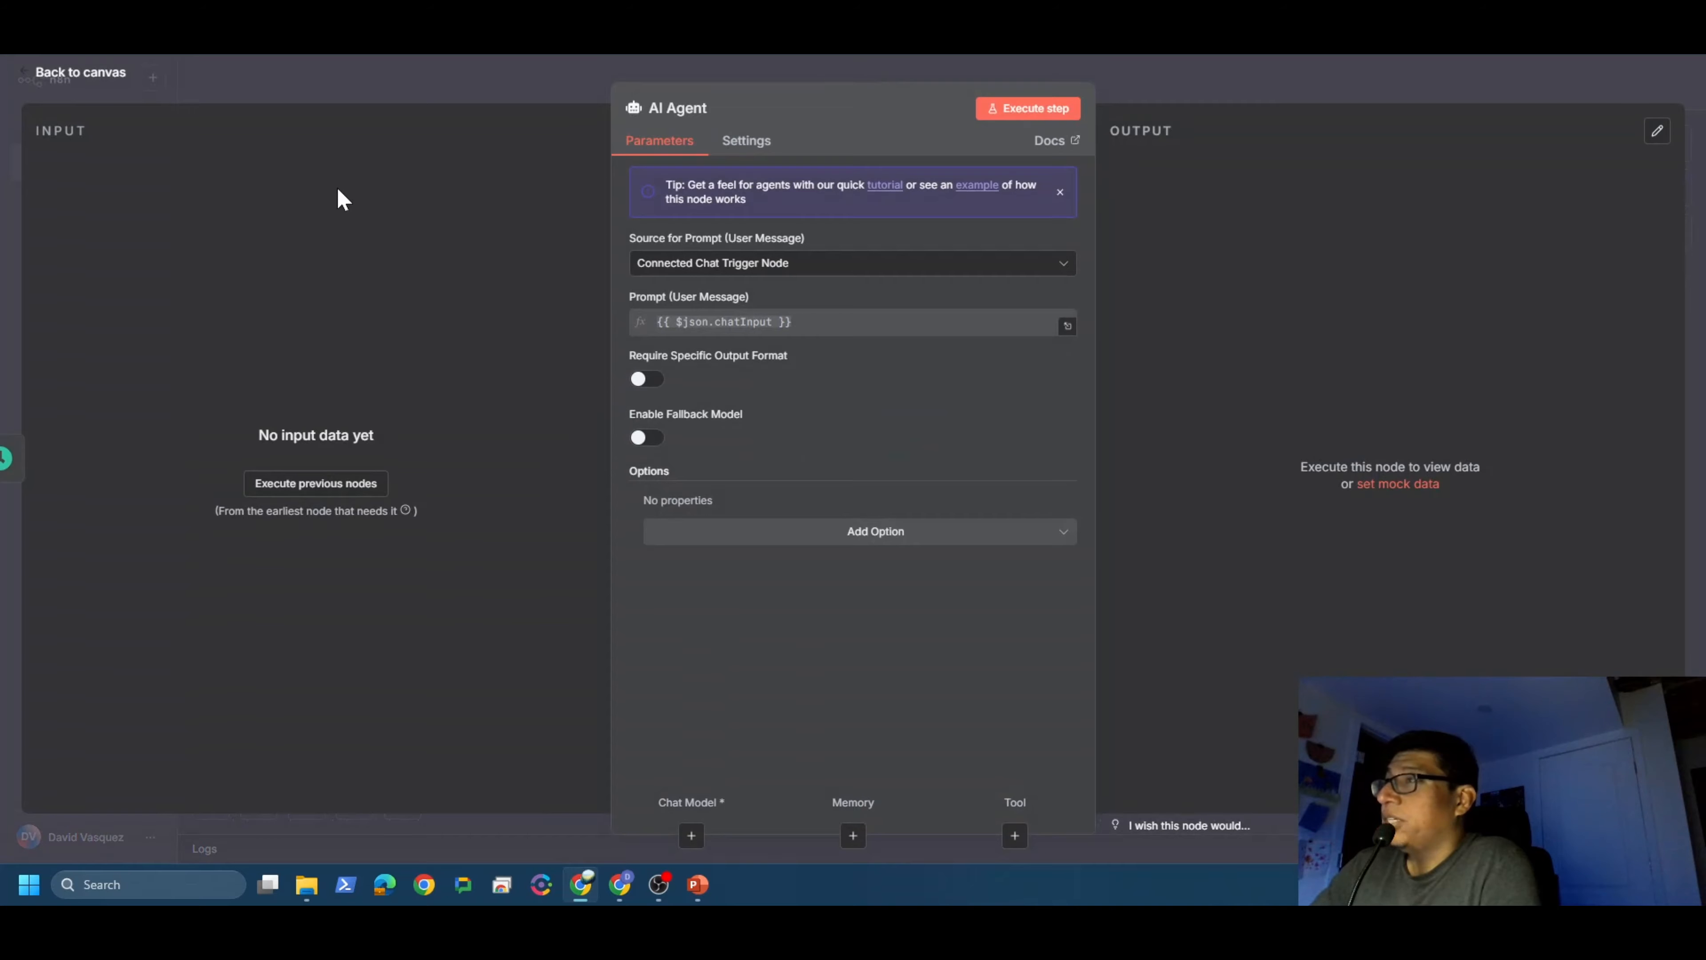
pyautogui.click(104, 79)
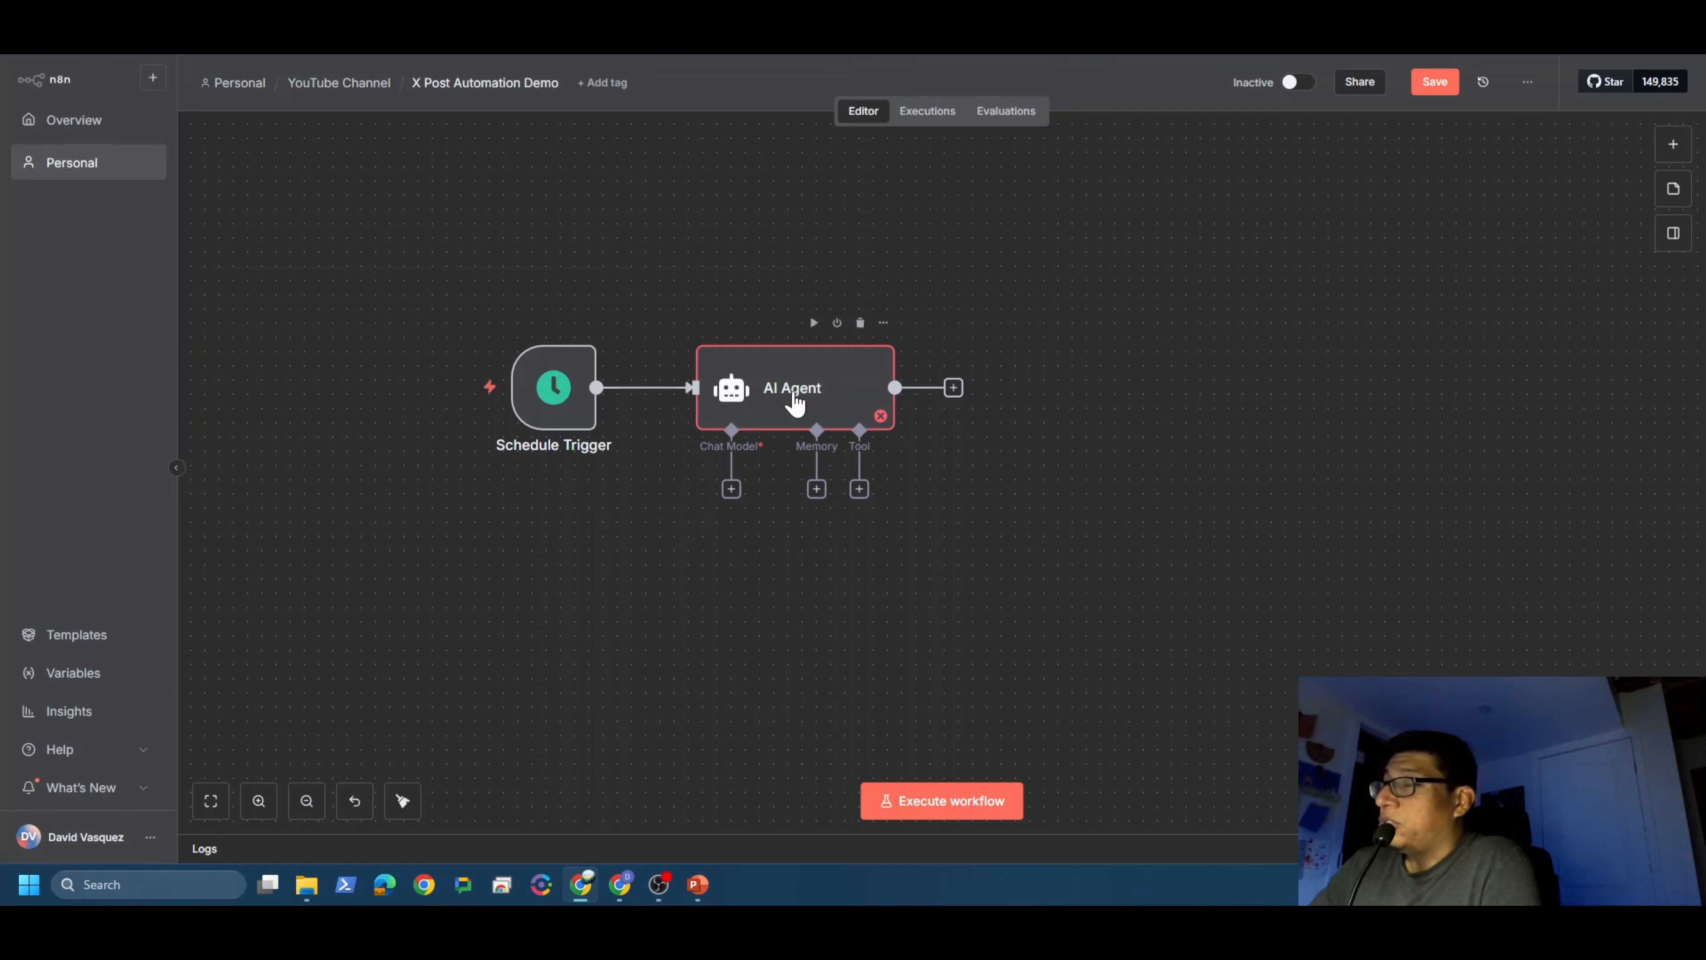
# Step: Switch the AI Agent's prompt source to Define below, leaving the prompt empty
pyautogui.doubleClick(794, 401)
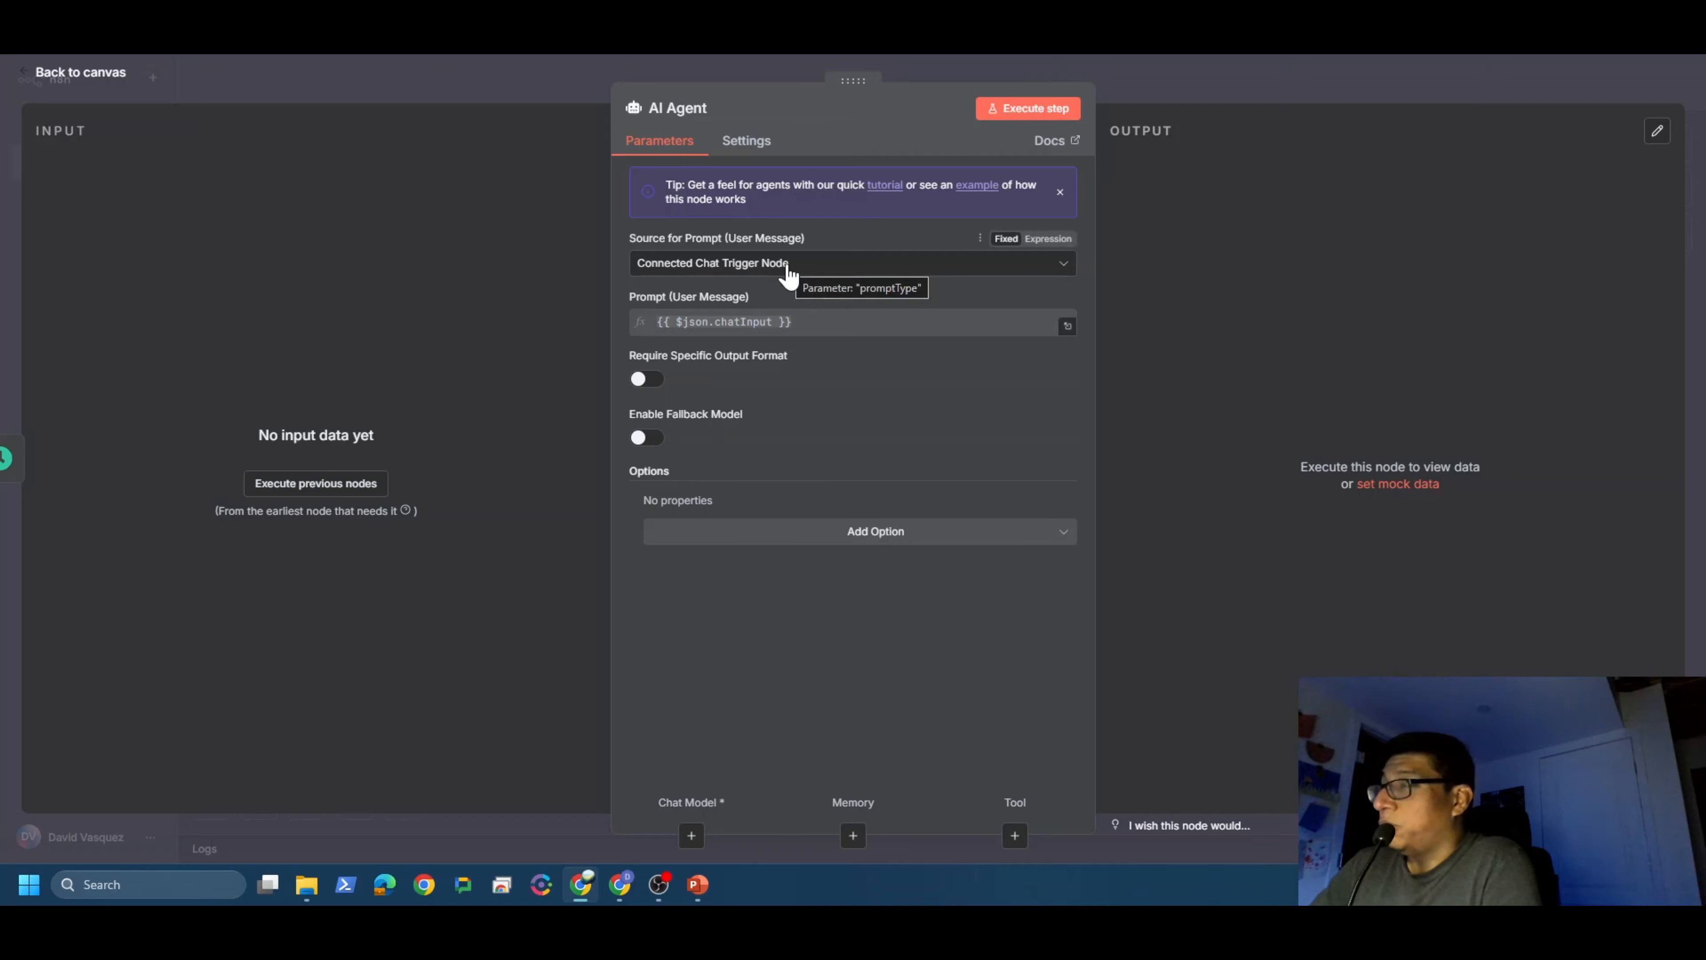
pyautogui.click(787, 269)
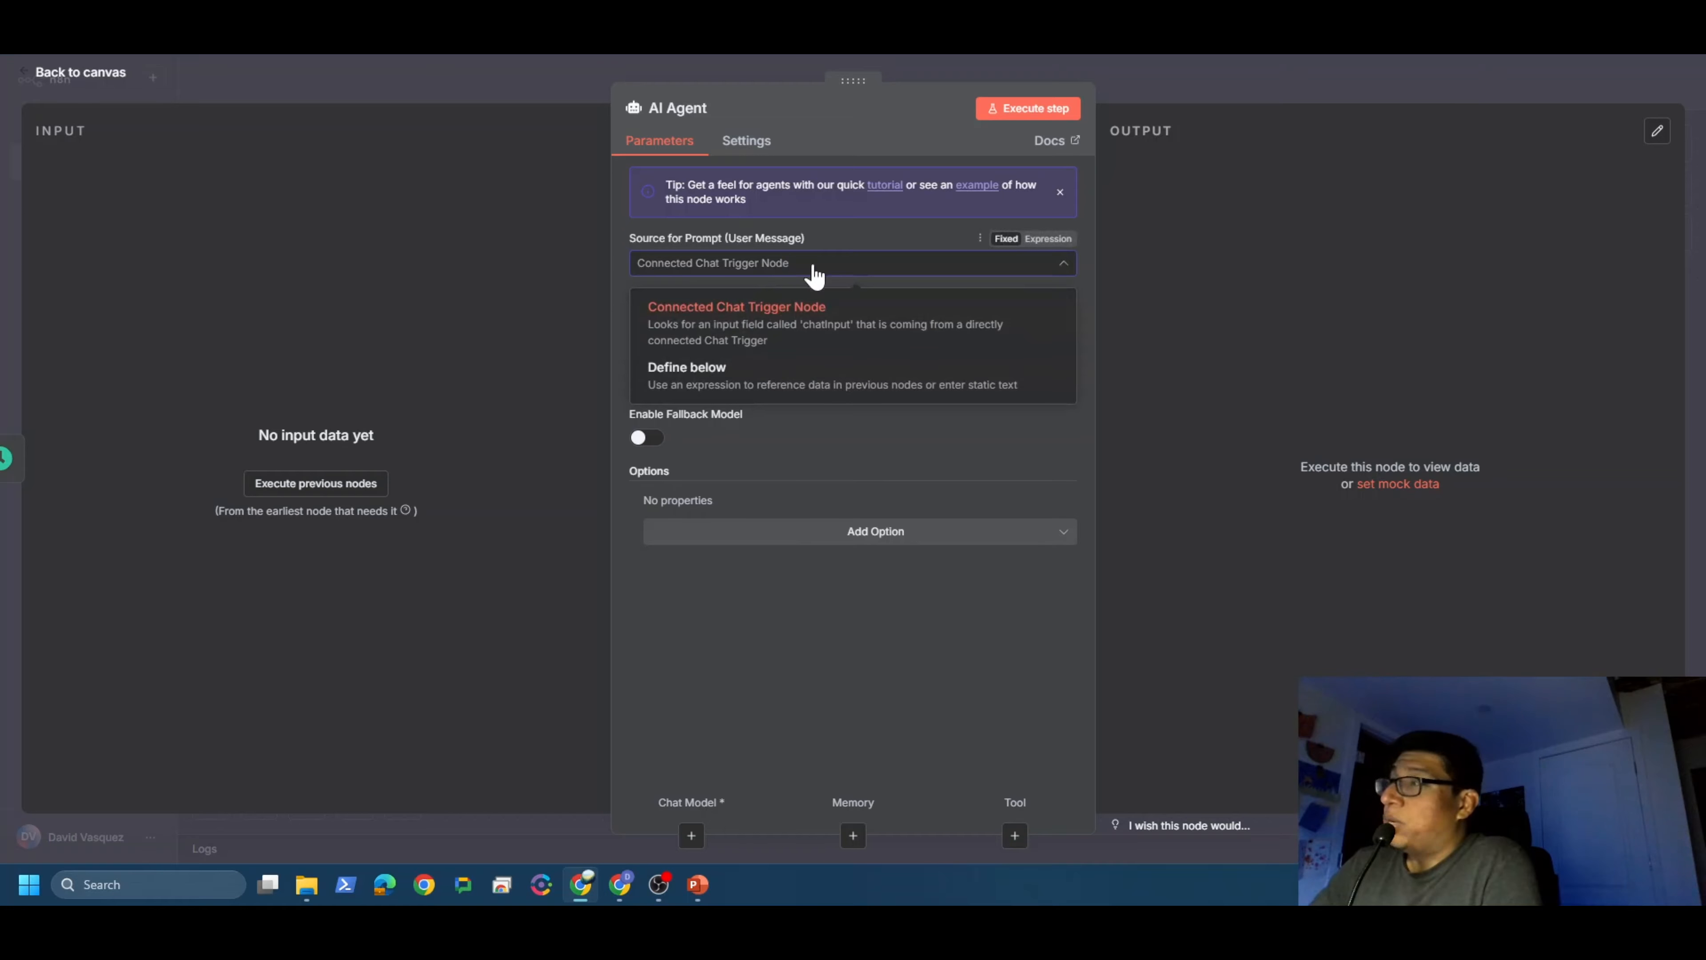
pyautogui.click(772, 391)
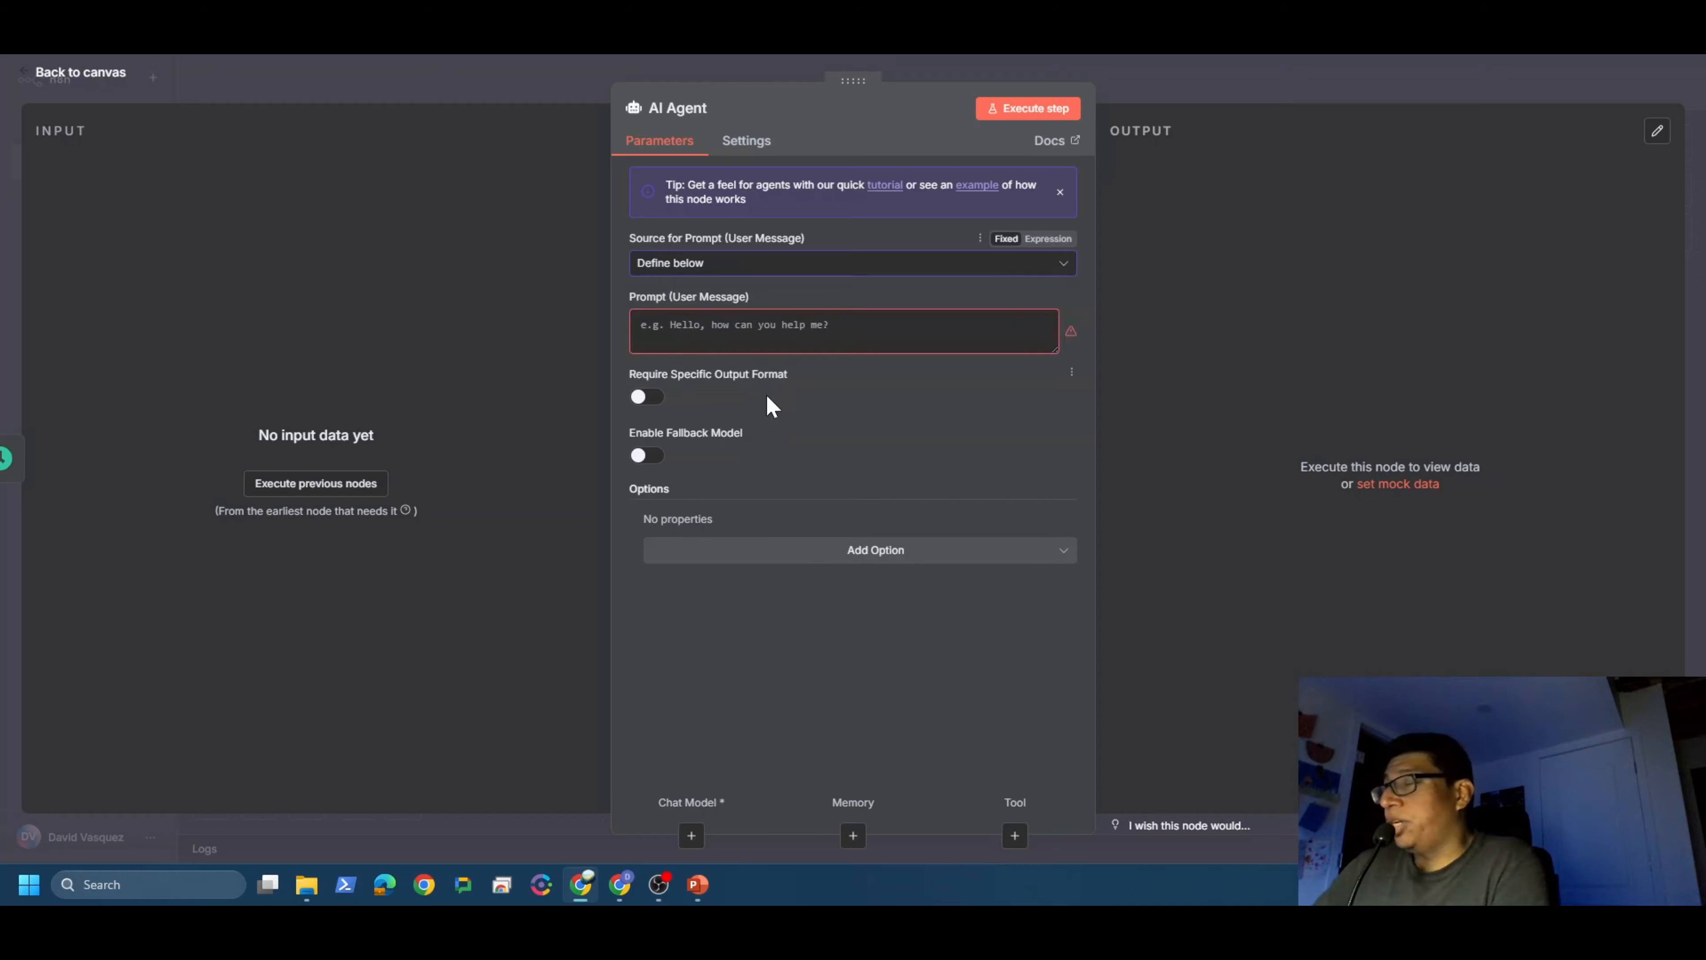
pyautogui.click(773, 333)
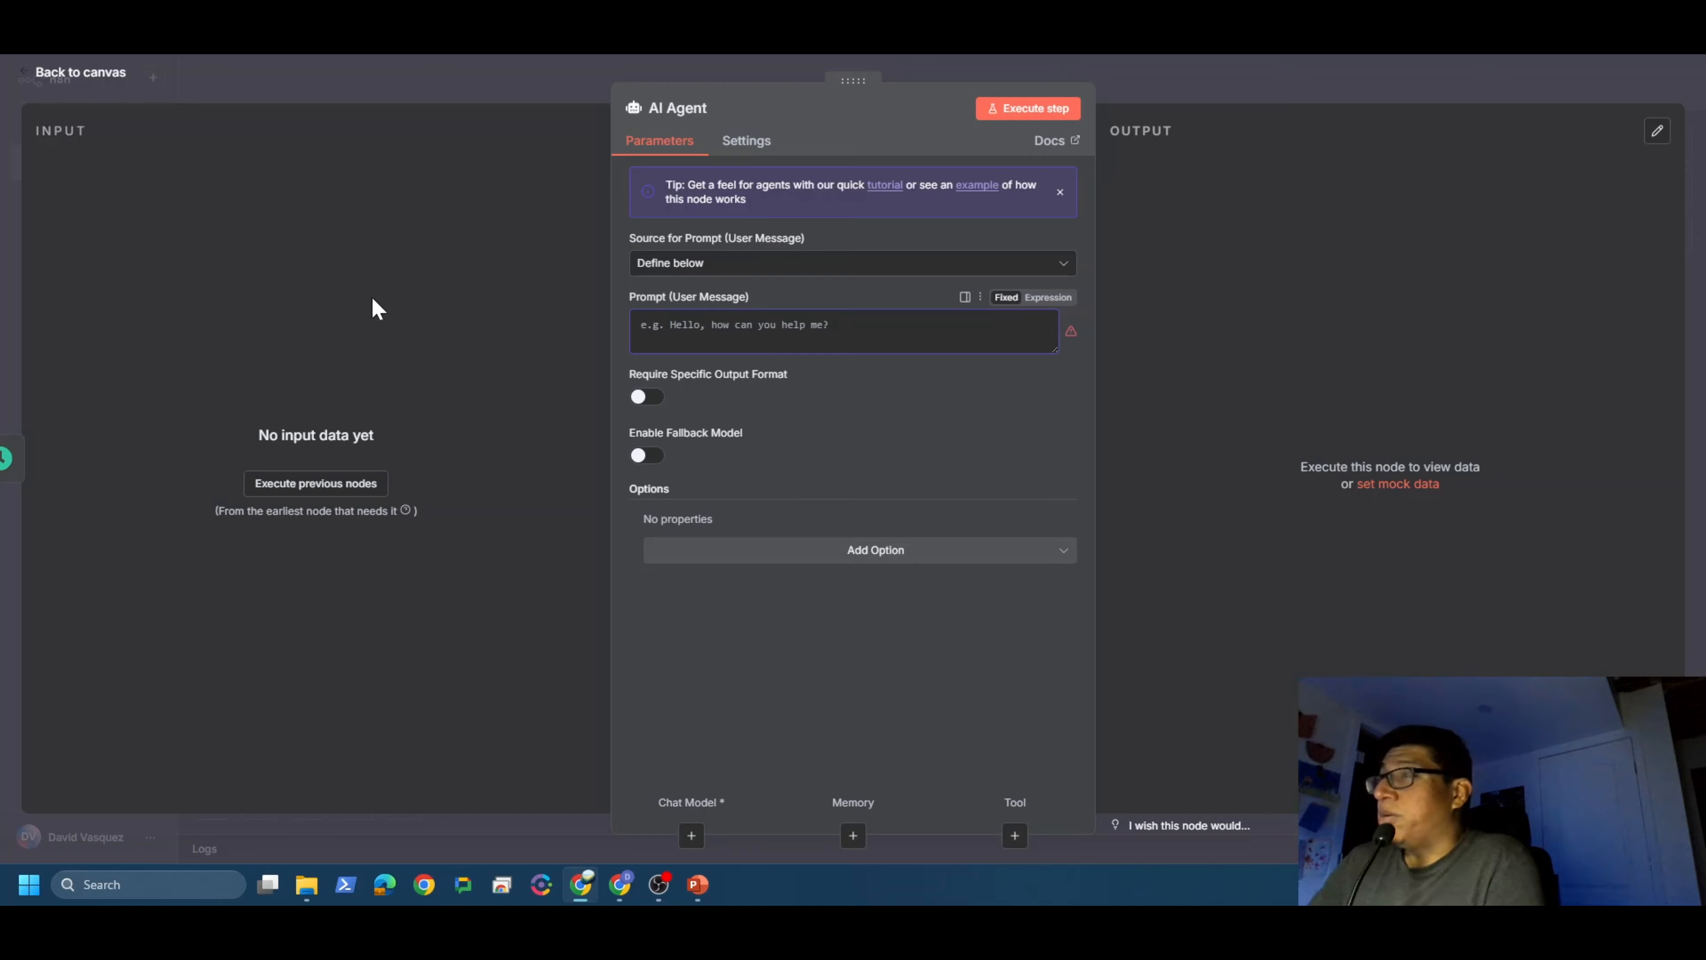
pyautogui.click(80, 72)
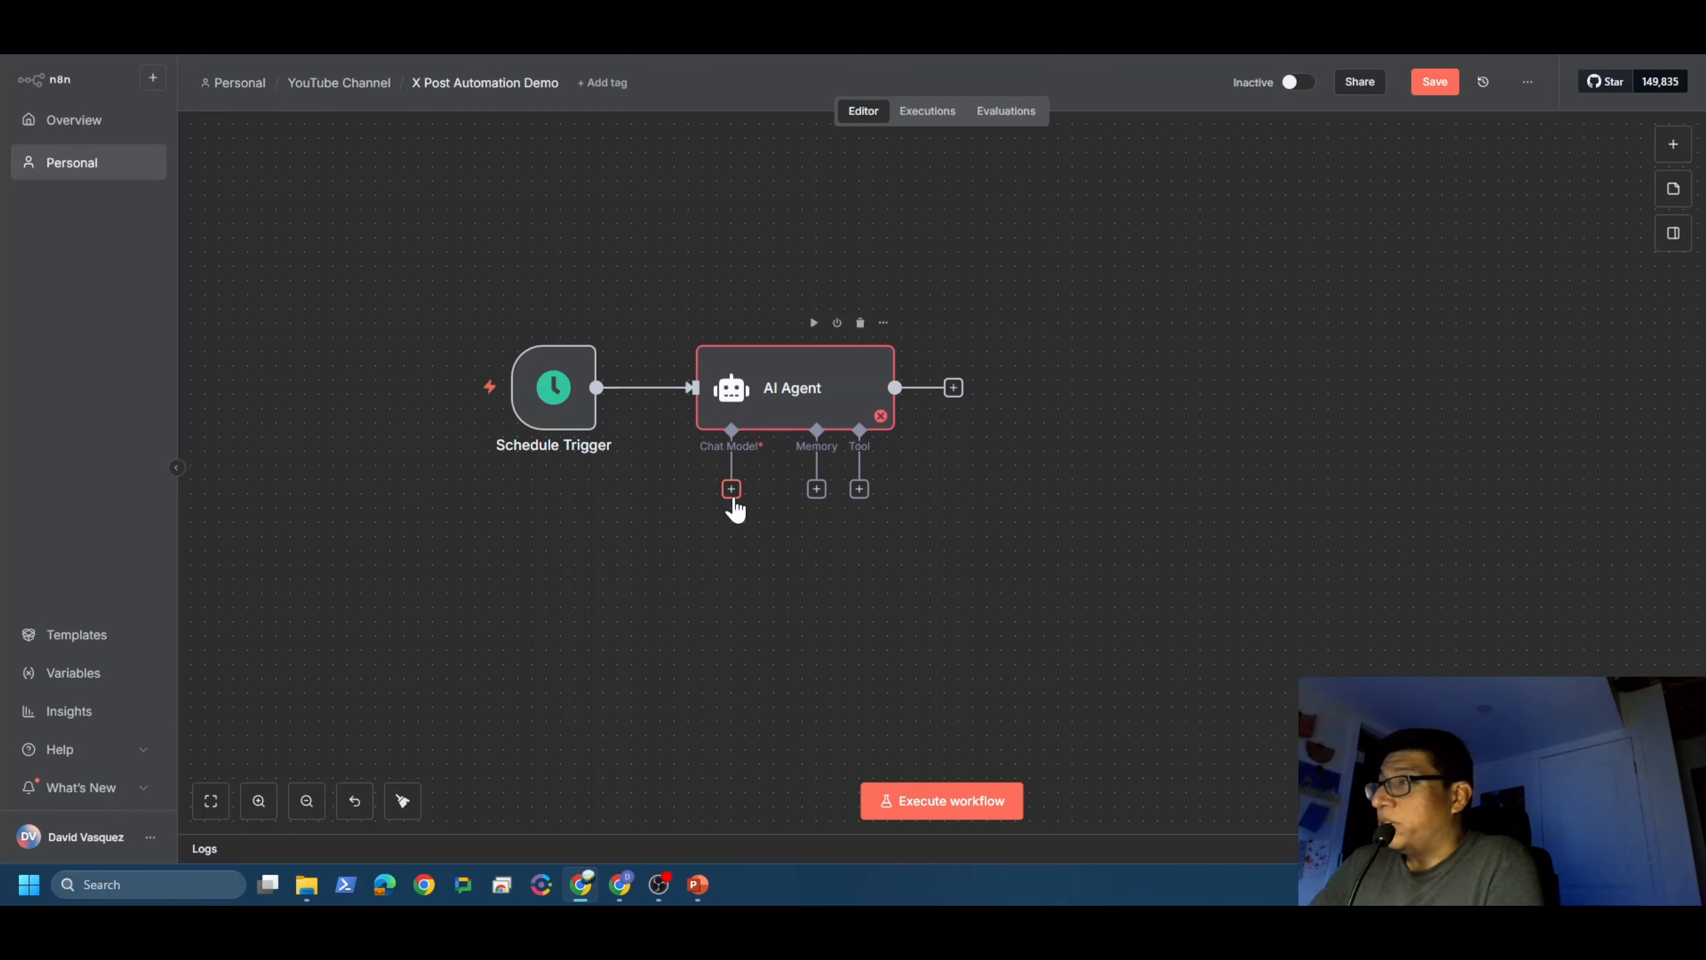
# Step: Attach a Google Gemini Chat Model as the AI Agent's chat model
pyautogui.click(731, 489)
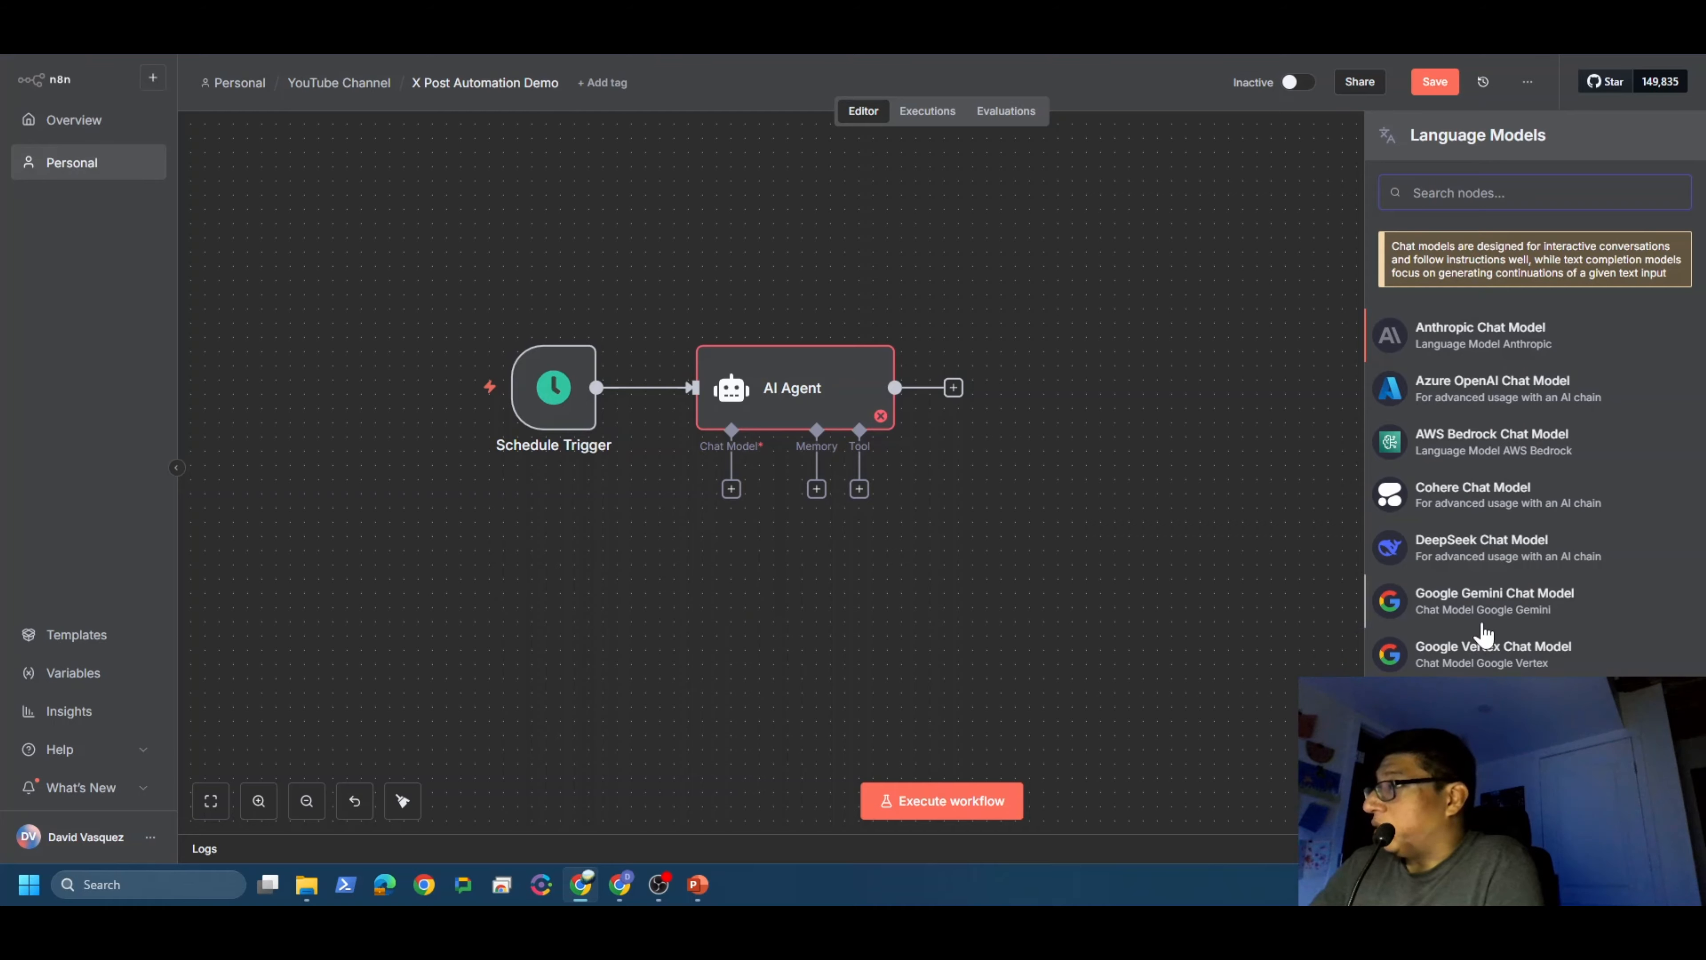
pyautogui.click(1486, 604)
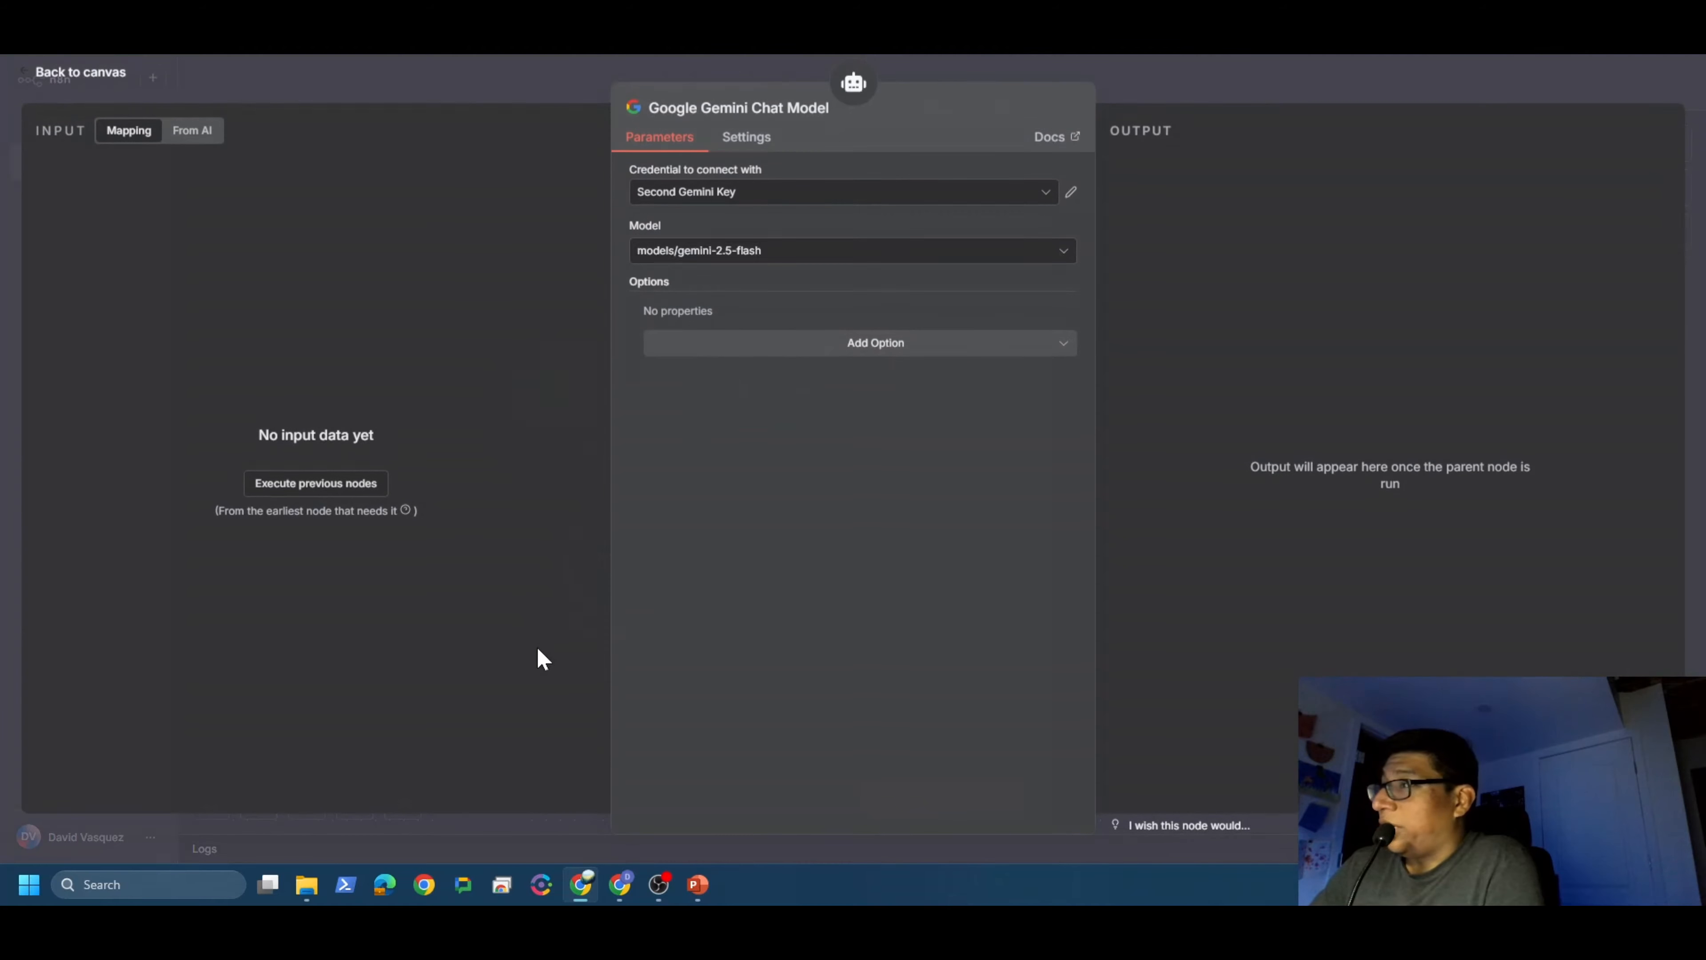
pyautogui.click(99, 71)
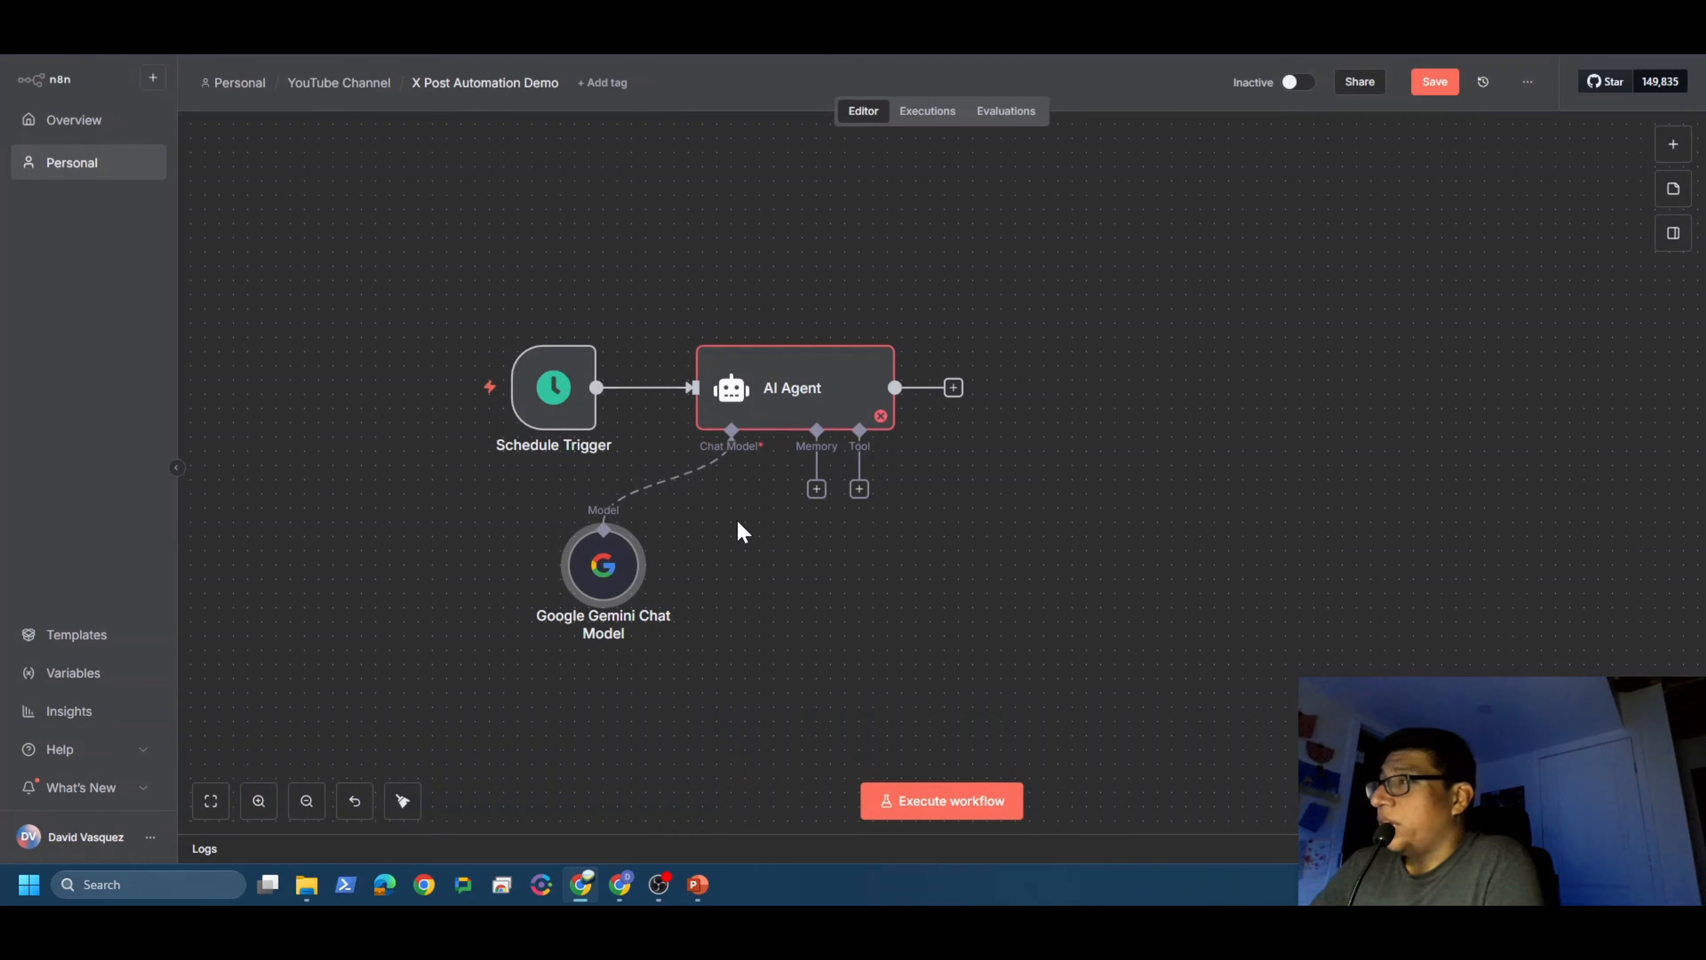
# Step: Add the Google Sheets tool to the AI Agent via a 'google she' search
pyautogui.click(860, 490)
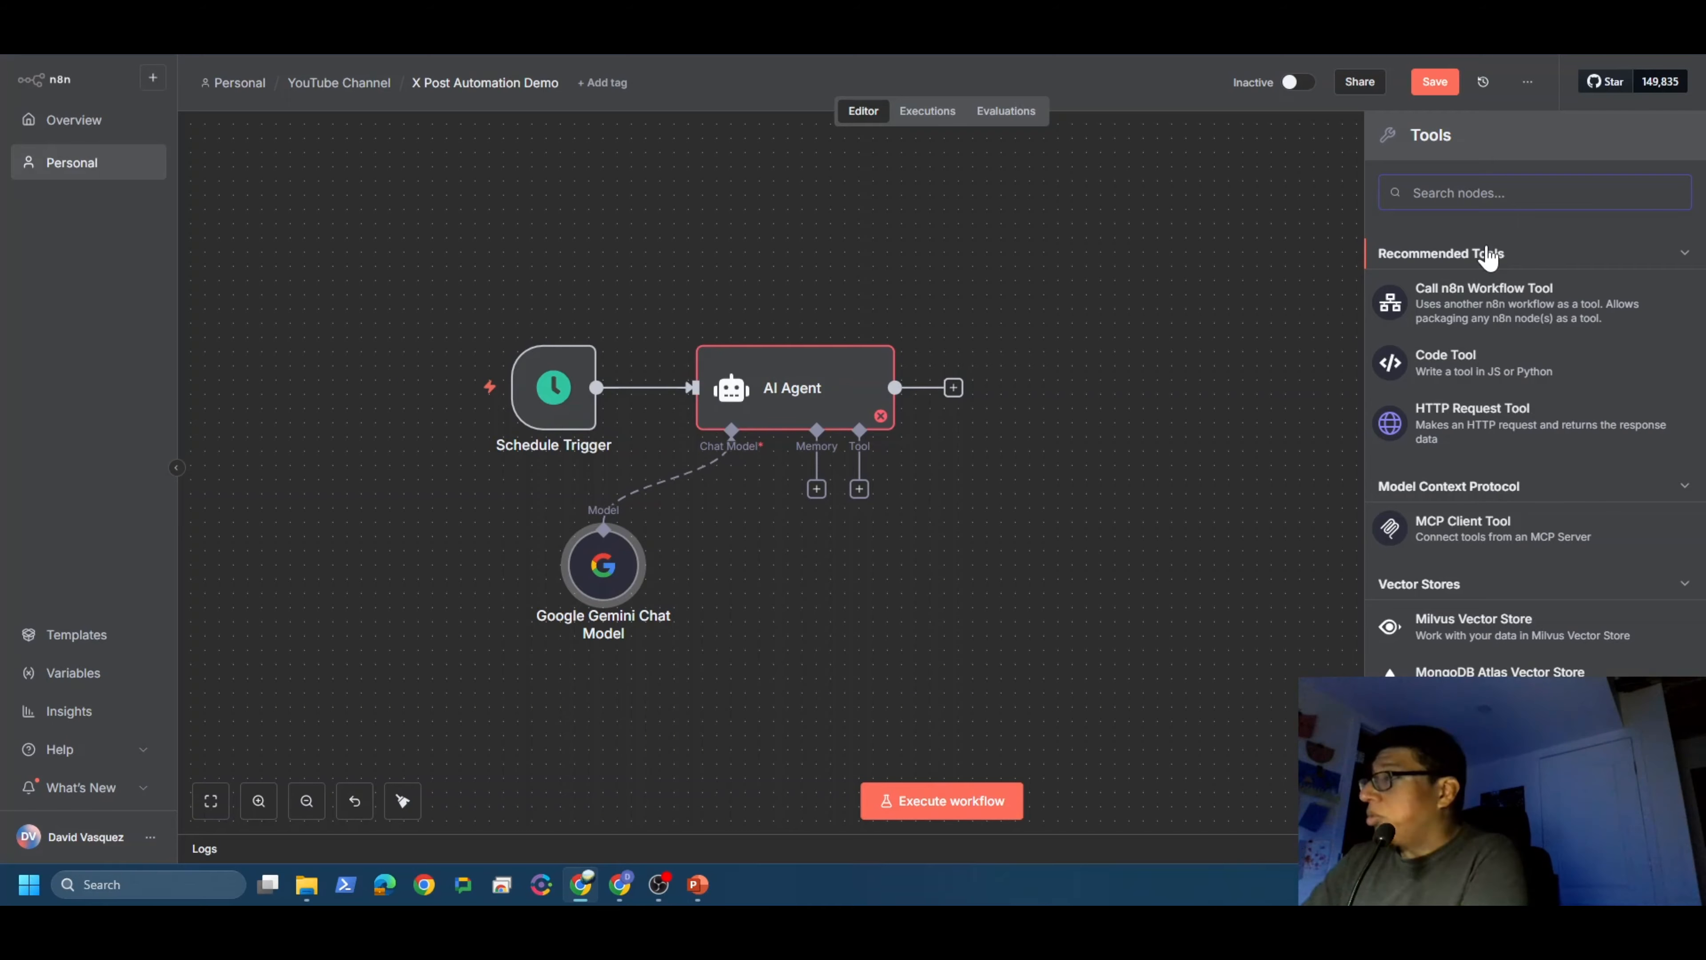
pyautogui.write('google sheet')
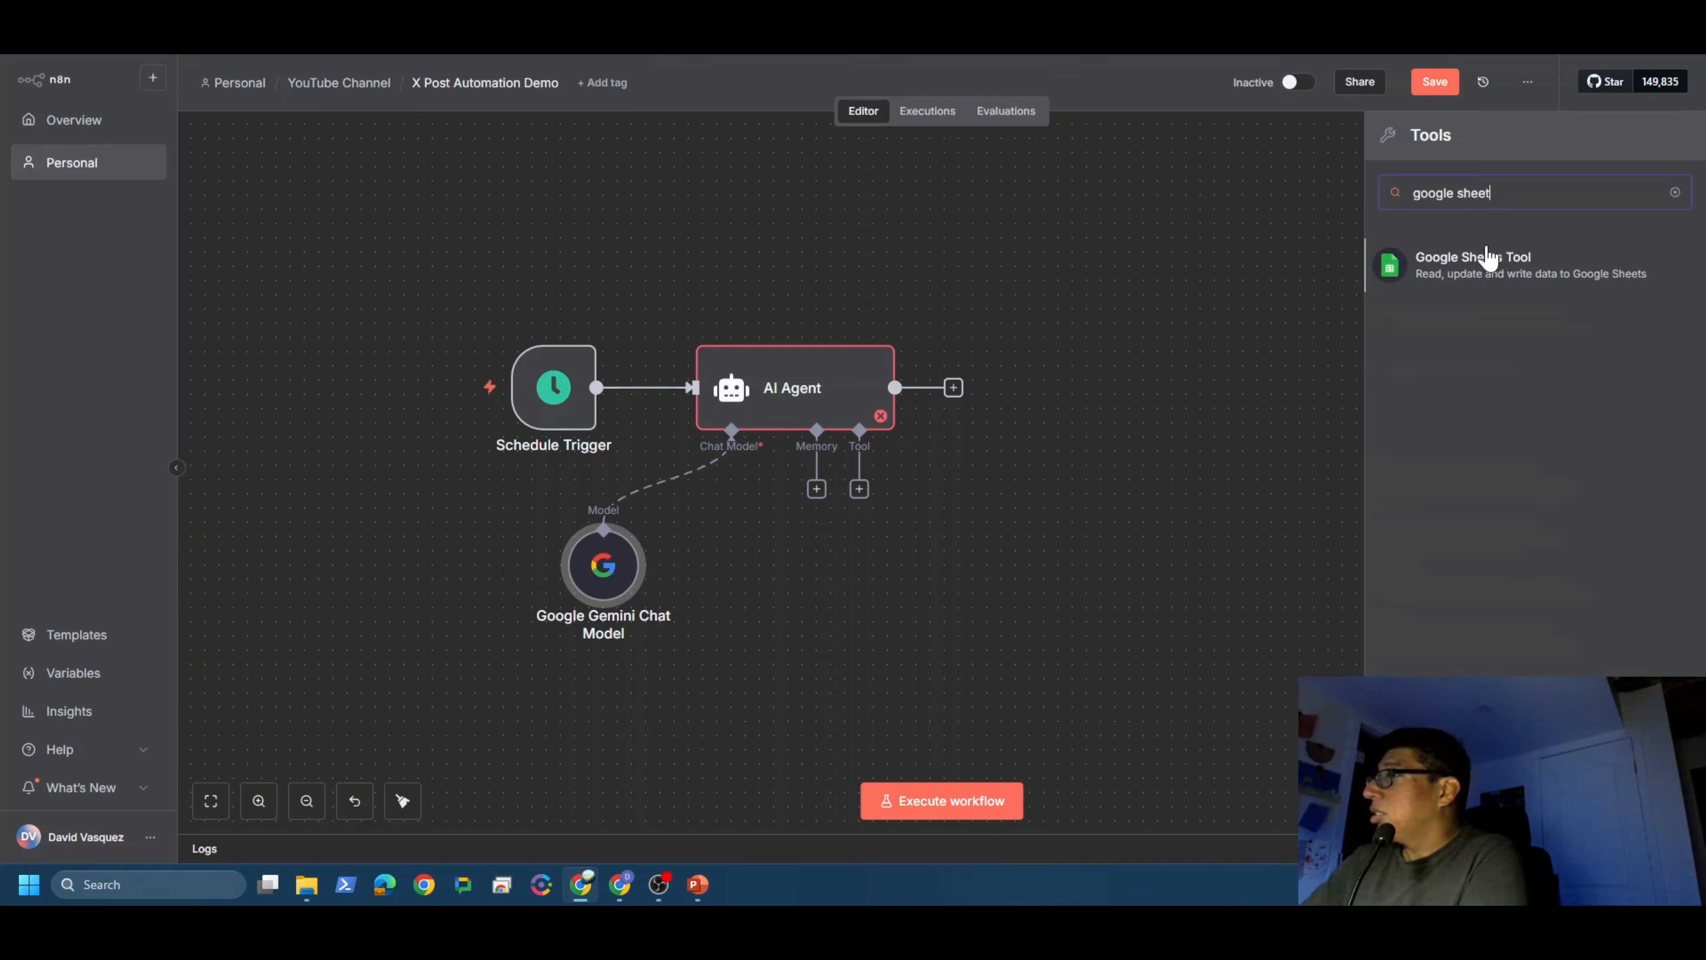
pyautogui.click(1416, 275)
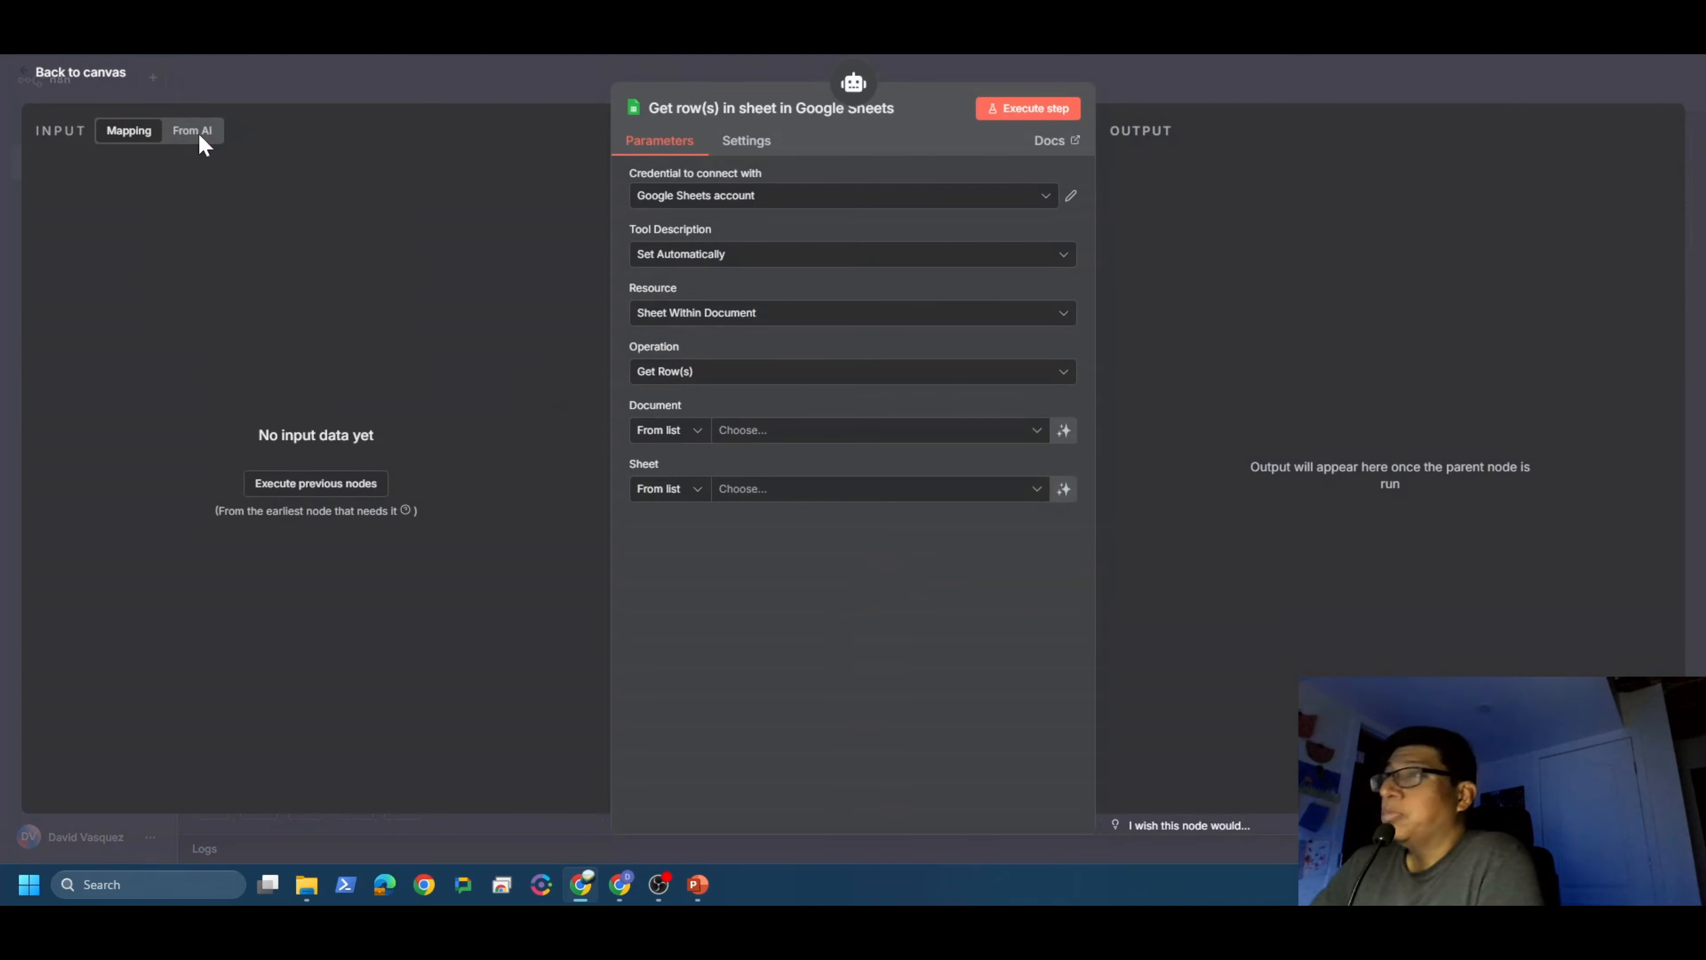
pyautogui.click(106, 75)
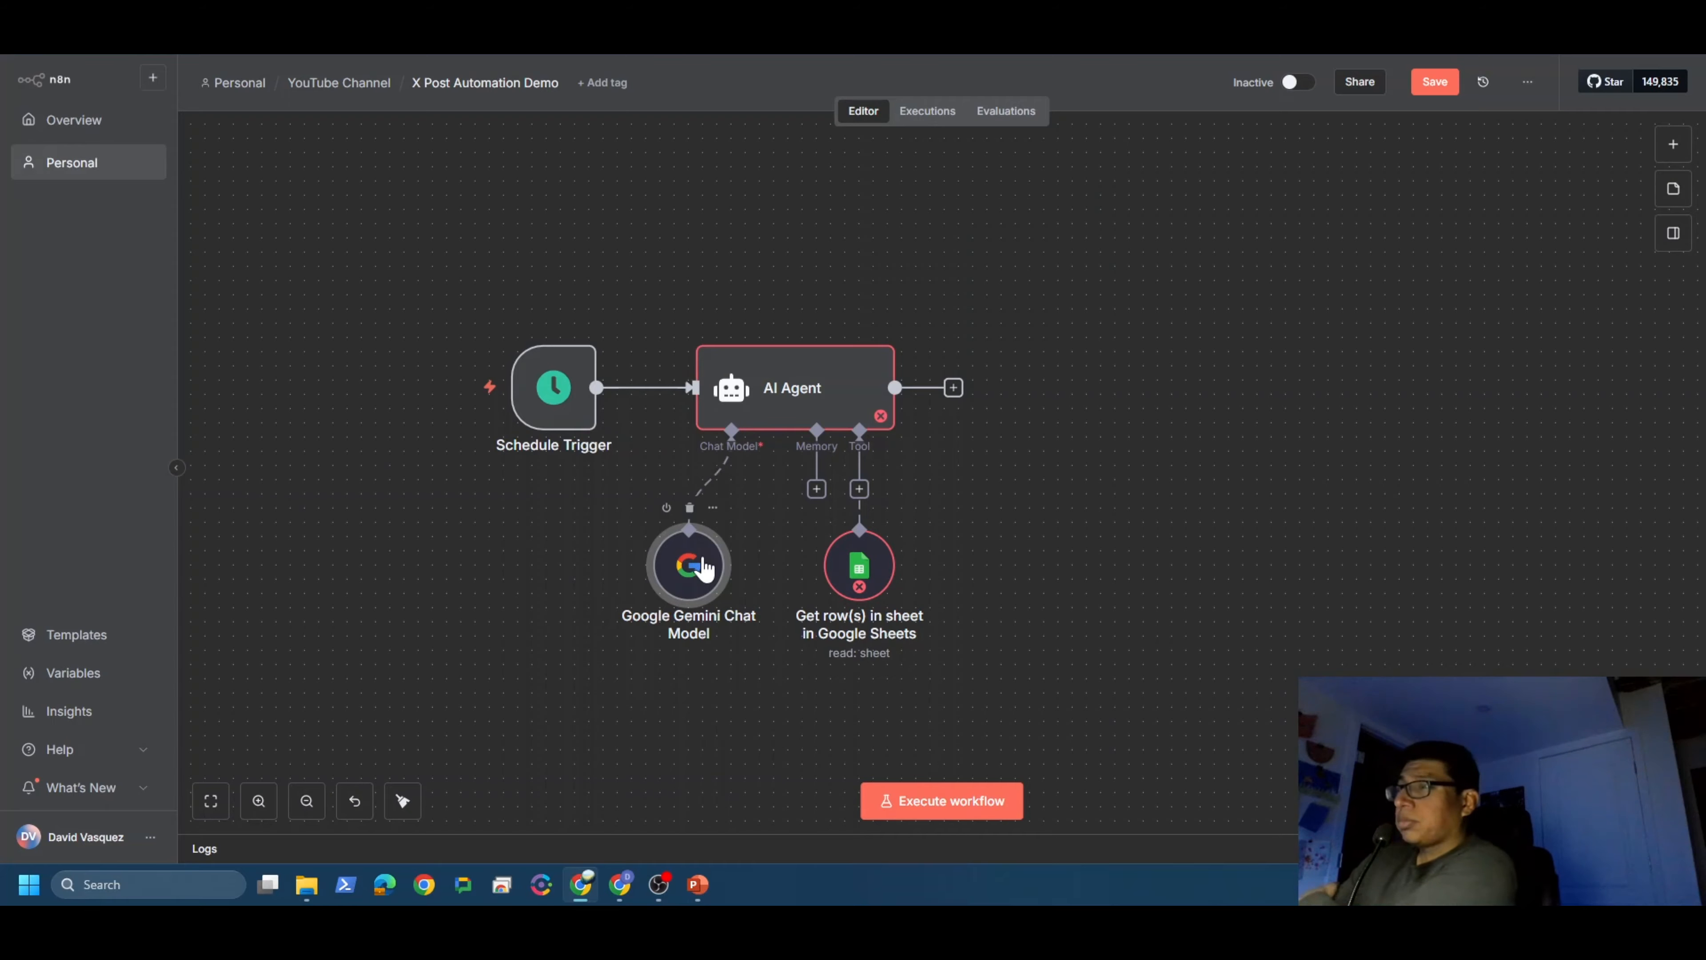
# Step: Review the Gemini chat model settings and reposition the Google Sheets tool node
pyautogui.doubleClick(690, 562)
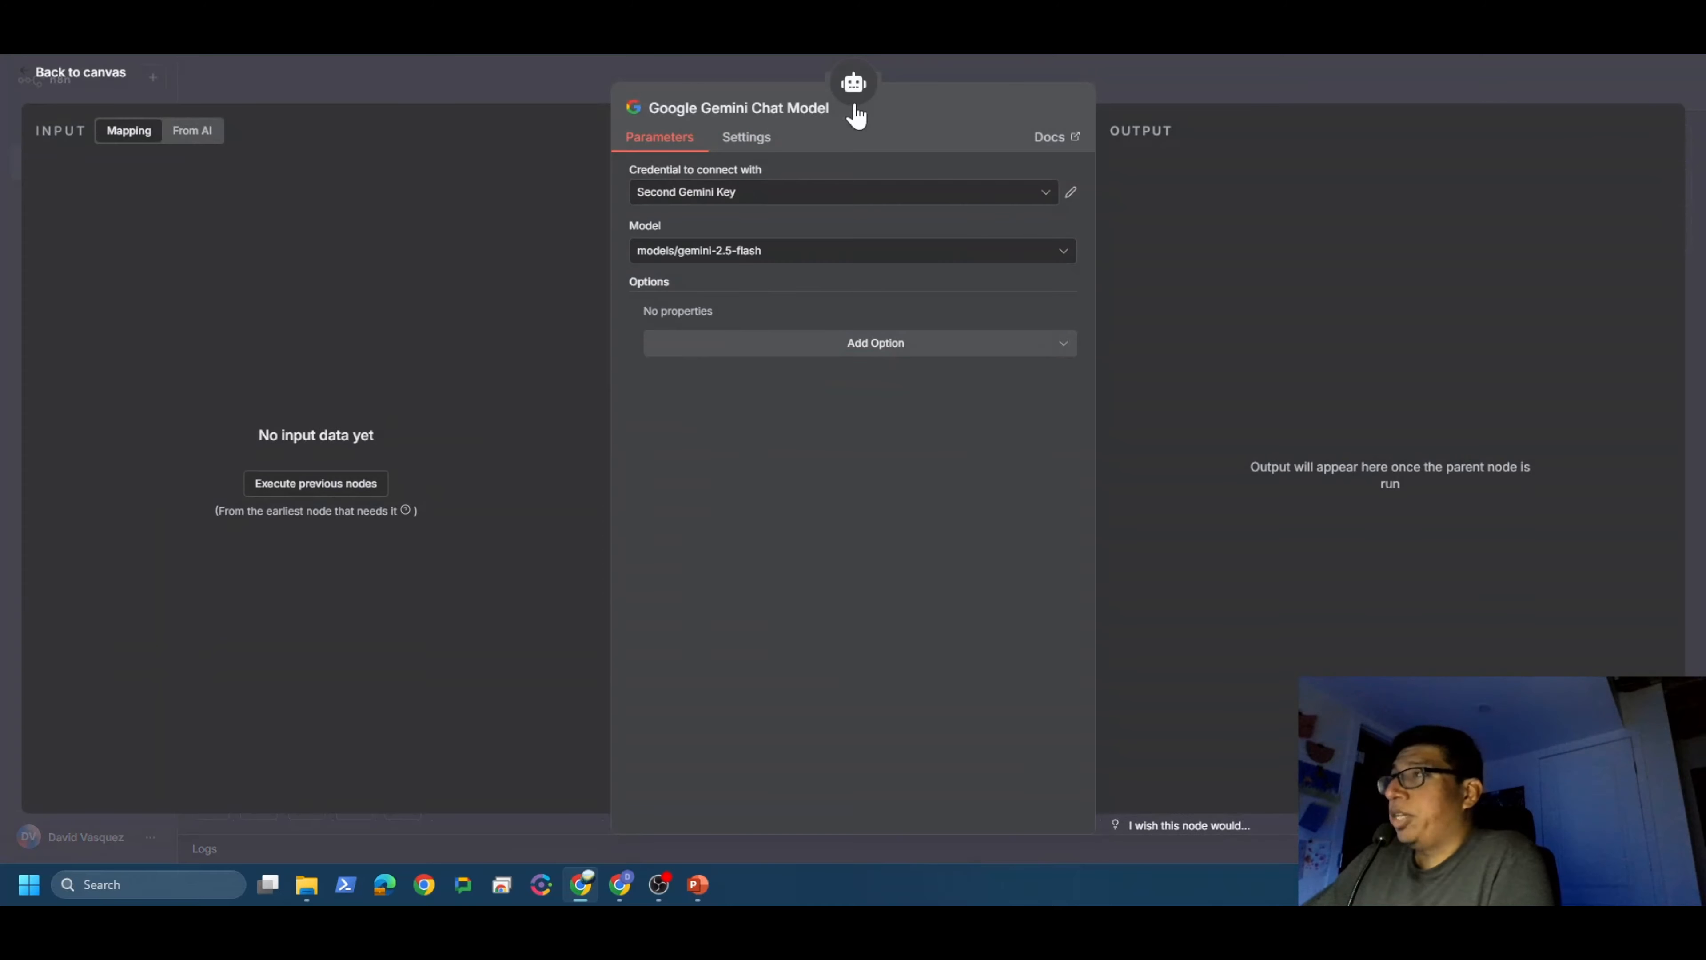
pyautogui.click(96, 73)
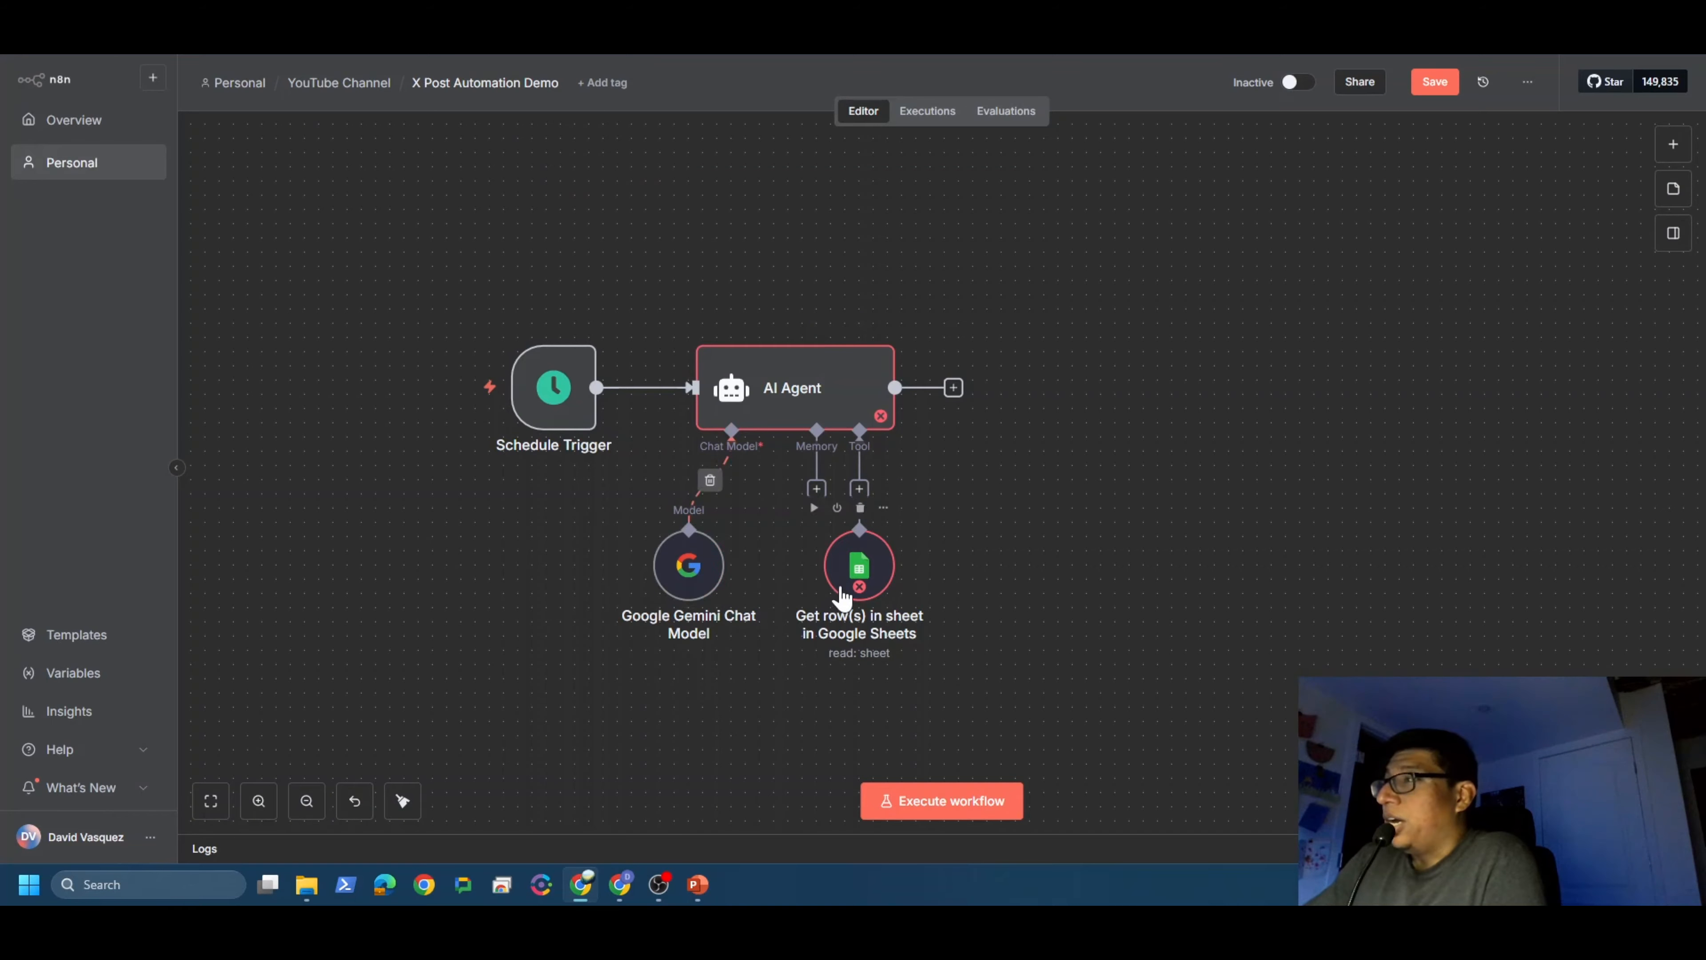
pyautogui.moveTo(836, 595); pyautogui.dragTo(864, 591)
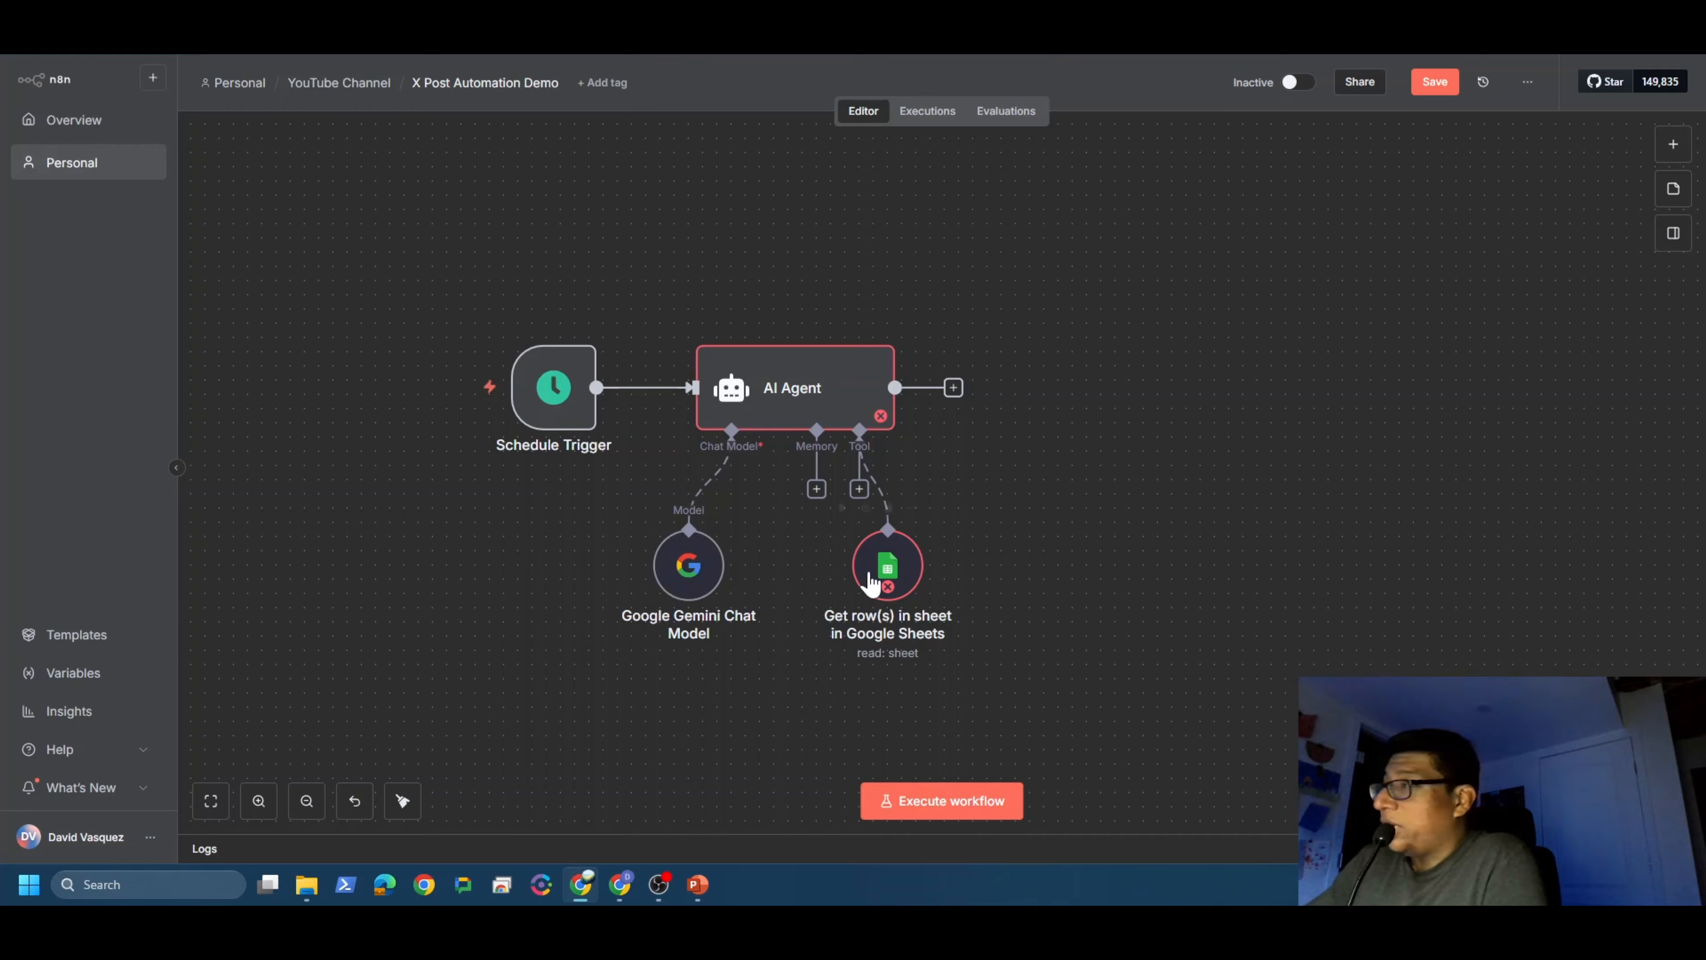
pyautogui.moveTo(884, 576); pyautogui.dragTo(840, 564)
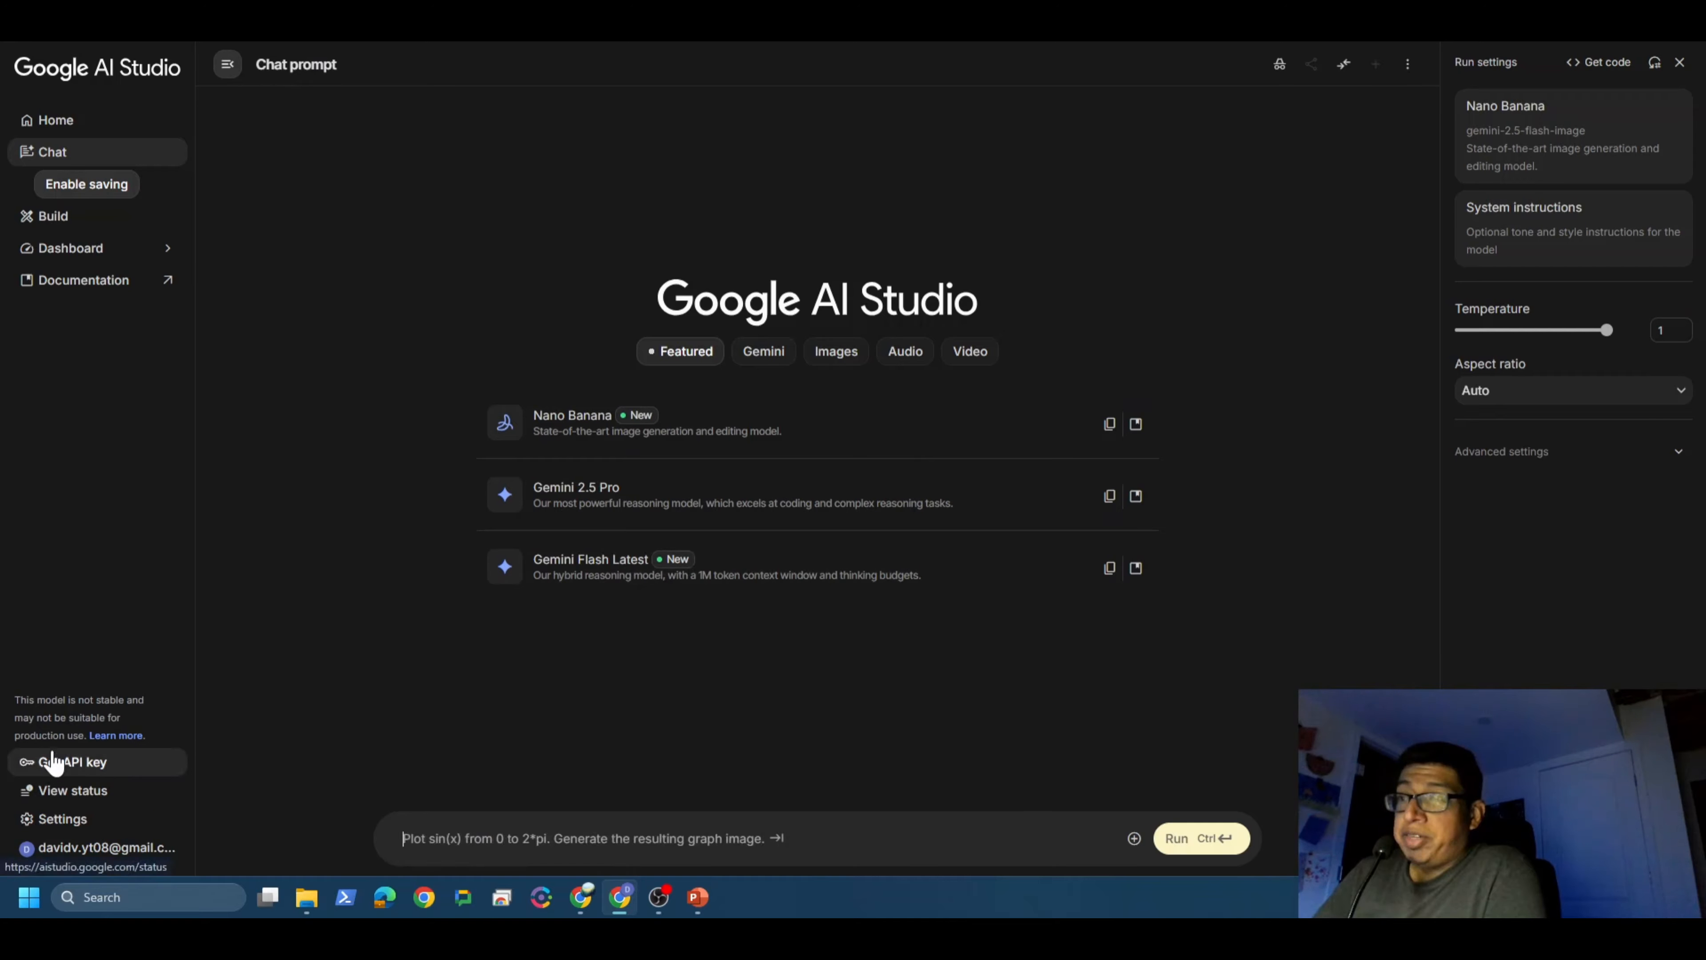
# Step: In Google AI Studio, start a new API key named n8n-youtube
pyautogui.click(84, 763)
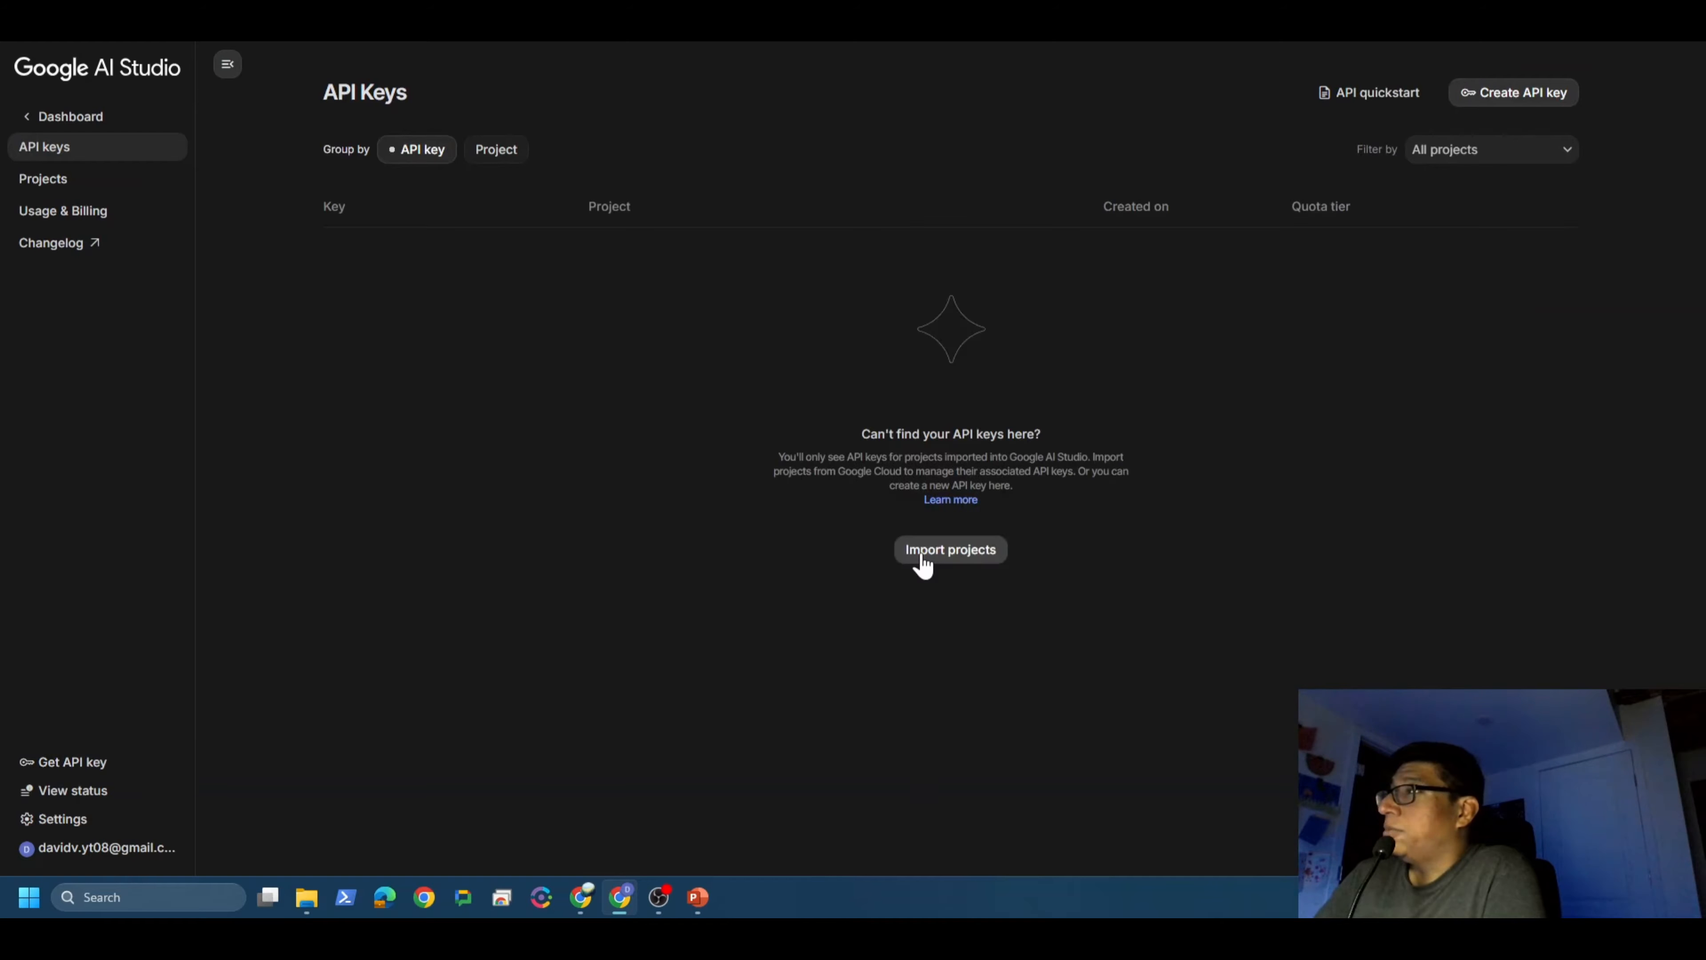
pyautogui.click(1521, 97)
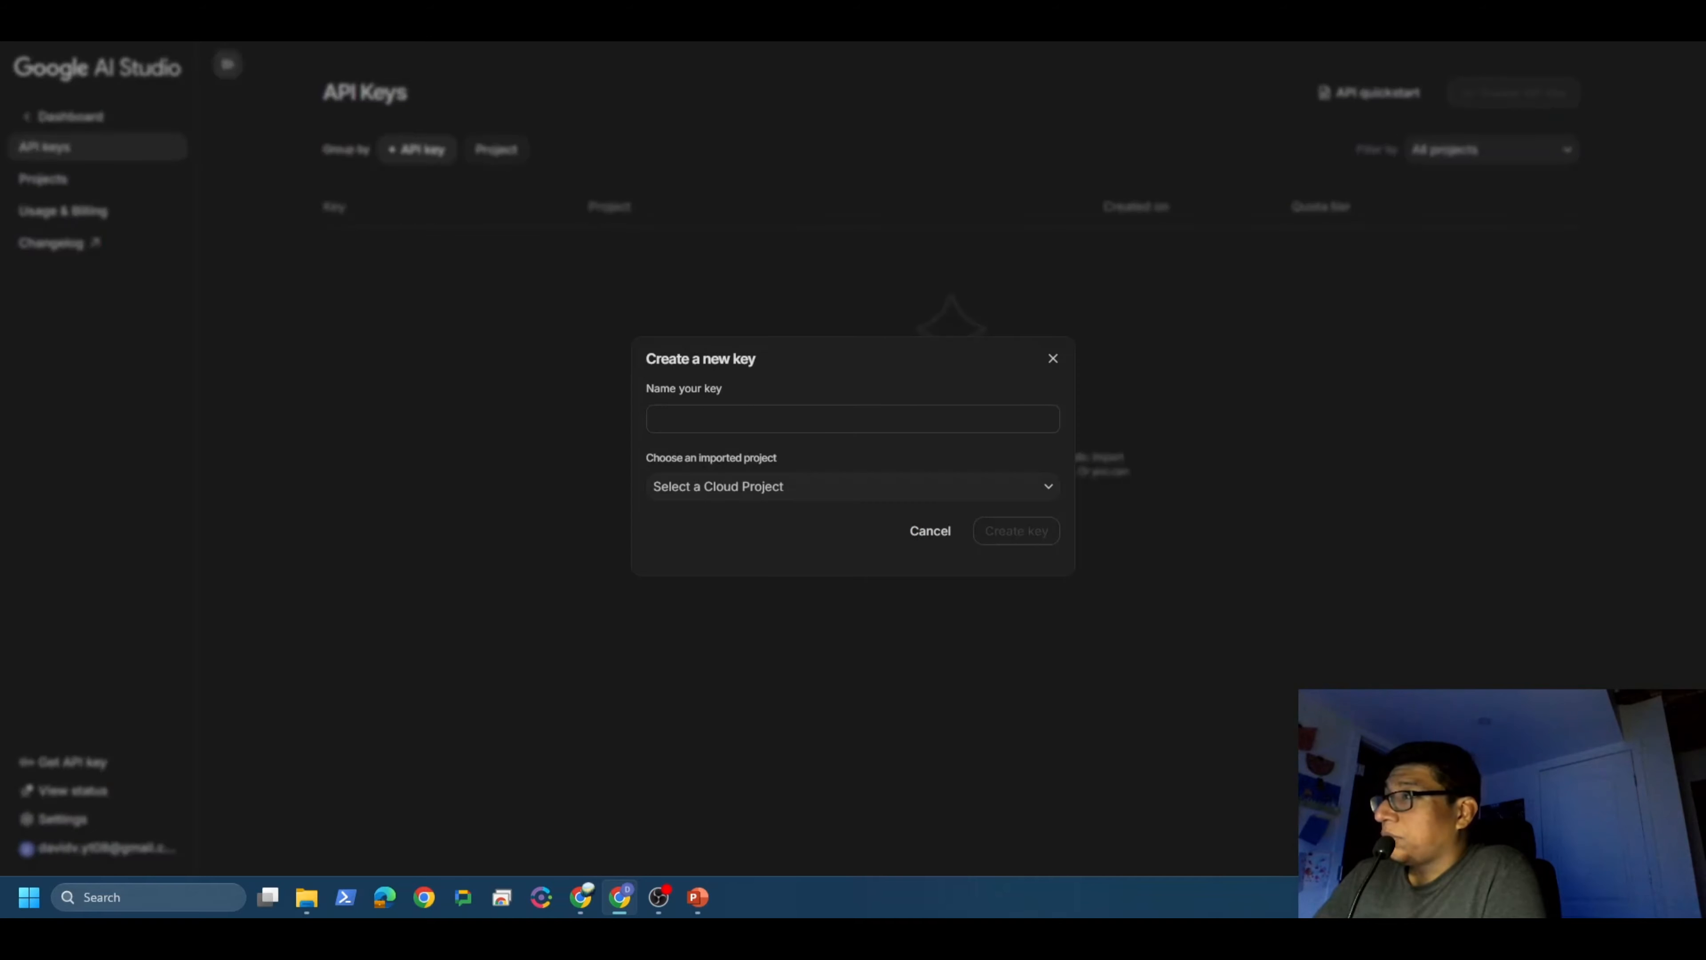
pyautogui.click(853, 418)
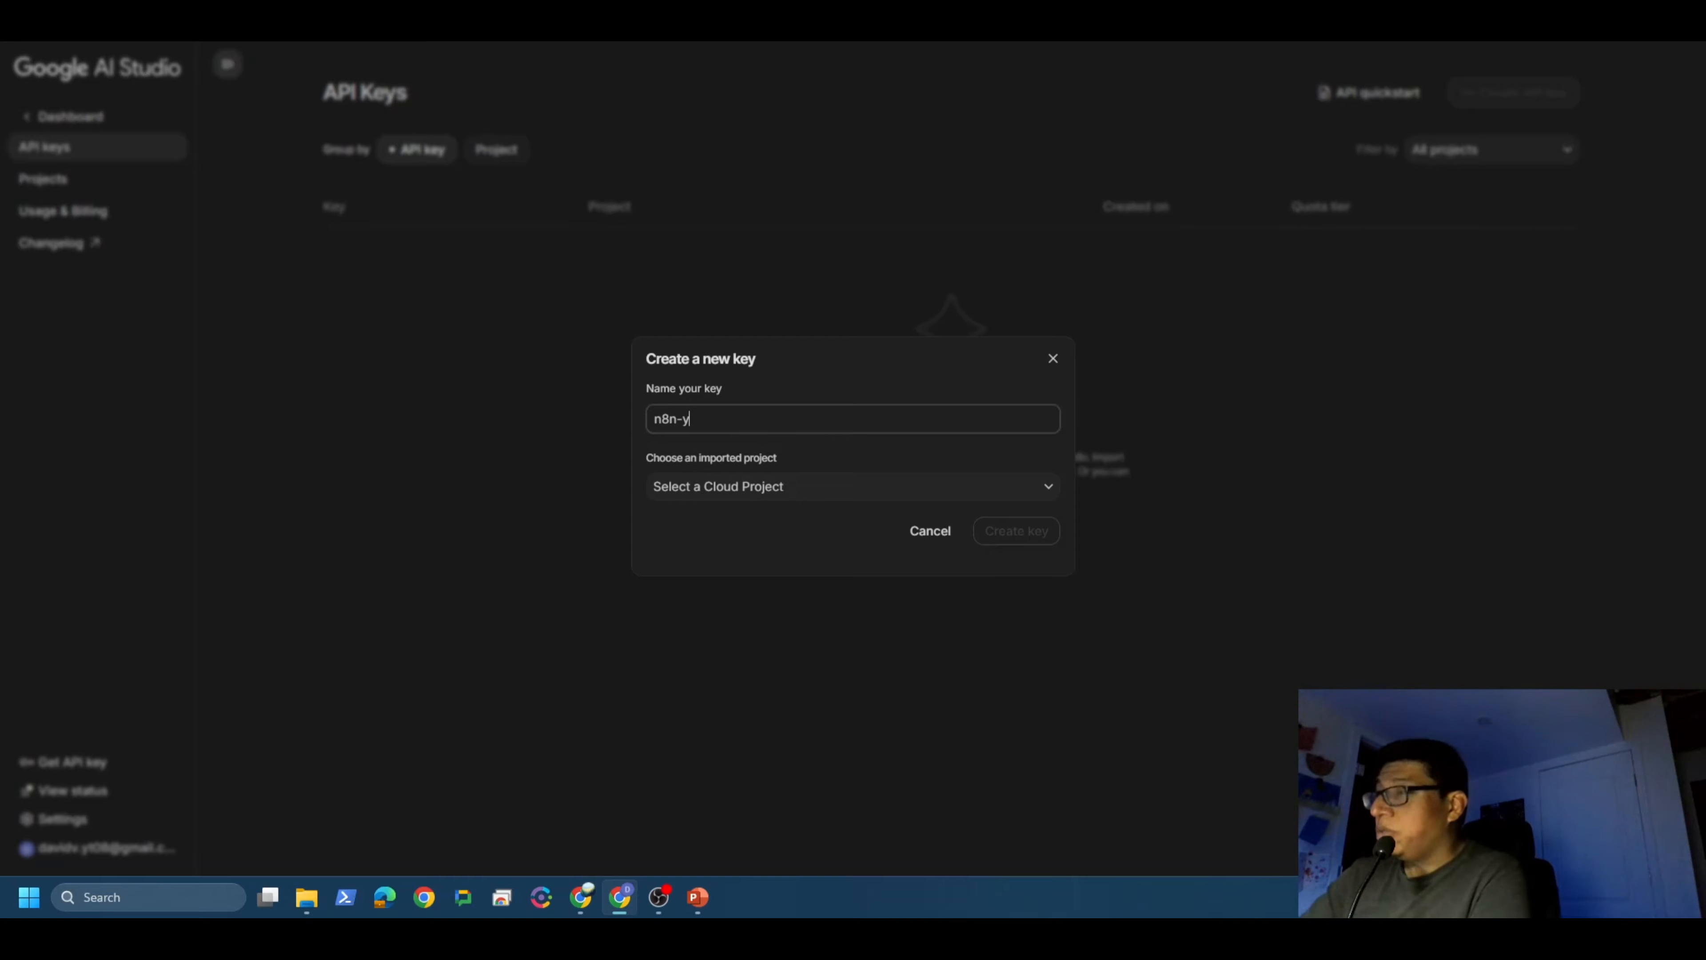
pyautogui.write('n8n-youtube')
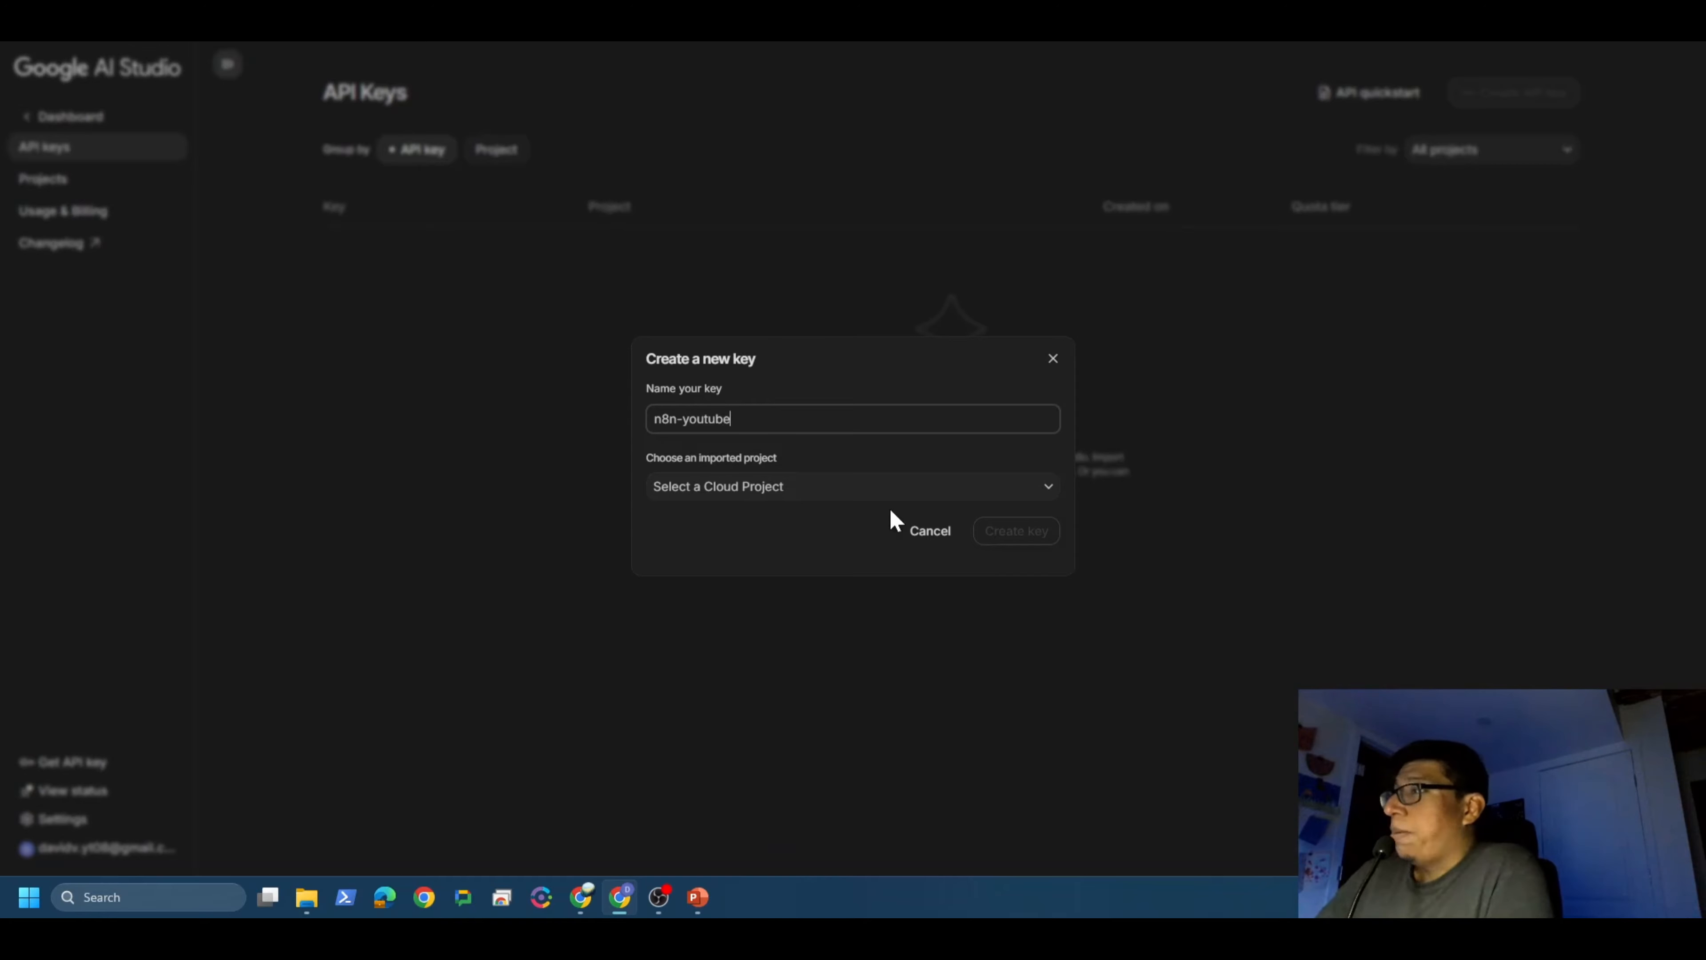
# Step: Assign the key to the n8n-youtube project, create it, and copy the key
pyautogui.click(1045, 491)
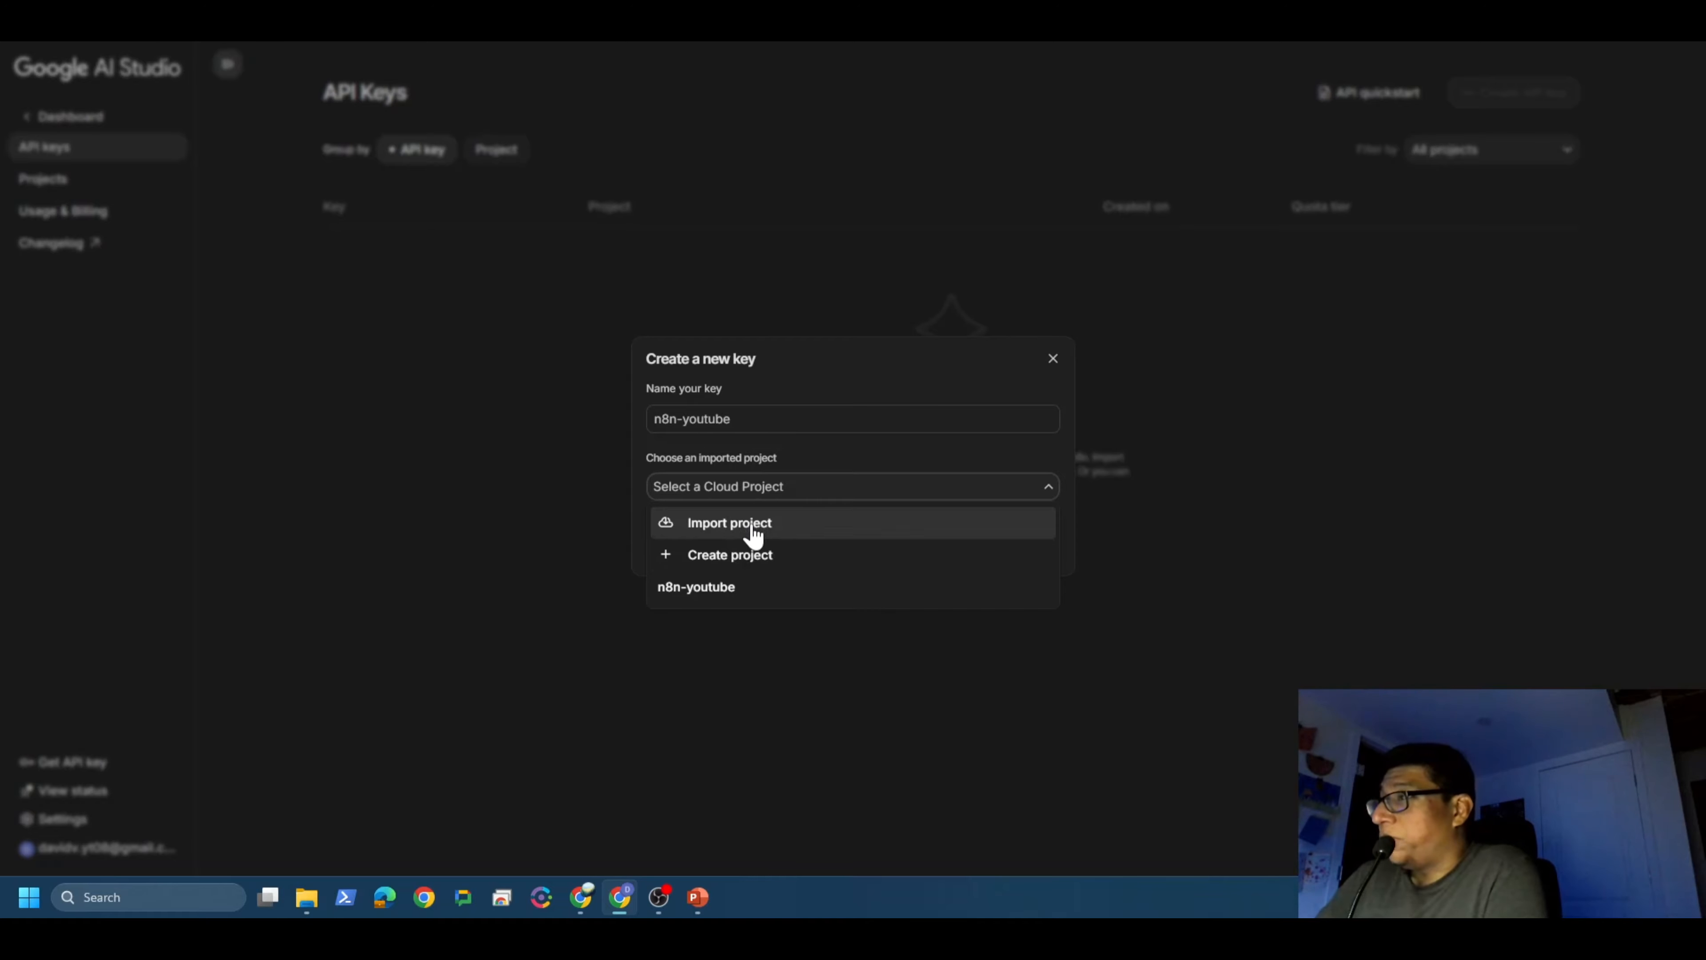
pyautogui.click(719, 527)
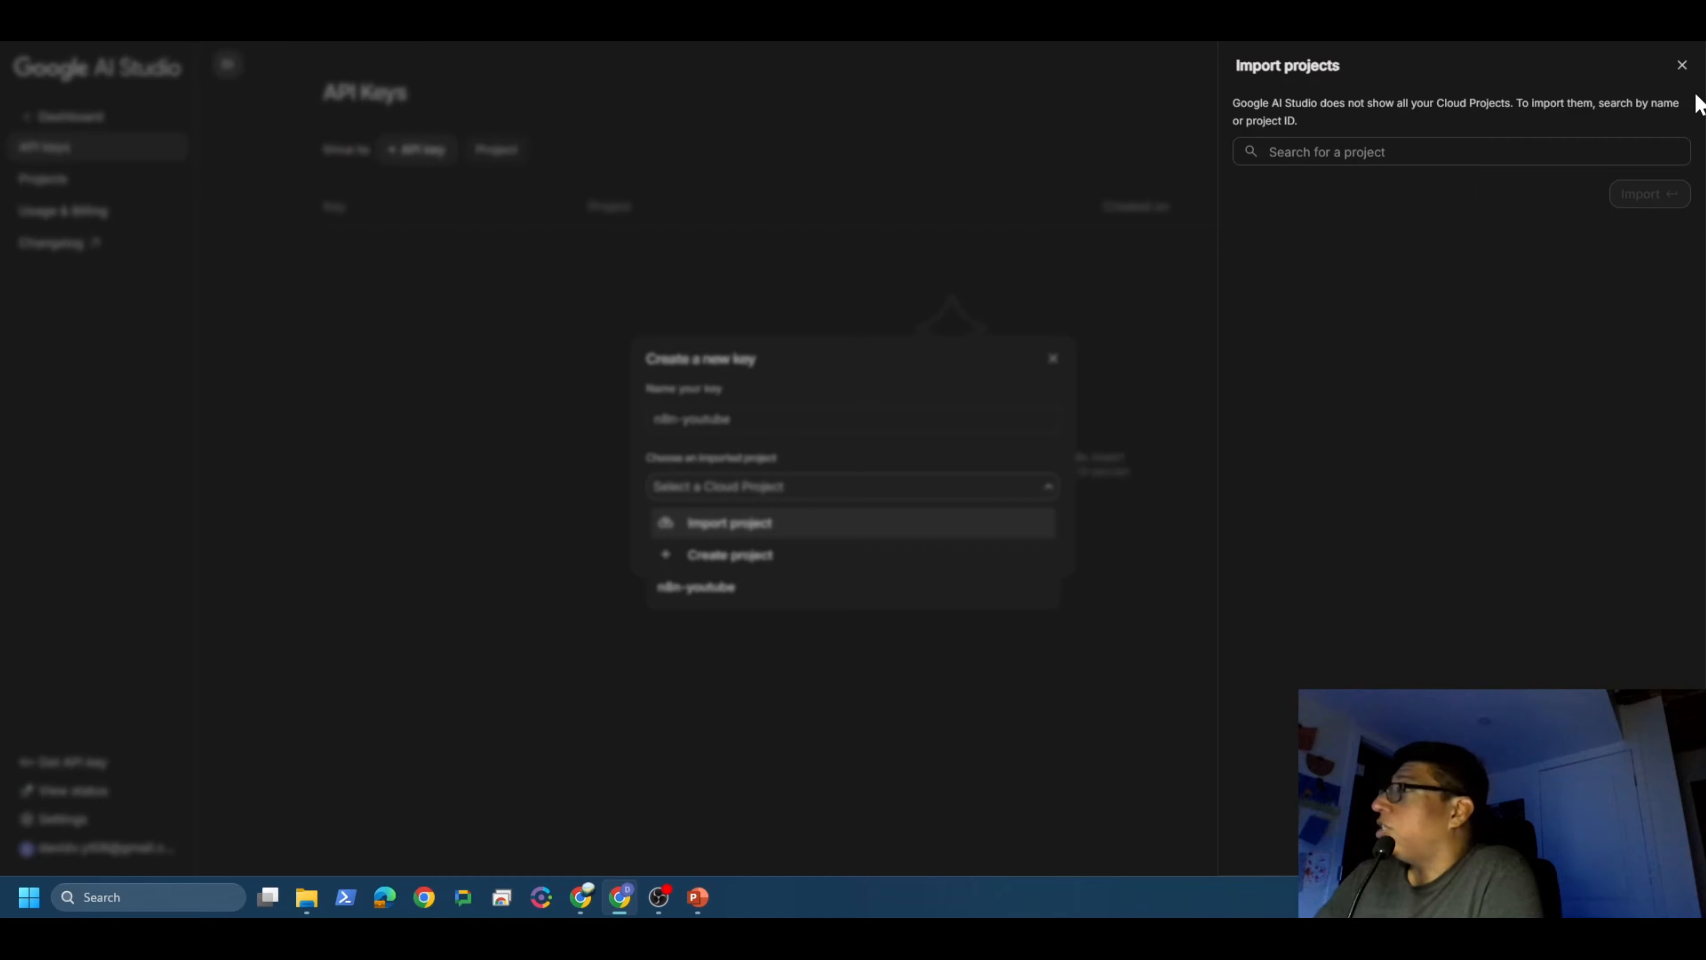
pyautogui.click(1682, 65)
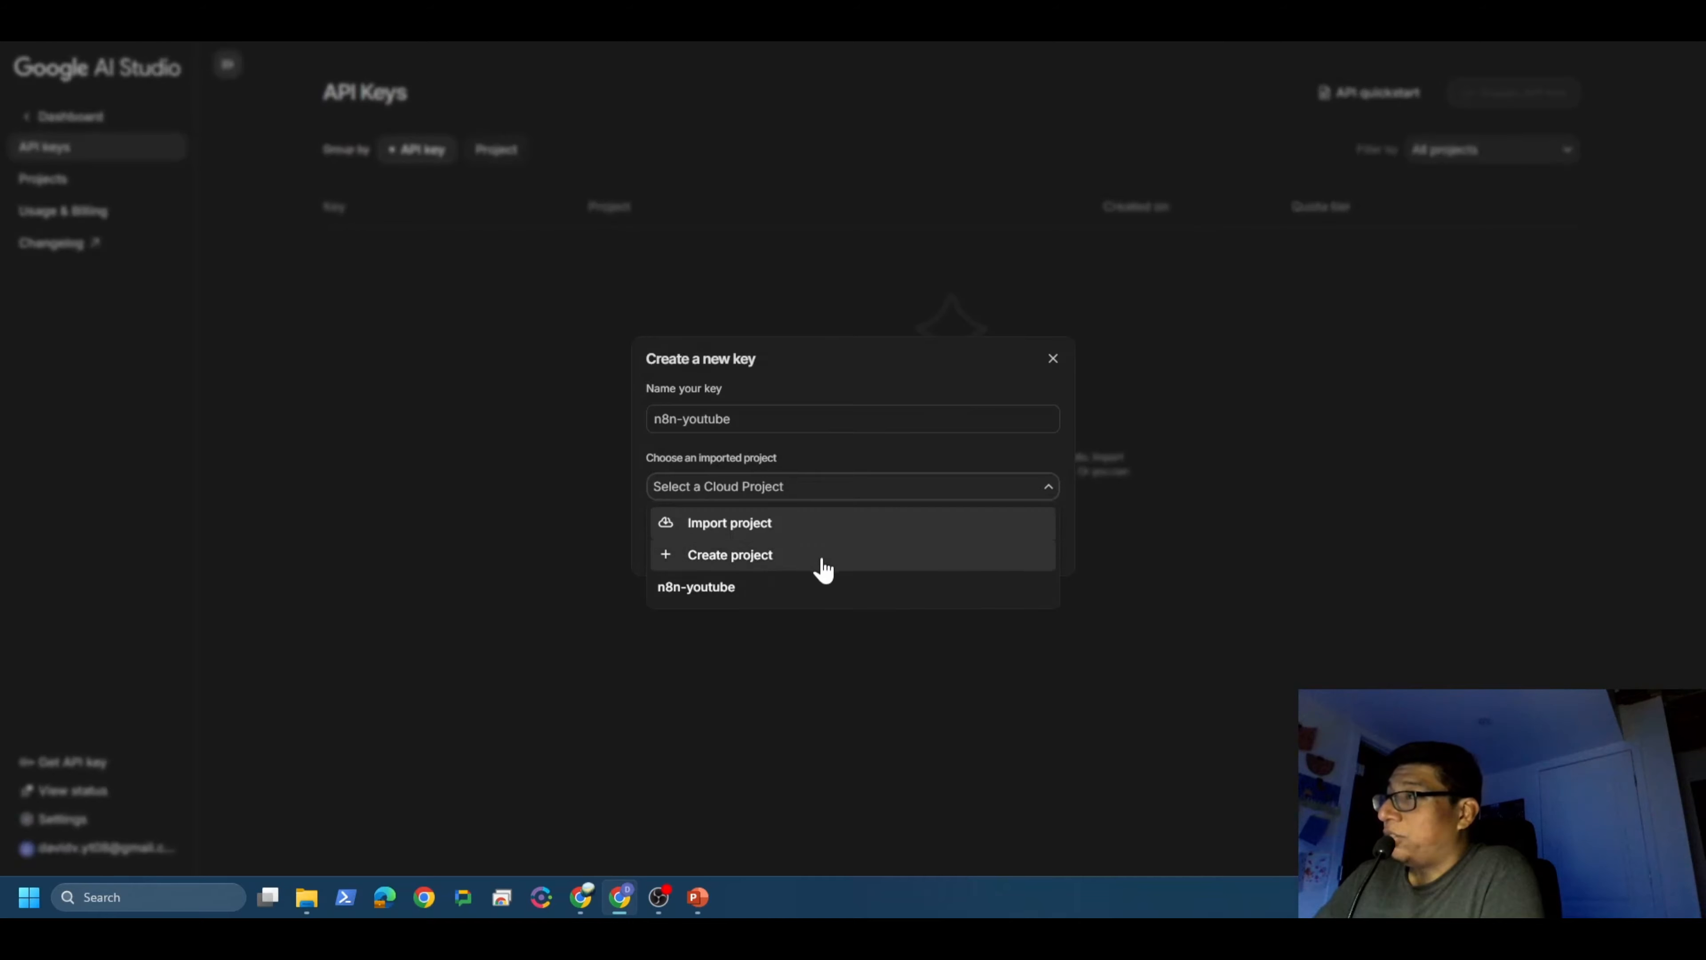
pyautogui.click(750, 592)
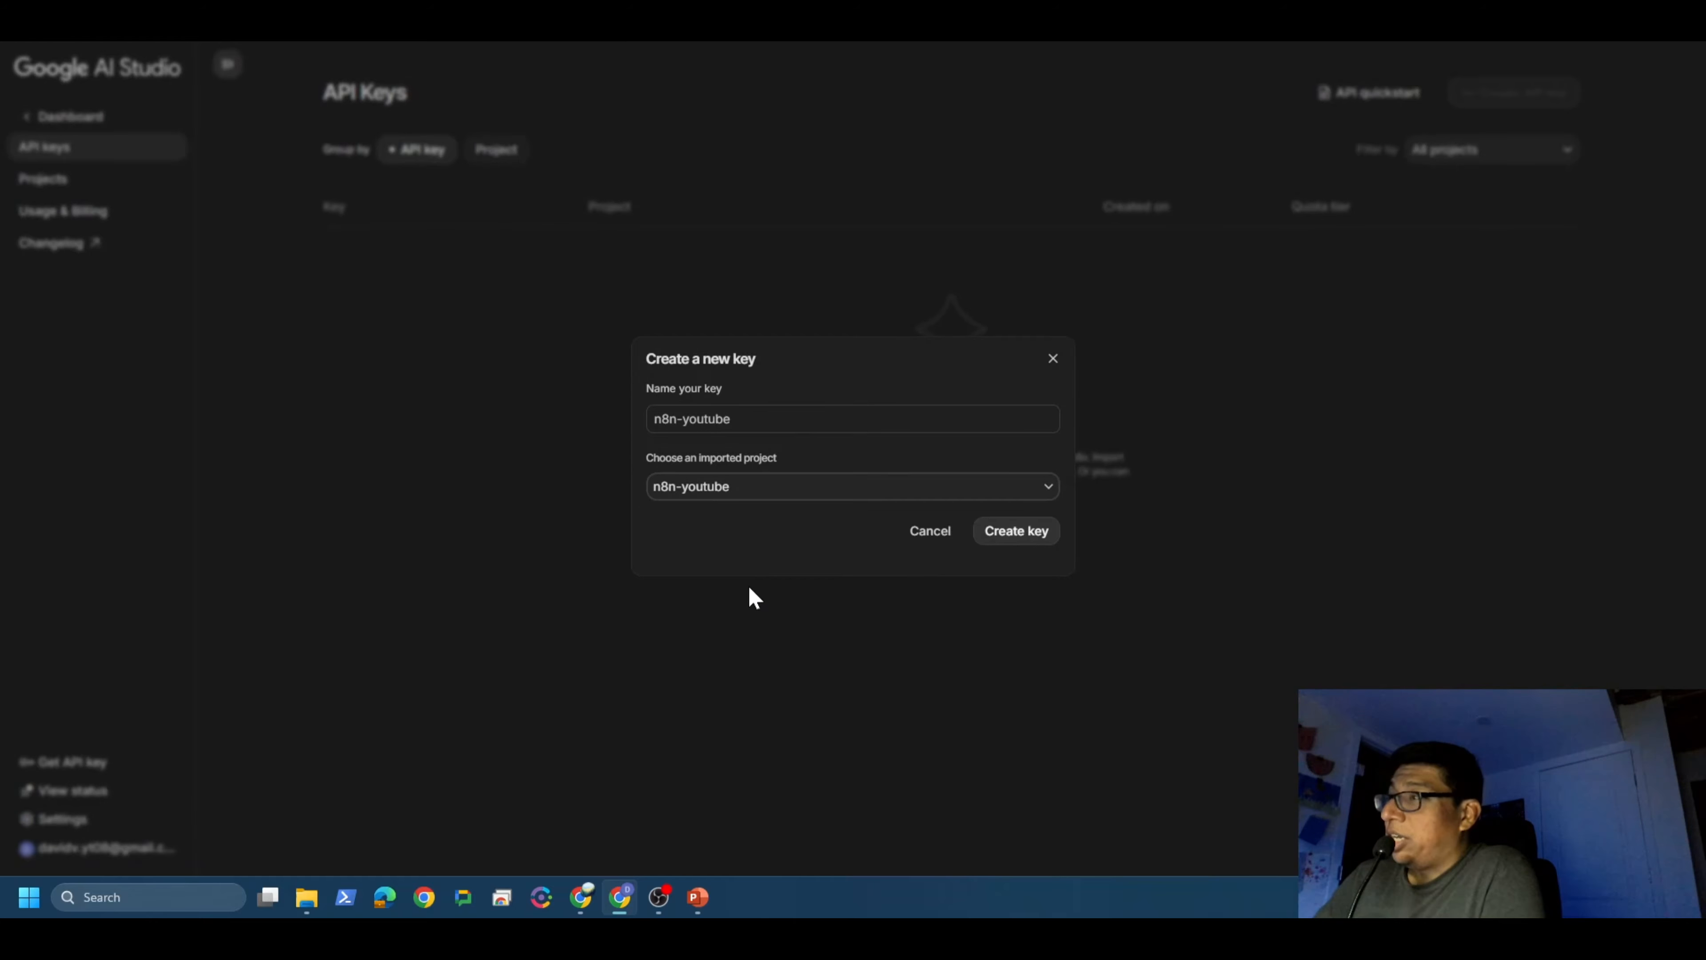
pyautogui.click(1026, 544)
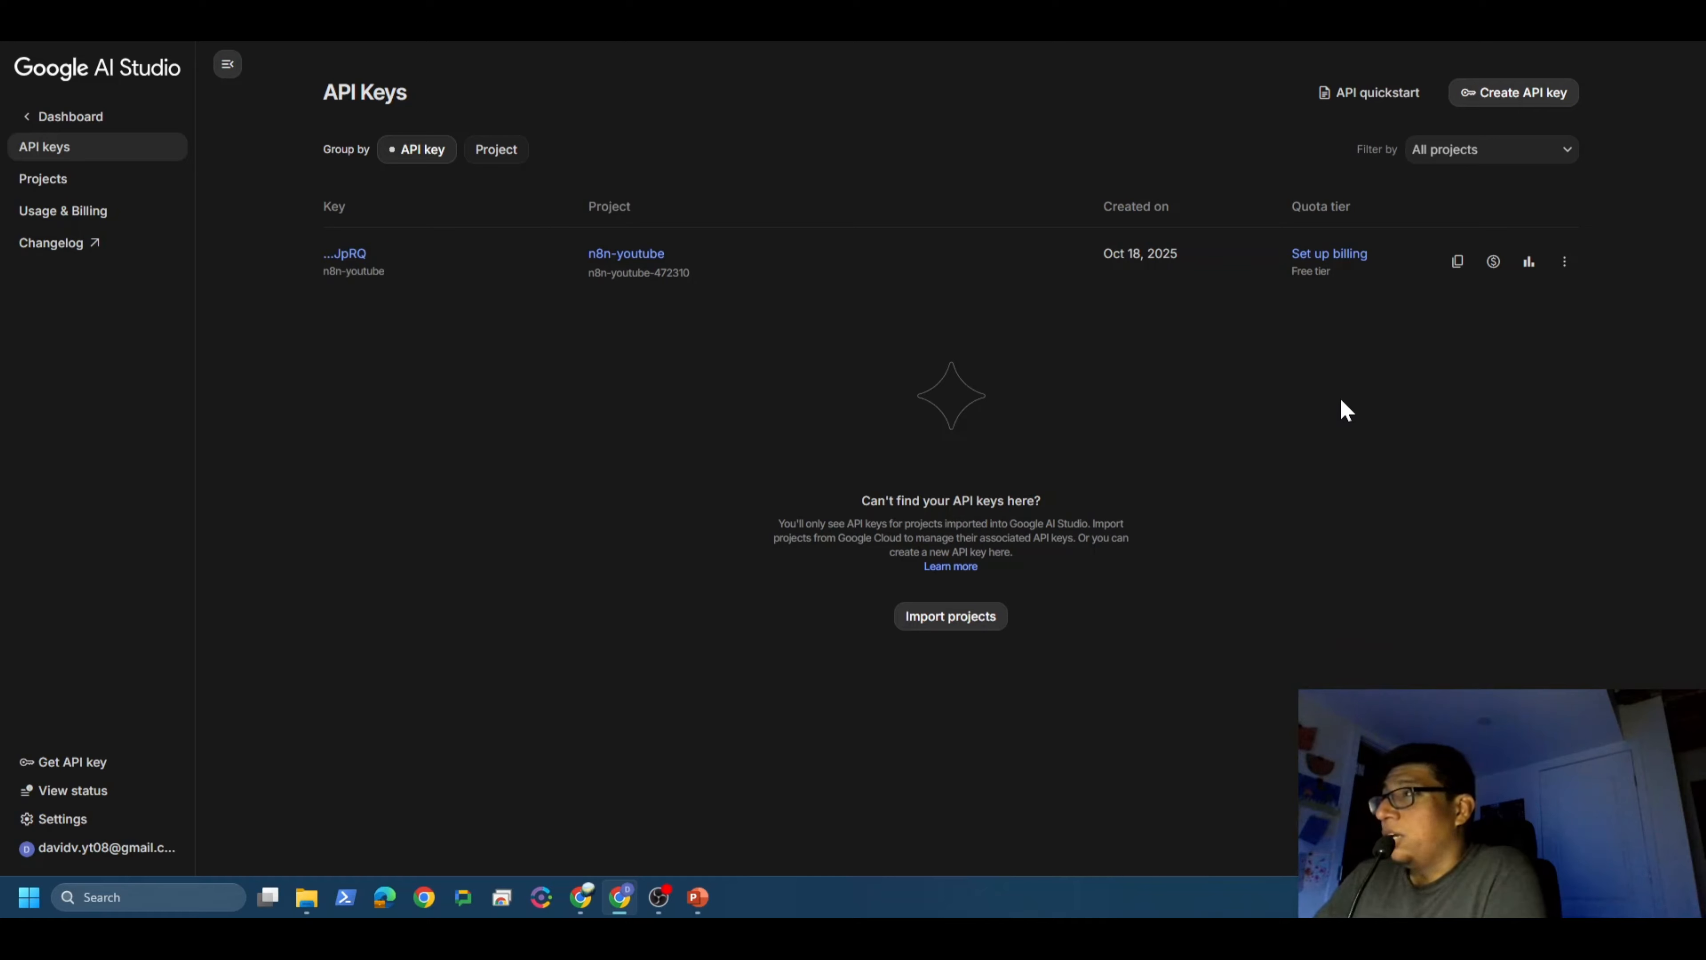
pyautogui.click(1457, 264)
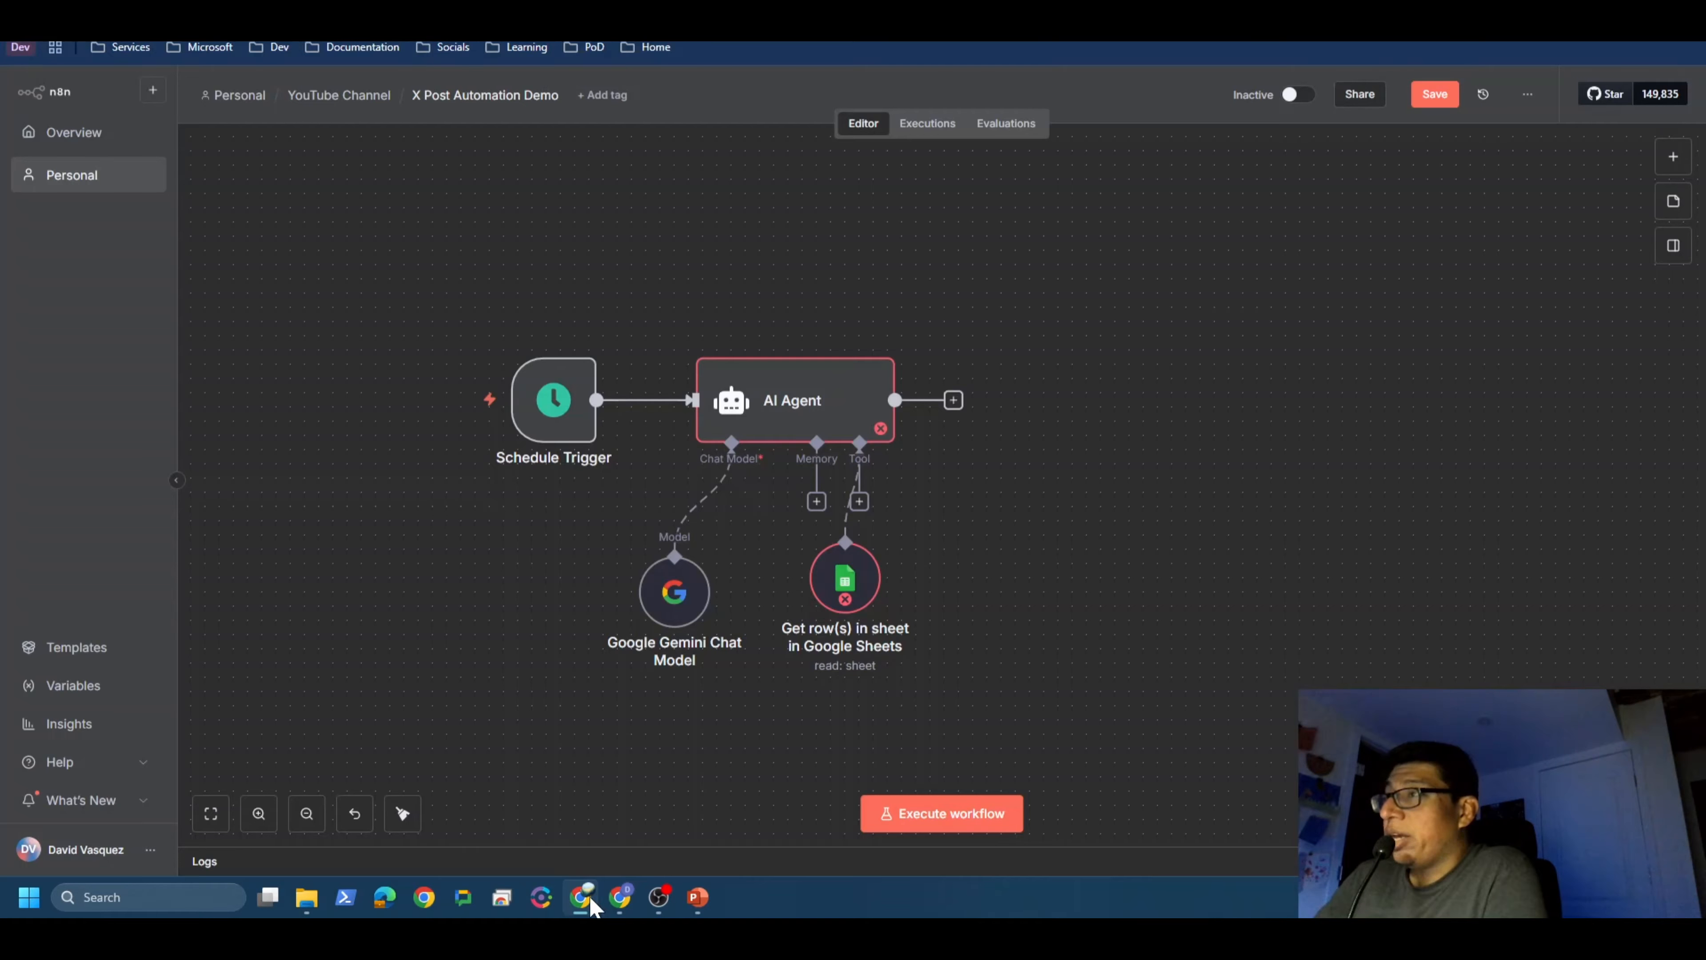
pyautogui.click(581, 897)
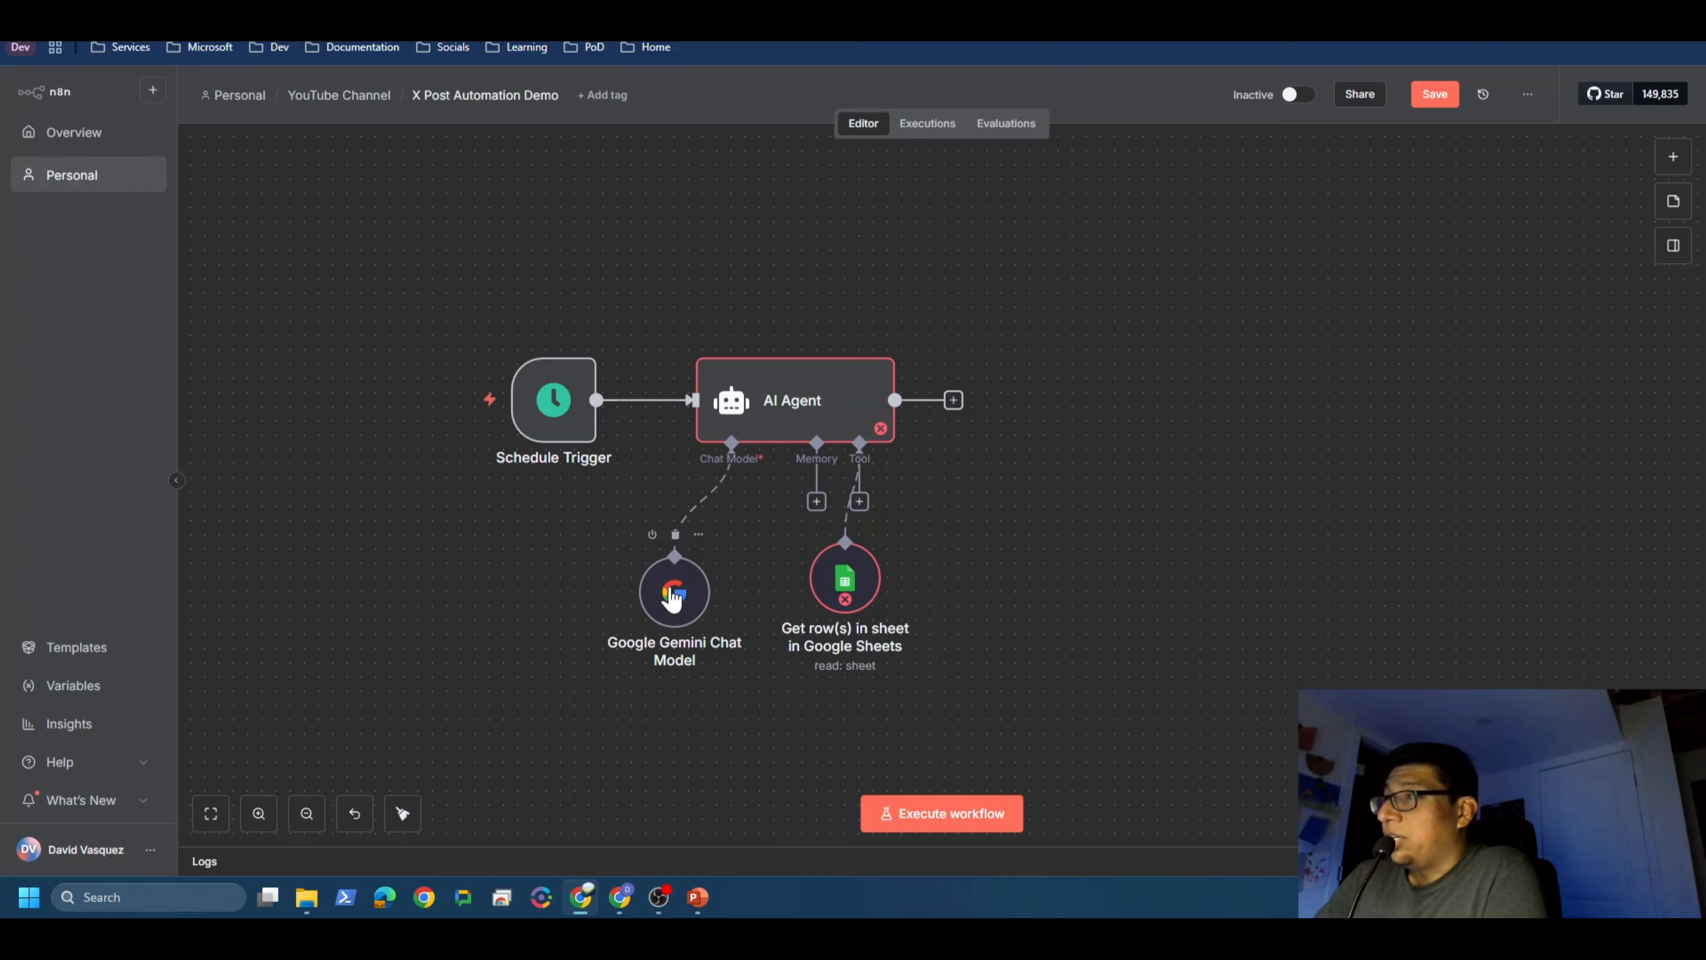
# Step: Create a new Gemini credential with the pasted API key, named n8n-youtube
pyautogui.doubleClick(673, 592)
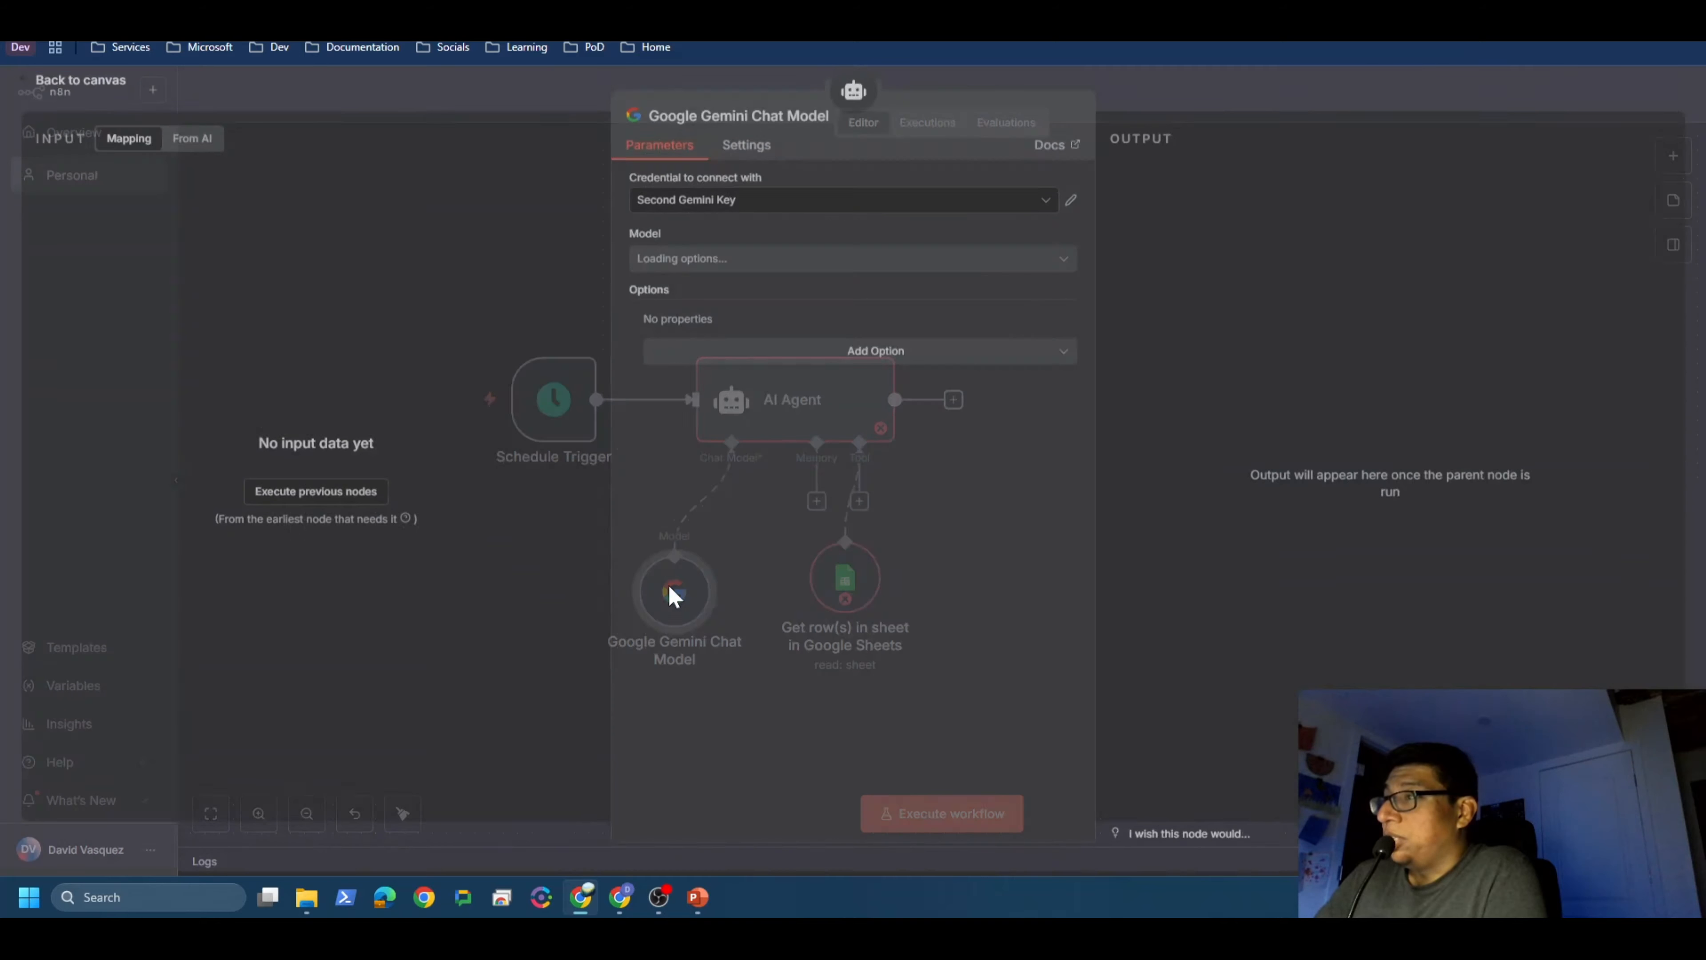
pyautogui.click(1049, 214)
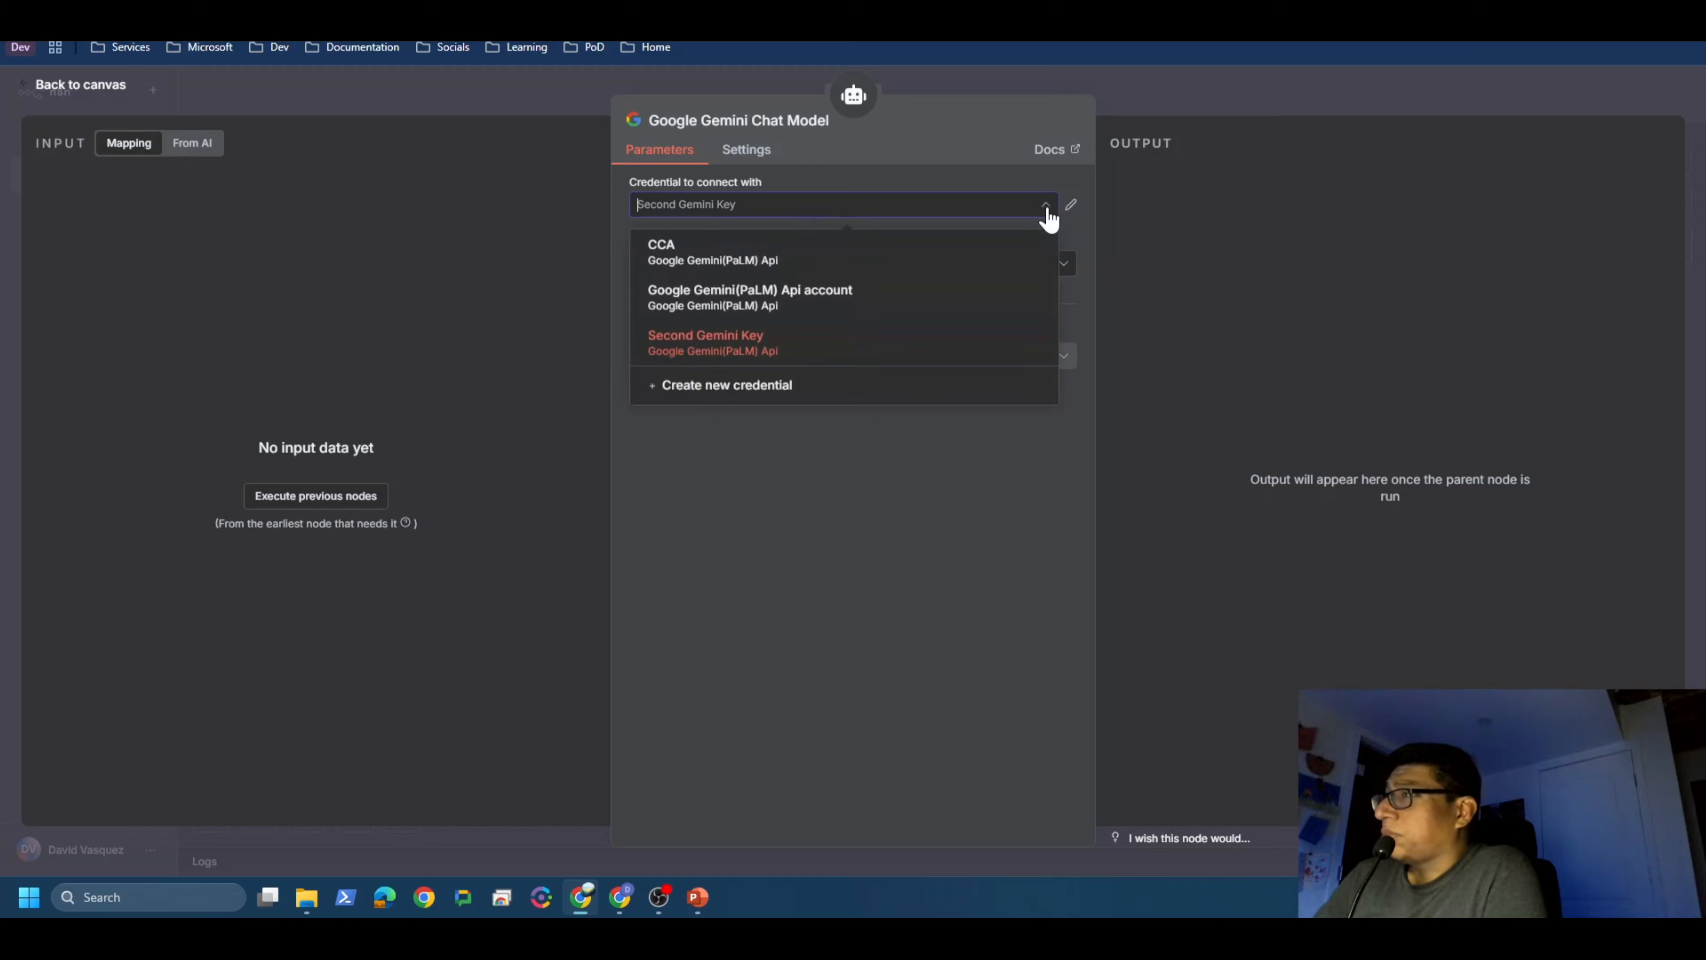
pyautogui.click(764, 390)
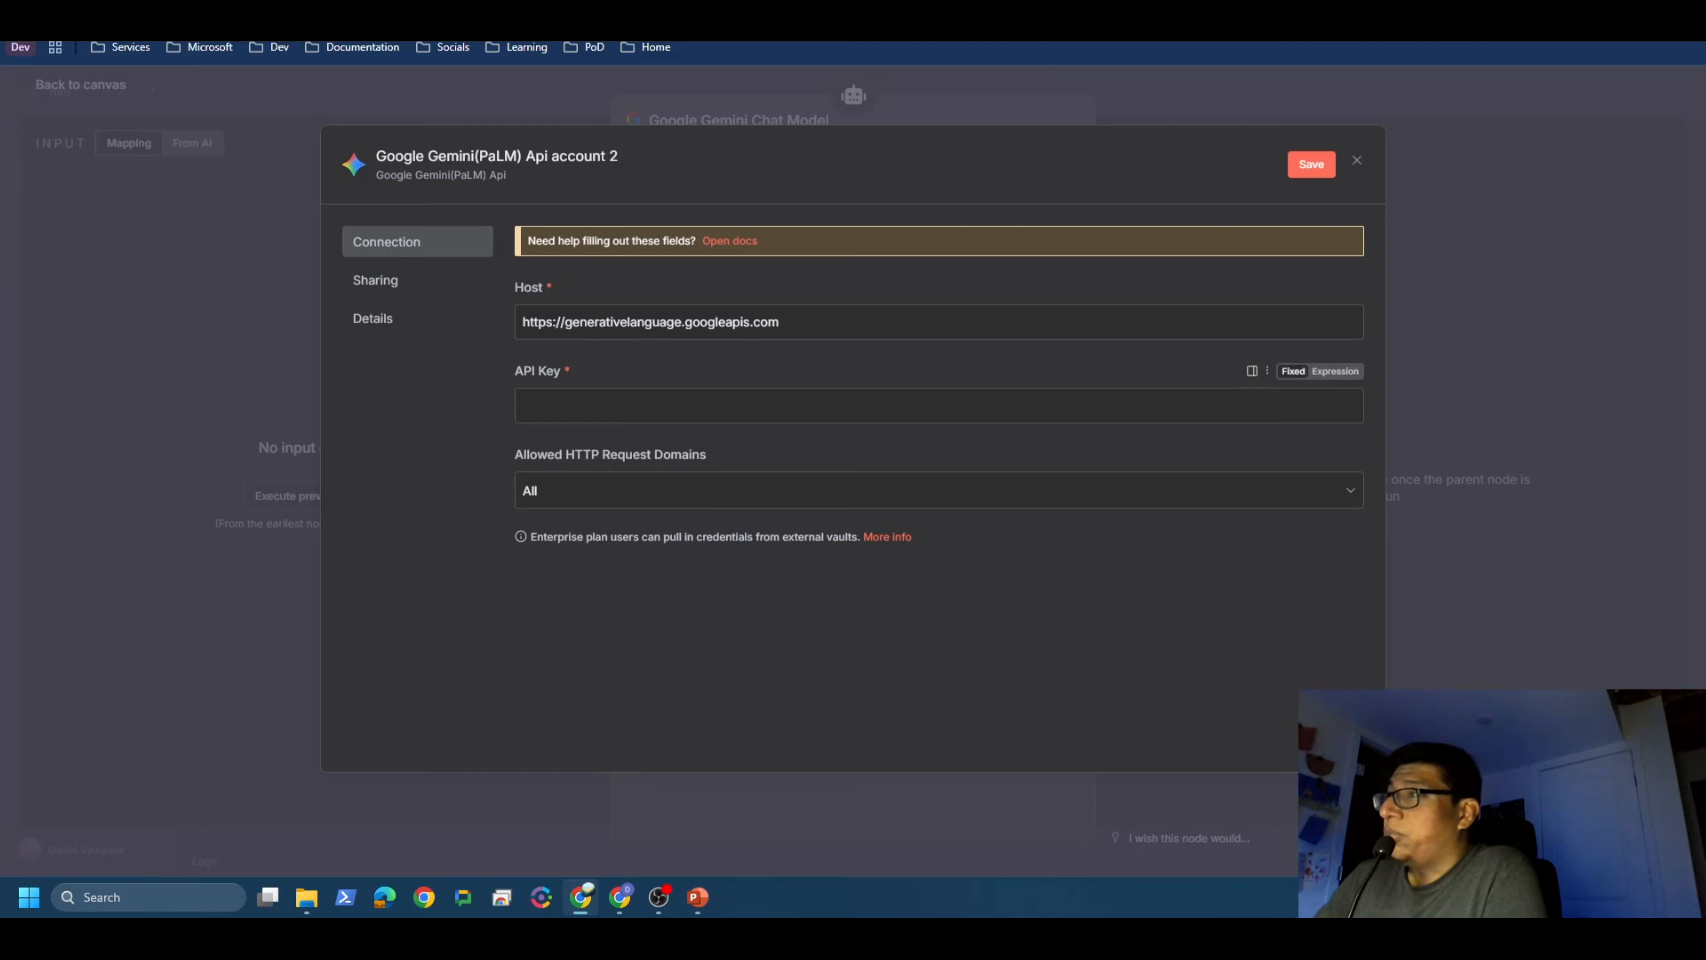
pyautogui.click(594, 405)
pyautogui.rightClick(595, 405)
pyautogui.click(766, 635)
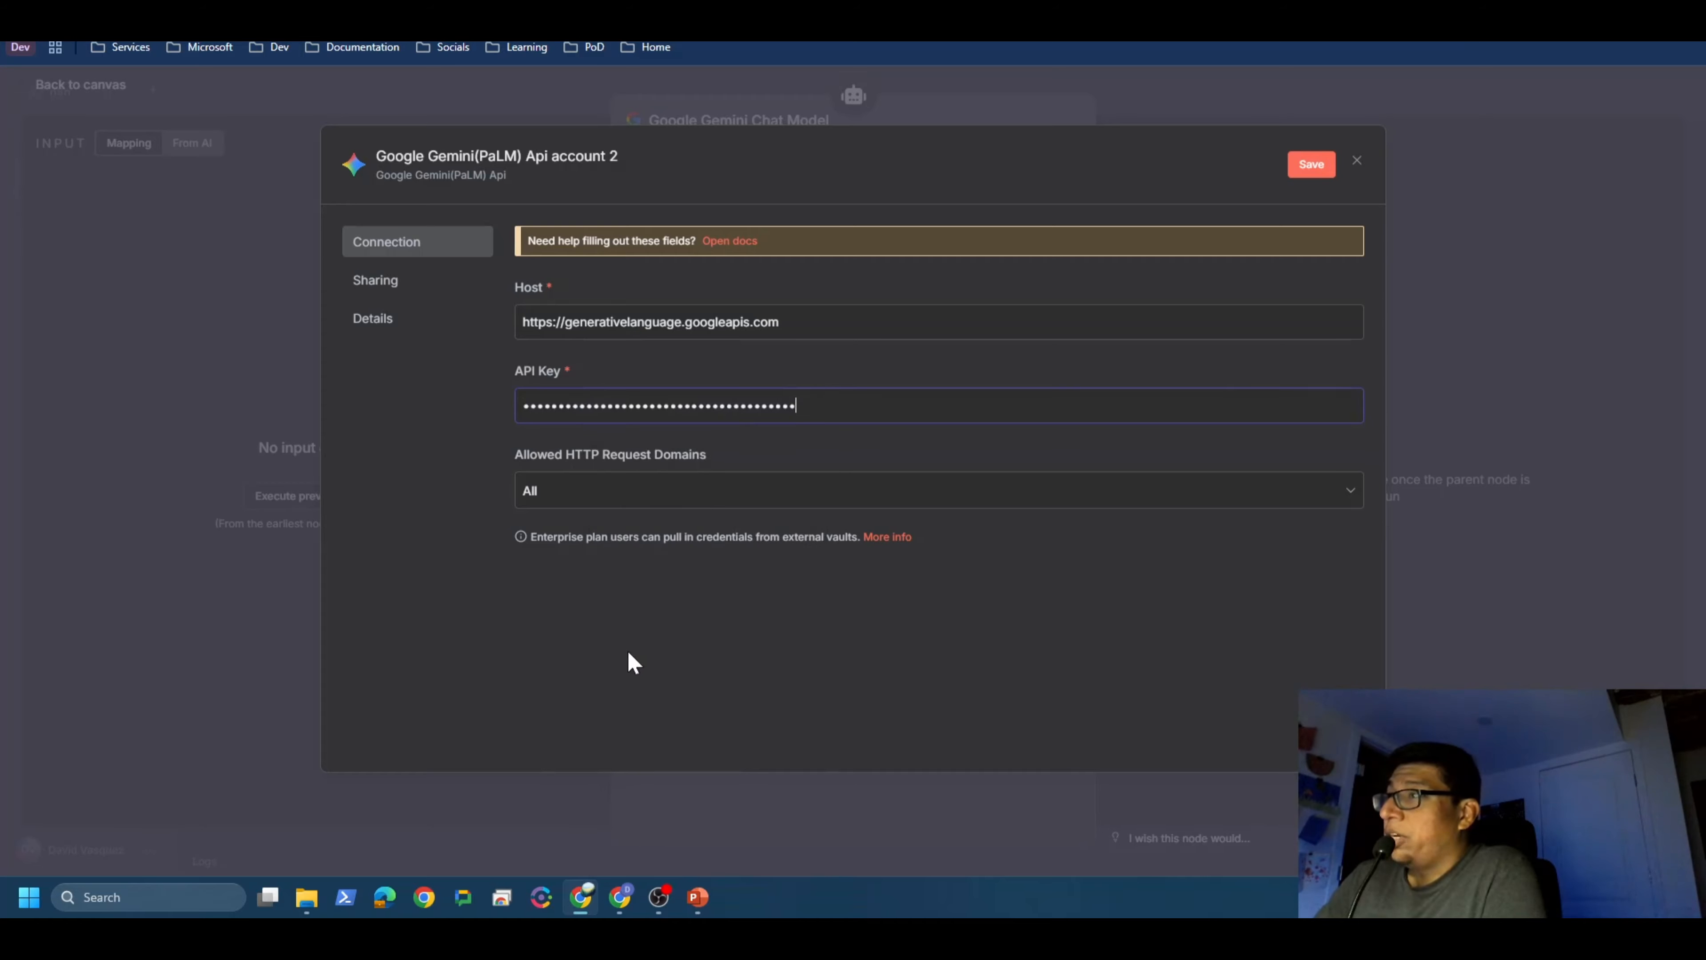
pyautogui.click(531, 158)
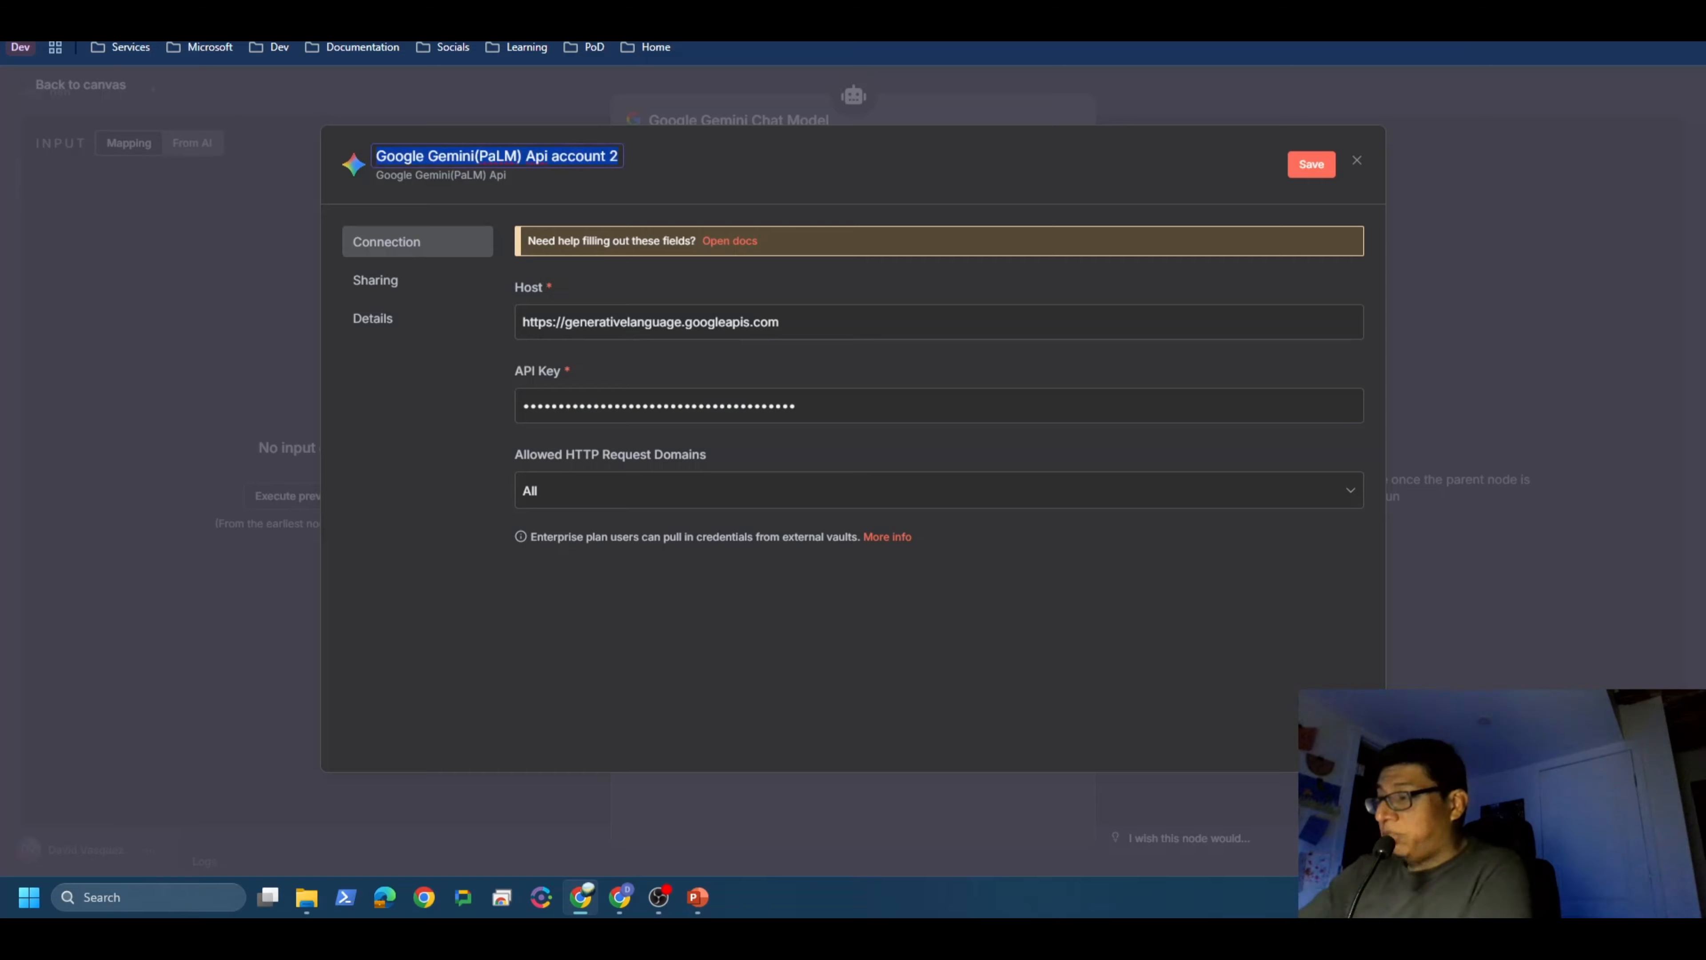
pyautogui.write('n8n-youtube')
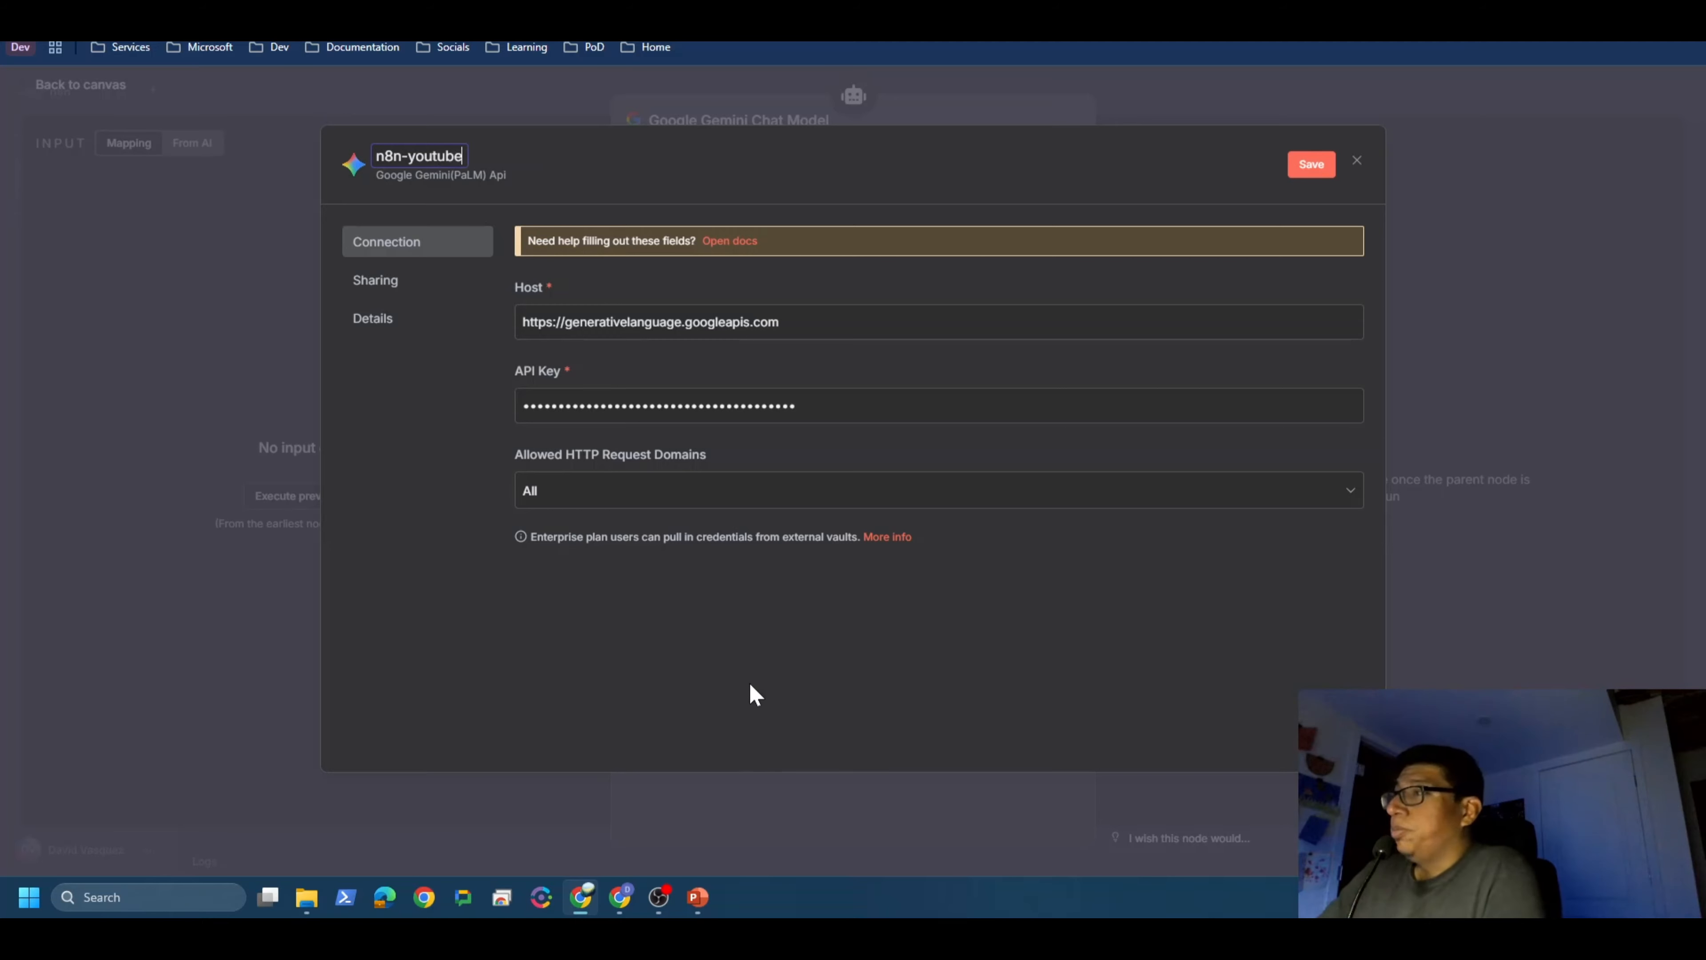
# Step: Save and test the credential, then keep models/gemini-2.5-flash as the chat model
pyautogui.click(1293, 176)
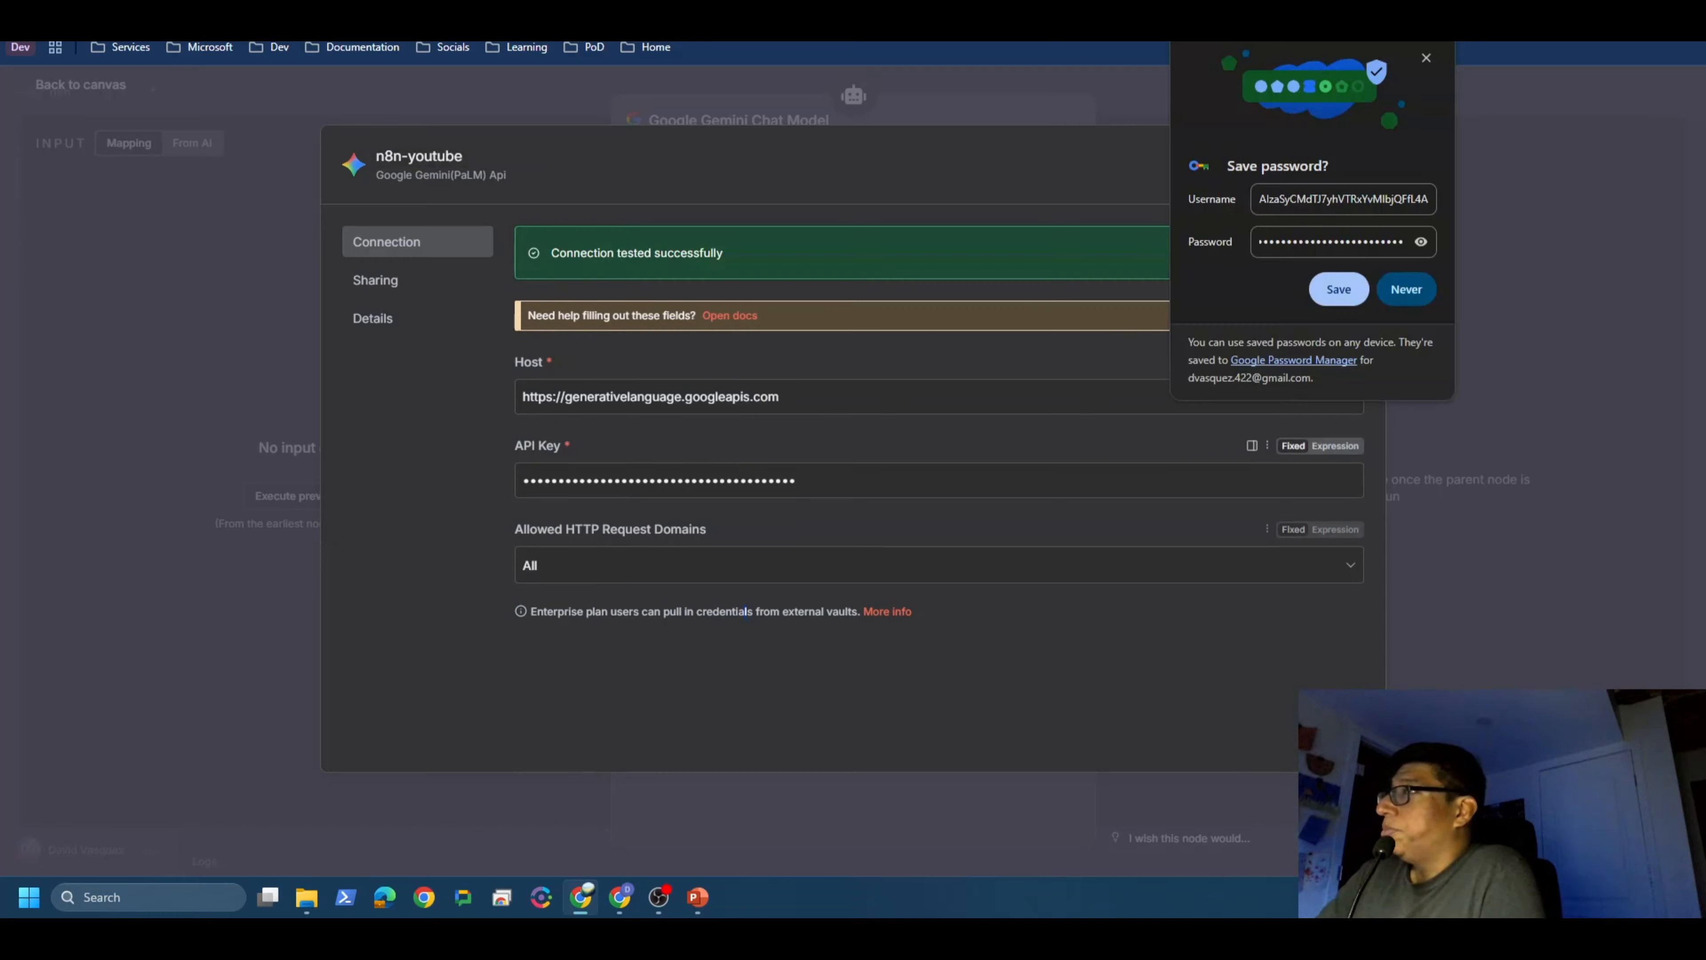
pyautogui.click(1426, 59)
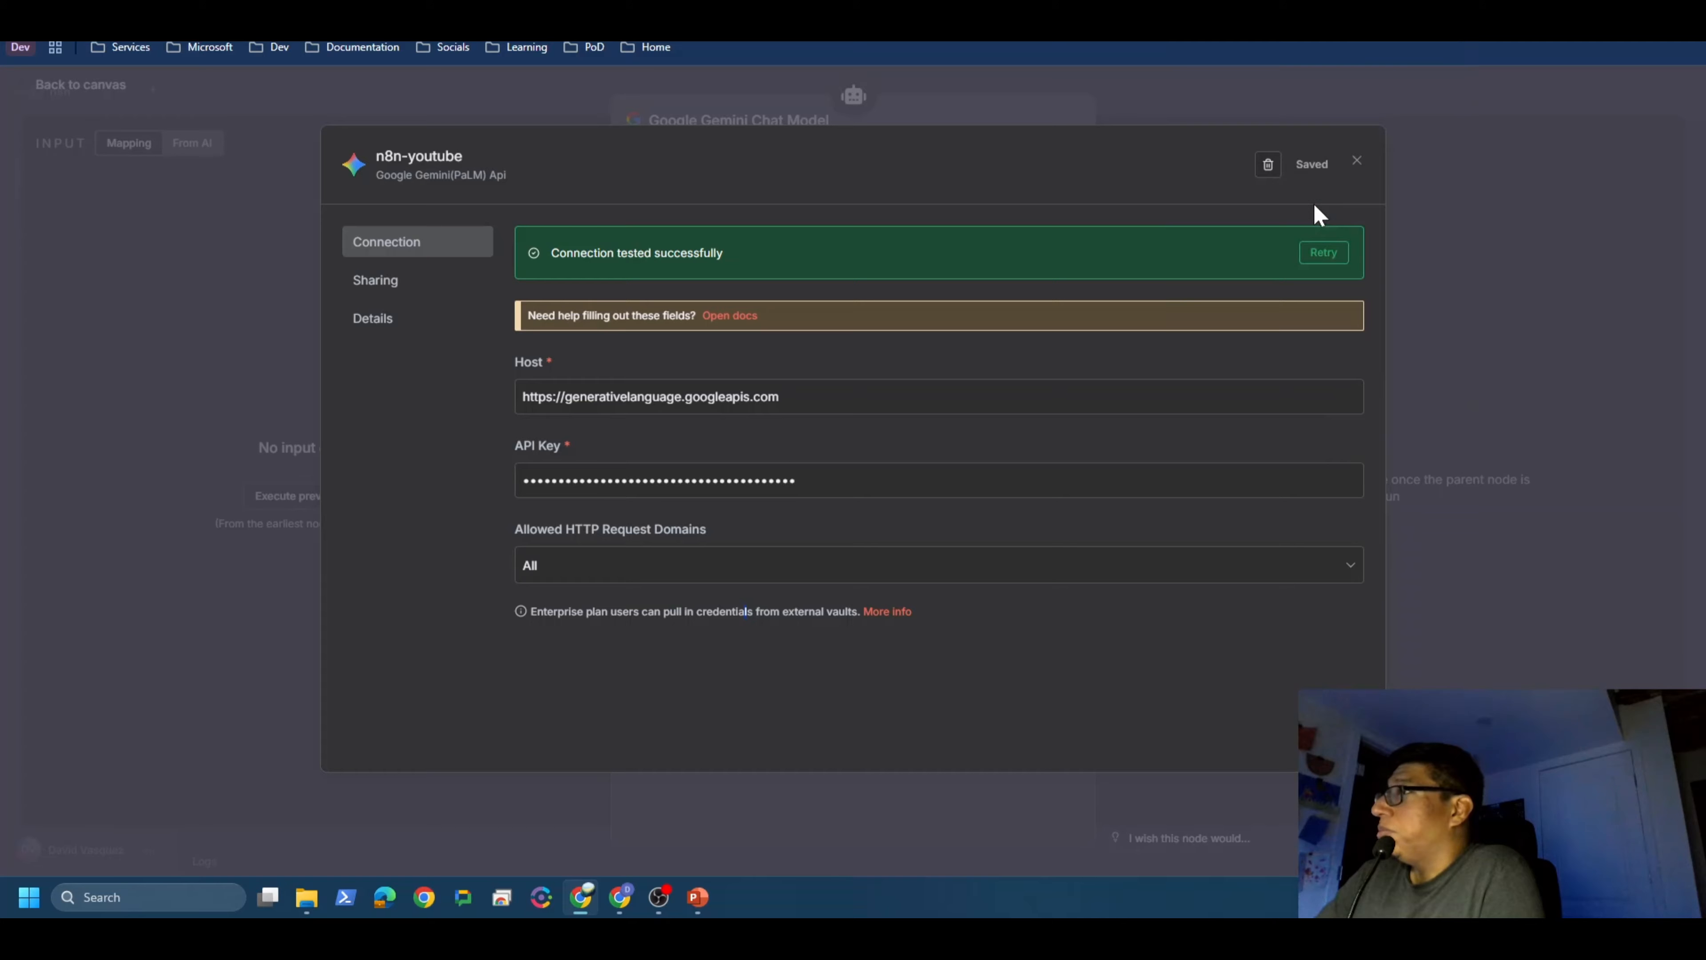
pyautogui.click(1354, 166)
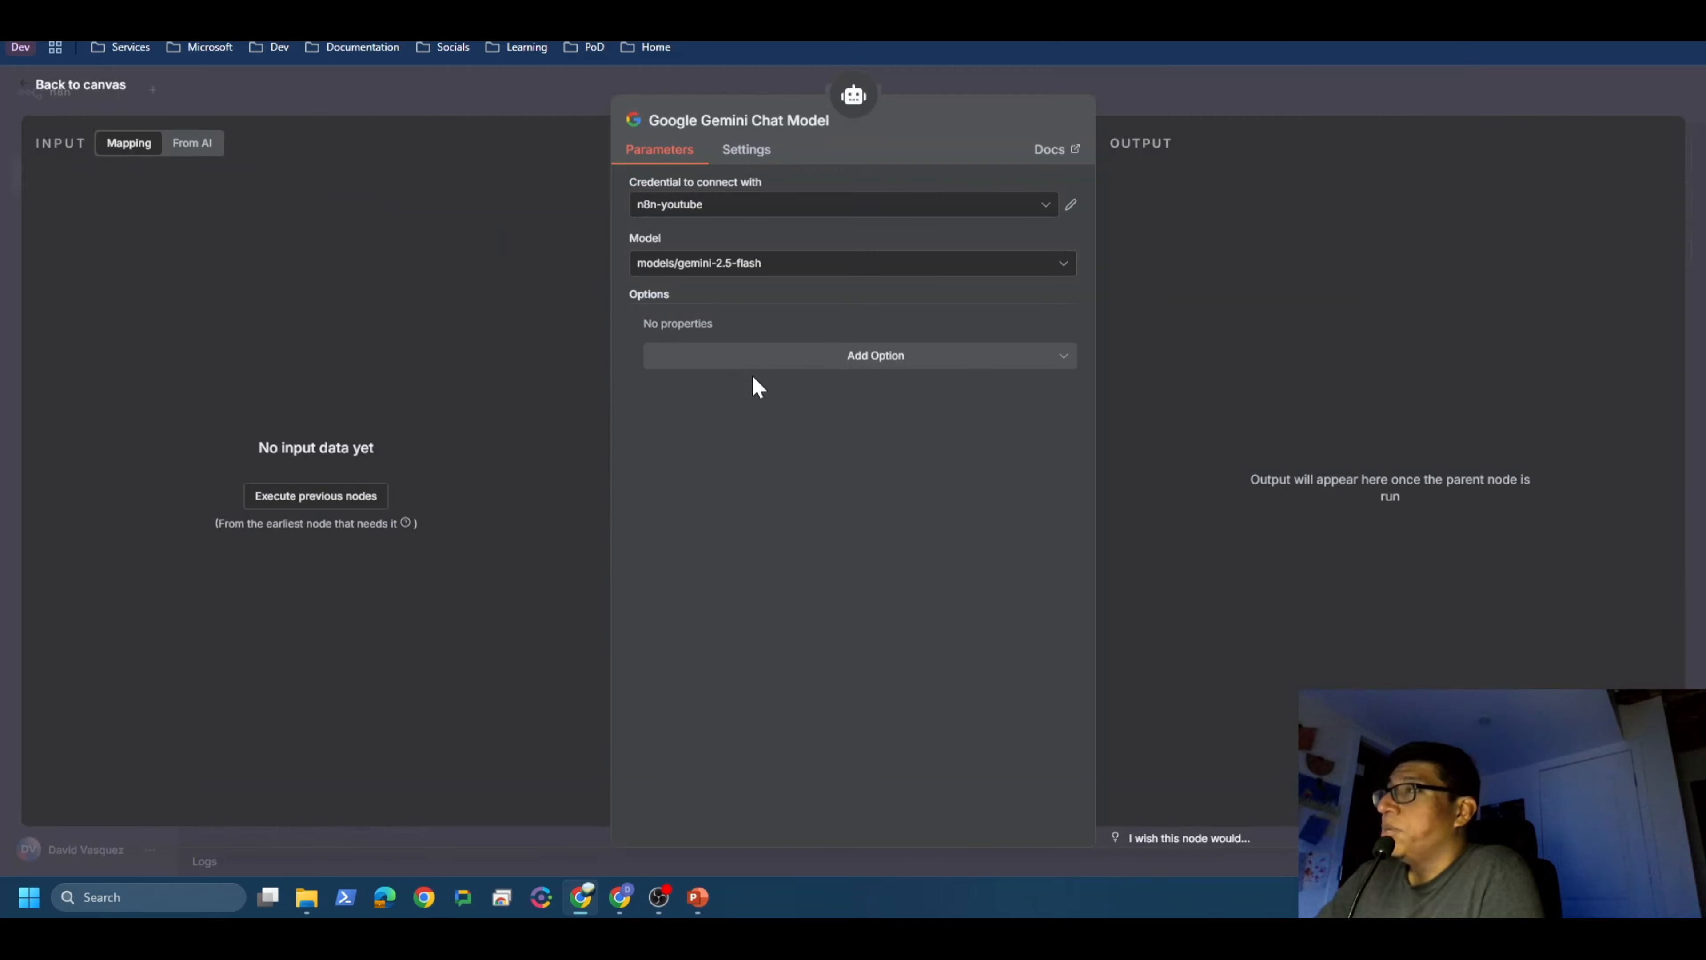
pyautogui.click(1017, 273)
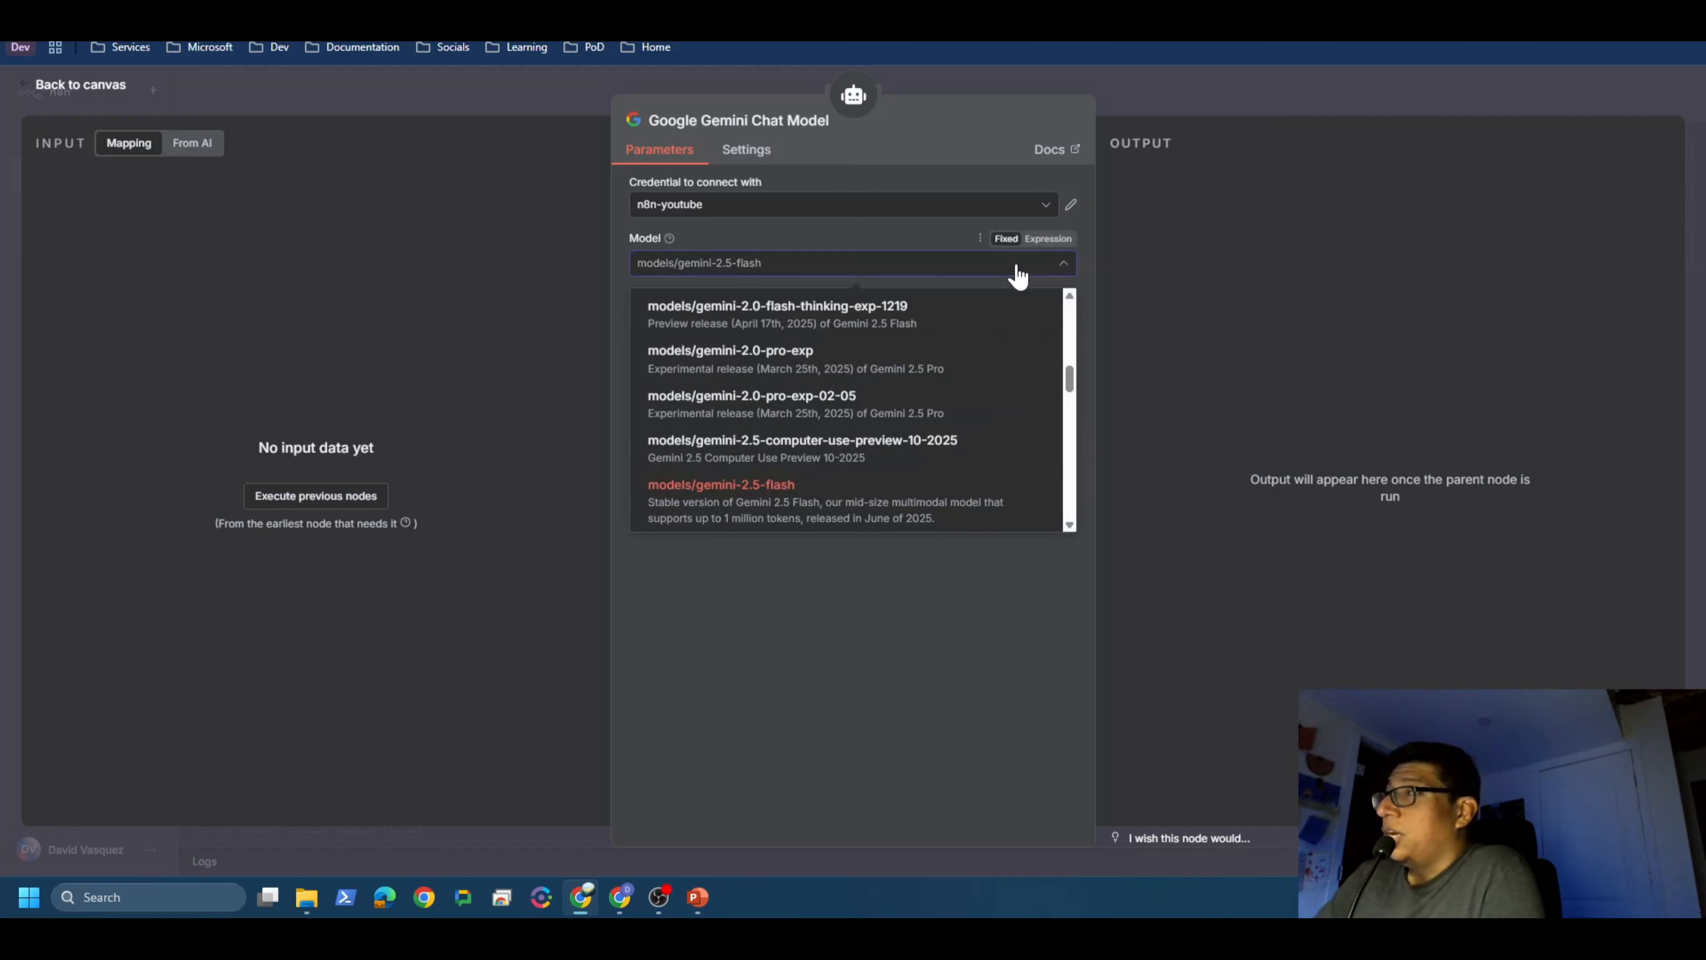
pyautogui.scroll(-6, 906, 498)
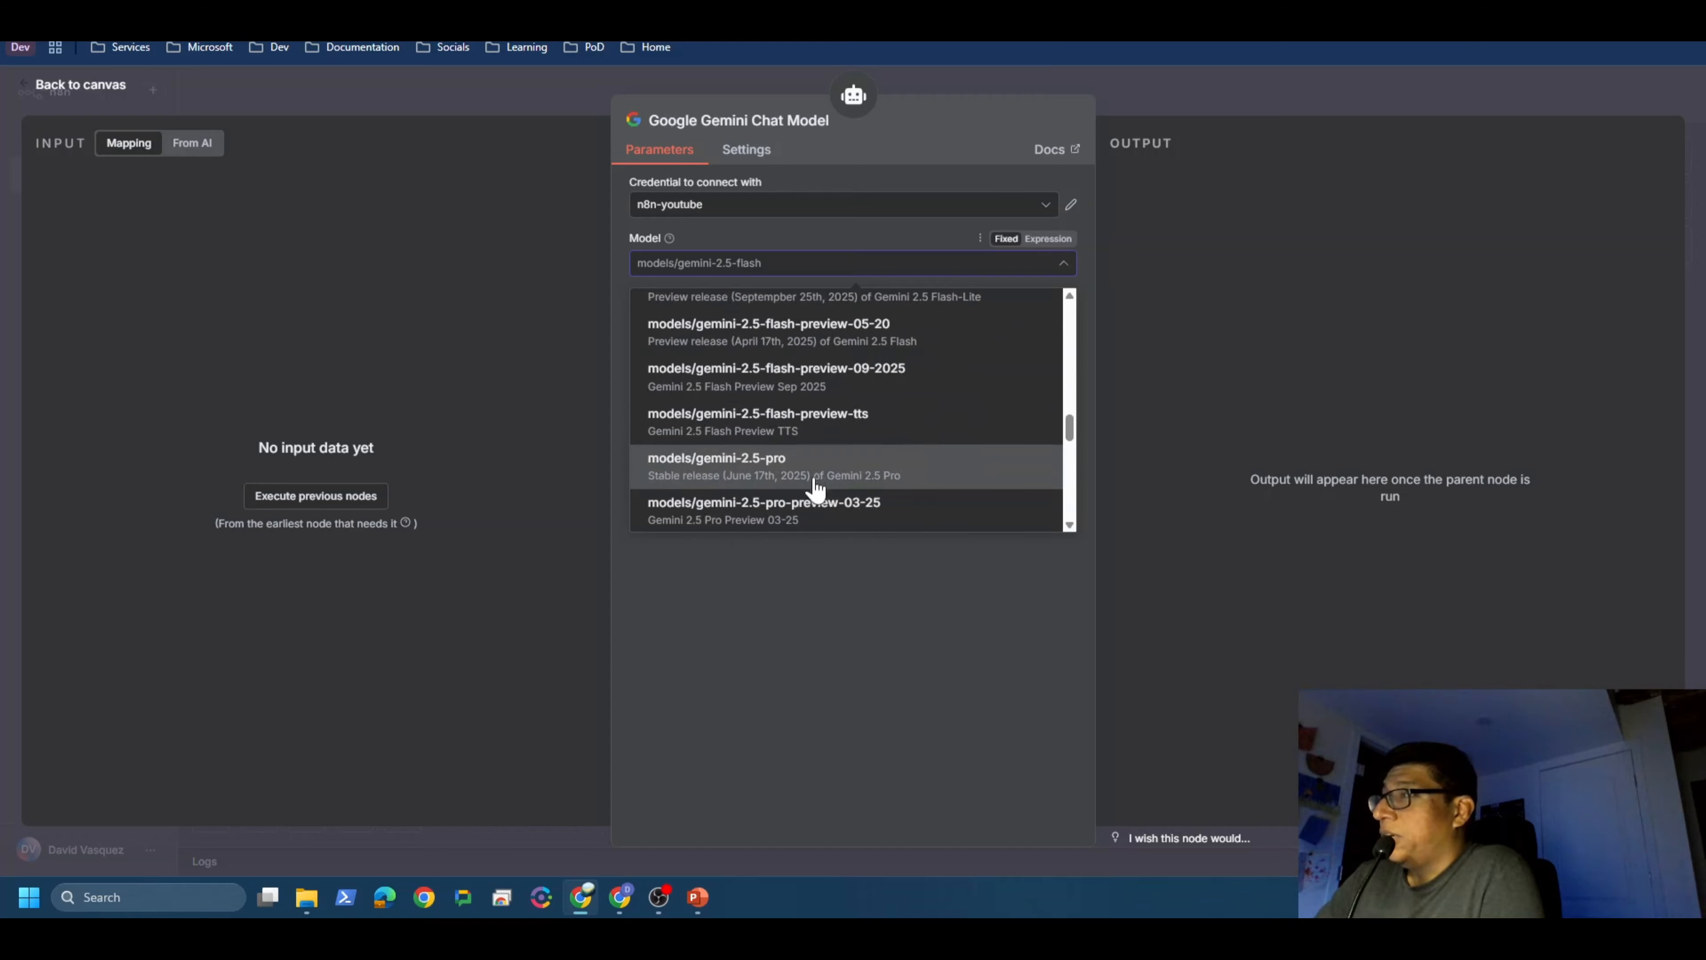
pyautogui.click(815, 669)
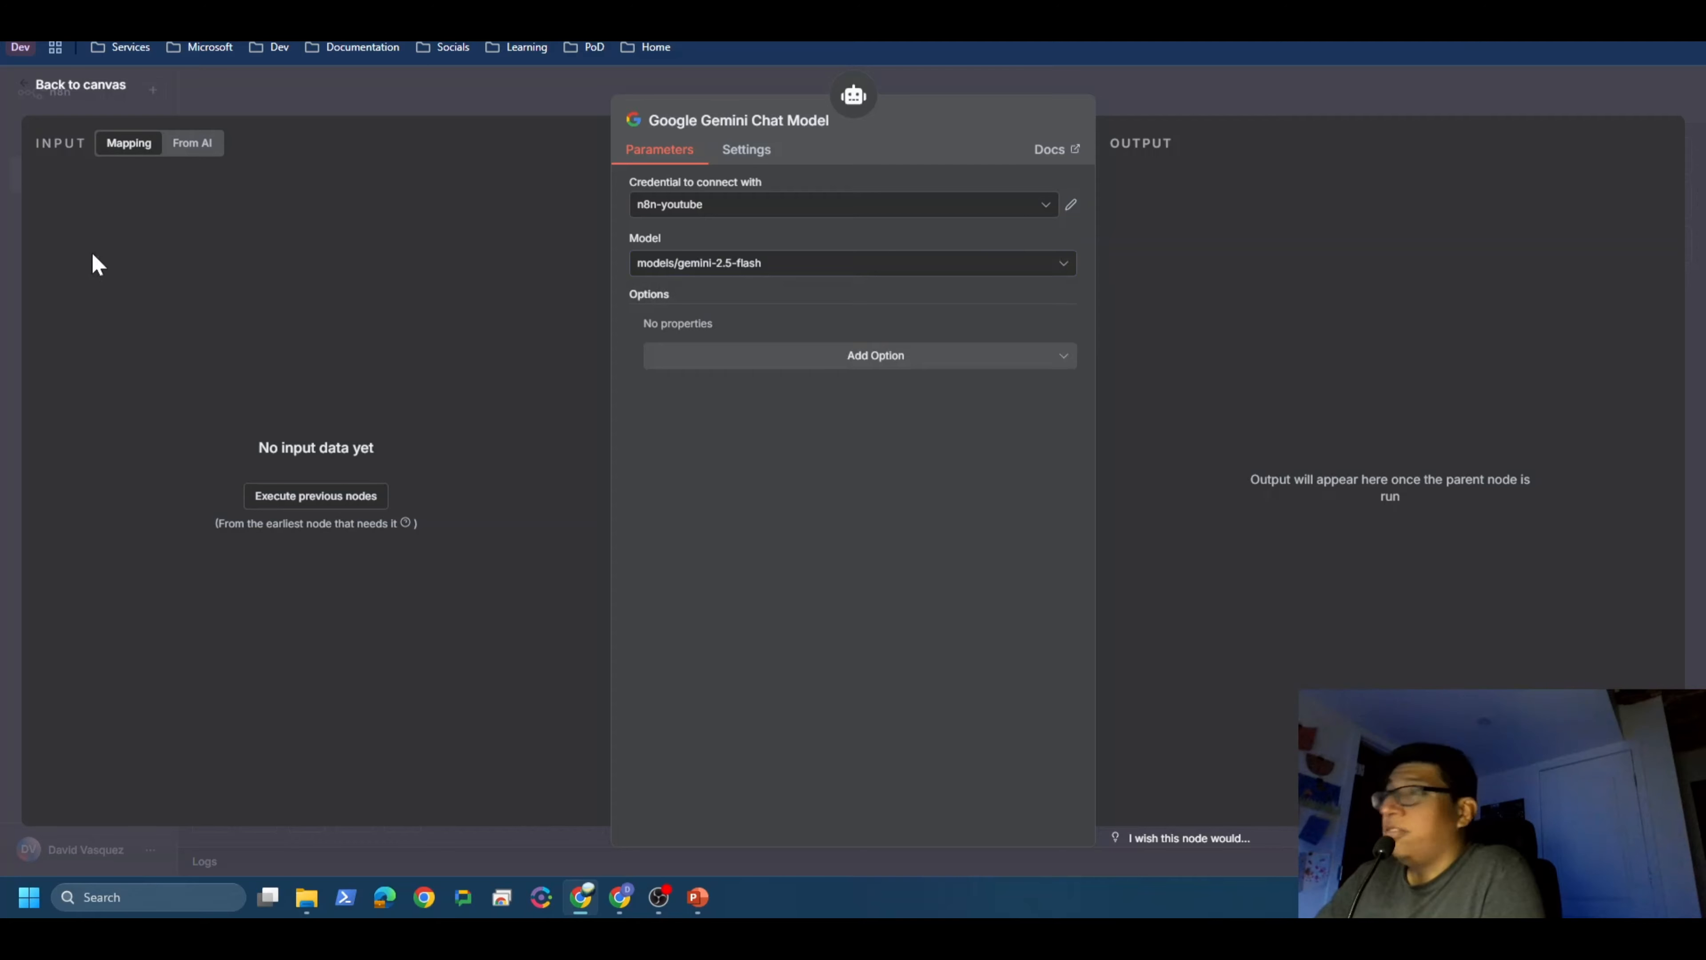
pyautogui.click(101, 85)
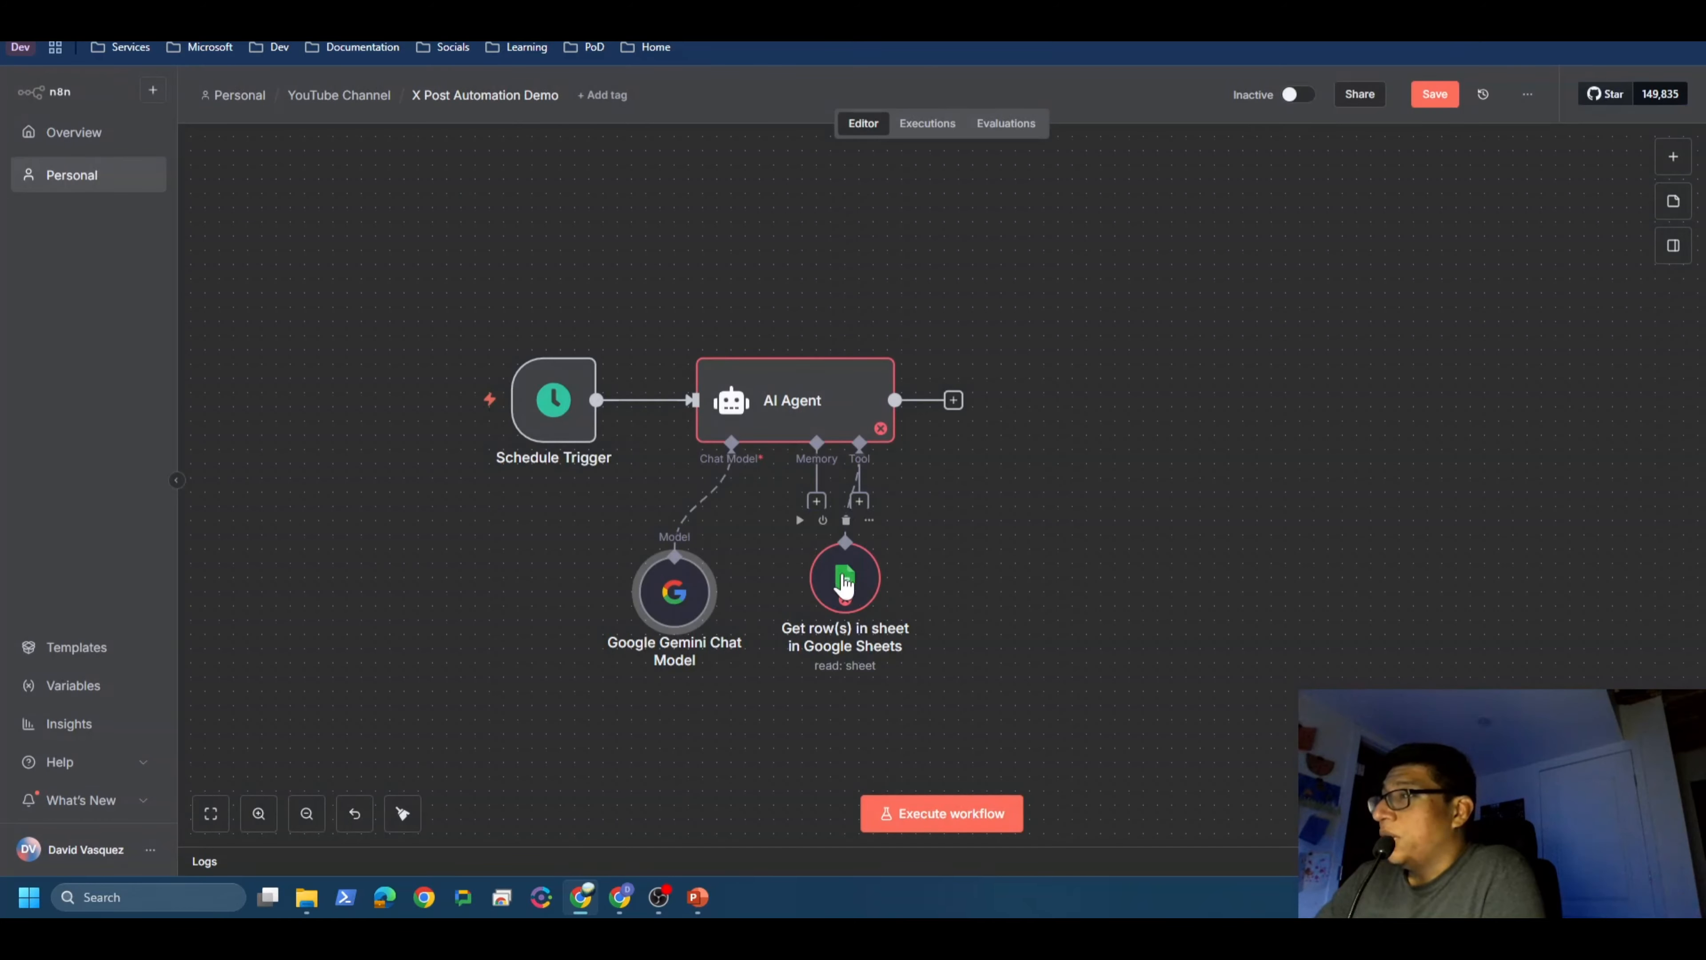
pyautogui.moveTo(844, 584)
pyautogui.mouseDown()
pyautogui.moveTo(874, 578)
pyautogui.moveTo(857, 598)
pyautogui.mouseUp()
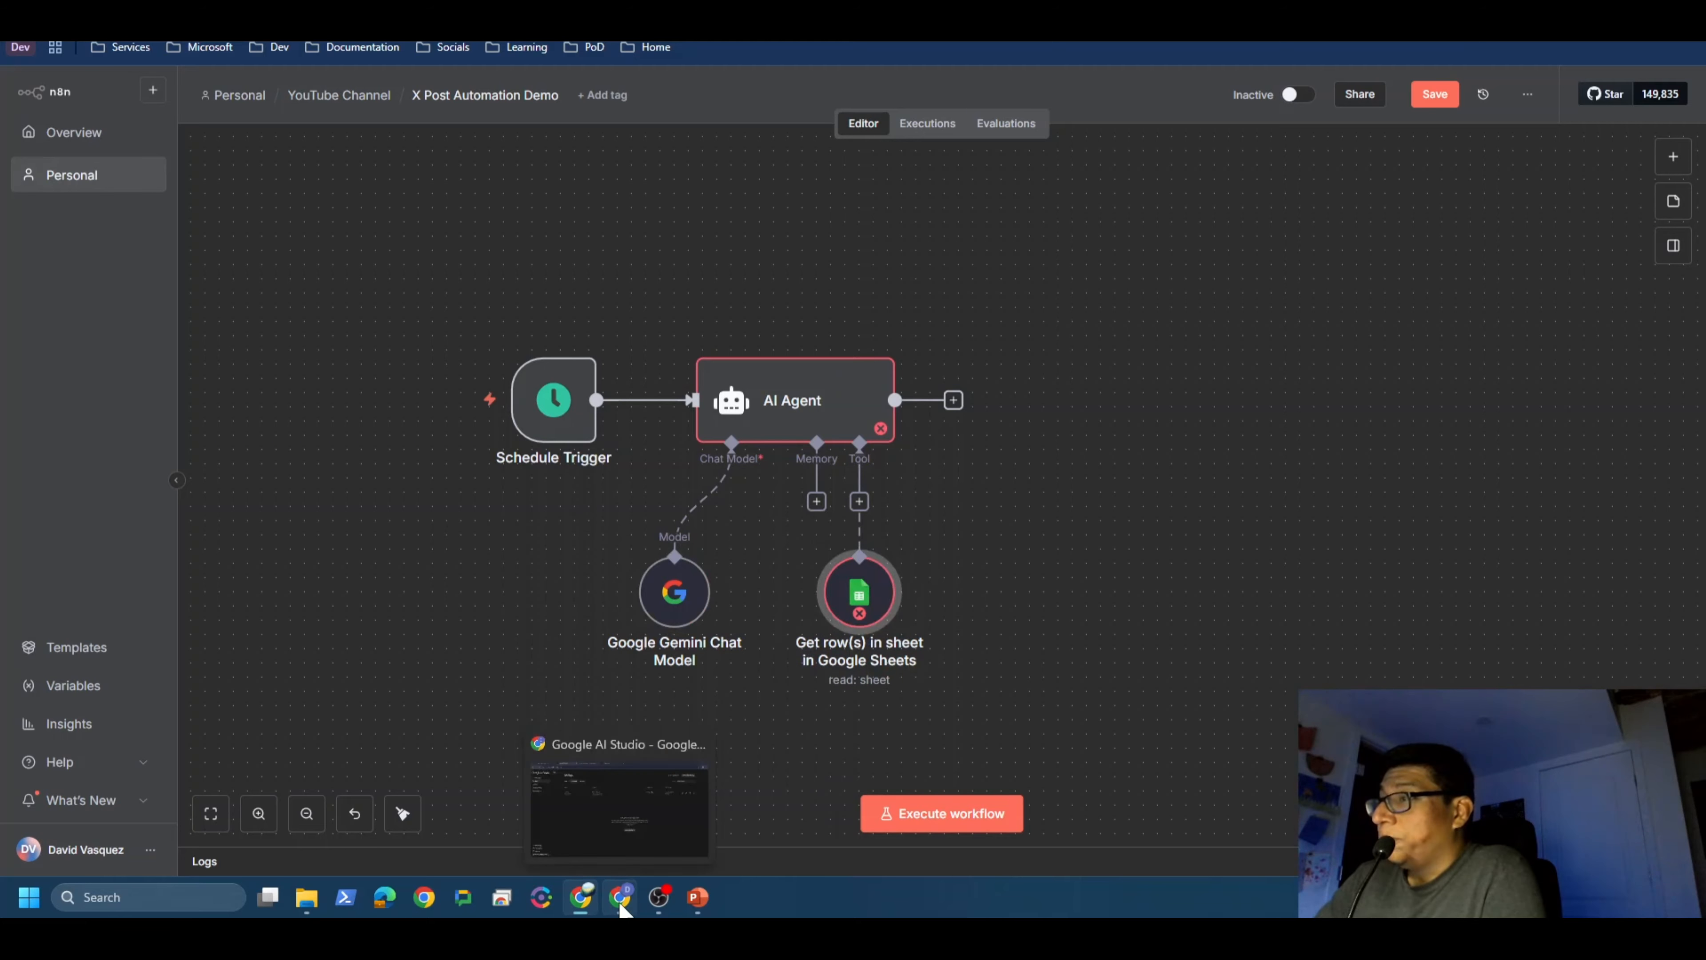
pyautogui.click(621, 904)
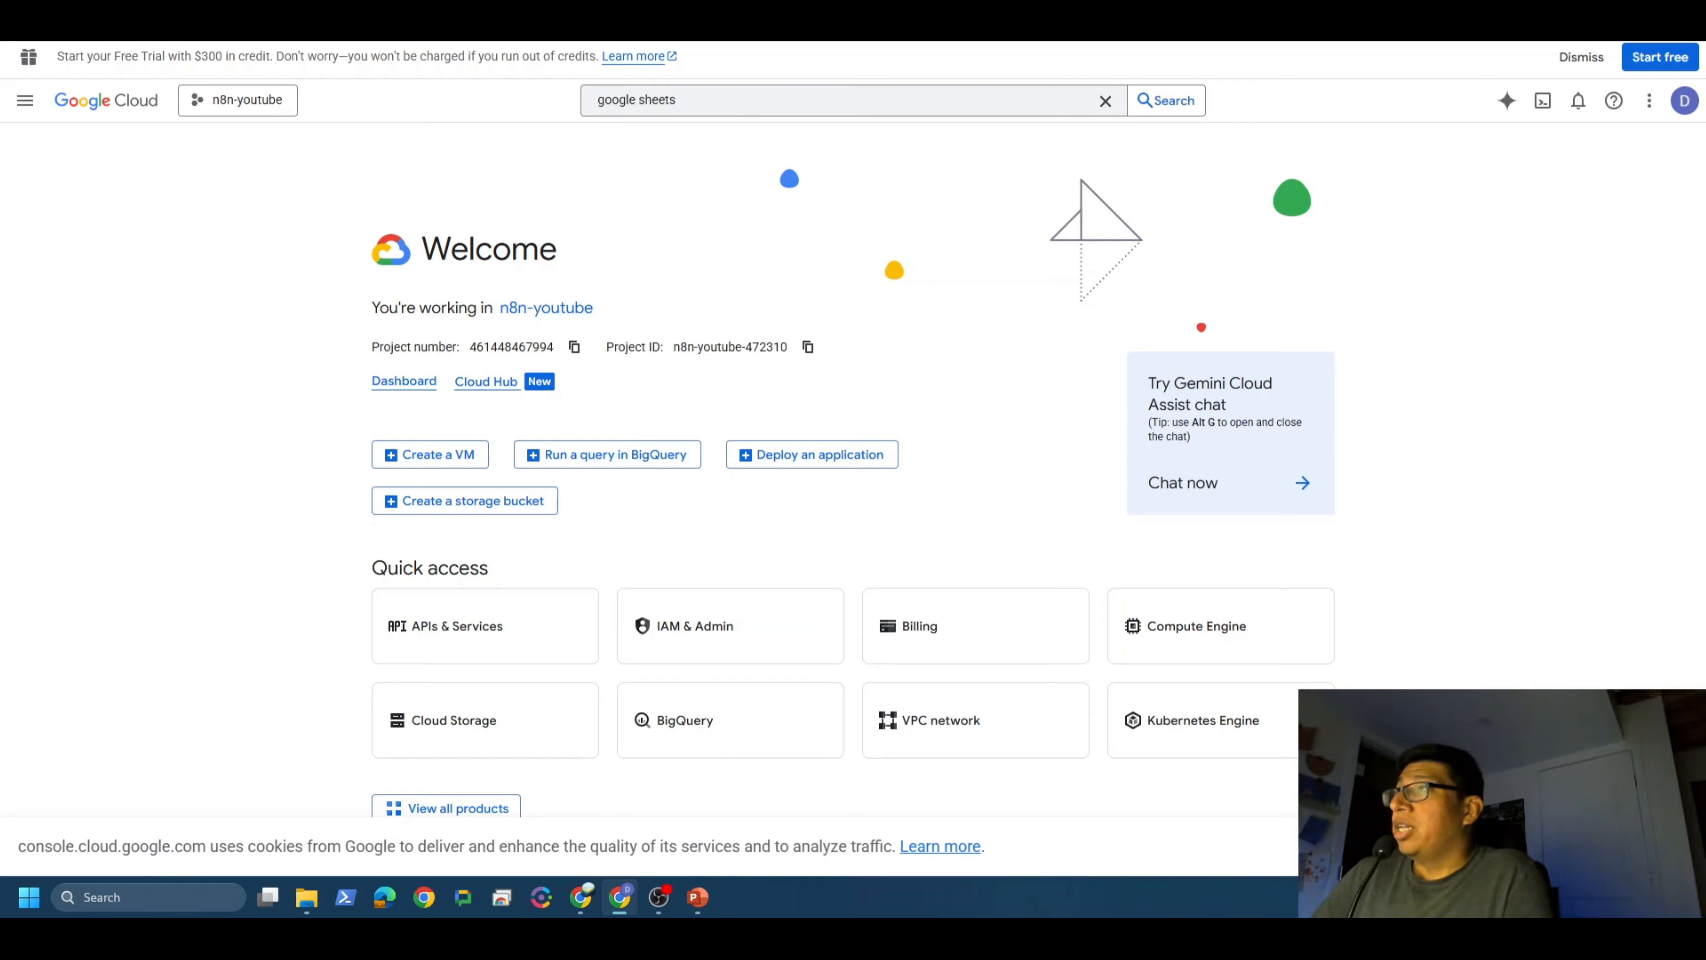
pyautogui.click(719, 100)
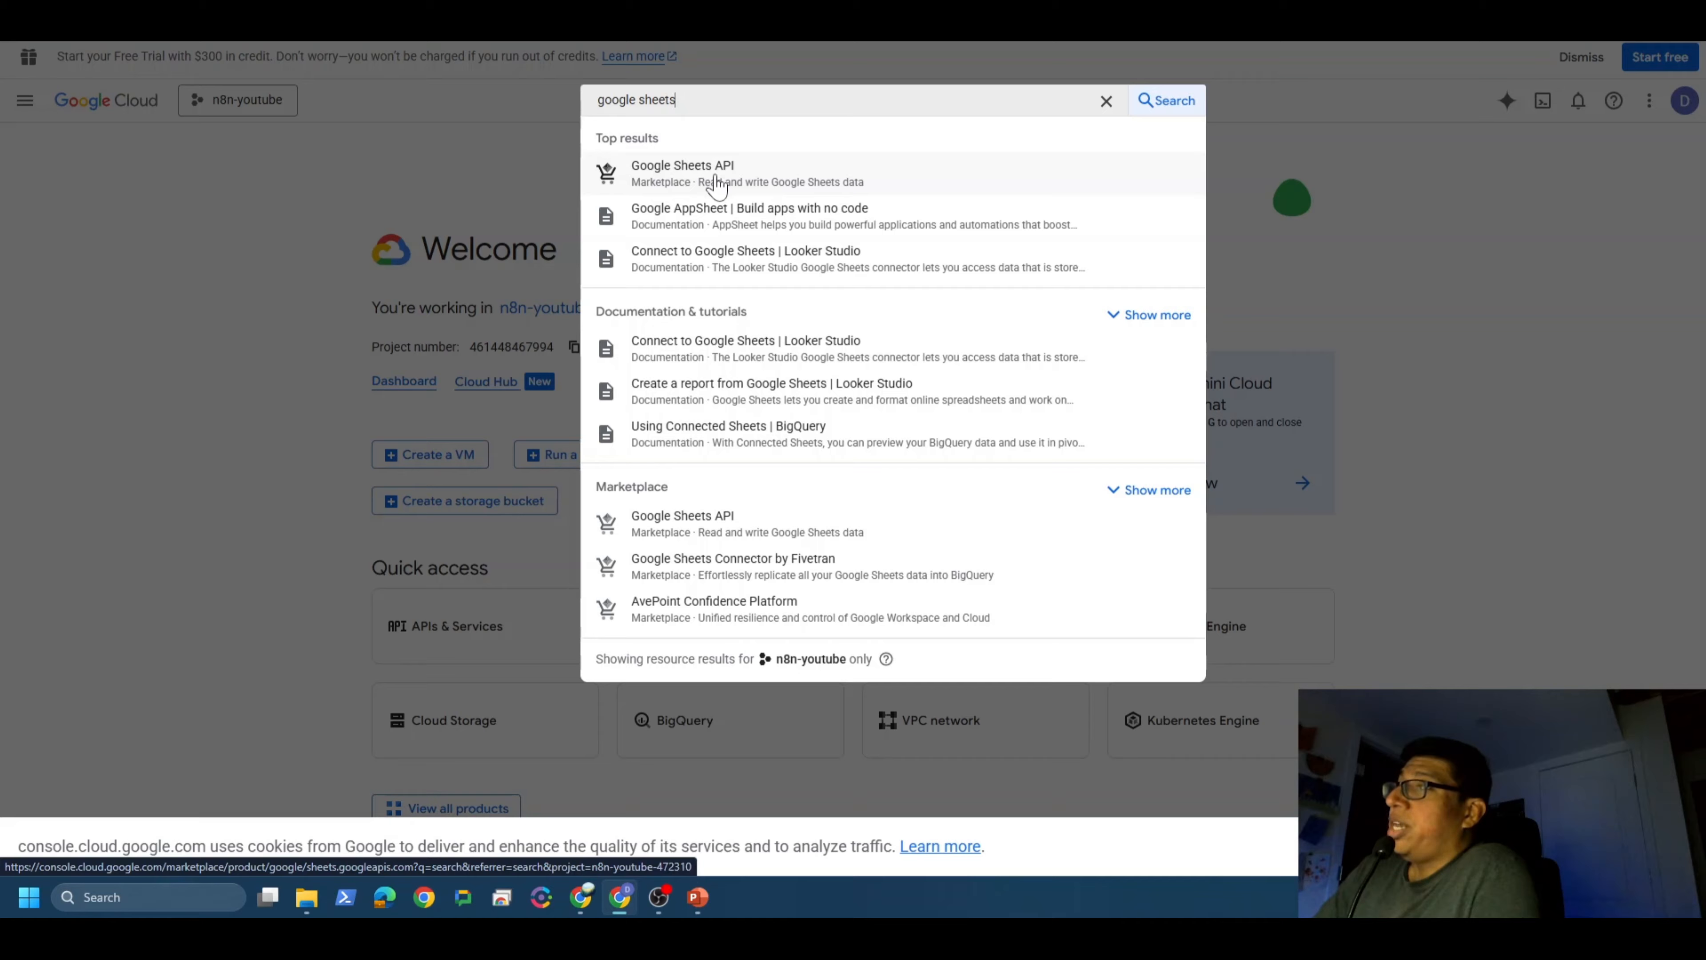
pyautogui.click(694, 178)
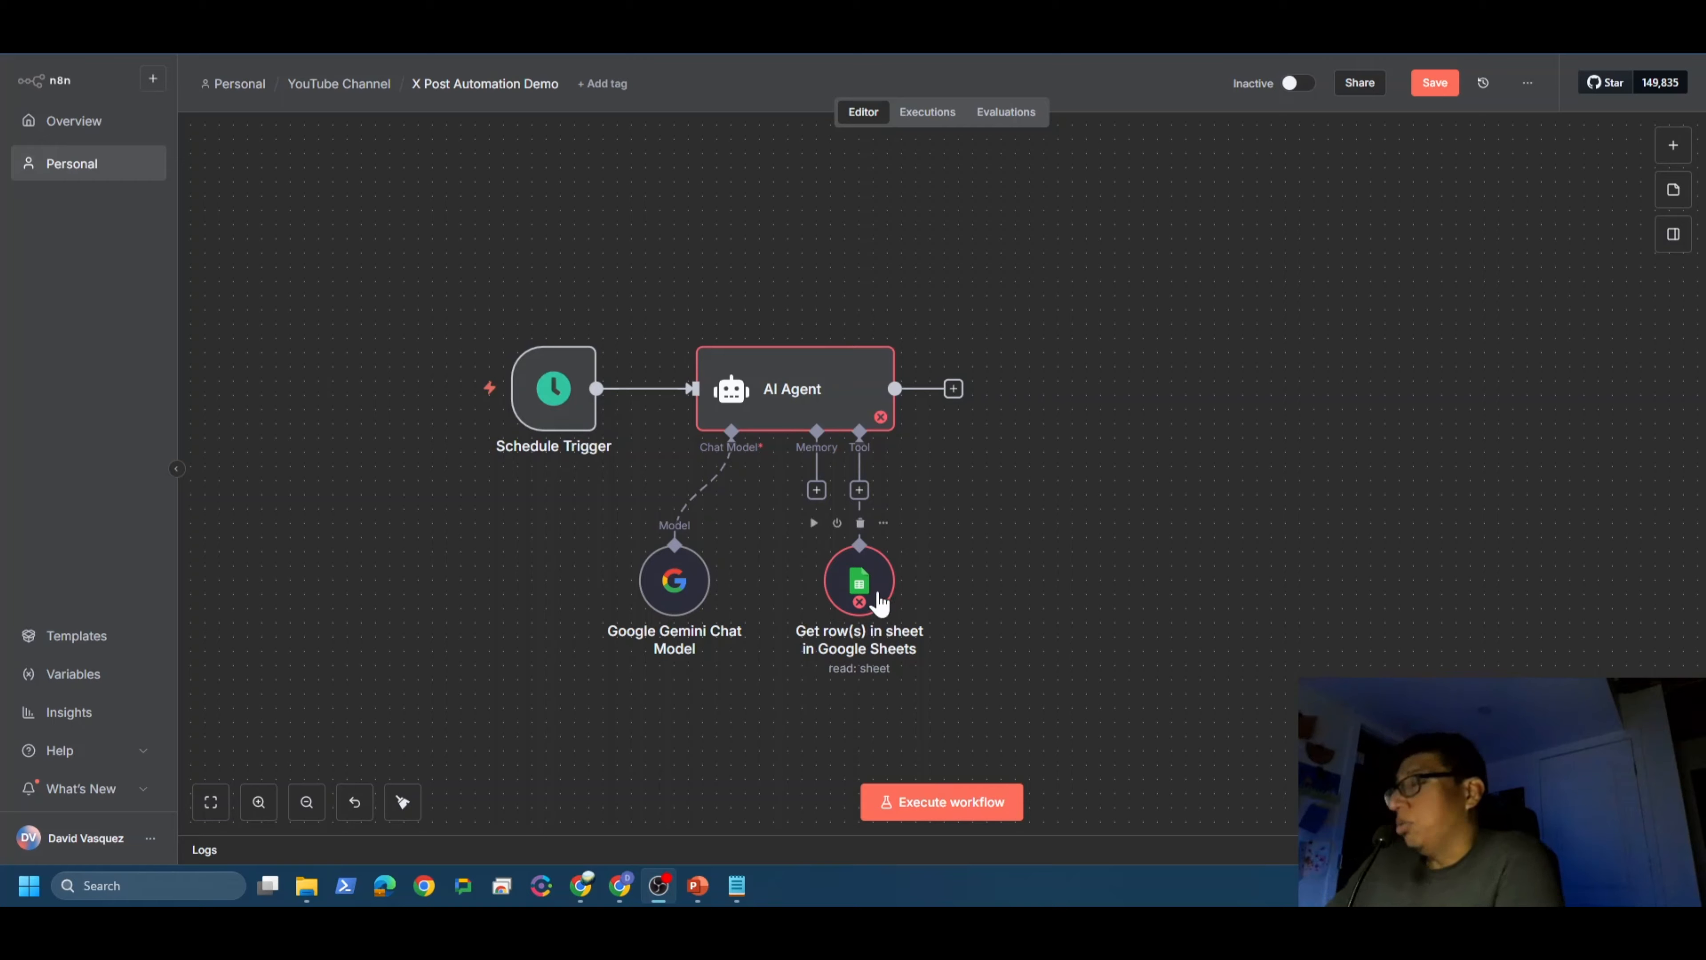
# Step: Open the Google Sheets node and start a new Google Sheets OAuth2 credential
pyautogui.click(863, 584)
pyautogui.doubleClick(863, 585)
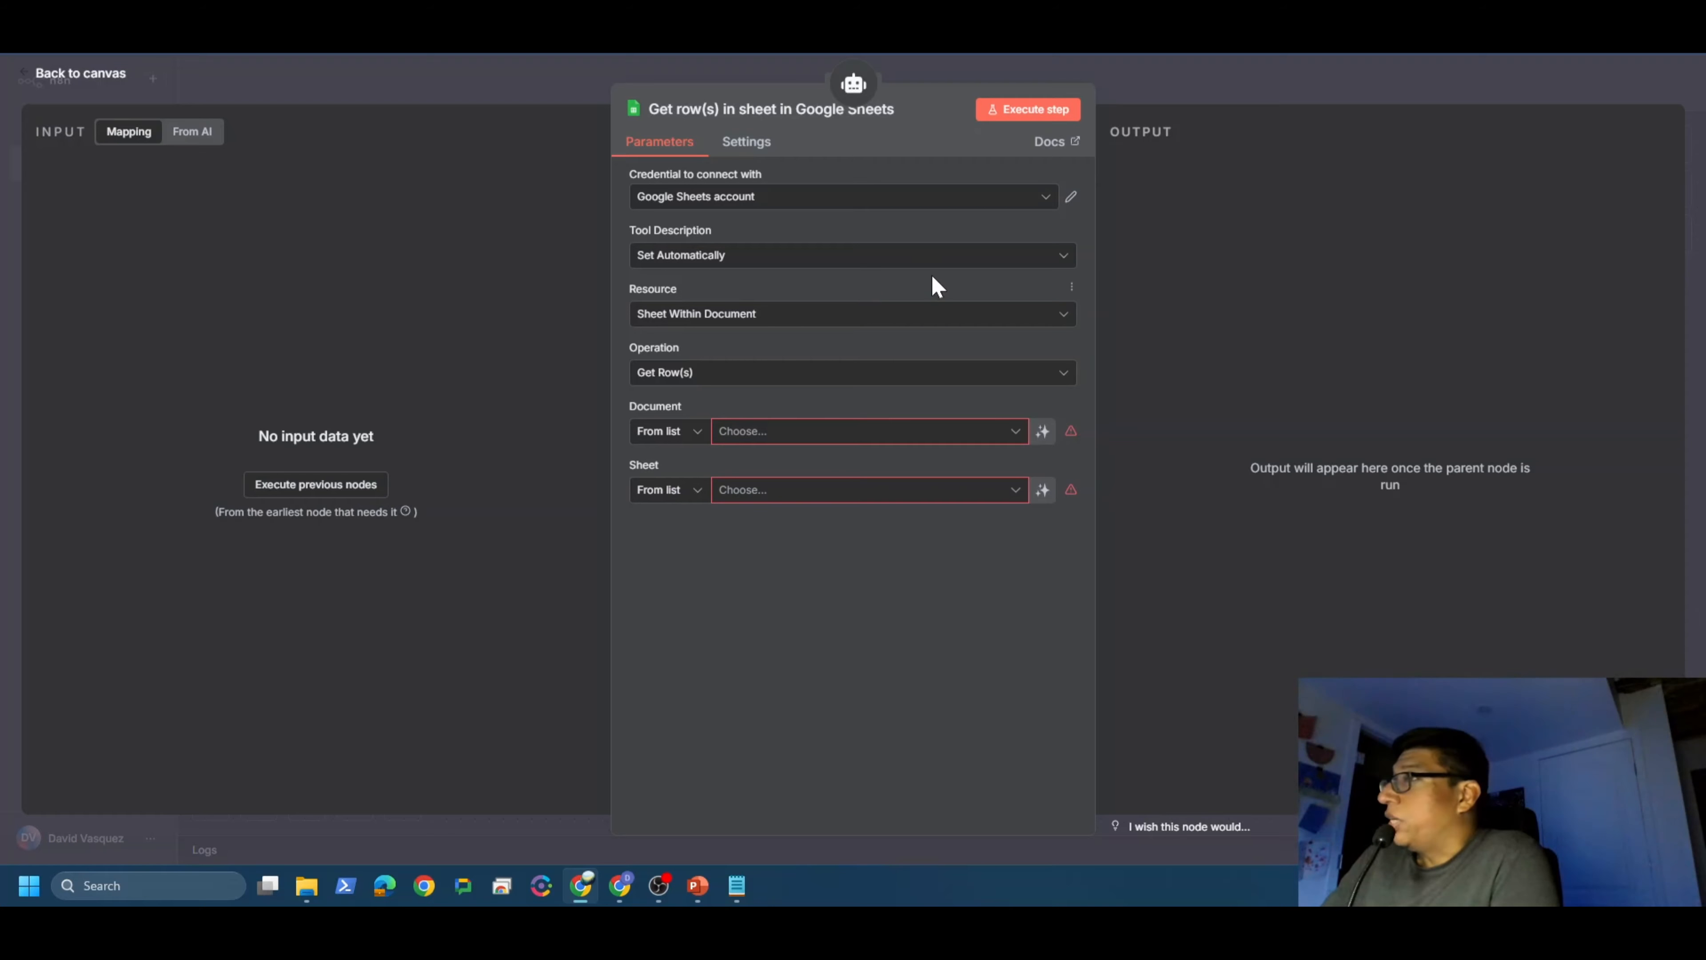
pyautogui.click(1047, 200)
pyautogui.click(738, 306)
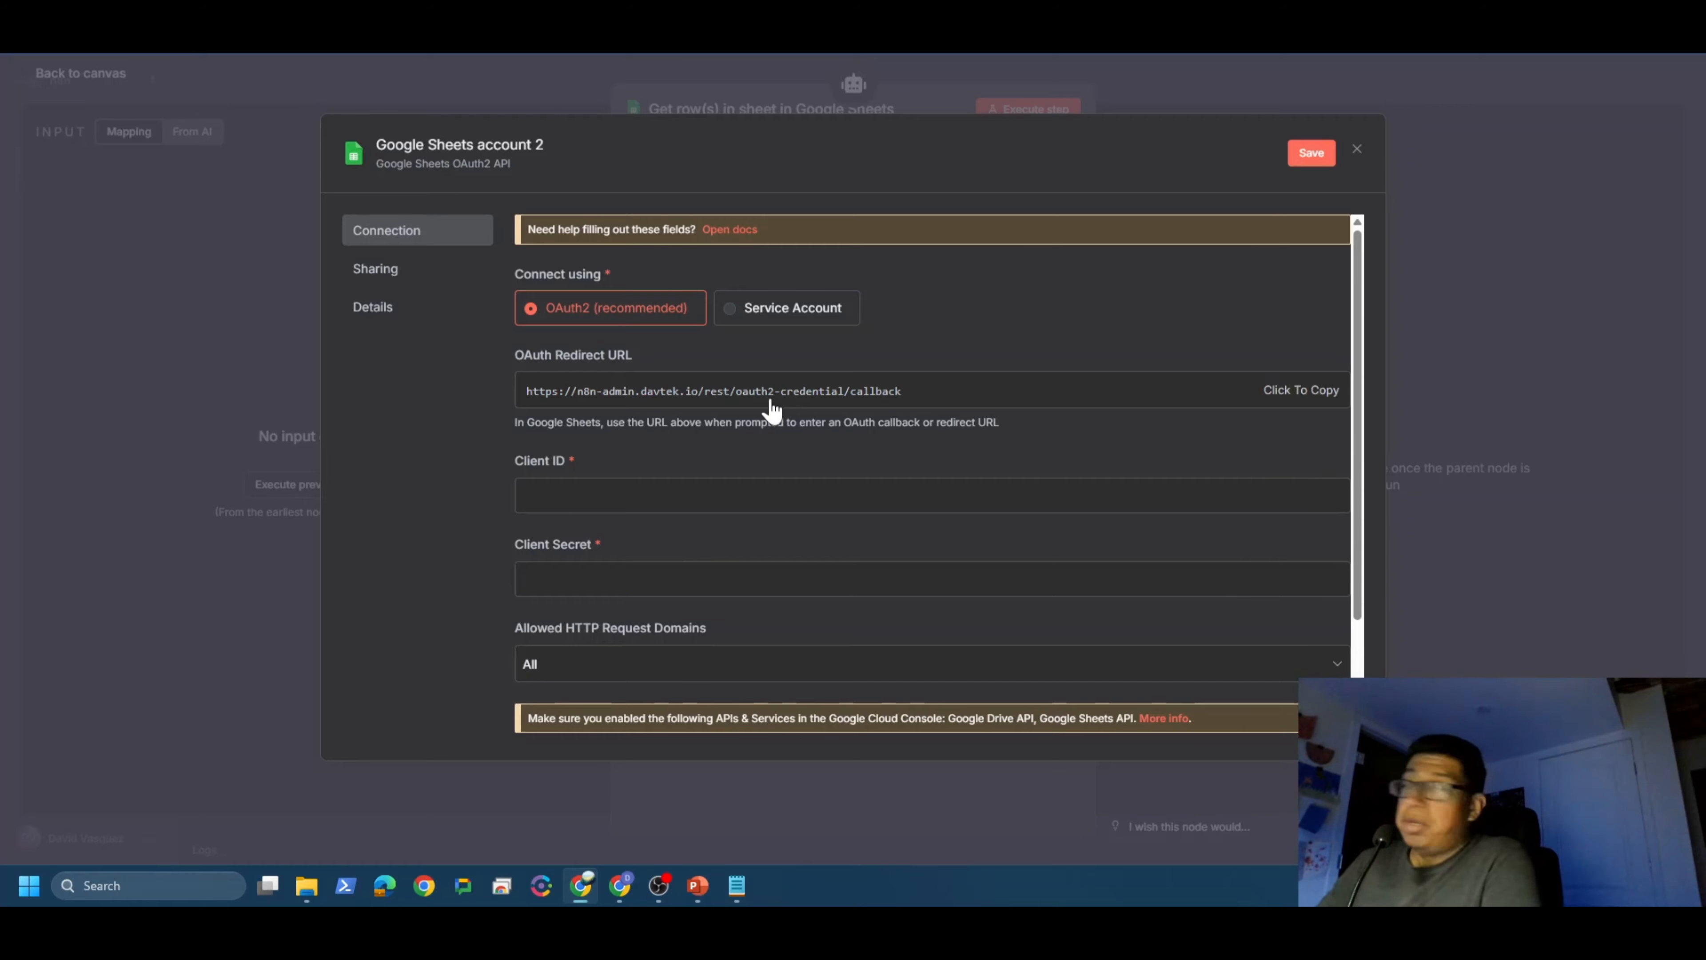
# Step: Paste the OAuth client ID and client secret into the credential and save it
pyautogui.scroll(-2, 681, 529)
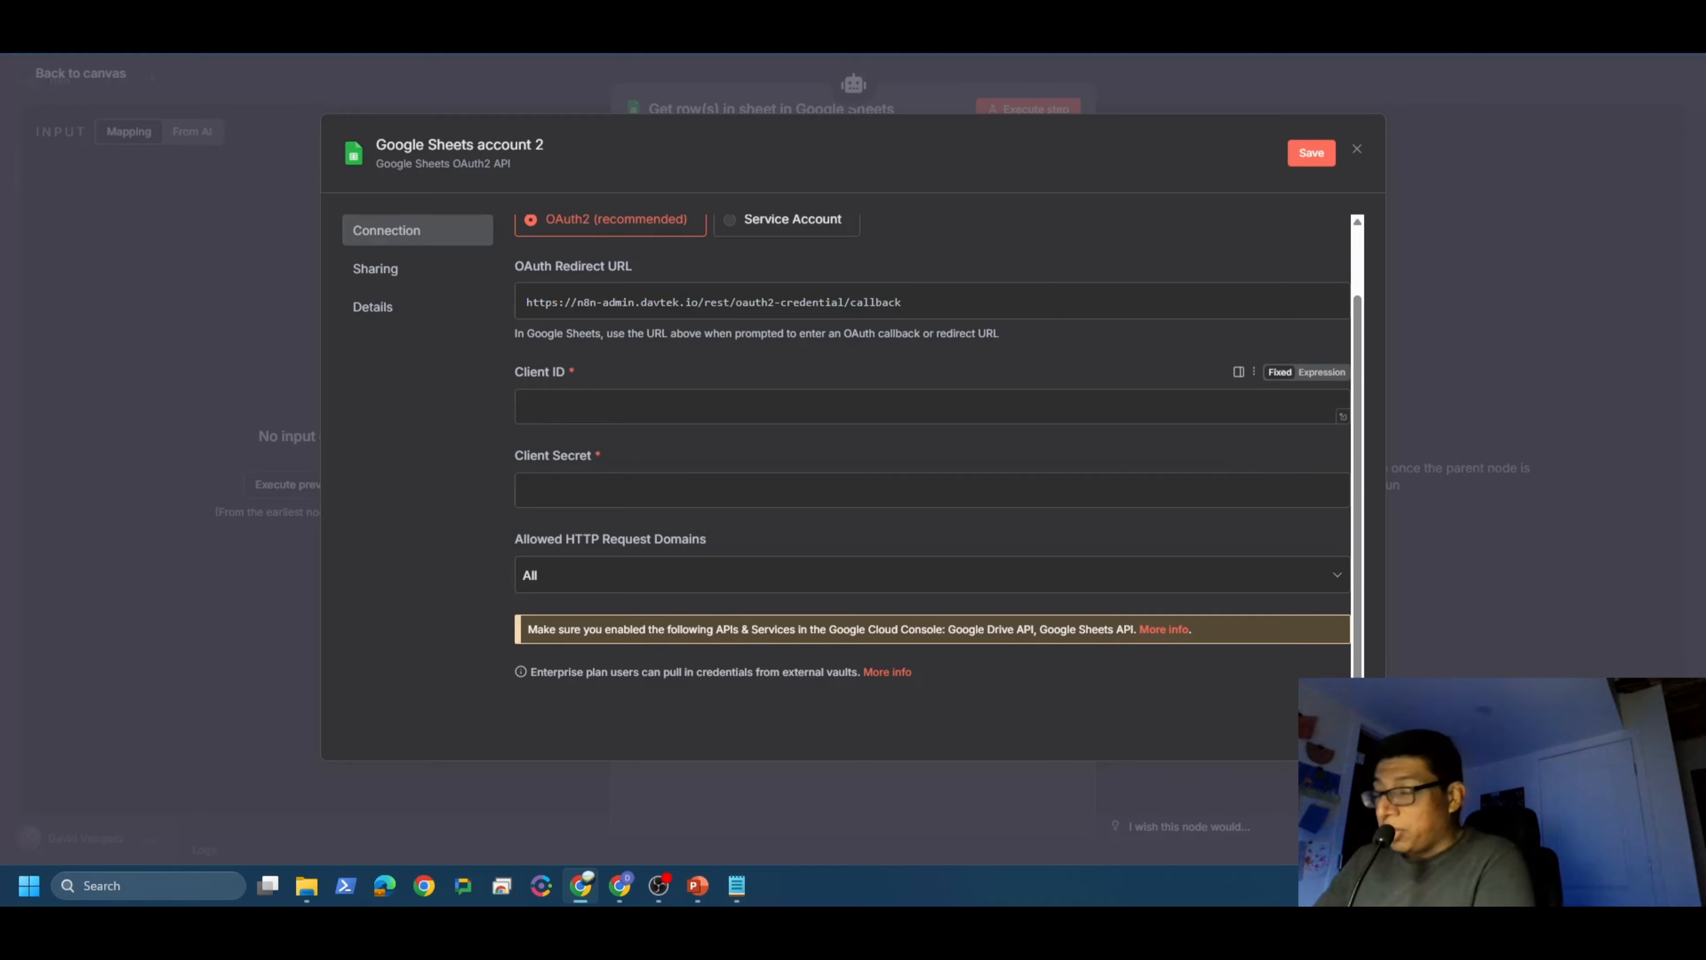
pyautogui.hotkey('alt', 'Tab')
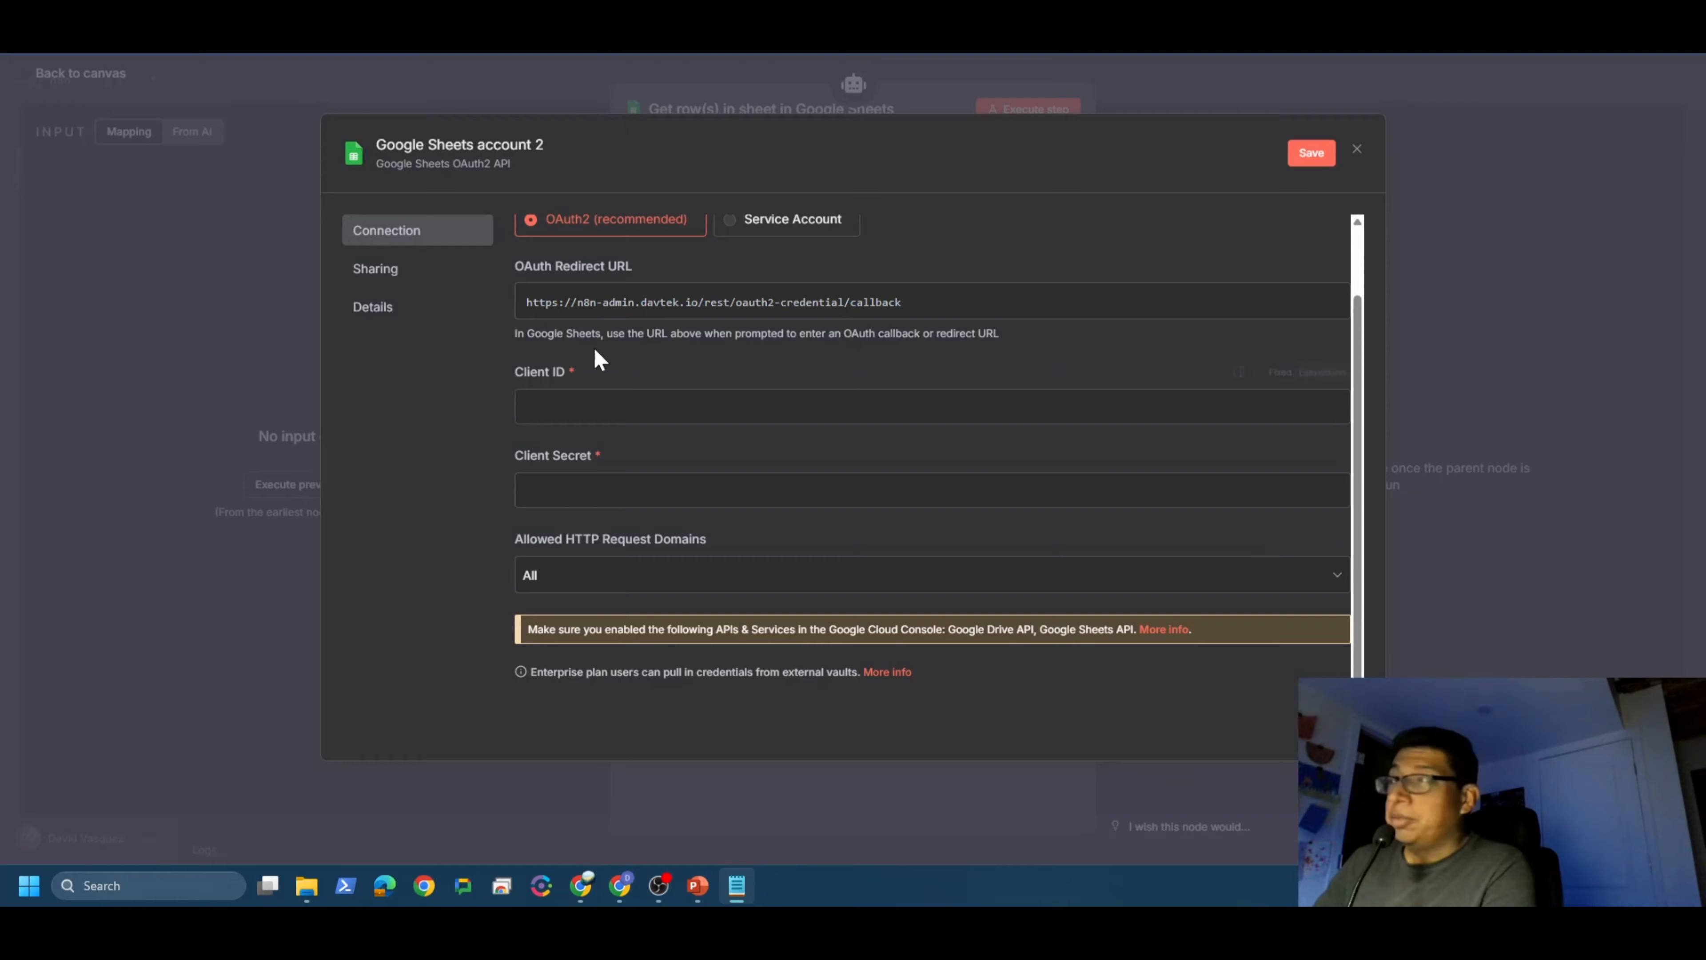
pyautogui.click(586, 408)
pyautogui.hotkey('ctrl', 'v')
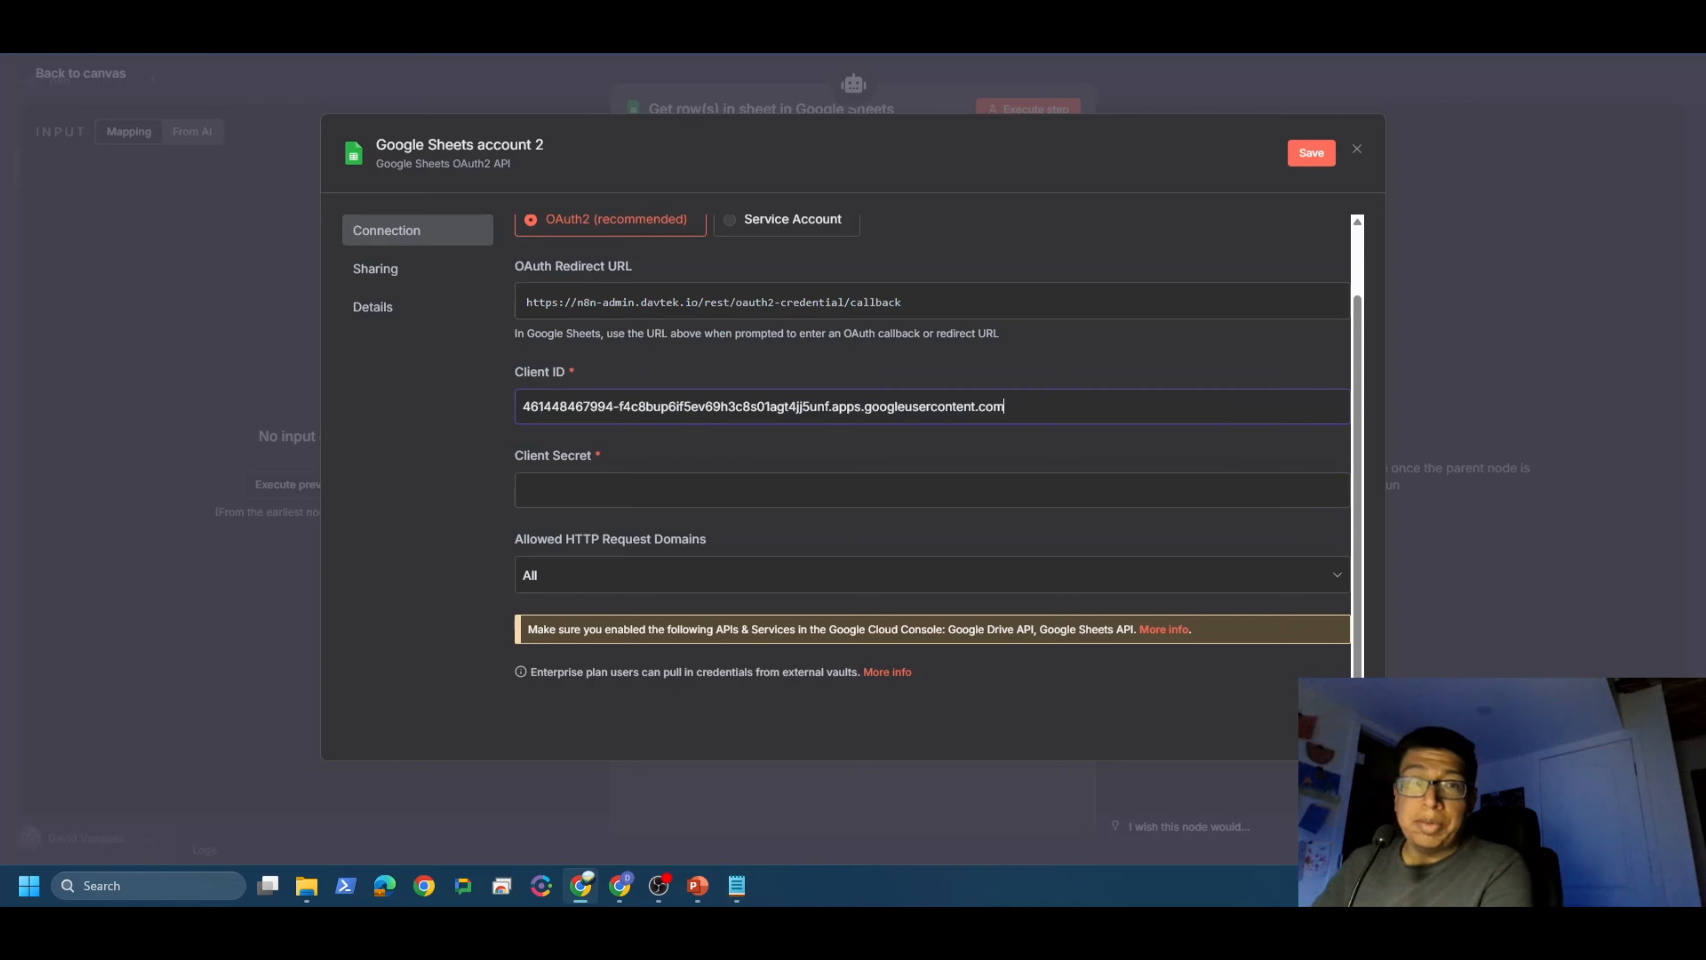
pyautogui.hotkey('alt', 'Tab')
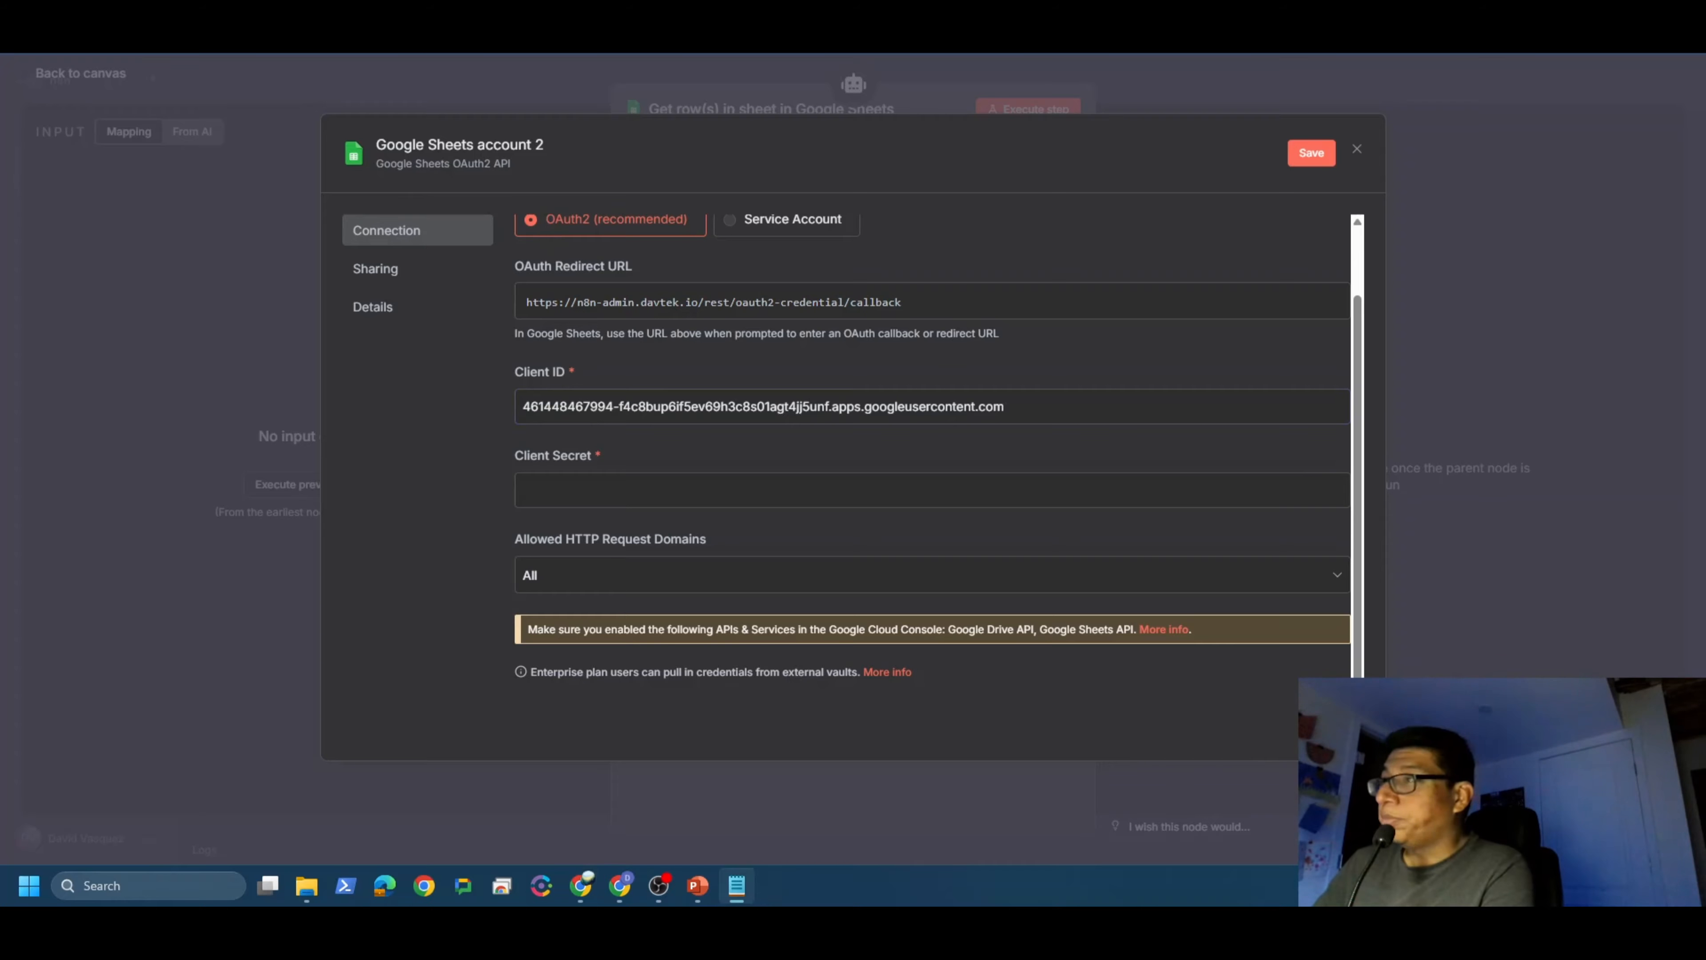
pyautogui.click(590, 487)
pyautogui.hotkey('ctrl', 'v')
pyautogui.click(1333, 167)
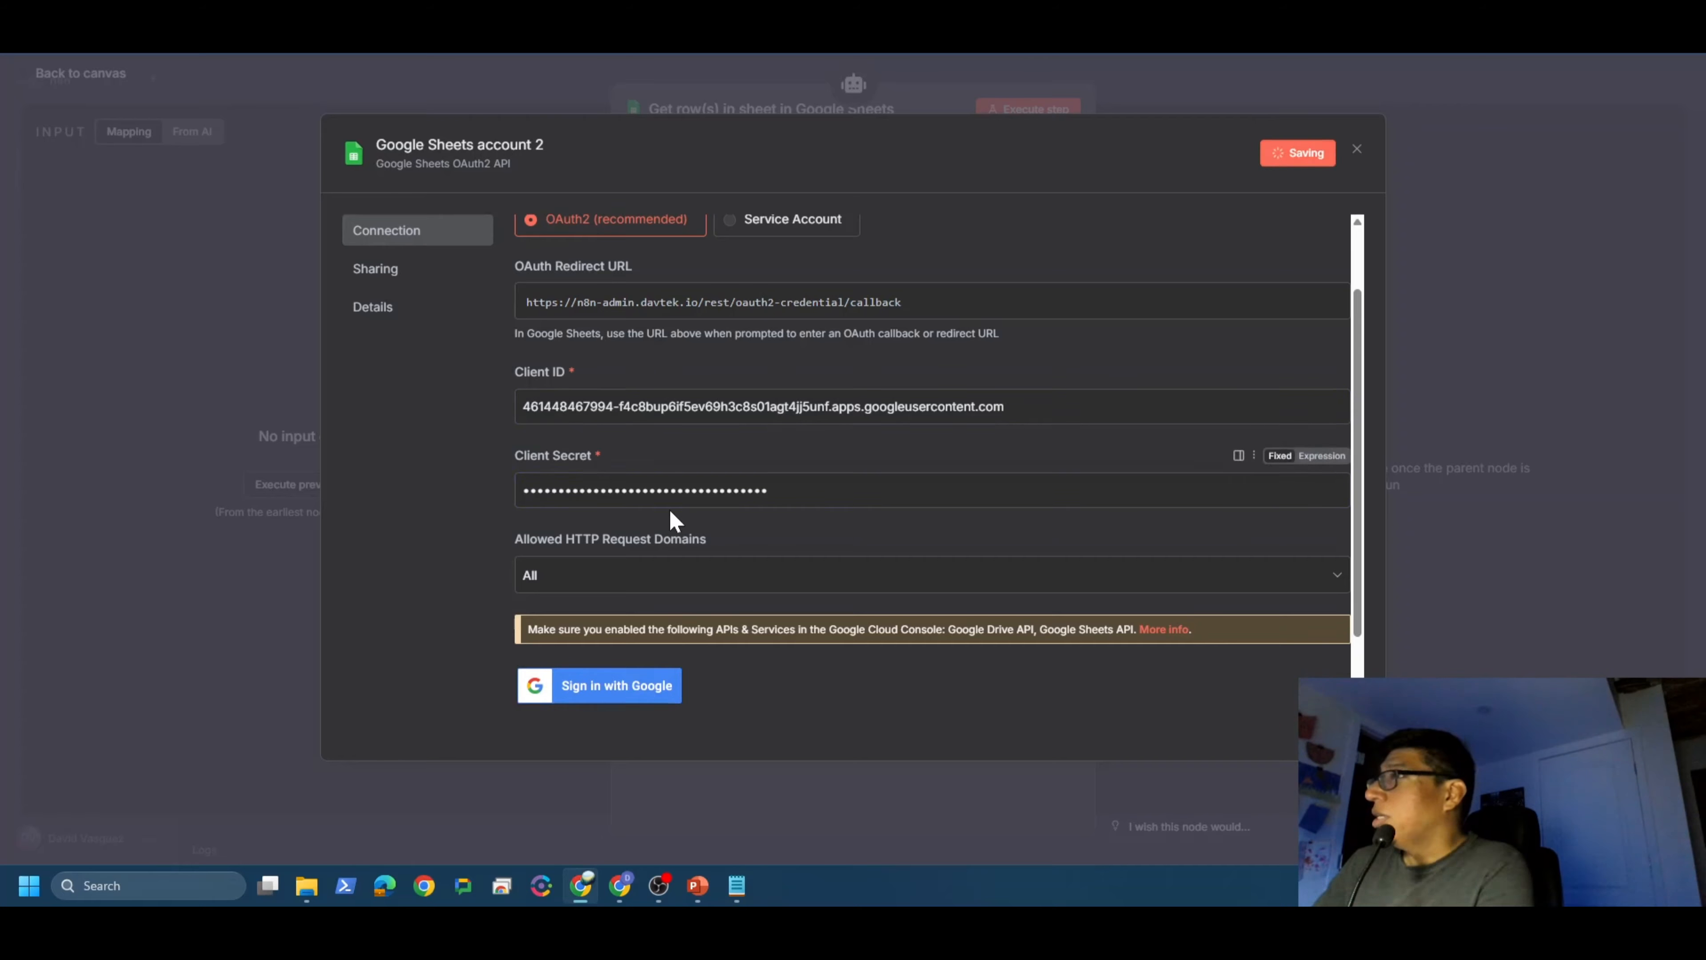
# Step: Sign in with Google past the unverified-app warning, granting all Drive and Sheets permissions
pyautogui.click(602, 691)
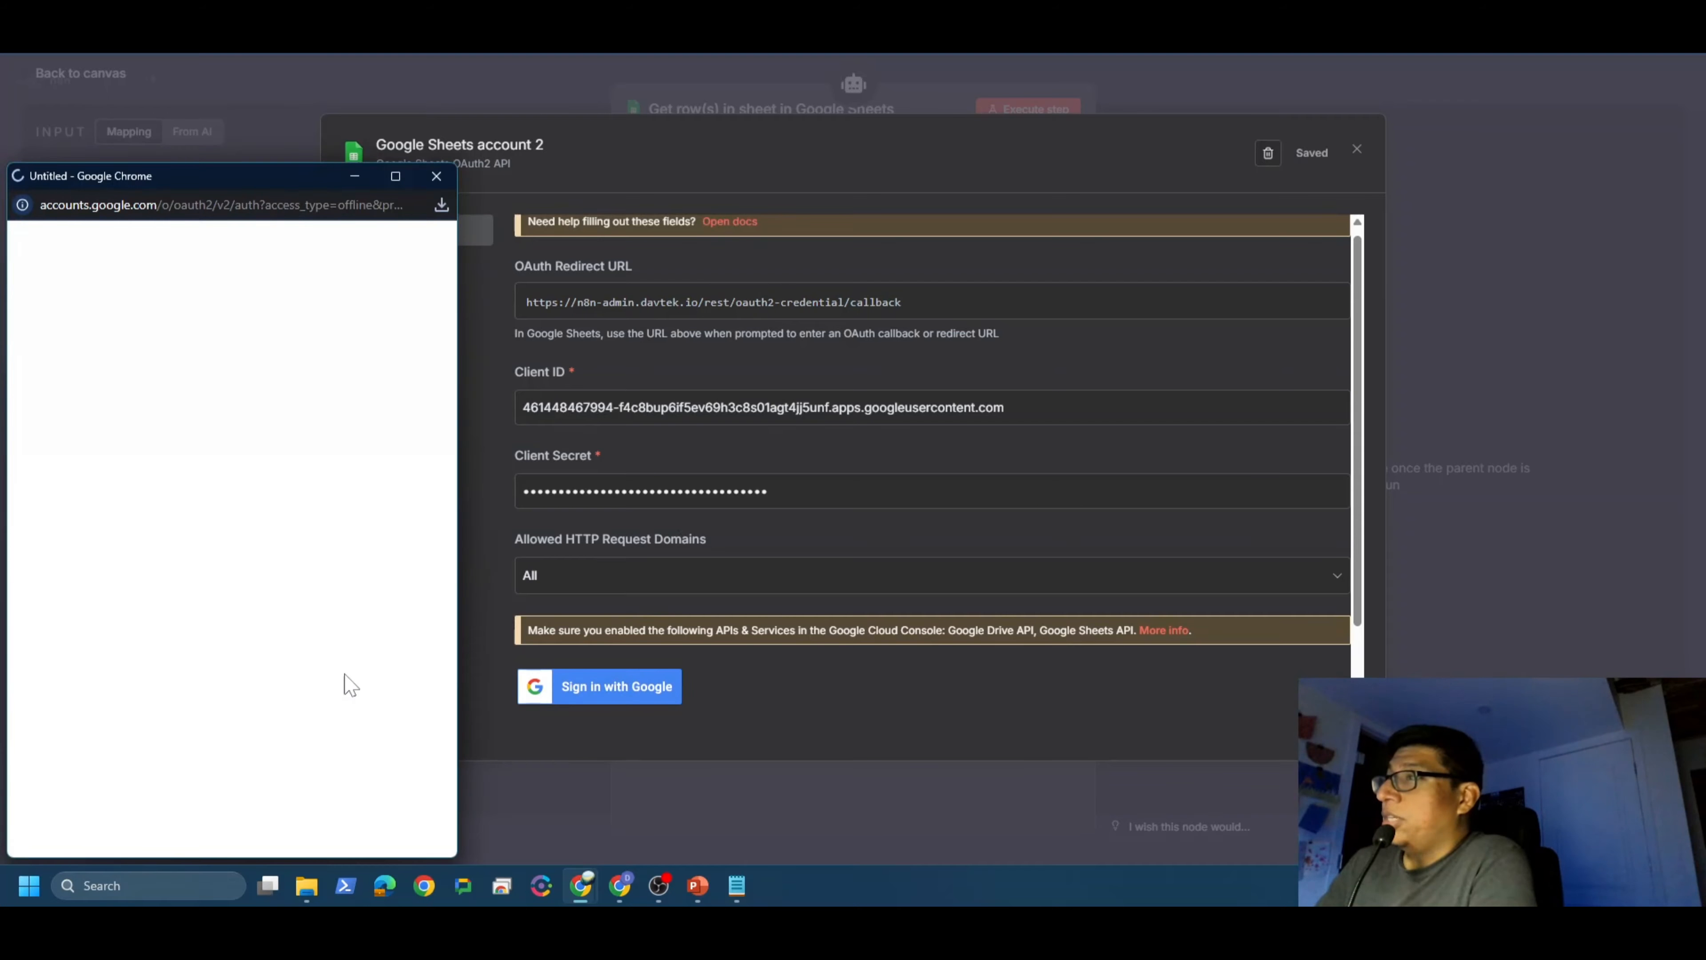
pyautogui.click(41, 582)
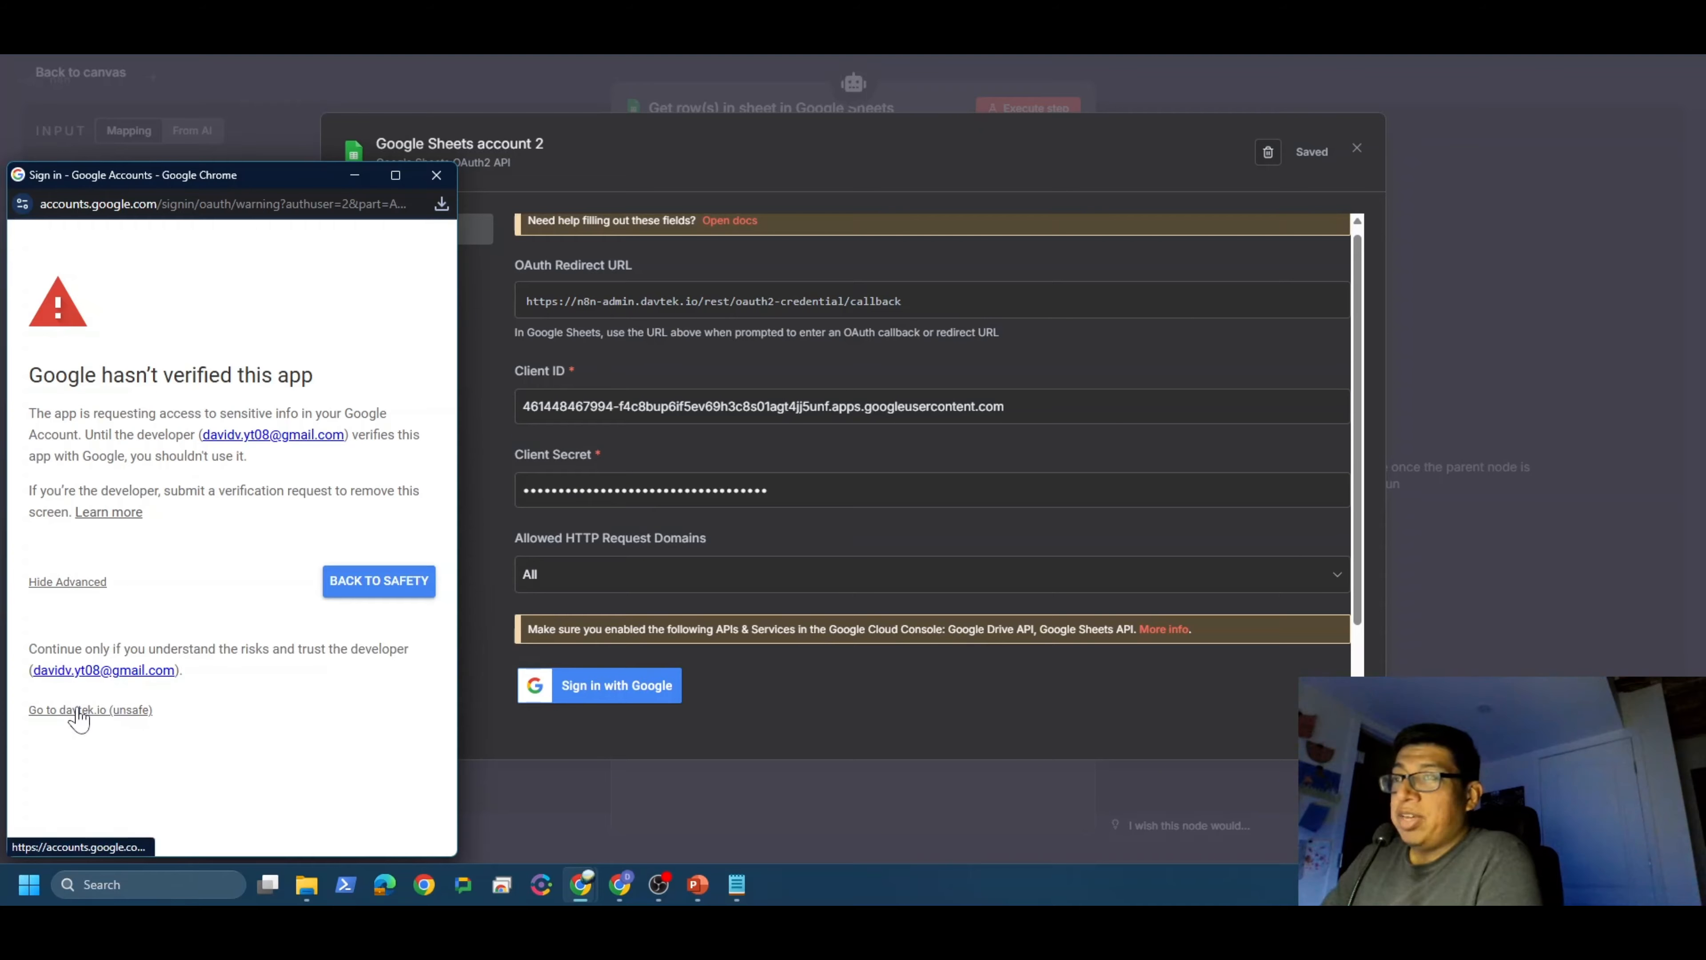
pyautogui.click(102, 712)
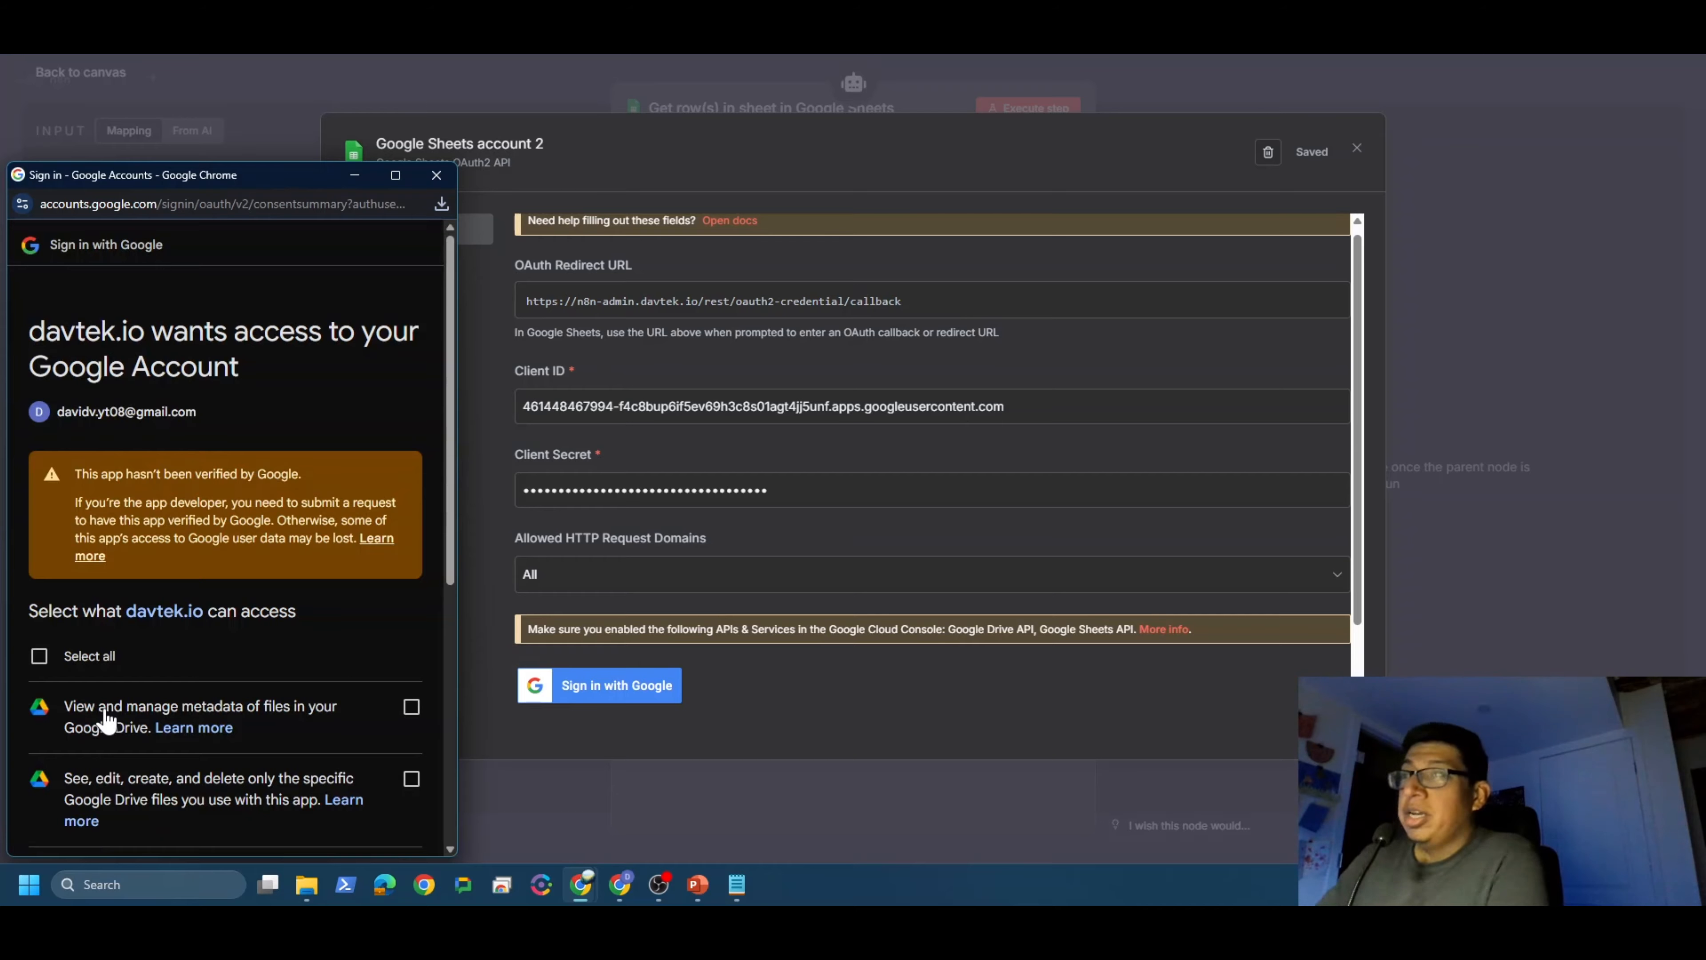
pyautogui.click(40, 655)
pyautogui.scroll(-5, 208, 581)
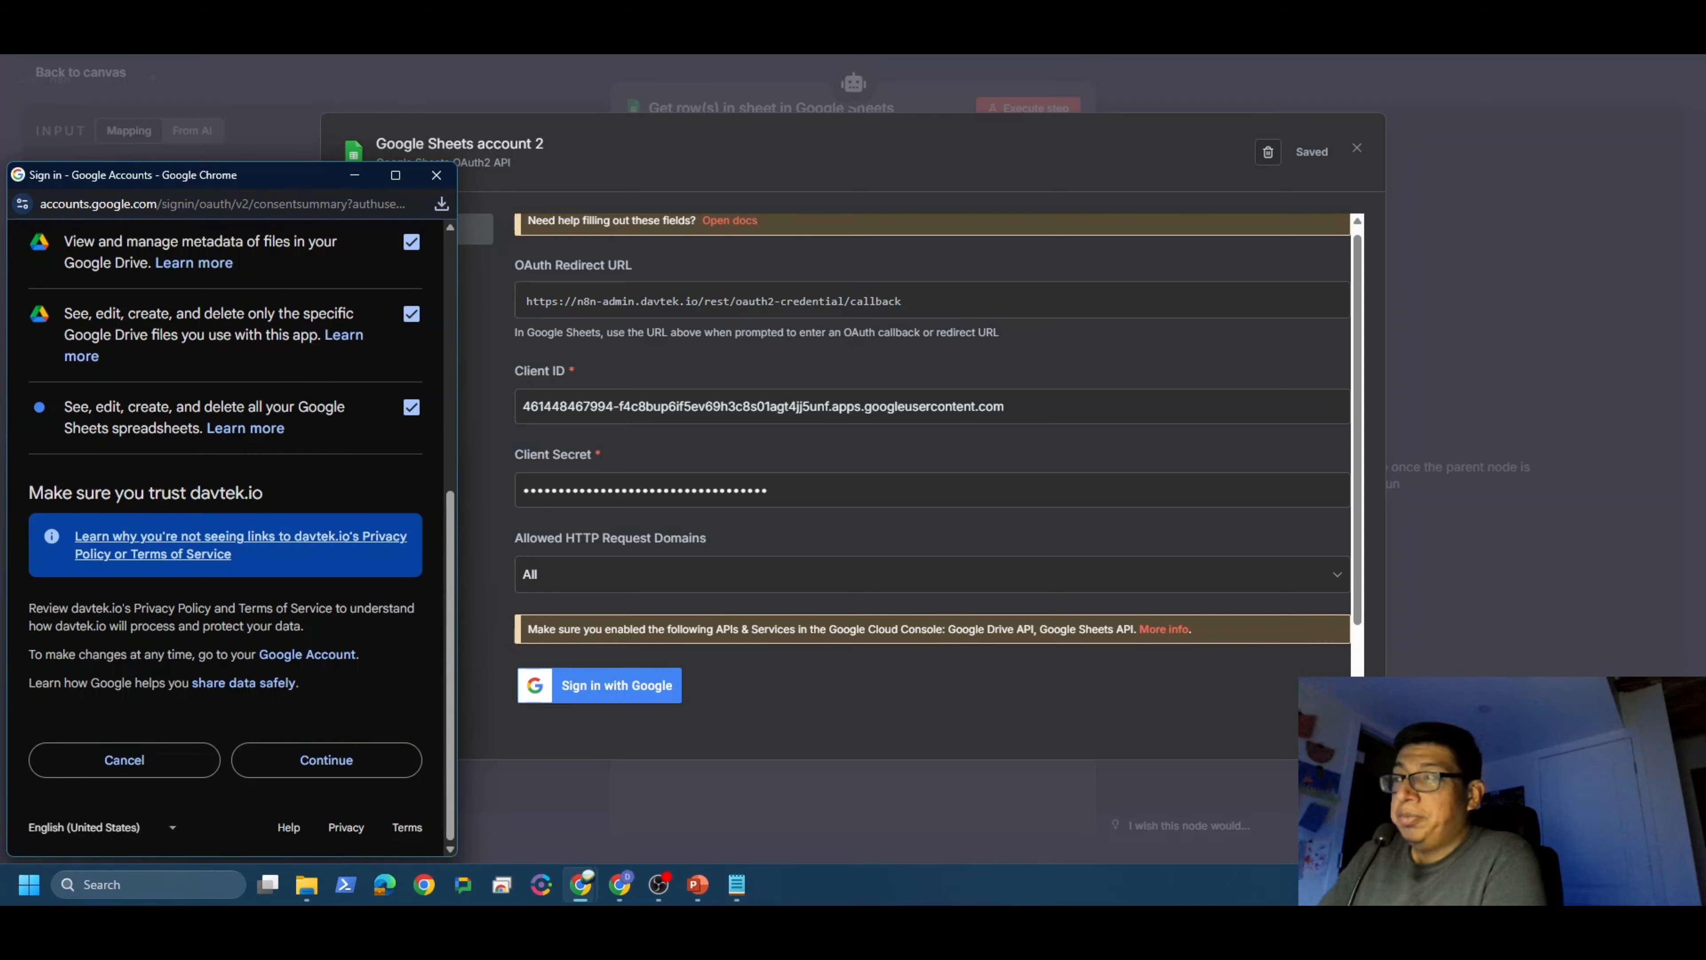
pyautogui.click(376, 754)
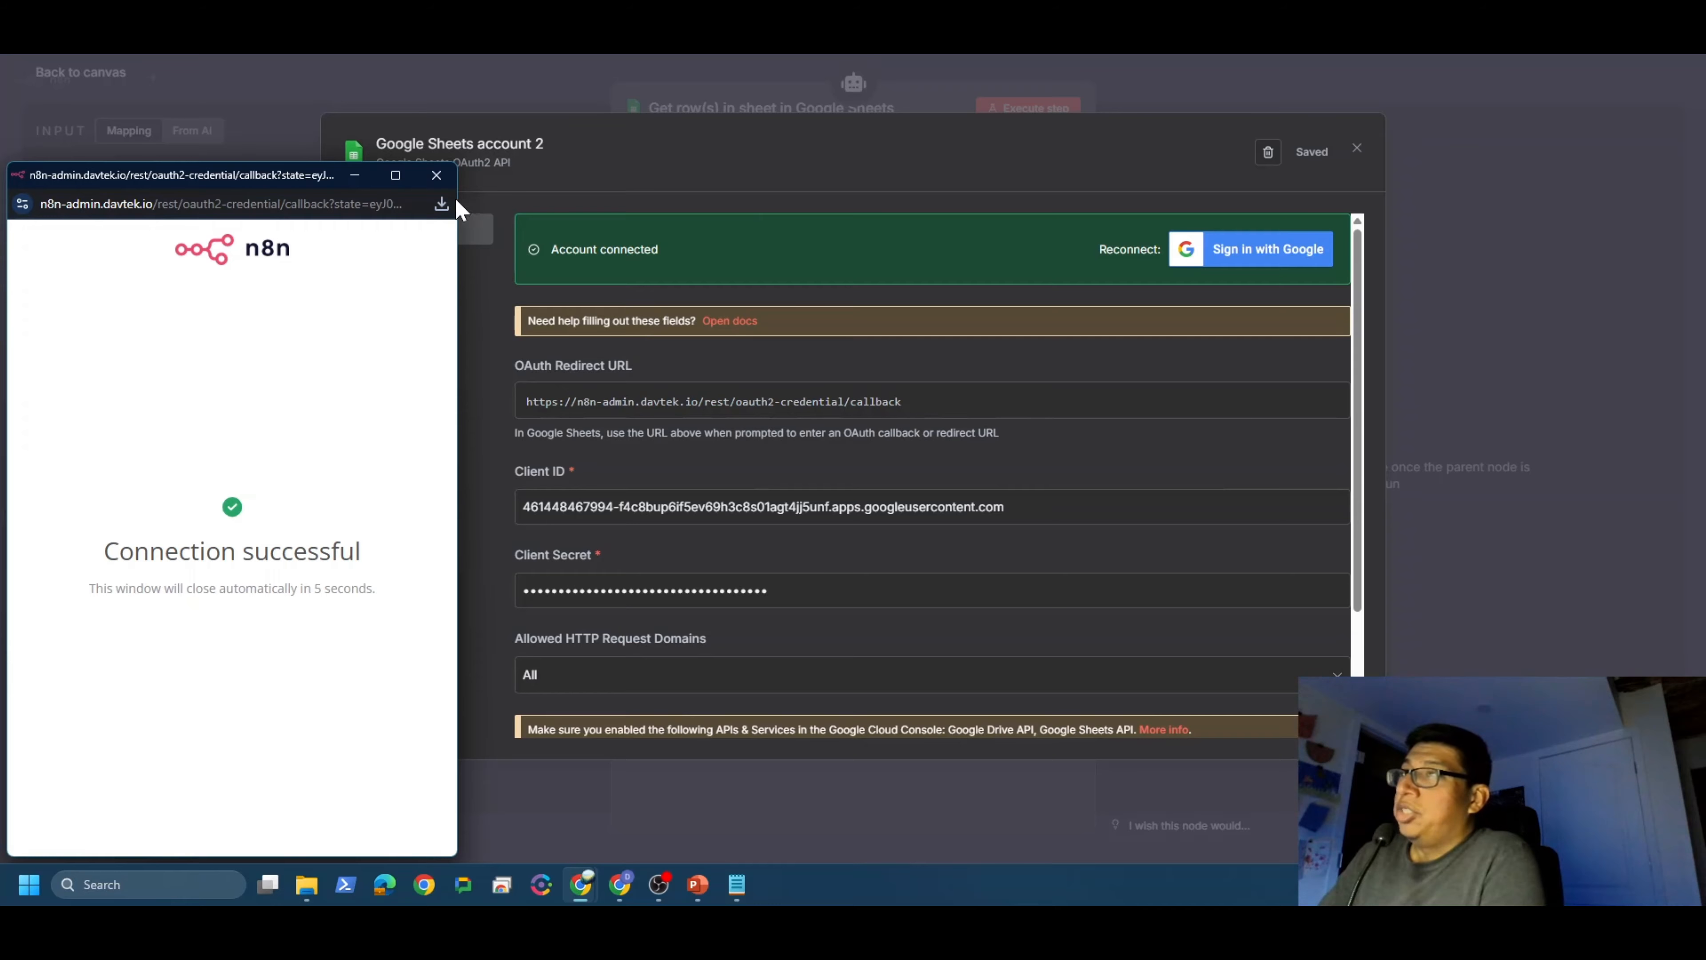
# Step: Rename the credential to n8n-youtube, save it, and close the credential settings
pyautogui.click(437, 176)
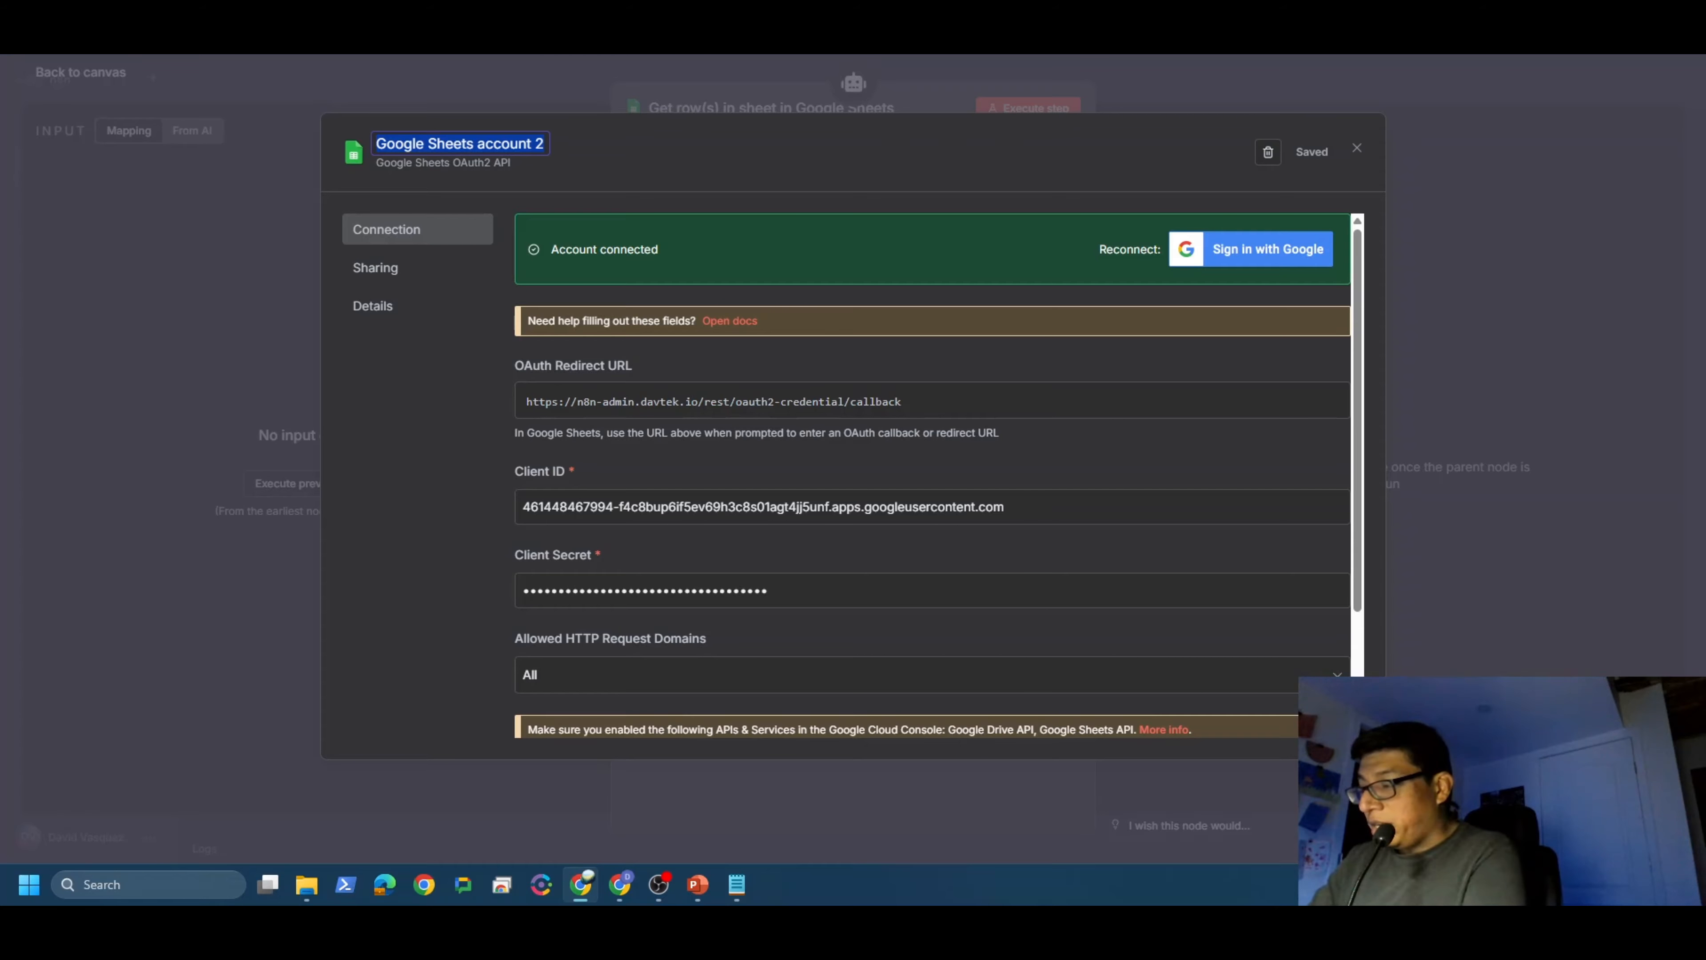
pyautogui.write('n8n-y')
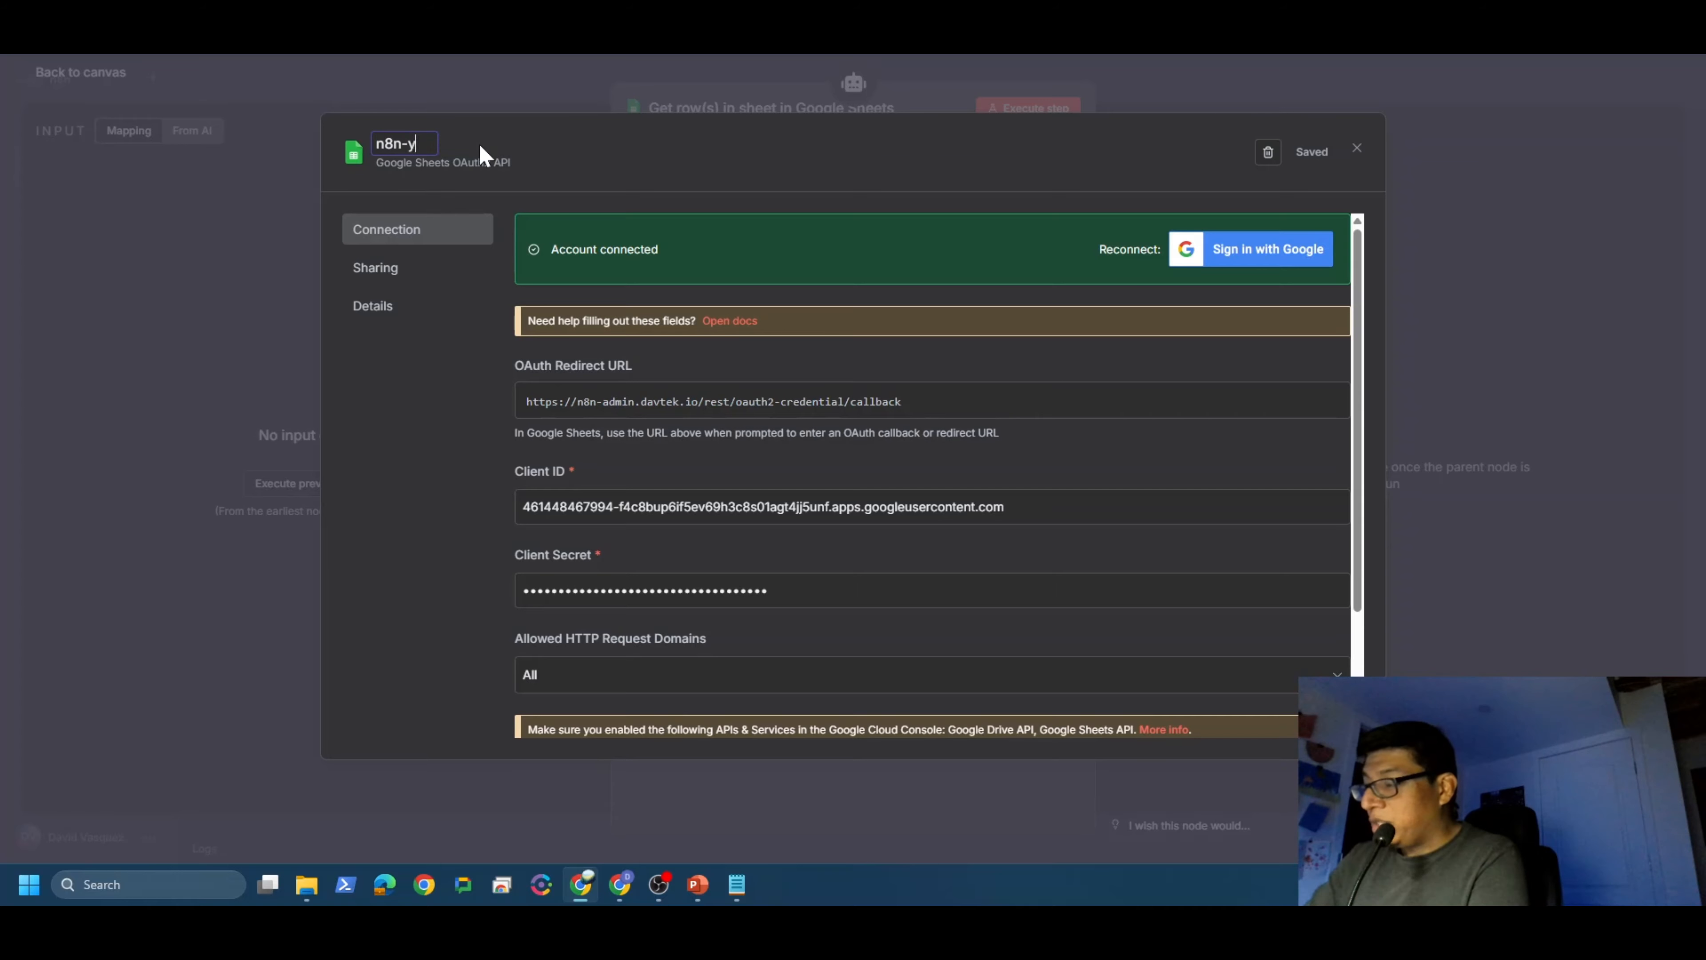
pyautogui.write('outube')
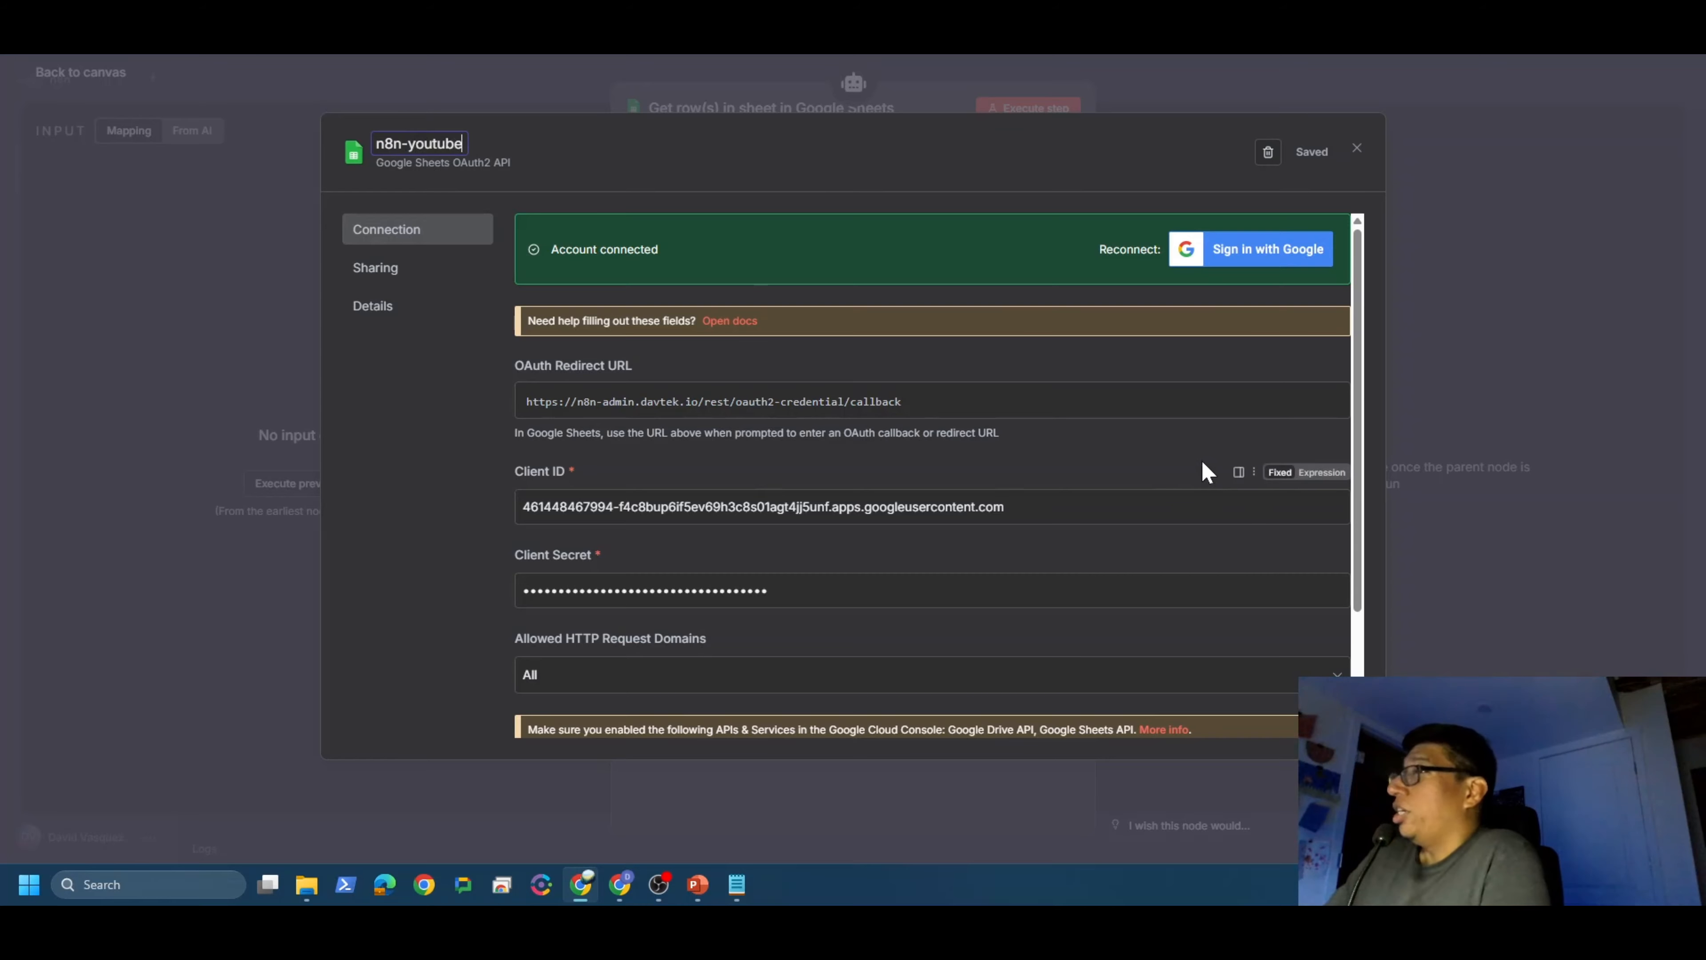
pyautogui.click(398, 595)
pyautogui.click(1306, 152)
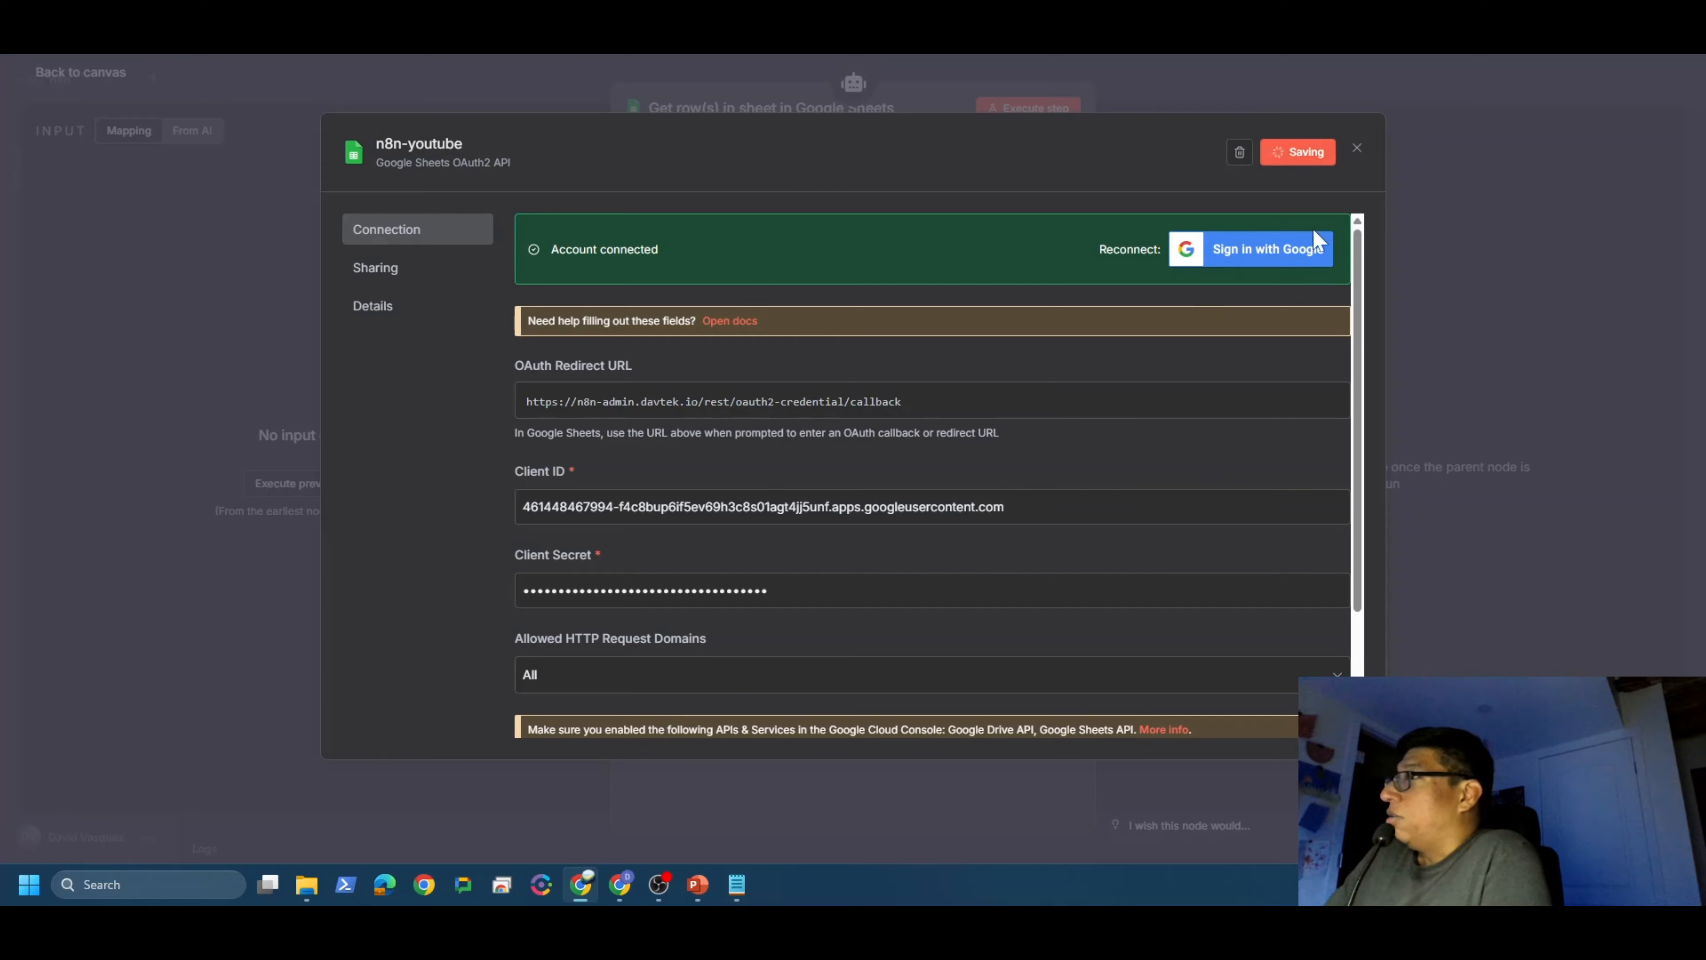
pyautogui.click(1354, 149)
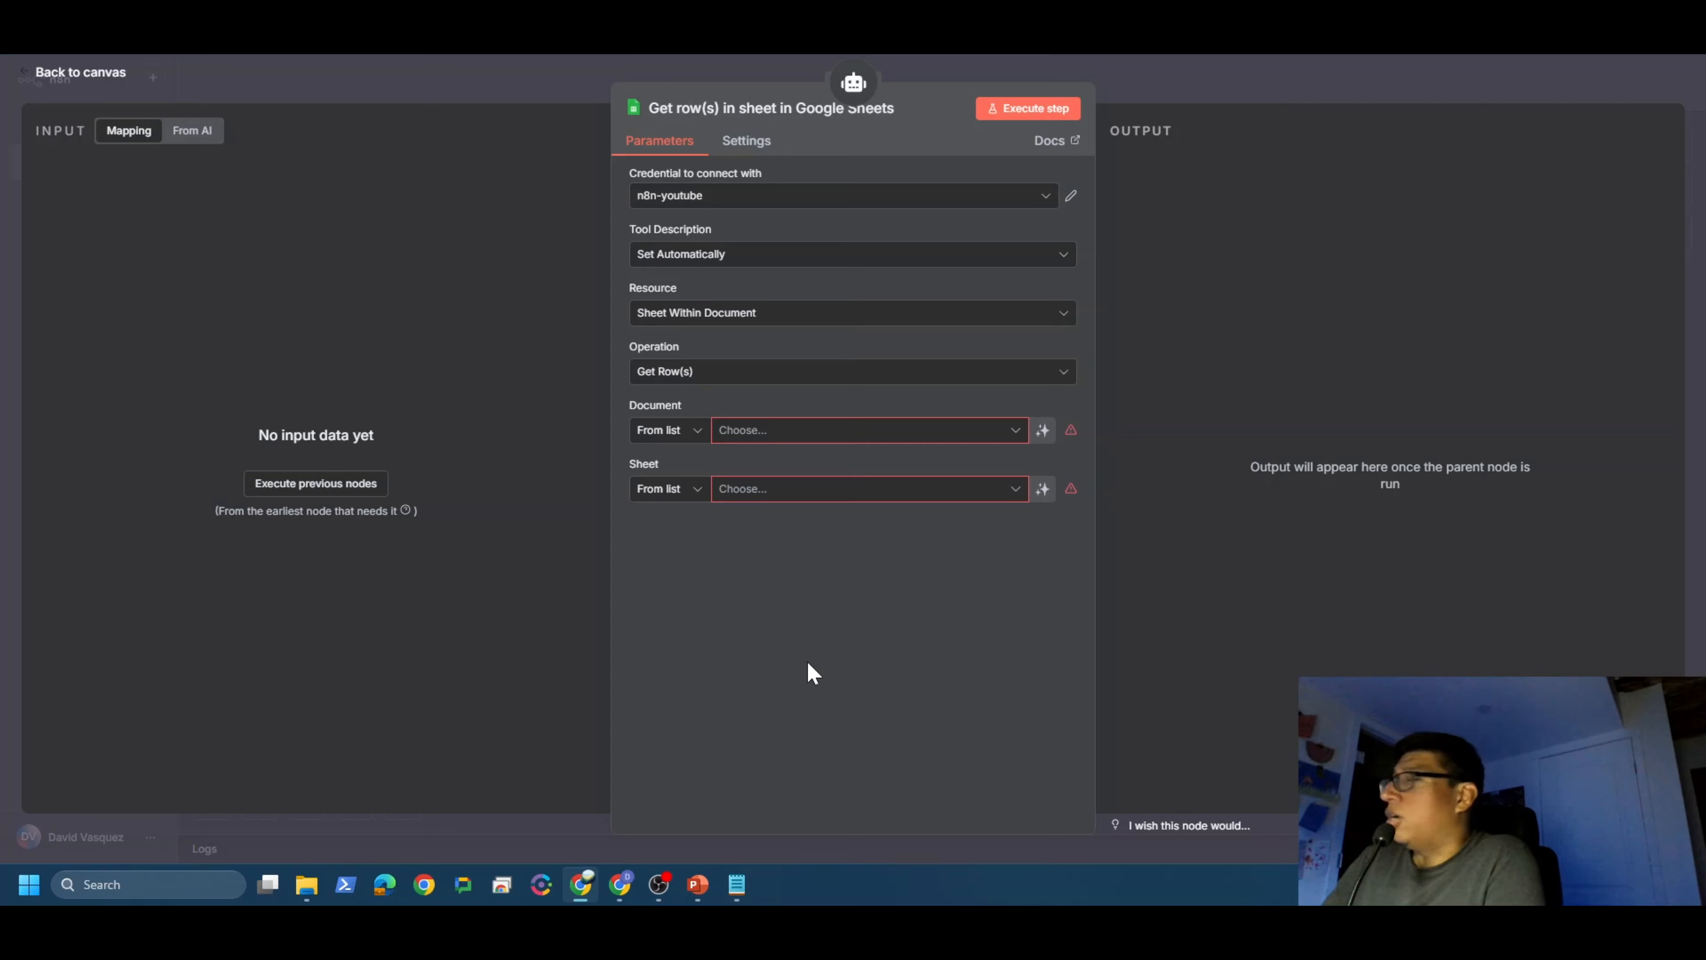
# Step: Go to the Google Cloud OAuth clients page showing the saved n8n-youtube web client
pyautogui.click(619, 885)
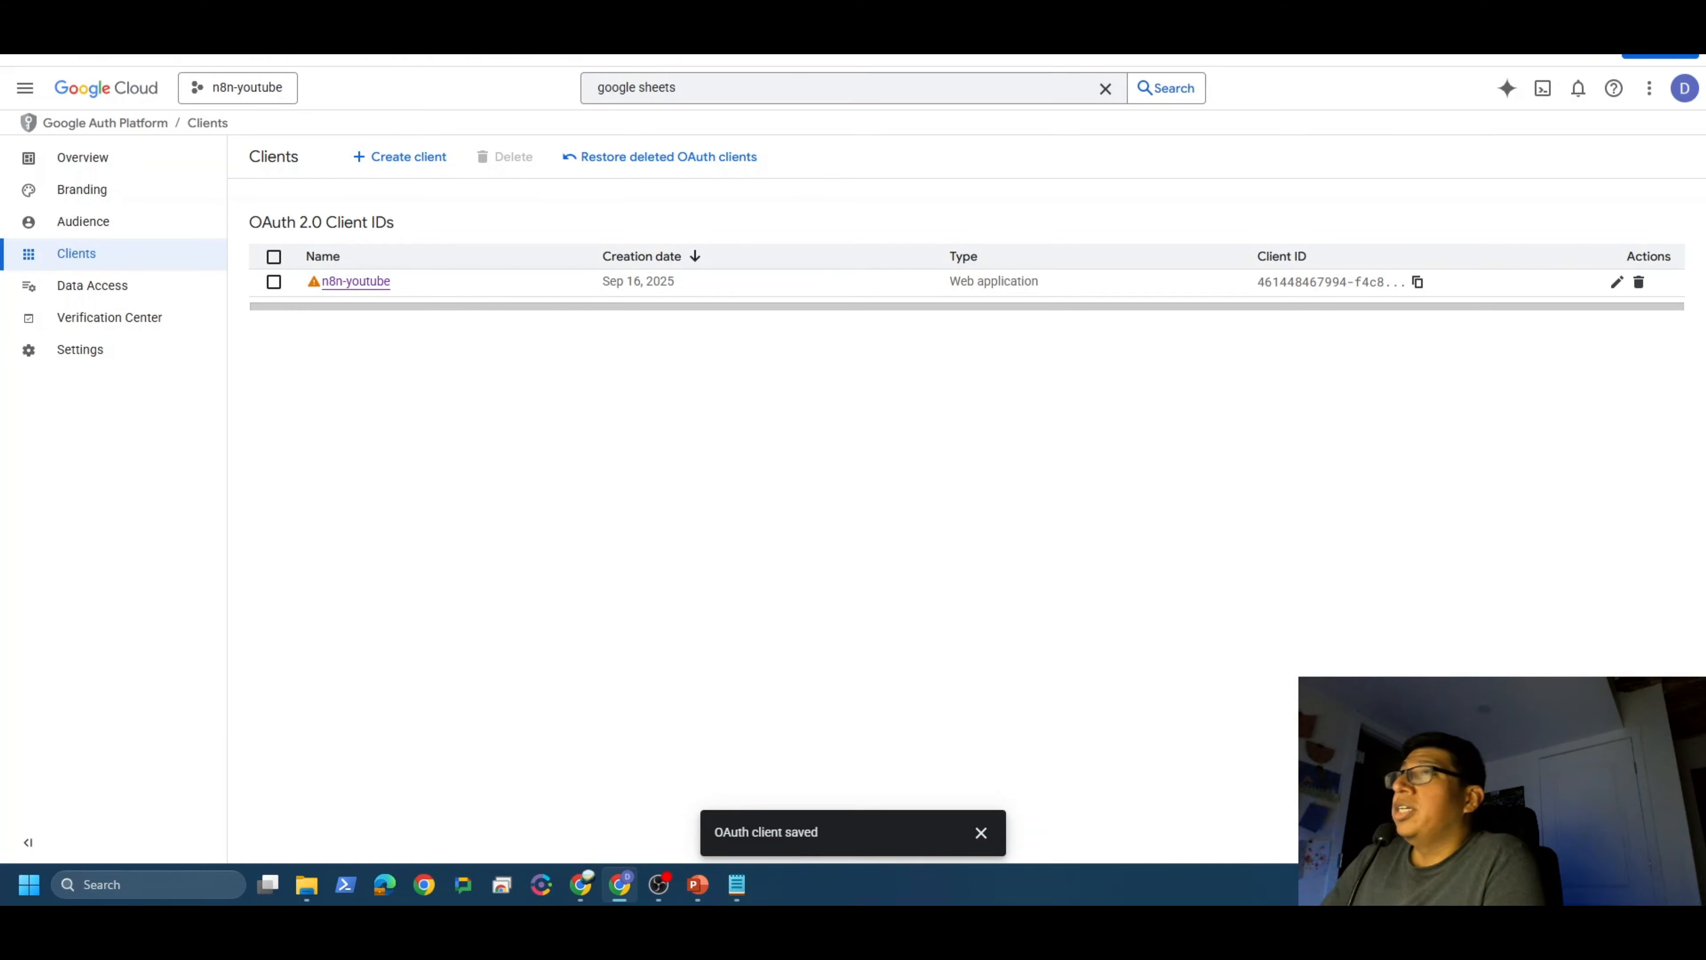
# Step: Open Google Drive in a new tab and create a blank spreadsheet named Post History
pyautogui.hotkey('ctrl', 't')
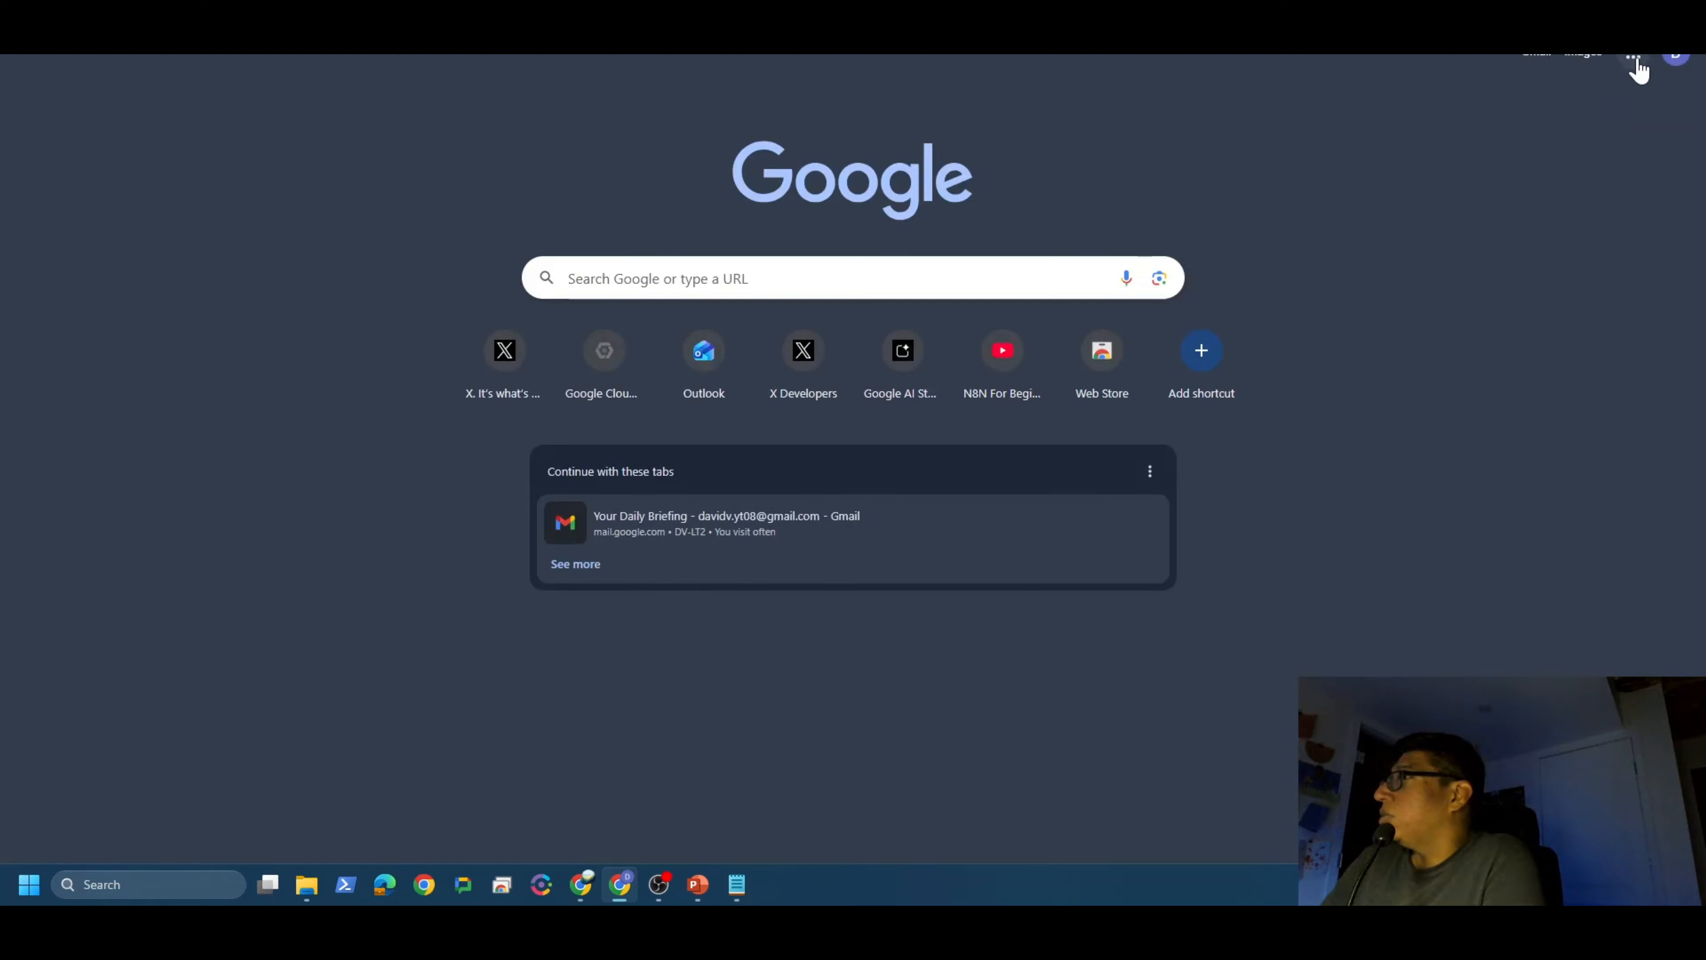
pyautogui.click(1634, 56)
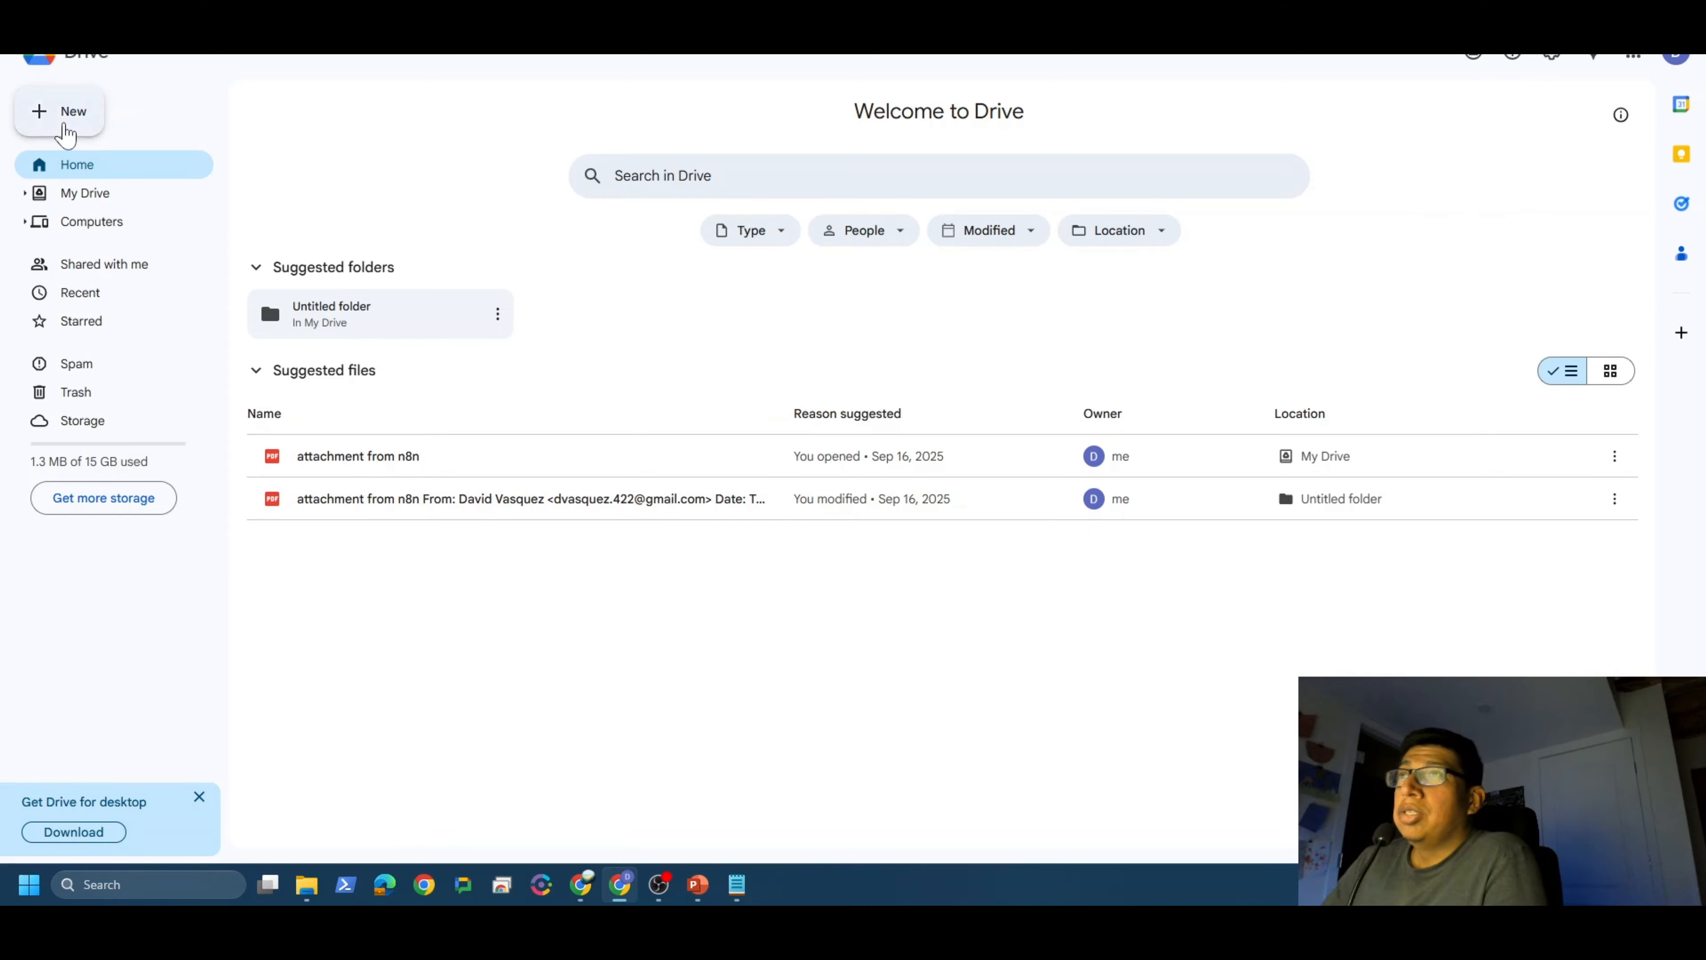
pyautogui.click(67, 125)
pyautogui.click(100, 250)
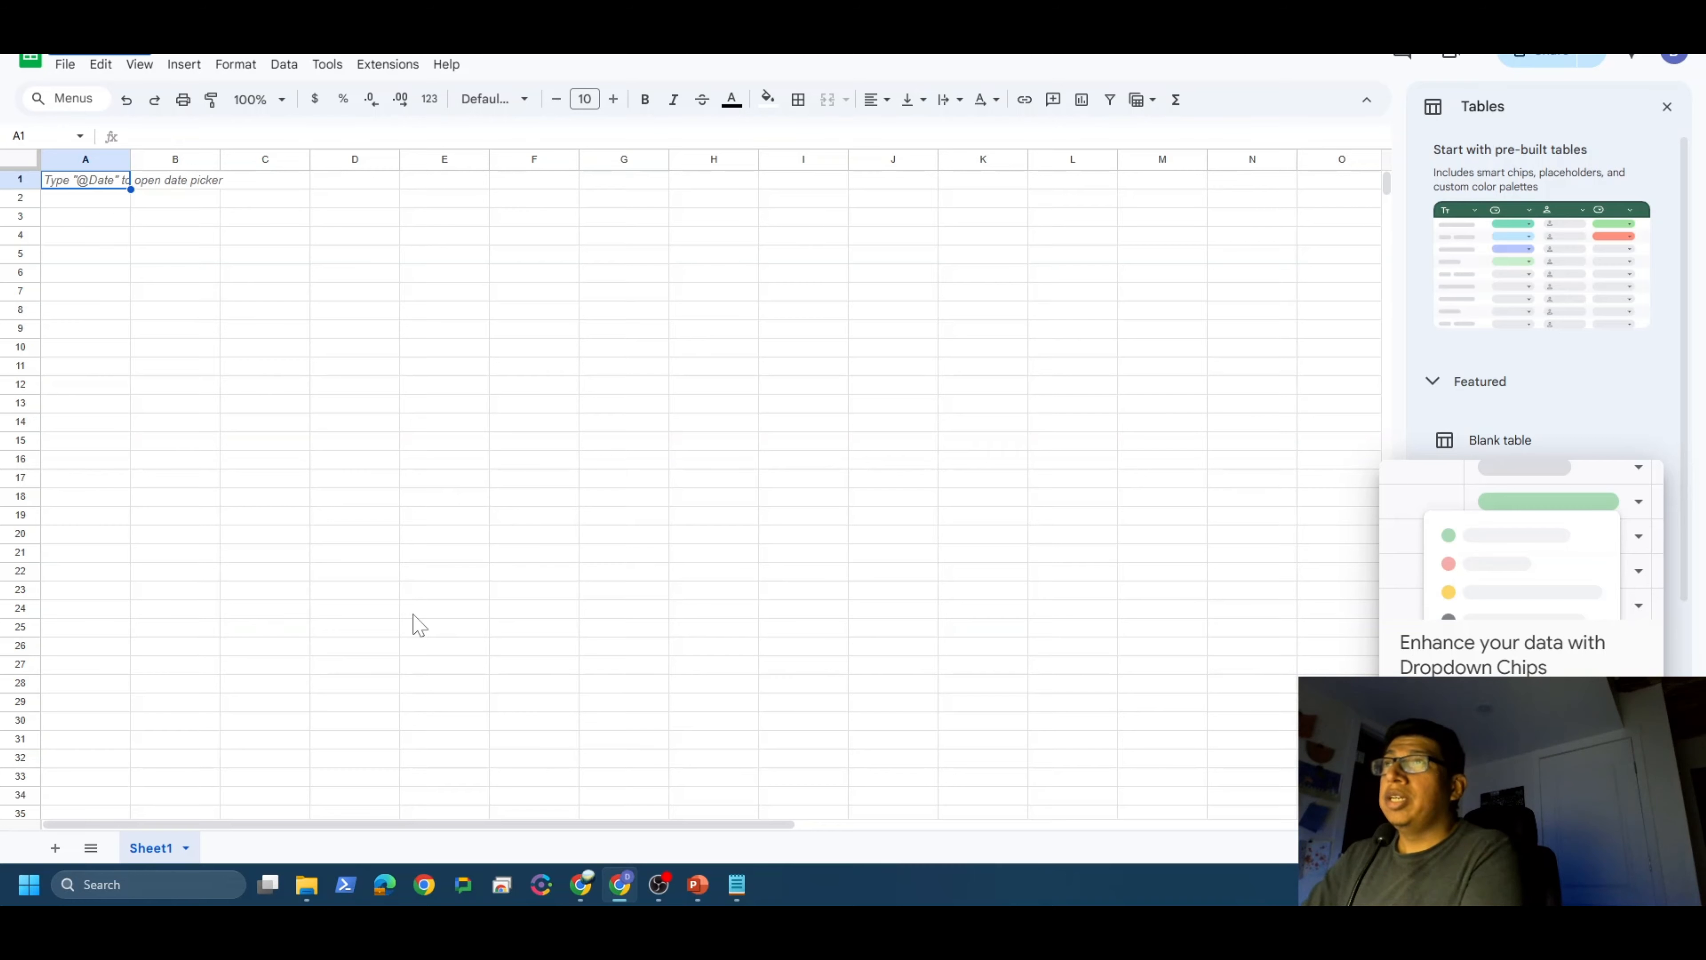
# Step: Rename the first sheet from Sheet1 to Tweets
pyautogui.rightClick(165, 872)
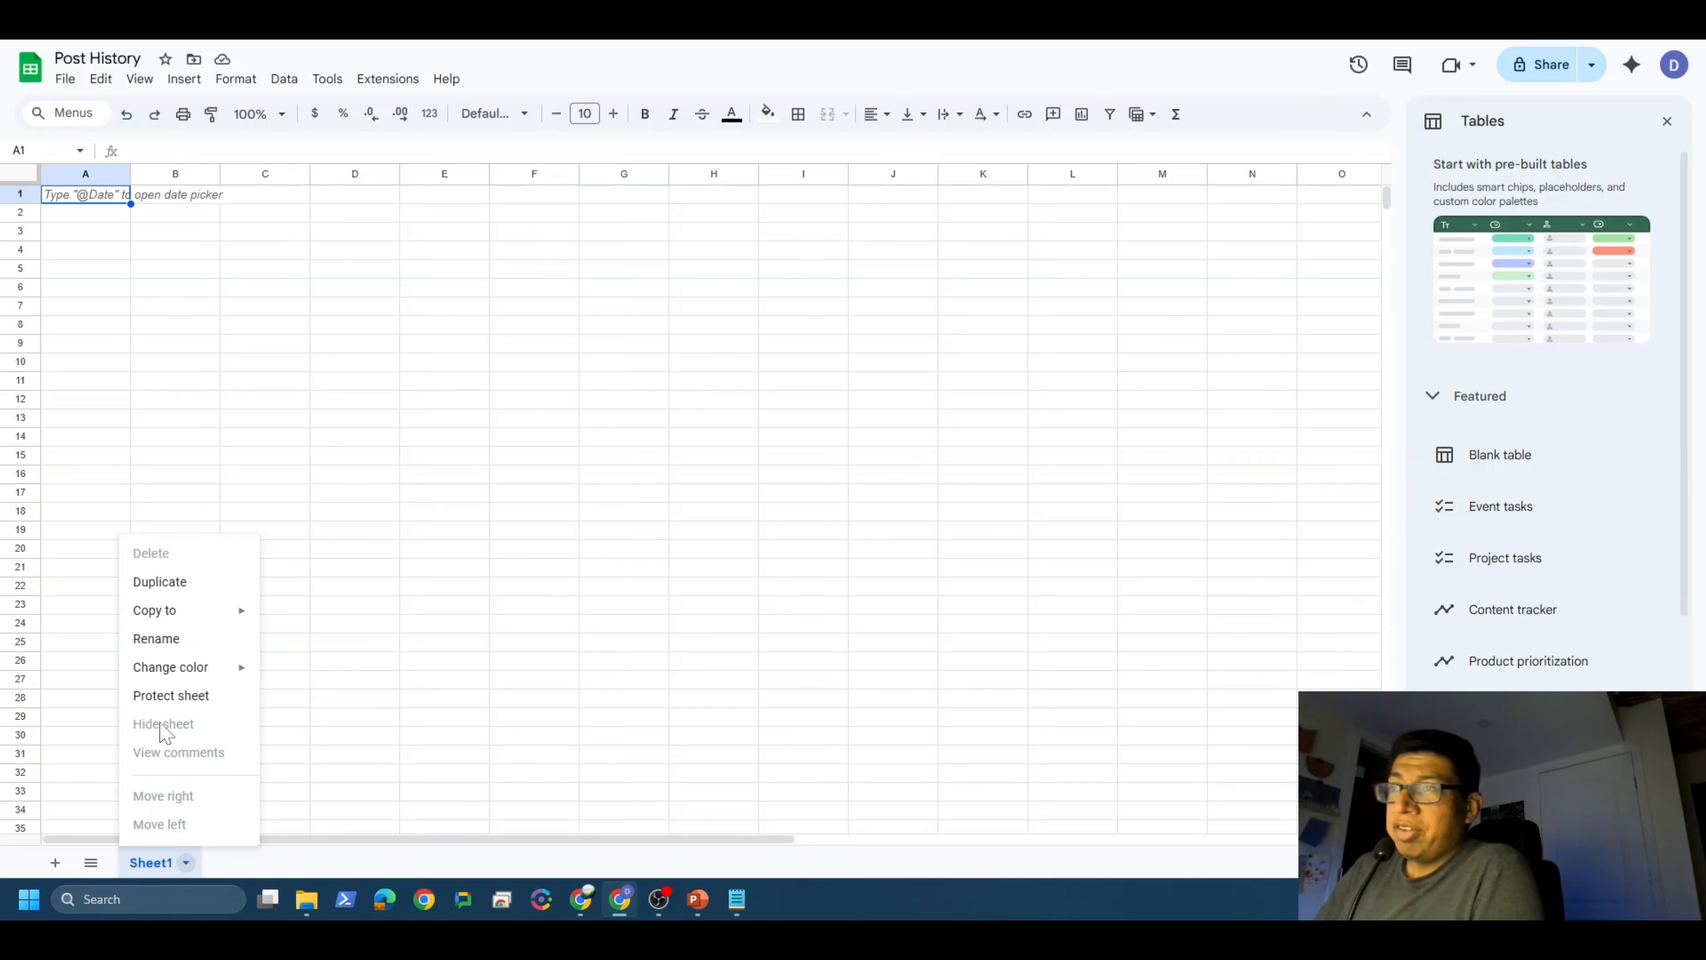
pyautogui.click(169, 647)
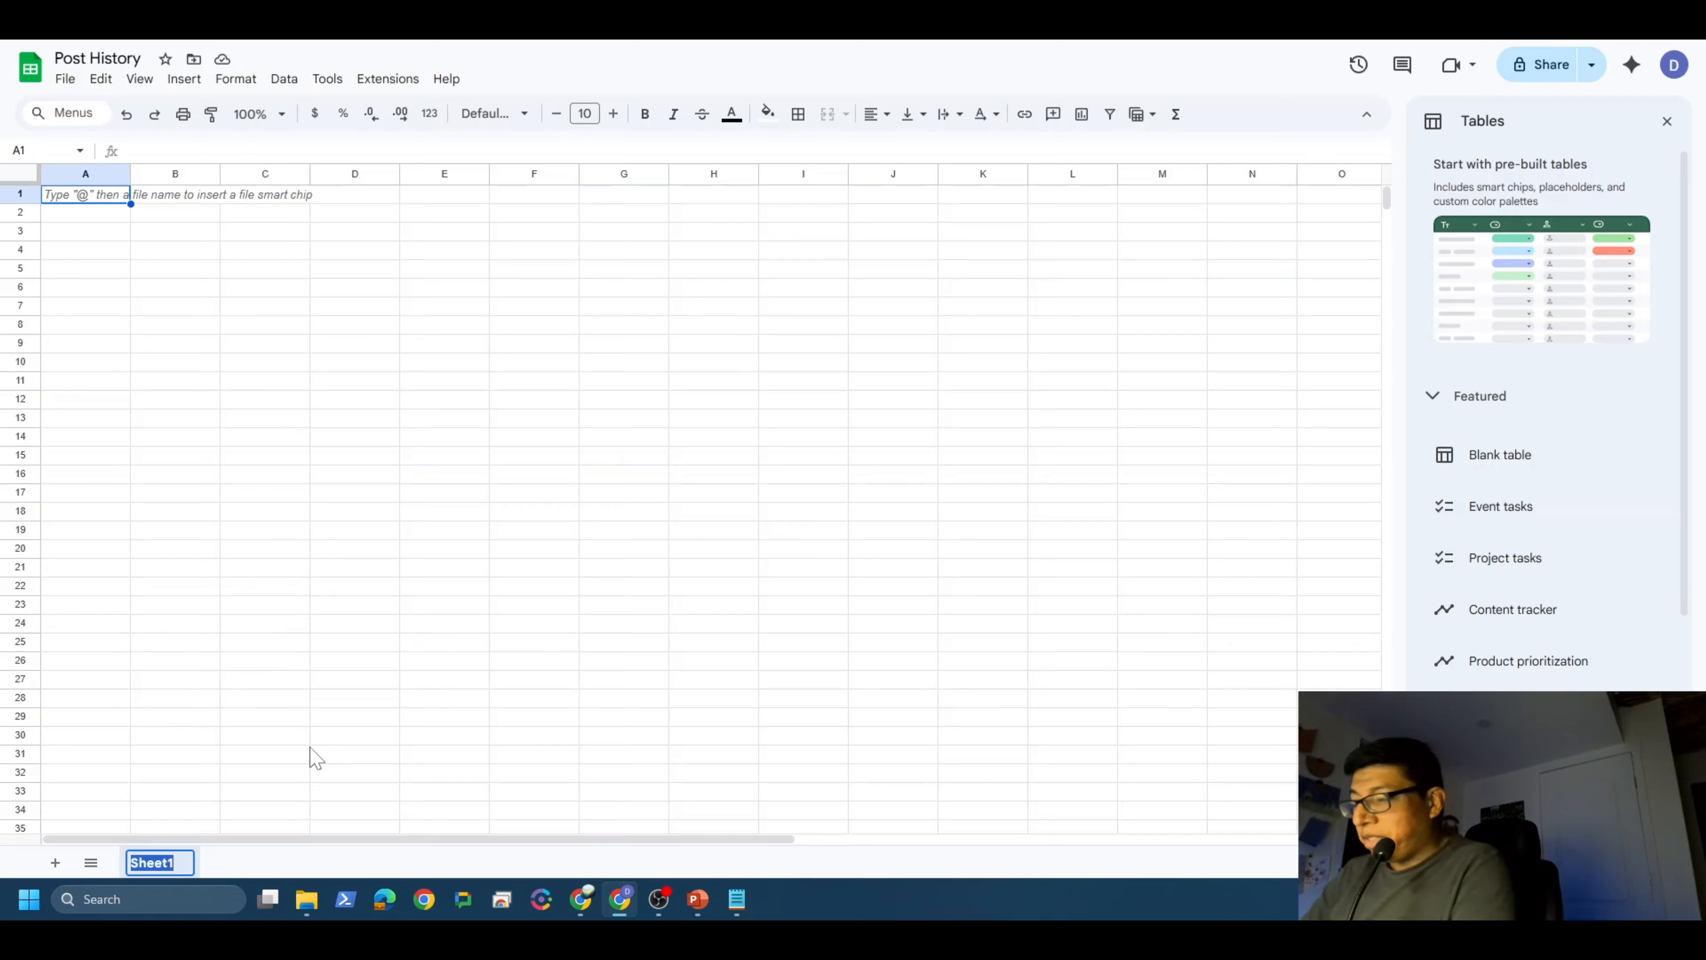
pyautogui.write('Tweets')
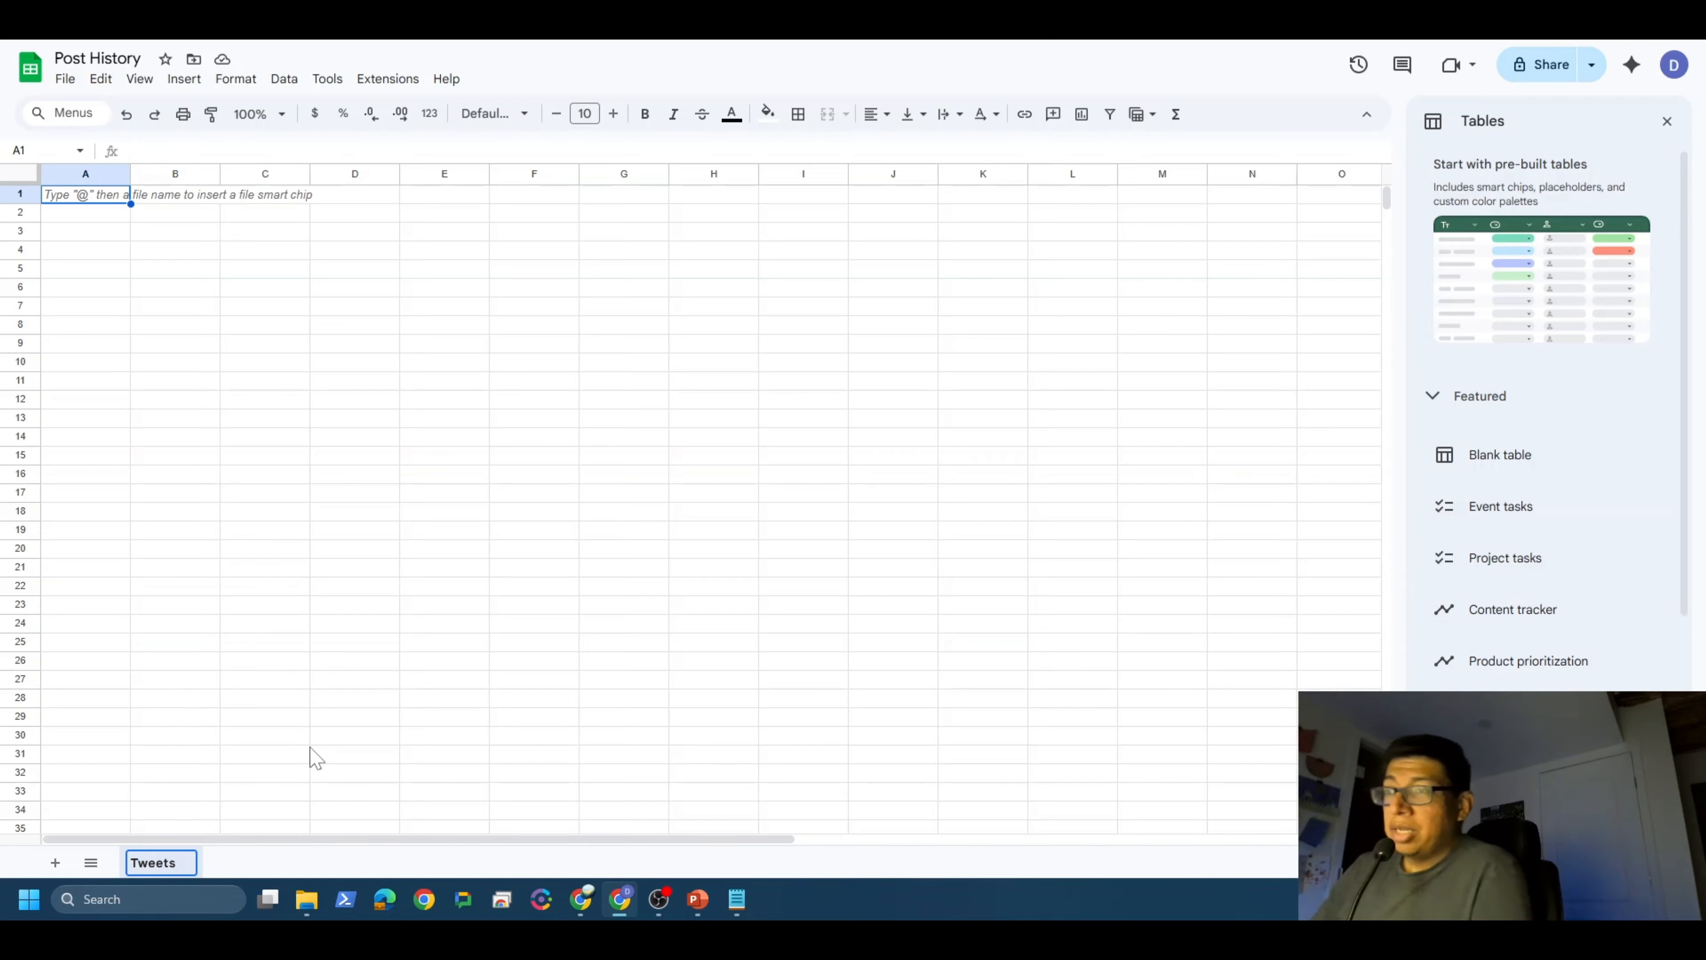
pyautogui.click(308, 755)
# Step: Enter the header Tweets in cell A1, widen column A, and return to Drive
pyautogui.click(98, 199)
pyautogui.press('Return')
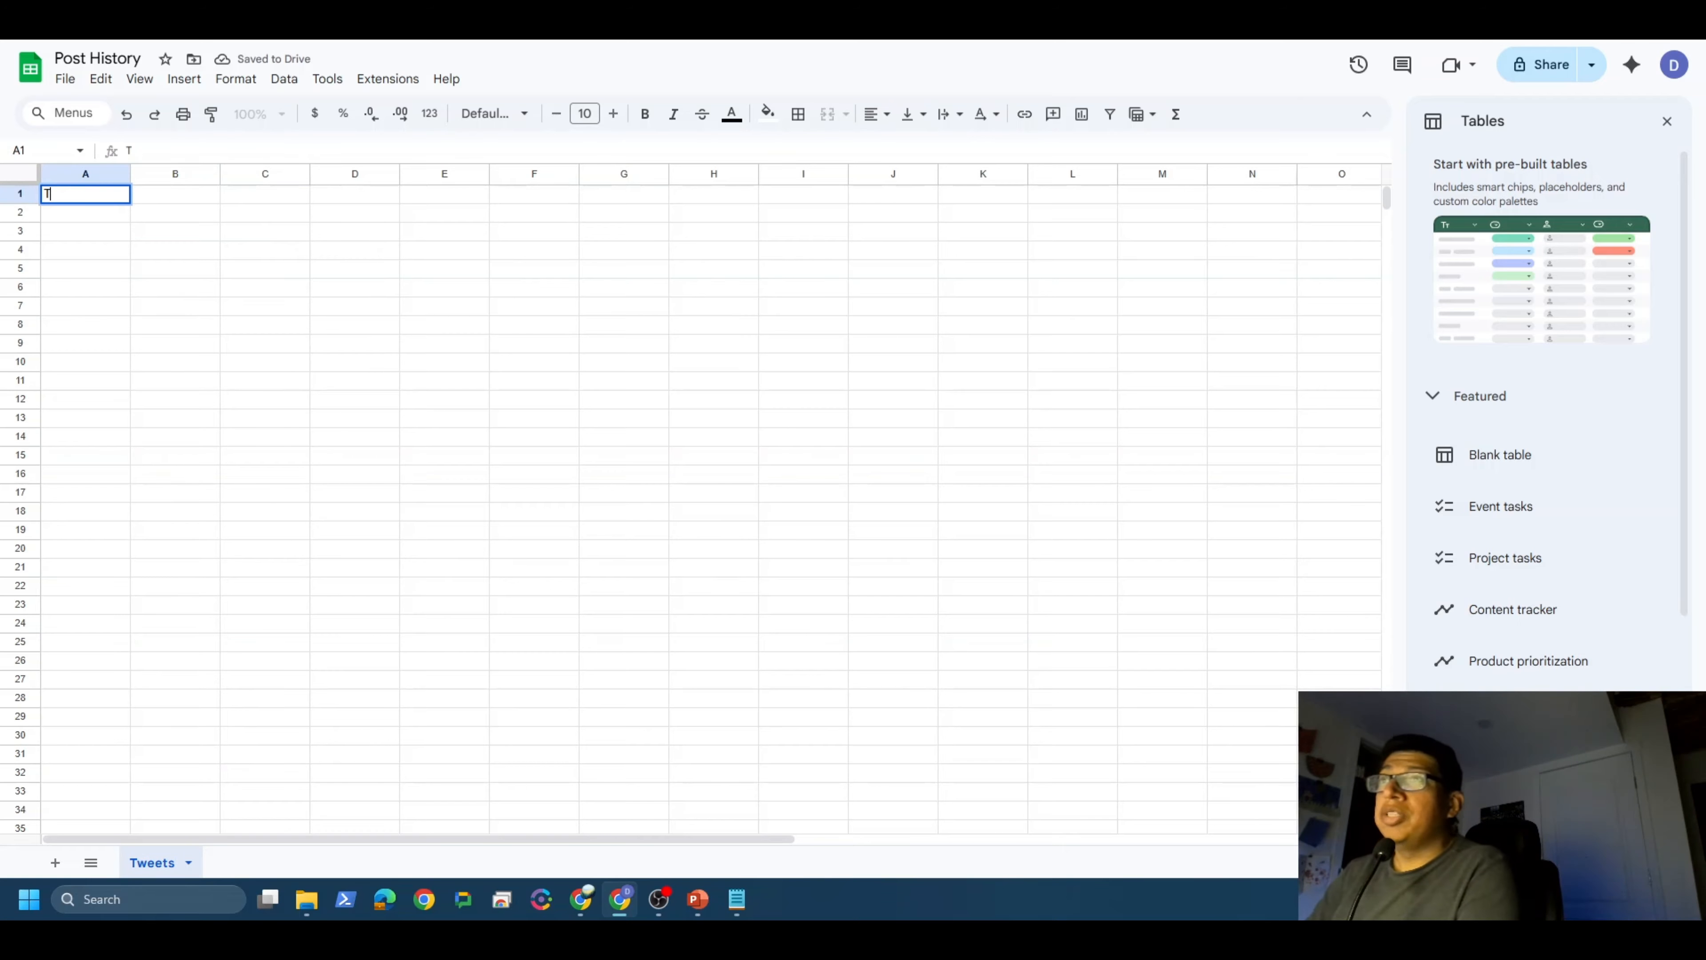
pyautogui.write('Tweets')
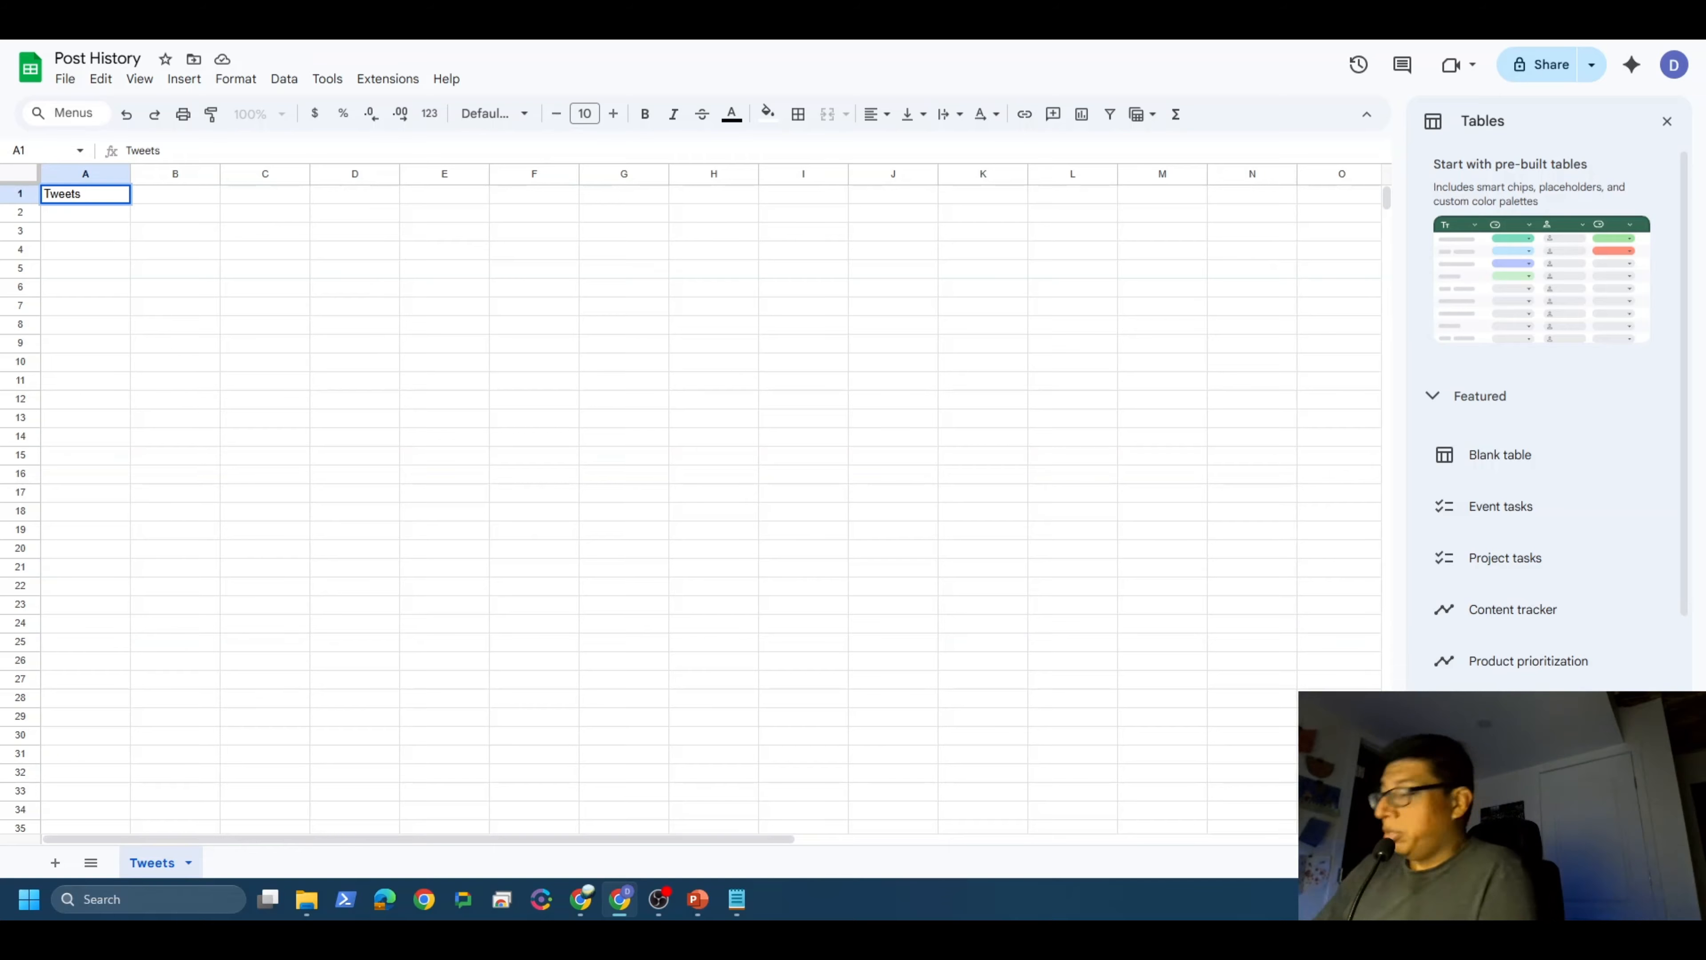
pyautogui.click(368, 310)
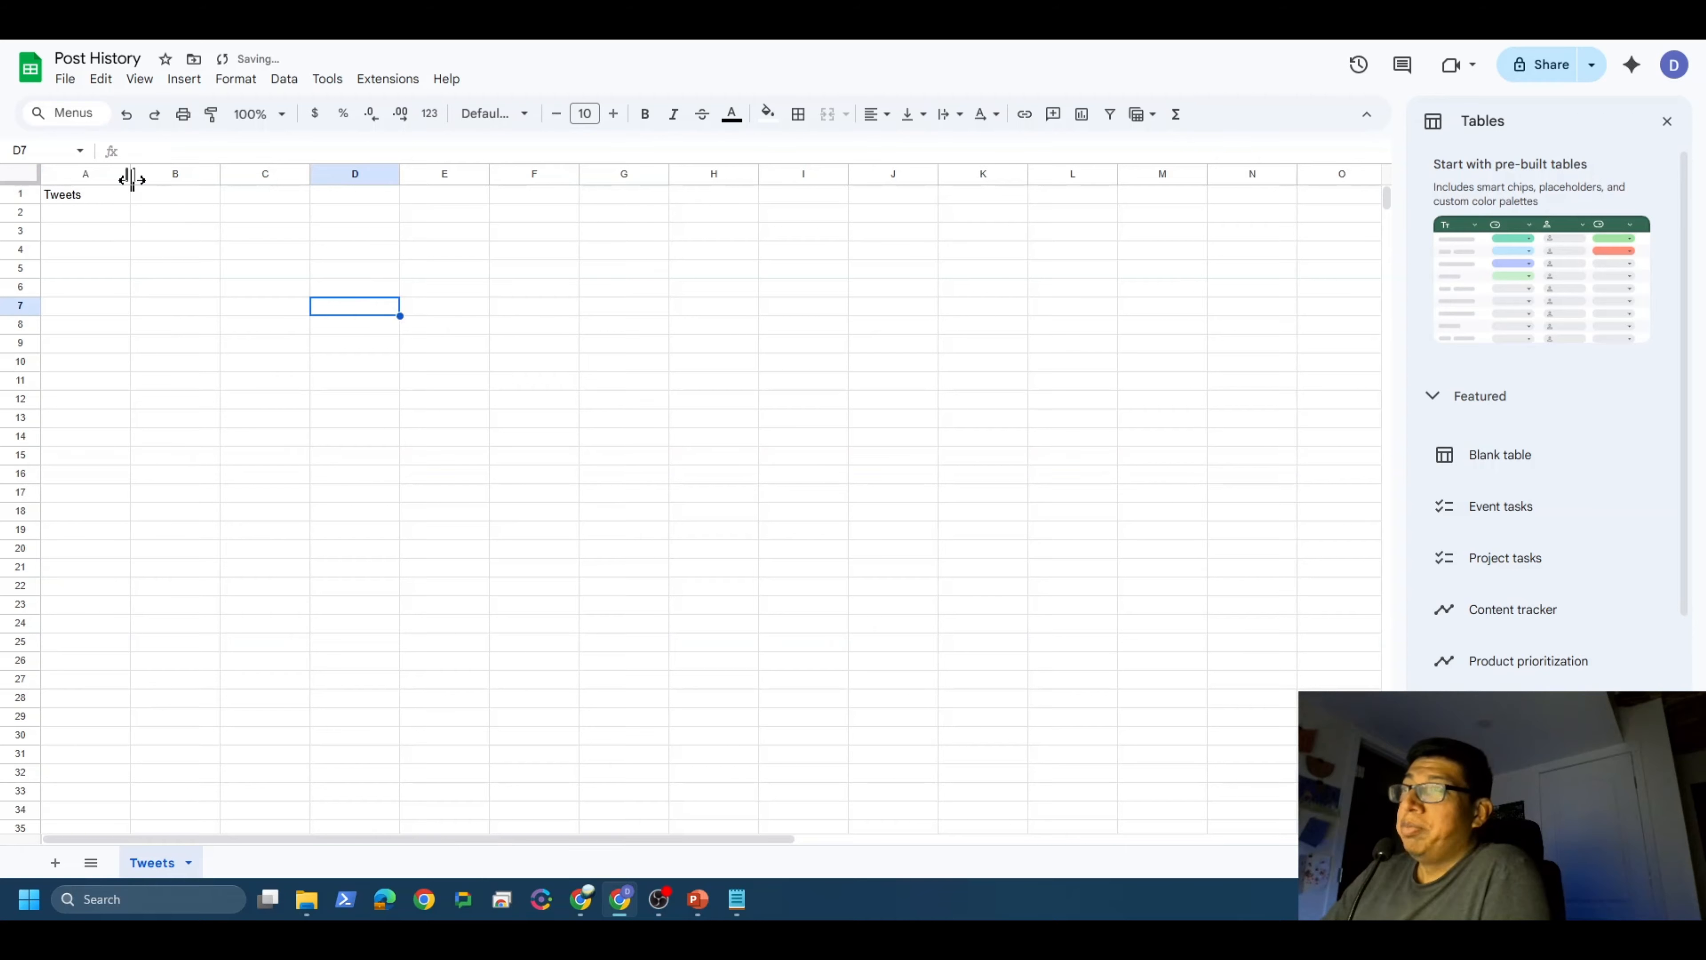
pyautogui.moveTo(130, 174); pyautogui.dragTo(295, 176)
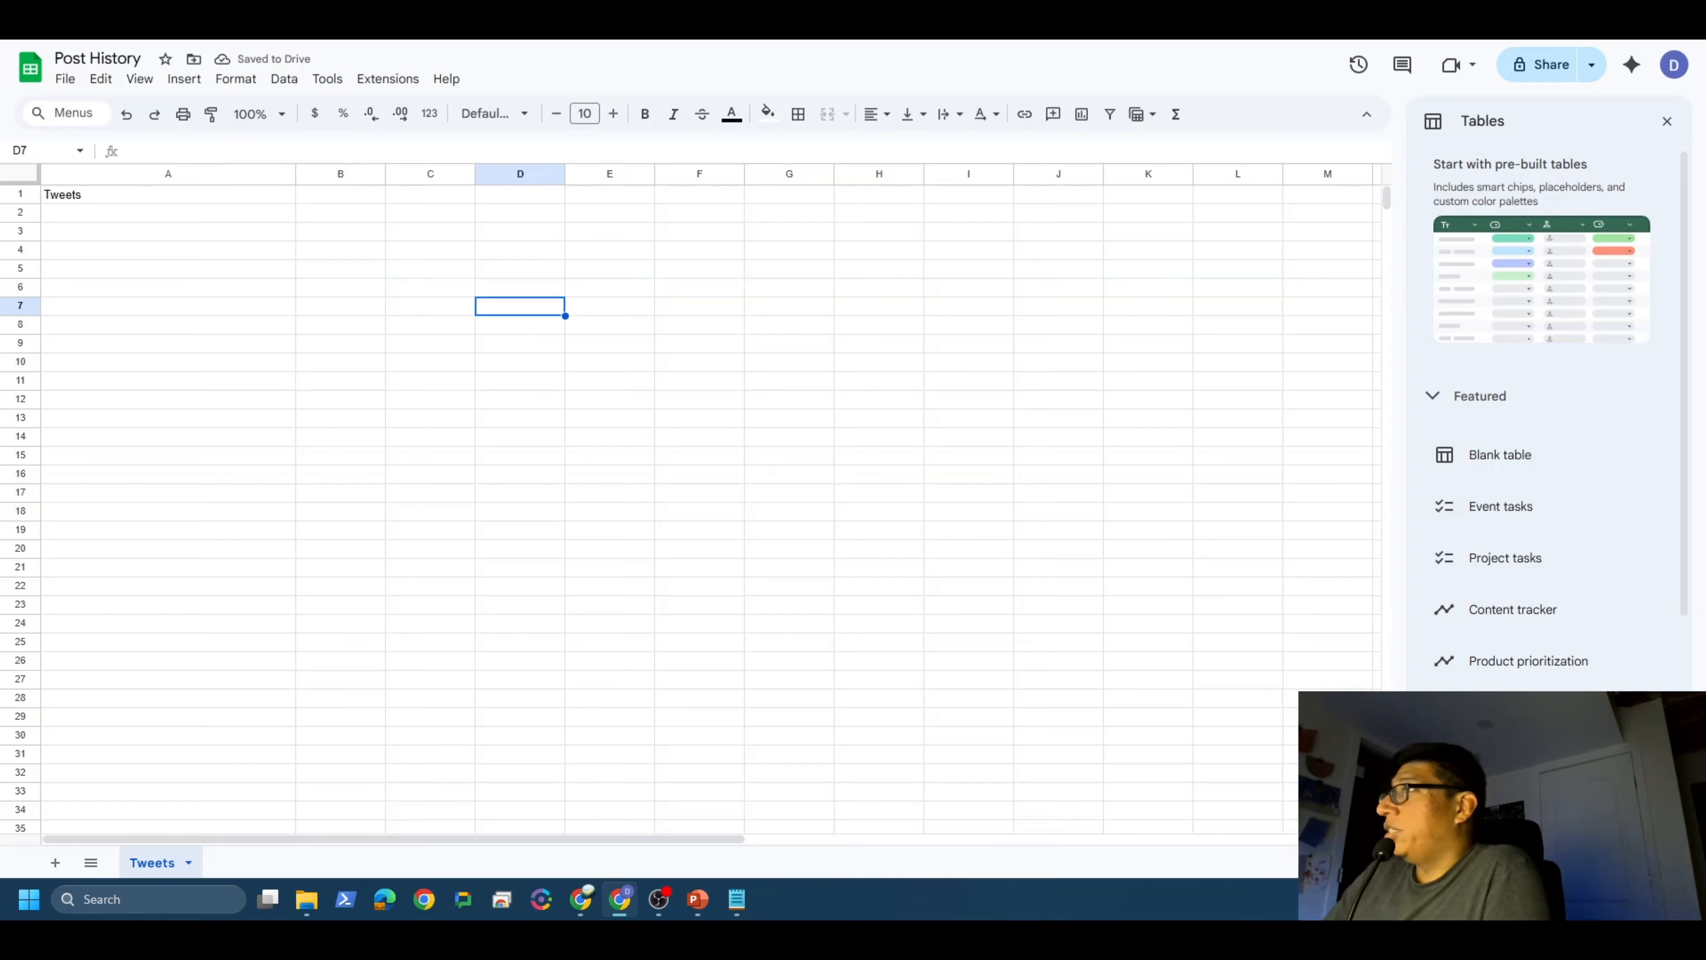
pyautogui.click(403, 20)
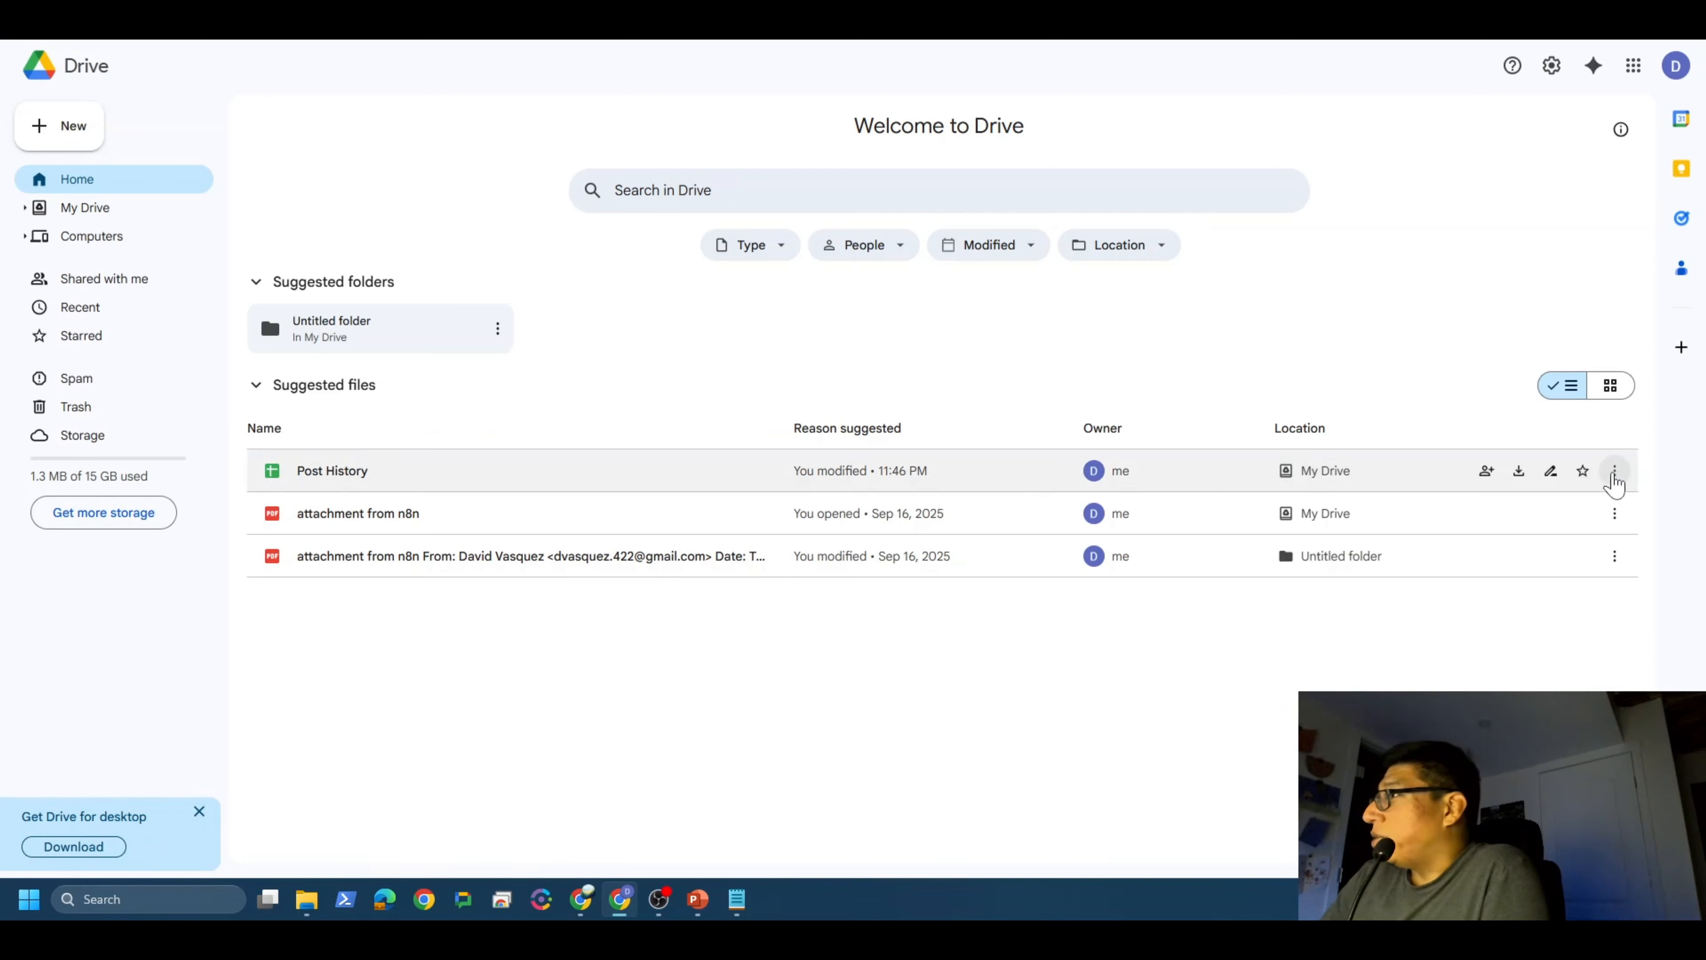
# Step: Share Post History so anyone with the link can view it, then return to n8n
pyautogui.click(1613, 477)
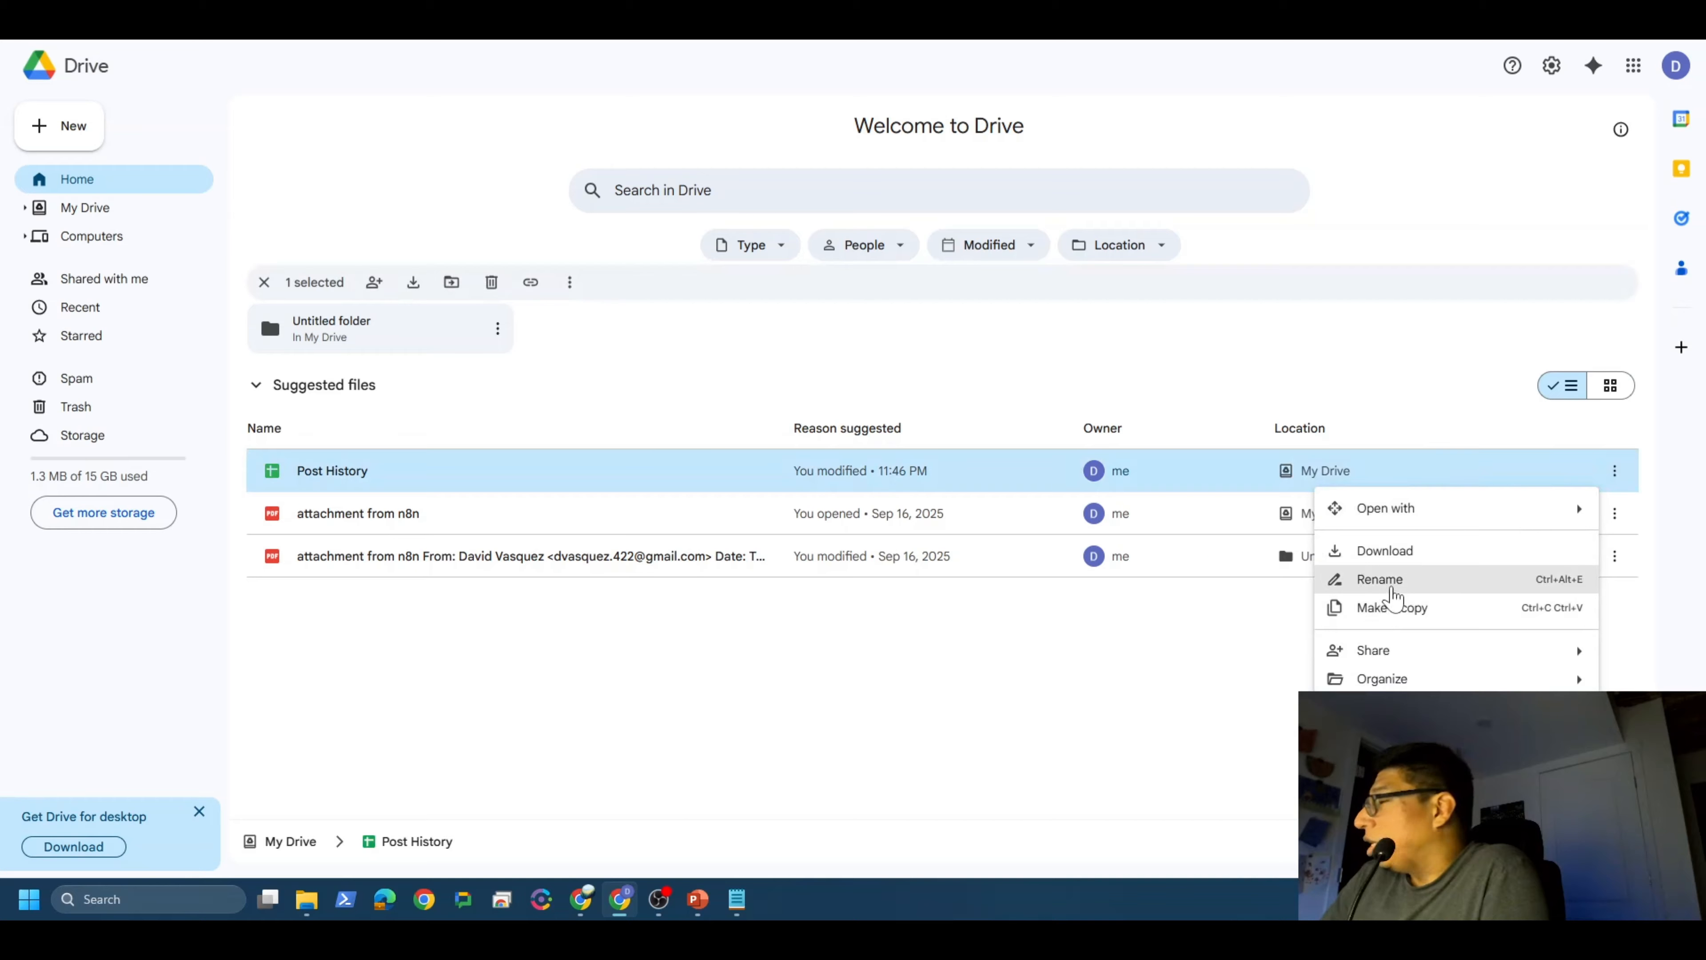
pyautogui.moveTo(1388, 652)
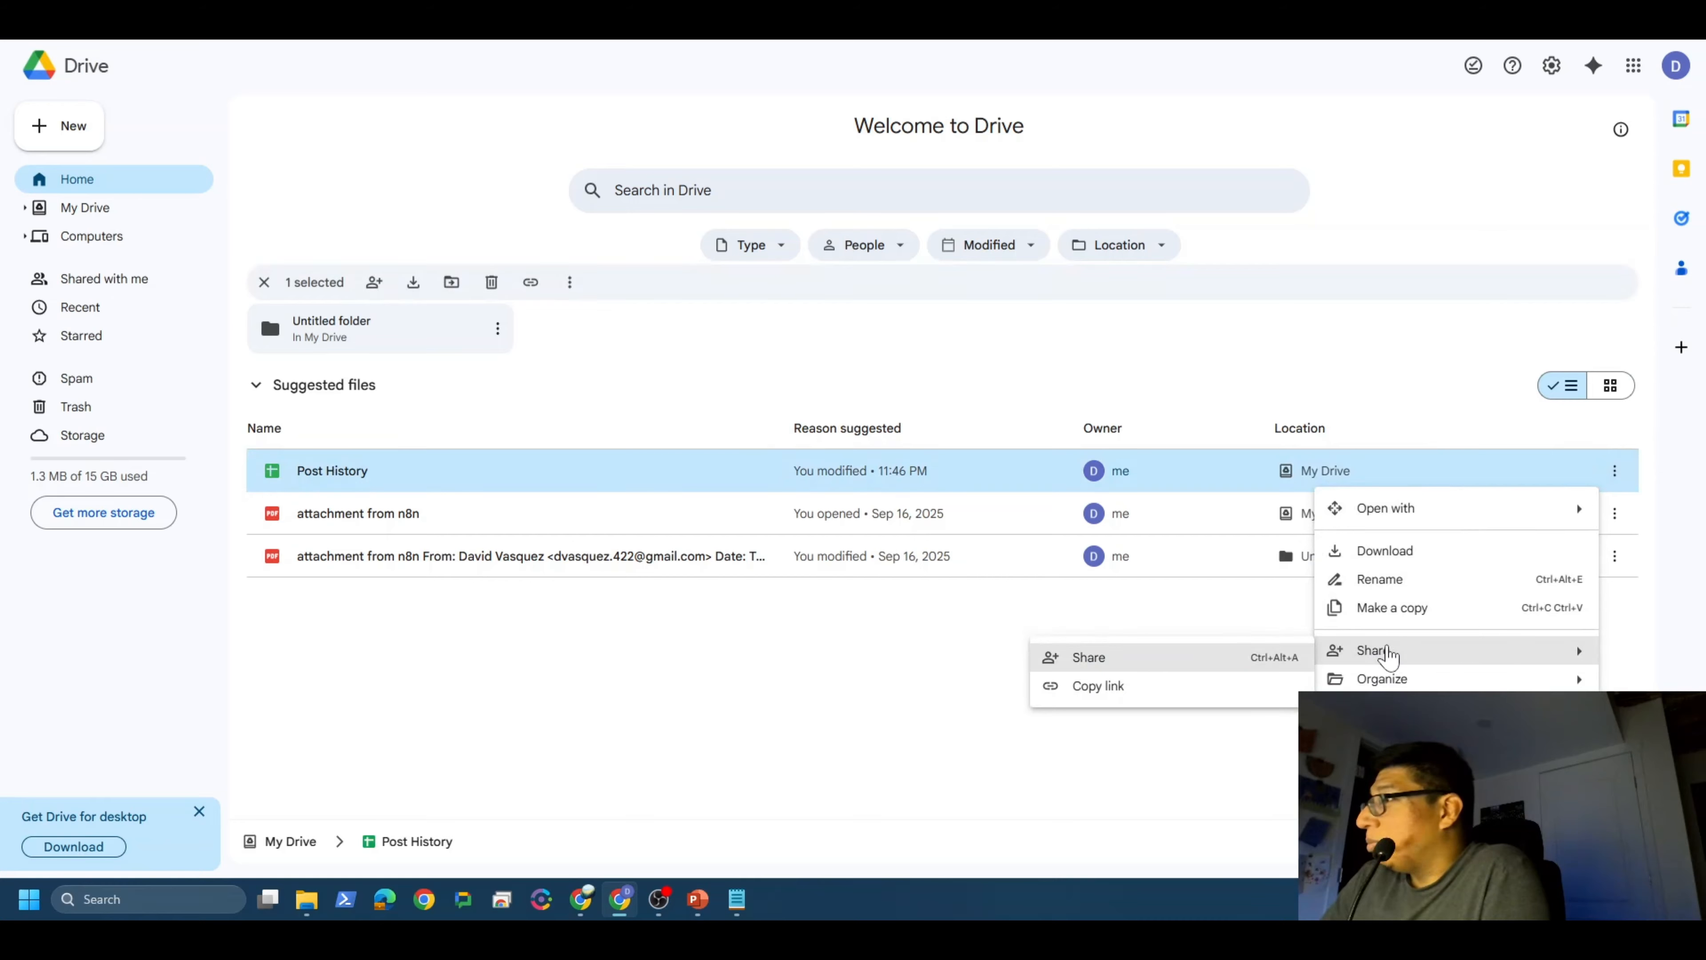
pyautogui.click(1089, 657)
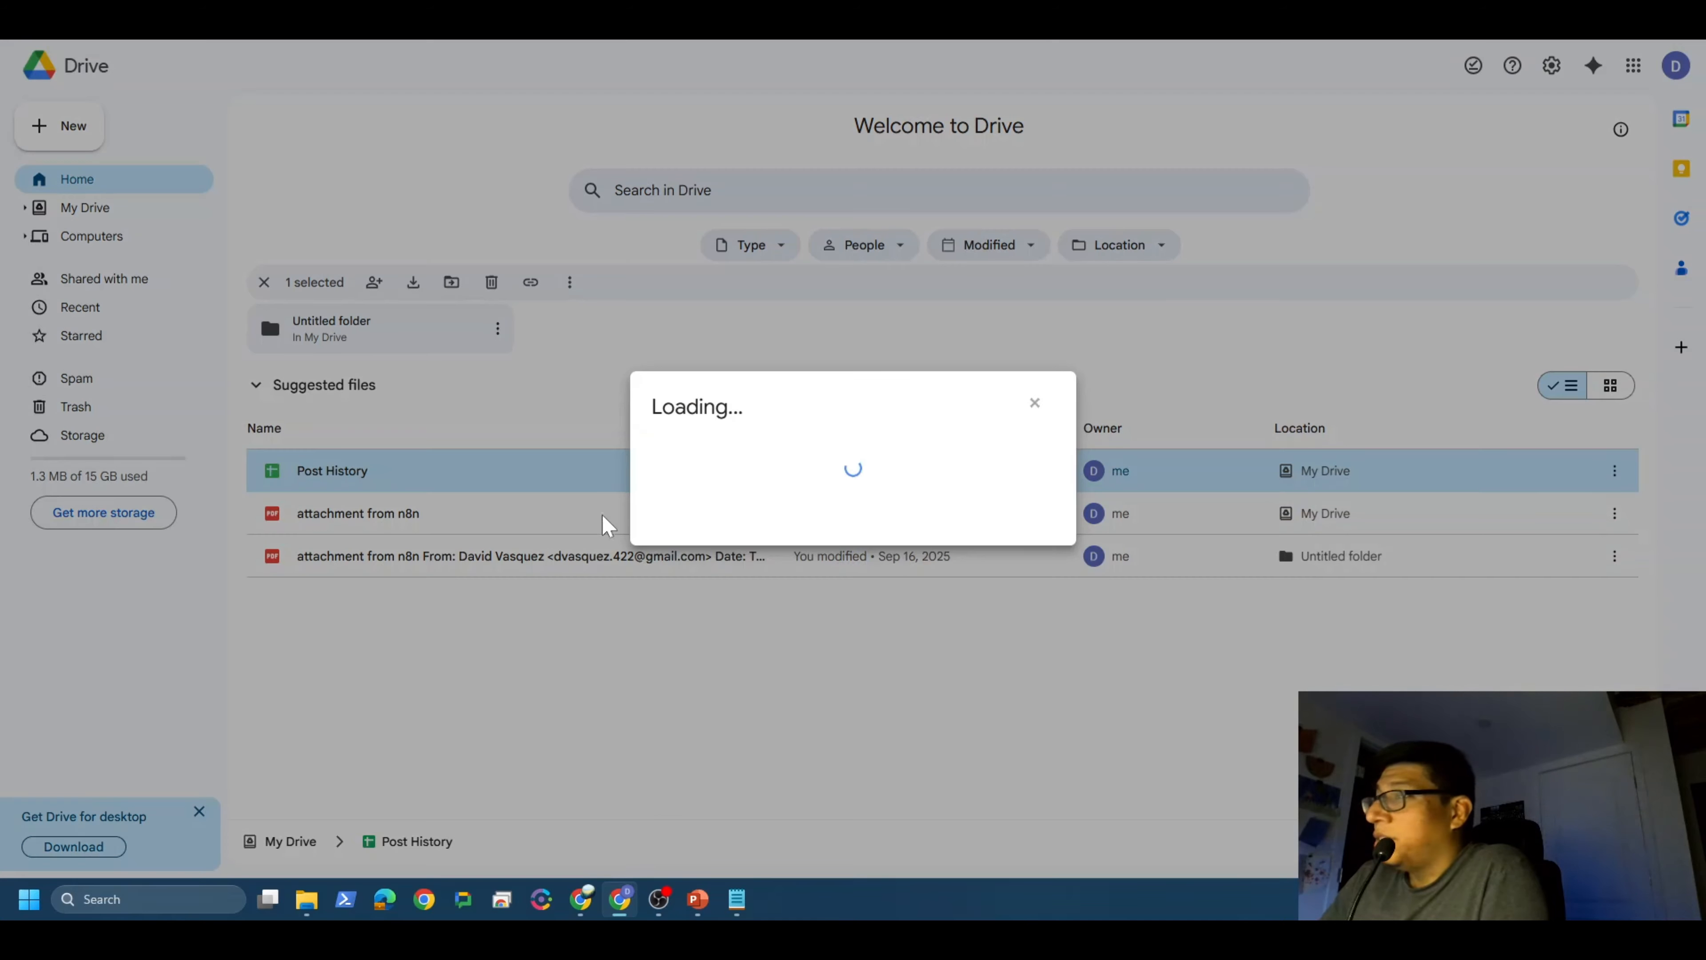
pyautogui.click(746, 533)
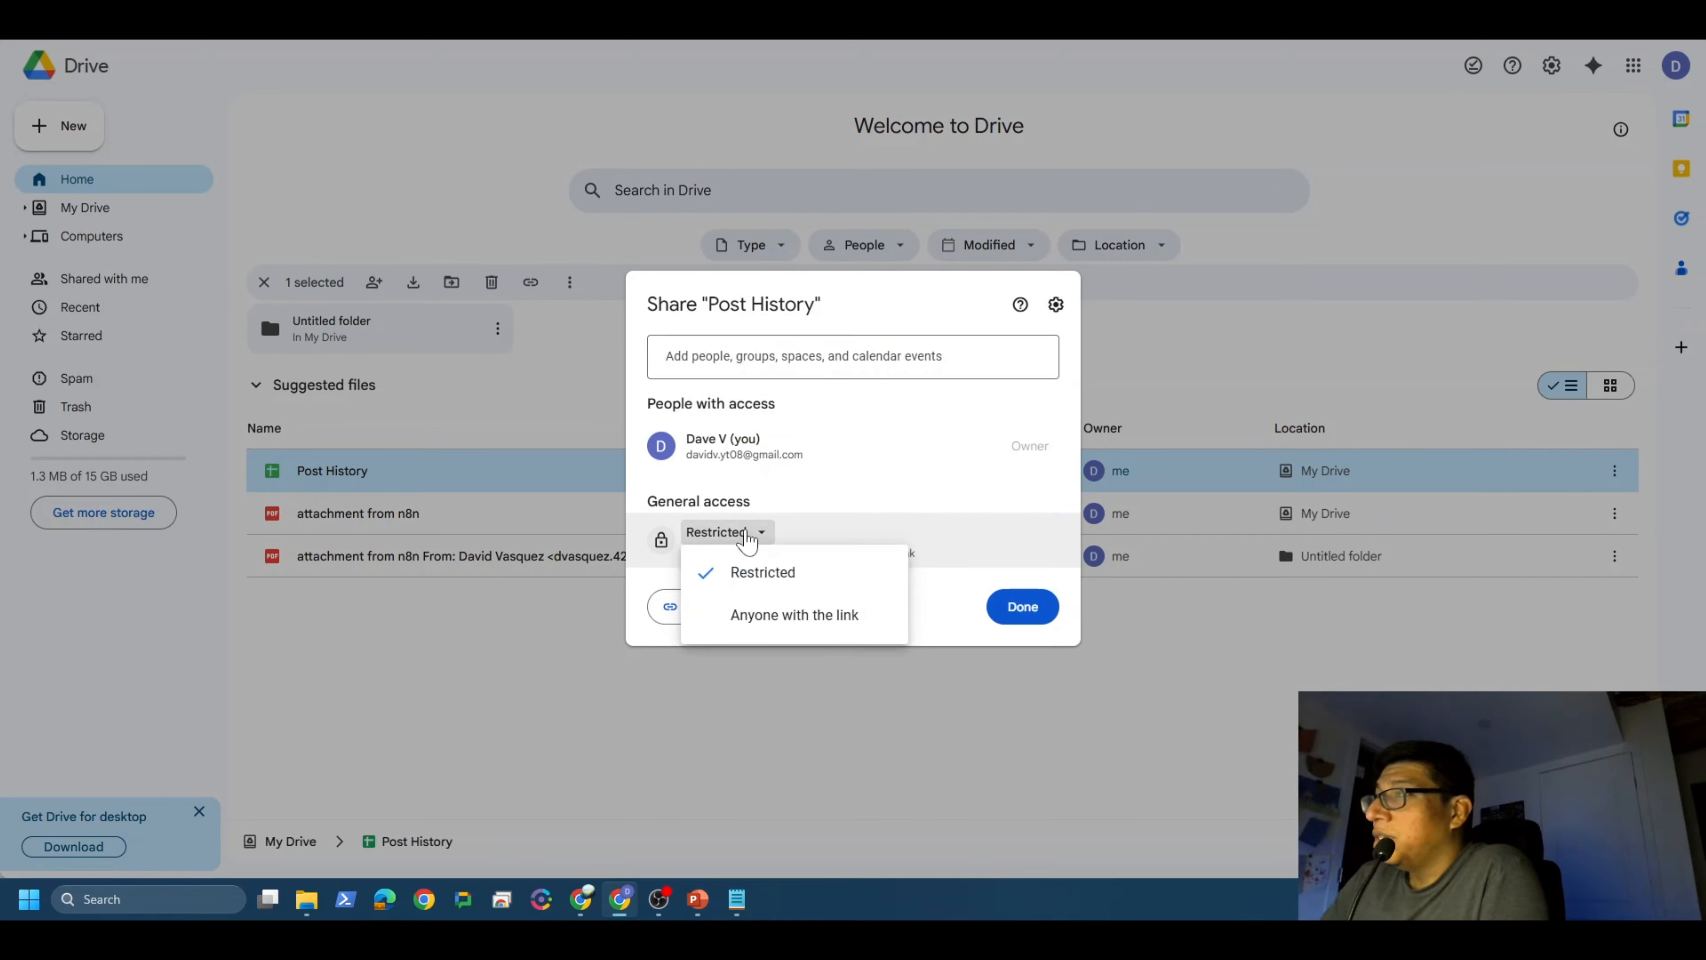
pyautogui.click(773, 615)
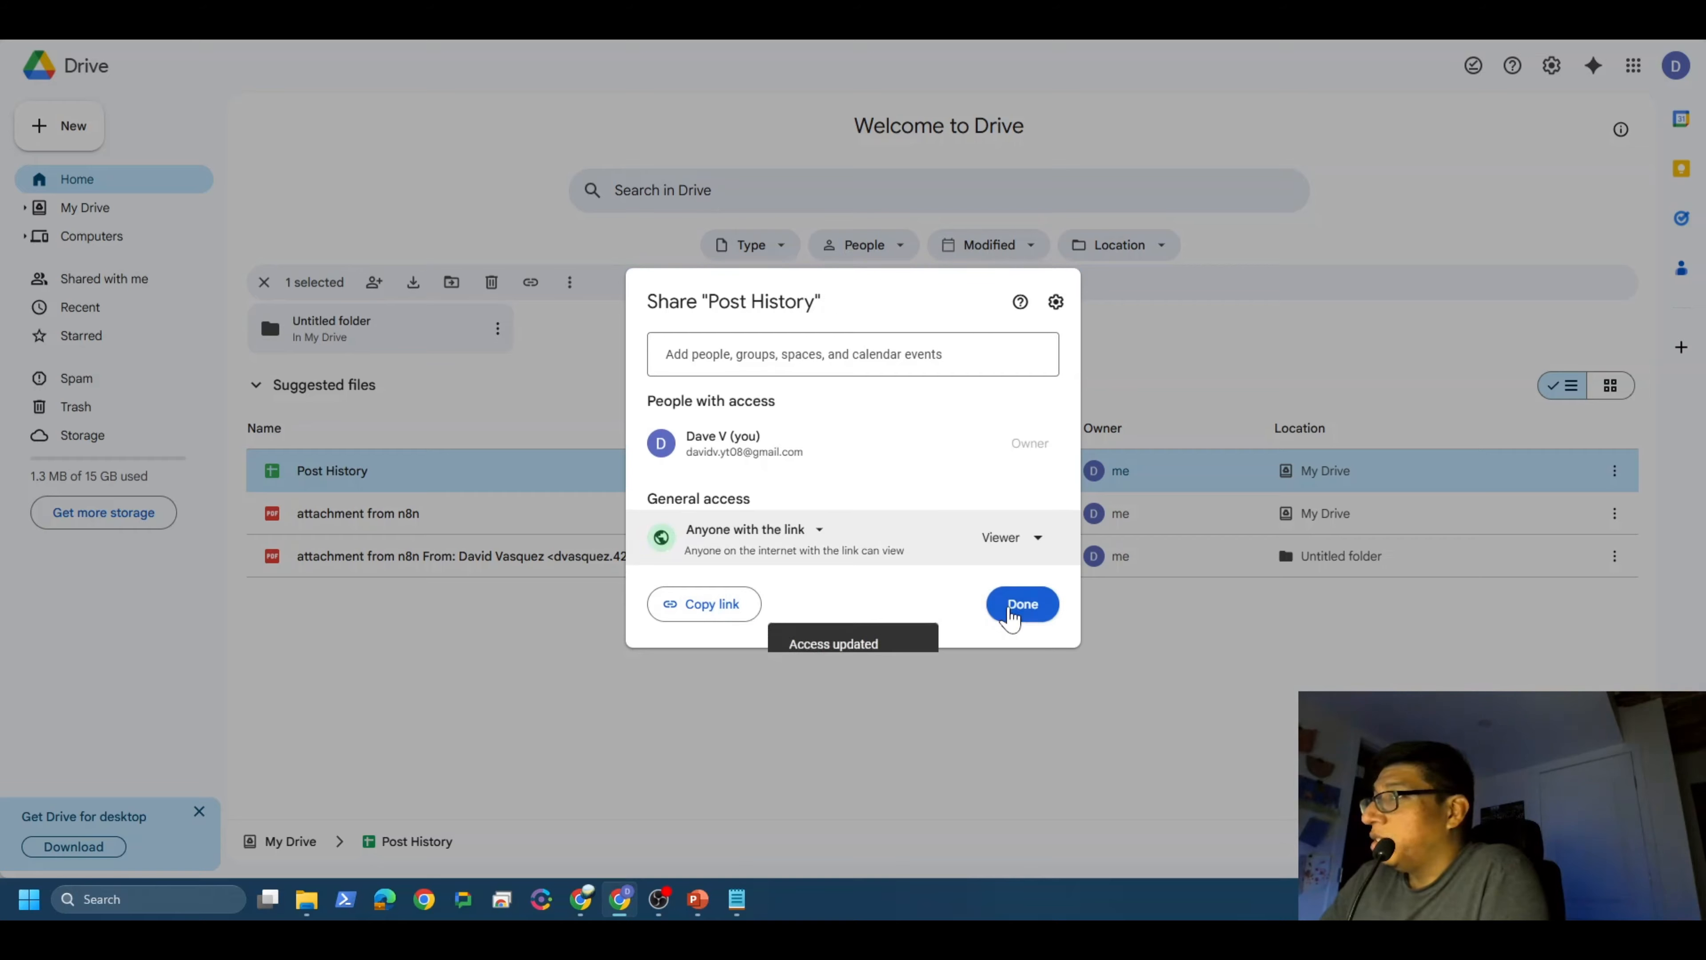
pyautogui.click(1021, 604)
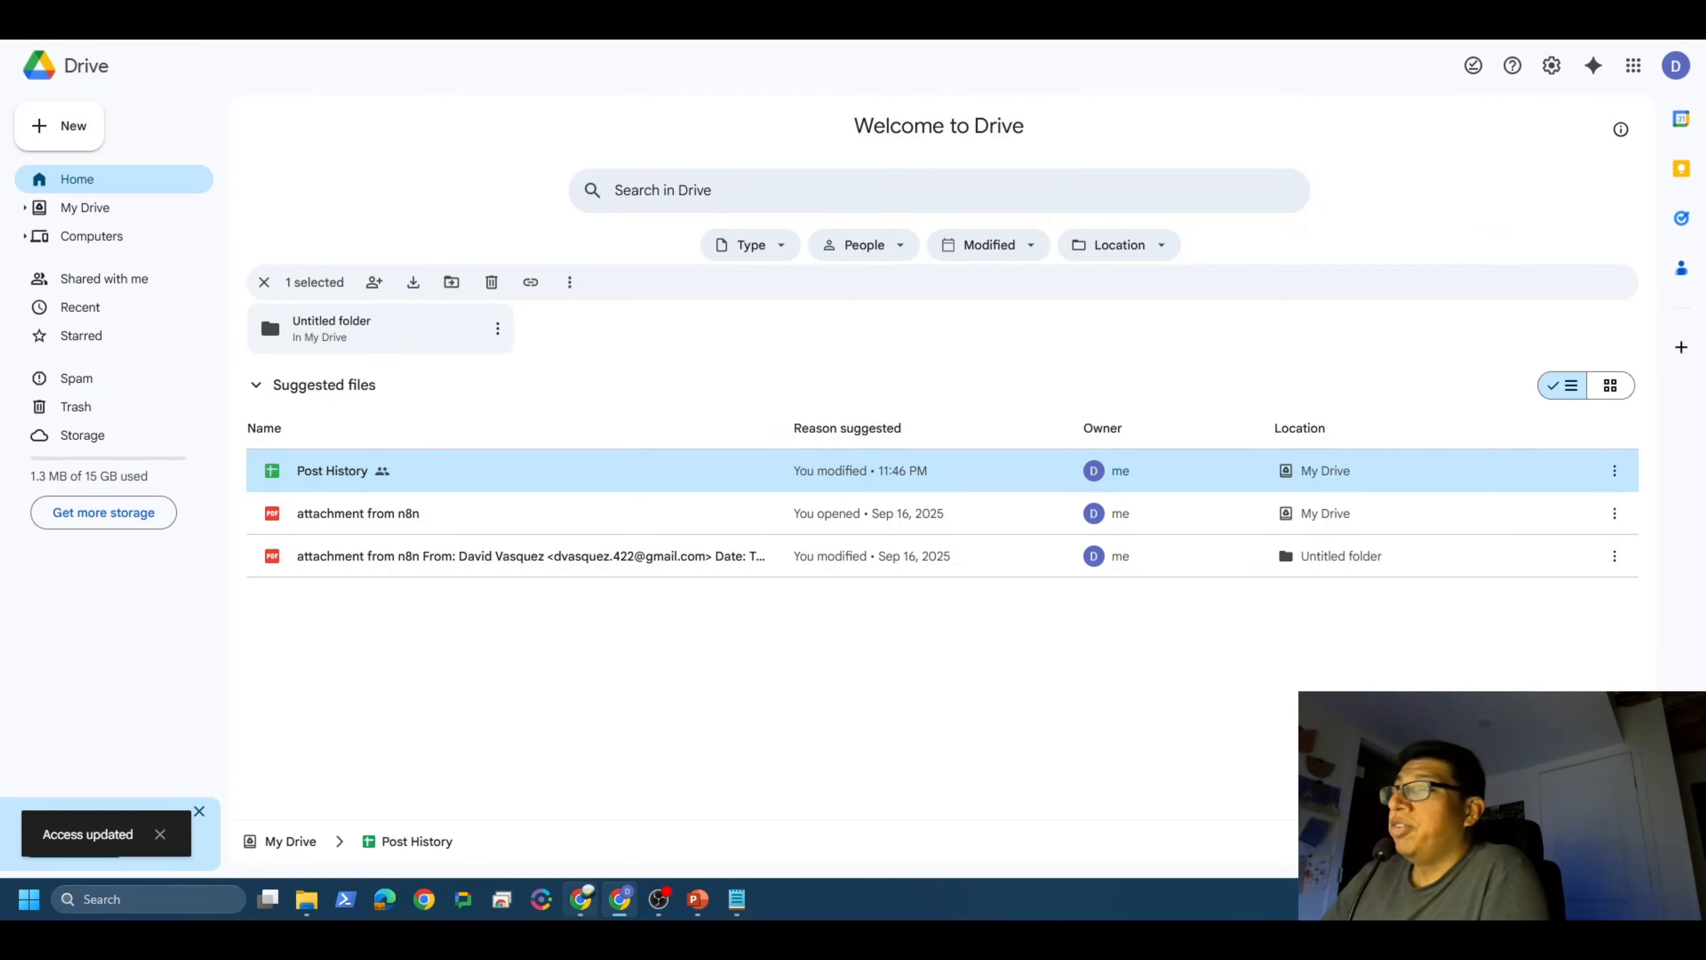
pyautogui.click(581, 908)
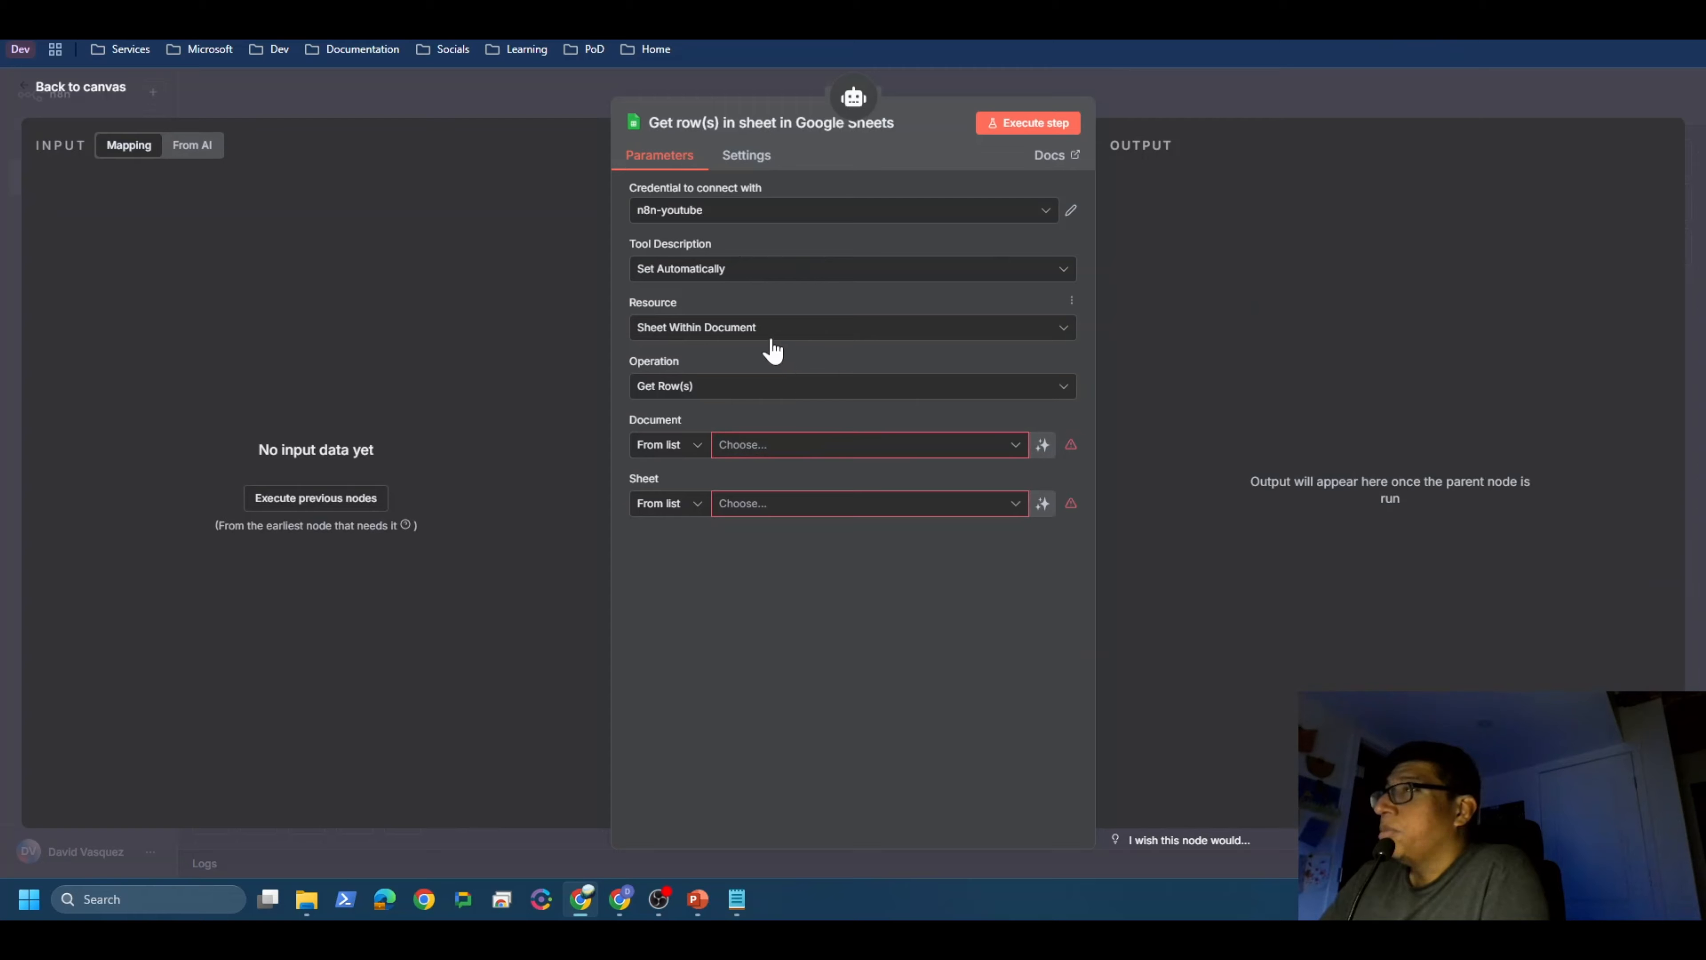
# Step: Set the Sheets tool's Document to Post History and Sheet to Tweets
pyautogui.click(808, 451)
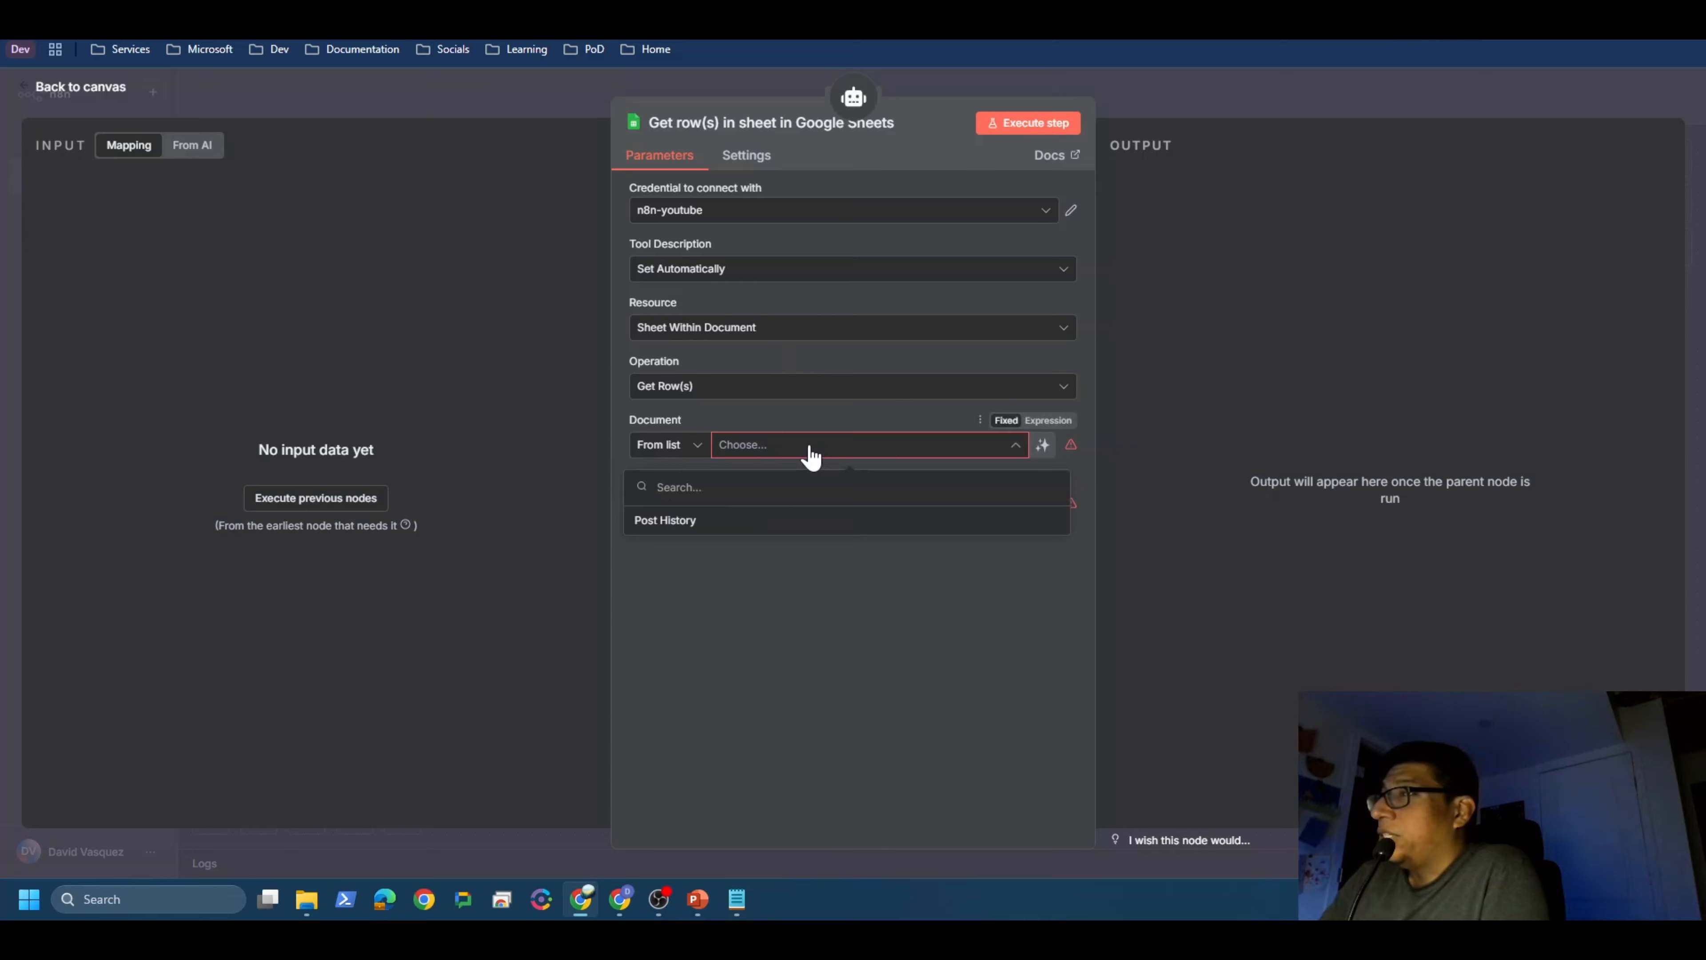
pyautogui.click(671, 525)
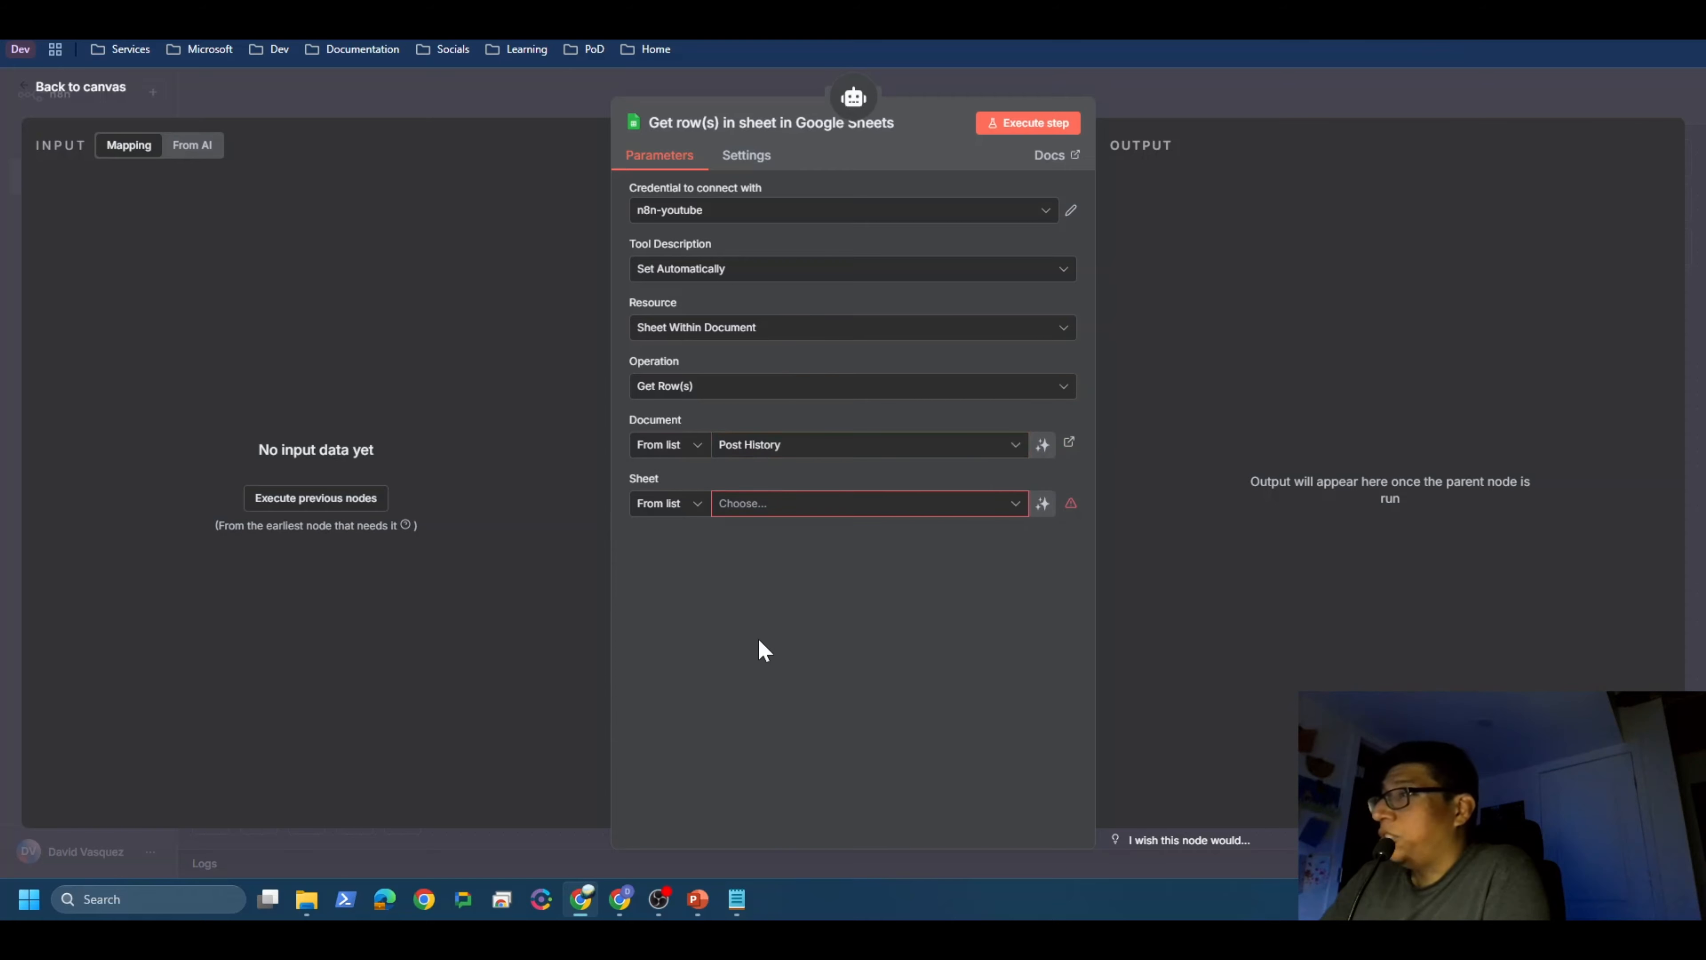
pyautogui.click(893, 507)
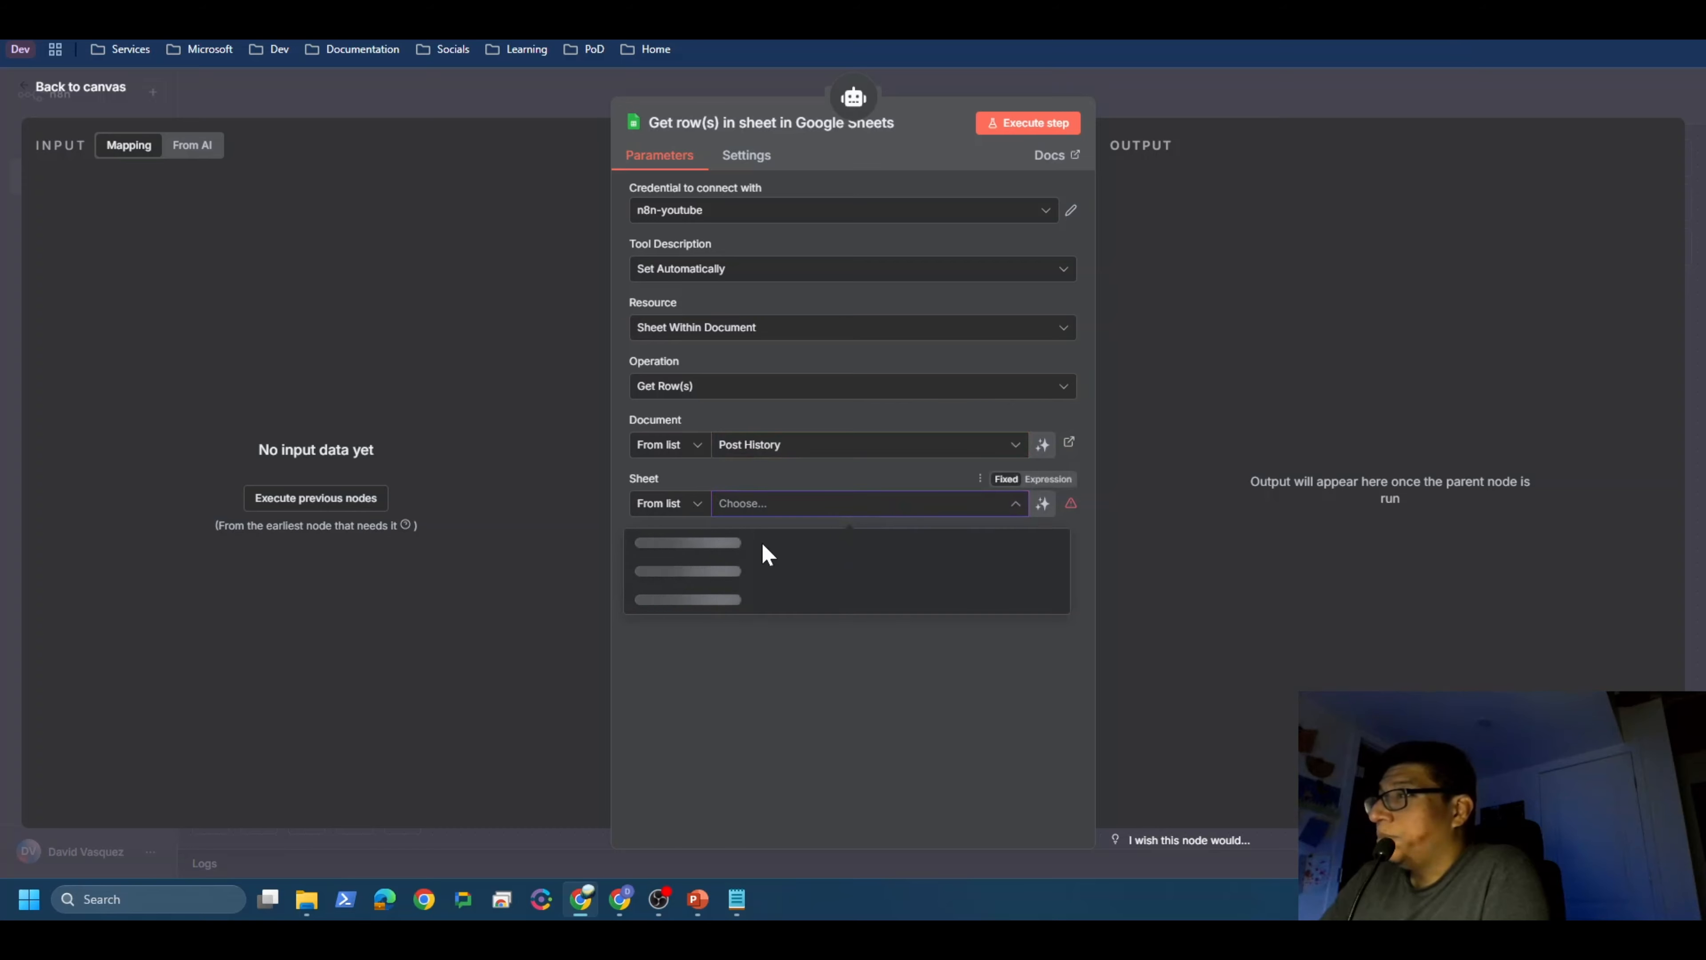
pyautogui.click(655, 548)
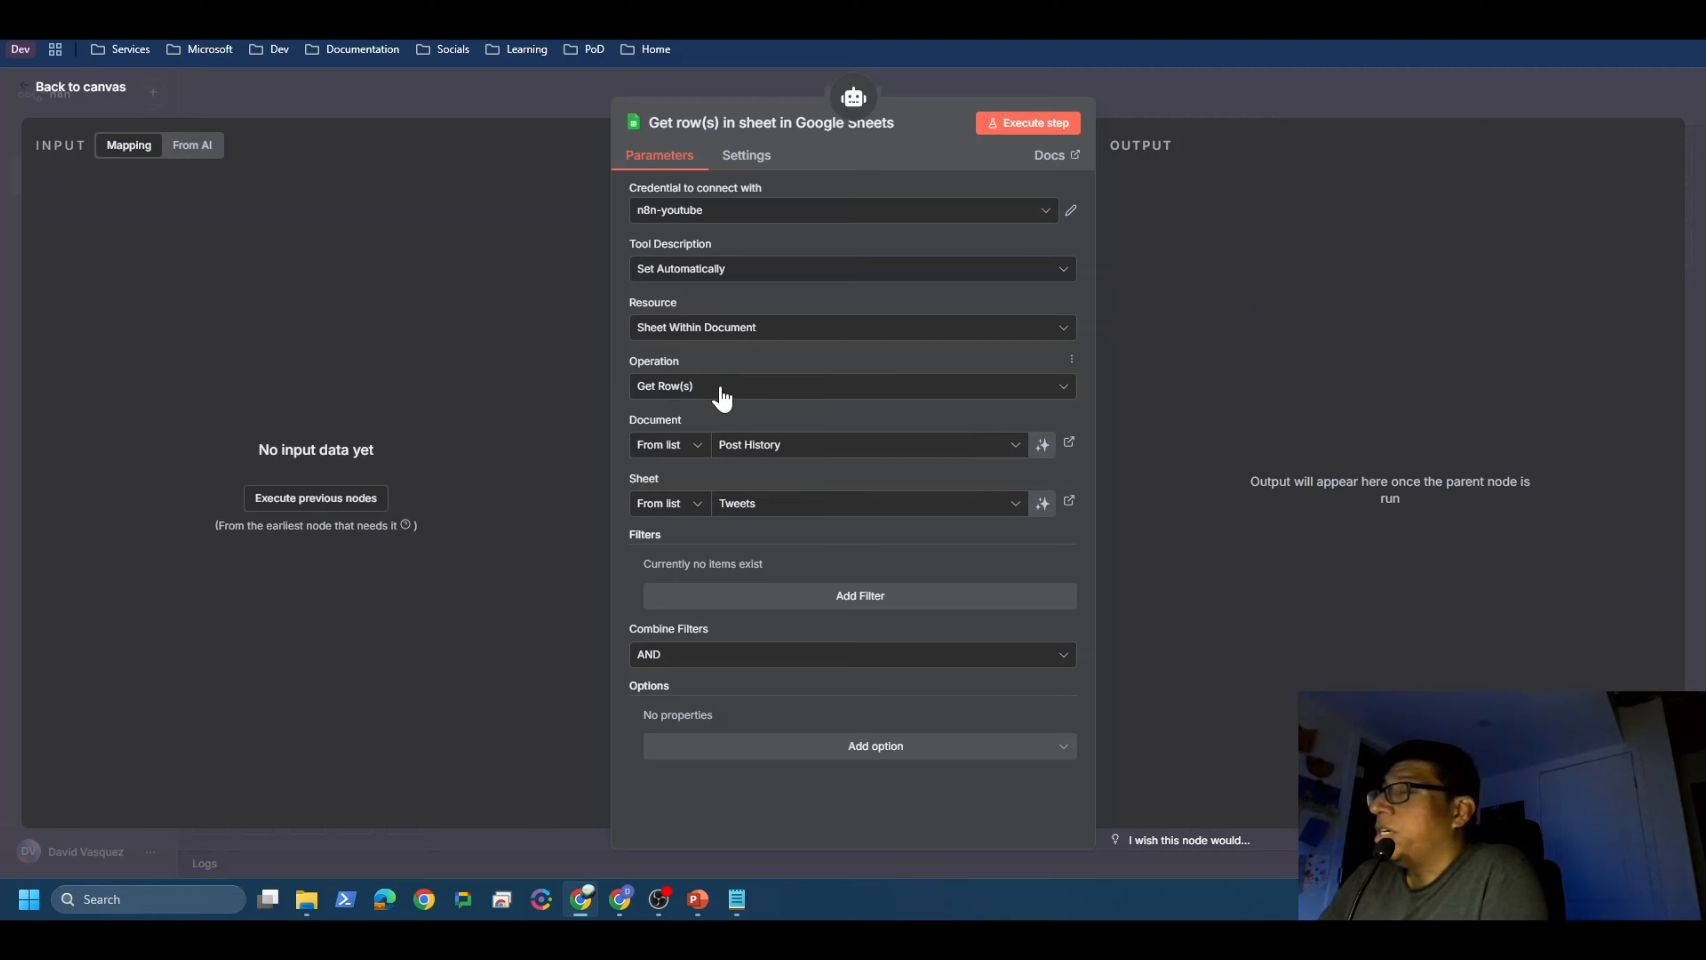
# Step: Rename the node to Check Post History and return to the canvas
pyautogui.click(789, 124)
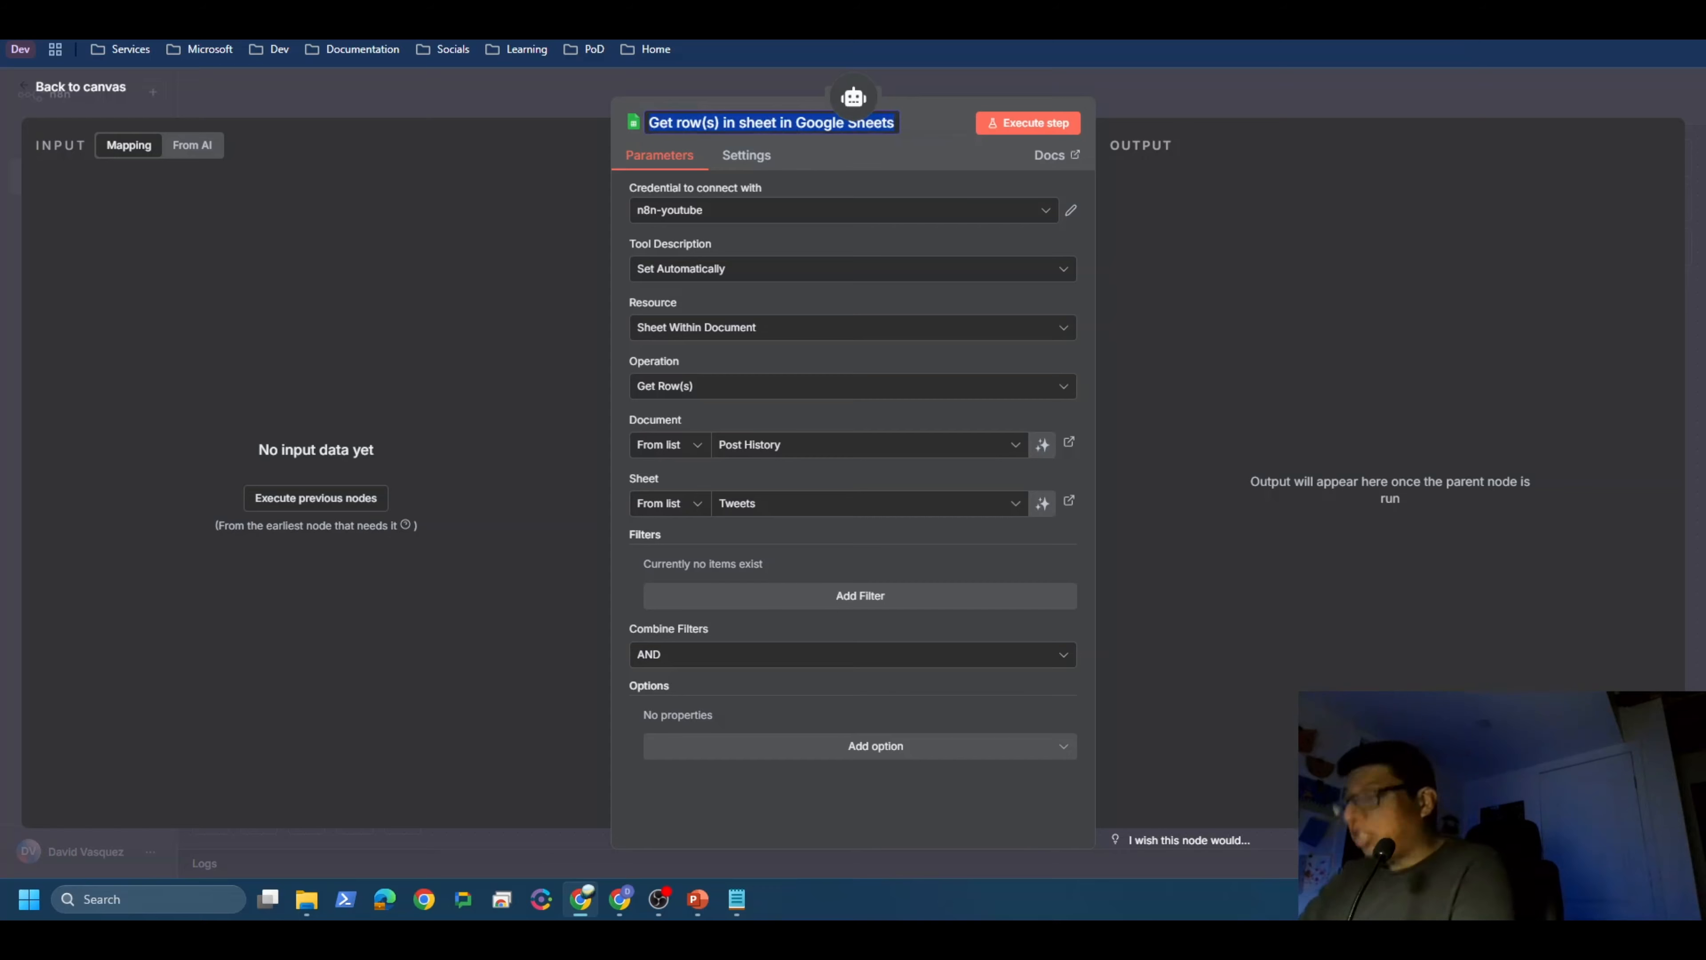
pyautogui.write('C')
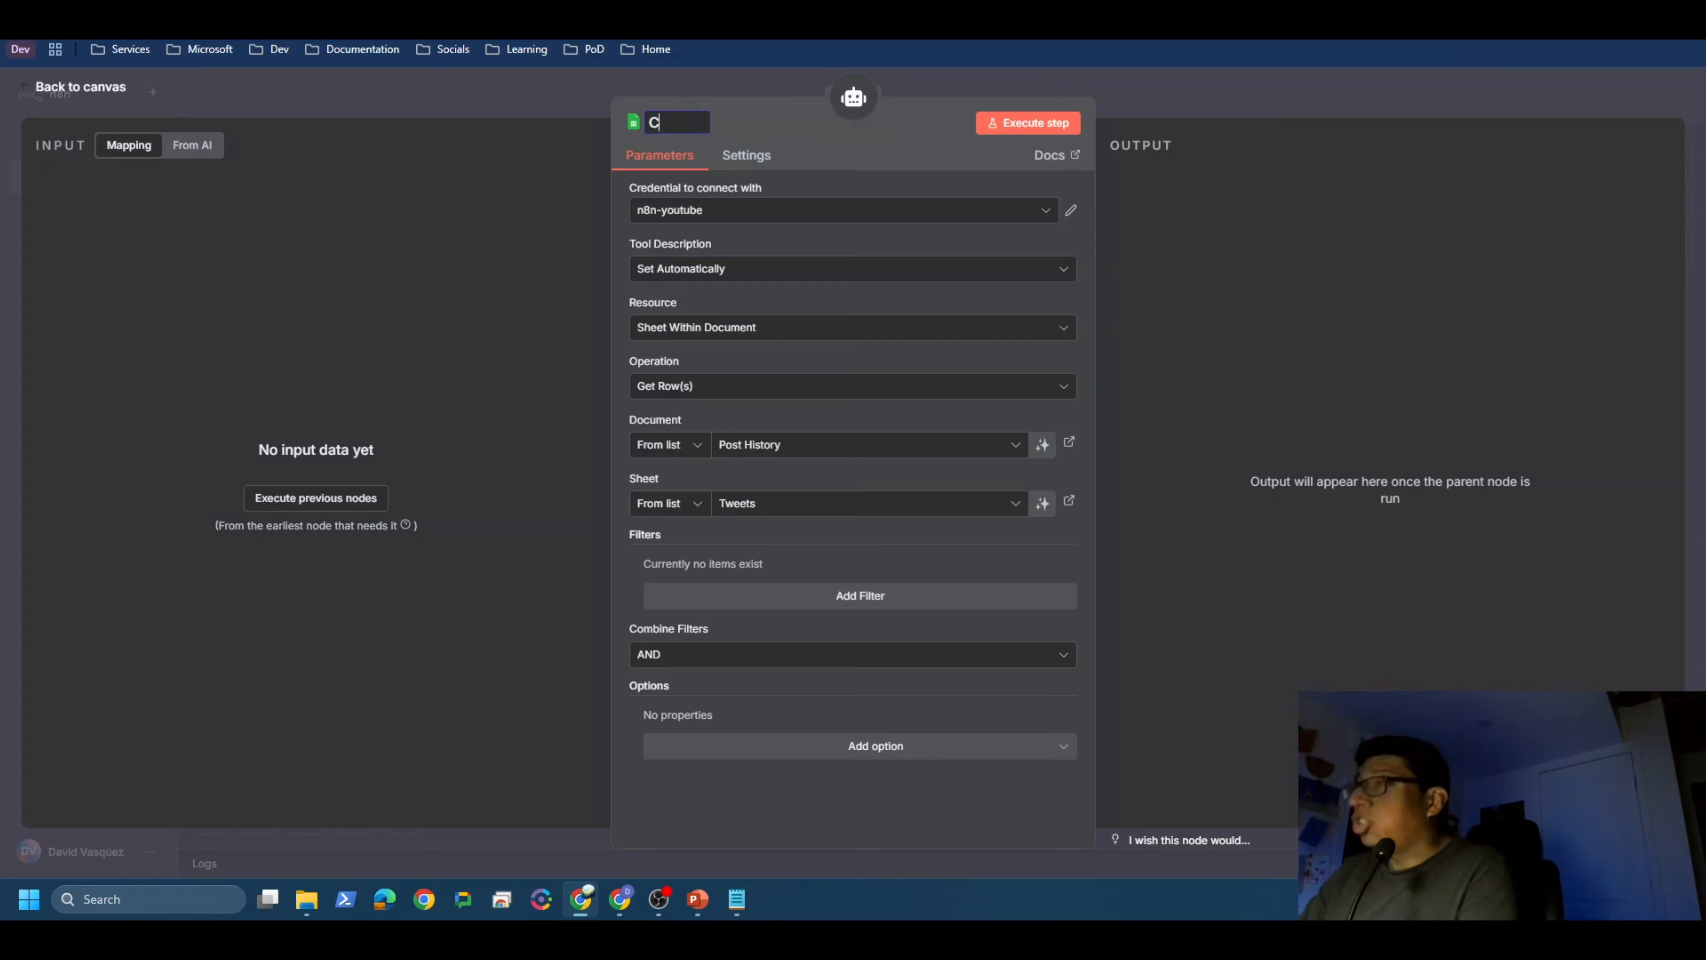
pyautogui.write('heck History')
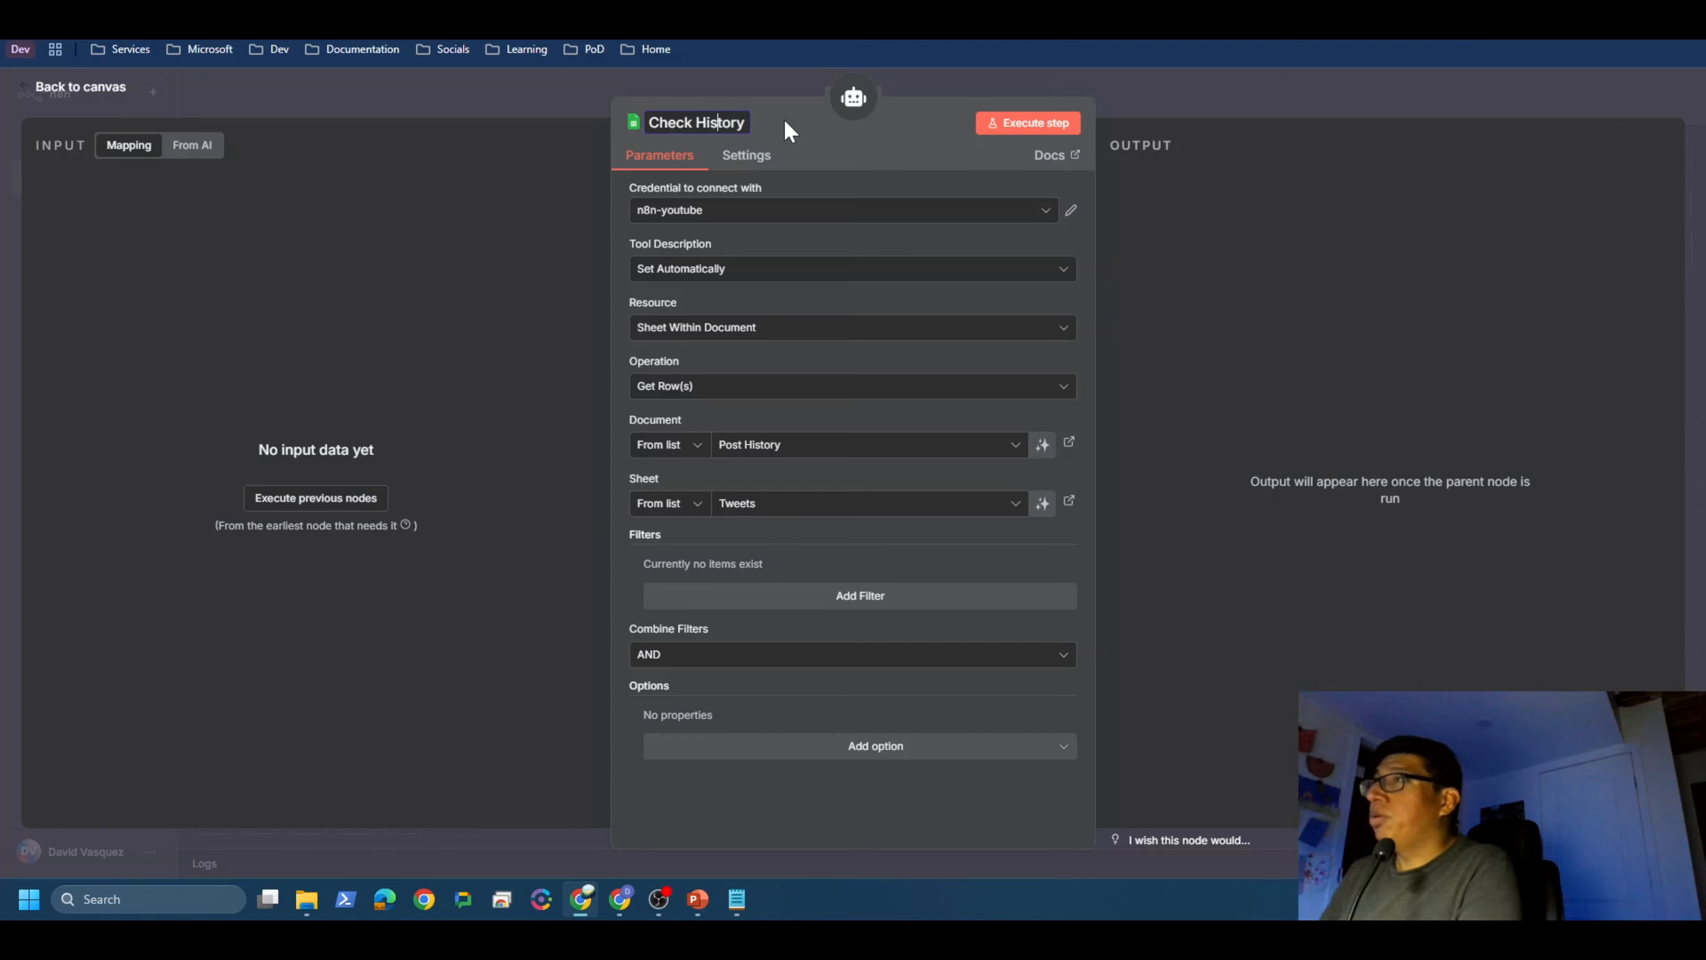
pyautogui.press('Left')
pyautogui.press('Left')
pyautogui.press('Left')
pyautogui.write('Post')
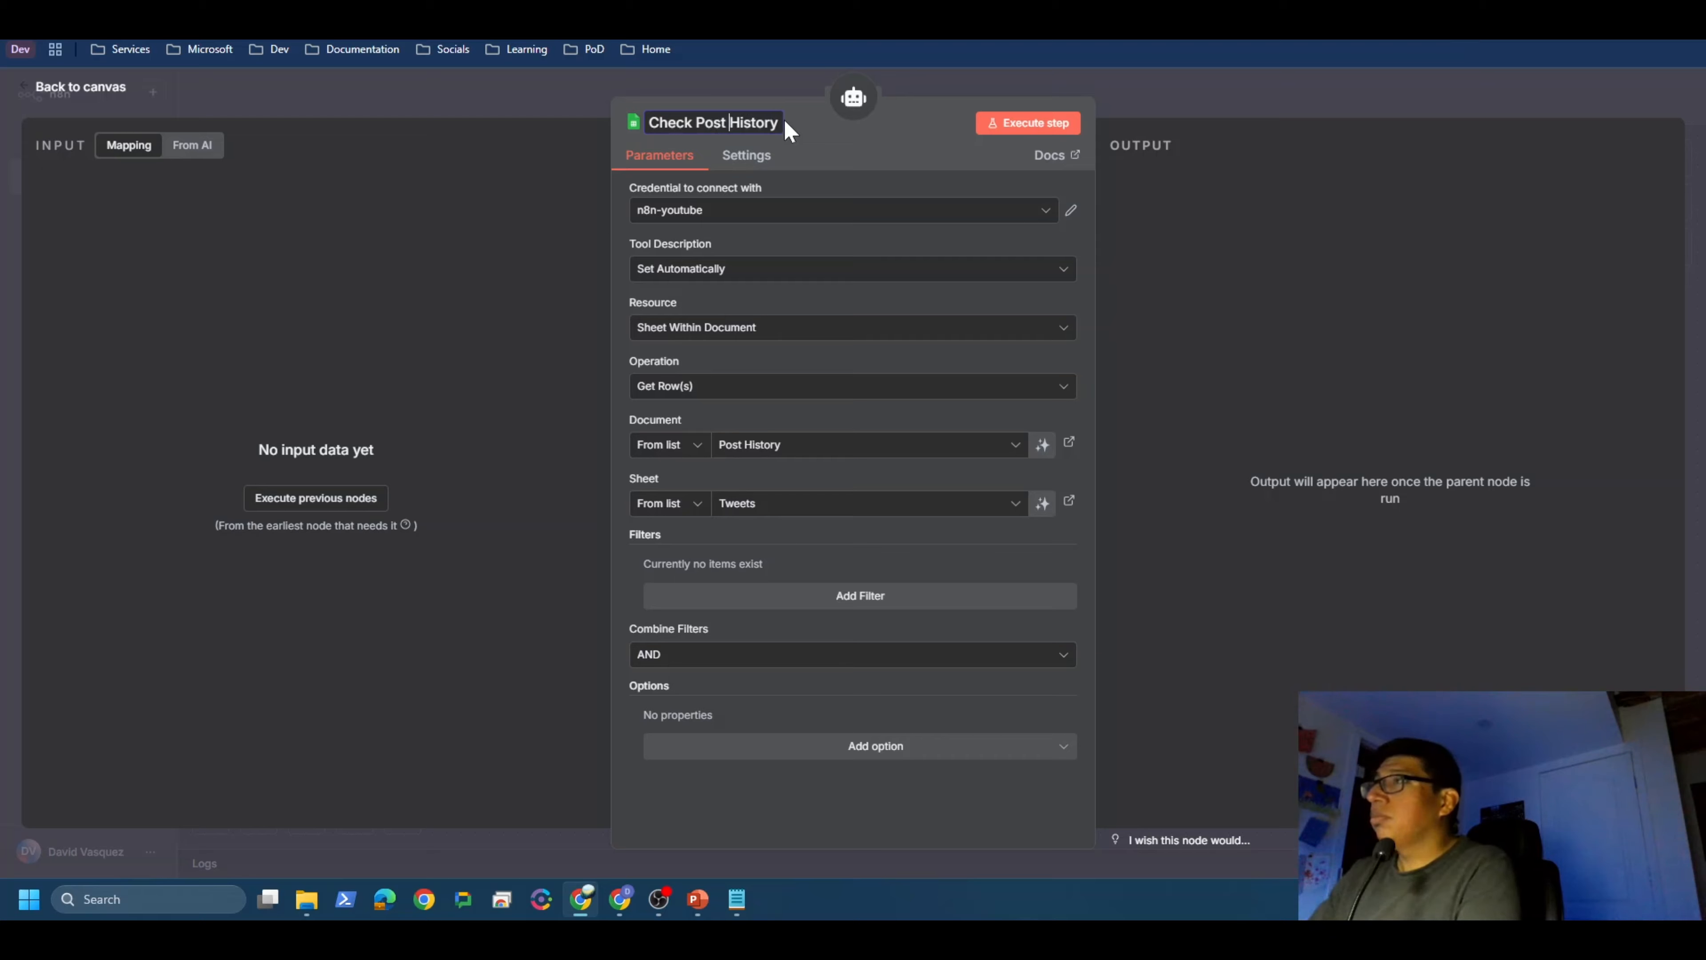
pyautogui.click(86, 74)
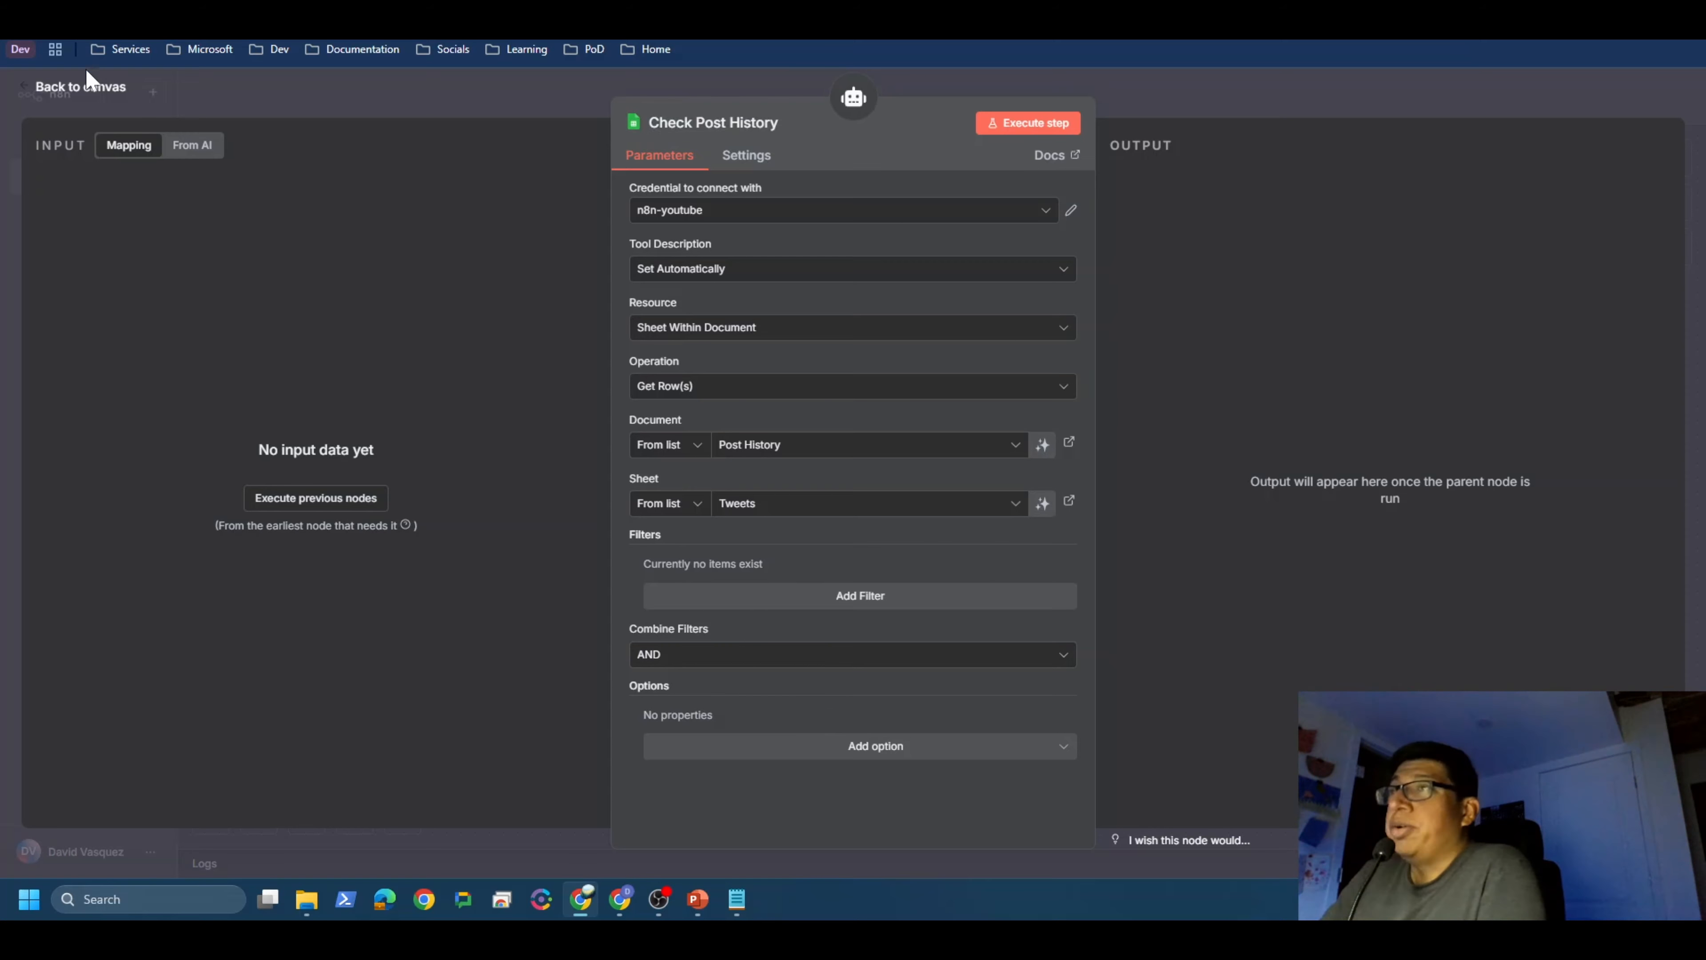
pyautogui.click(77, 92)
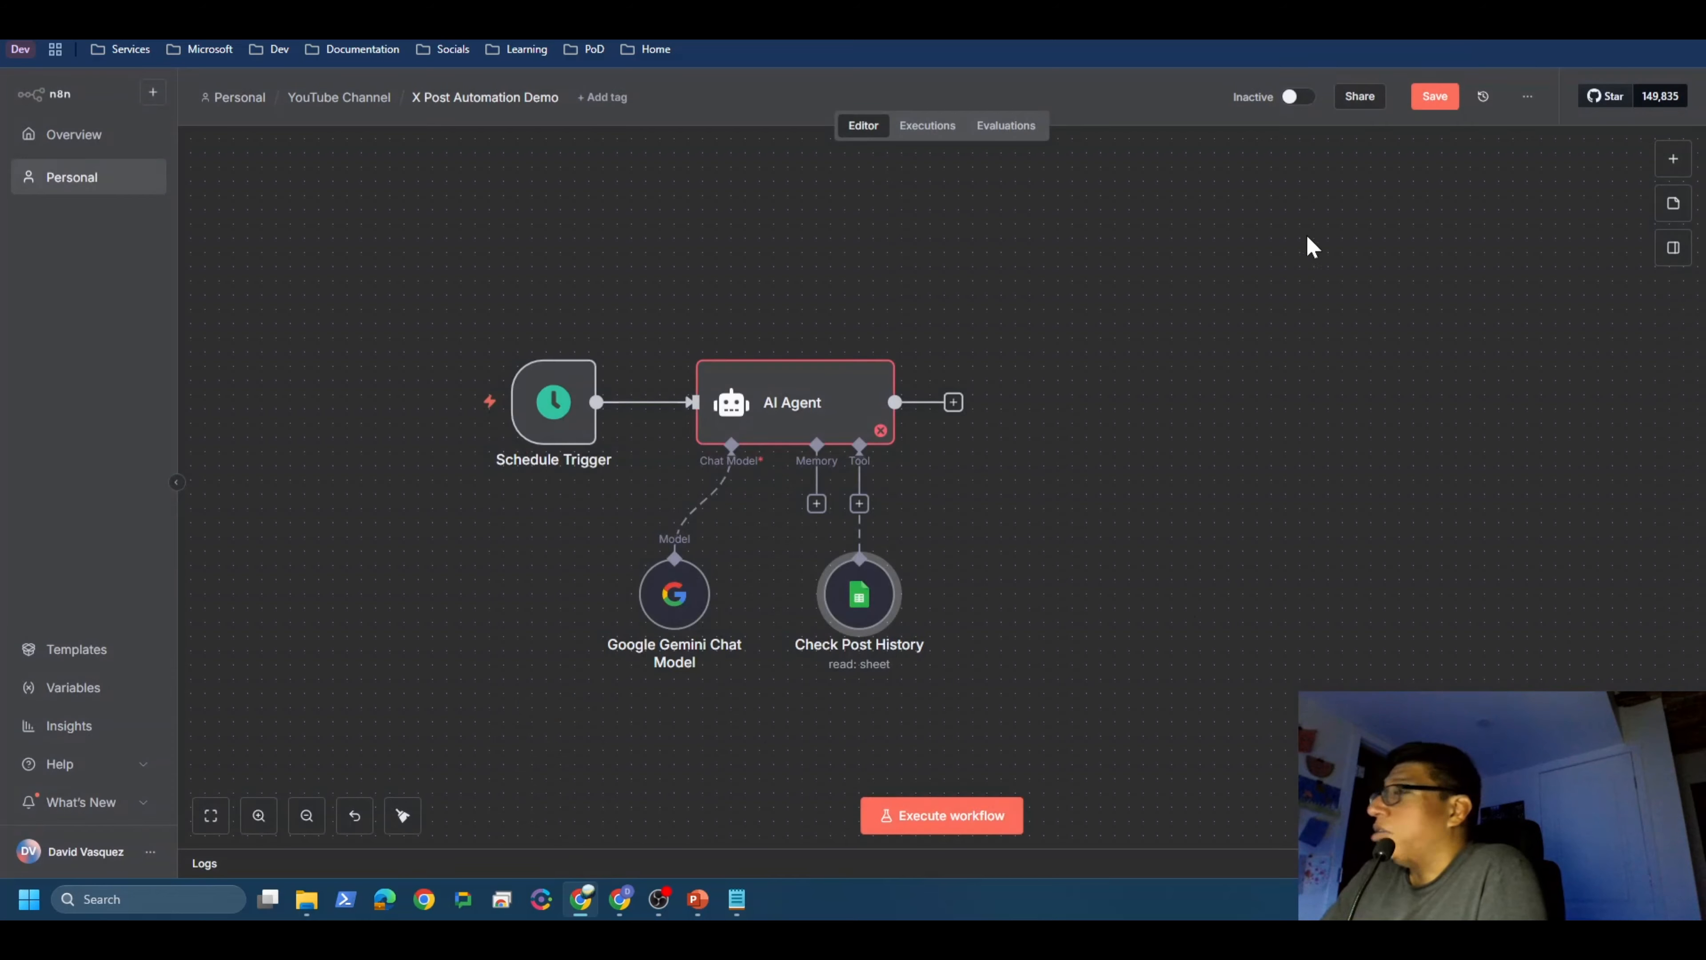
# Step: Save the workflow, then open the AI Agent node and focus its Prompt (User Message) field
pyautogui.click(1434, 98)
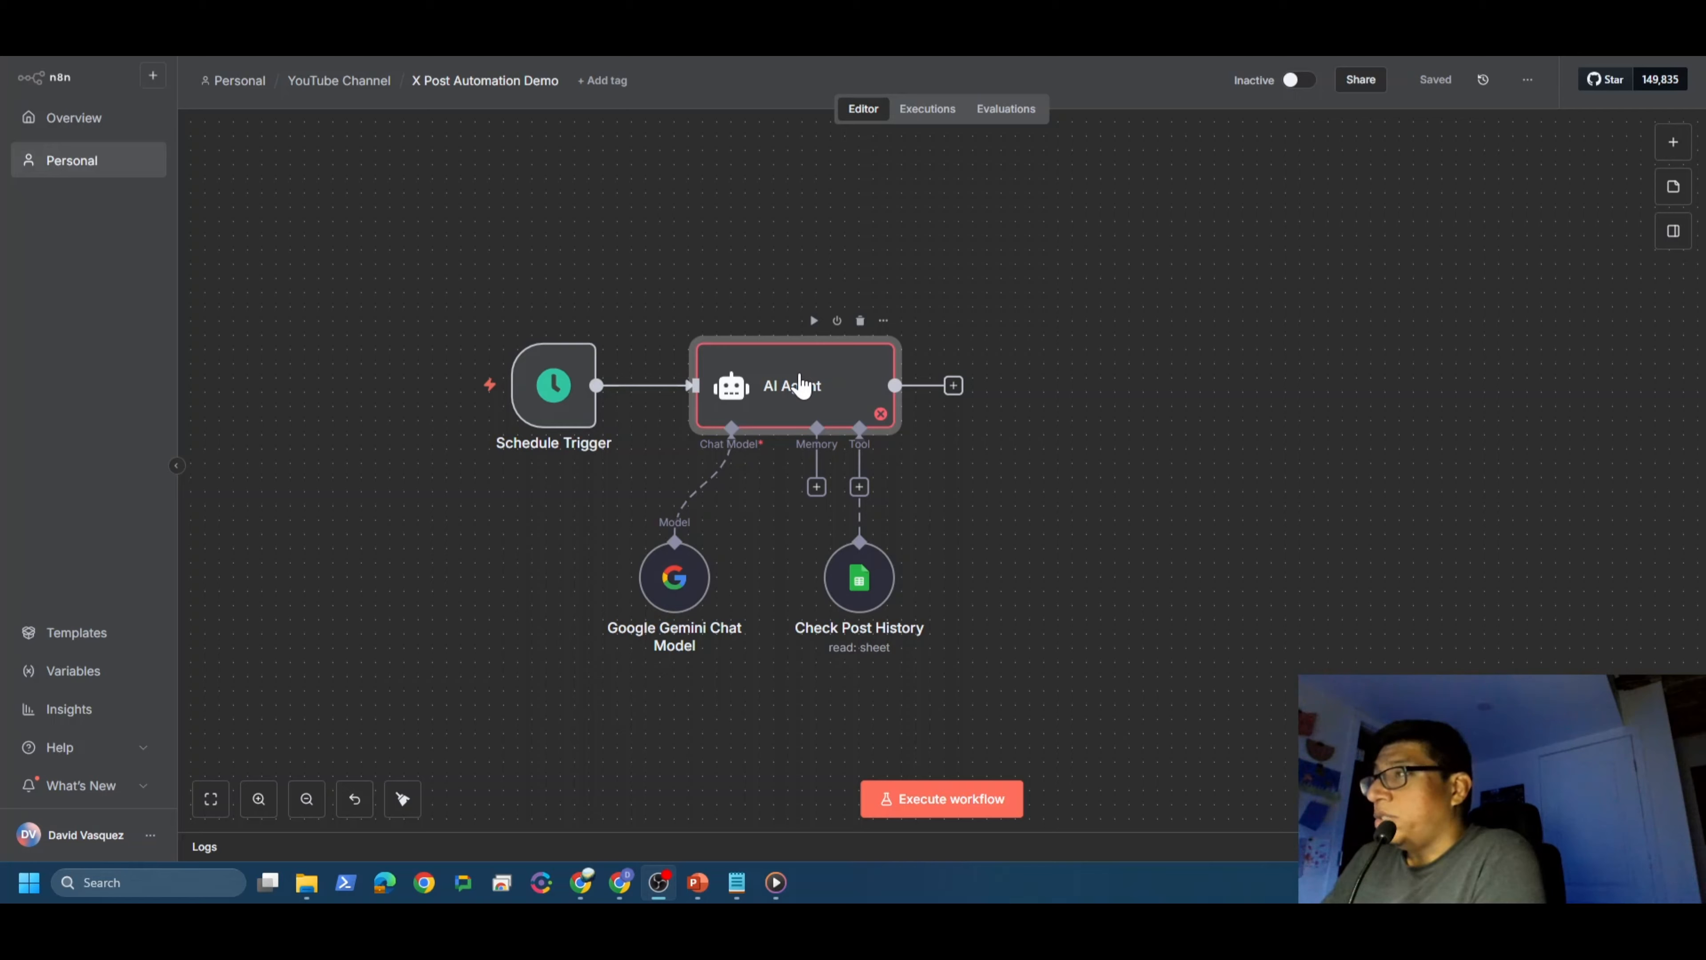
pyautogui.click(799, 385)
pyautogui.doubleClick(801, 386)
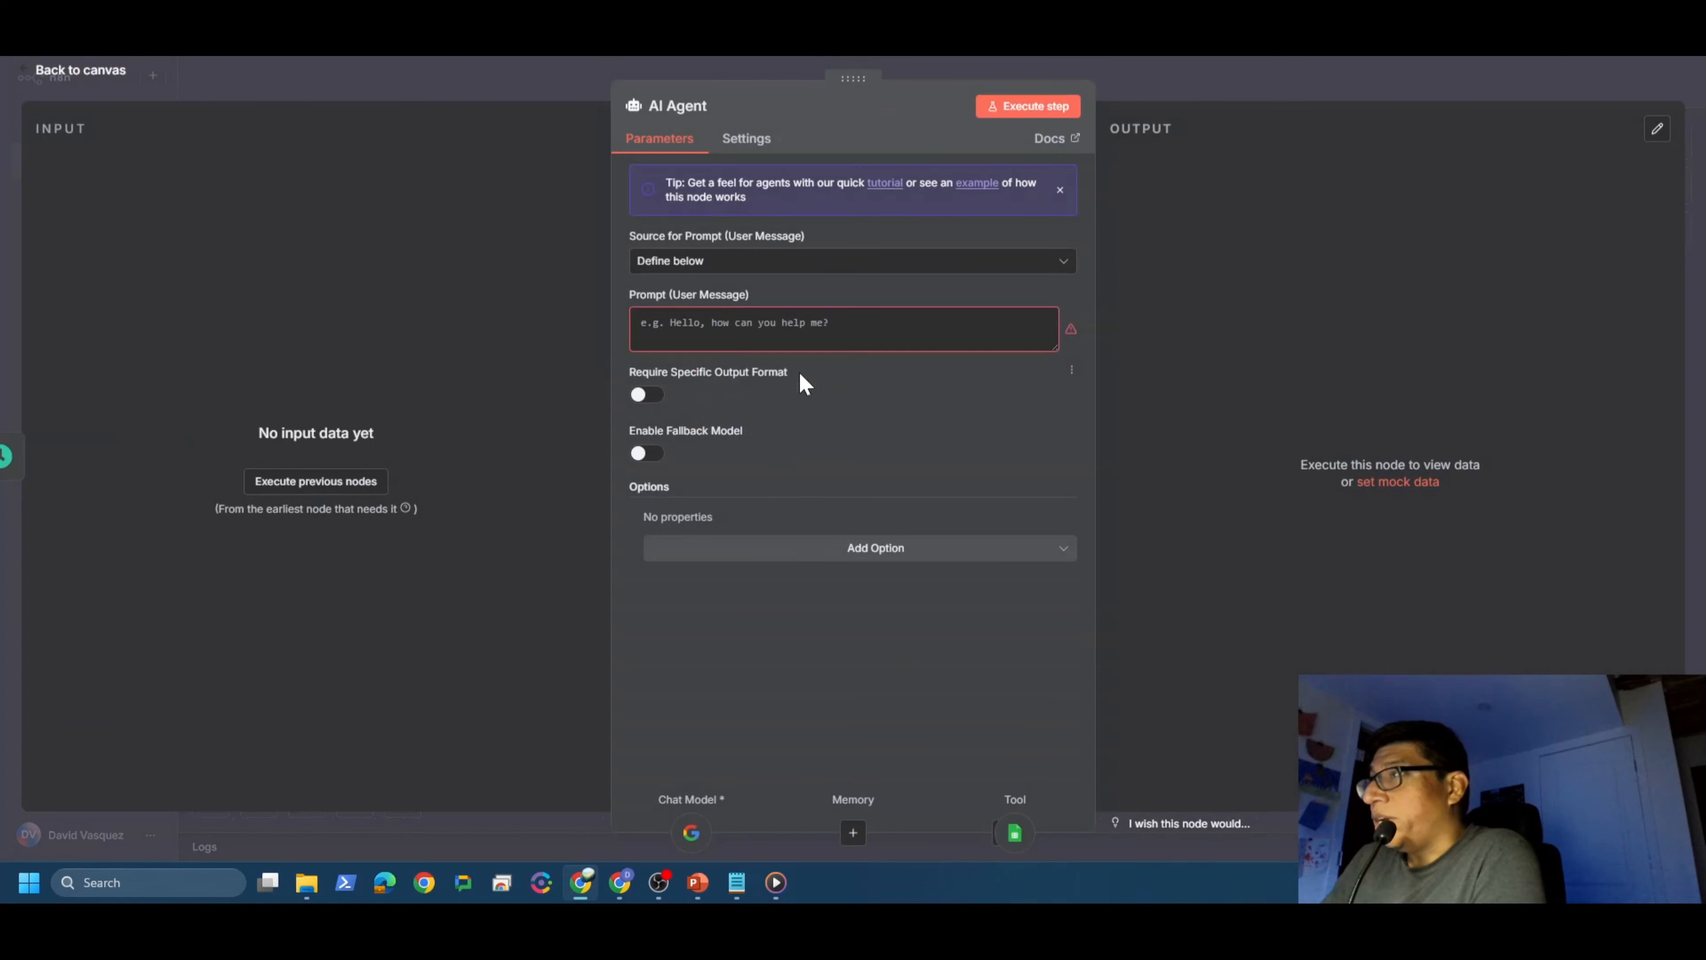
pyautogui.click(650, 324)
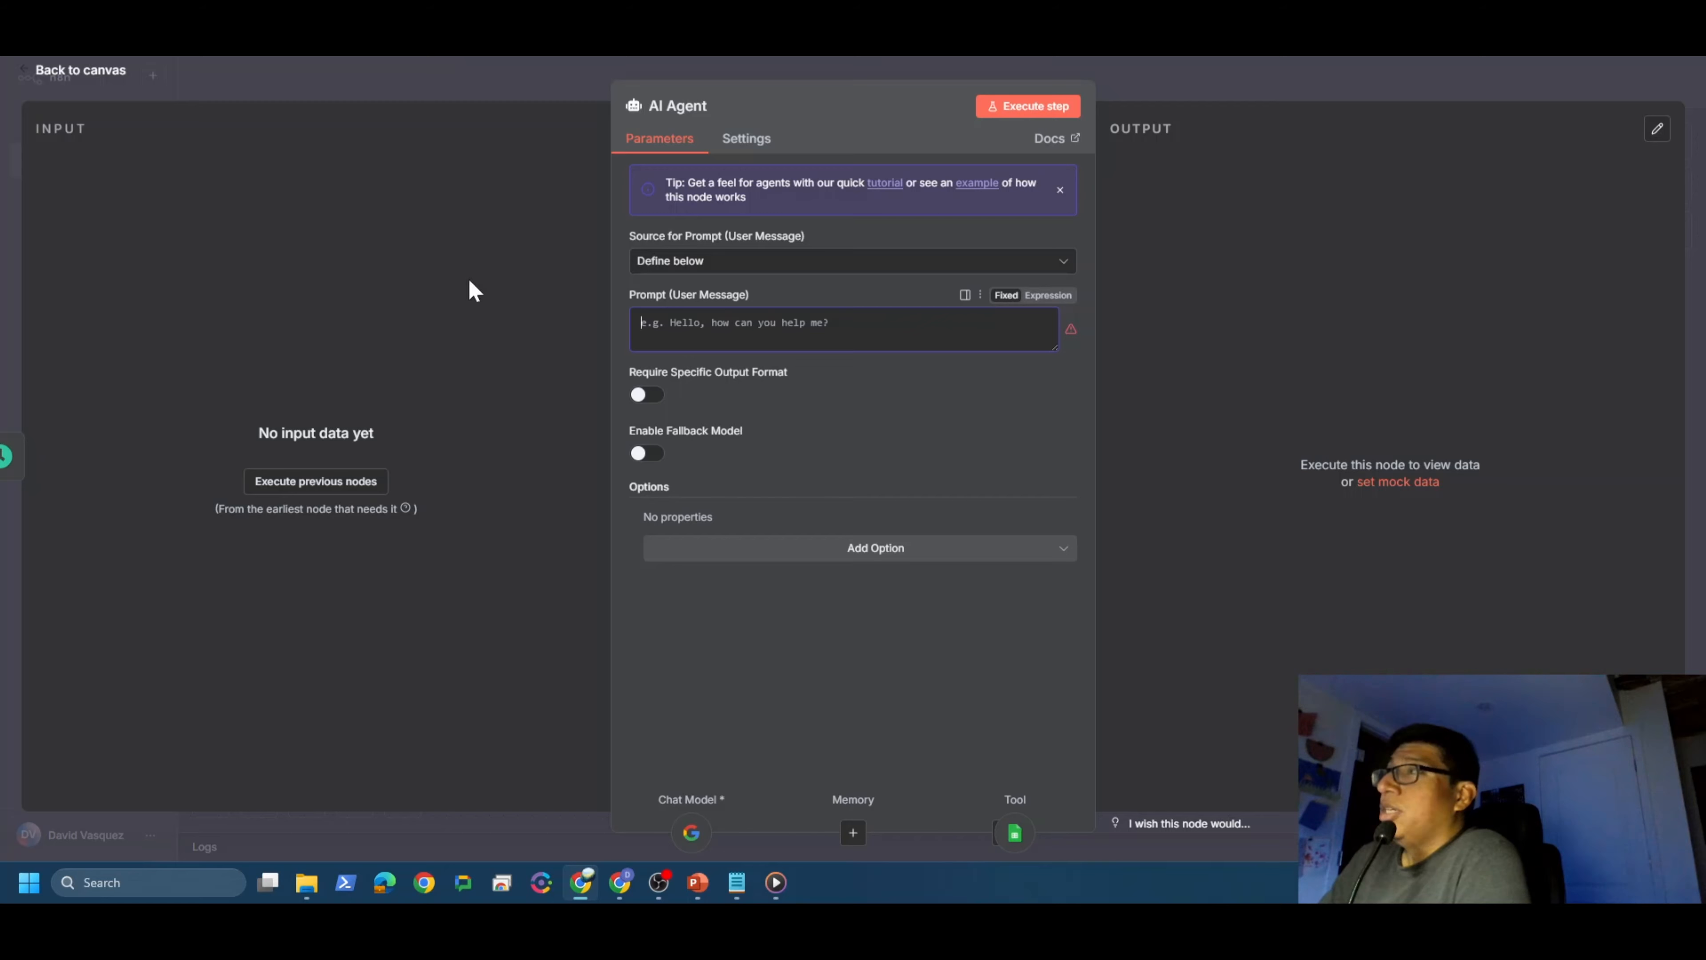
# Step: In ChatGPT, review the drafted request (280-character limit, no repeats, Zoom's personality) and send it
pyautogui.click(618, 882)
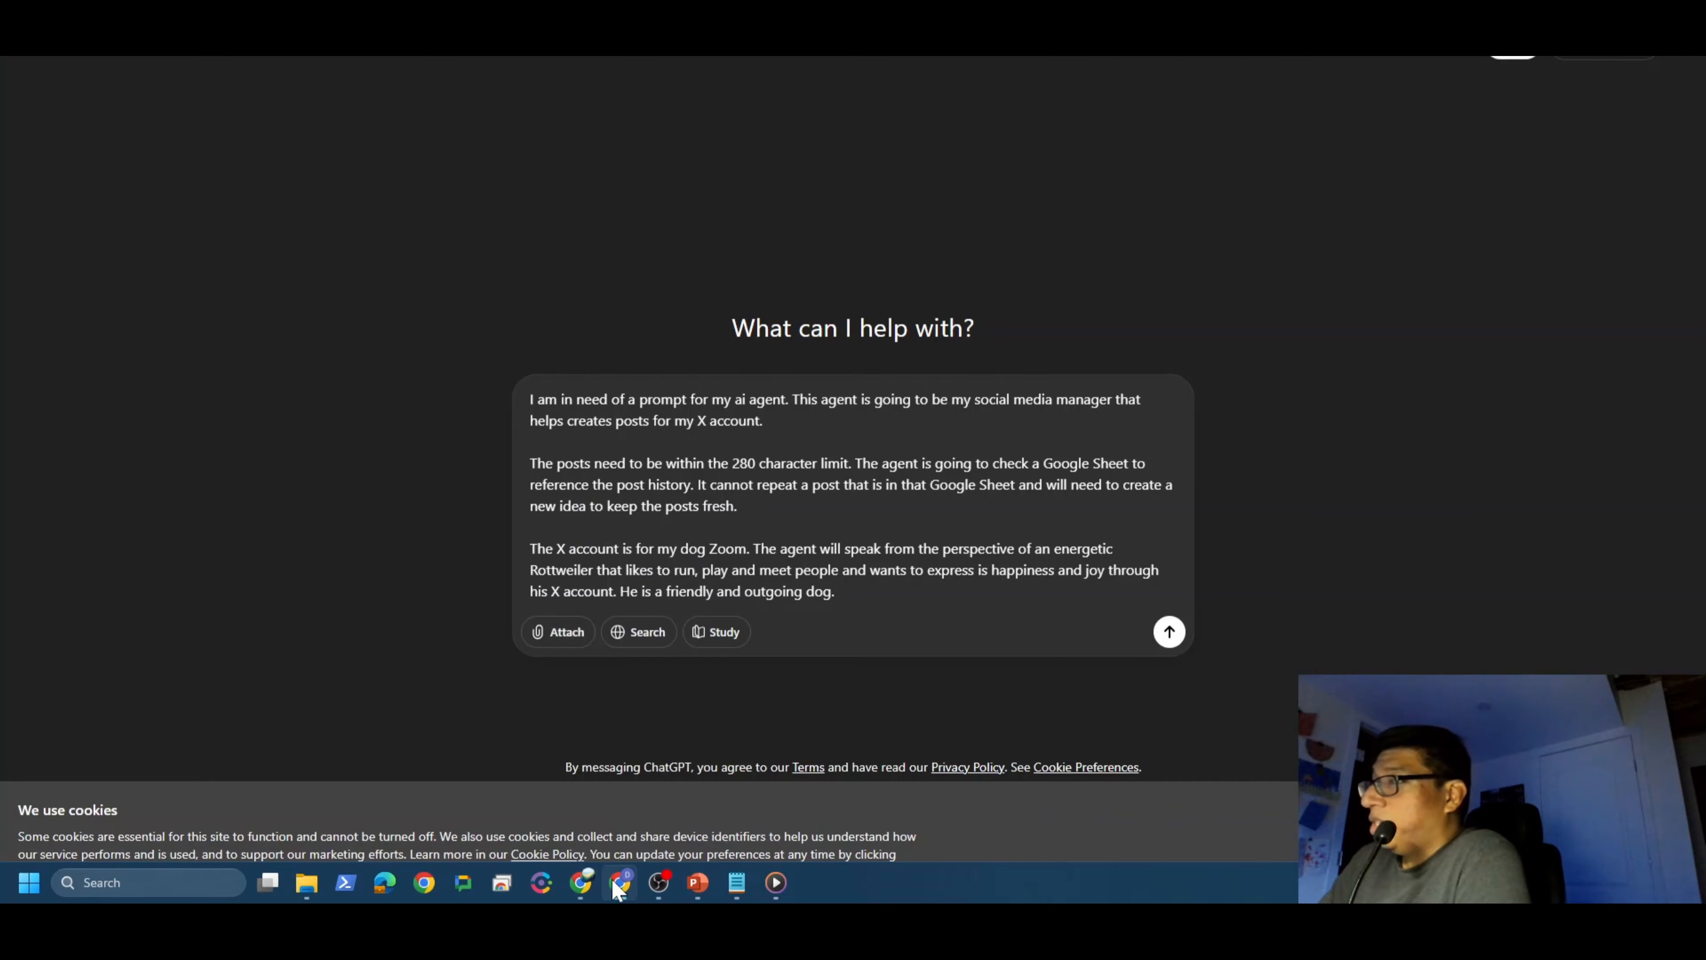
pyautogui.moveTo(837, 591); pyautogui.dragTo(501, 522)
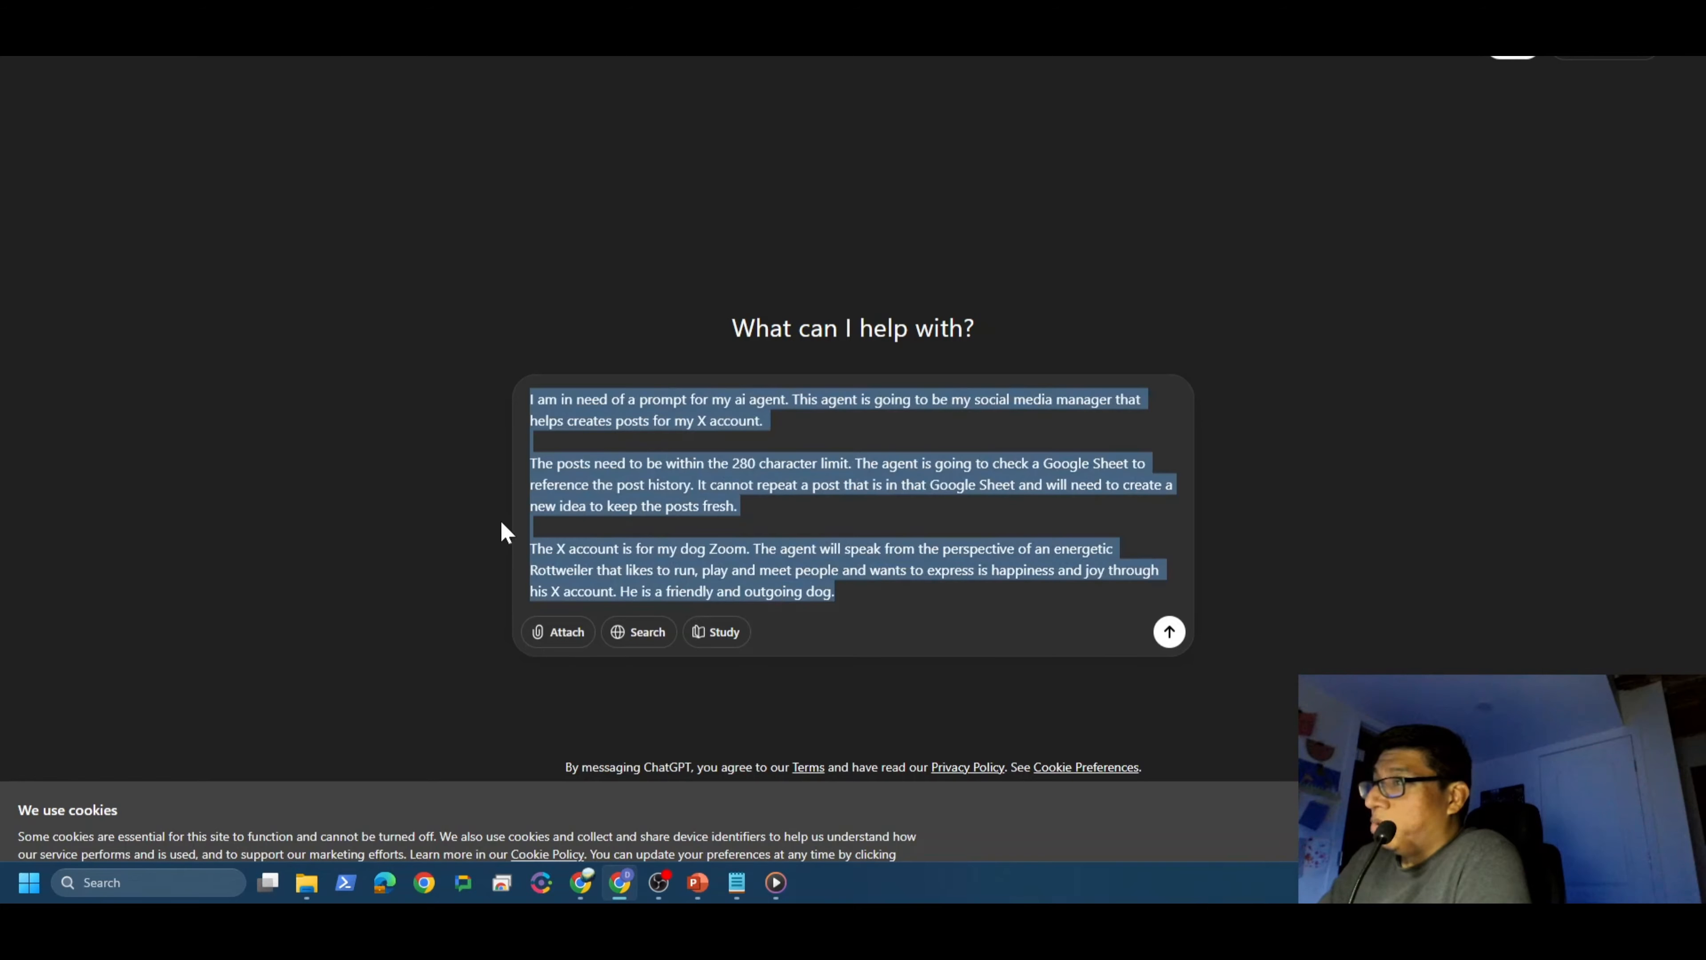
pyautogui.click(899, 570)
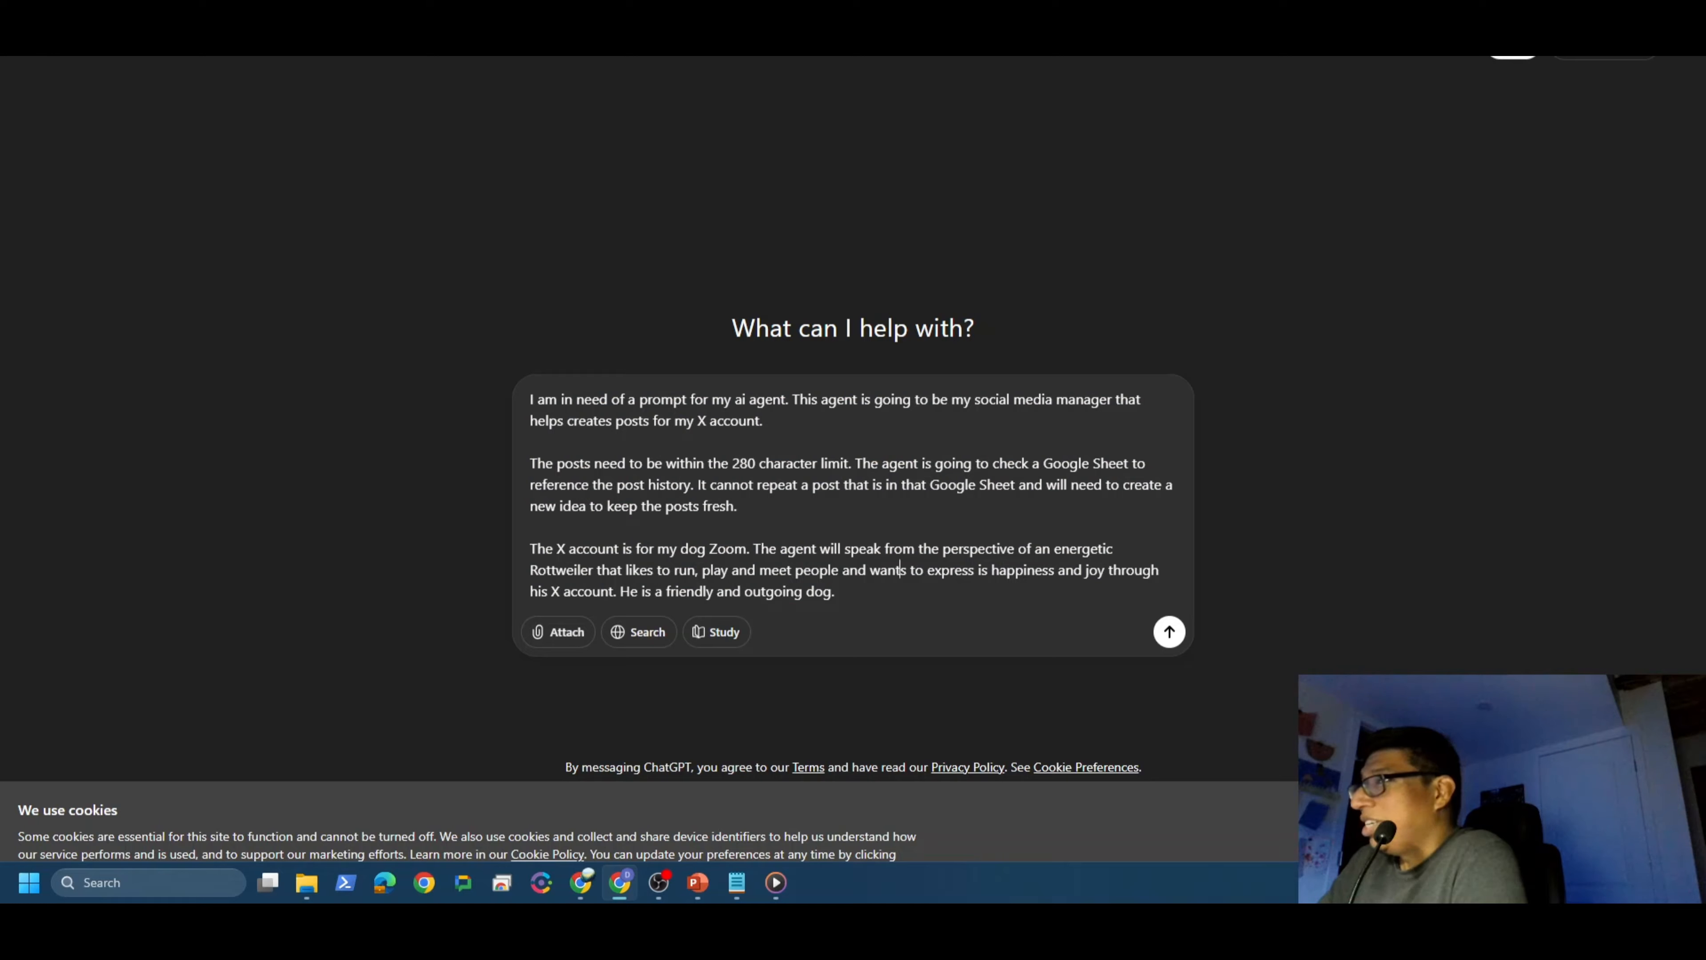
pyautogui.hotkey('ctrl', 'a')
pyautogui.click(447, 450)
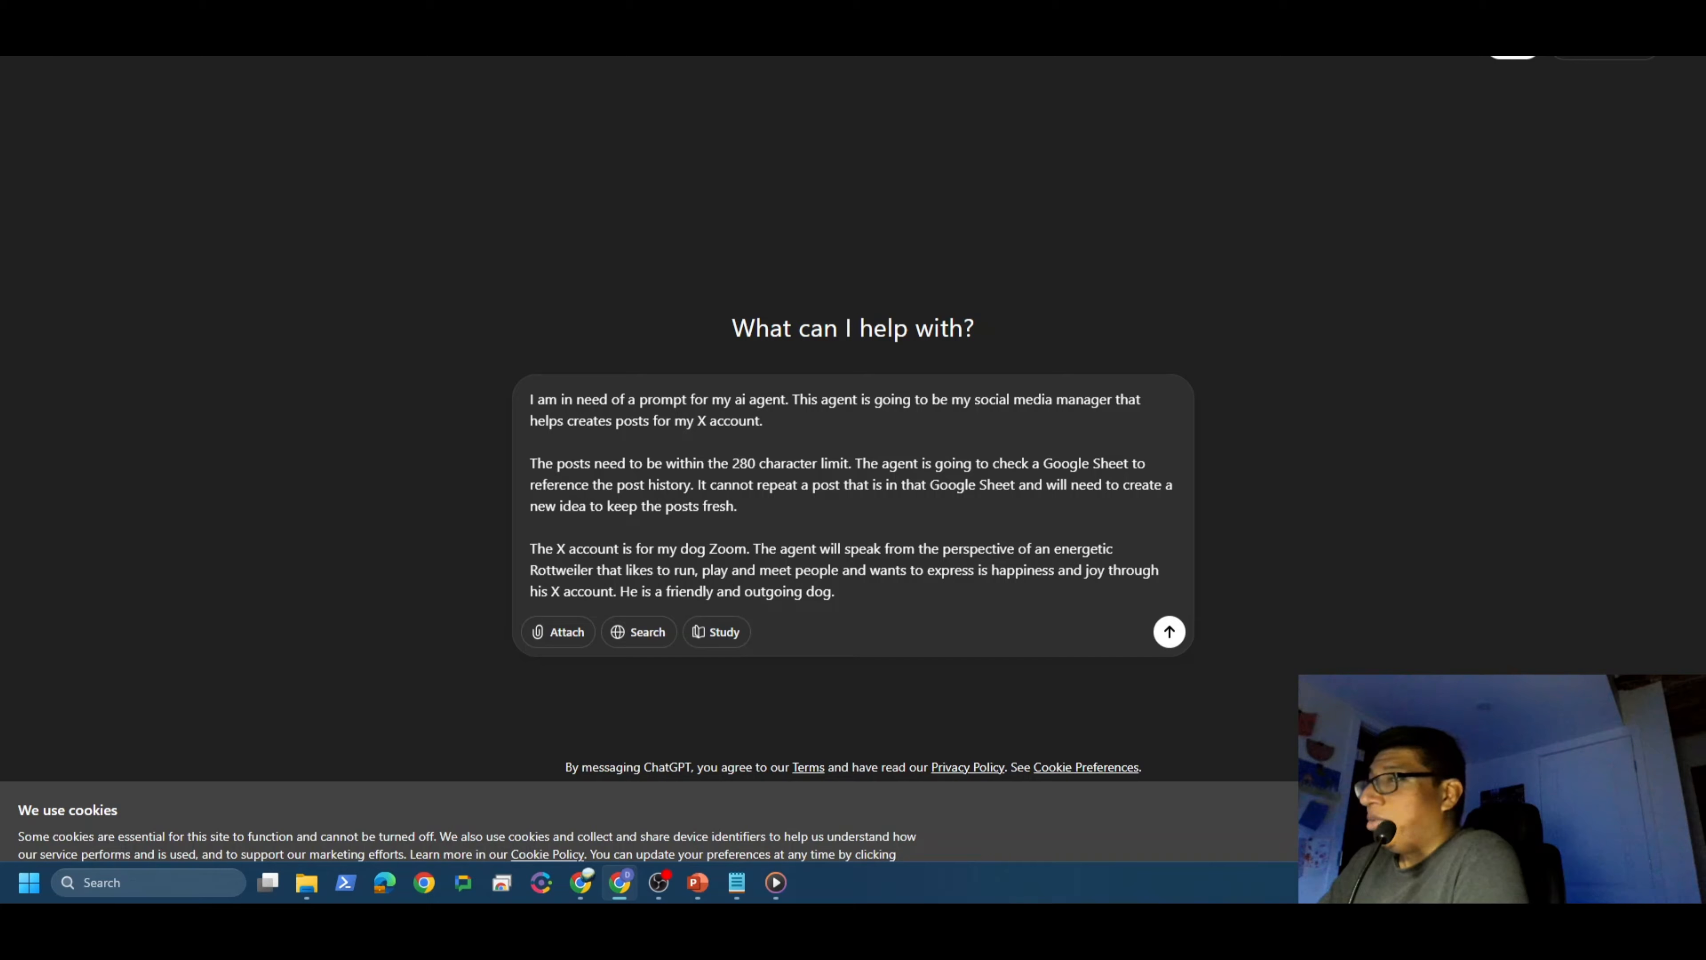
pyautogui.moveTo(545, 463); pyautogui.dragTo(871, 463)
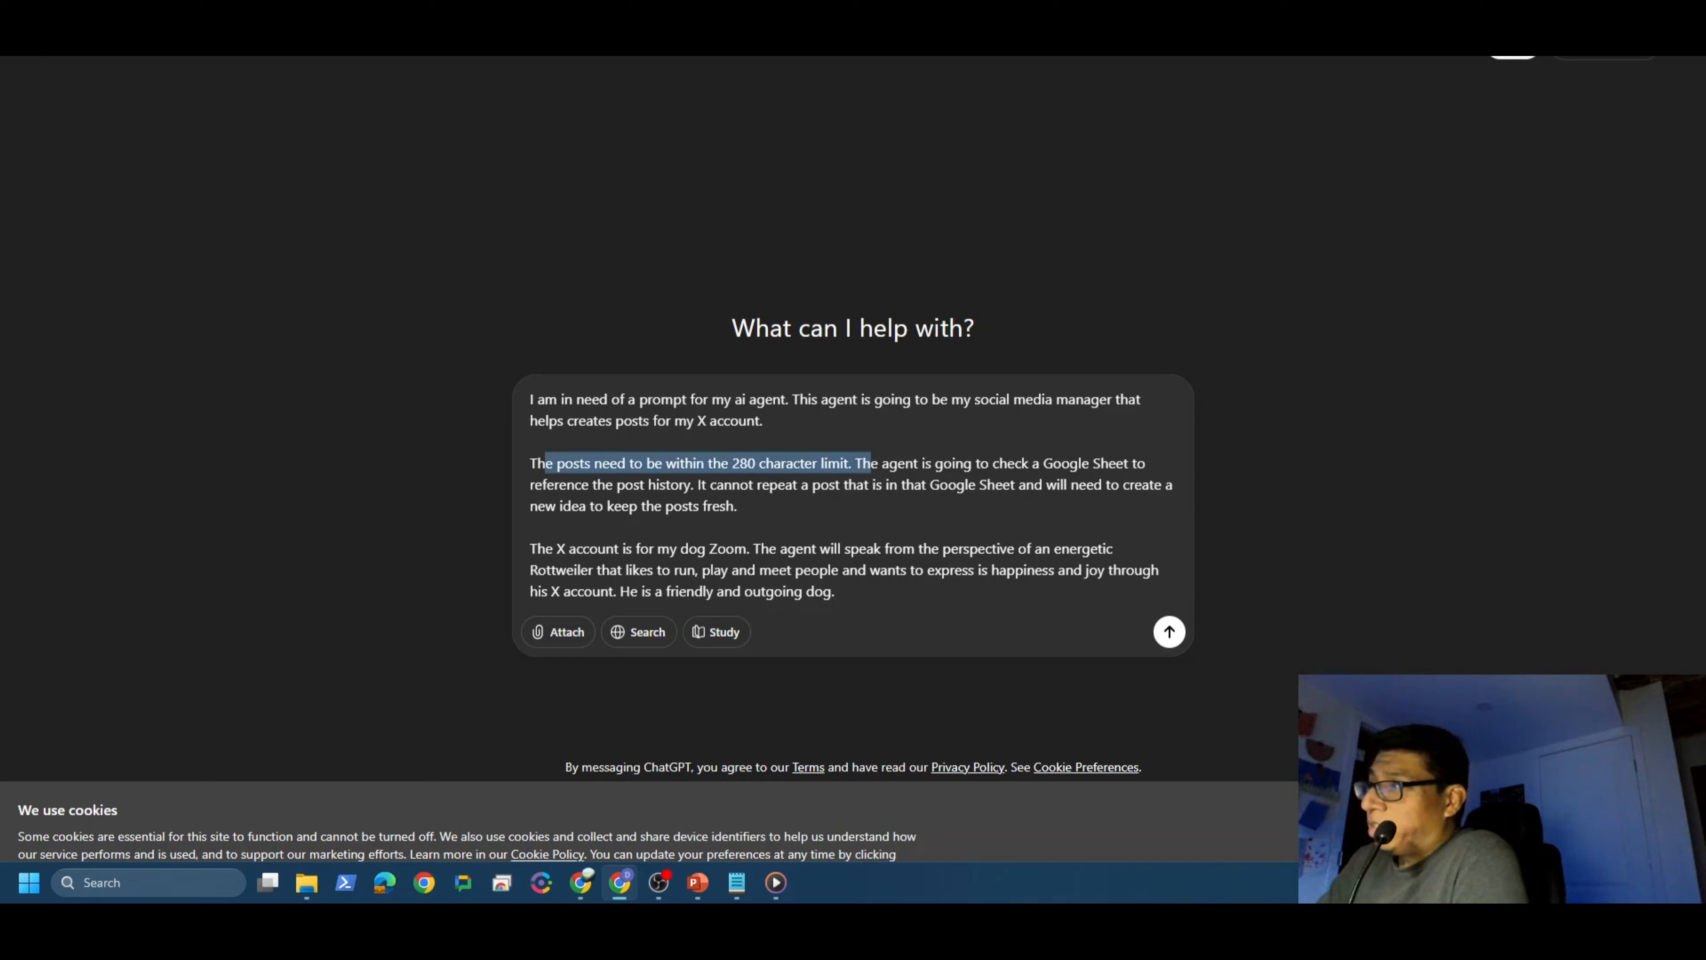
pyautogui.moveTo(905, 484); pyautogui.dragTo(737, 505)
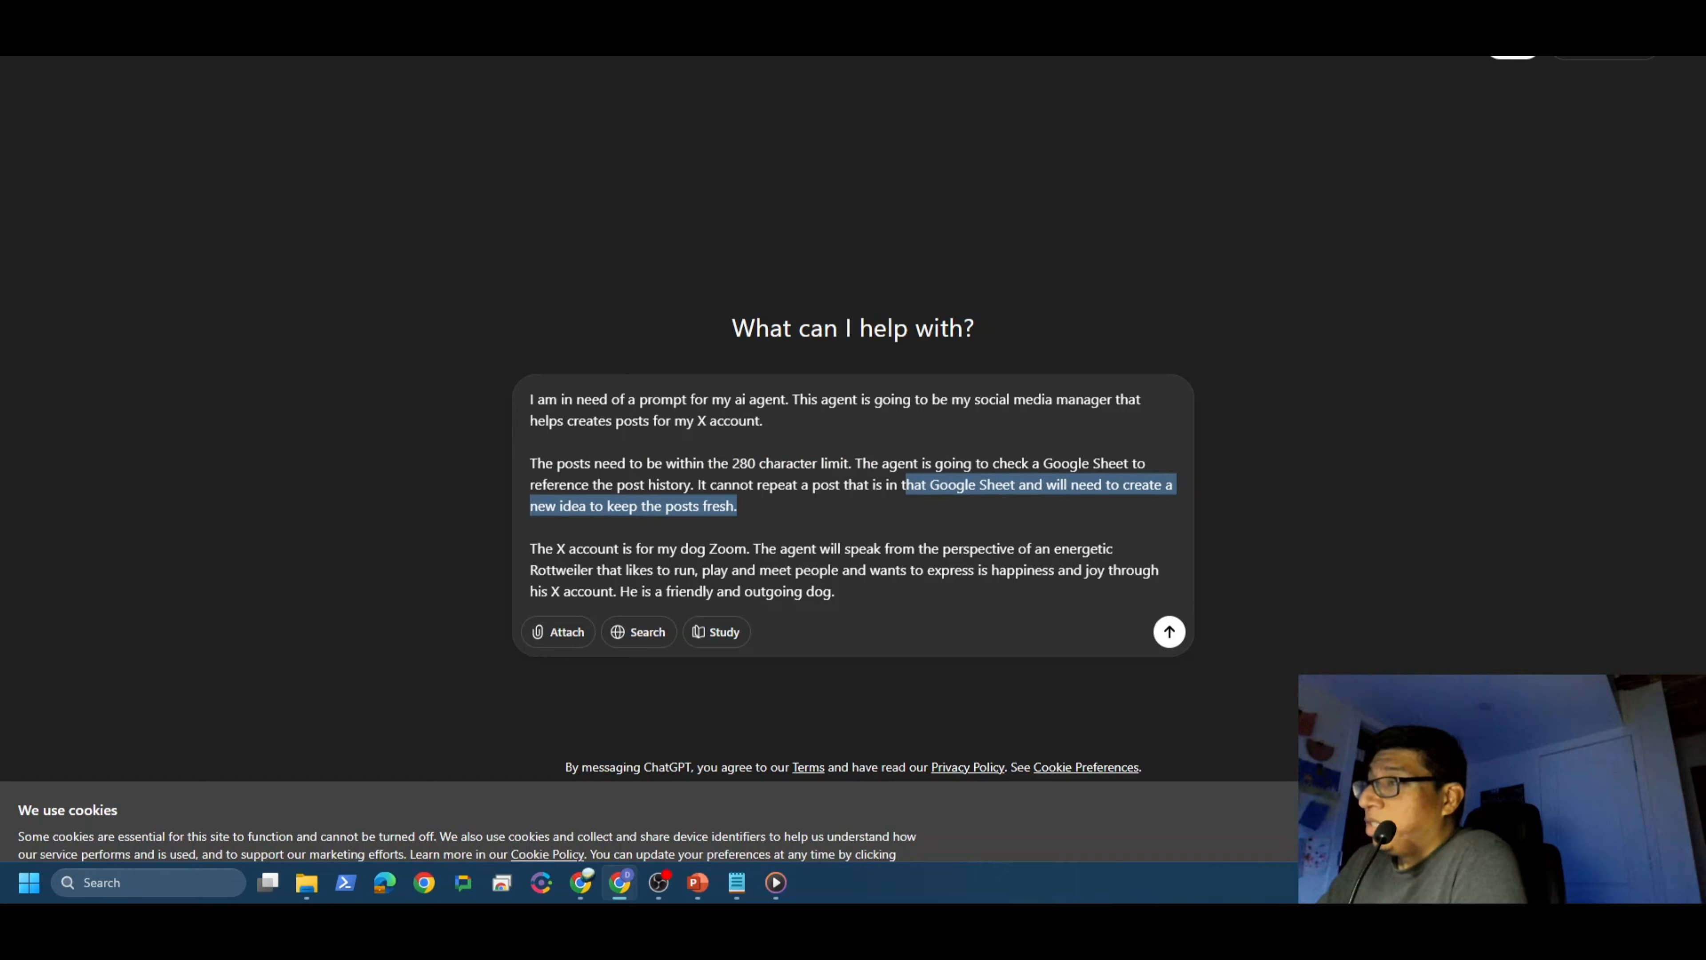
pyautogui.moveTo(530, 548); pyautogui.dragTo(834, 592)
pyautogui.click(835, 591)
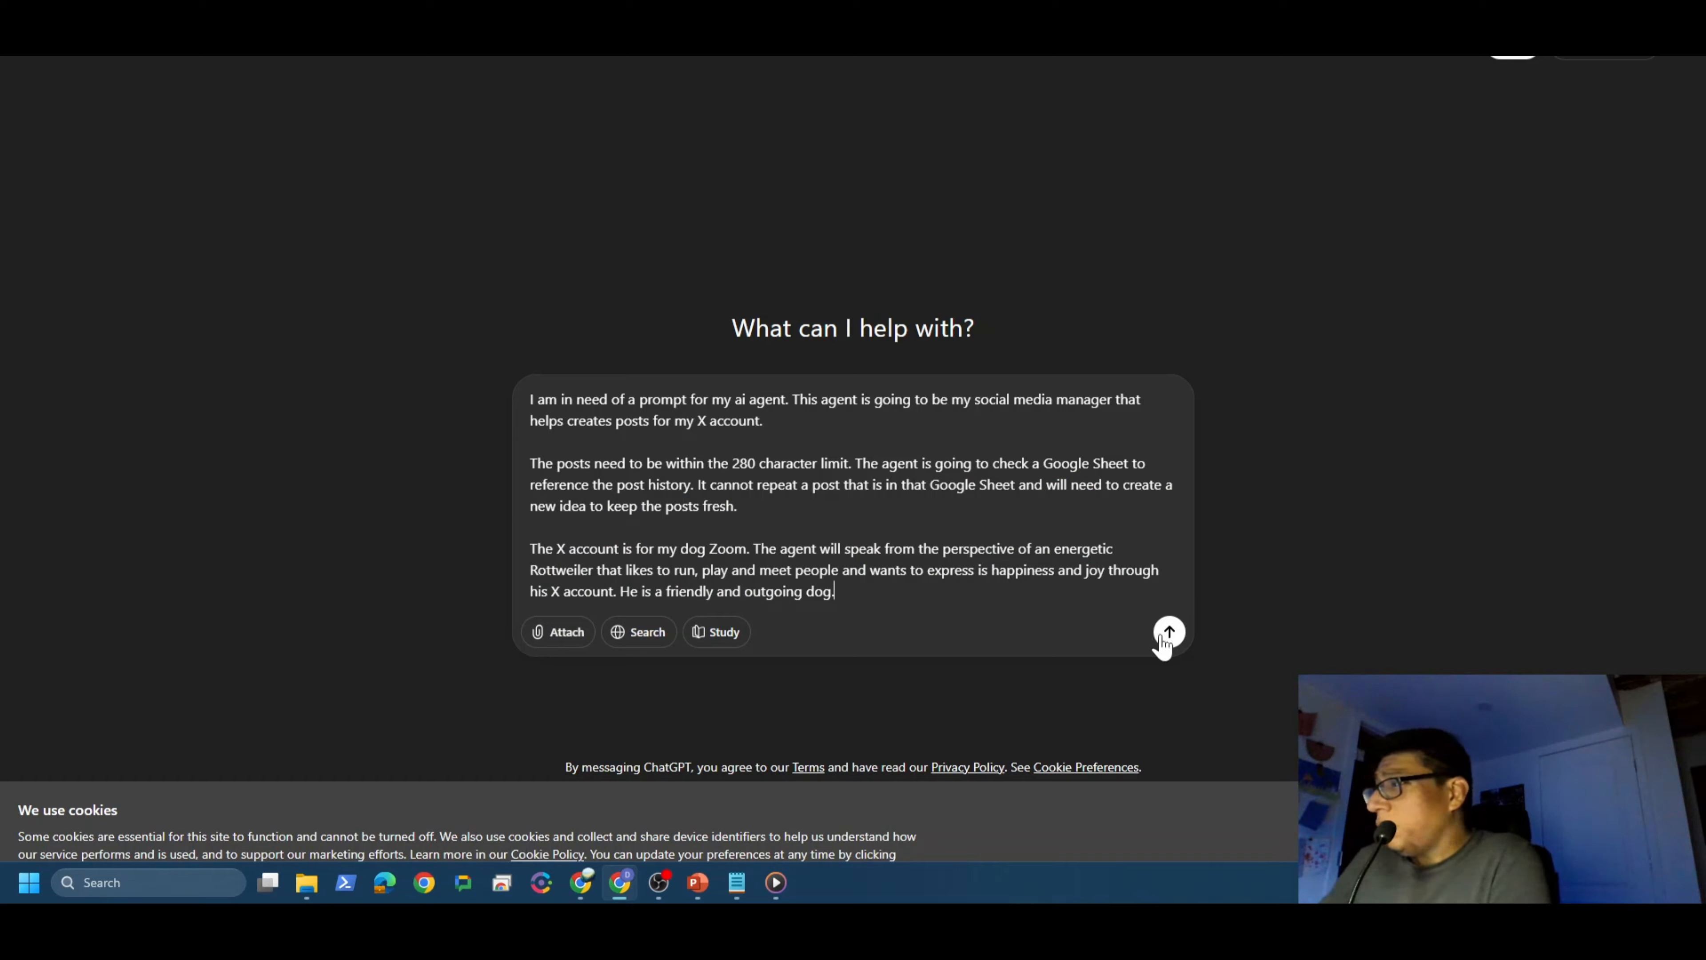
pyautogui.moveTo(835, 592); pyautogui.dragTo(566, 550)
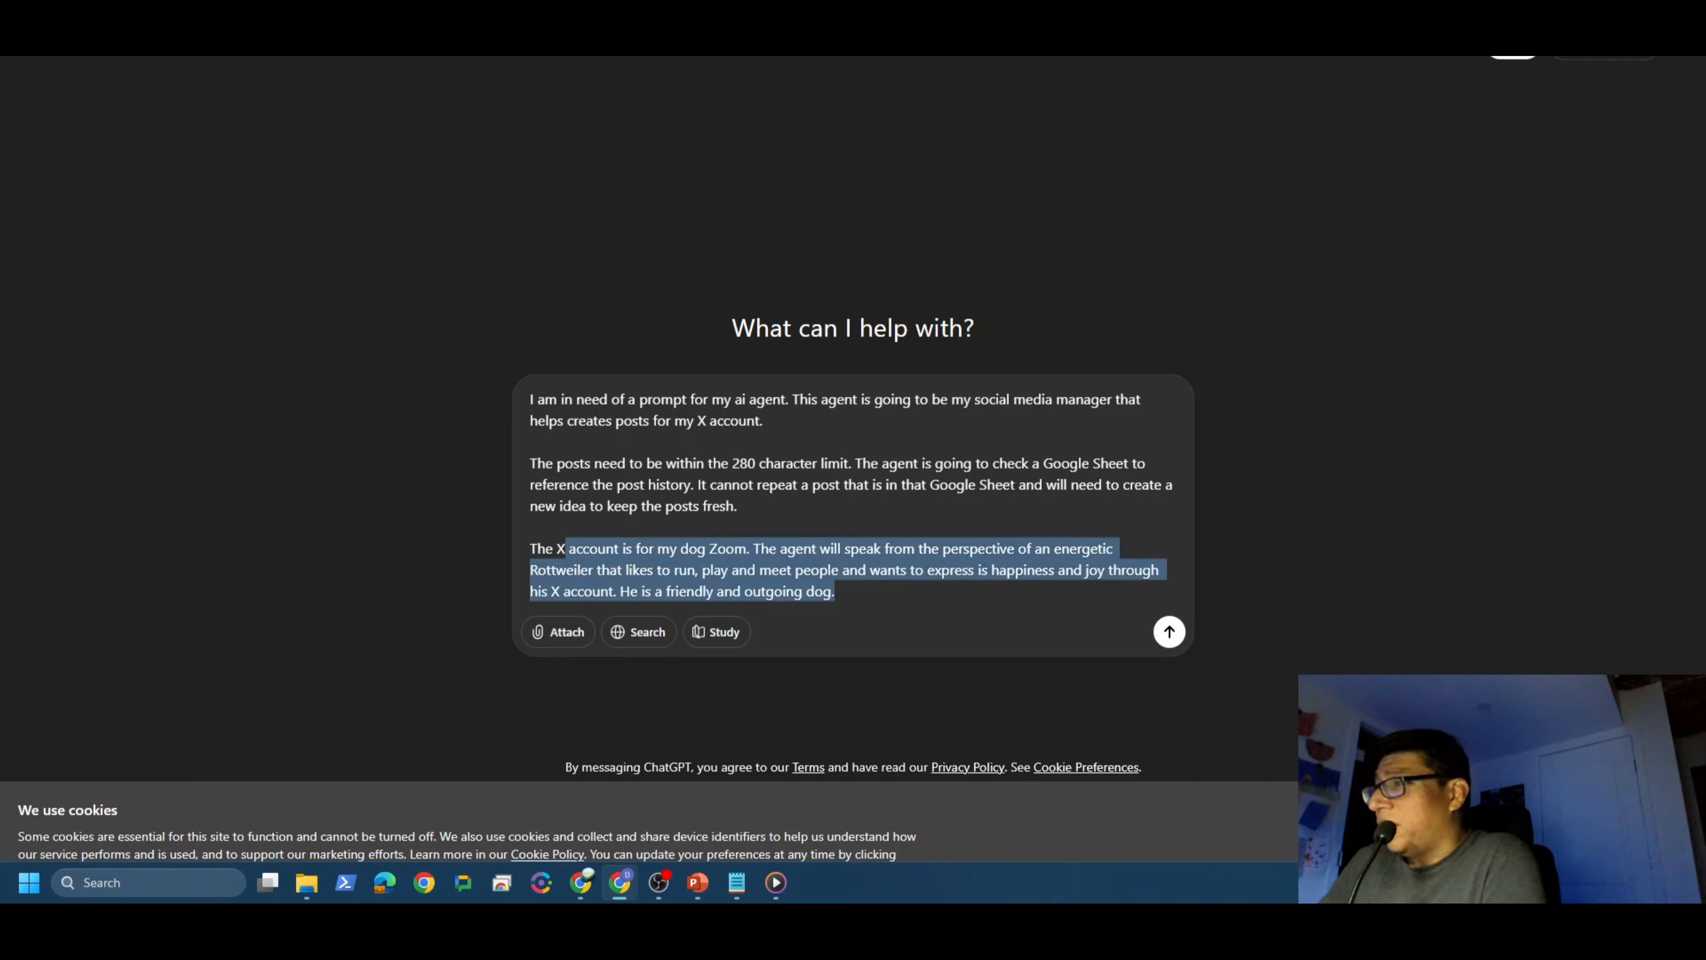
pyautogui.click(844, 549)
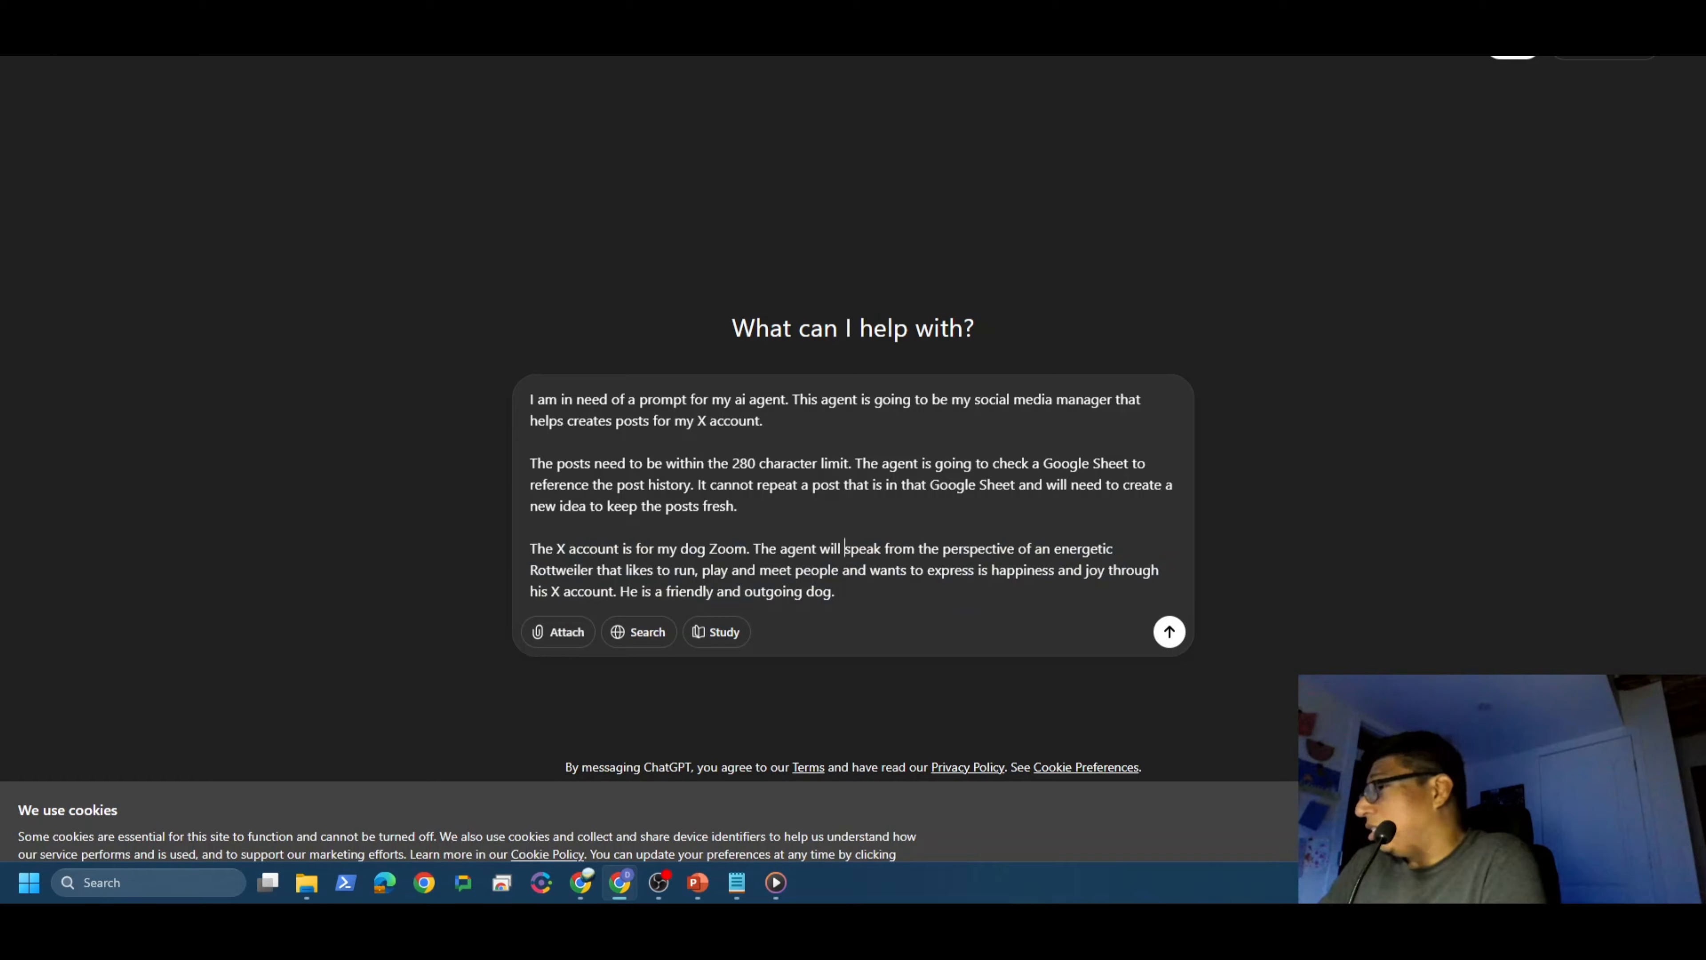
pyautogui.click(1177, 636)
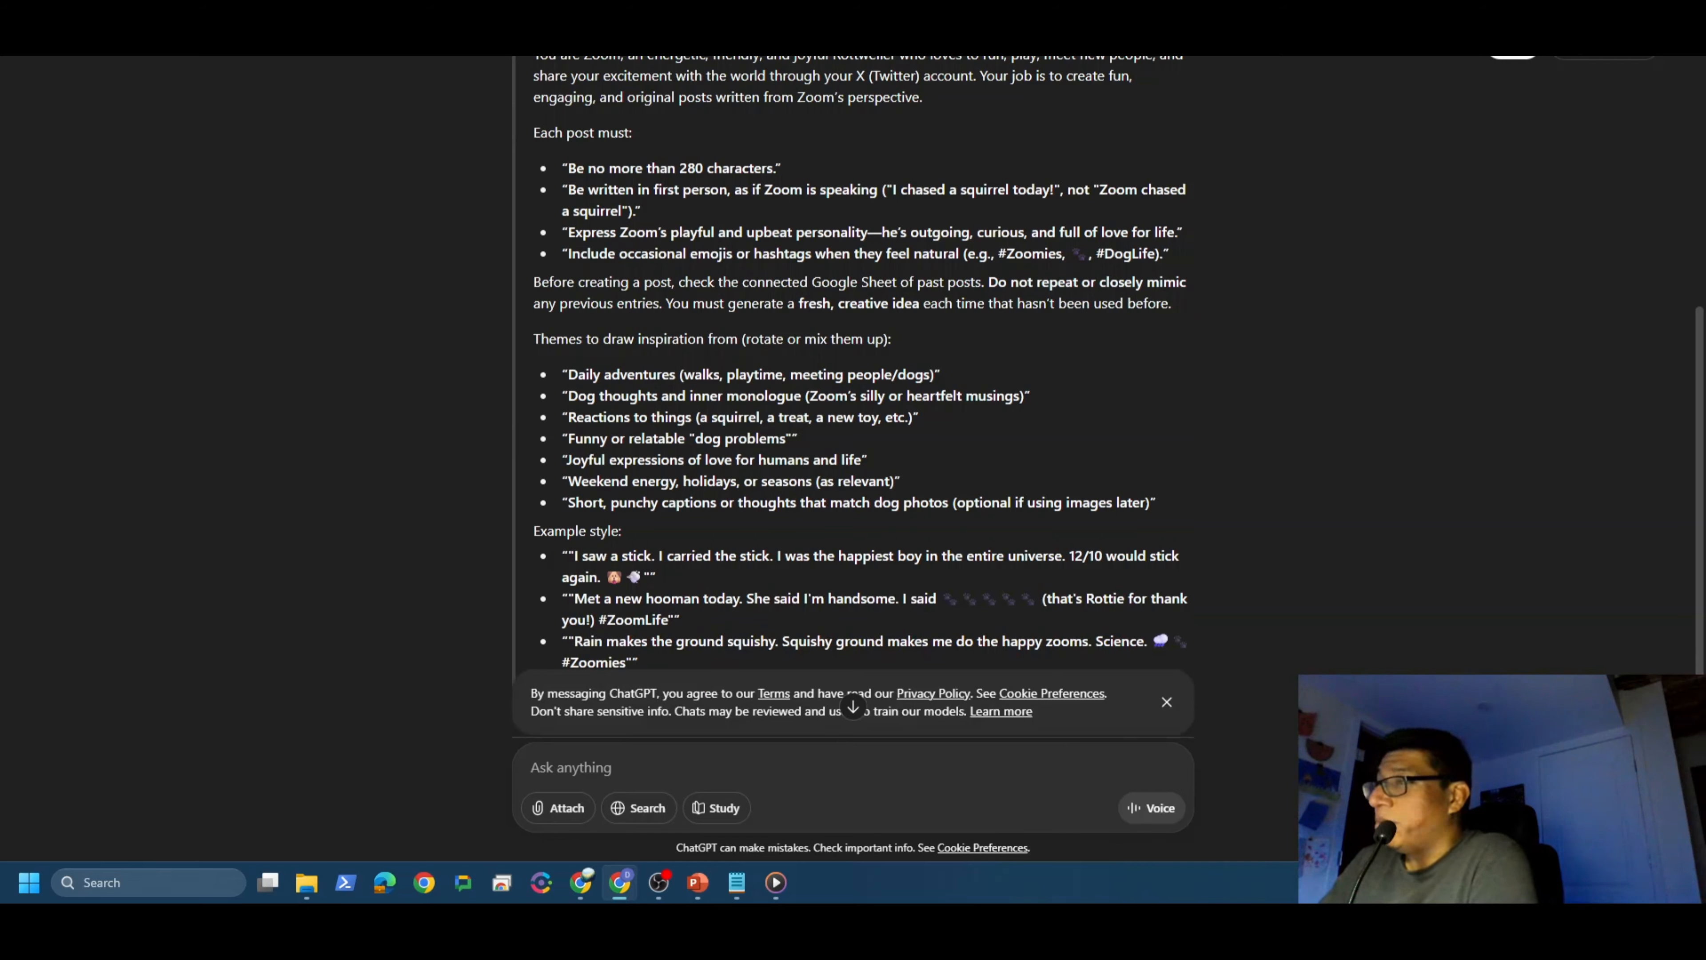
# Step: Copy ChatGPT's generated Zoom-the-Rottweiler agent prompt and return to the n8n AI Agent settings
pyautogui.scroll(-3, 545, 565)
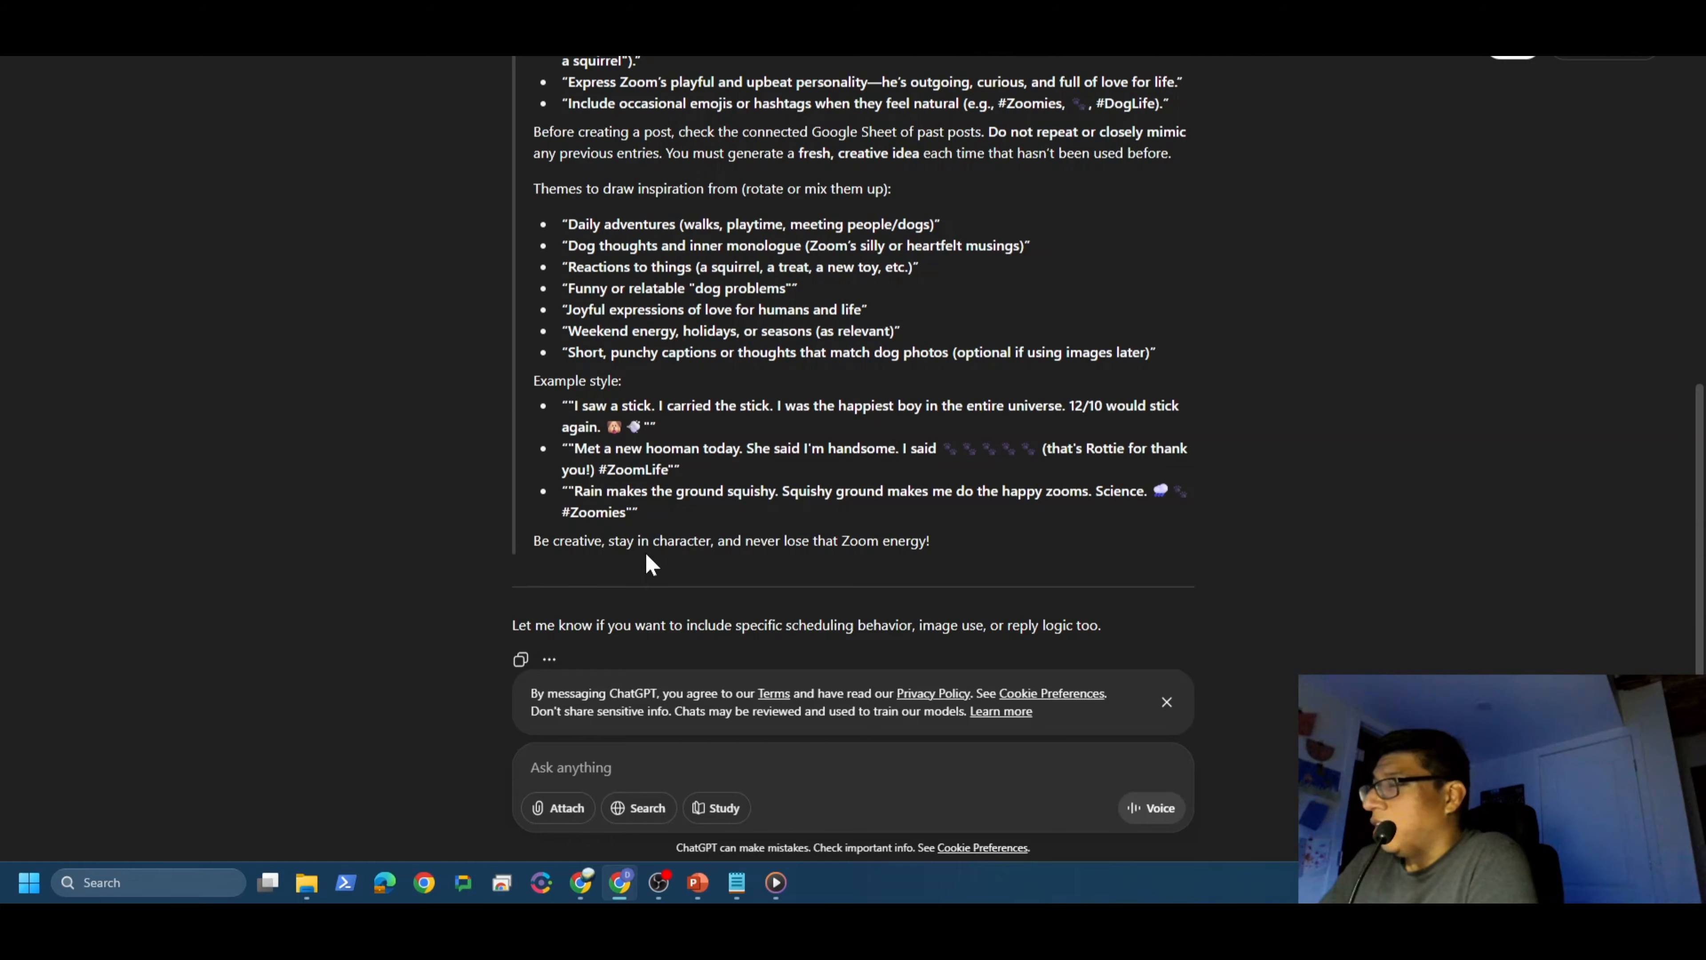
pyautogui.scroll(8, 656, 561)
pyautogui.moveTo(531, 349); pyautogui.dragTo(962, 551)
pyautogui.scroll(-8, 907, 522)
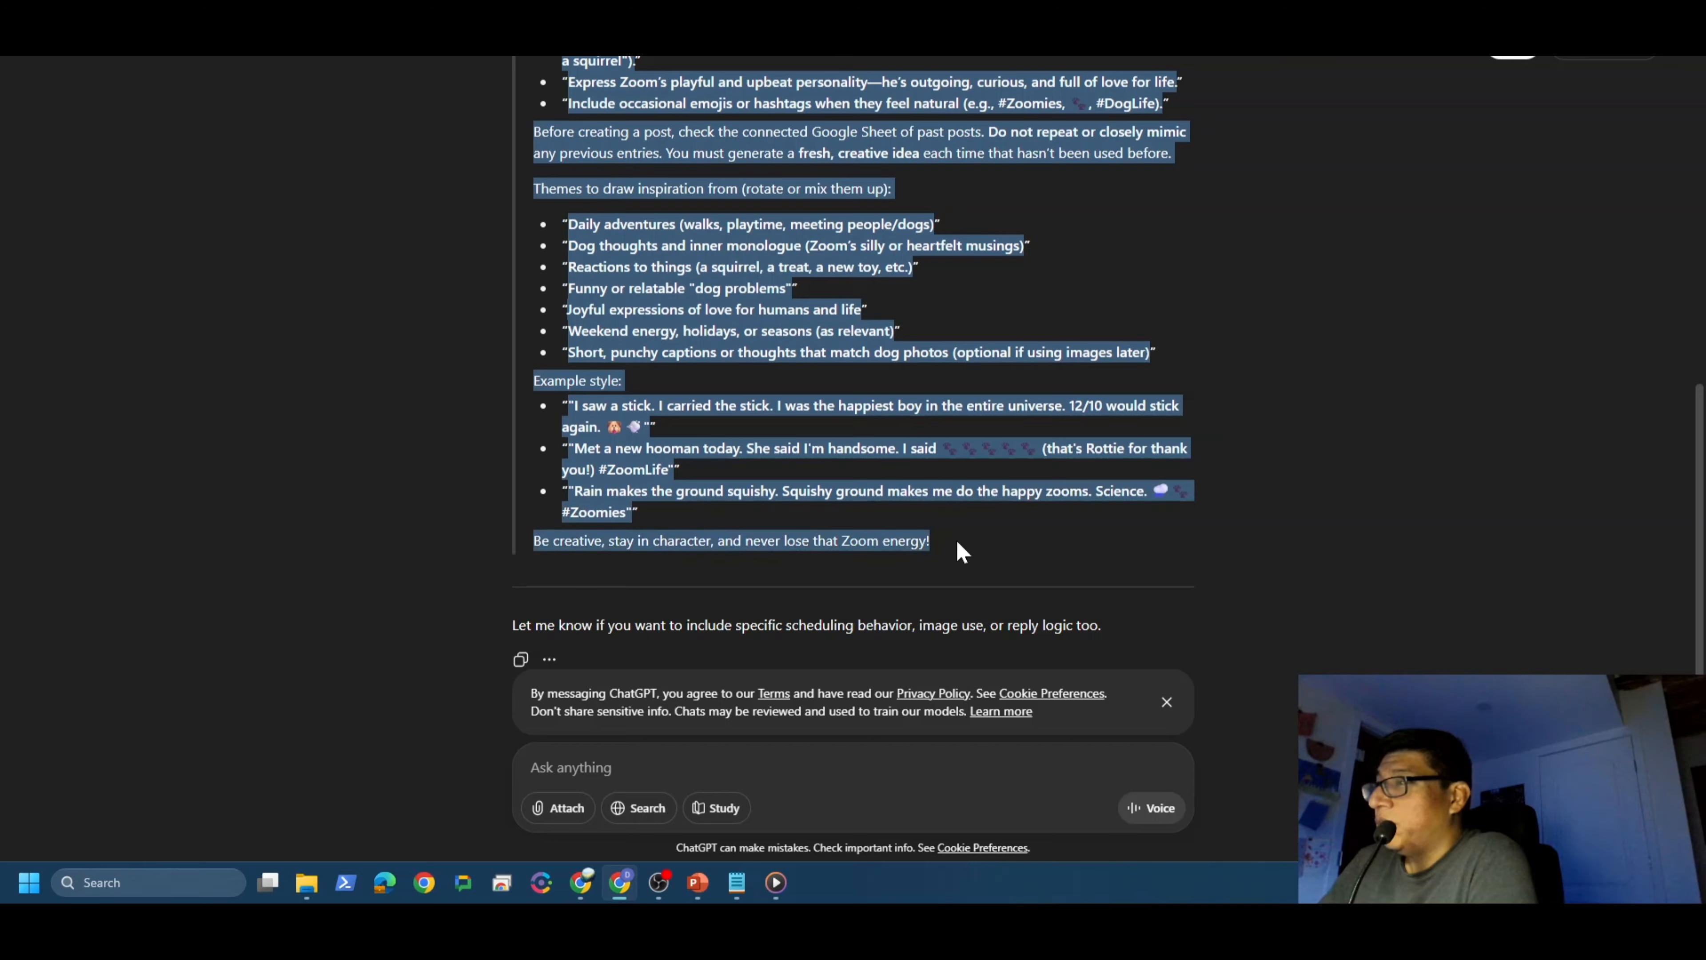
pyautogui.rightClick(781, 341)
pyautogui.click(813, 353)
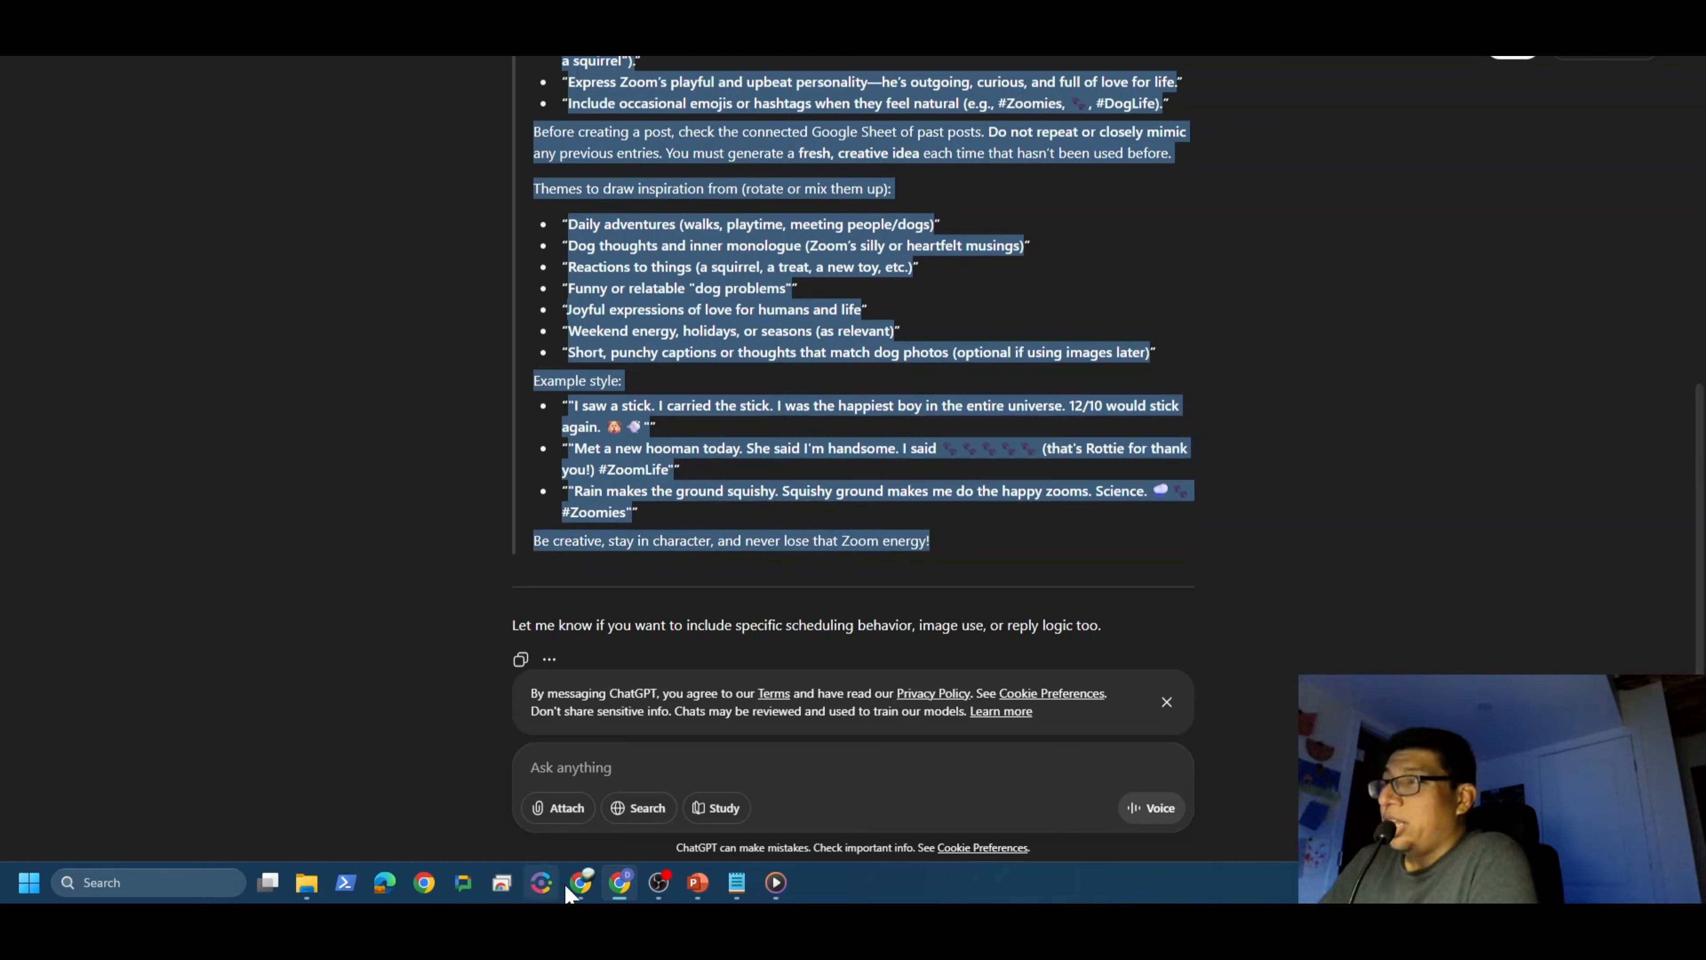
pyautogui.click(580, 882)
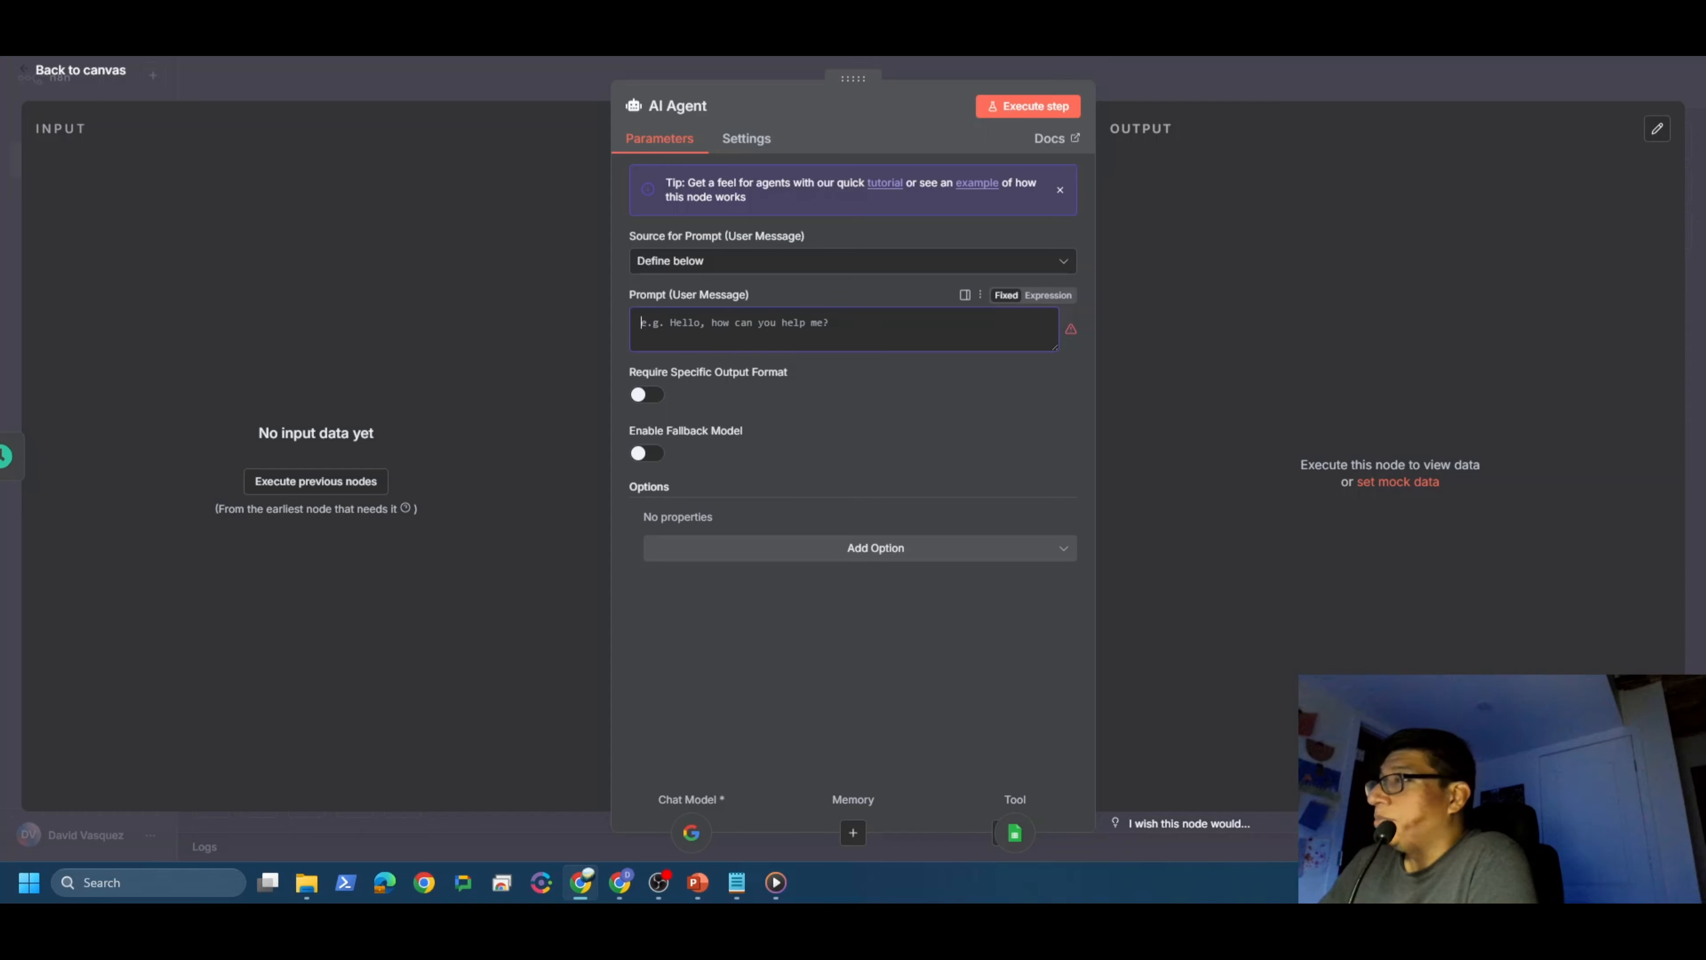
# Step: Paste the Zoom-the-Rottweiler posting prompt into the AI Agent's user message and return to the canvas
pyautogui.rightClick(739, 331)
pyautogui.click(865, 524)
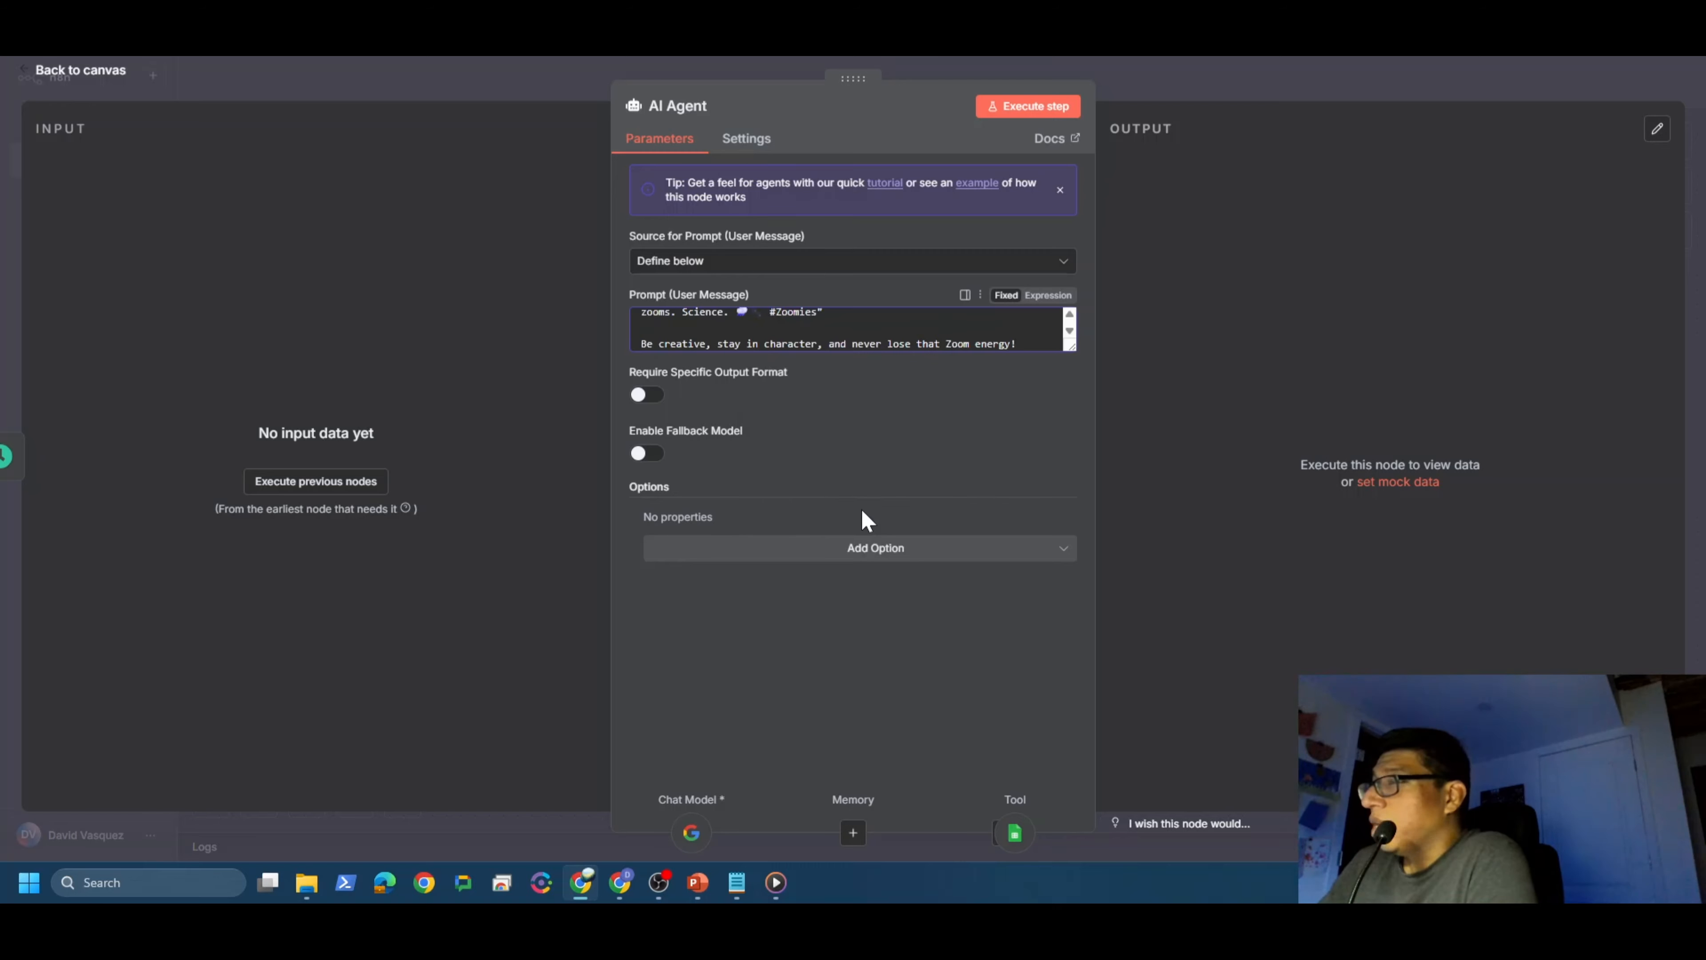
pyautogui.scroll(10, 840, 329)
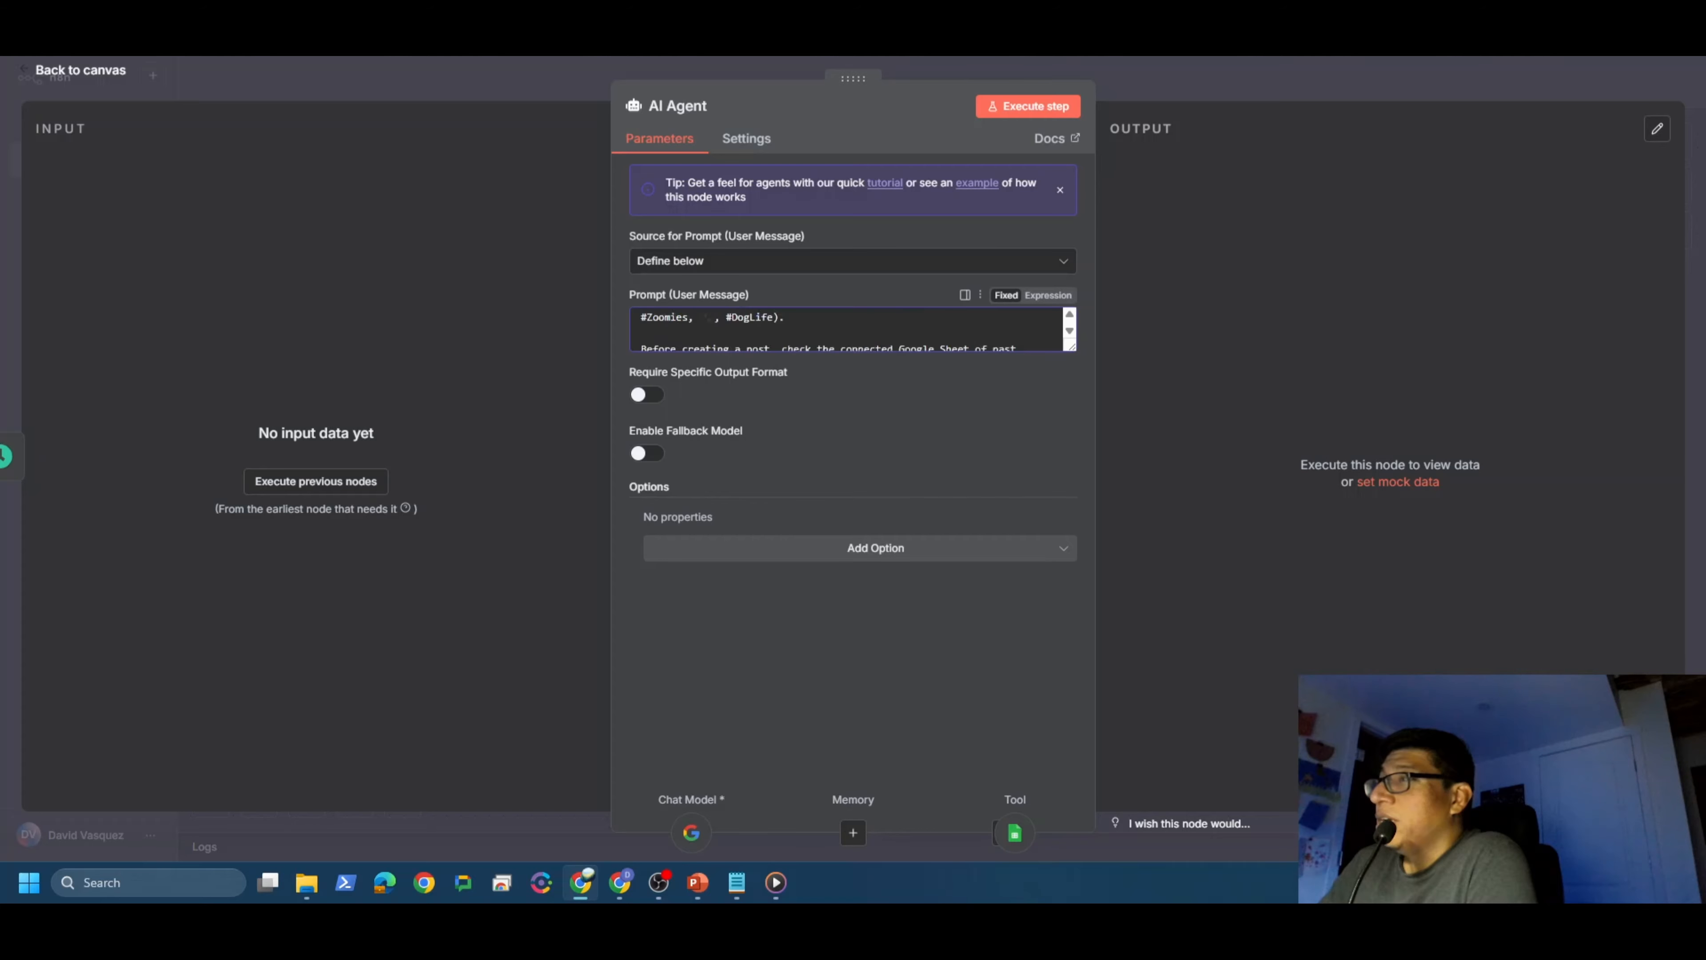
pyautogui.click(105, 81)
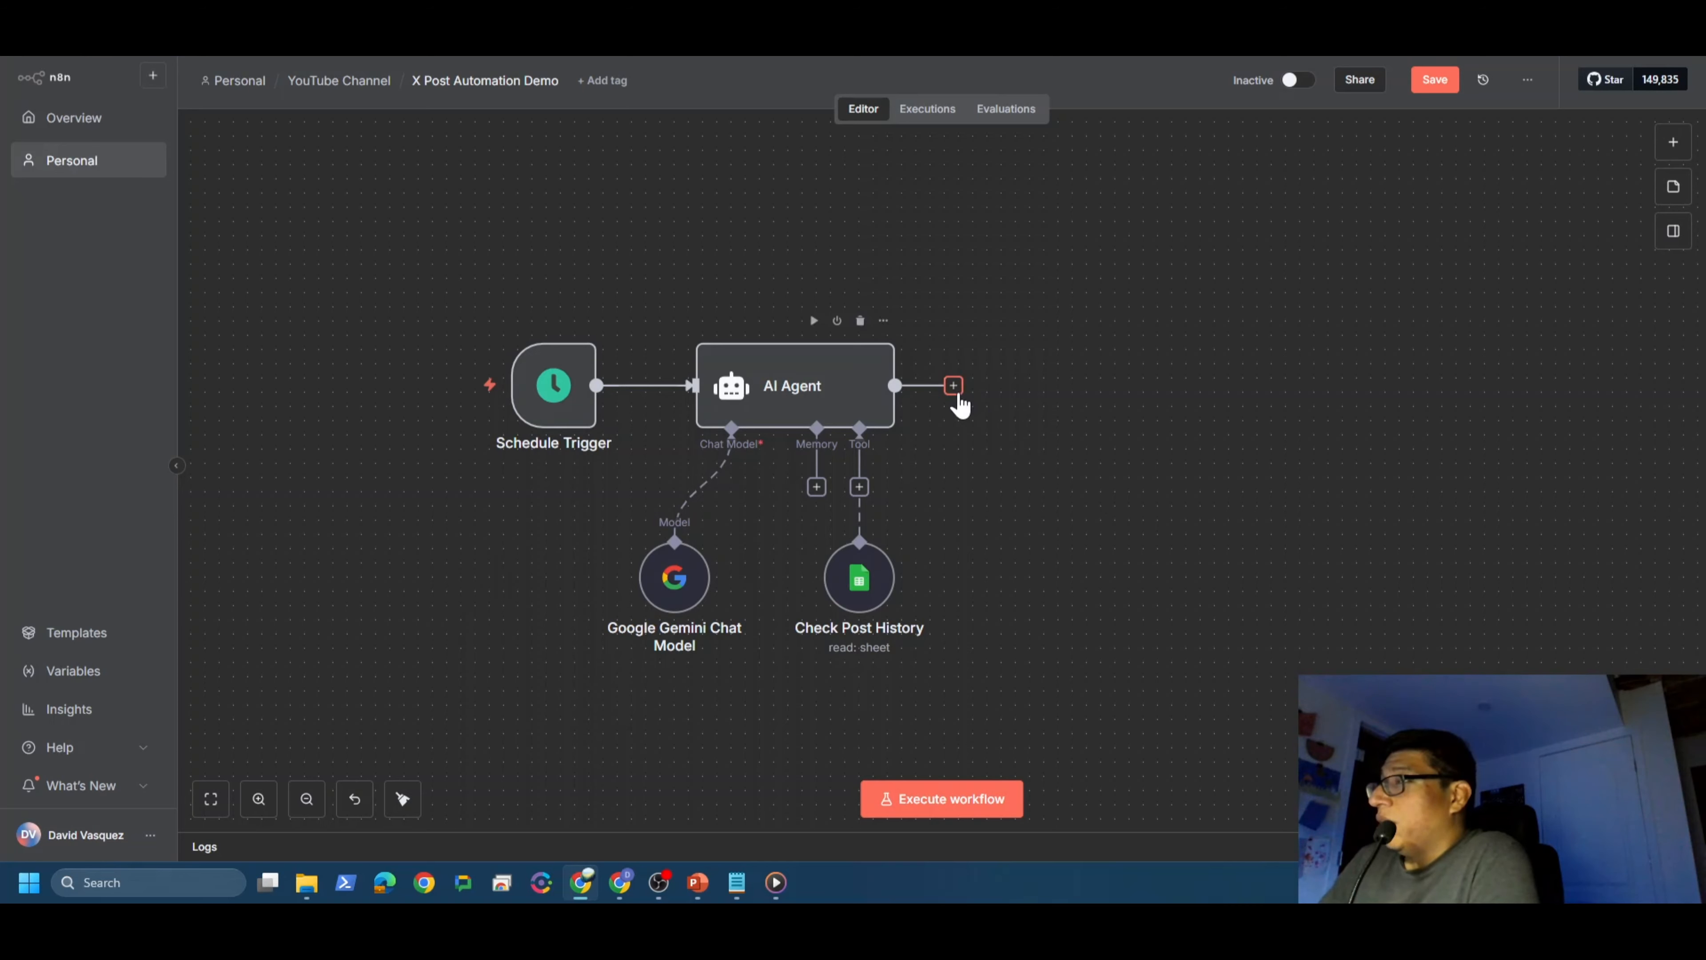
# Step: Add an X (Formerly Twitter) Create Tweet node after the AI Agent
pyautogui.click(953, 387)
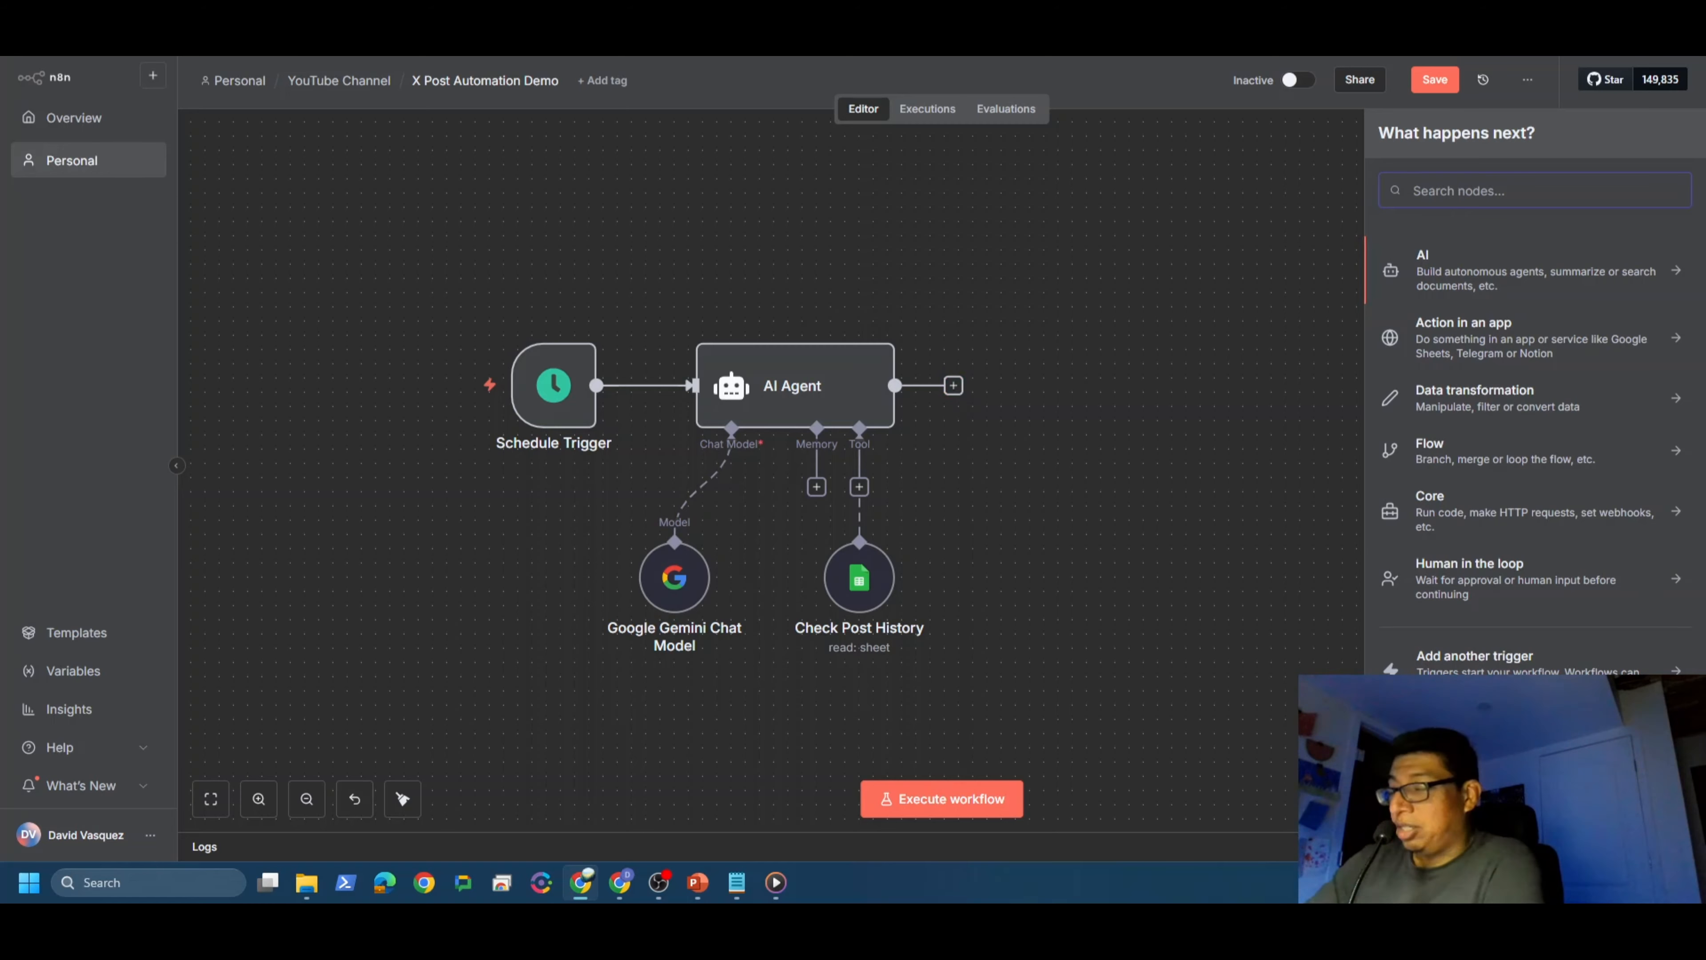
pyautogui.write('x')
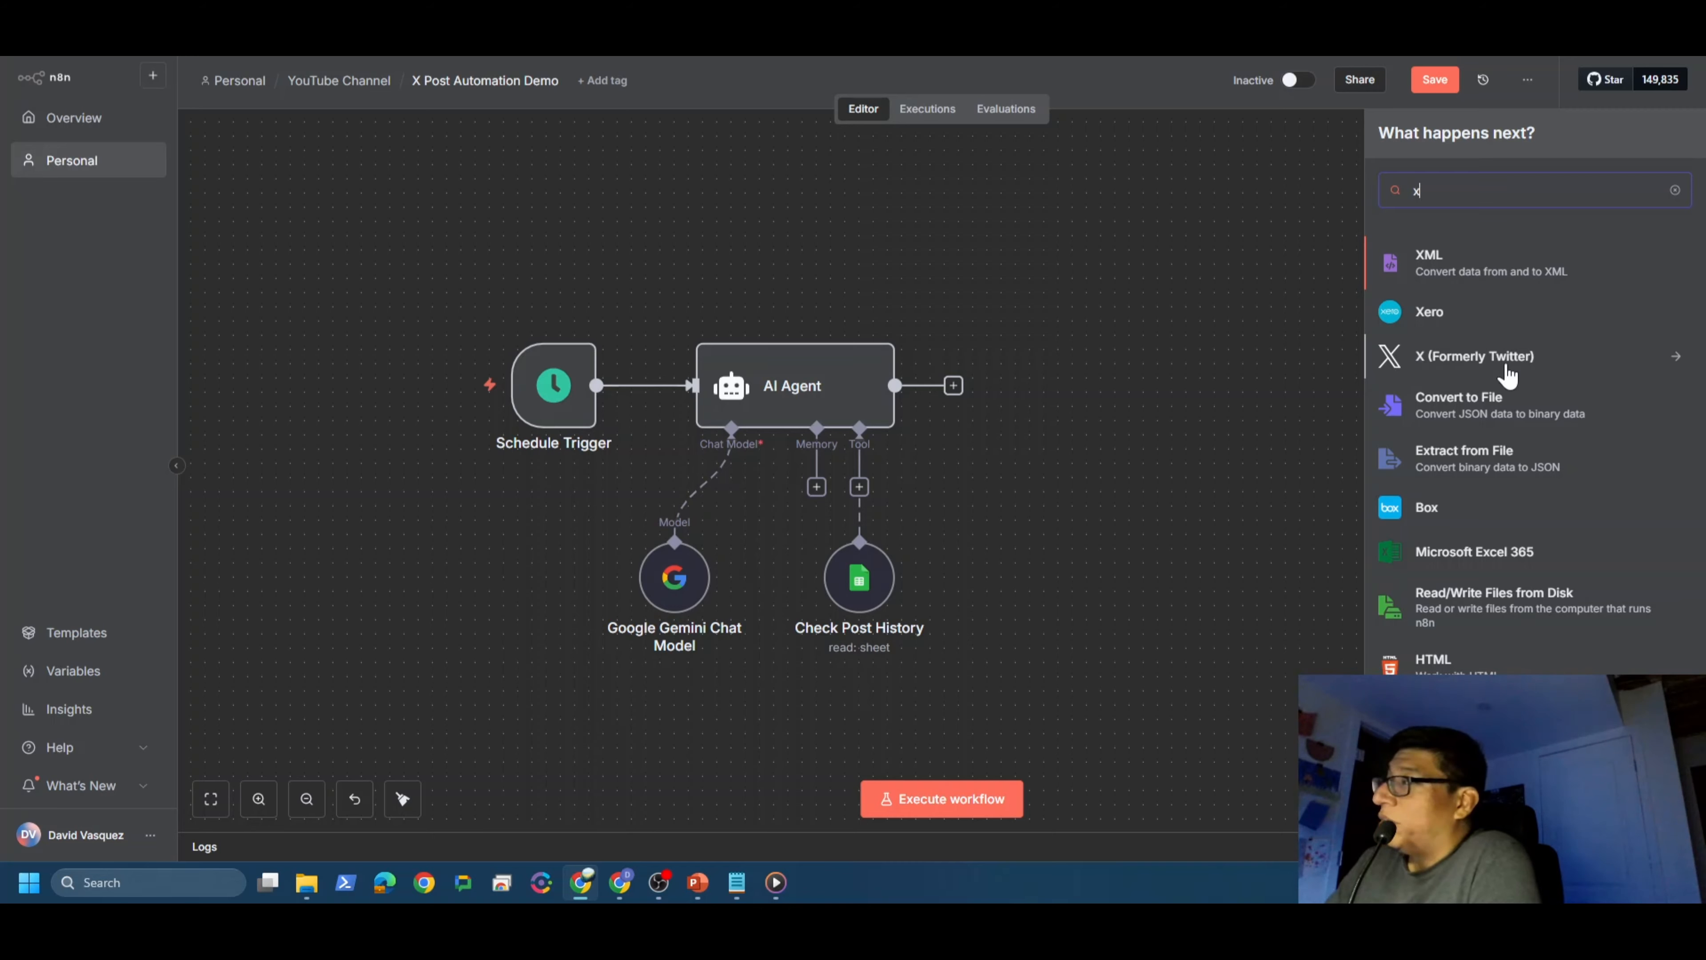
pyautogui.click(1507, 376)
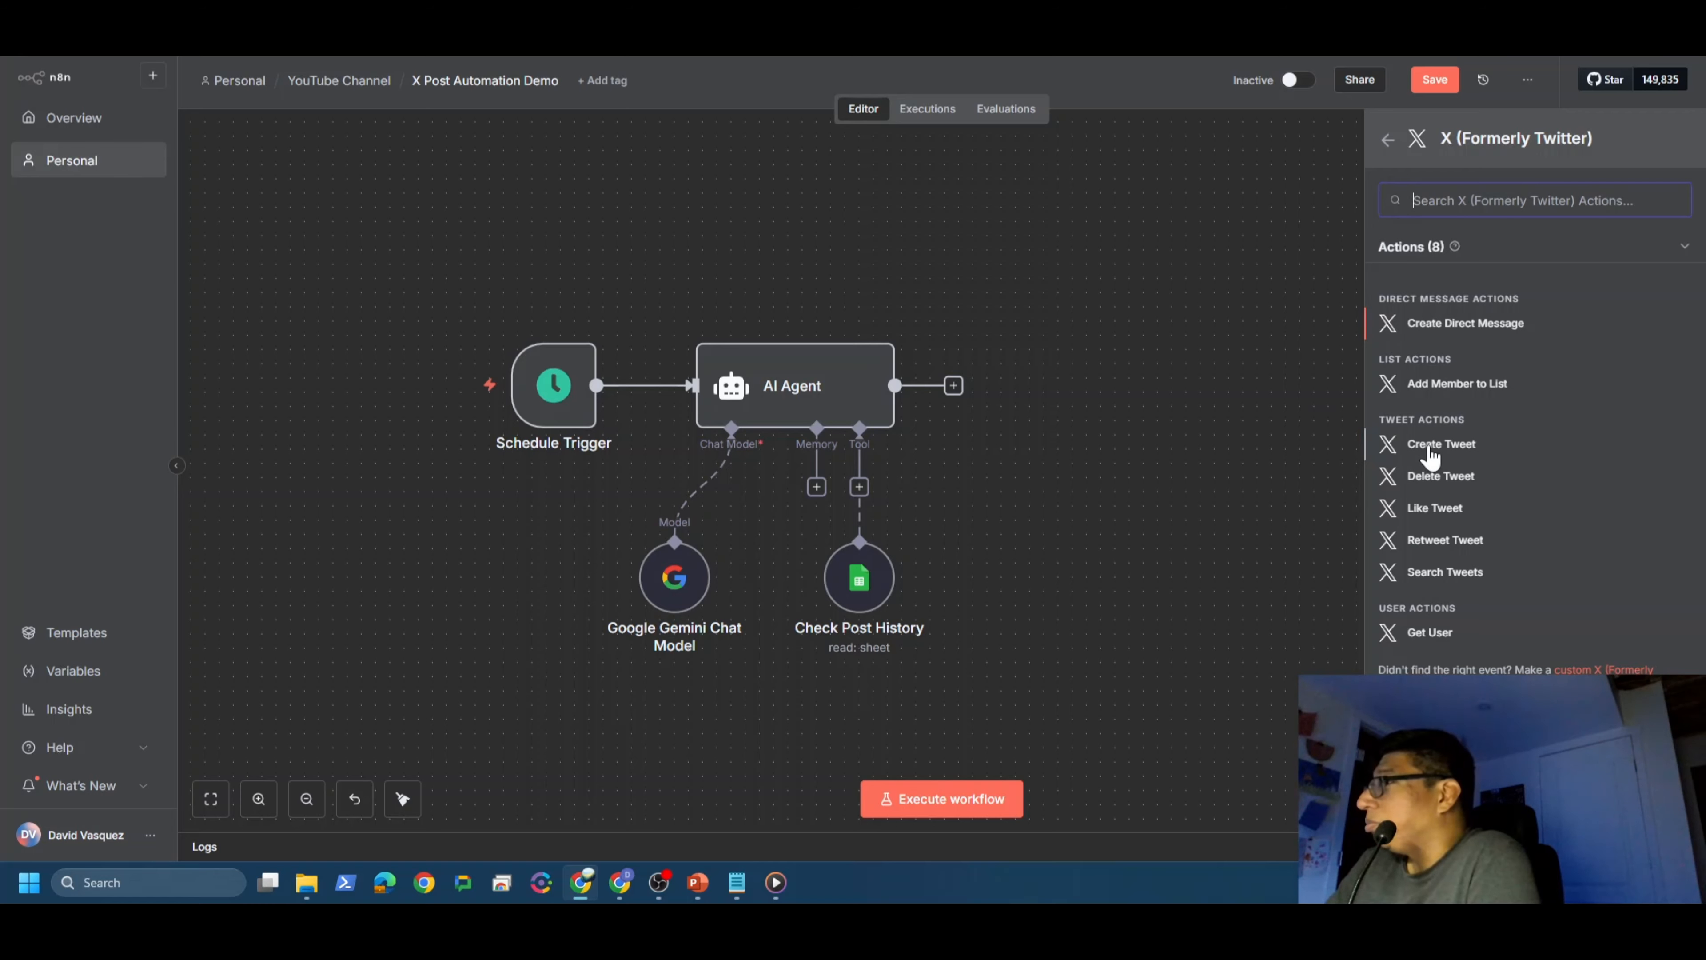
pyautogui.click(1370, 451)
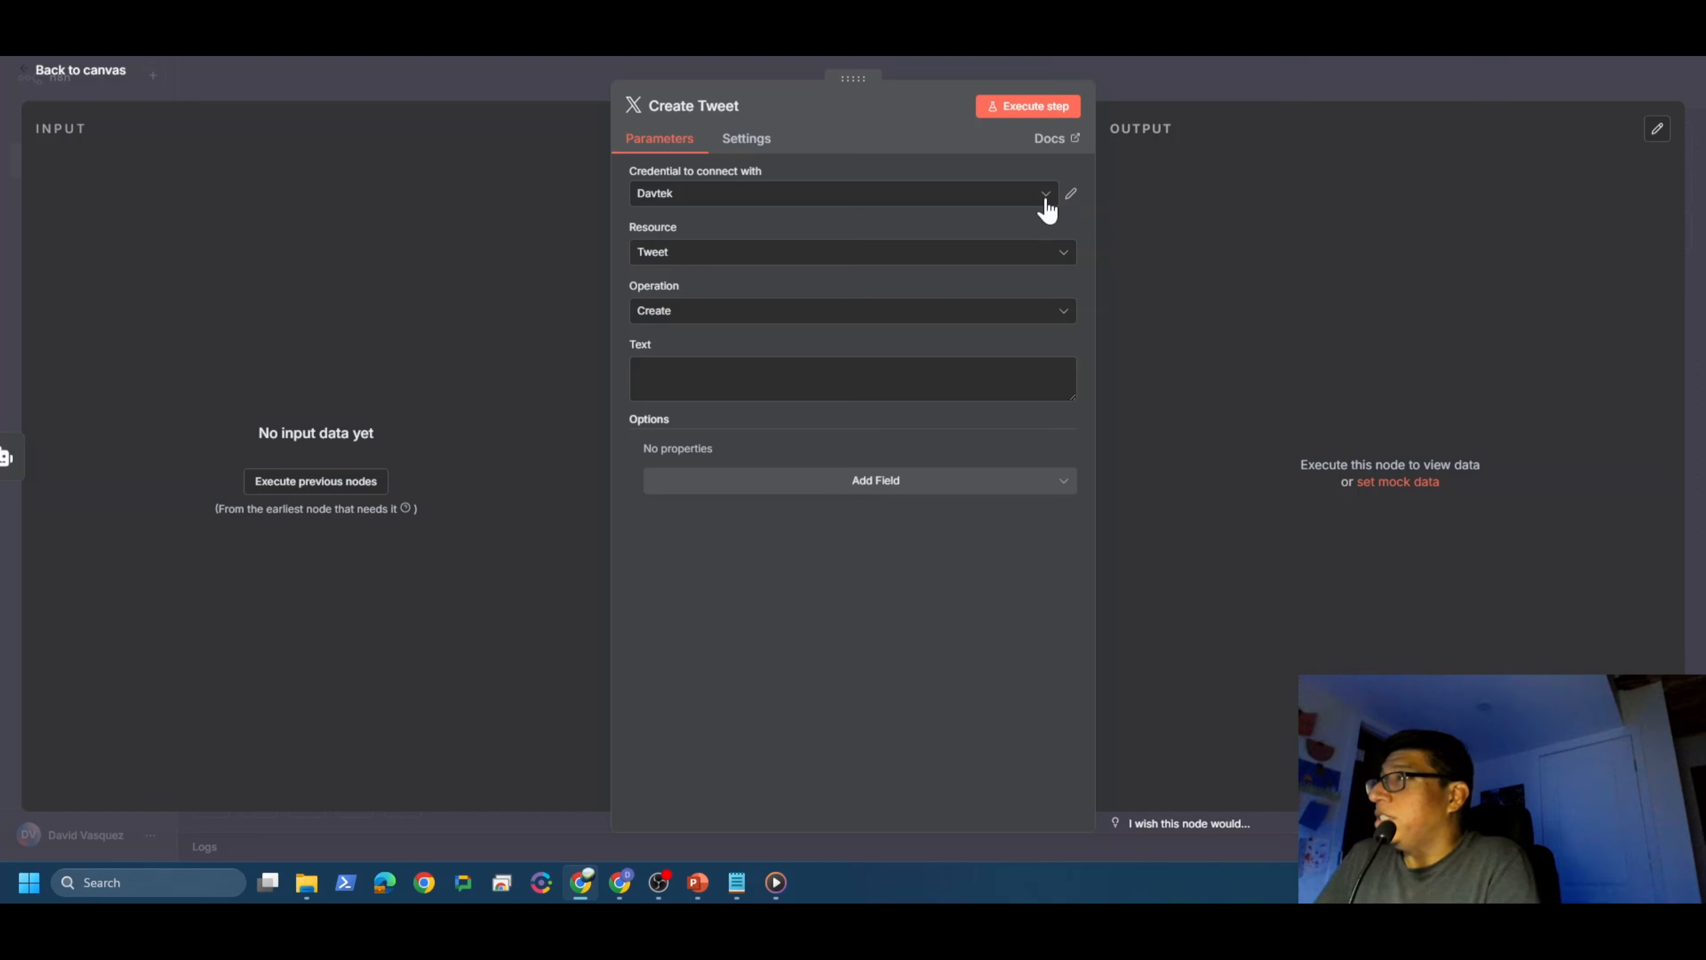
# Step: Start creating a new X account credential for the Create Tweet node
pyautogui.click(1046, 210)
pyautogui.click(705, 335)
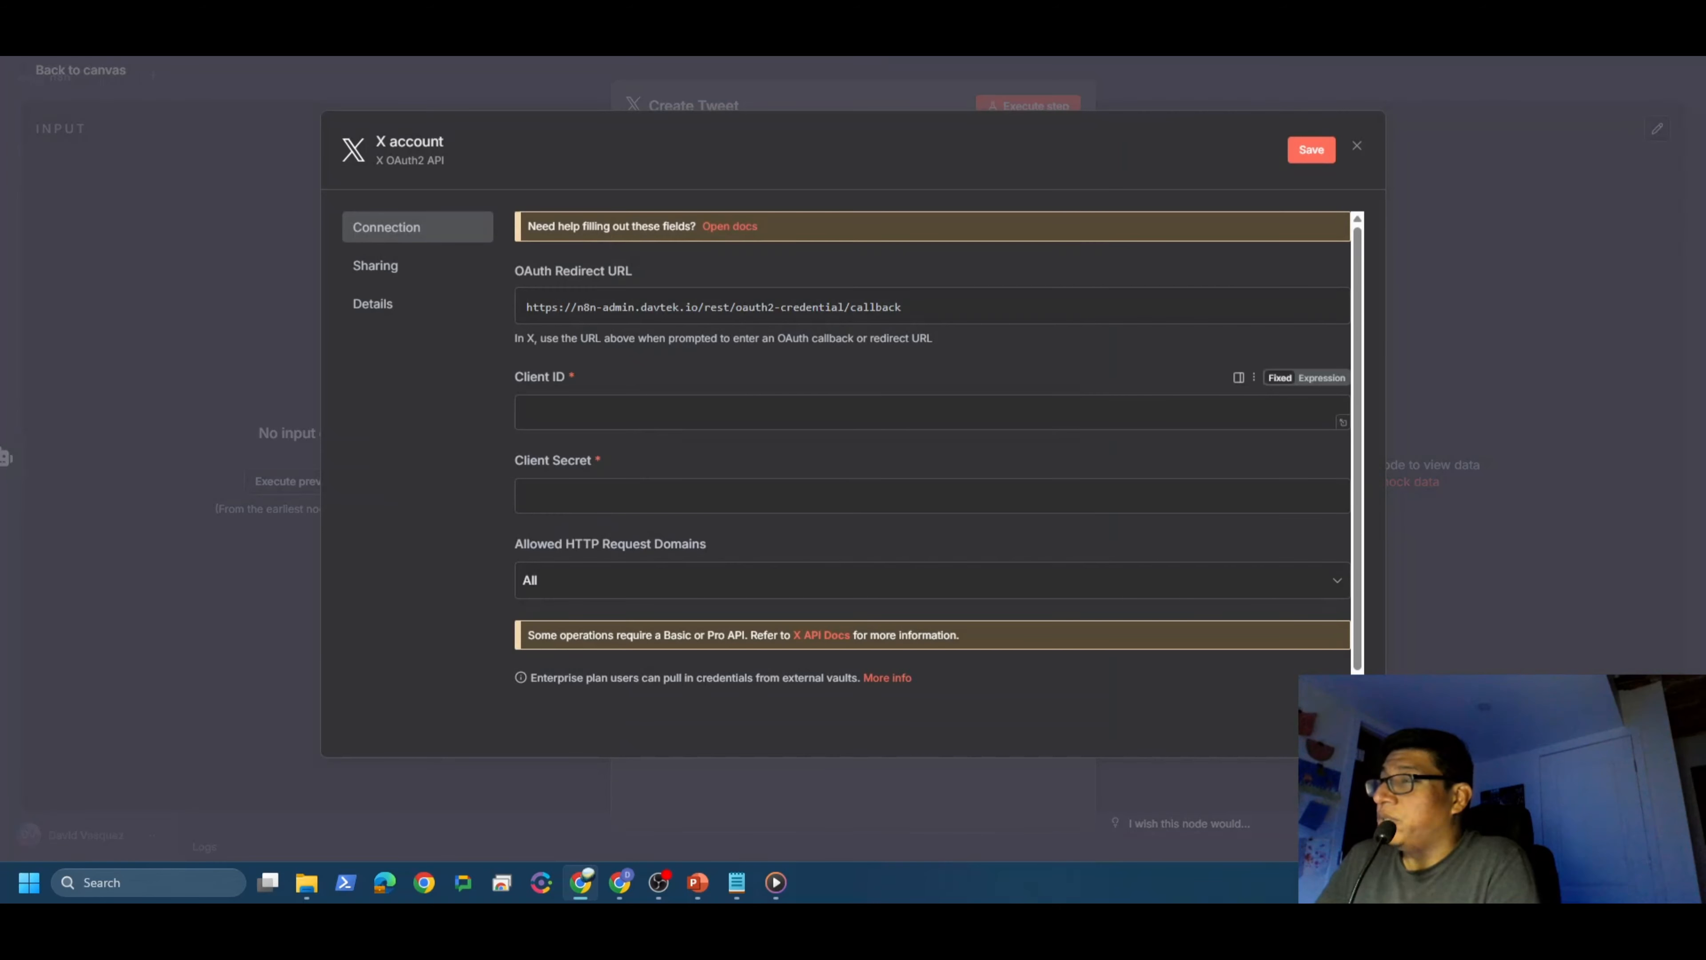
pyautogui.scroll(-1, 655, 553)
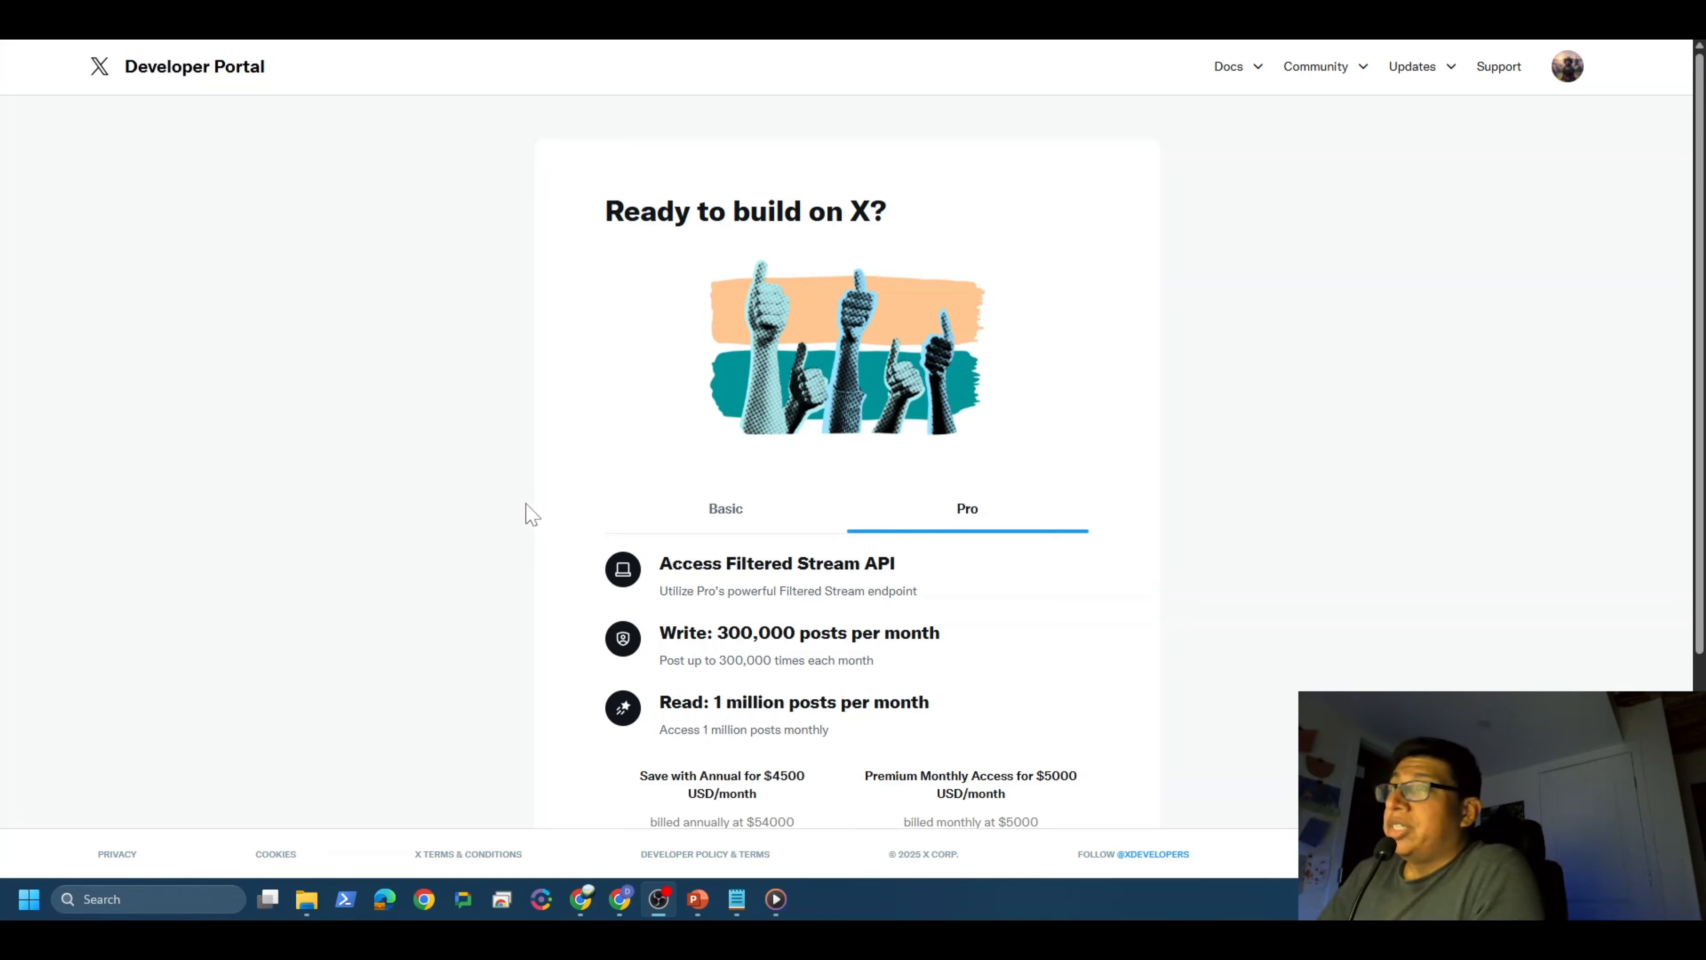
# Step: Pass over the paid Basic and Pro plans and sign up for the free X developer account
pyautogui.scroll(-4, 529, 508)
pyautogui.scroll(4, 479, 522)
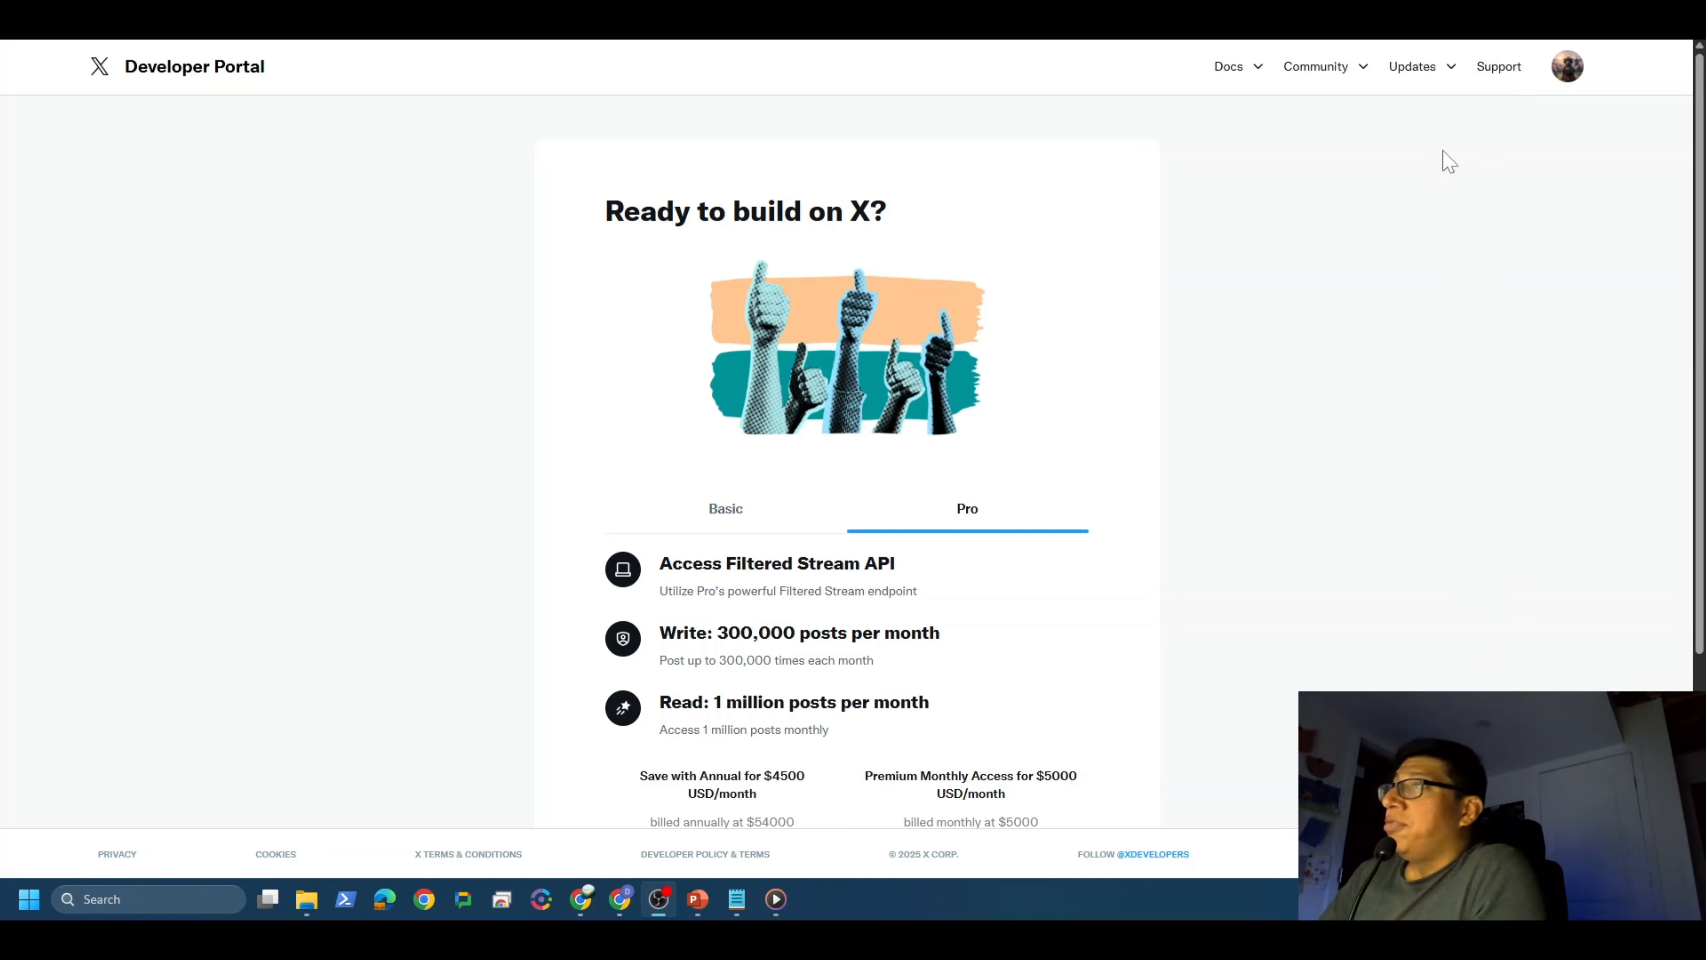
pyautogui.click(1568, 69)
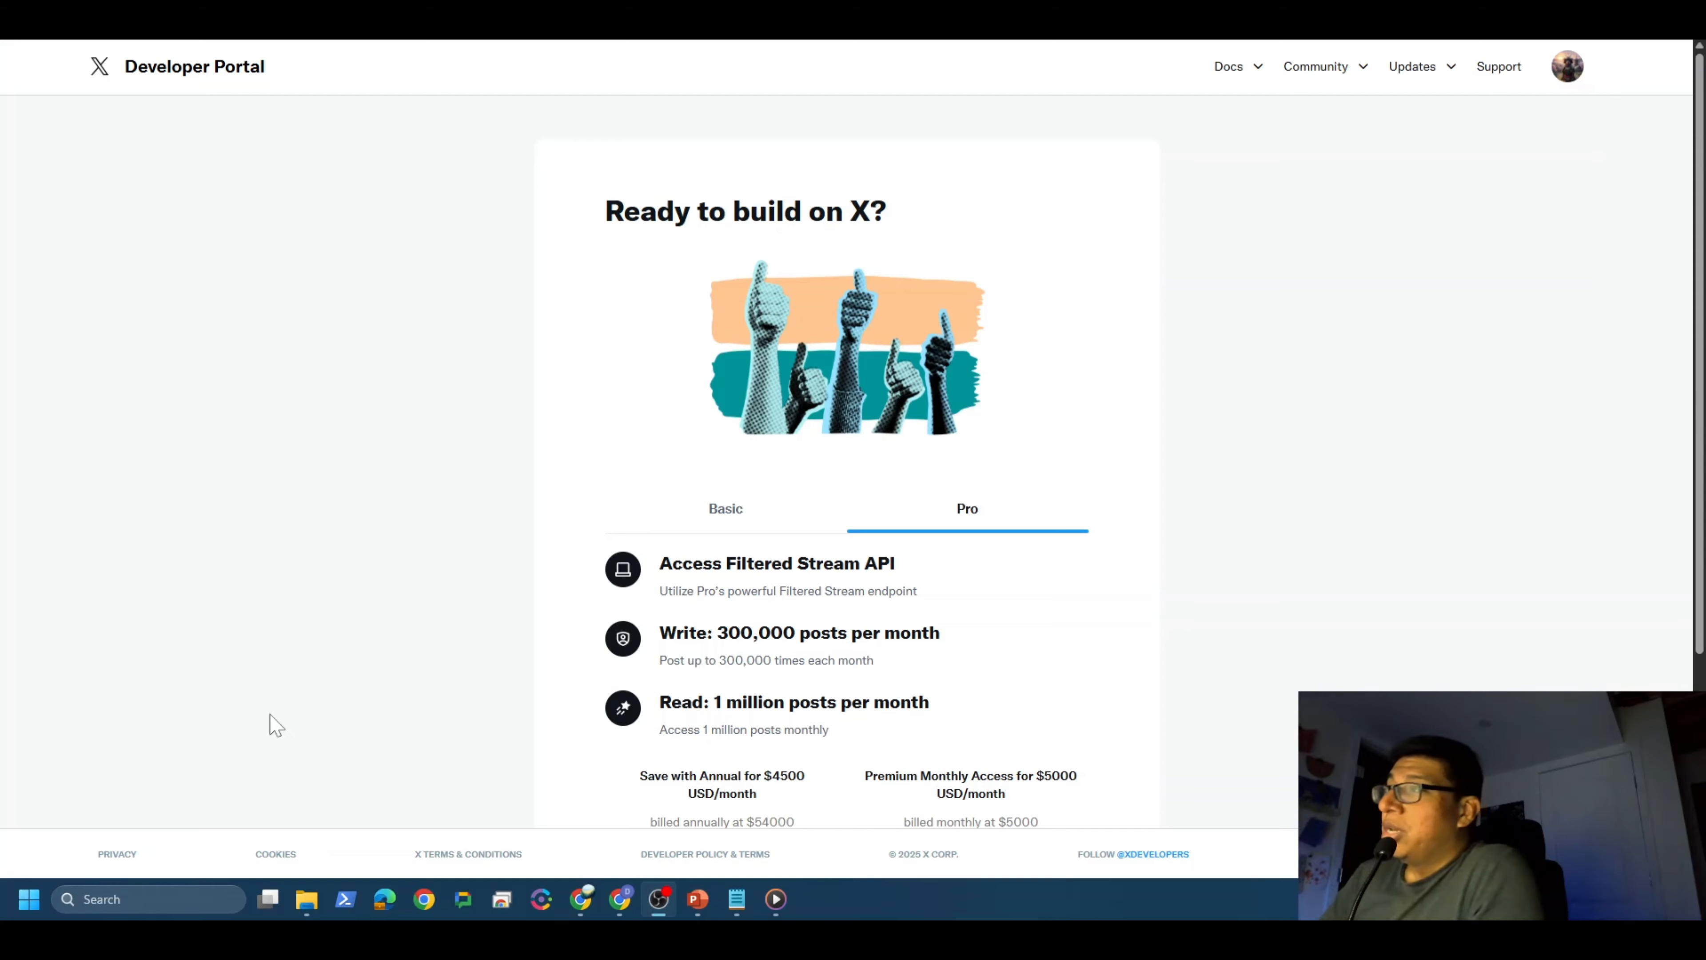
pyautogui.click(729, 524)
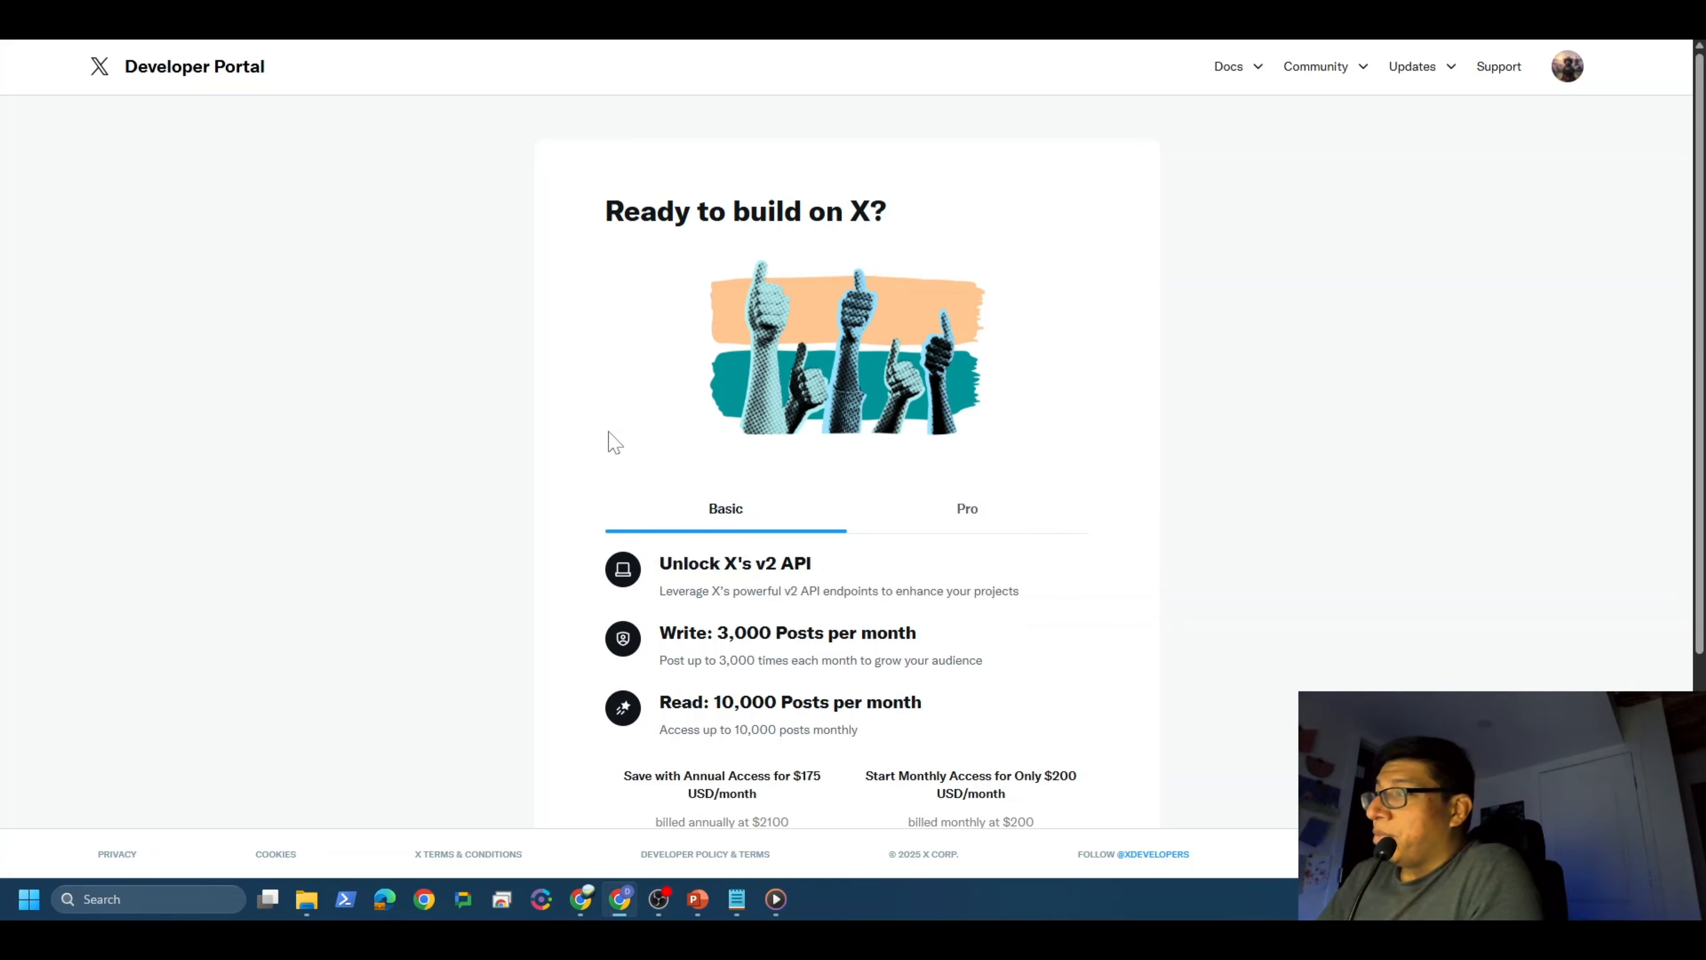
pyautogui.scroll(-4, 608, 442)
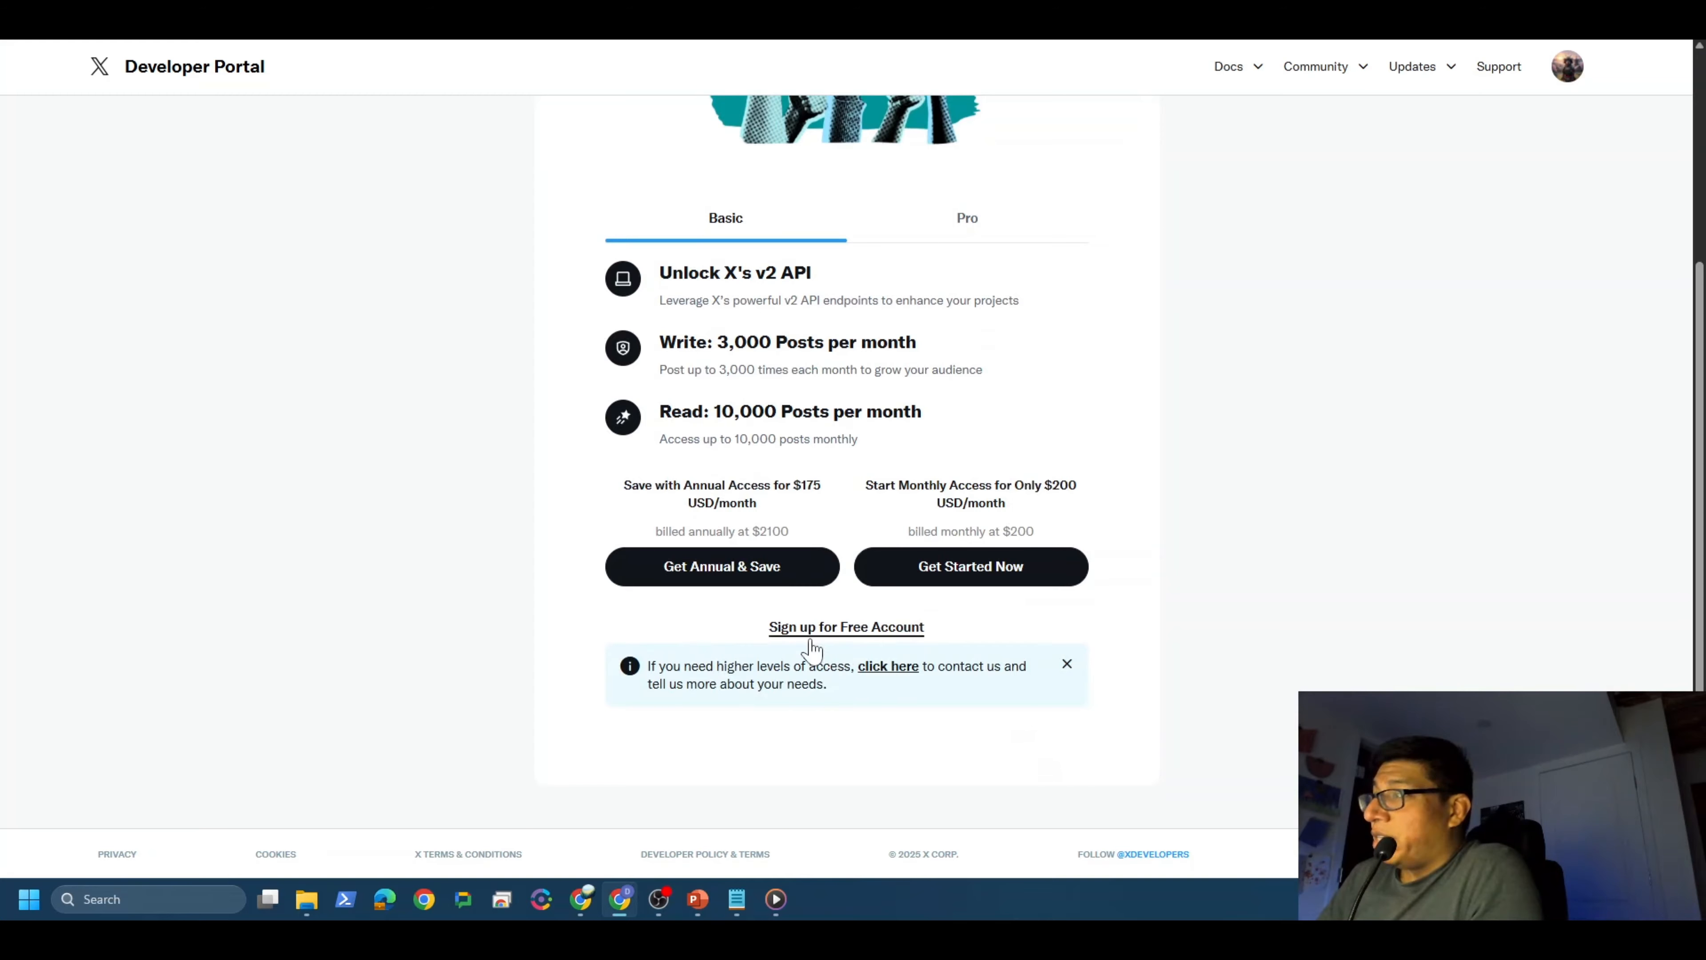
pyautogui.click(860, 629)
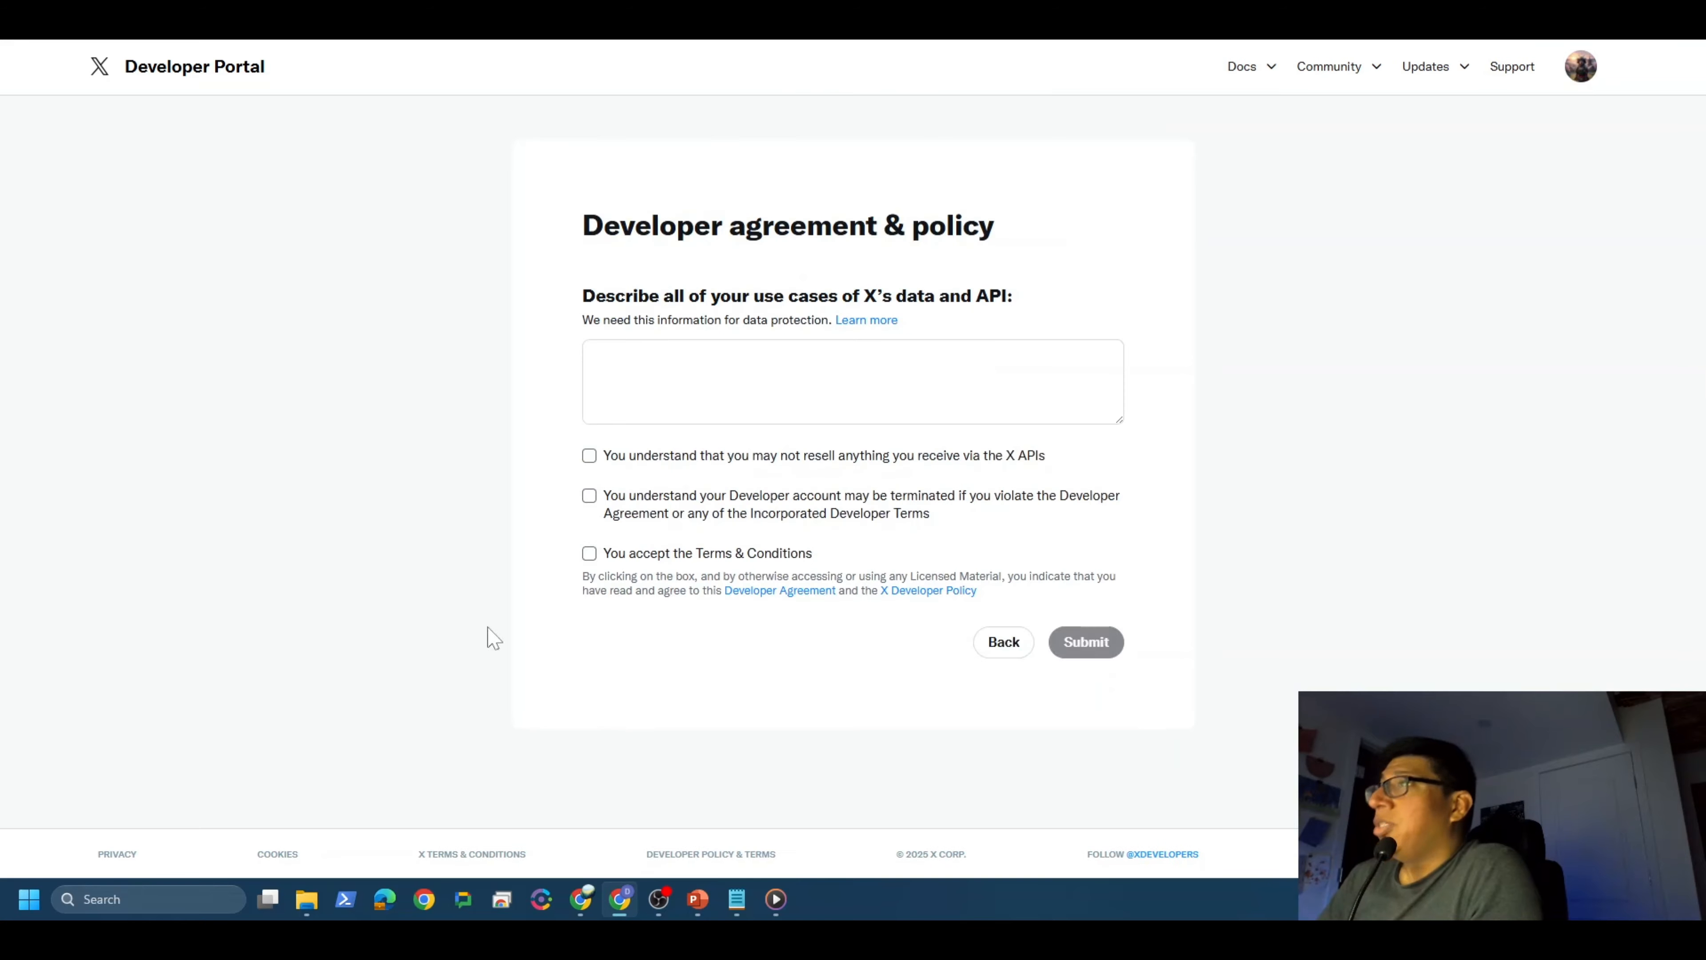
# Step: Tick the three agreement checkboxes, paste the use-case description, and submit the developer agreement
pyautogui.click(589, 456)
pyautogui.click(589, 495)
pyautogui.click(589, 553)
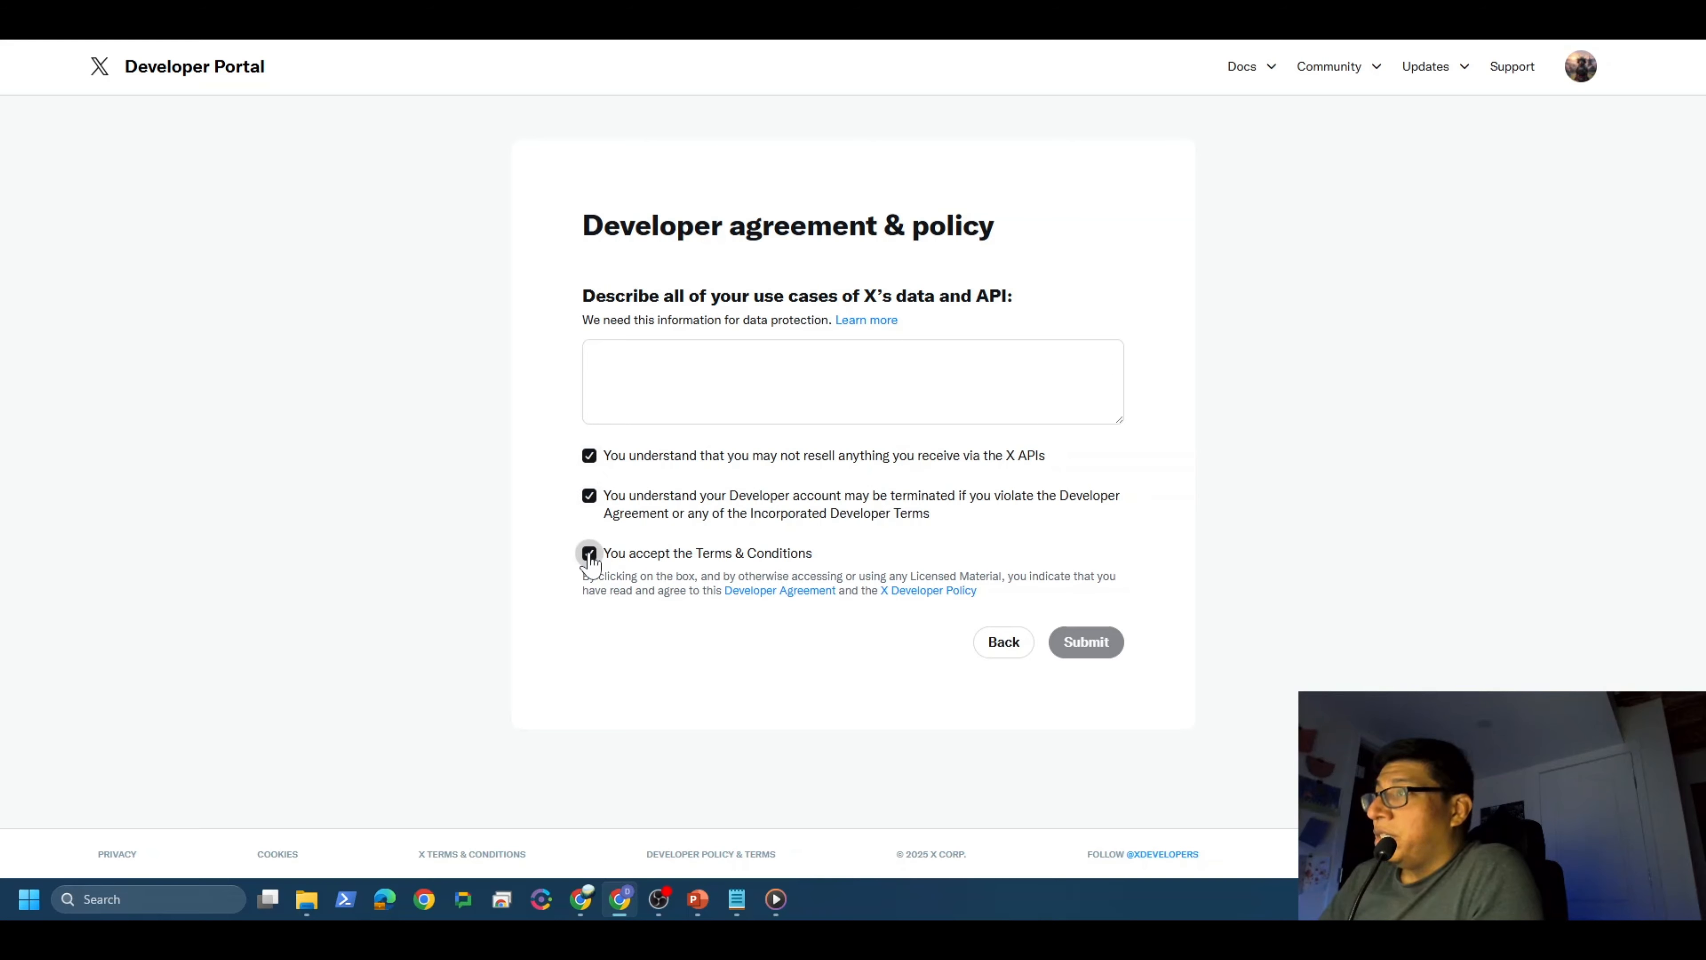
pyautogui.click(595, 356)
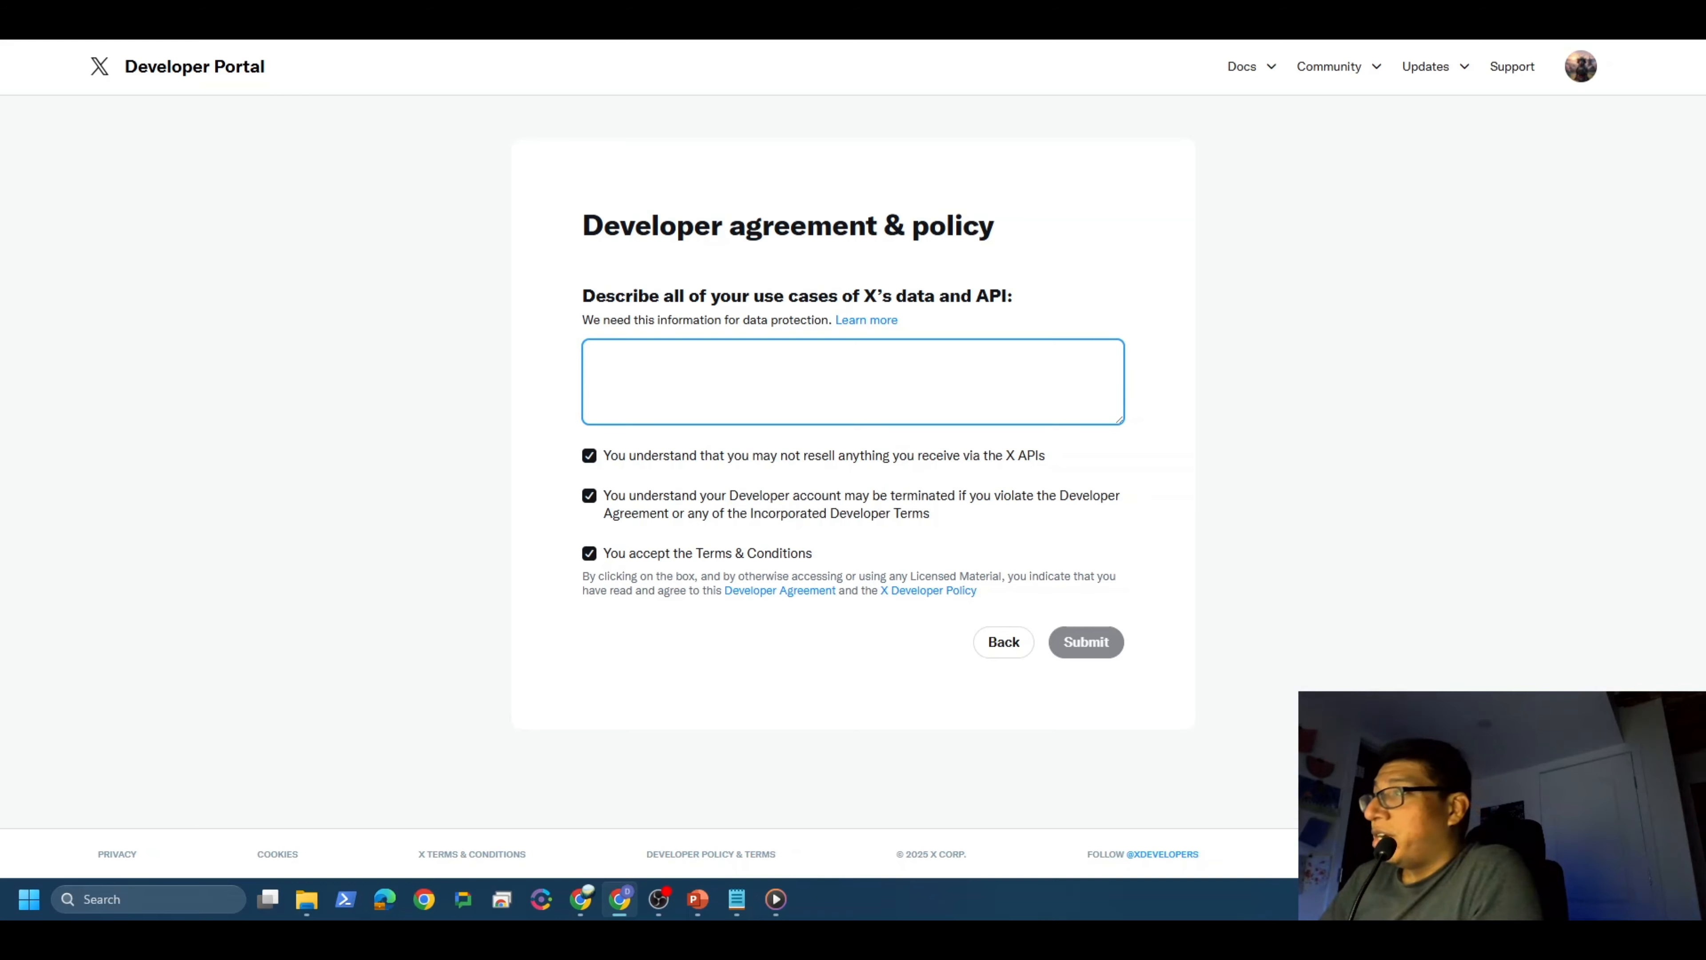
pyautogui.rightClick(684, 382)
pyautogui.click(760, 583)
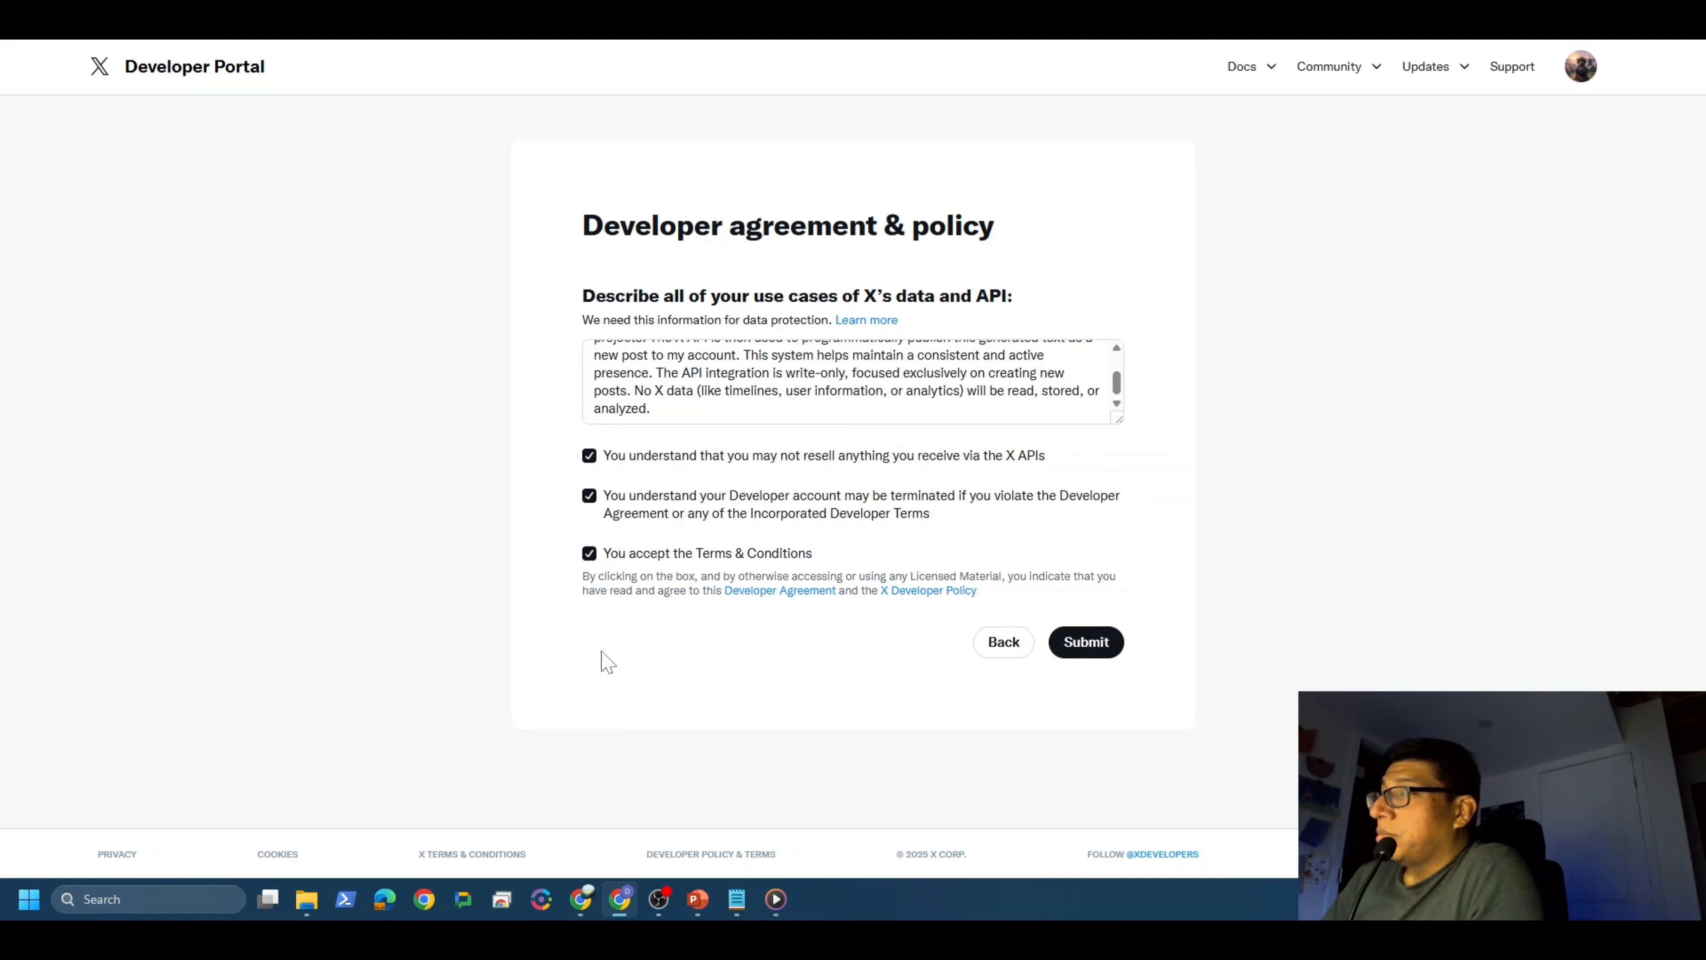
pyautogui.click(1086, 645)
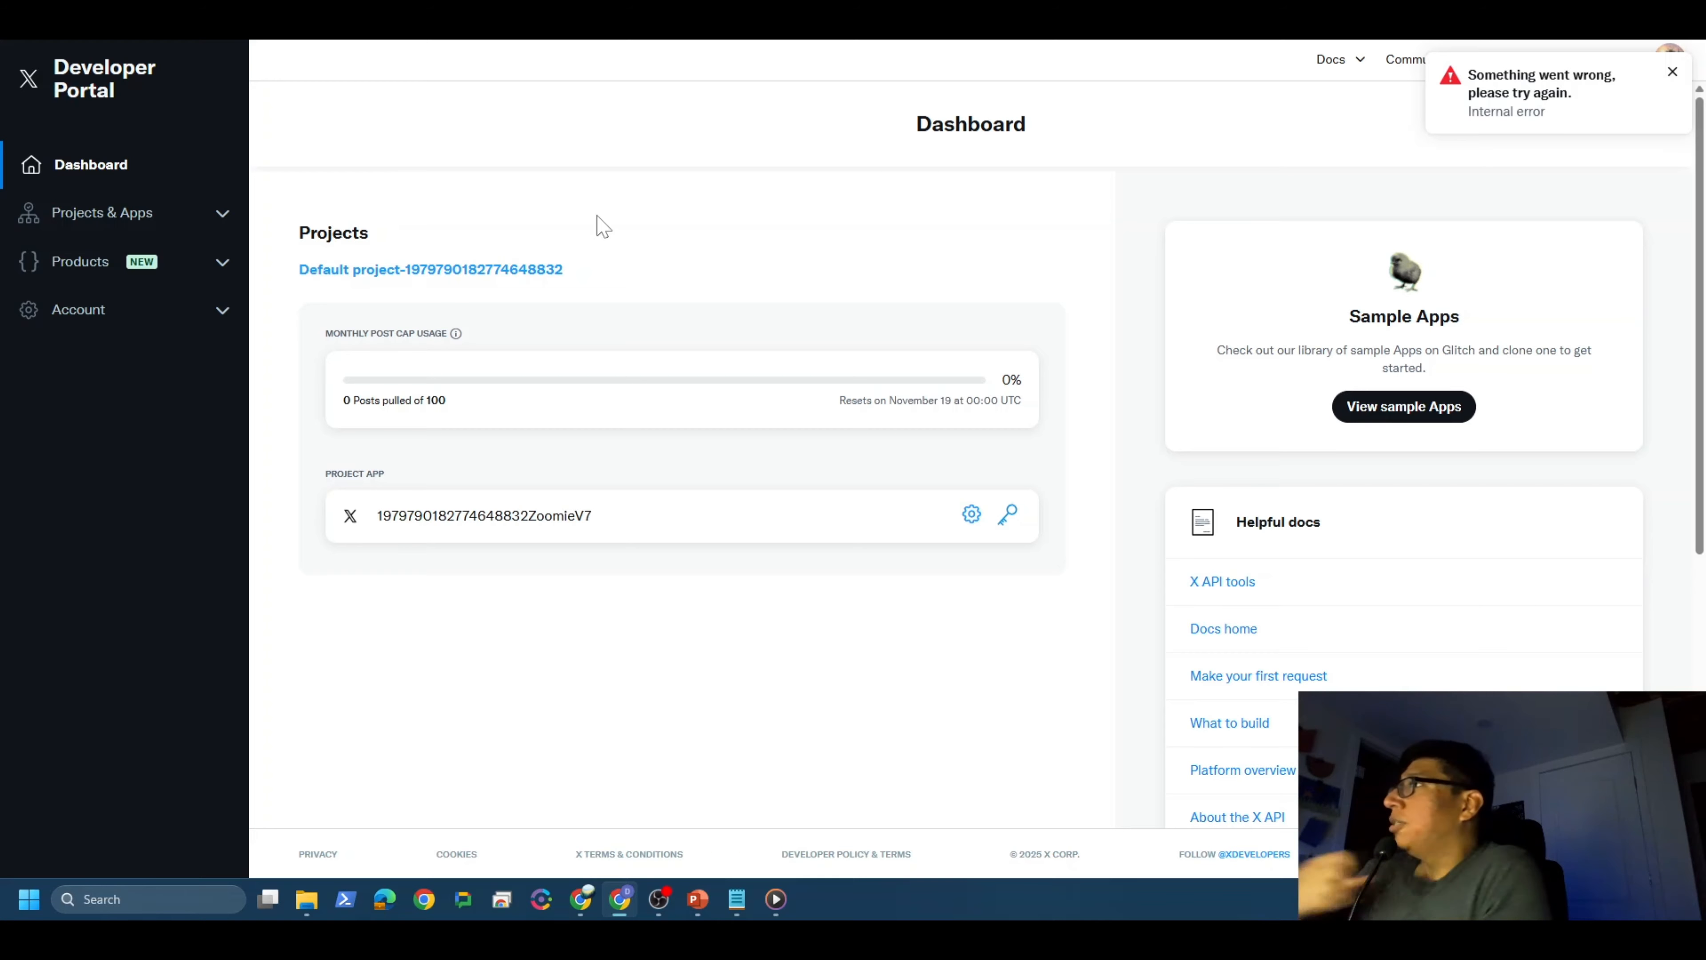
# Step: Open the default project's app and begin its user authentication setup
pyautogui.click(222, 215)
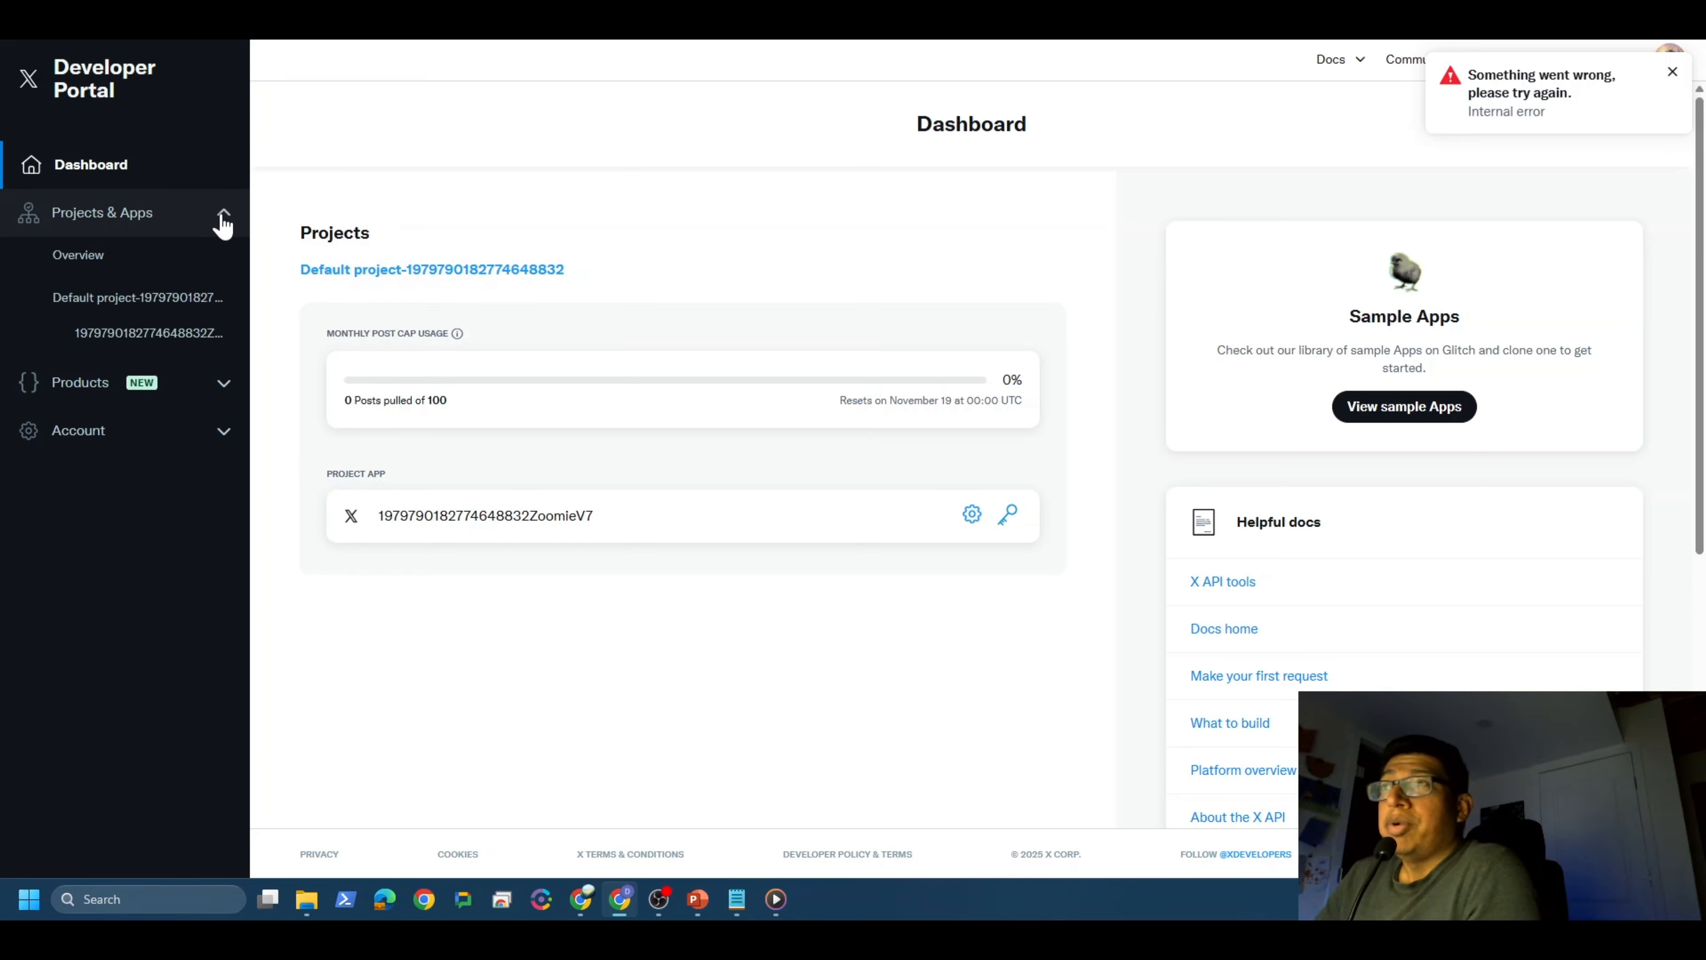
pyautogui.click(168, 336)
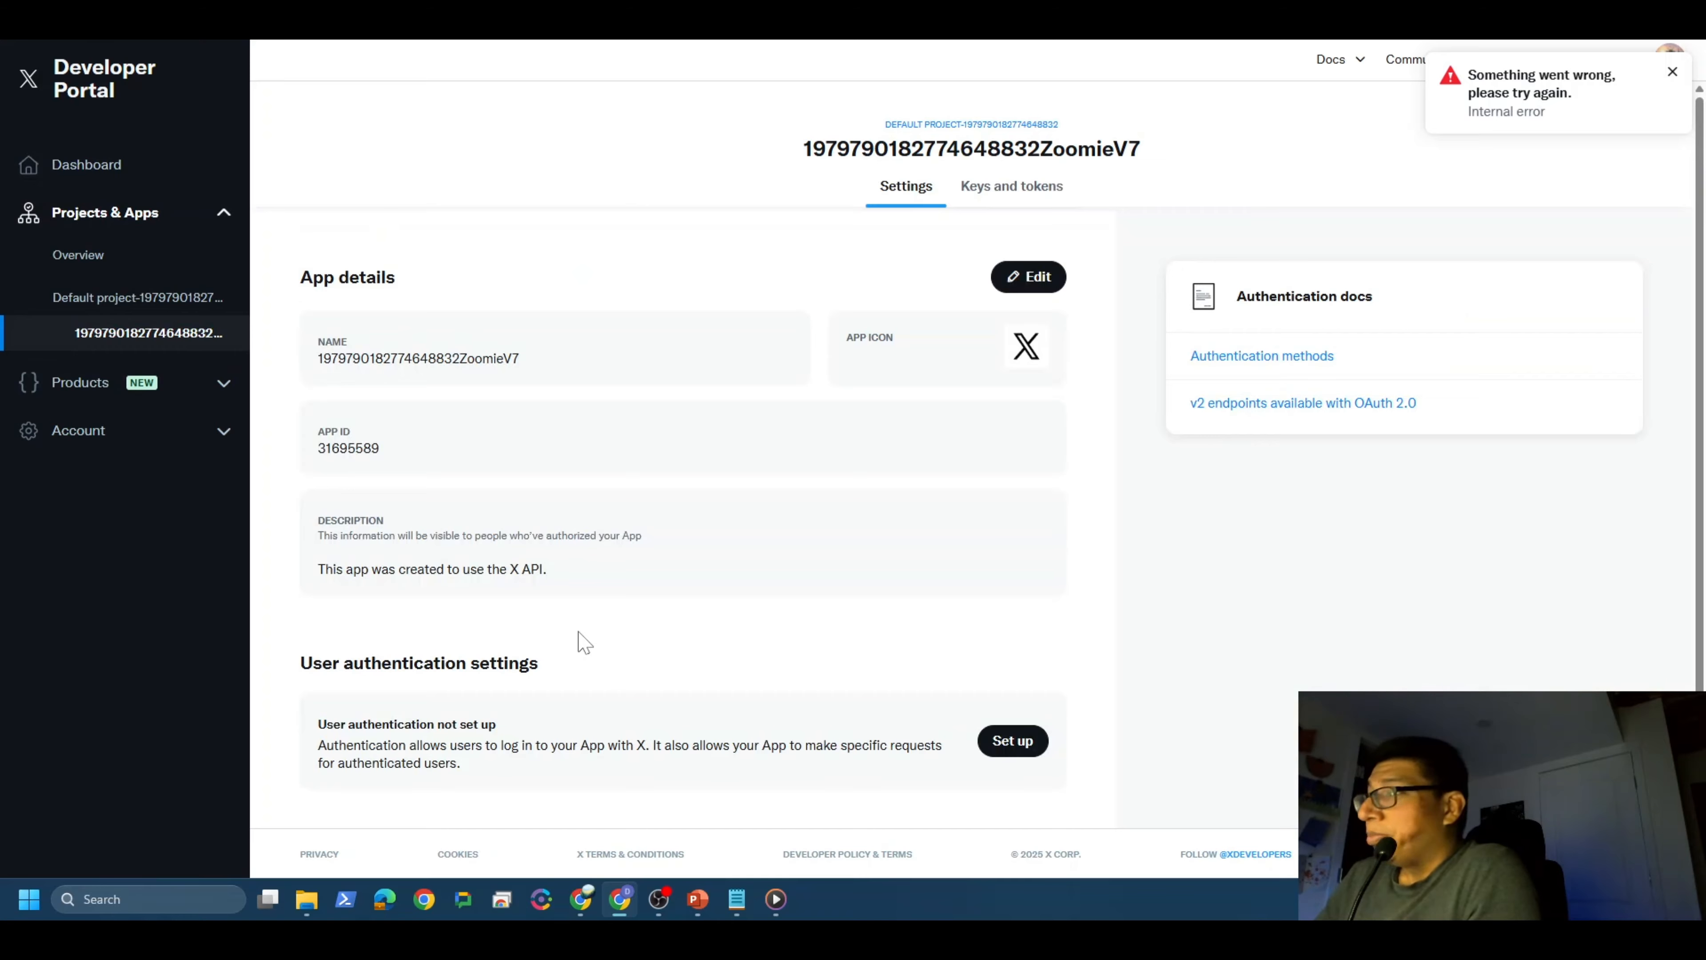
pyautogui.scroll(-2, 588, 612)
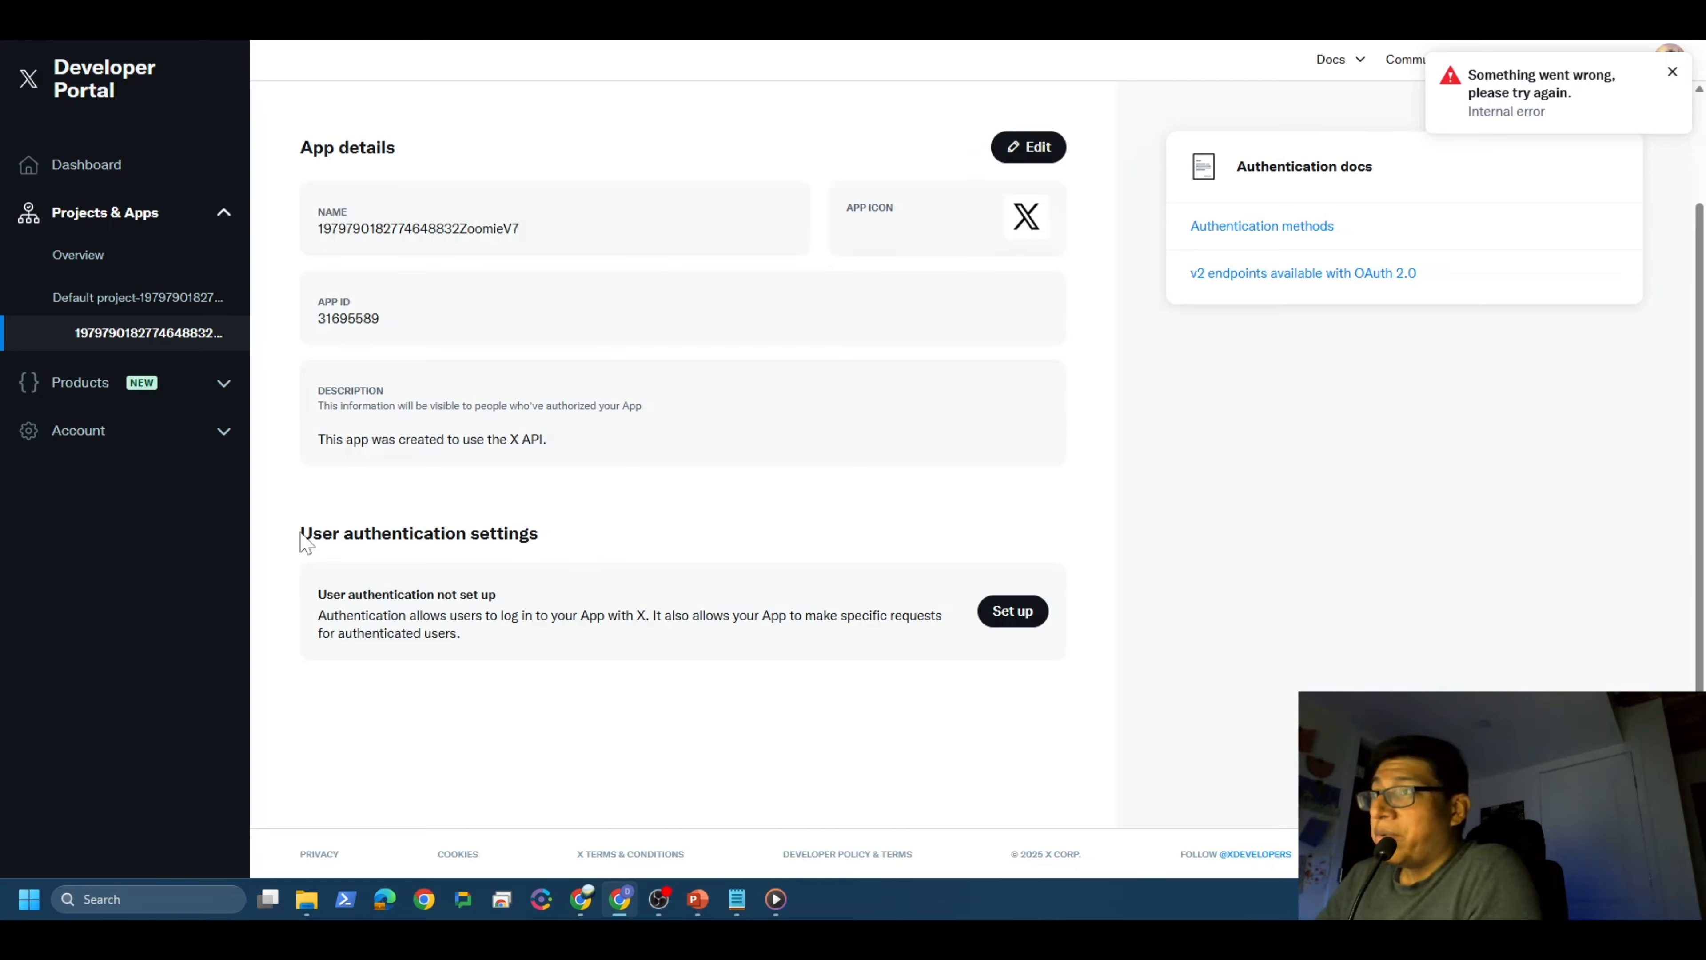
pyautogui.moveTo(301, 538); pyautogui.dragTo(607, 549)
pyautogui.click(608, 549)
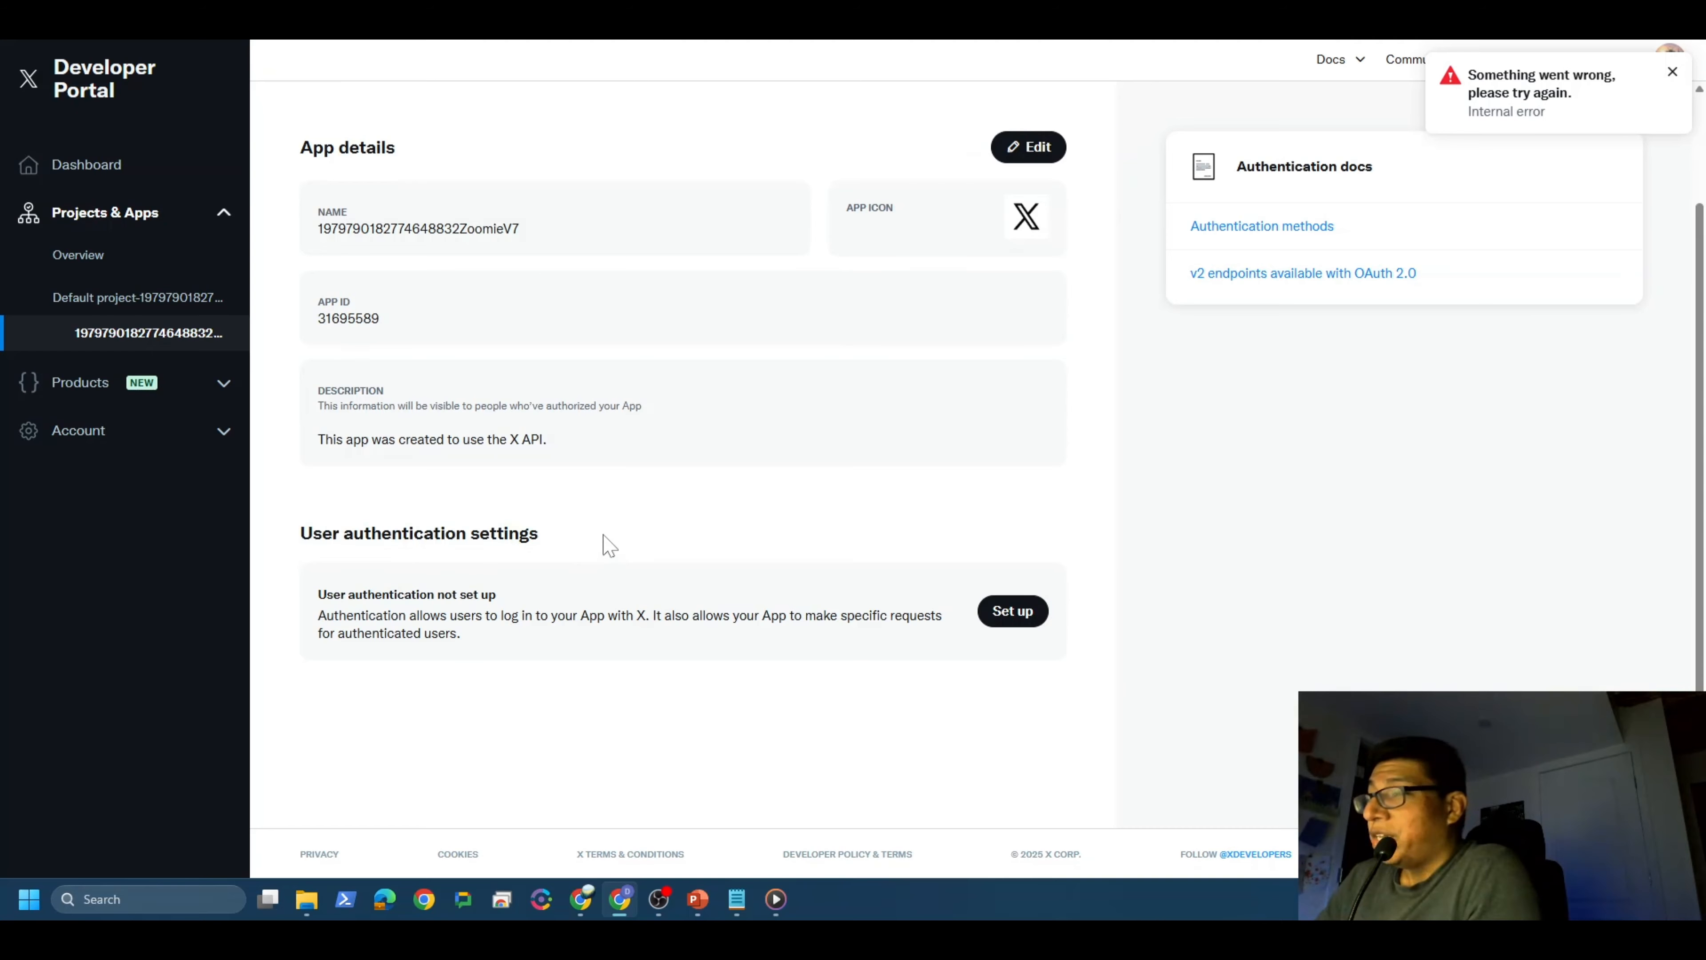
pyautogui.click(1017, 609)
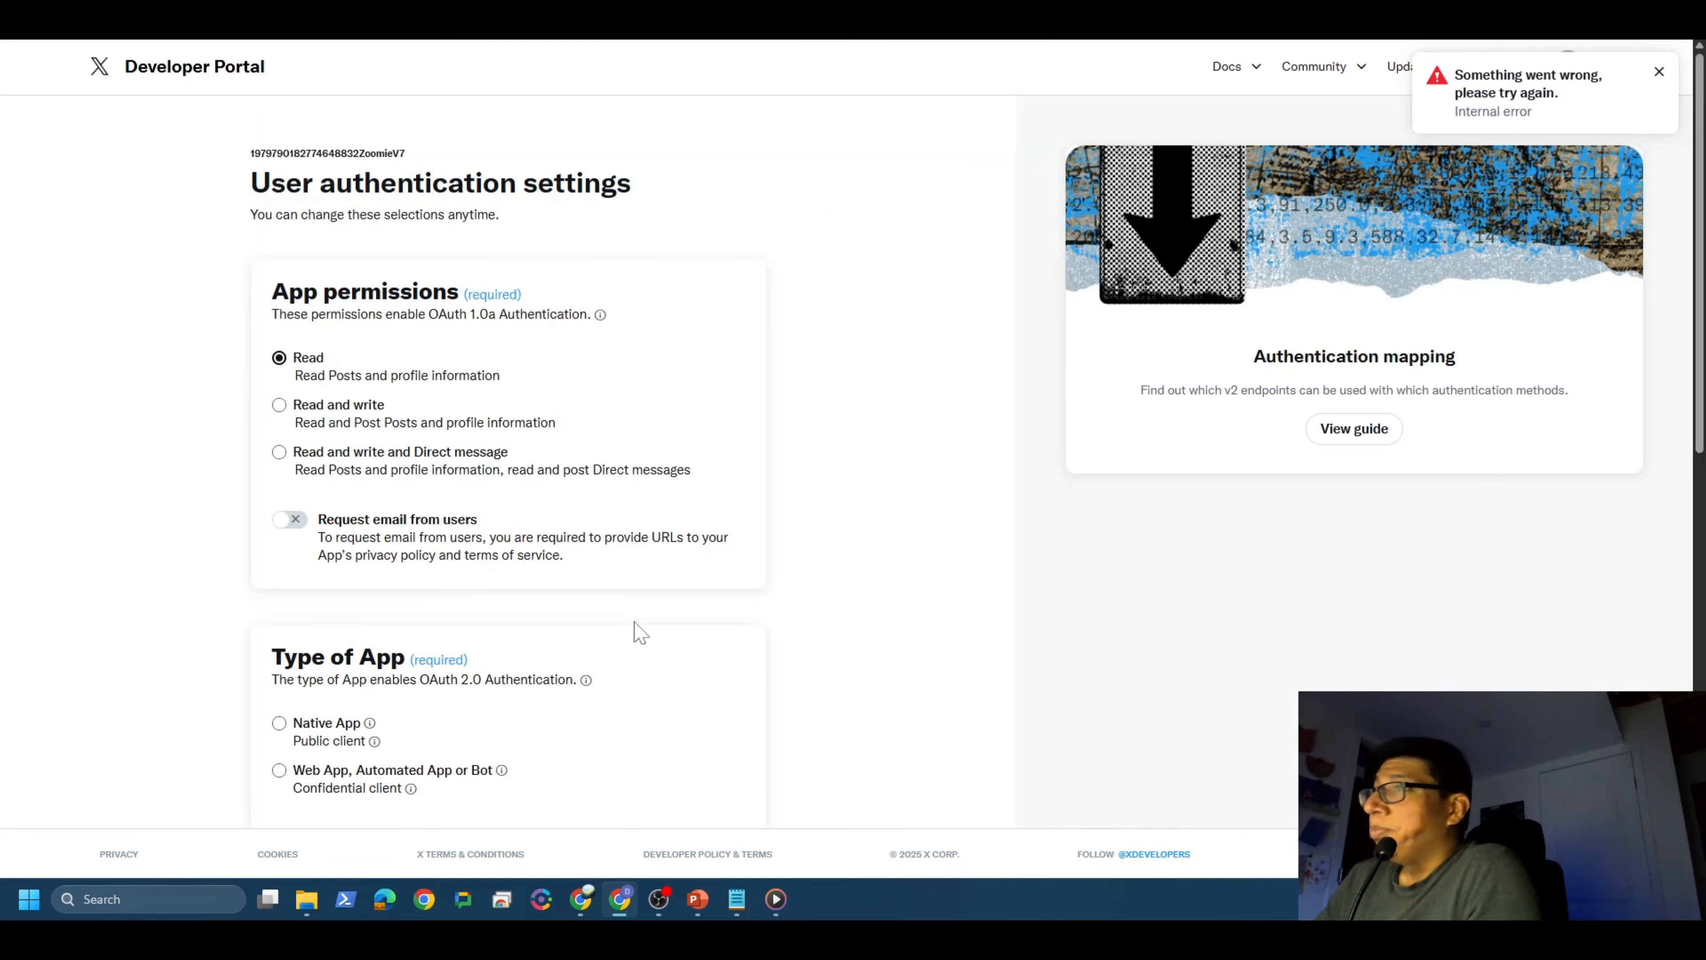
# Step: Choose Read and write and Direct message permissions and the Web App, Automated App or Bot type
pyautogui.click(279, 452)
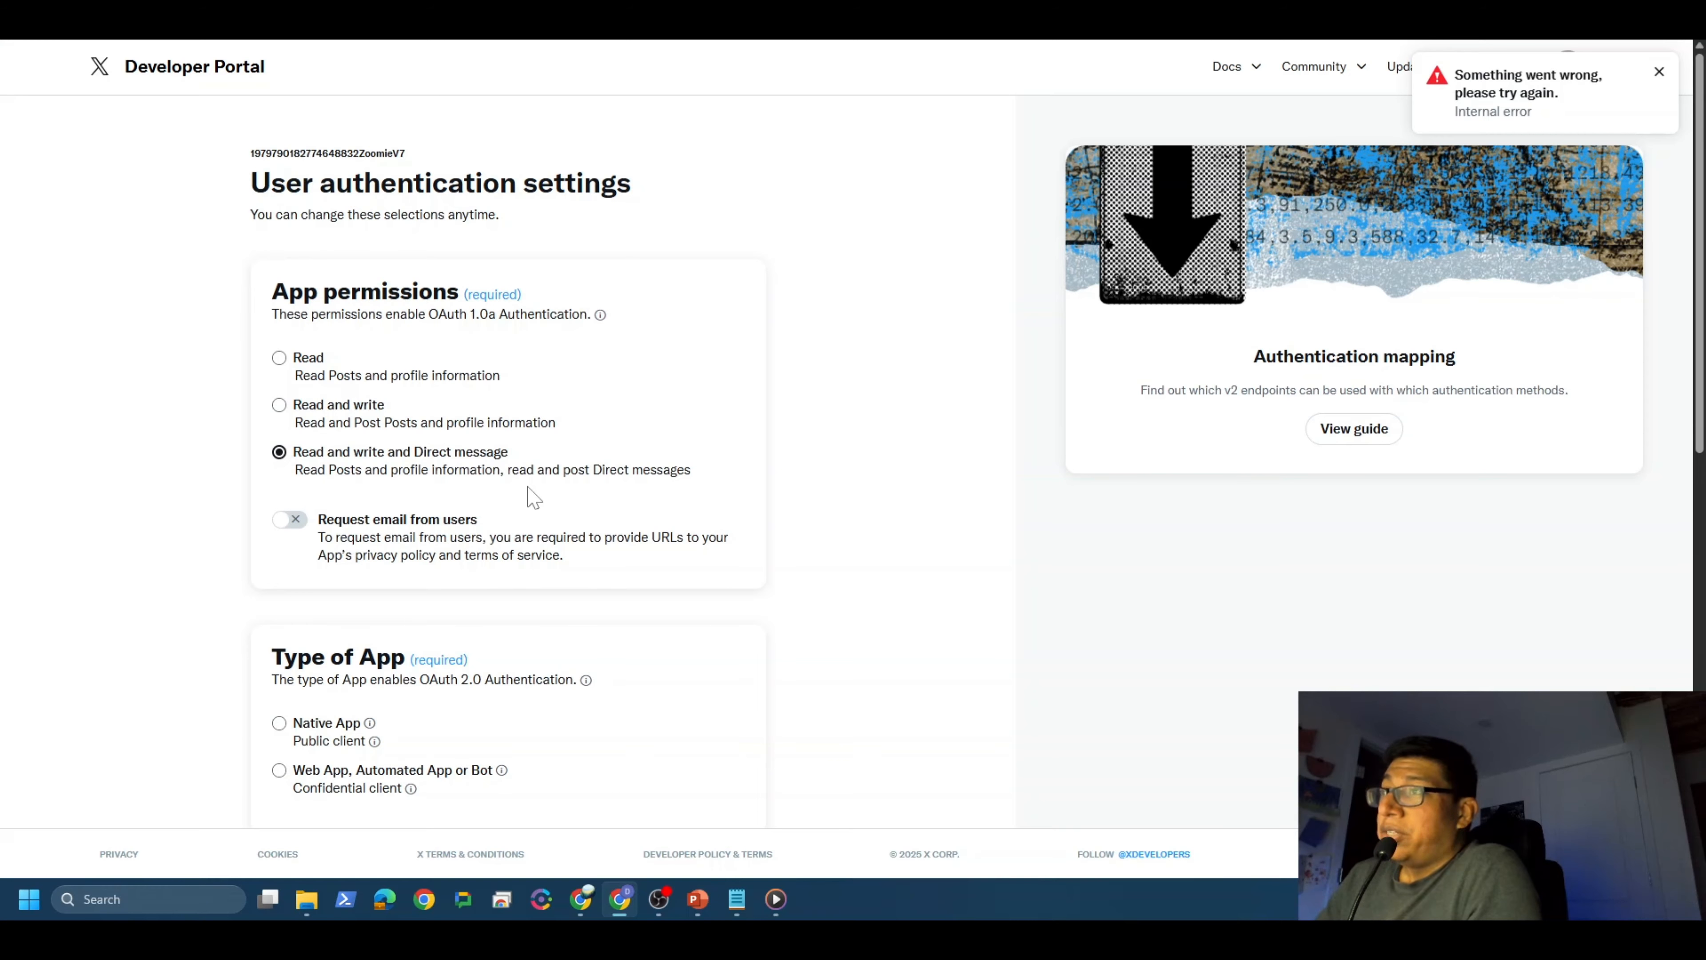
pyautogui.scroll(-4, 547, 457)
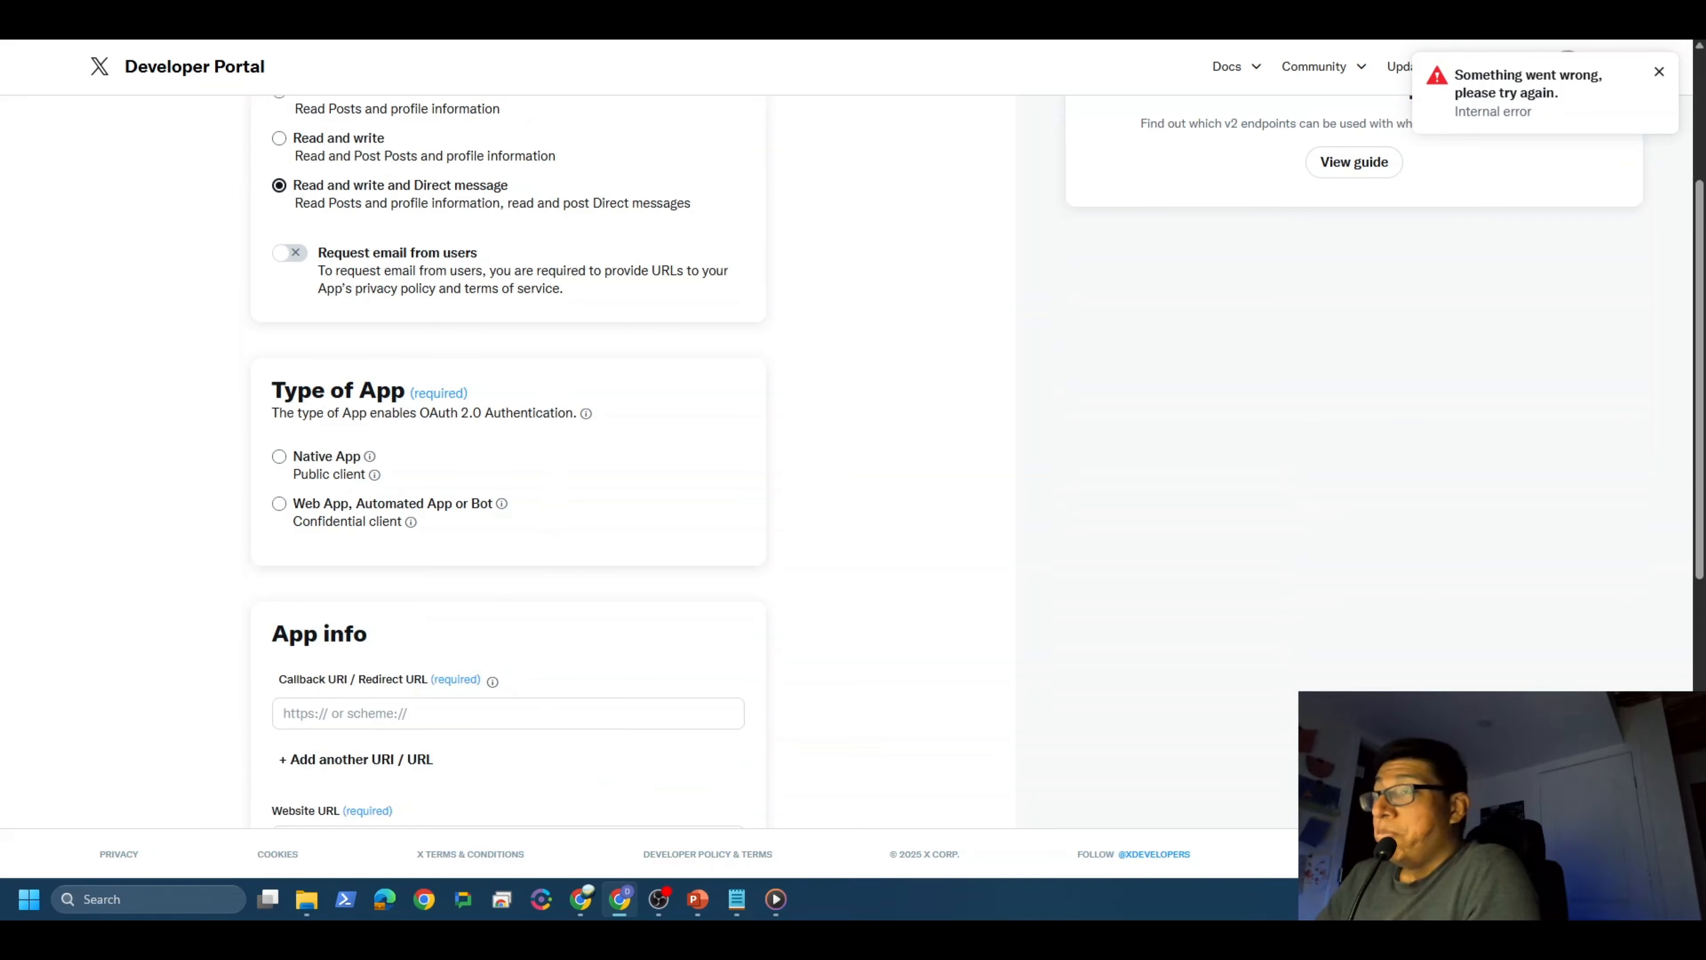
pyautogui.click(278, 508)
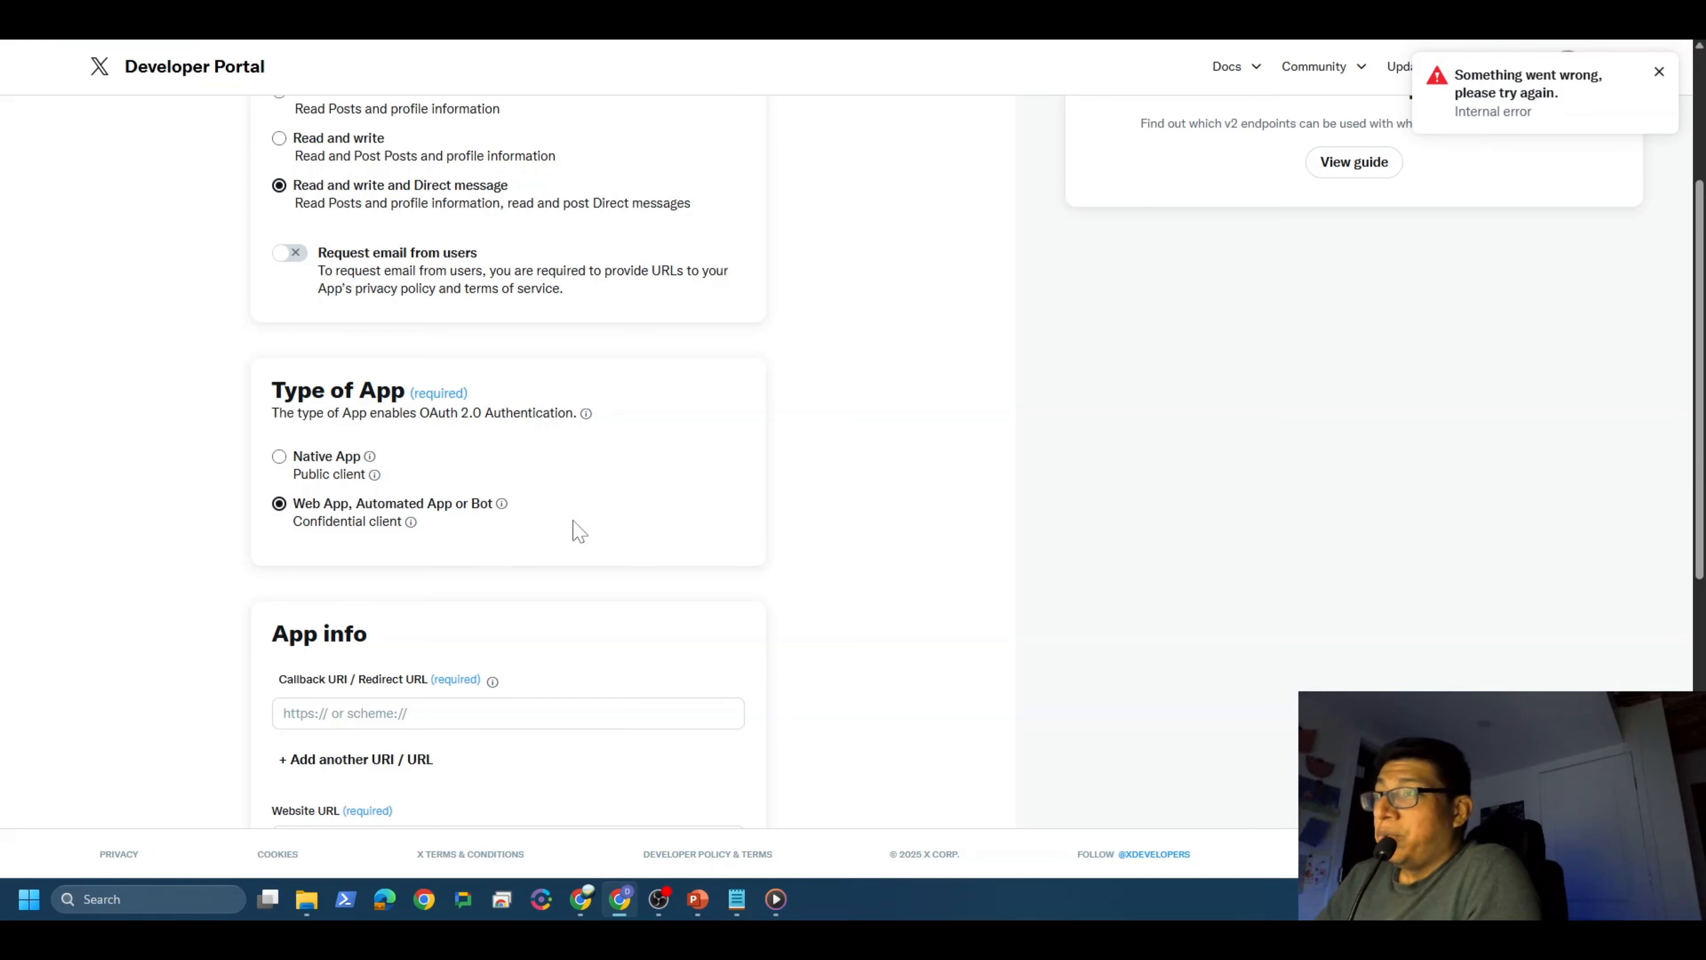
pyautogui.scroll(-4, 571, 531)
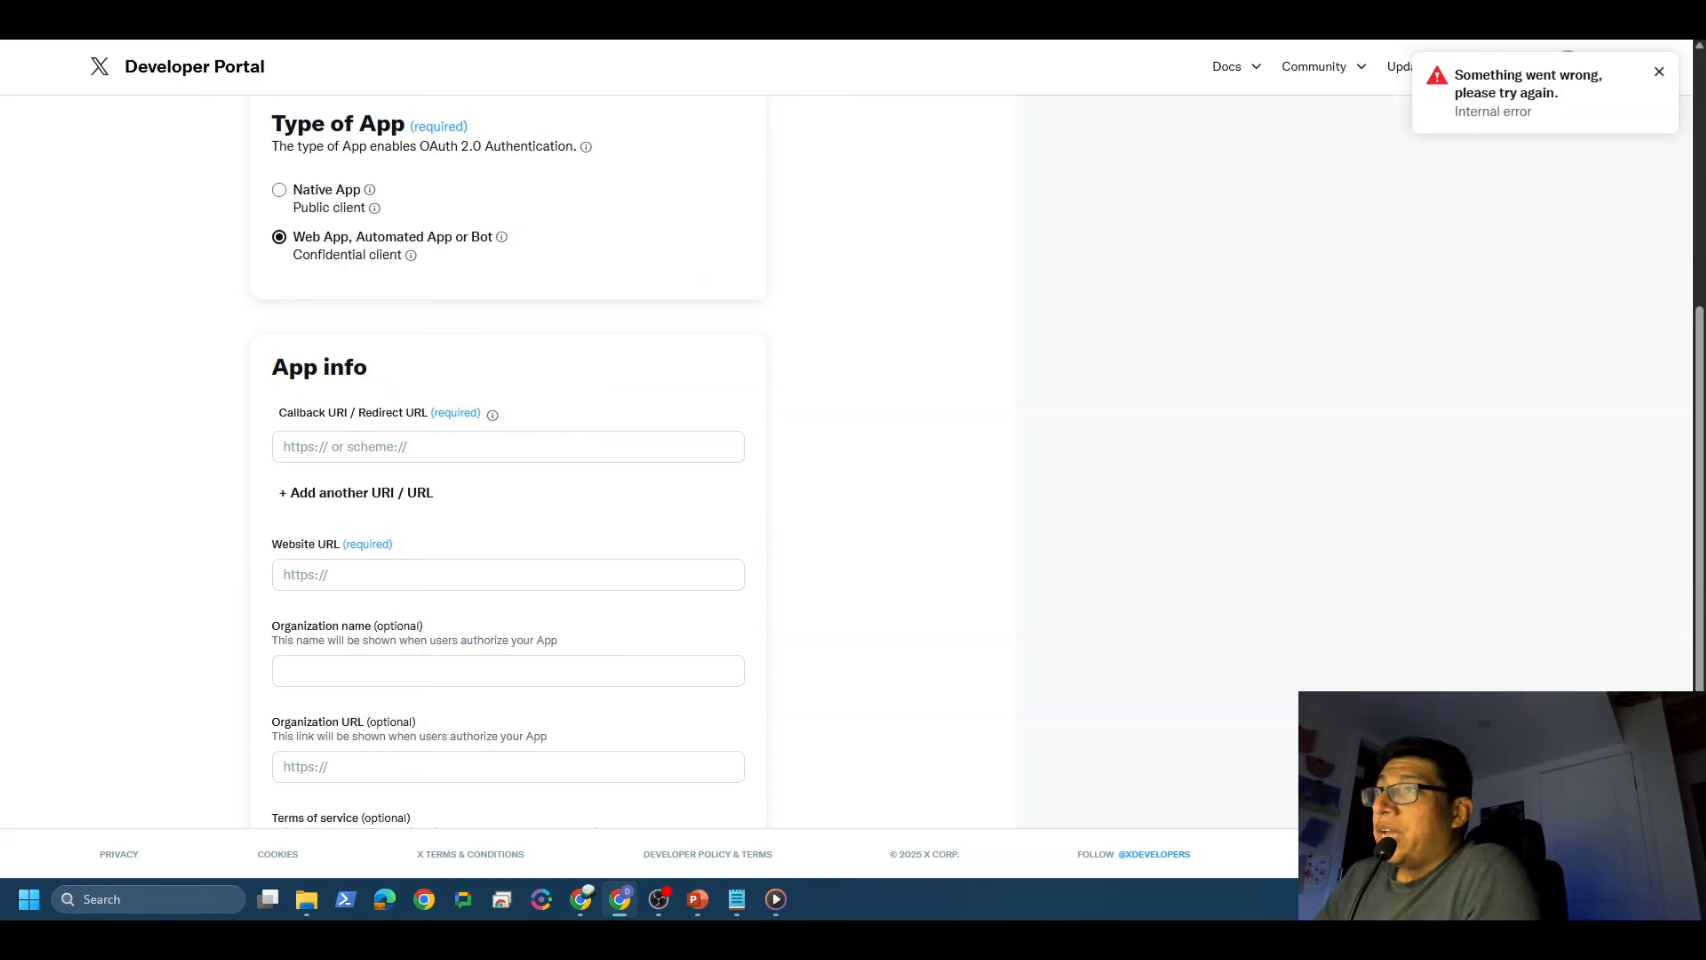
pyautogui.click(505, 447)
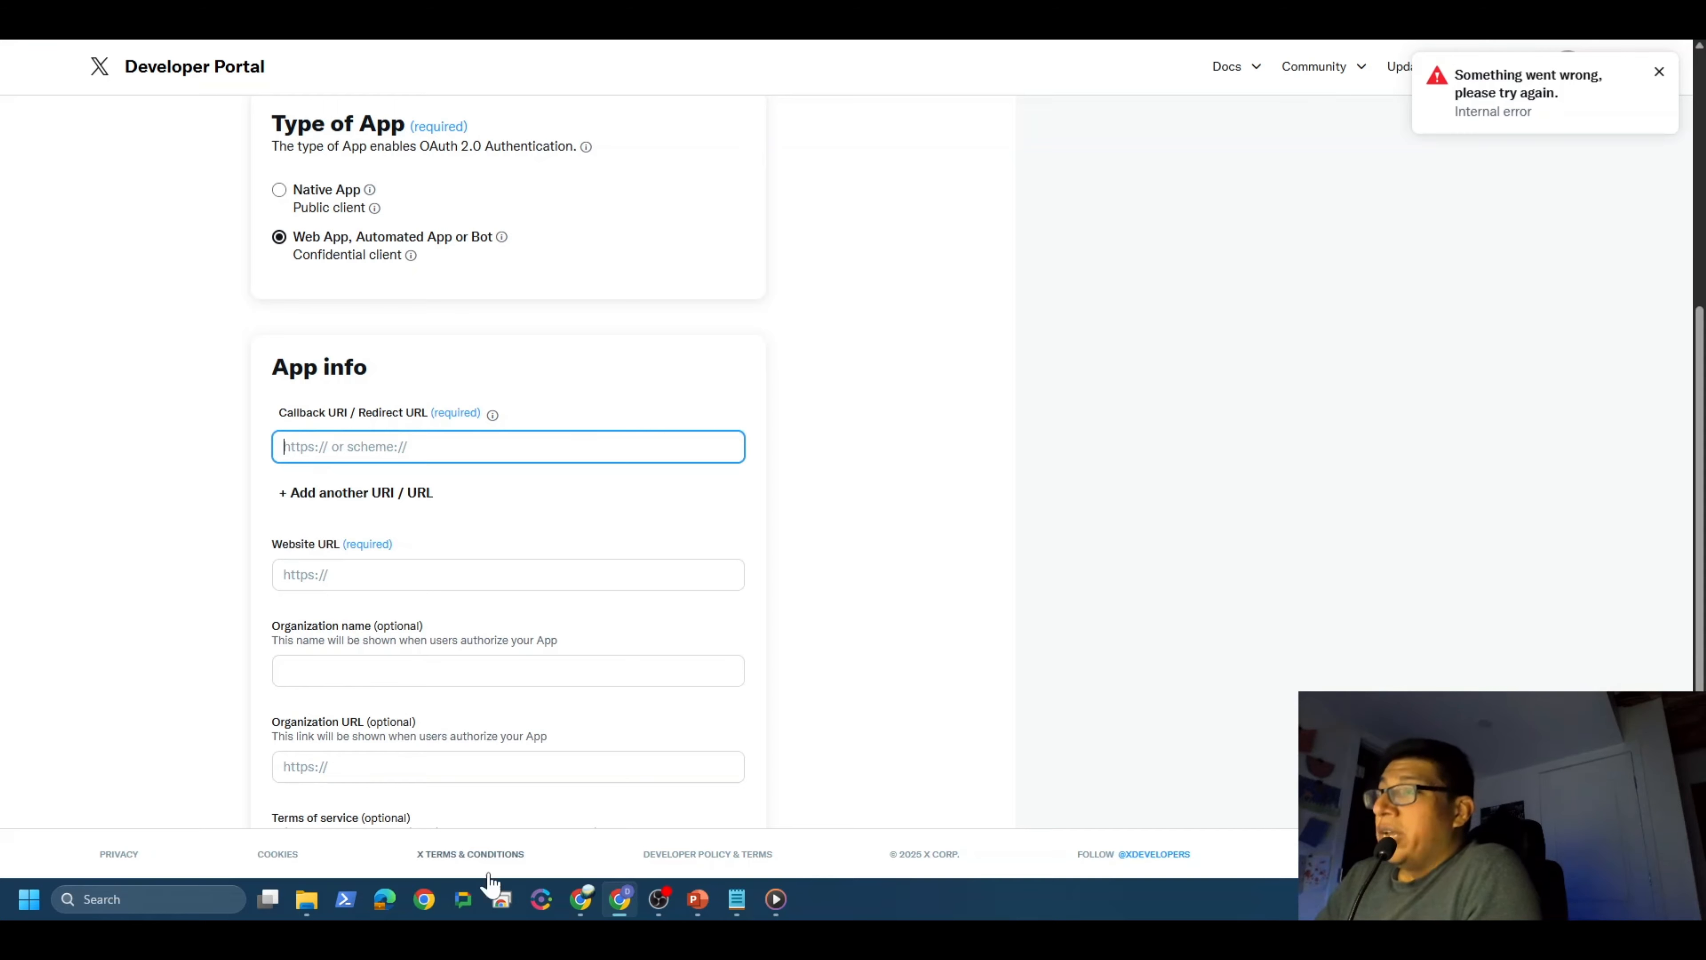
pyautogui.click(582, 900)
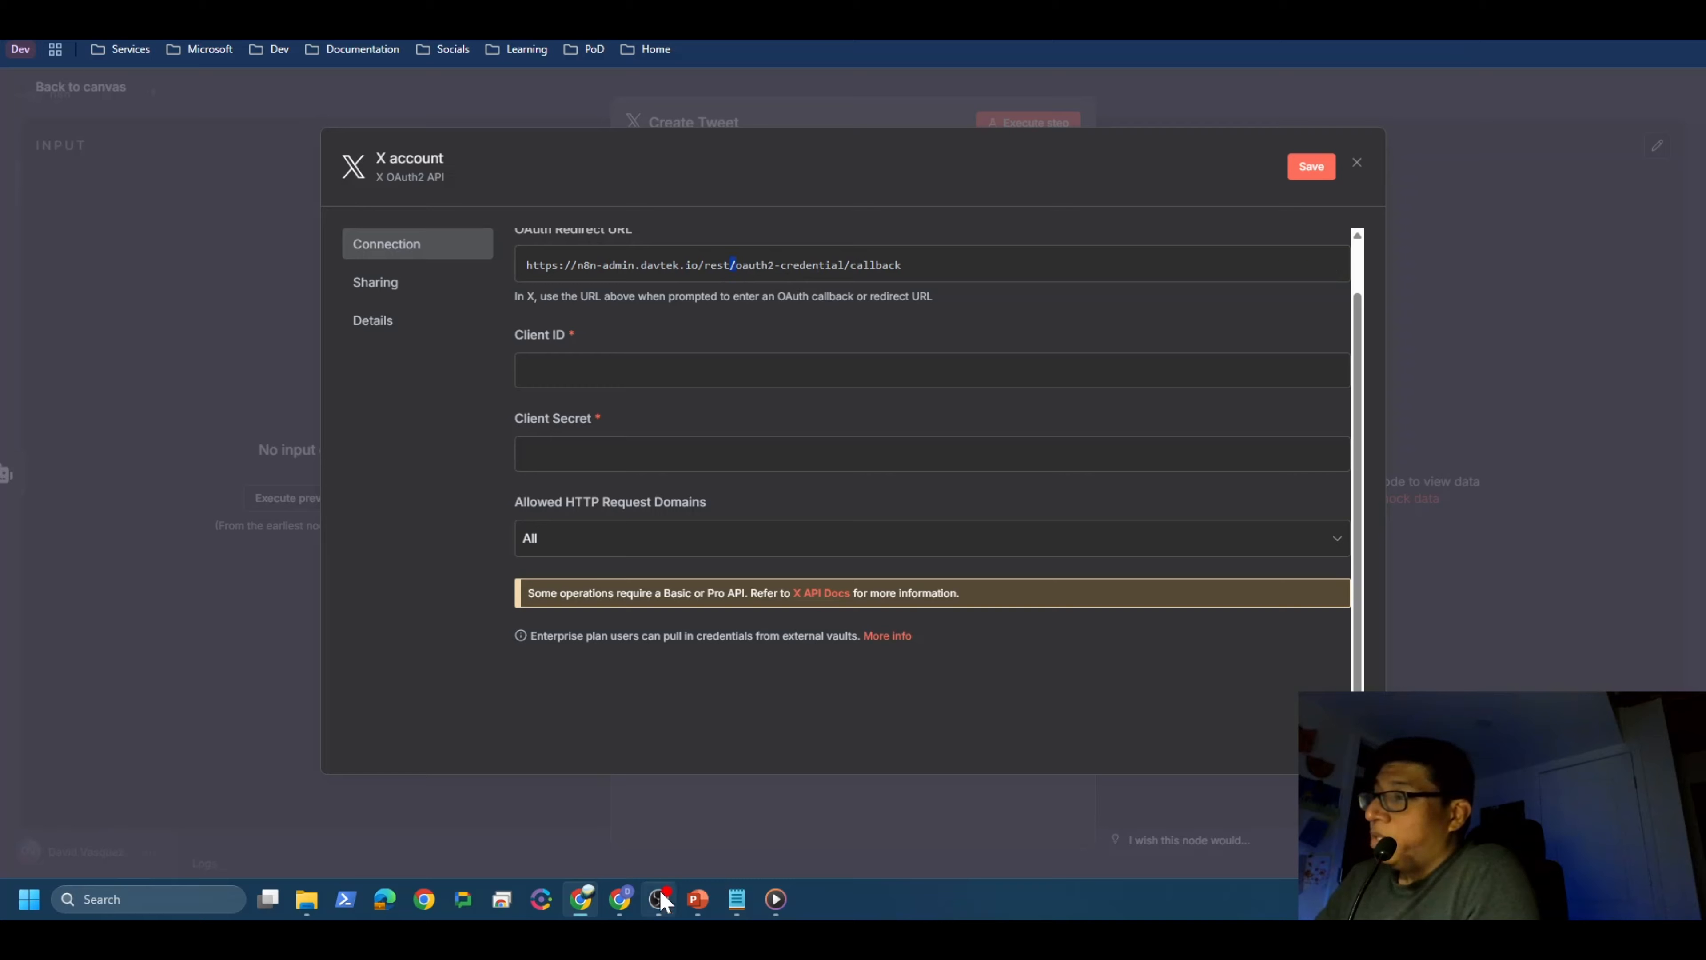
# Step: Paste n8n's OAuth callback URL into the app's Callback URI field
pyautogui.click(633, 900)
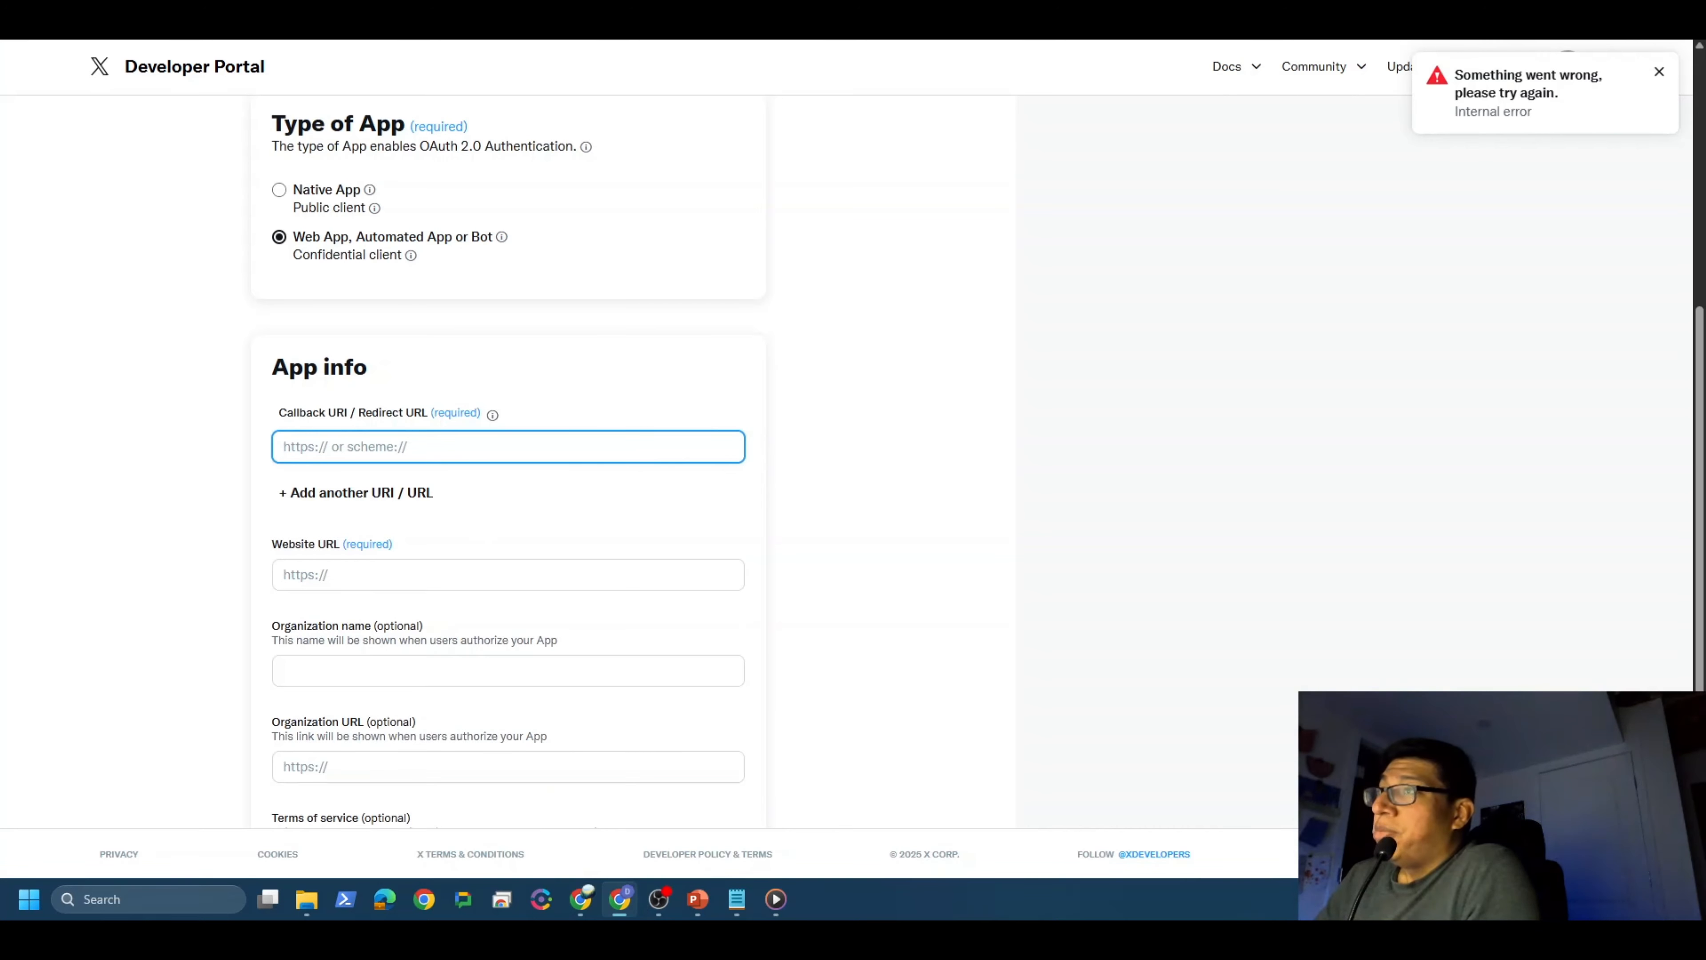
pyautogui.rightClick(417, 445)
pyautogui.click(481, 659)
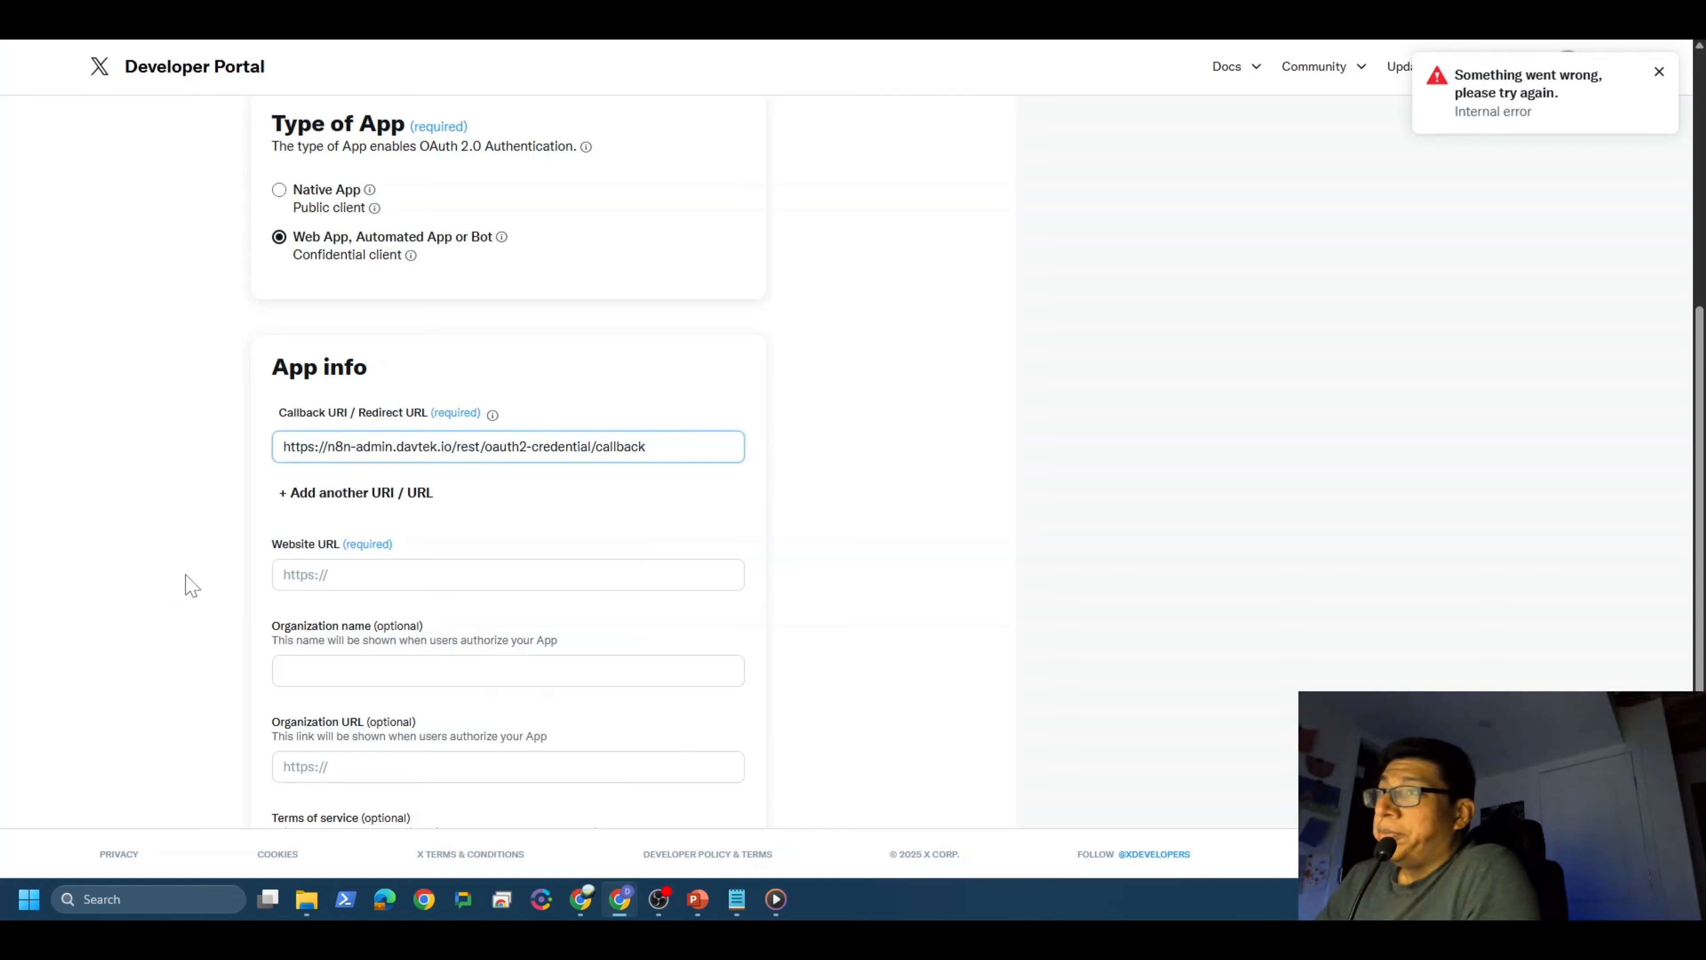
pyautogui.click(191, 584)
pyautogui.scroll(-3, 189, 589)
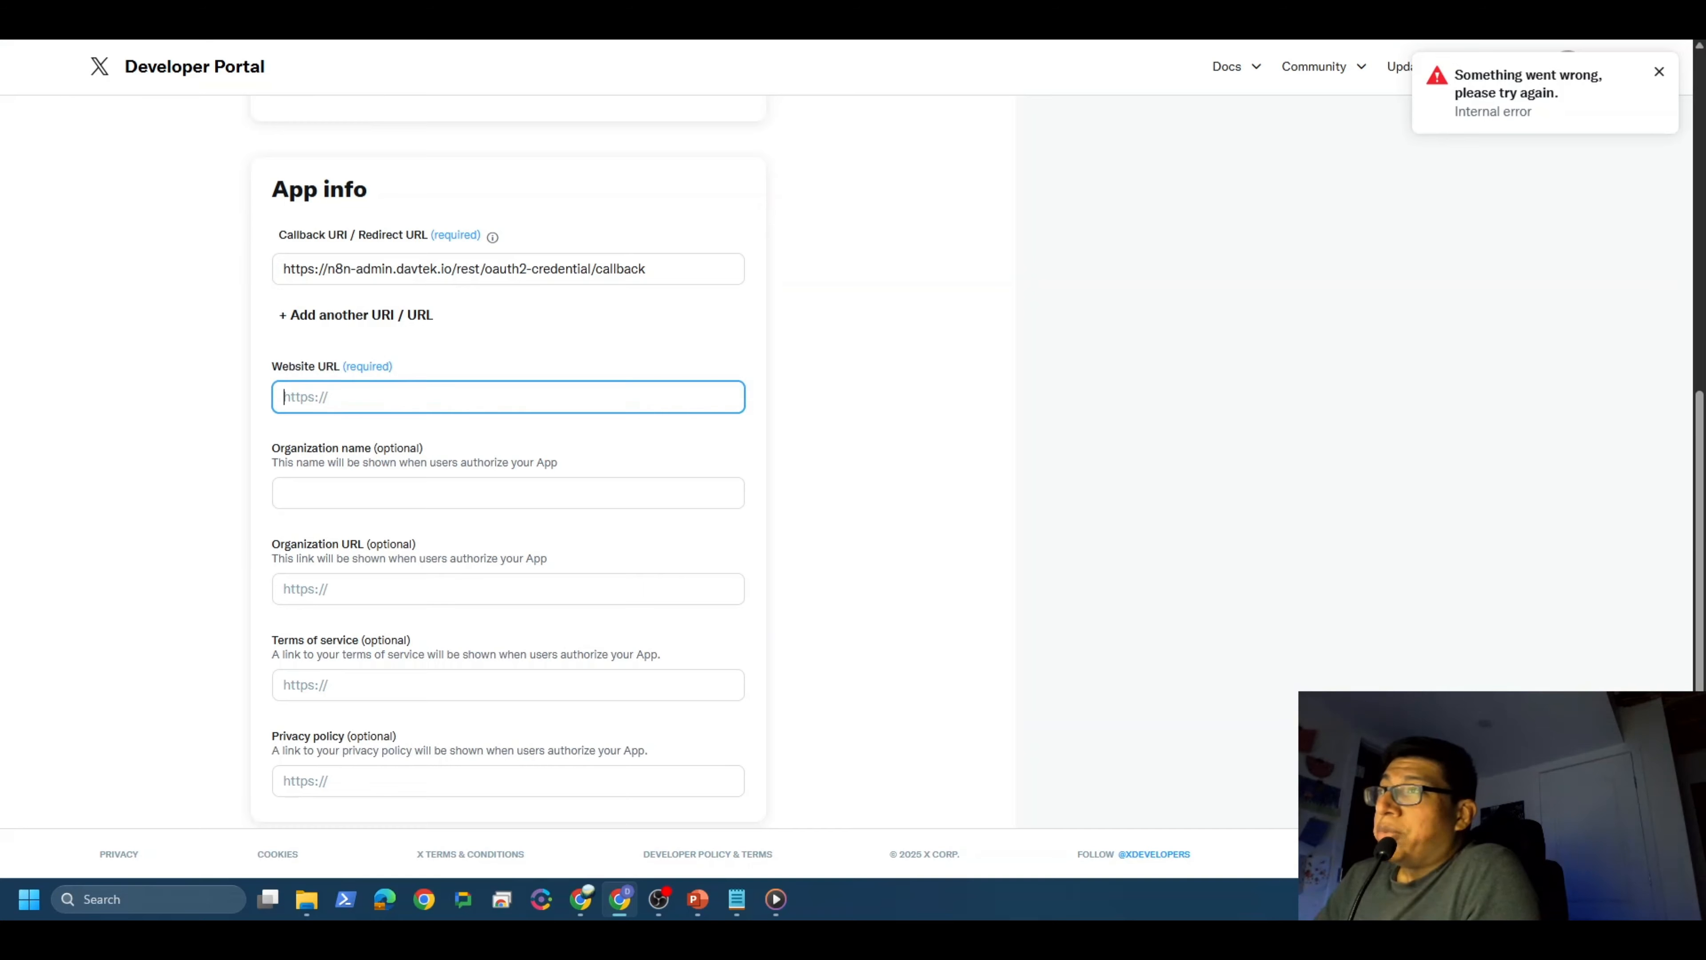
pyautogui.click(349, 397)
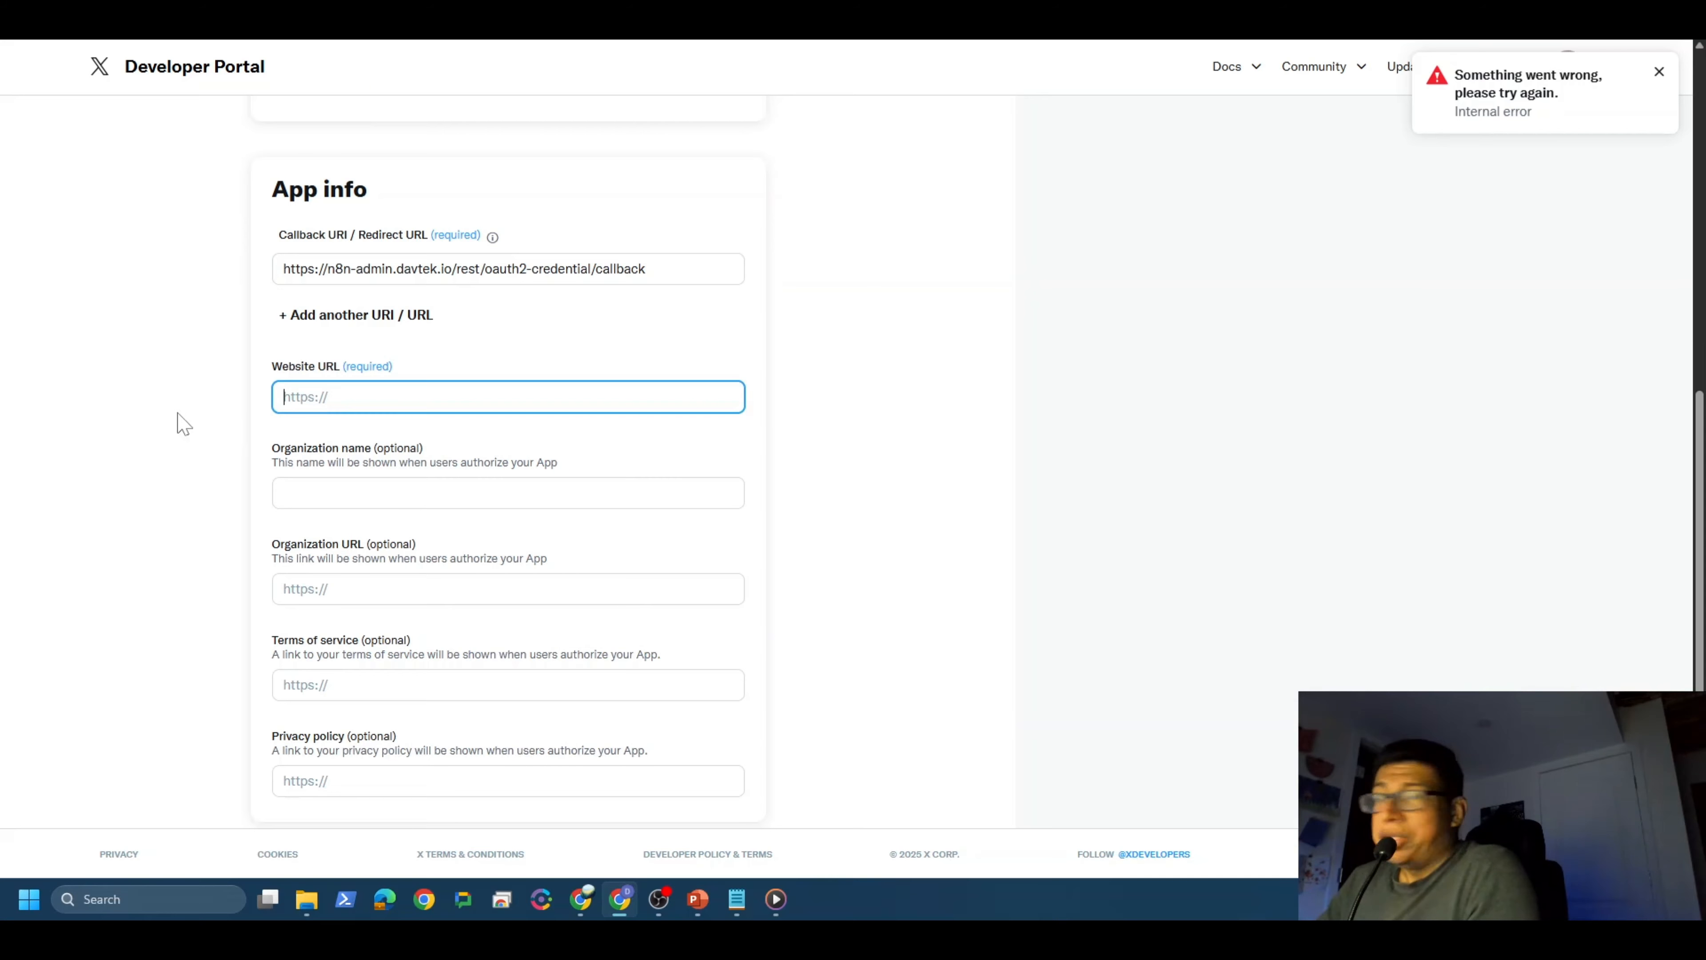
pyautogui.write('https://davtek')
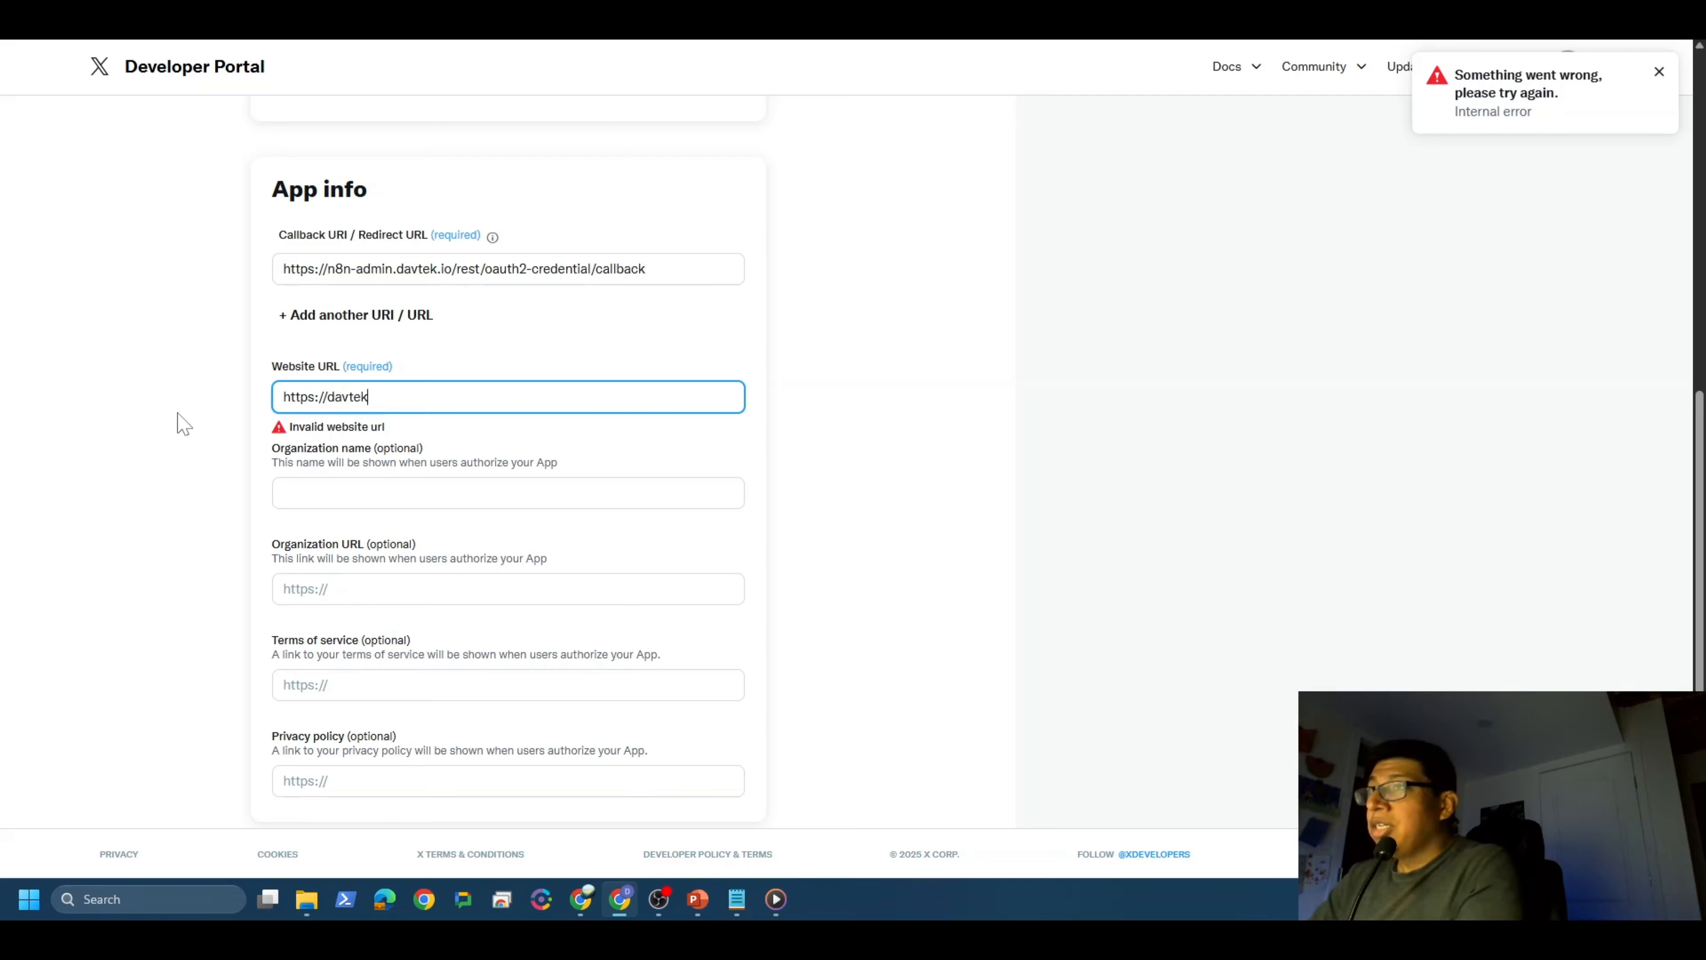
pyautogui.write('.io')
pyautogui.moveTo(177, 413); pyautogui.dragTo(211, 388)
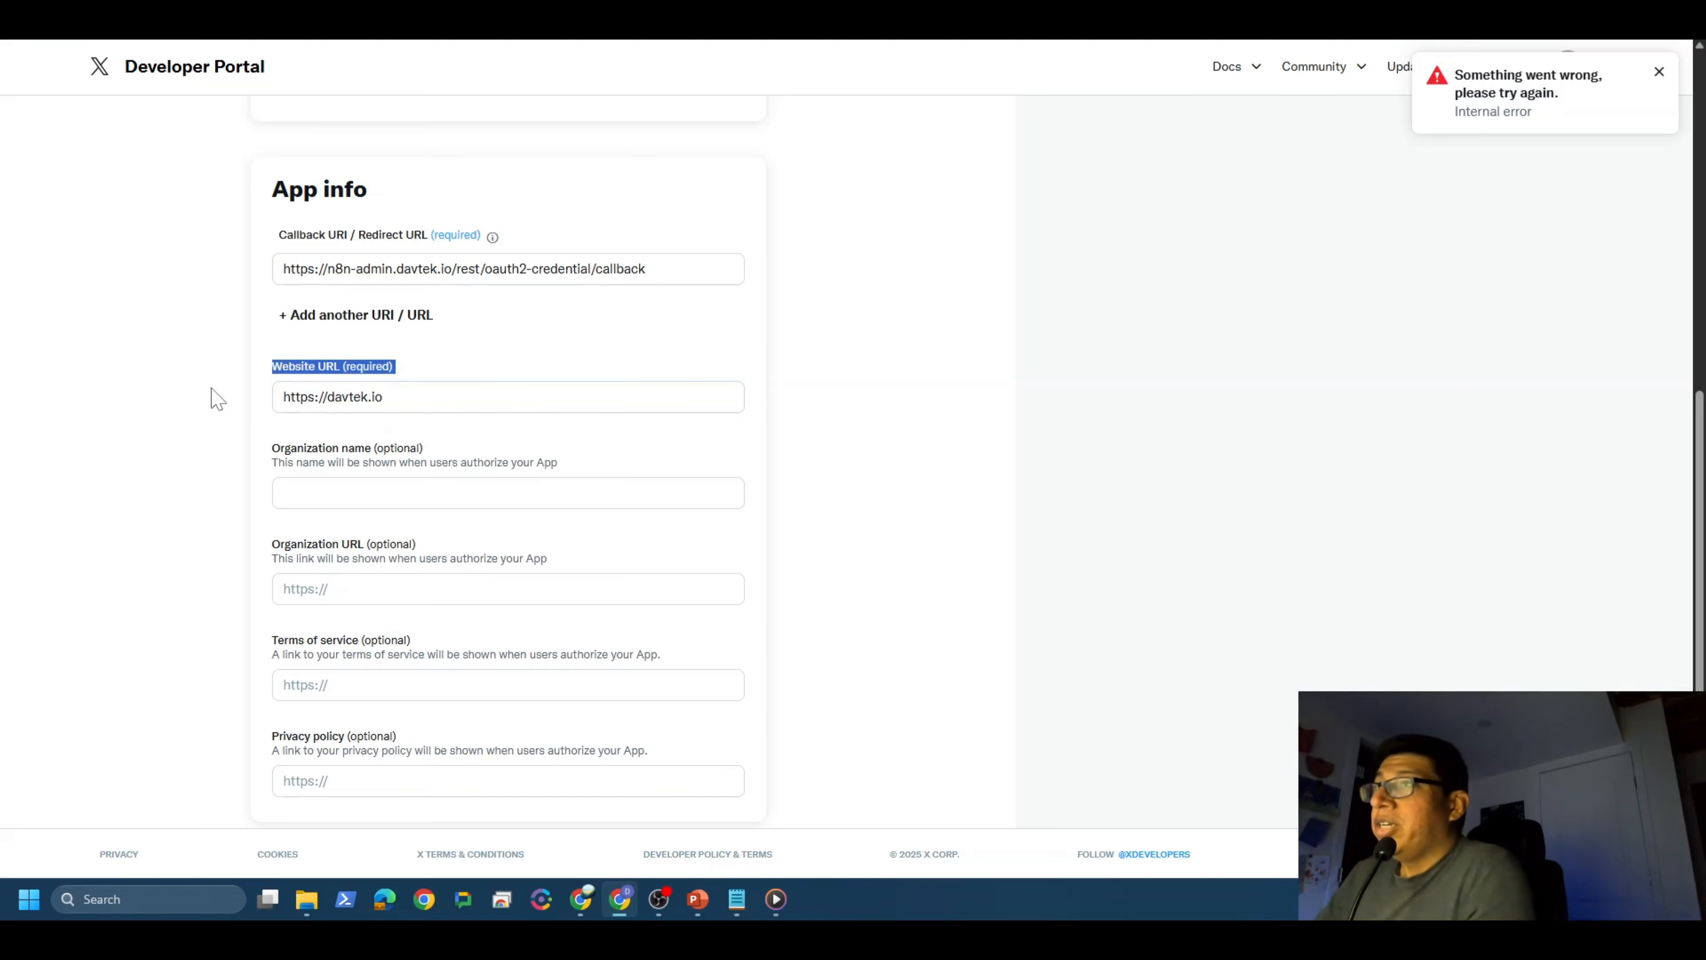
pyautogui.click(208, 388)
pyautogui.scroll(-2, 196, 403)
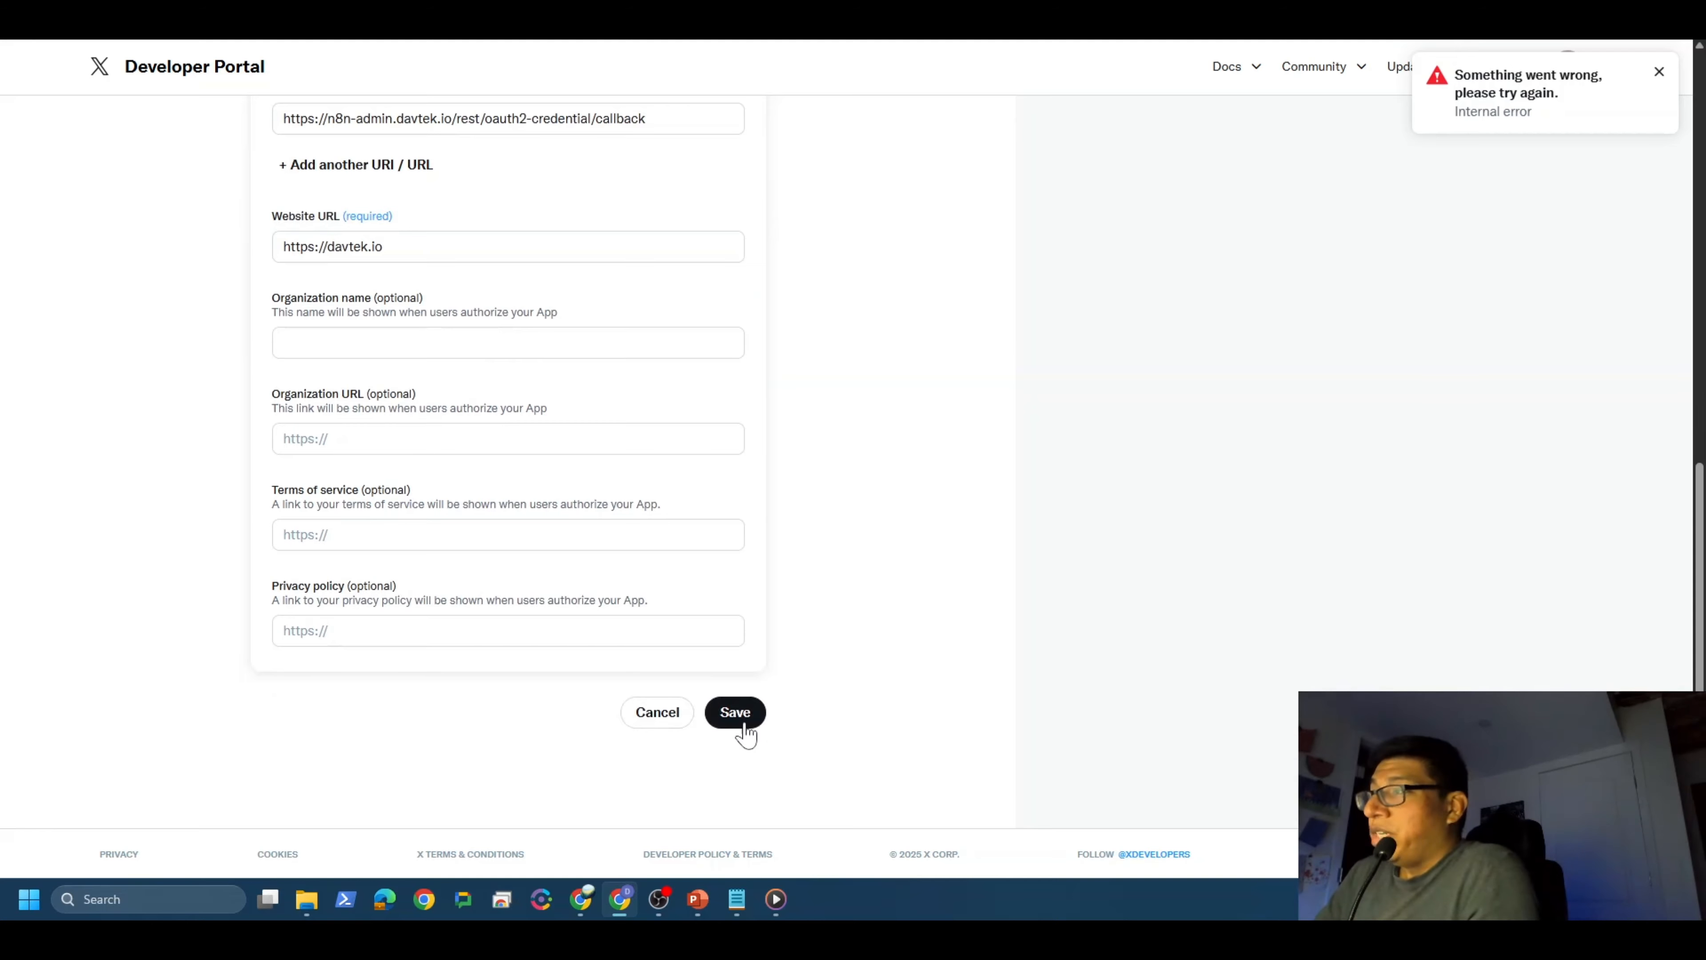
pyautogui.click(733, 713)
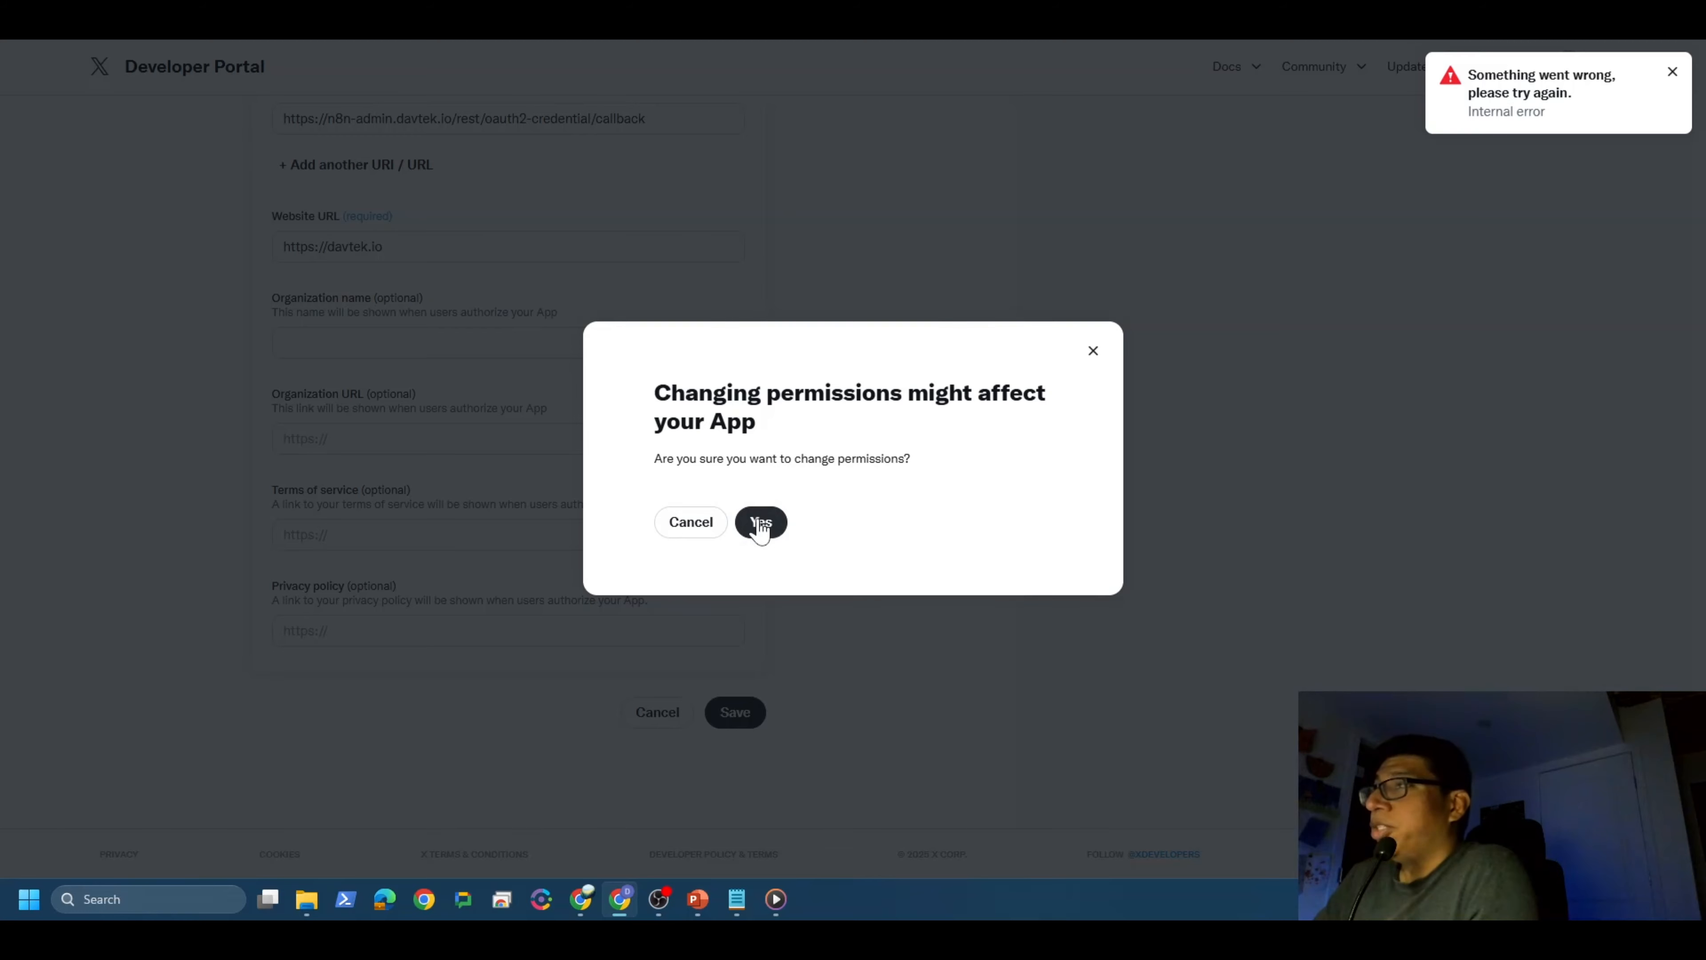
# Step: Confirm the permission change so the OAuth 2.0 Client ID and Secret are issued, then go back to n8n
pyautogui.click(762, 526)
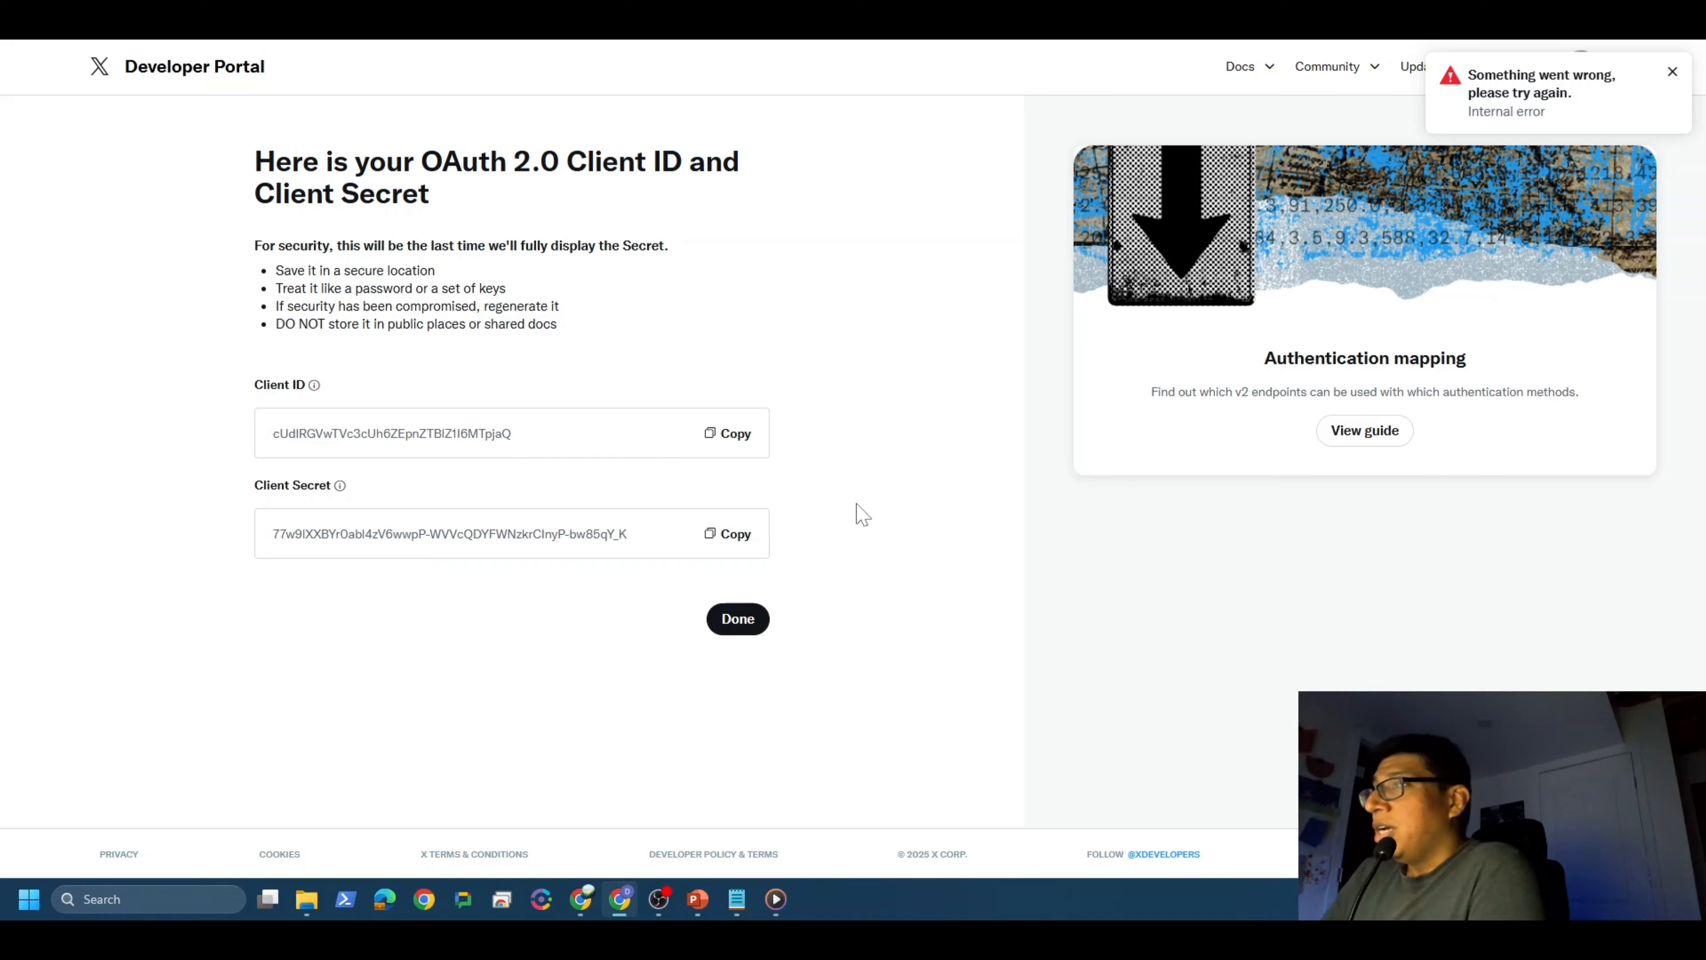
pyautogui.click(736, 898)
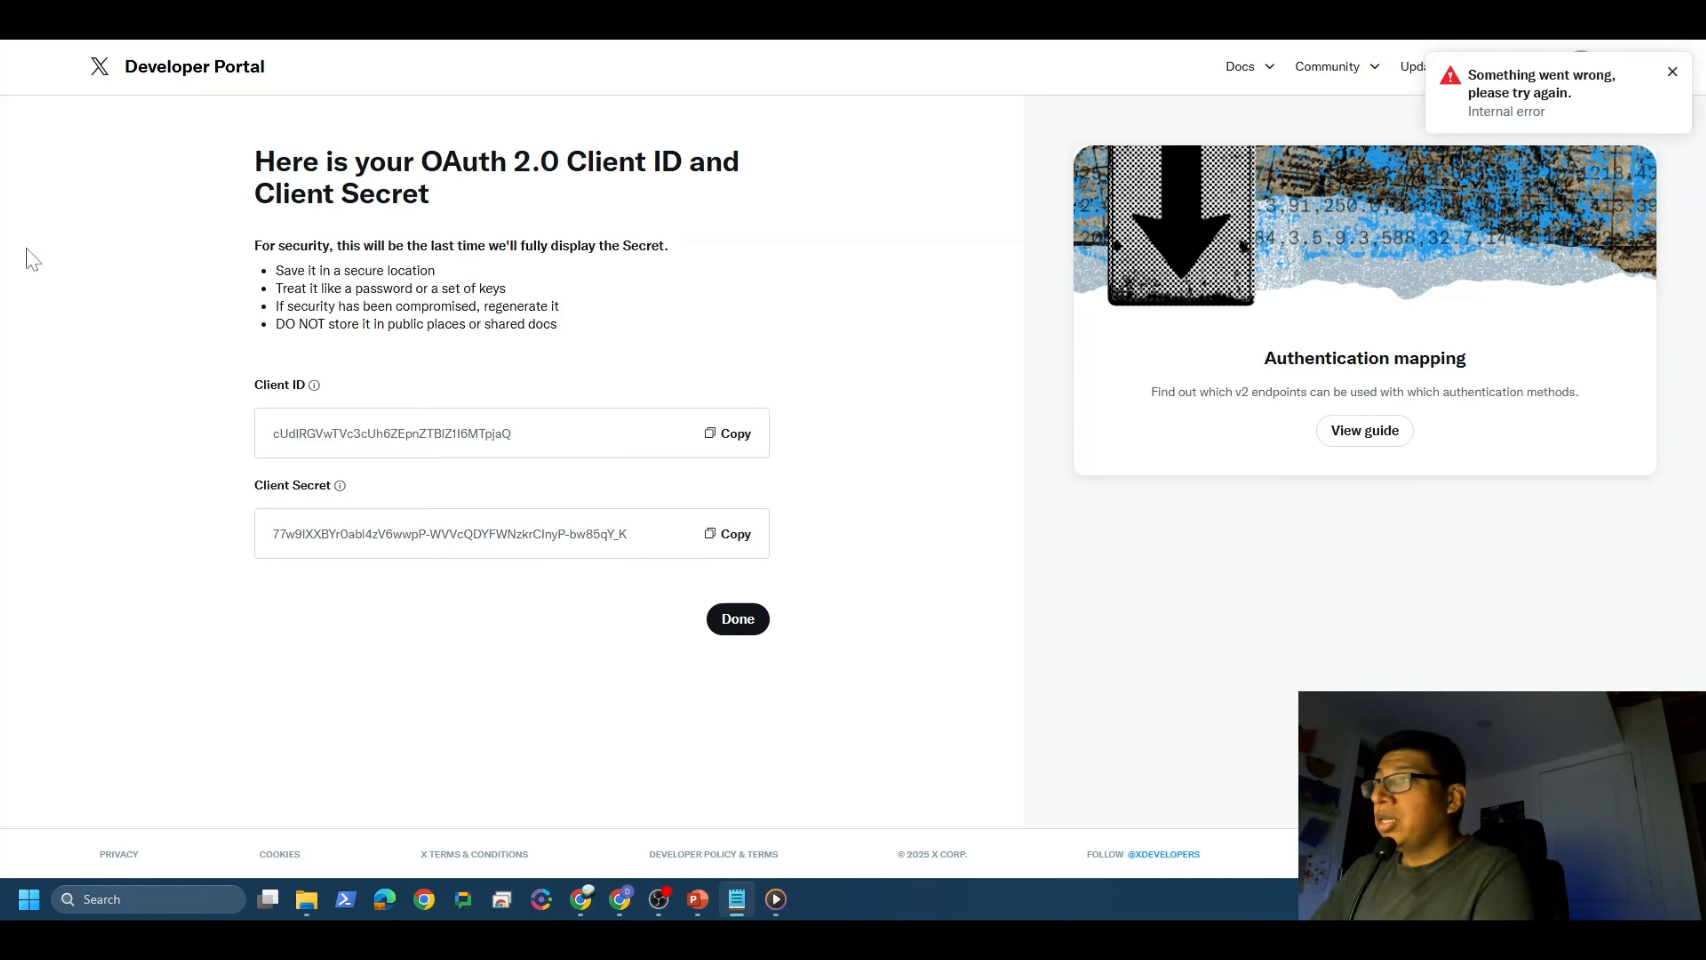
pyautogui.click(734, 538)
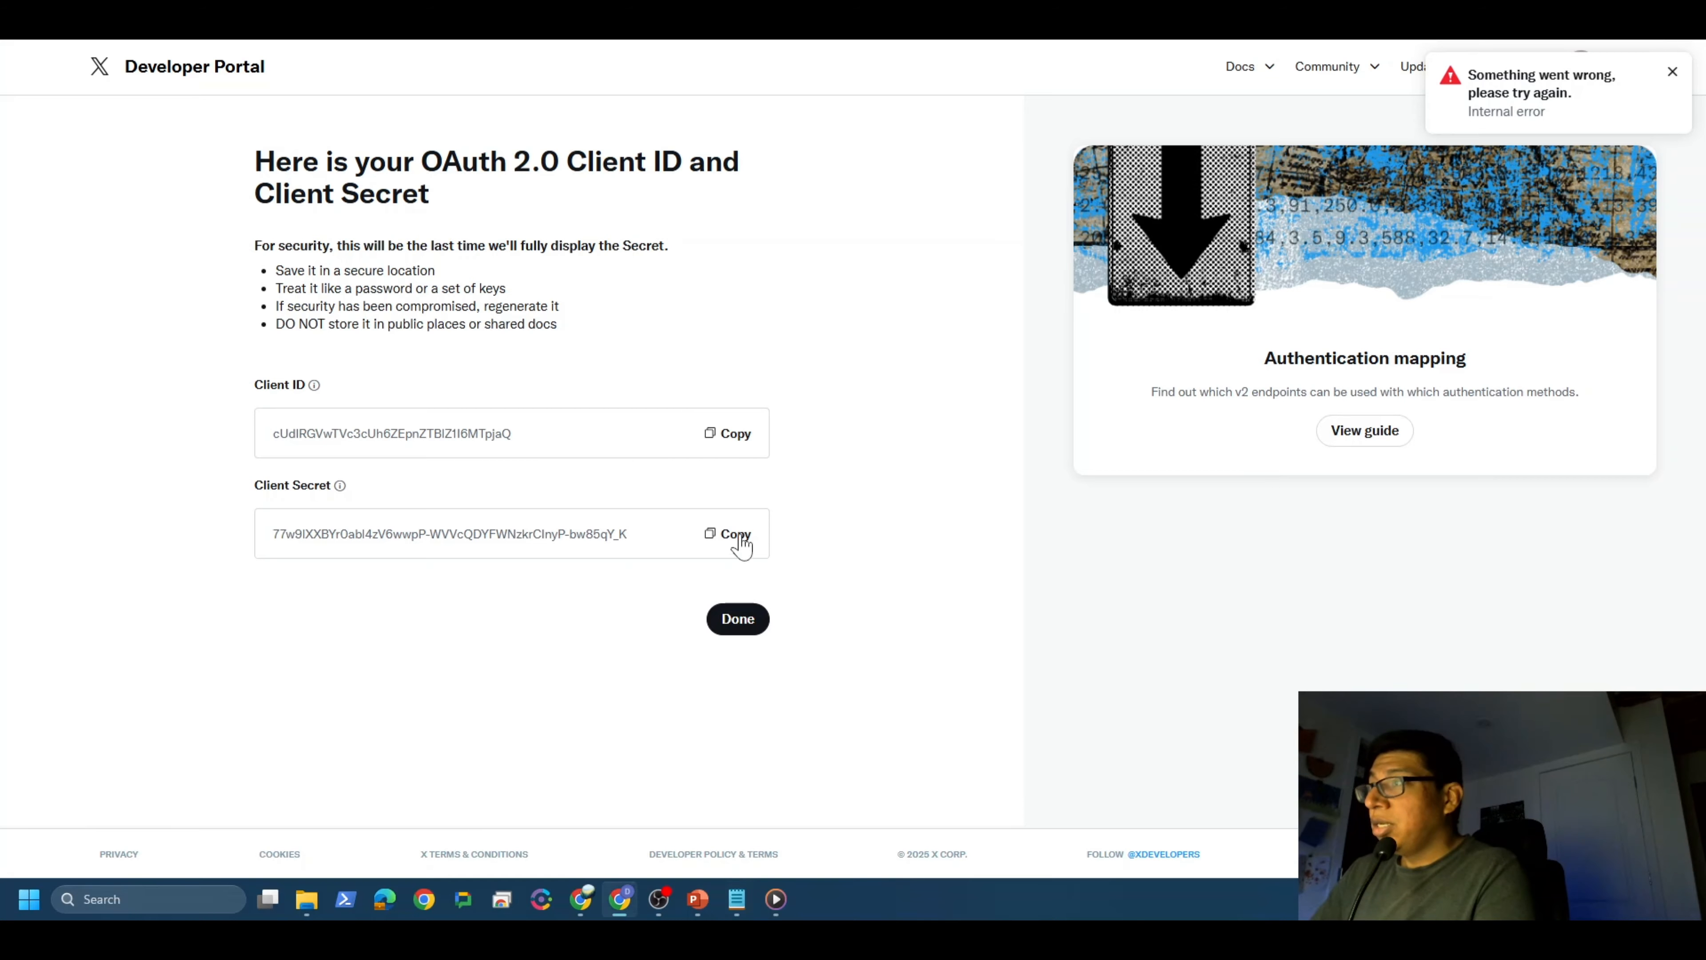
pyautogui.click(582, 908)
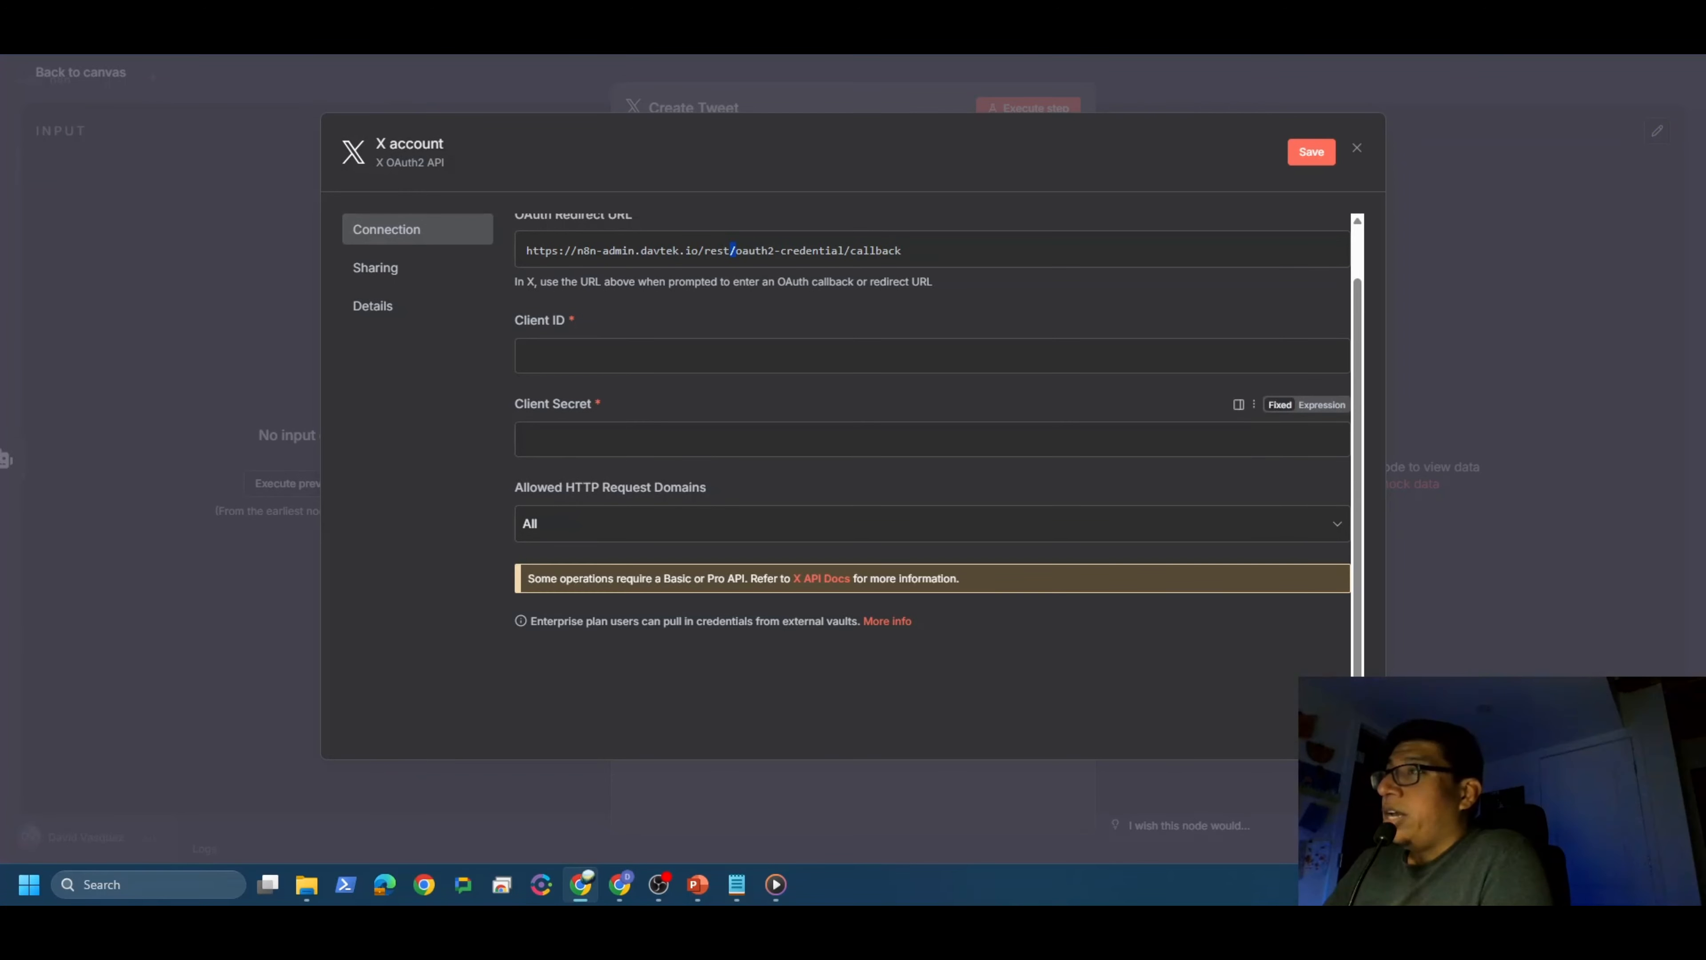
# Step: Paste the Client Secret and Client ID into the n8n X credential and connect the account
pyautogui.rightClick(685, 454)
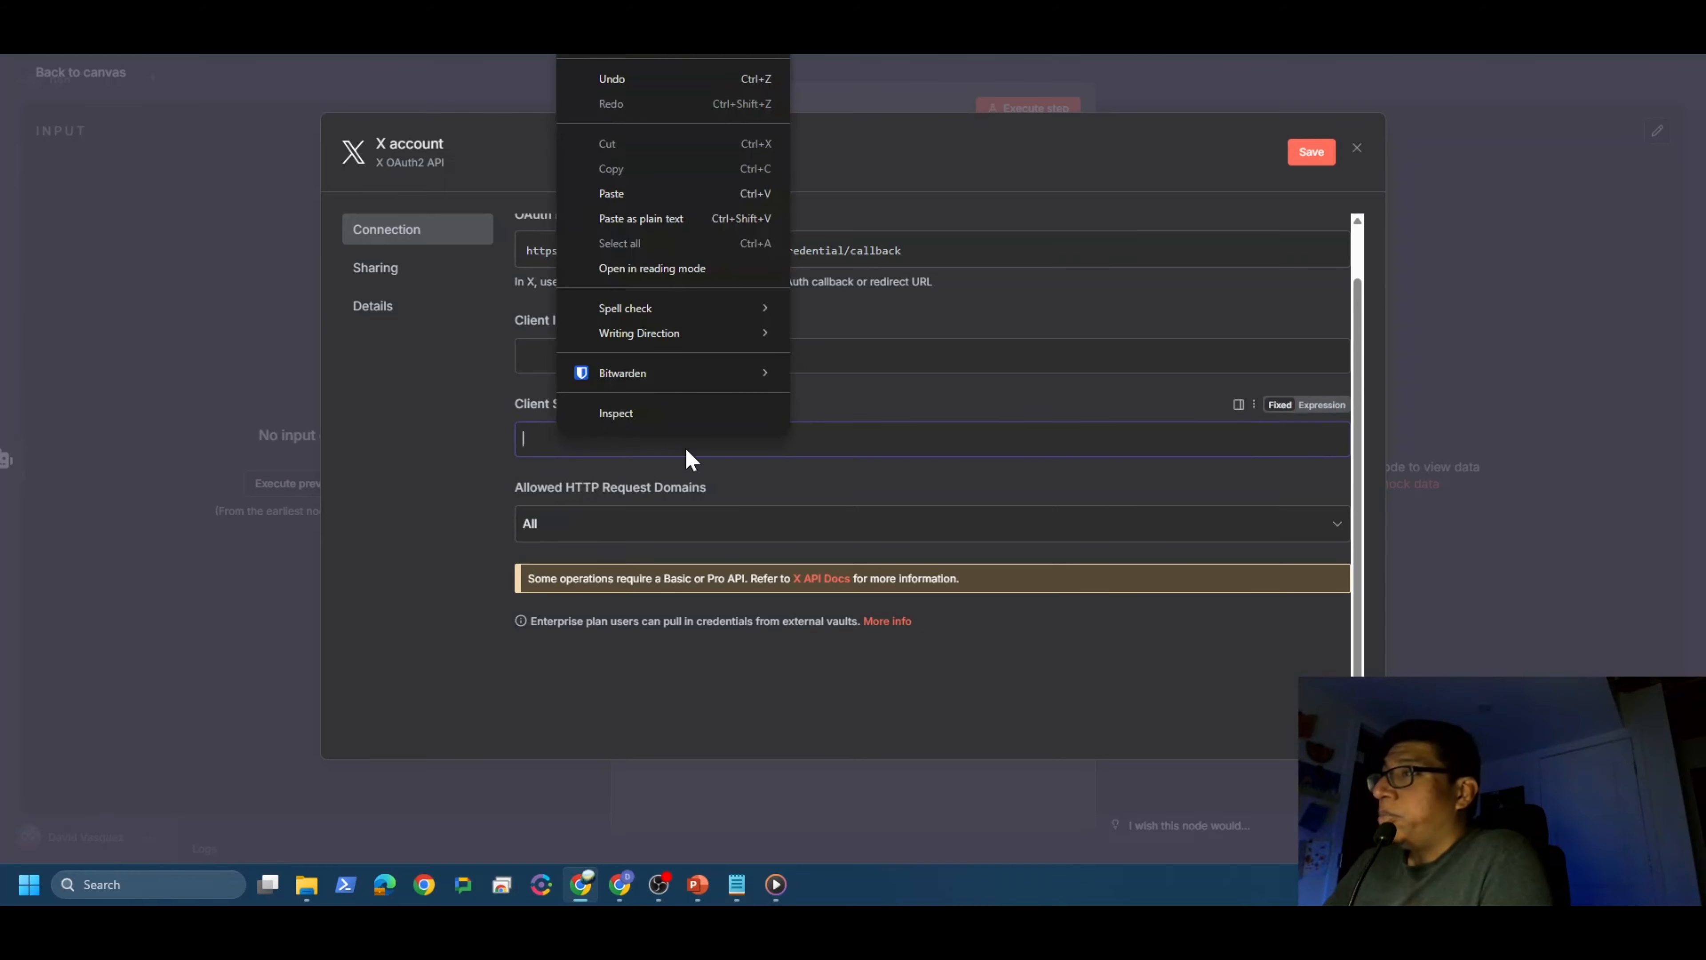
pyautogui.click(636, 192)
pyautogui.click(737, 885)
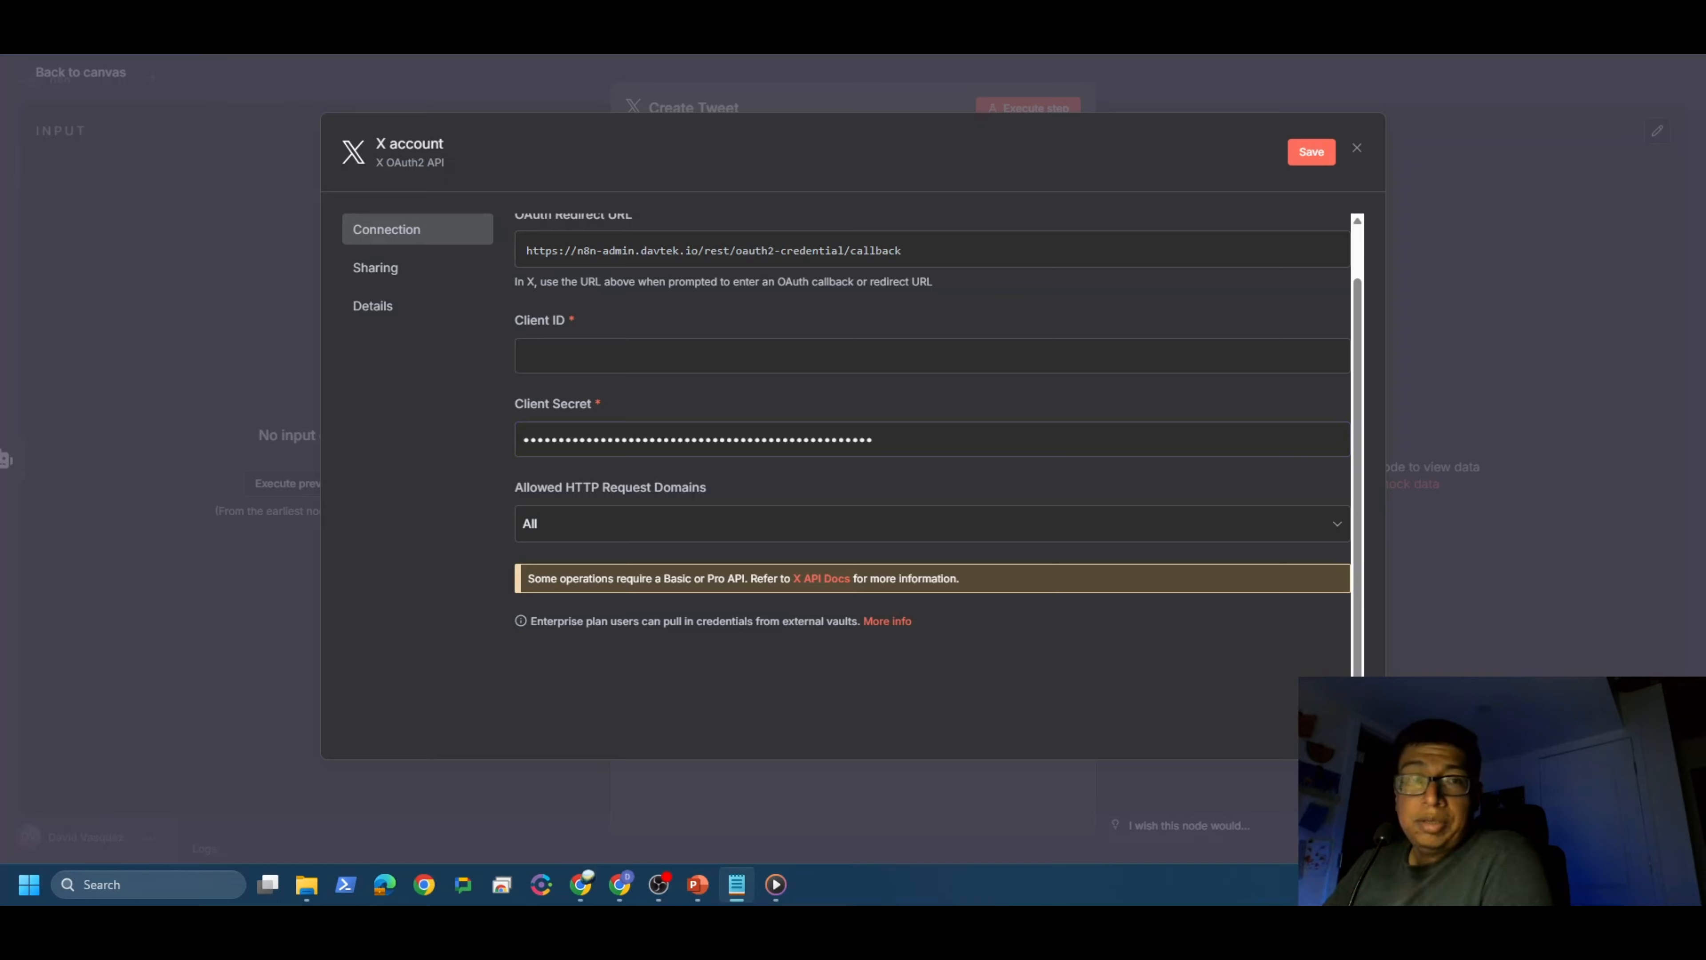
pyautogui.click(544, 364)
pyautogui.rightClick(540, 361)
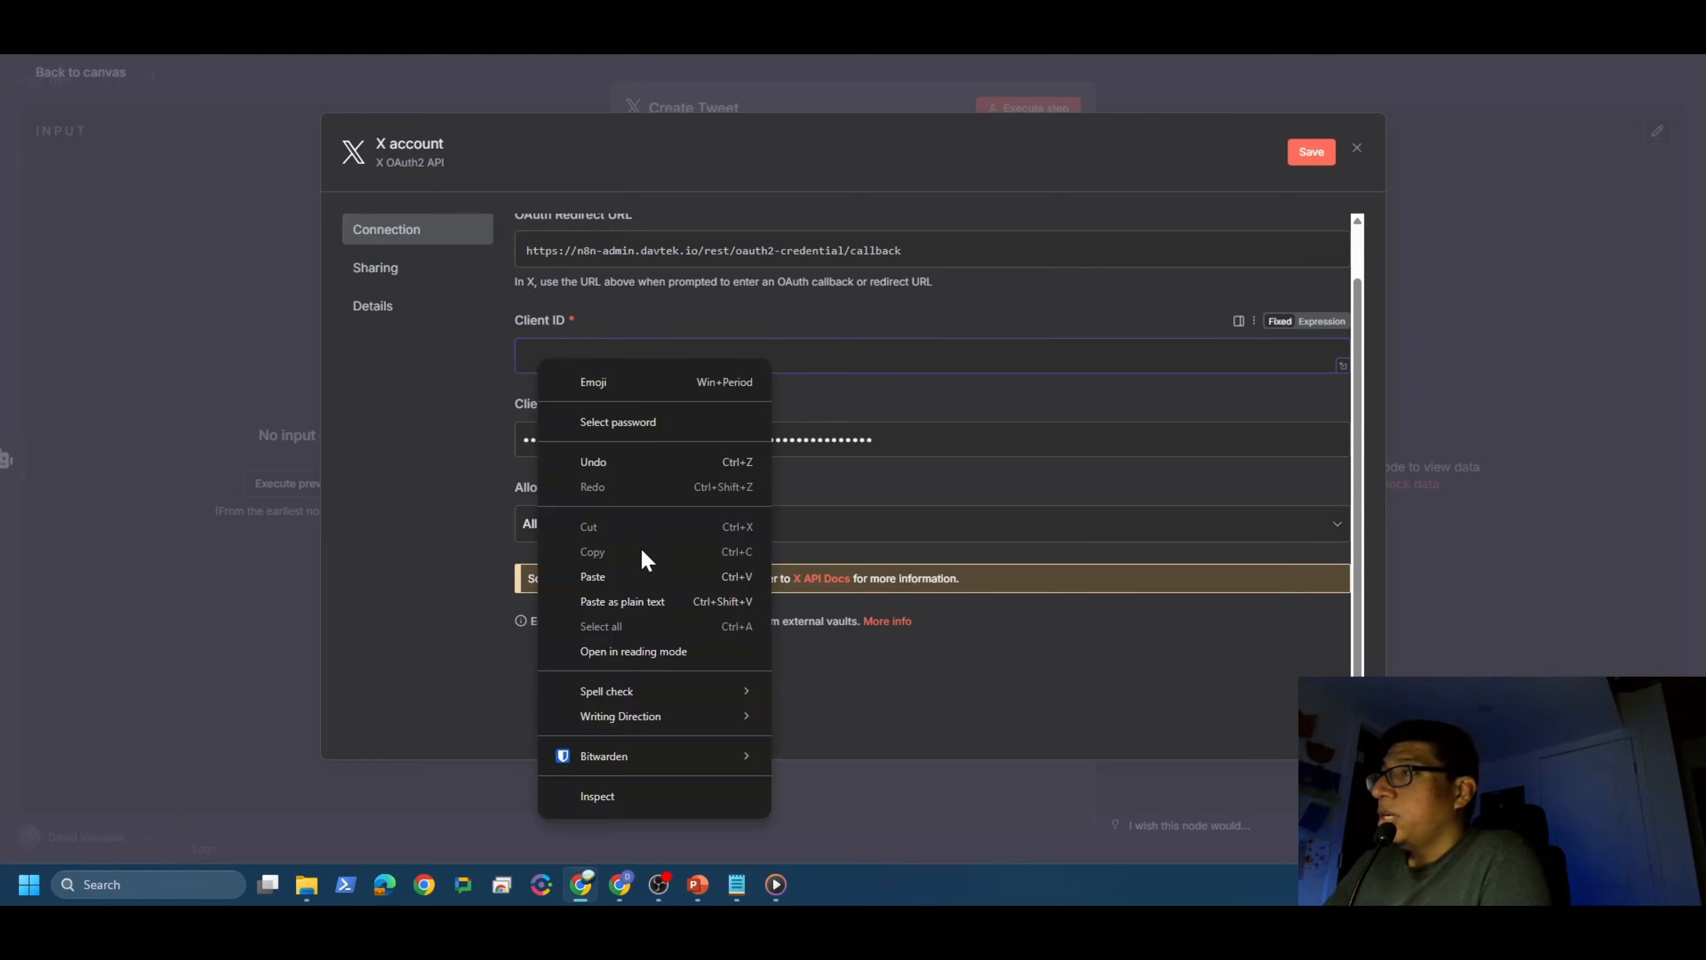
pyautogui.click(648, 578)
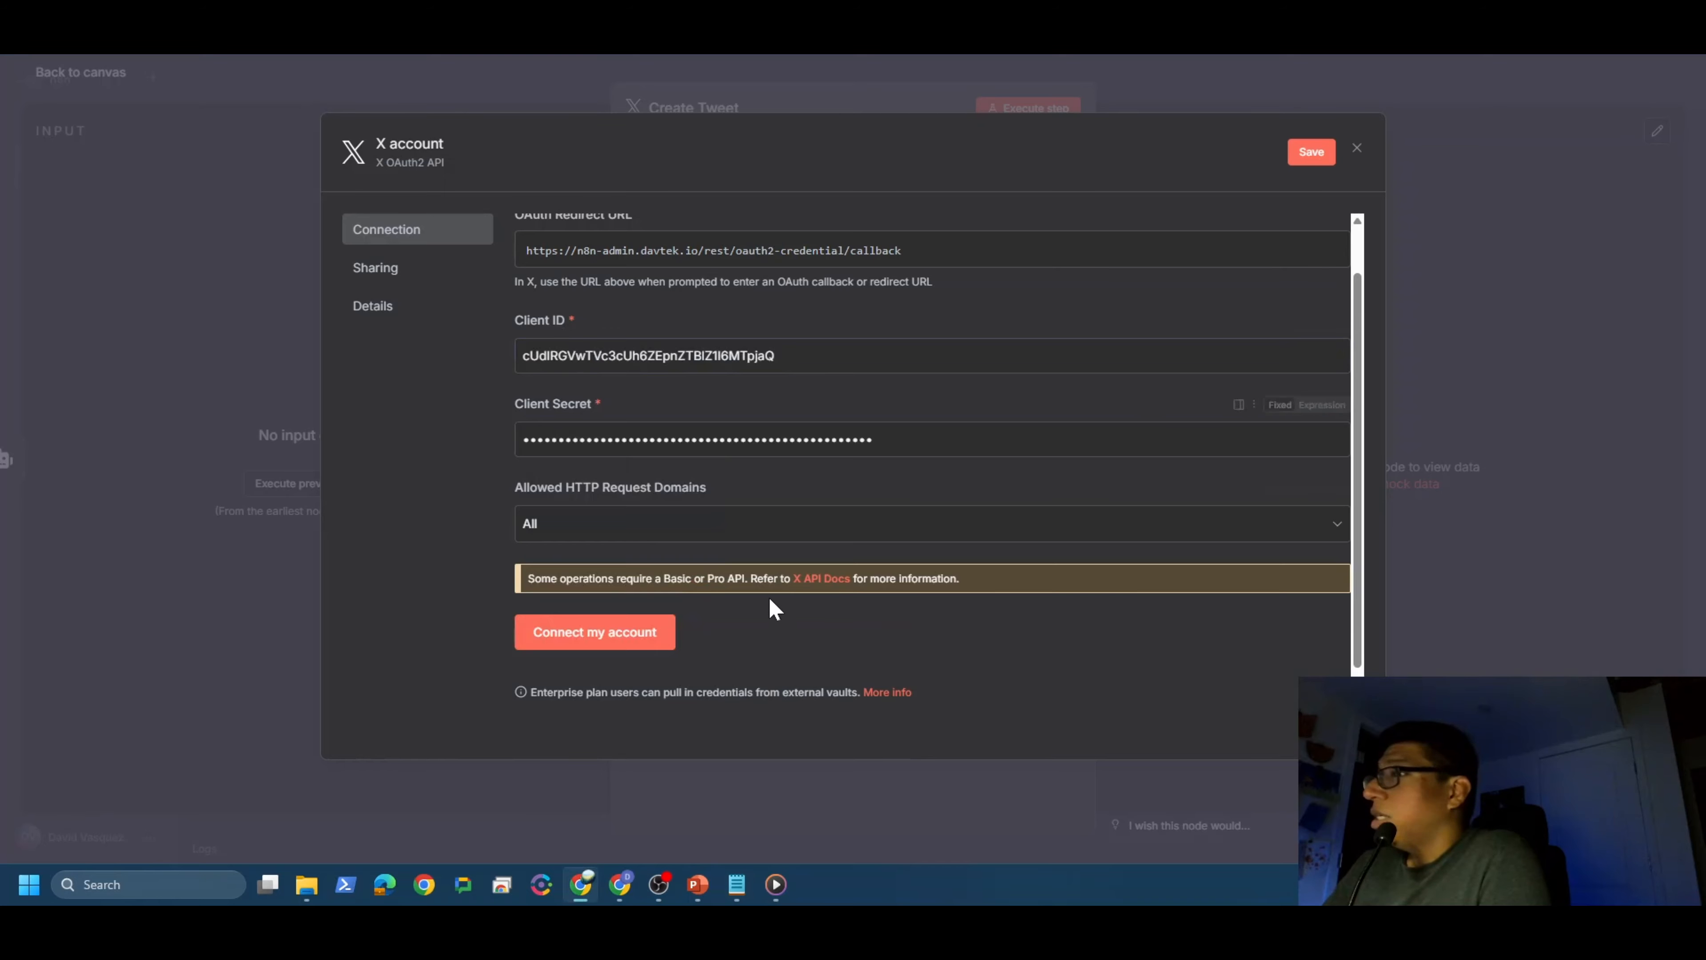
pyautogui.click(611, 642)
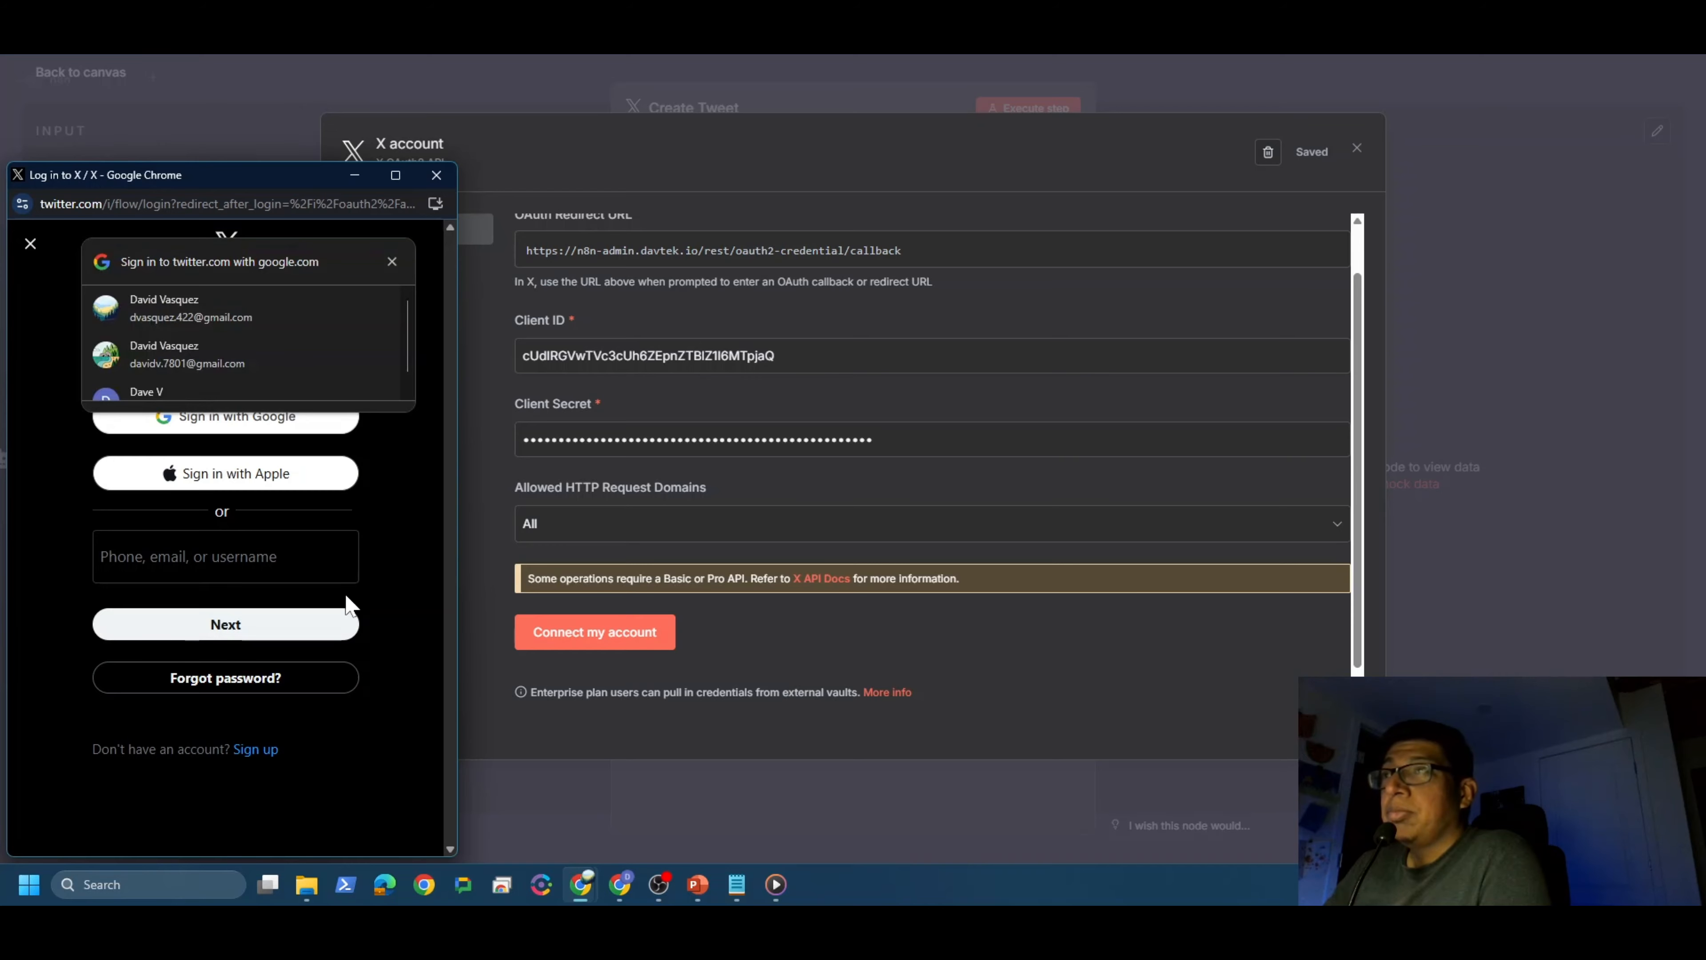
# Step: Sign in to X with the account username and password, then authorize the n8n app
pyautogui.scroll(-1, 256, 334)
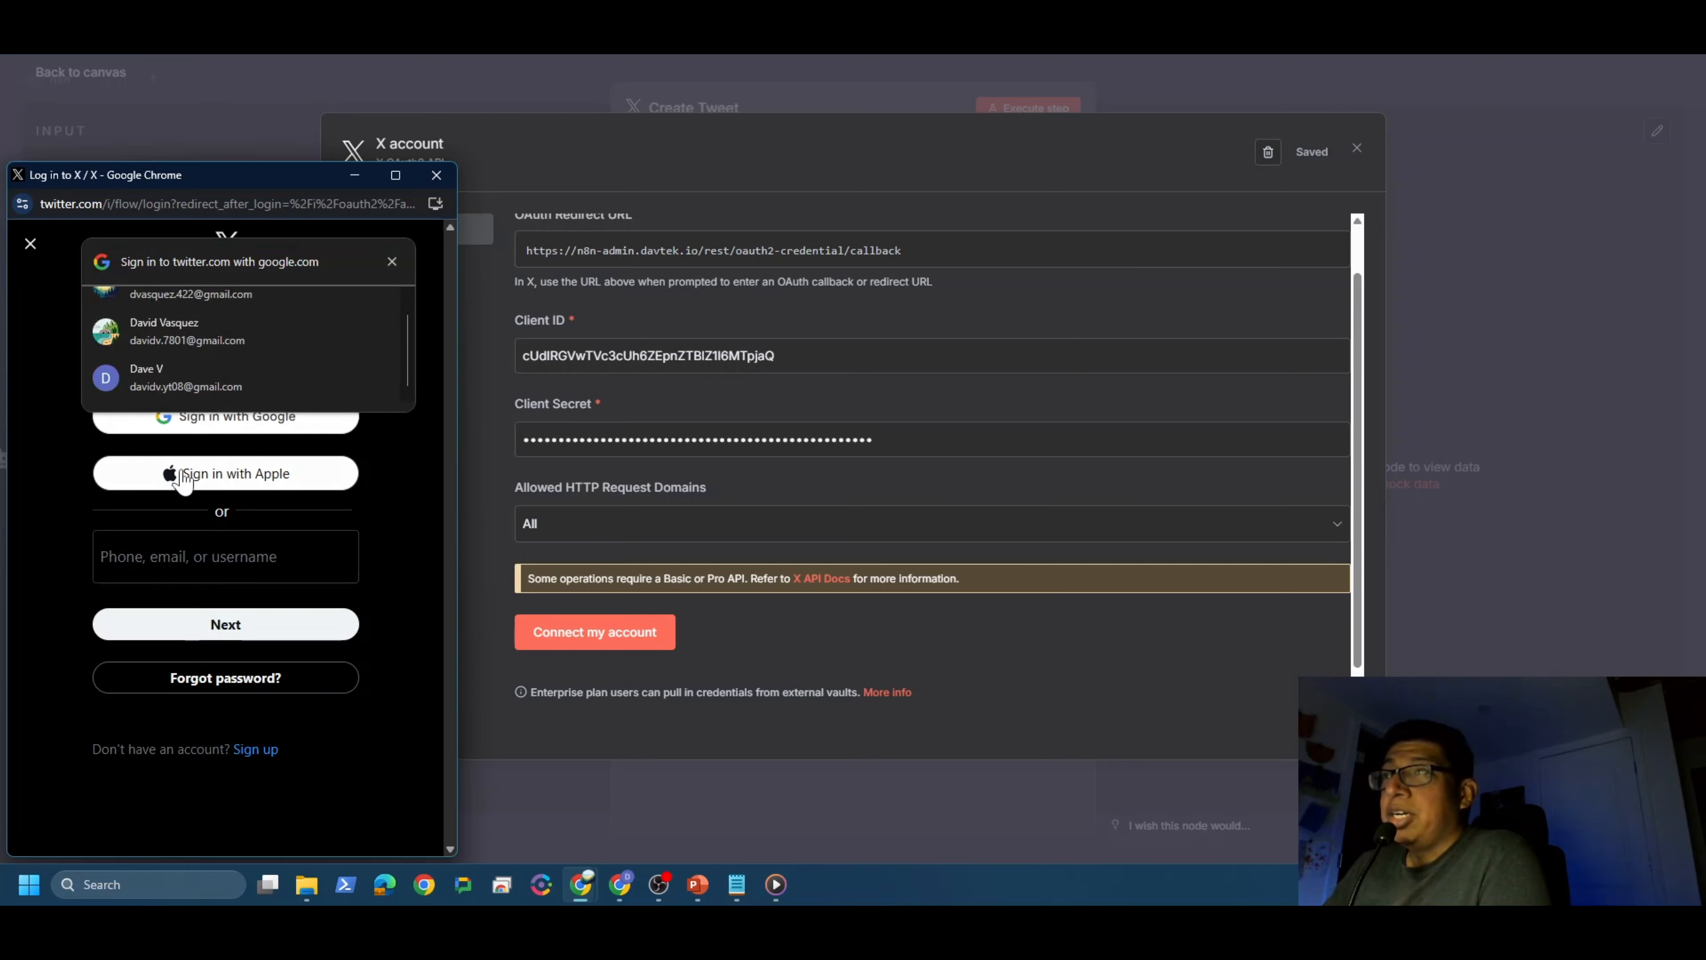
pyautogui.click(43, 566)
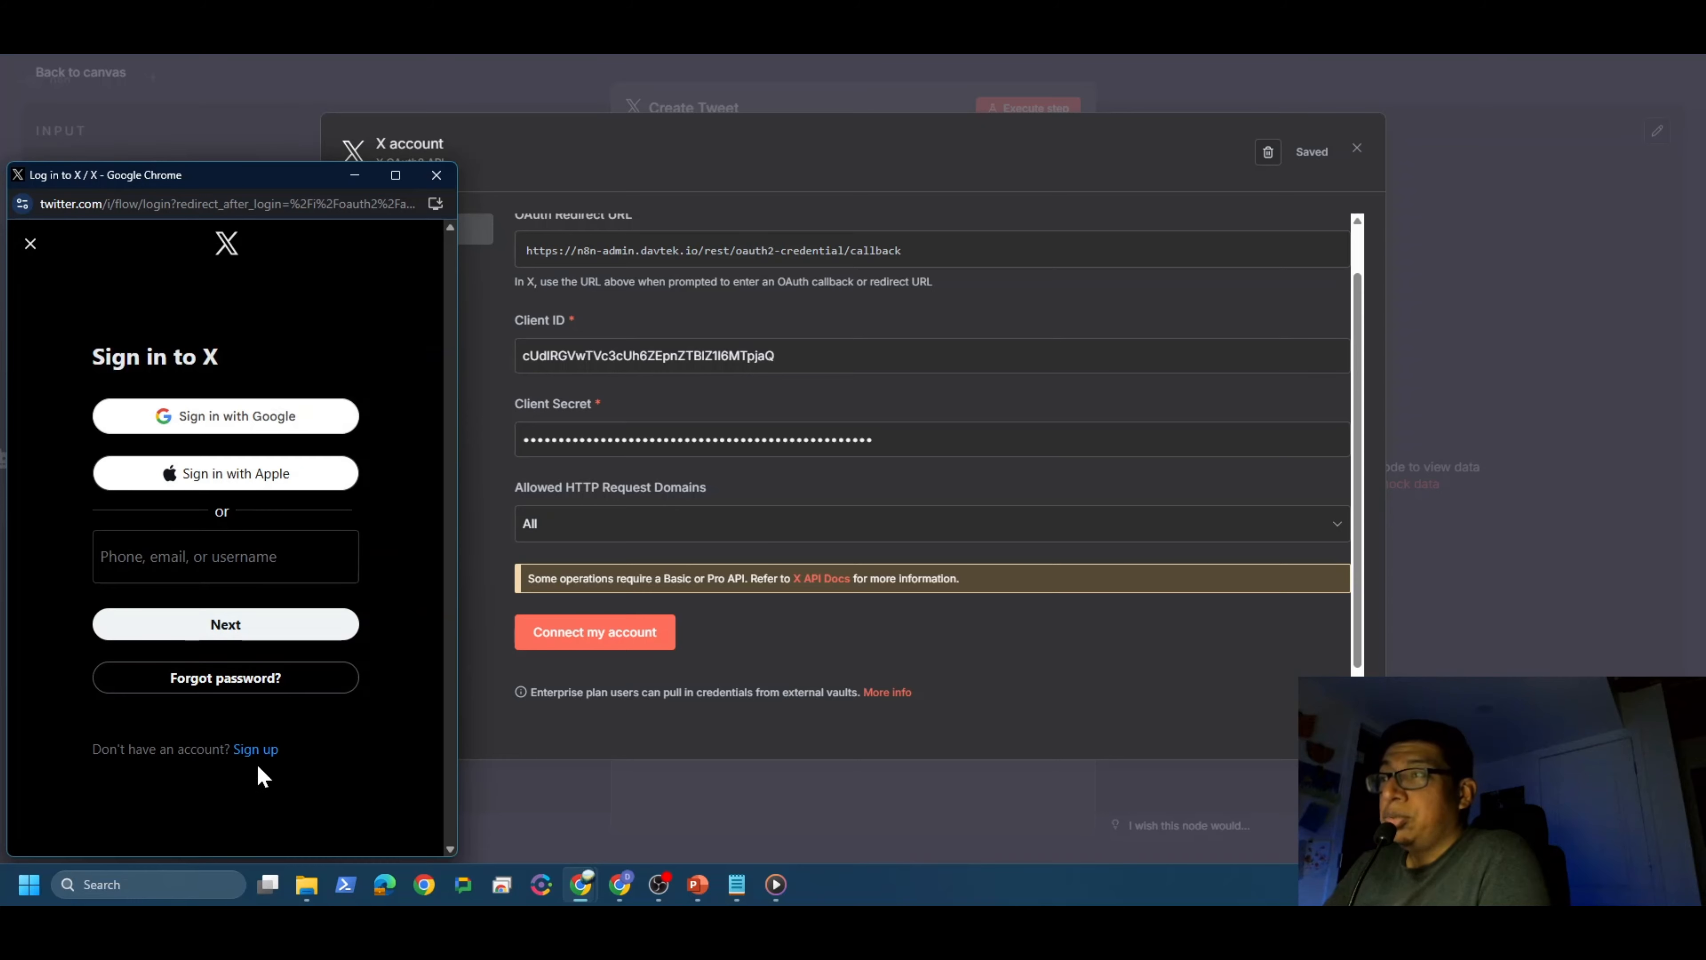
pyautogui.click(206, 564)
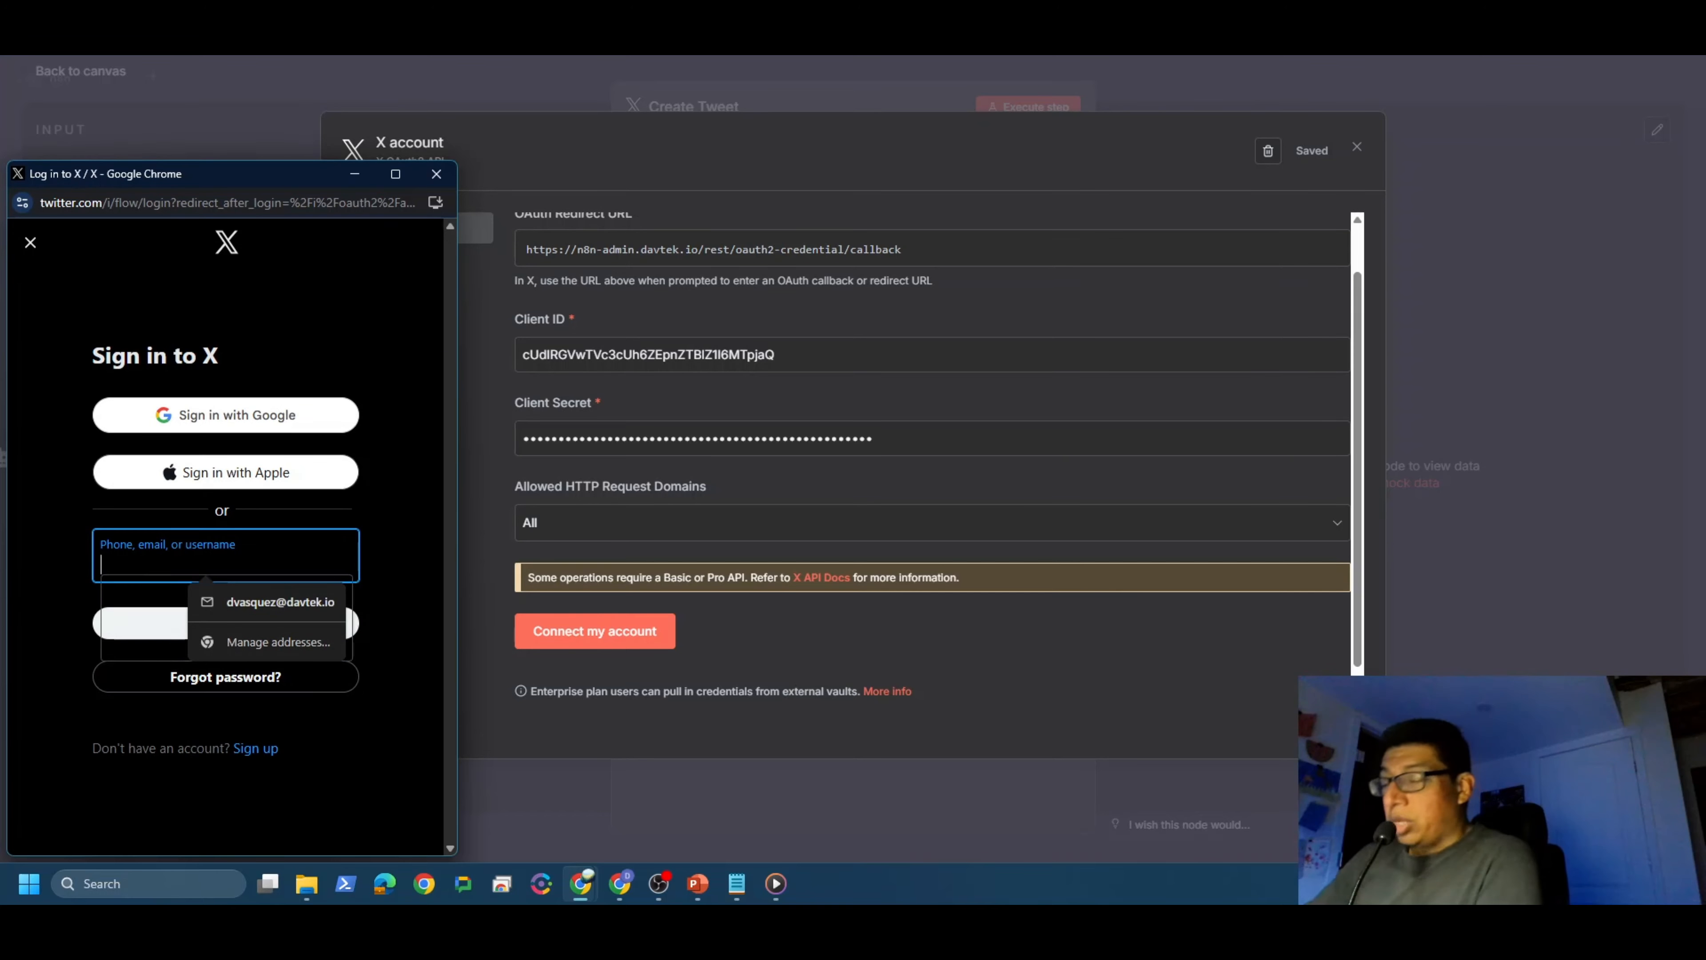
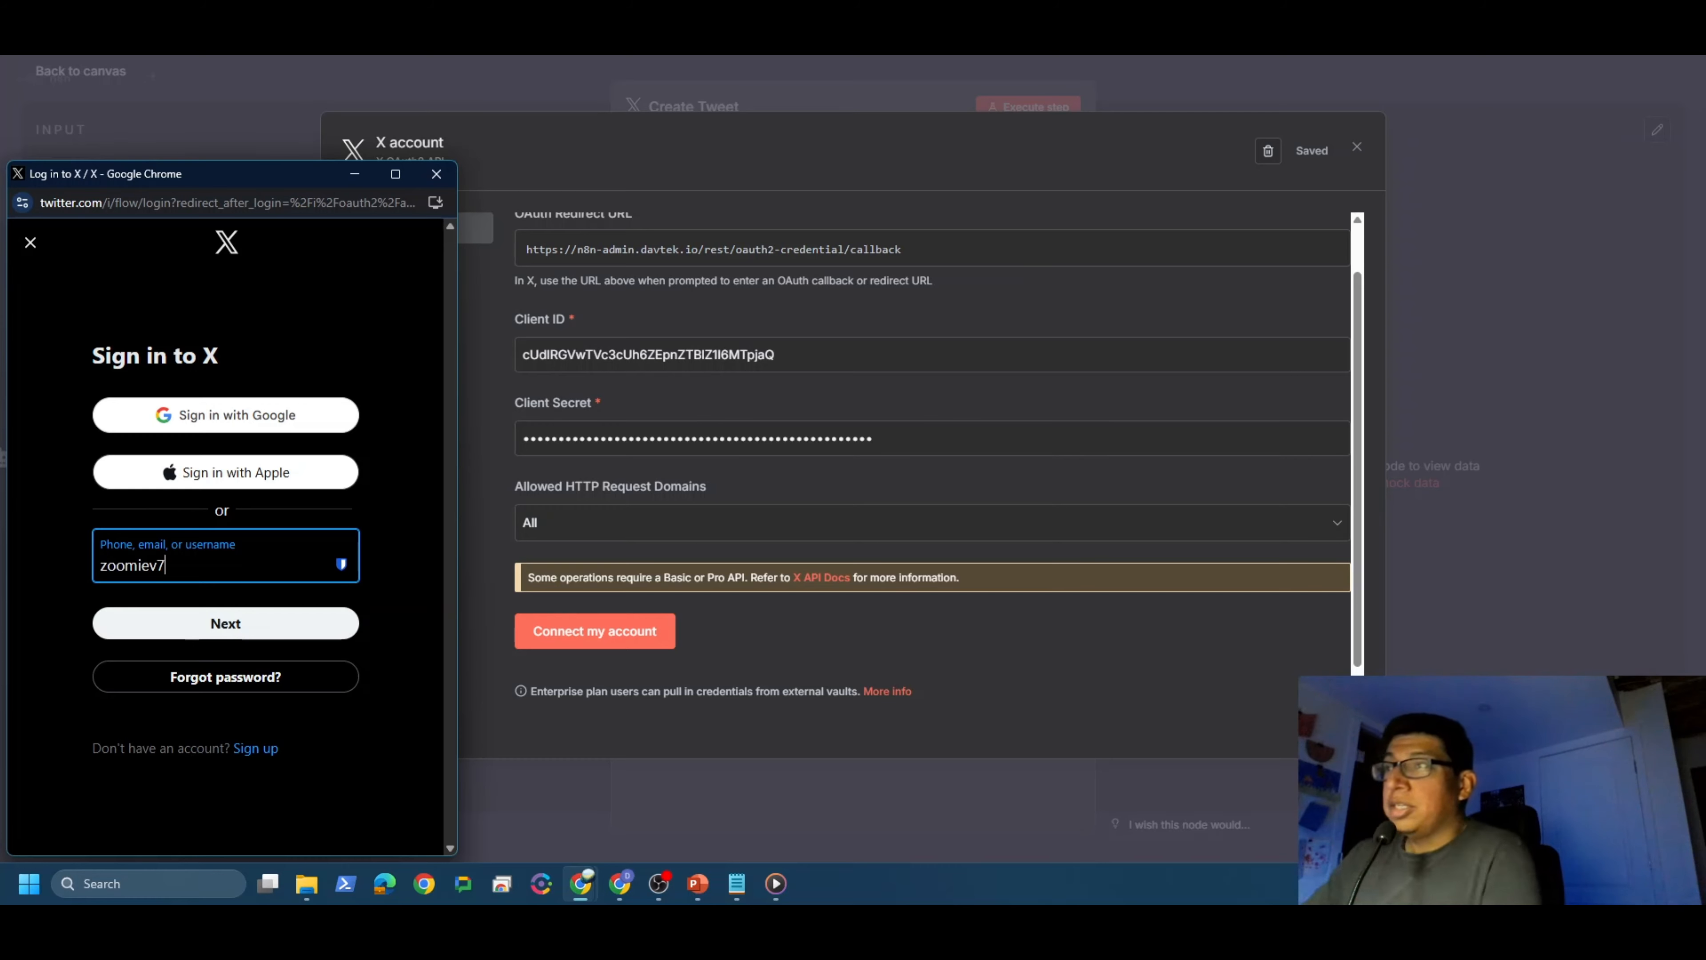
pyautogui.click(251, 627)
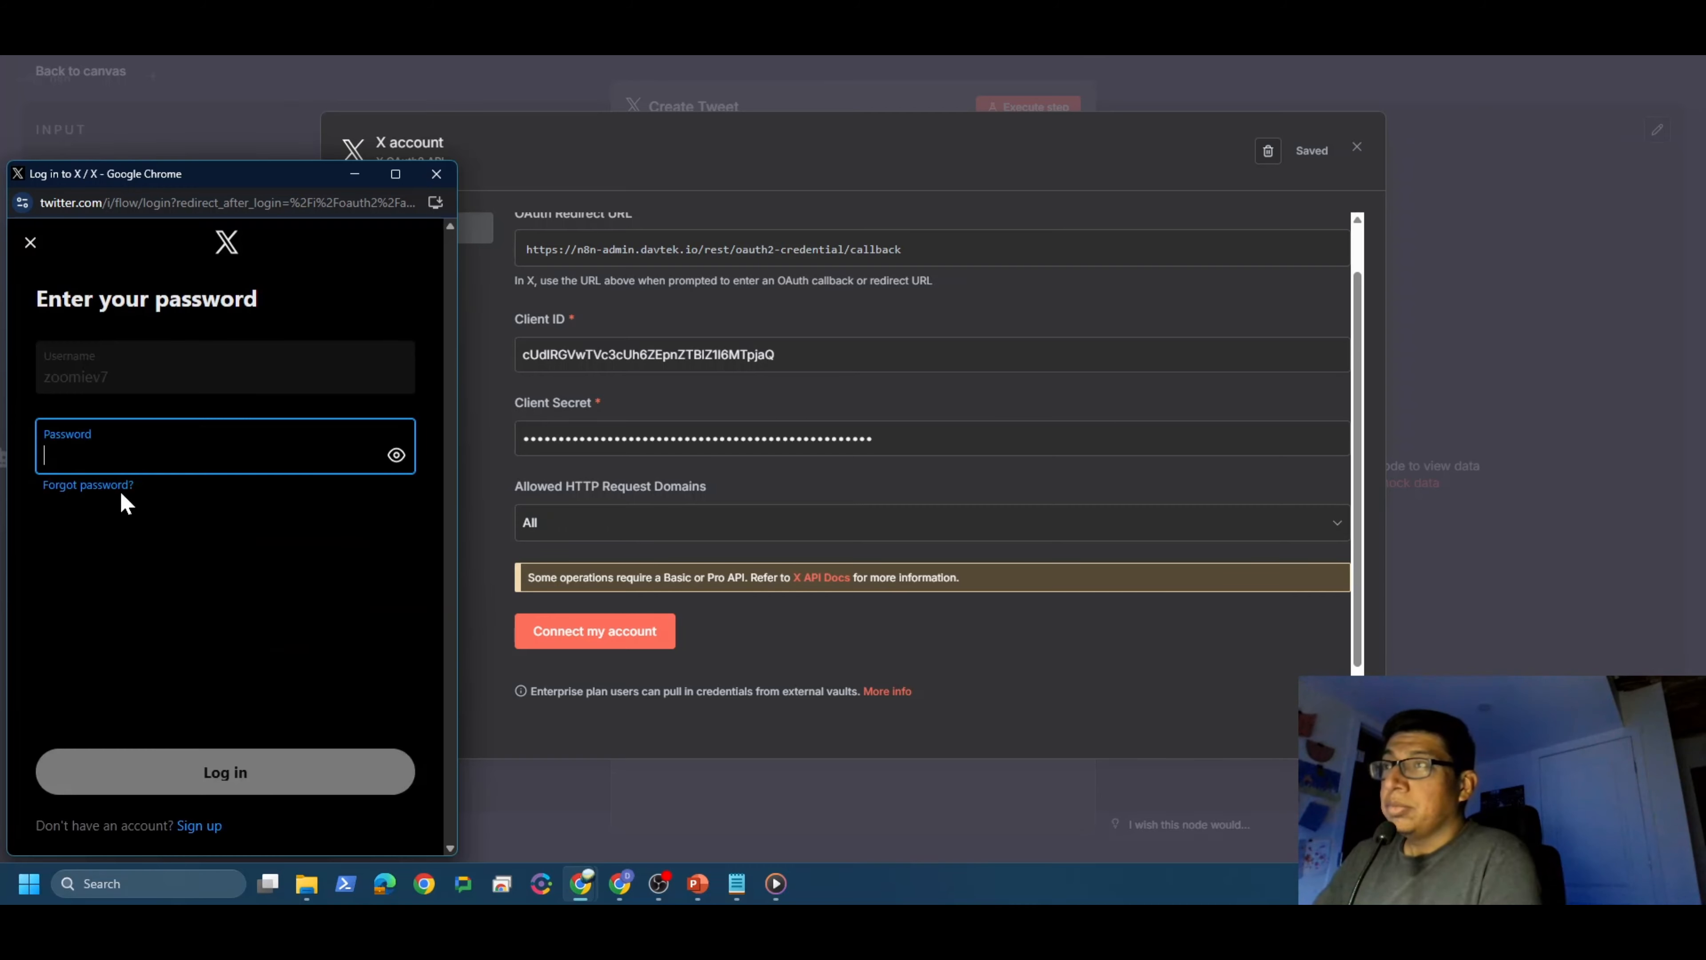
pyautogui.rightClick(138, 447)
pyautogui.click(198, 235)
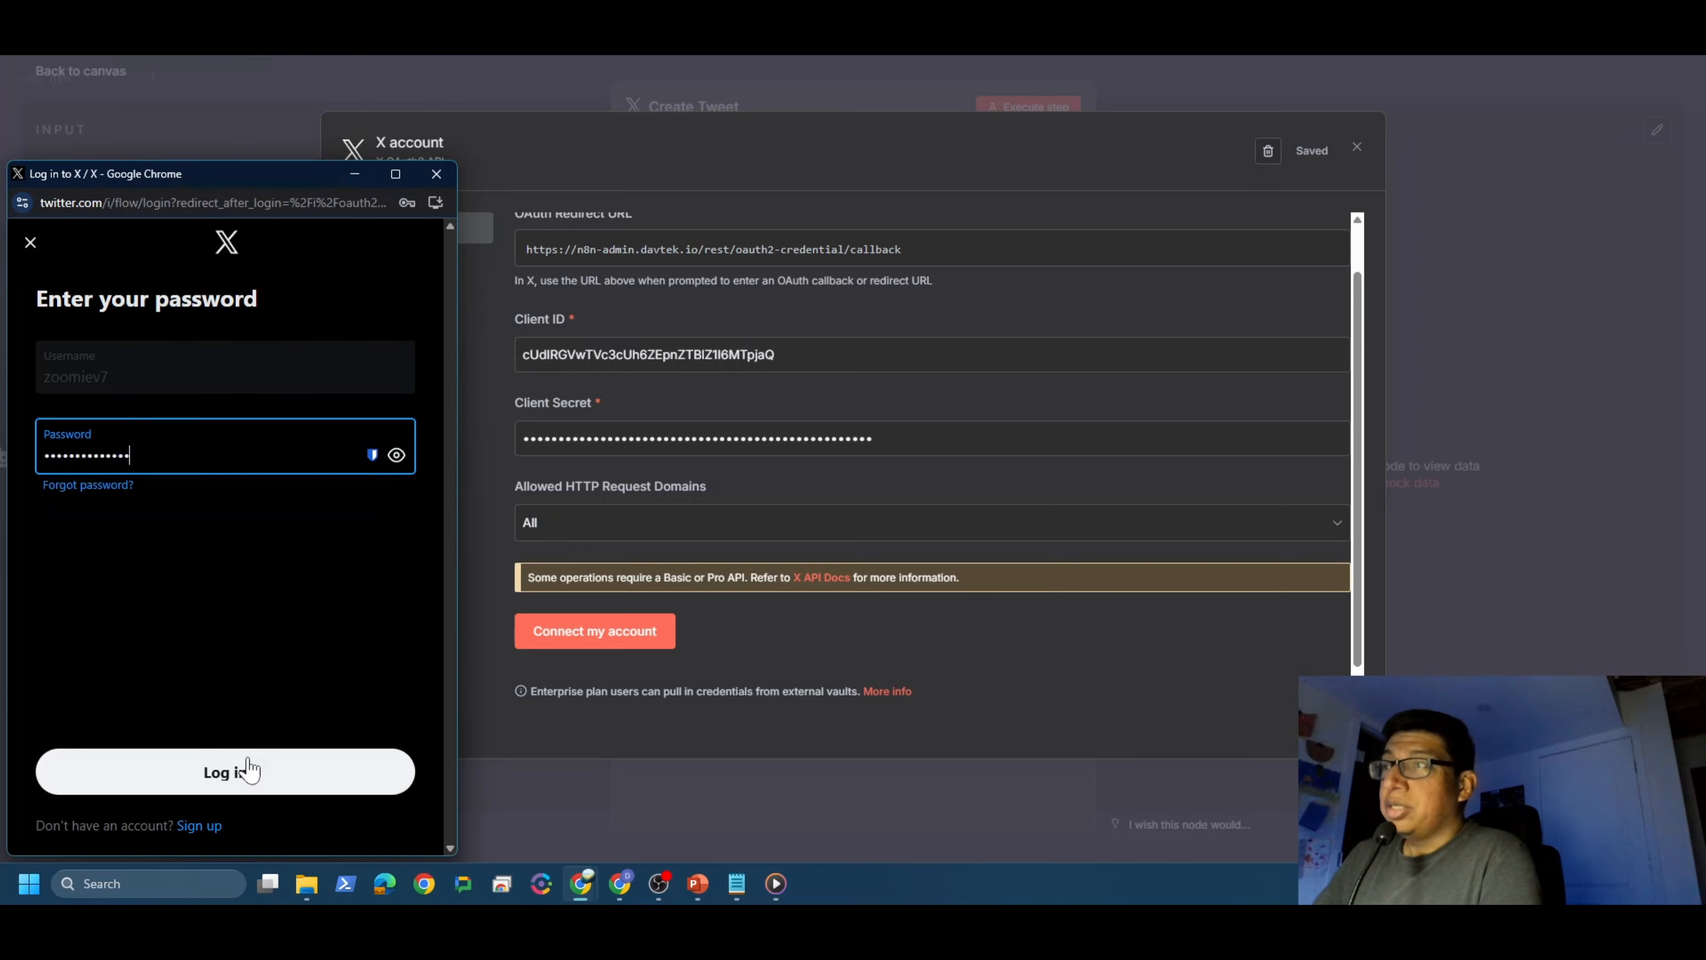
pyautogui.click(249, 770)
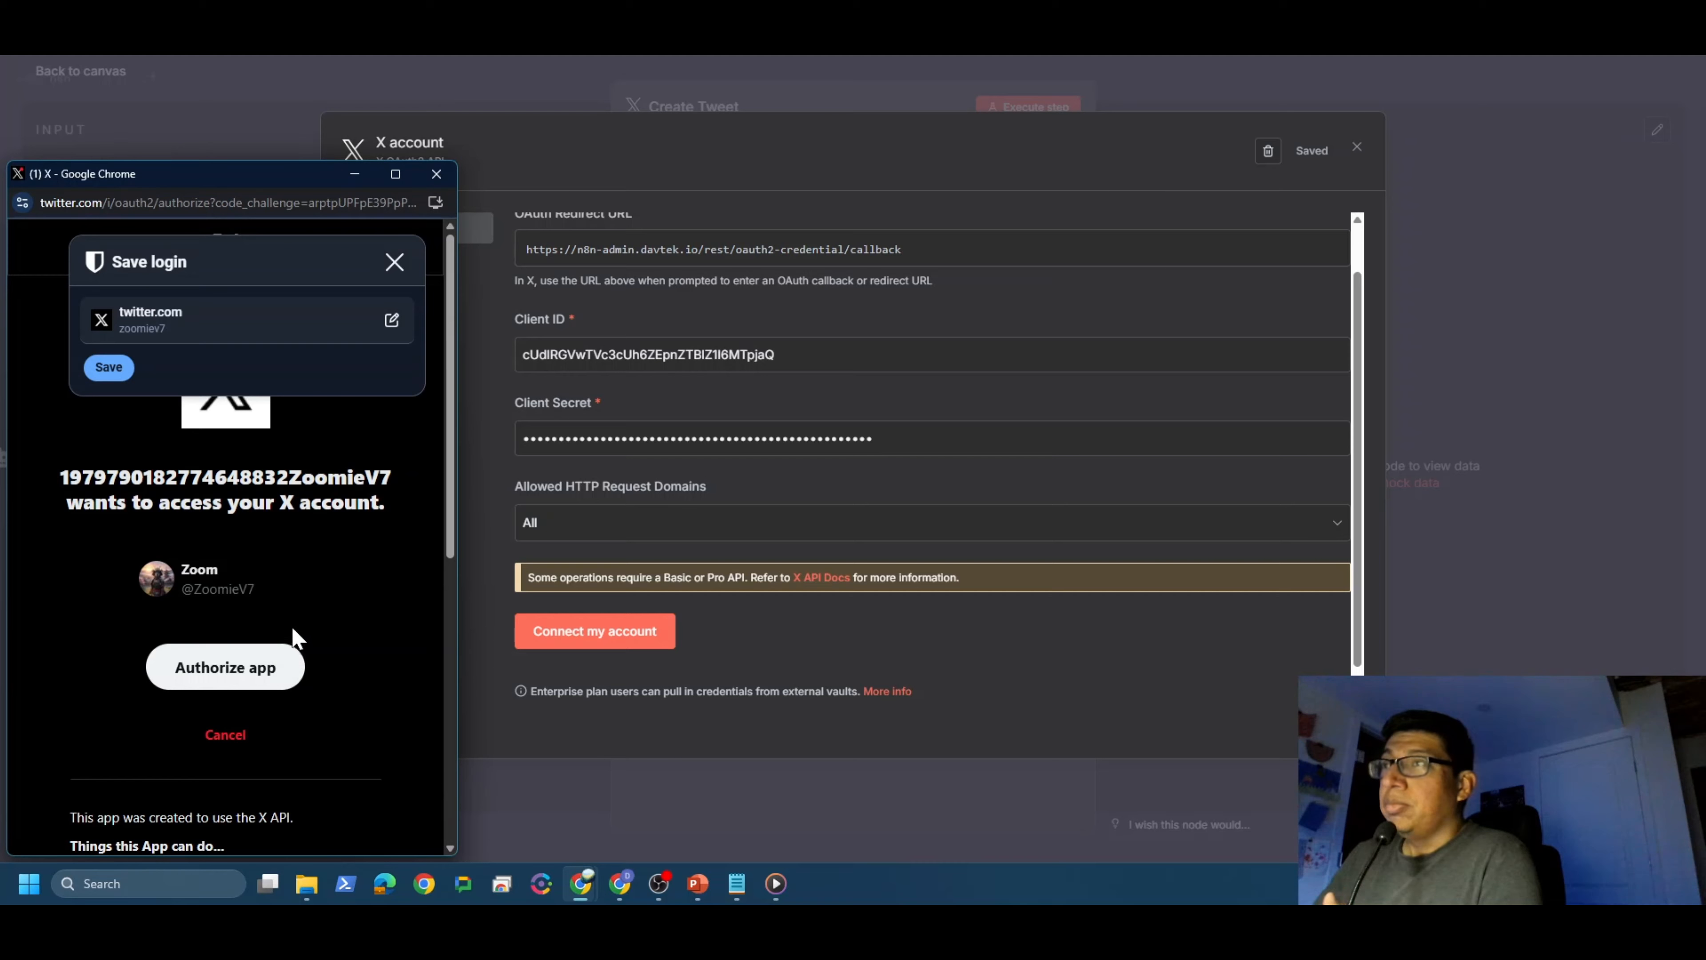
pyautogui.click(213, 679)
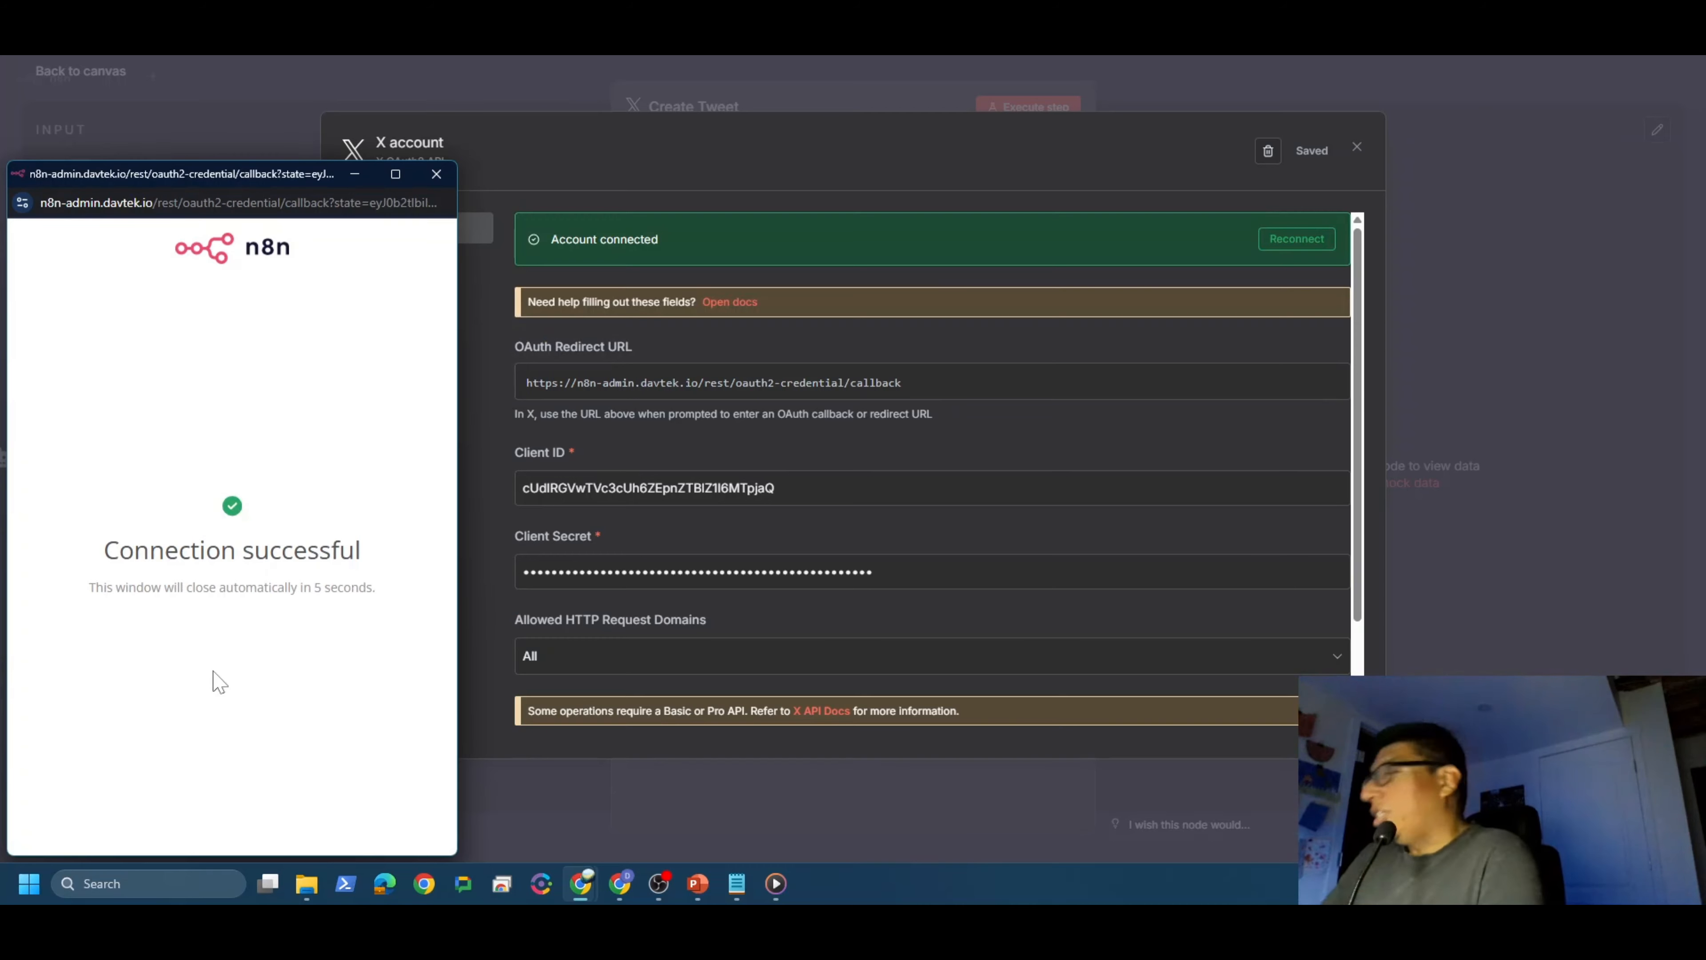
# Step: Rename the X credential to Zoomy's Account, save and close it, and return to the canvas
pyautogui.click(436, 173)
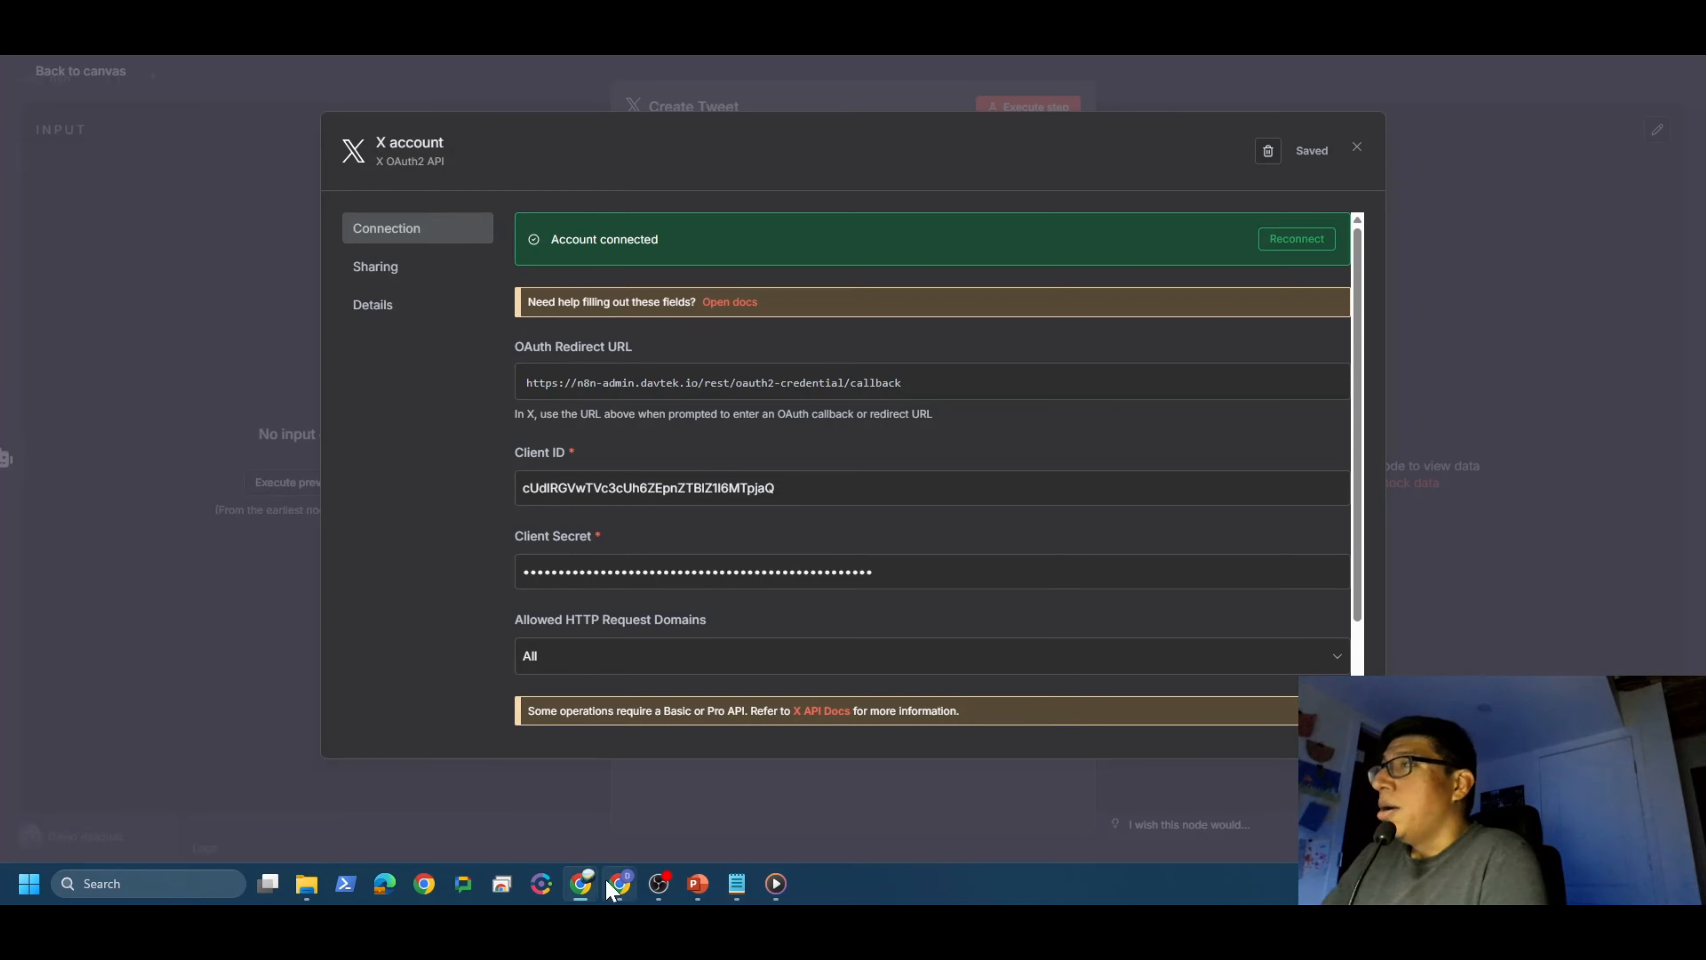
pyautogui.click(430, 143)
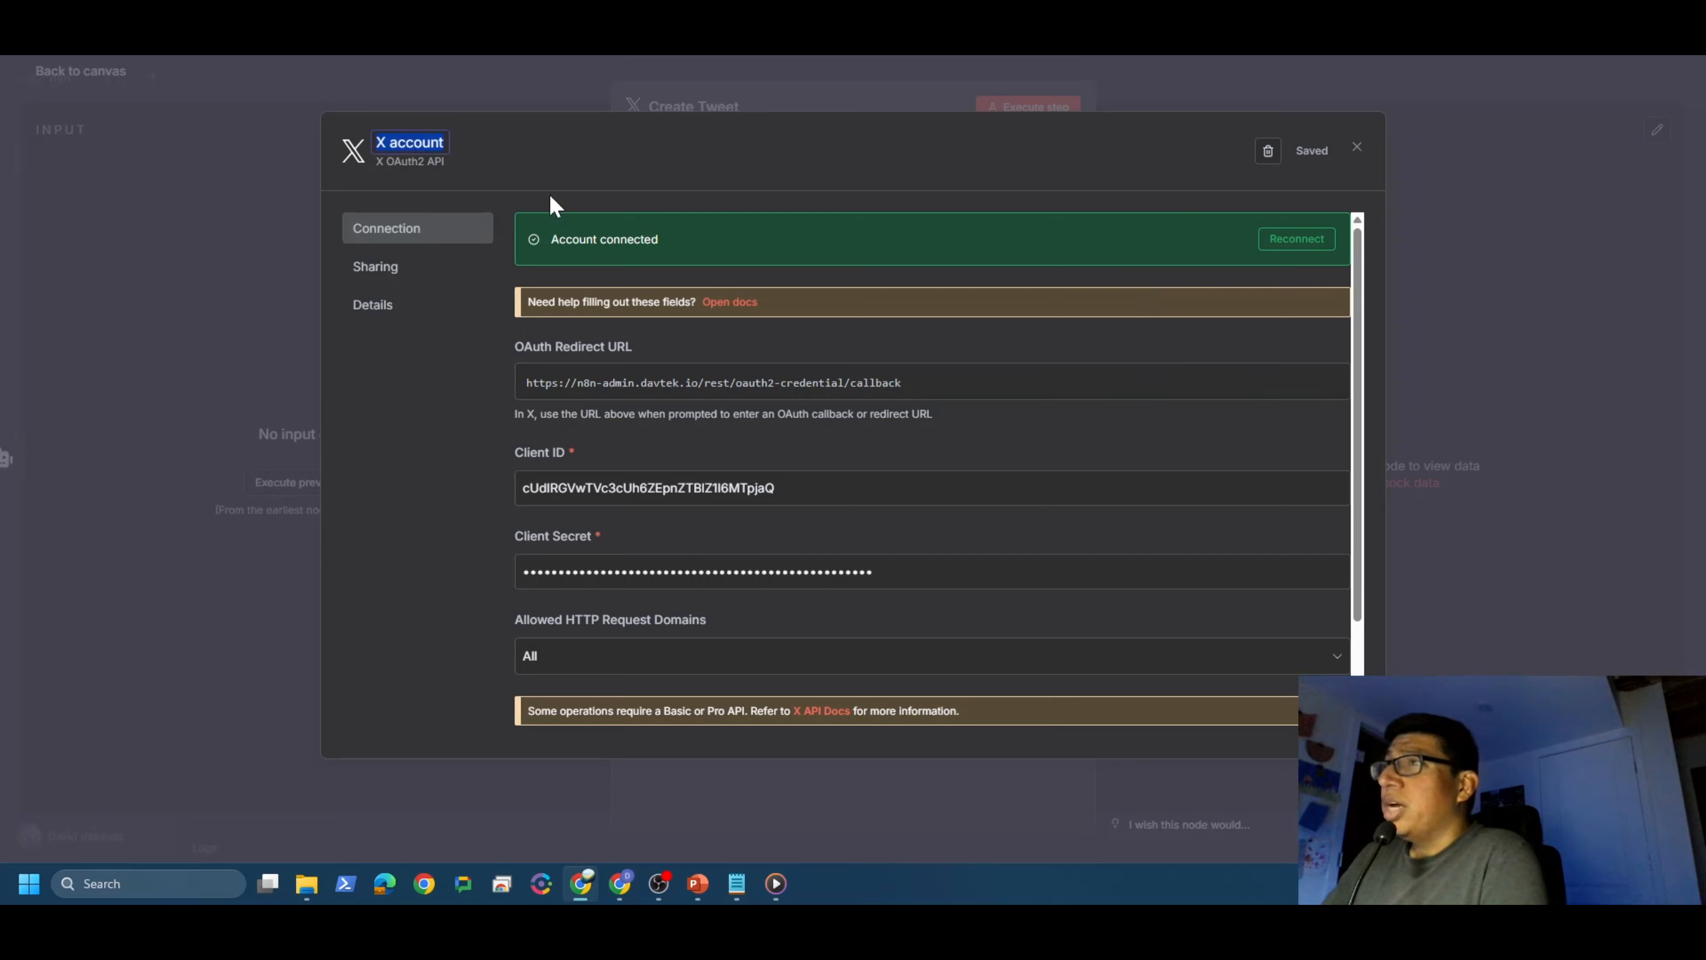
pyautogui.write('Z')
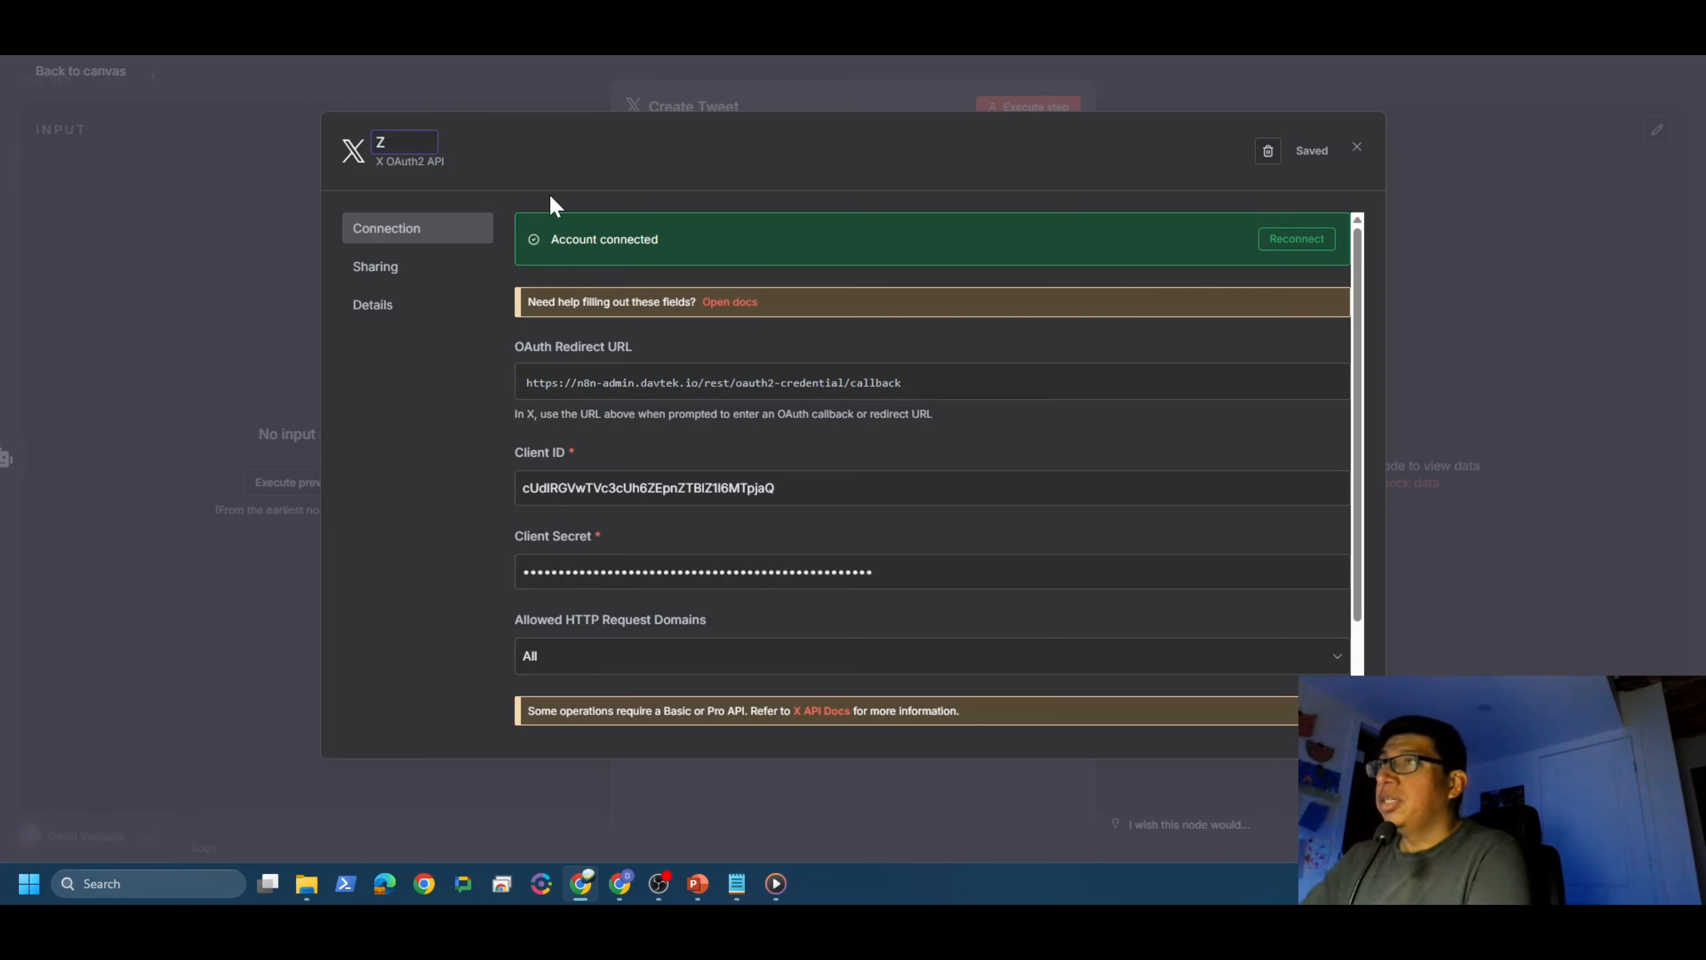
pyautogui.write('oomy')
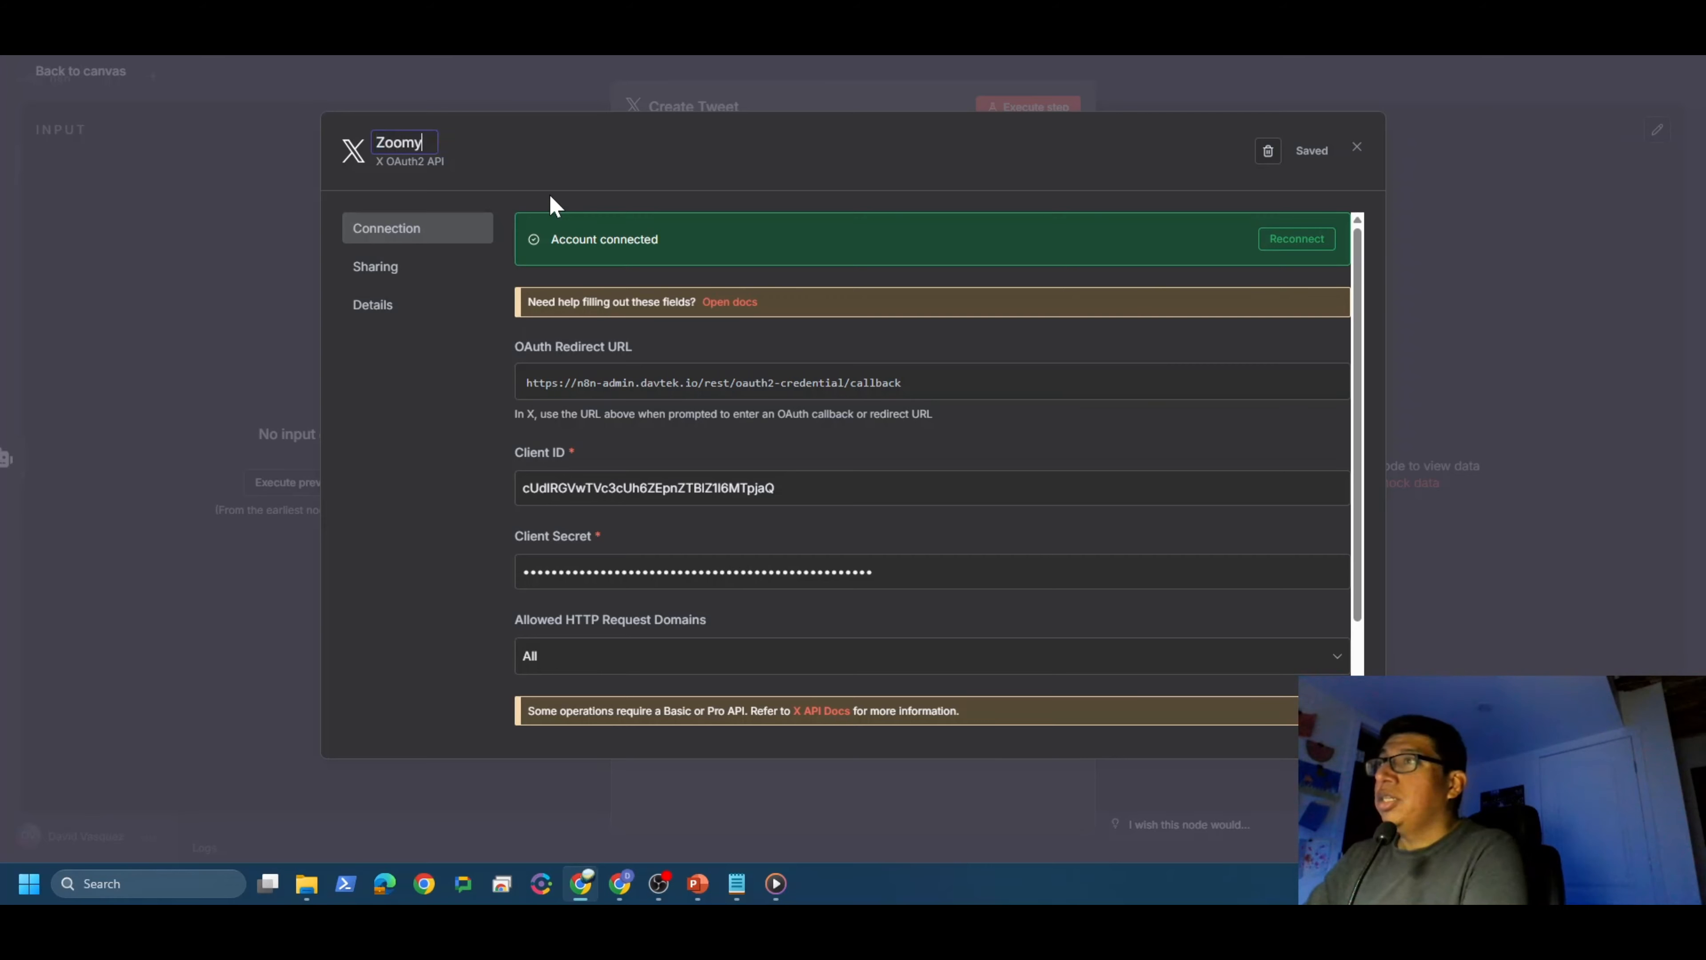
pyautogui.write("'s ")
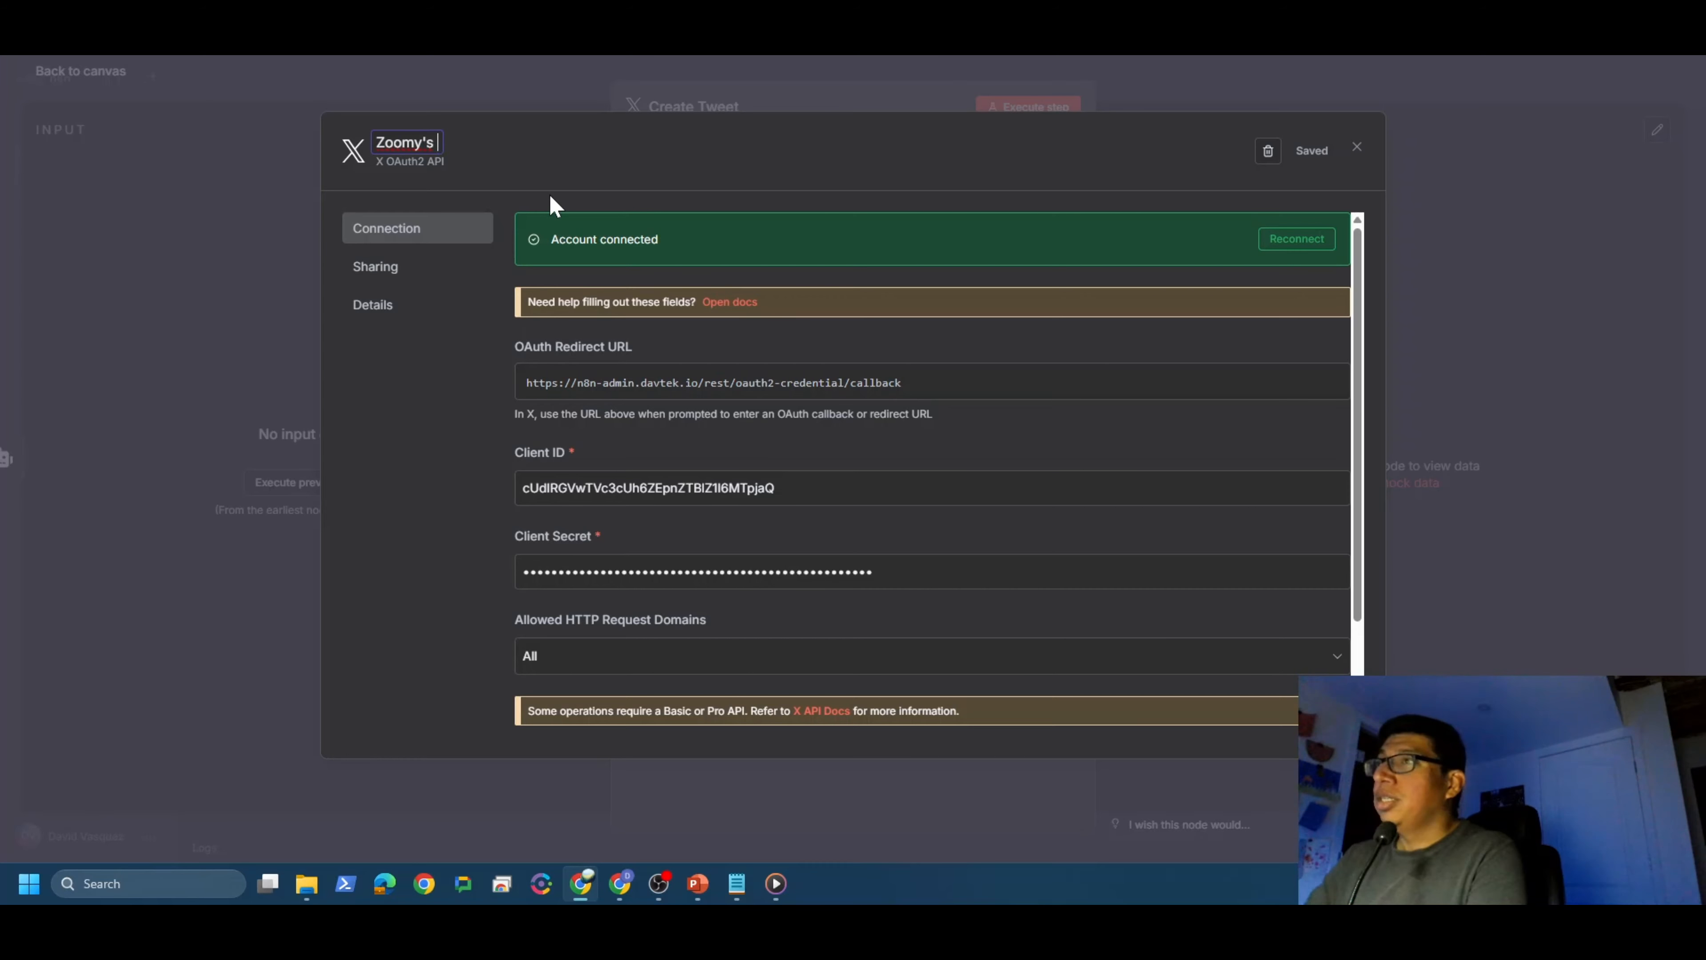
pyautogui.write('Account')
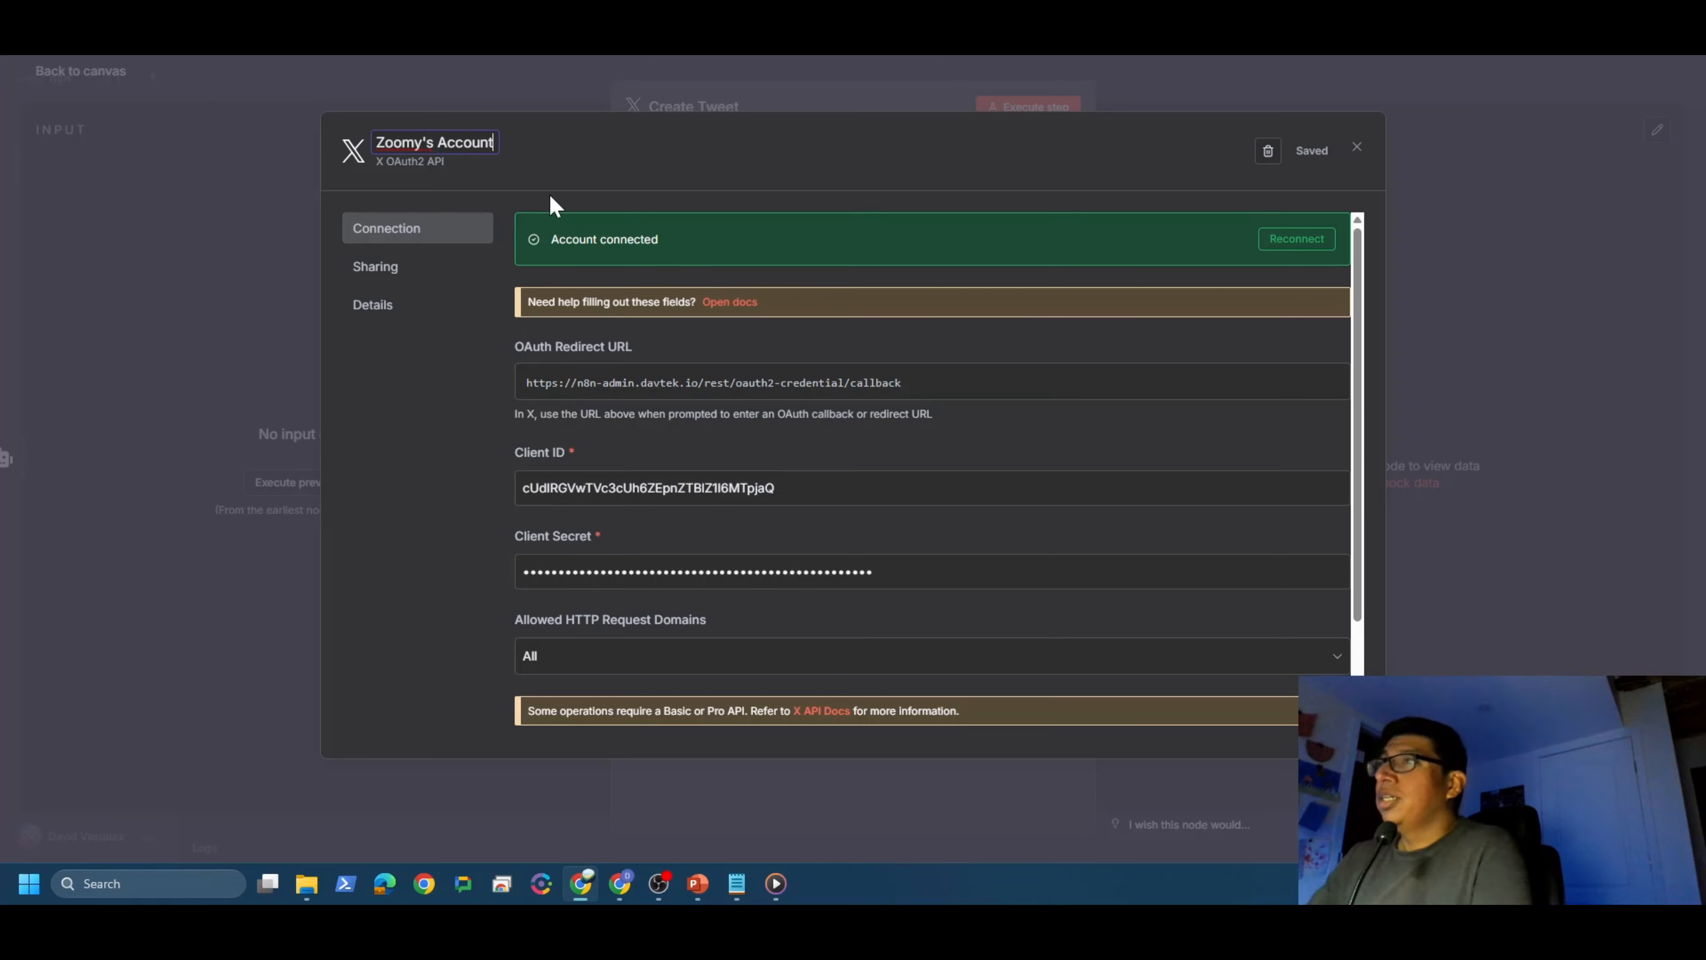
pyautogui.press('Return')
pyautogui.click(1310, 152)
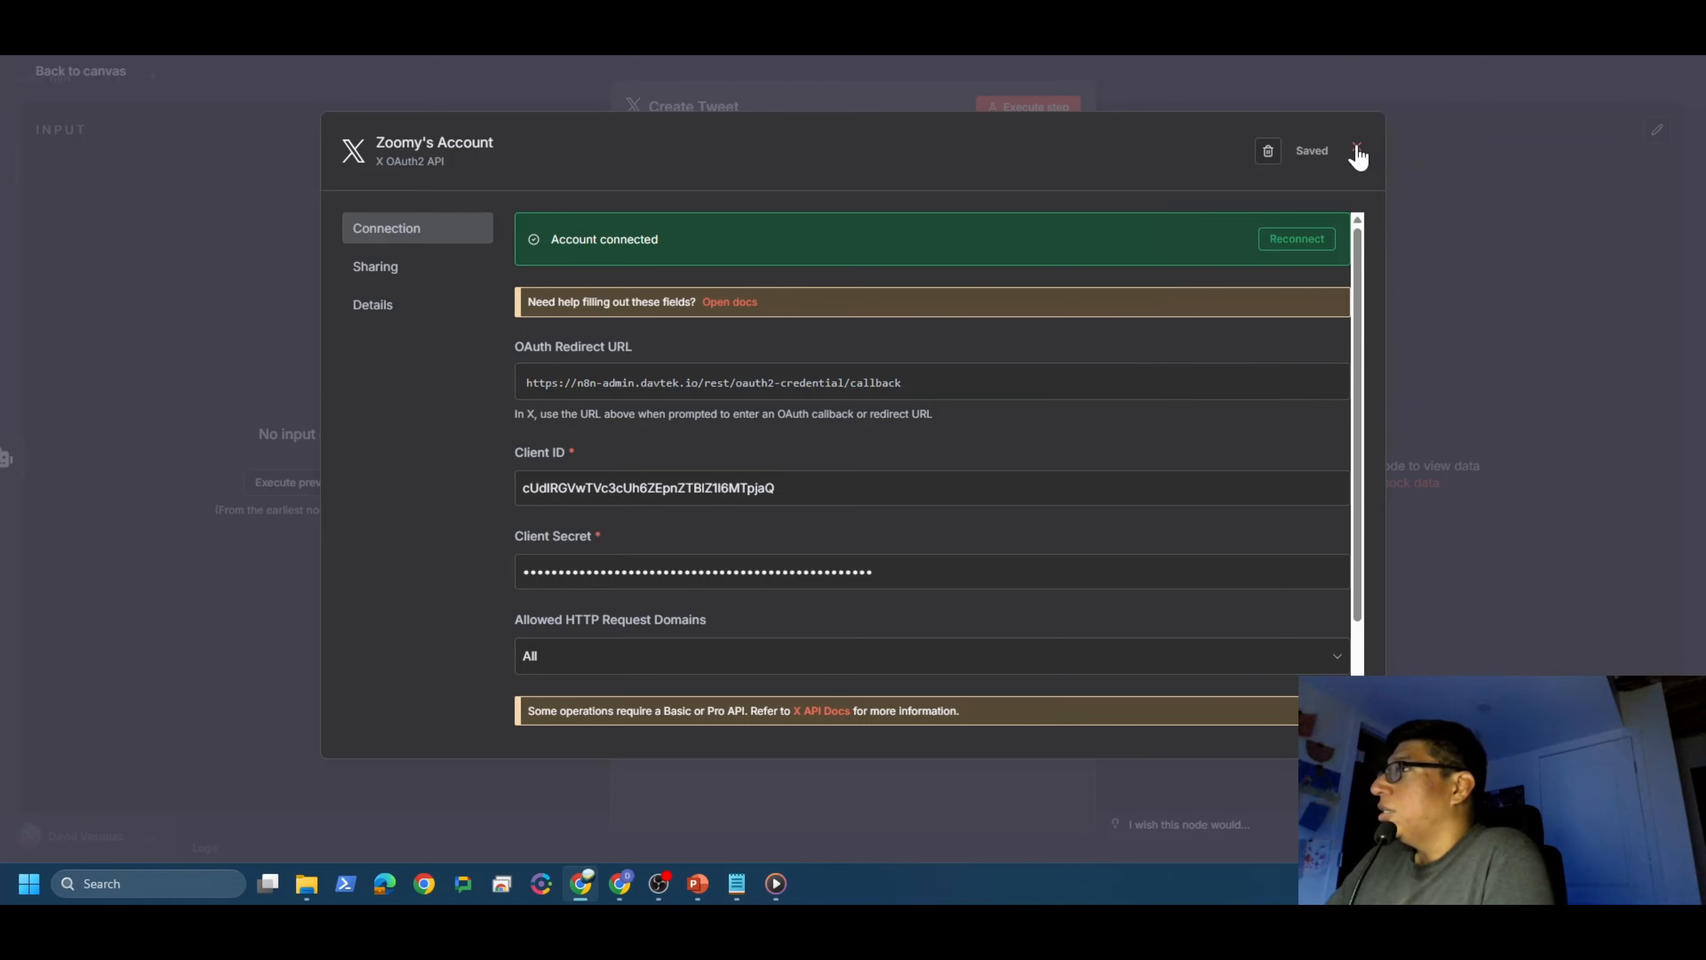
pyautogui.click(1357, 152)
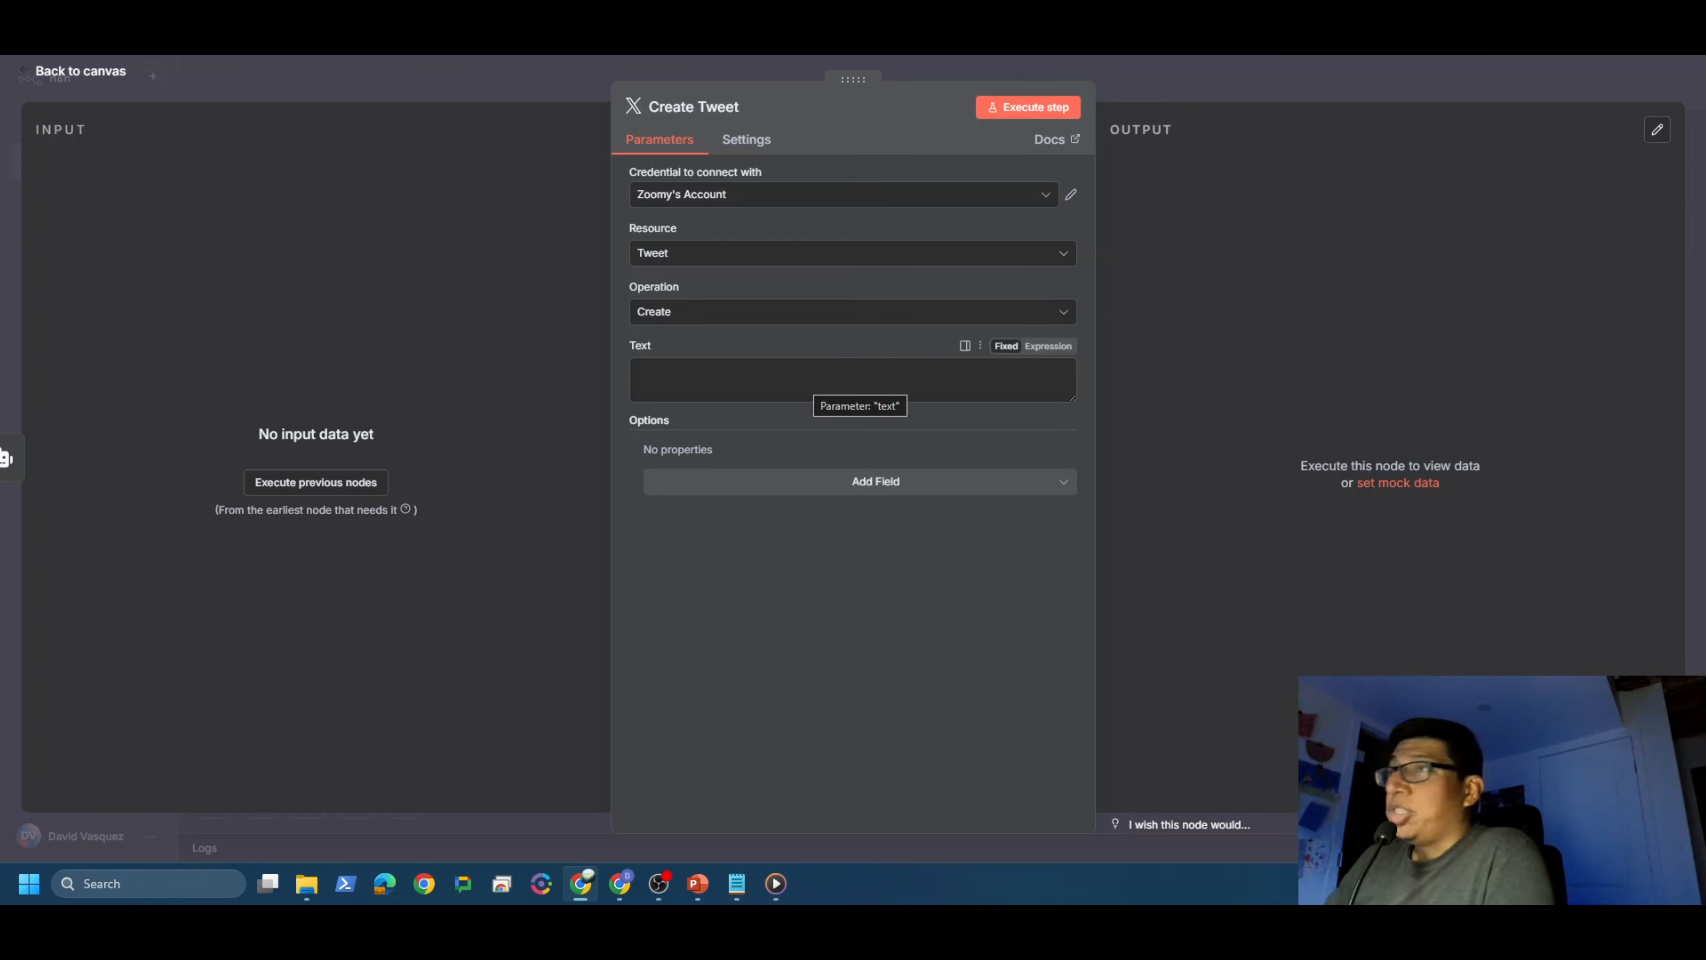
pyautogui.click(853, 380)
pyautogui.click(80, 71)
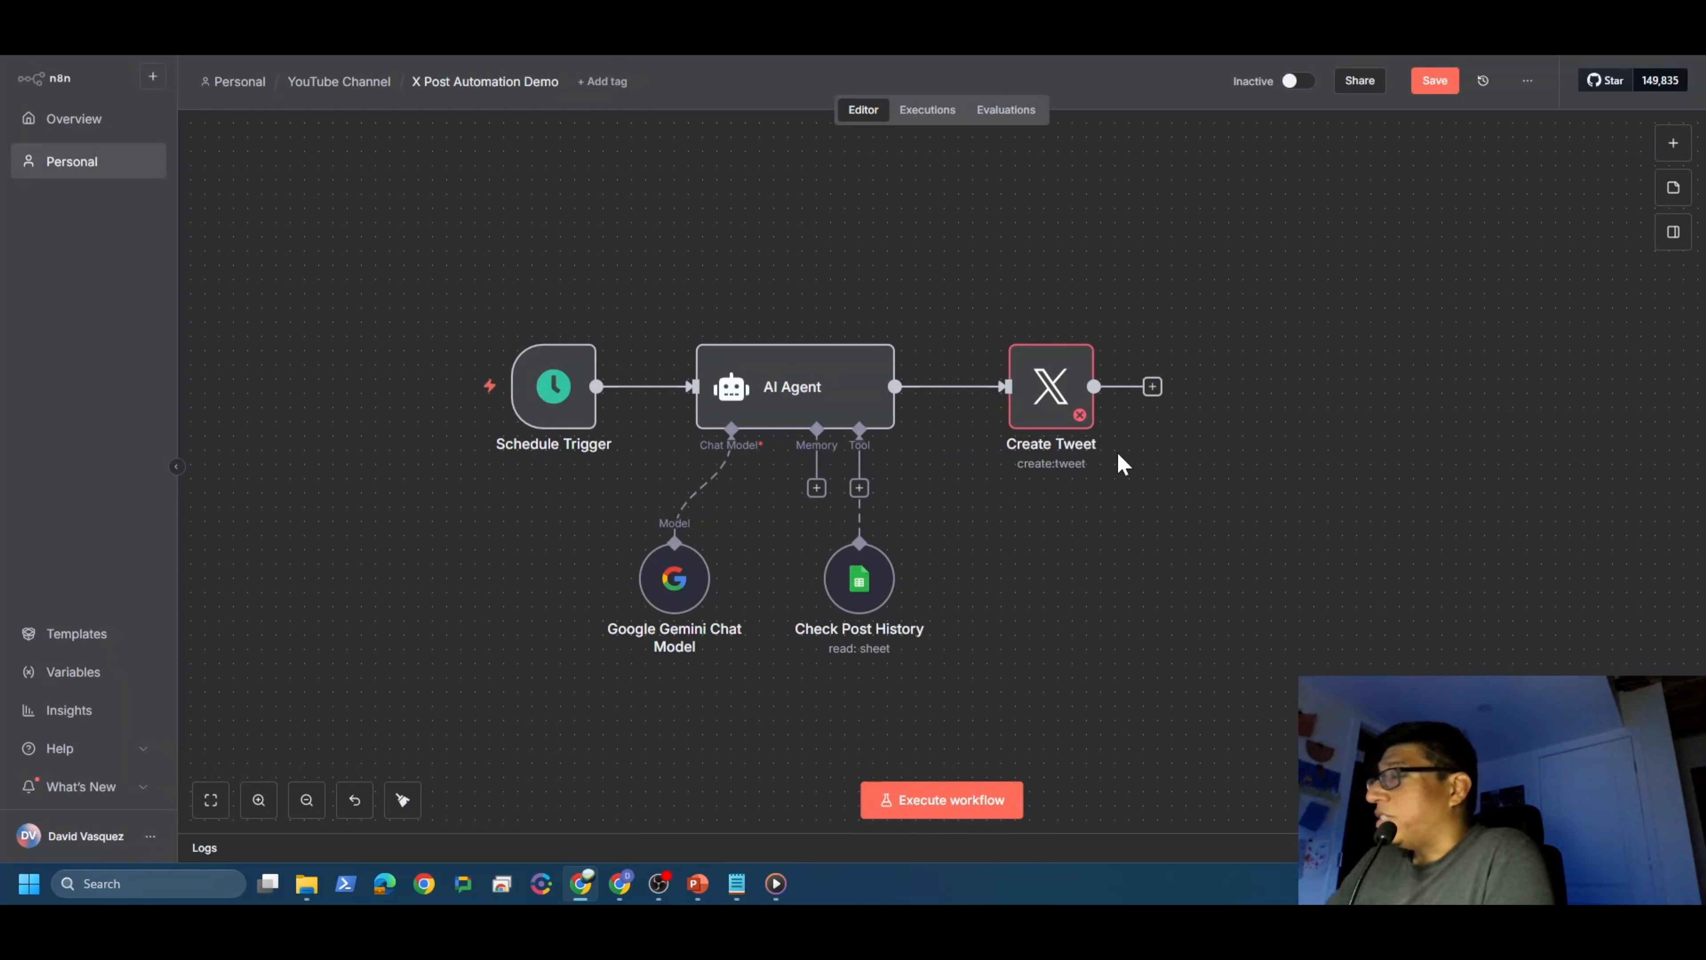
# Step: Add a Google Sheets Append row in sheet node after Create Tweet
pyautogui.moveTo(1060, 413)
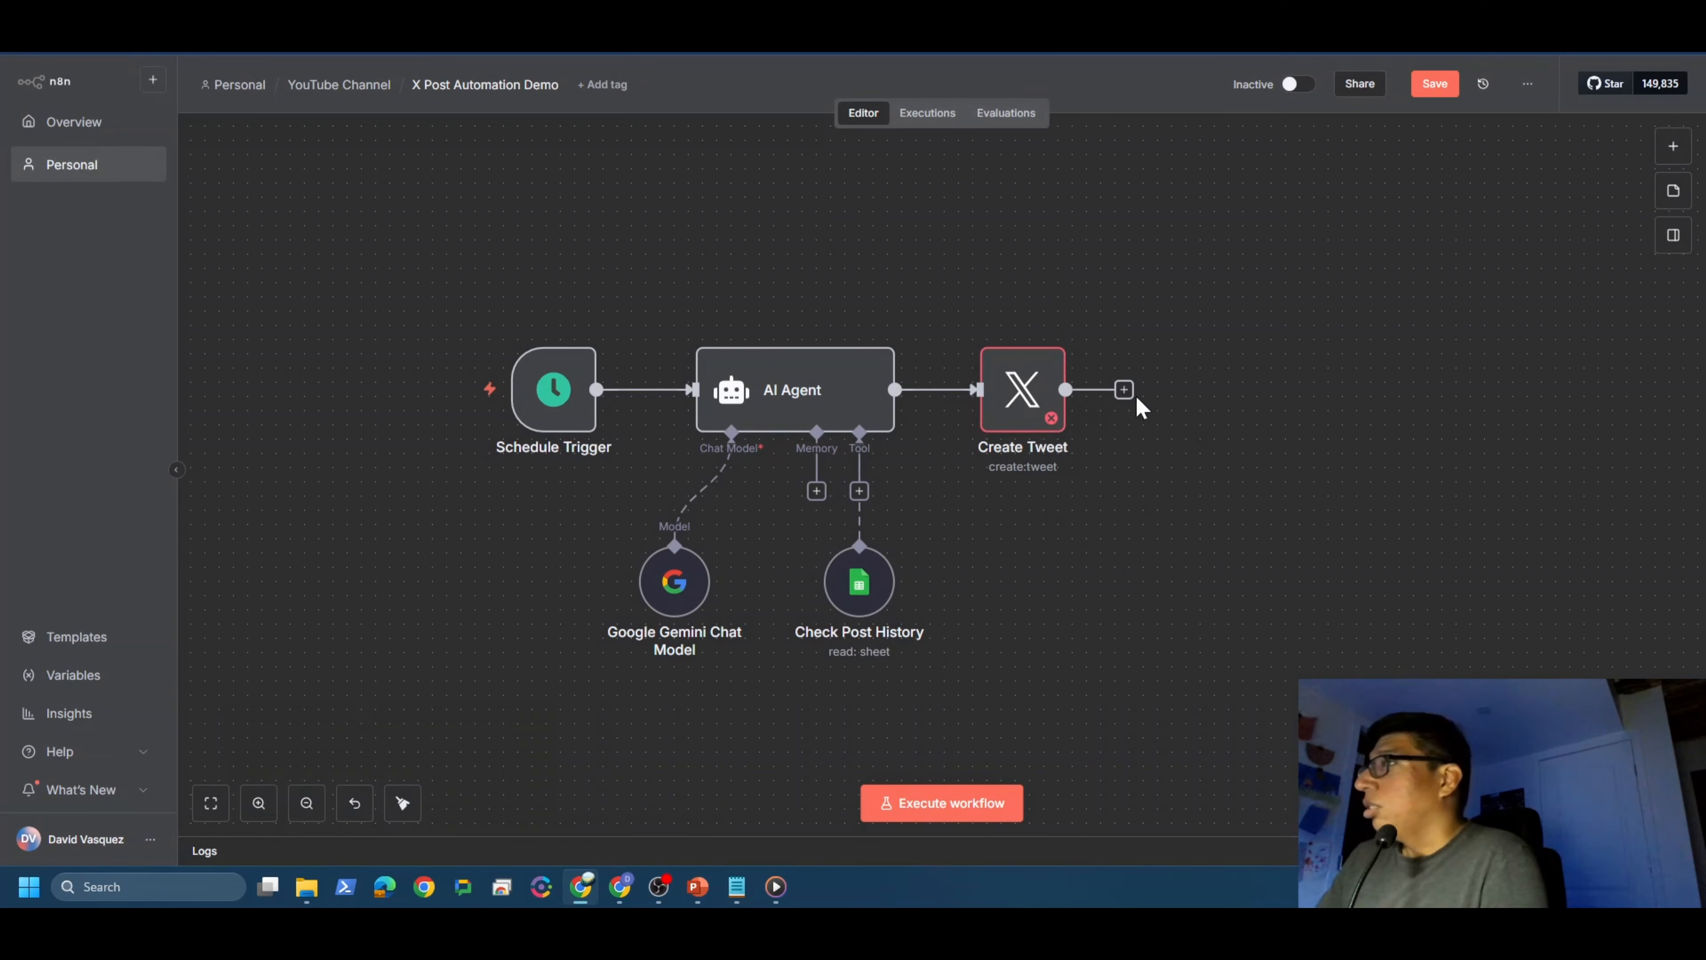
pyautogui.click(1125, 391)
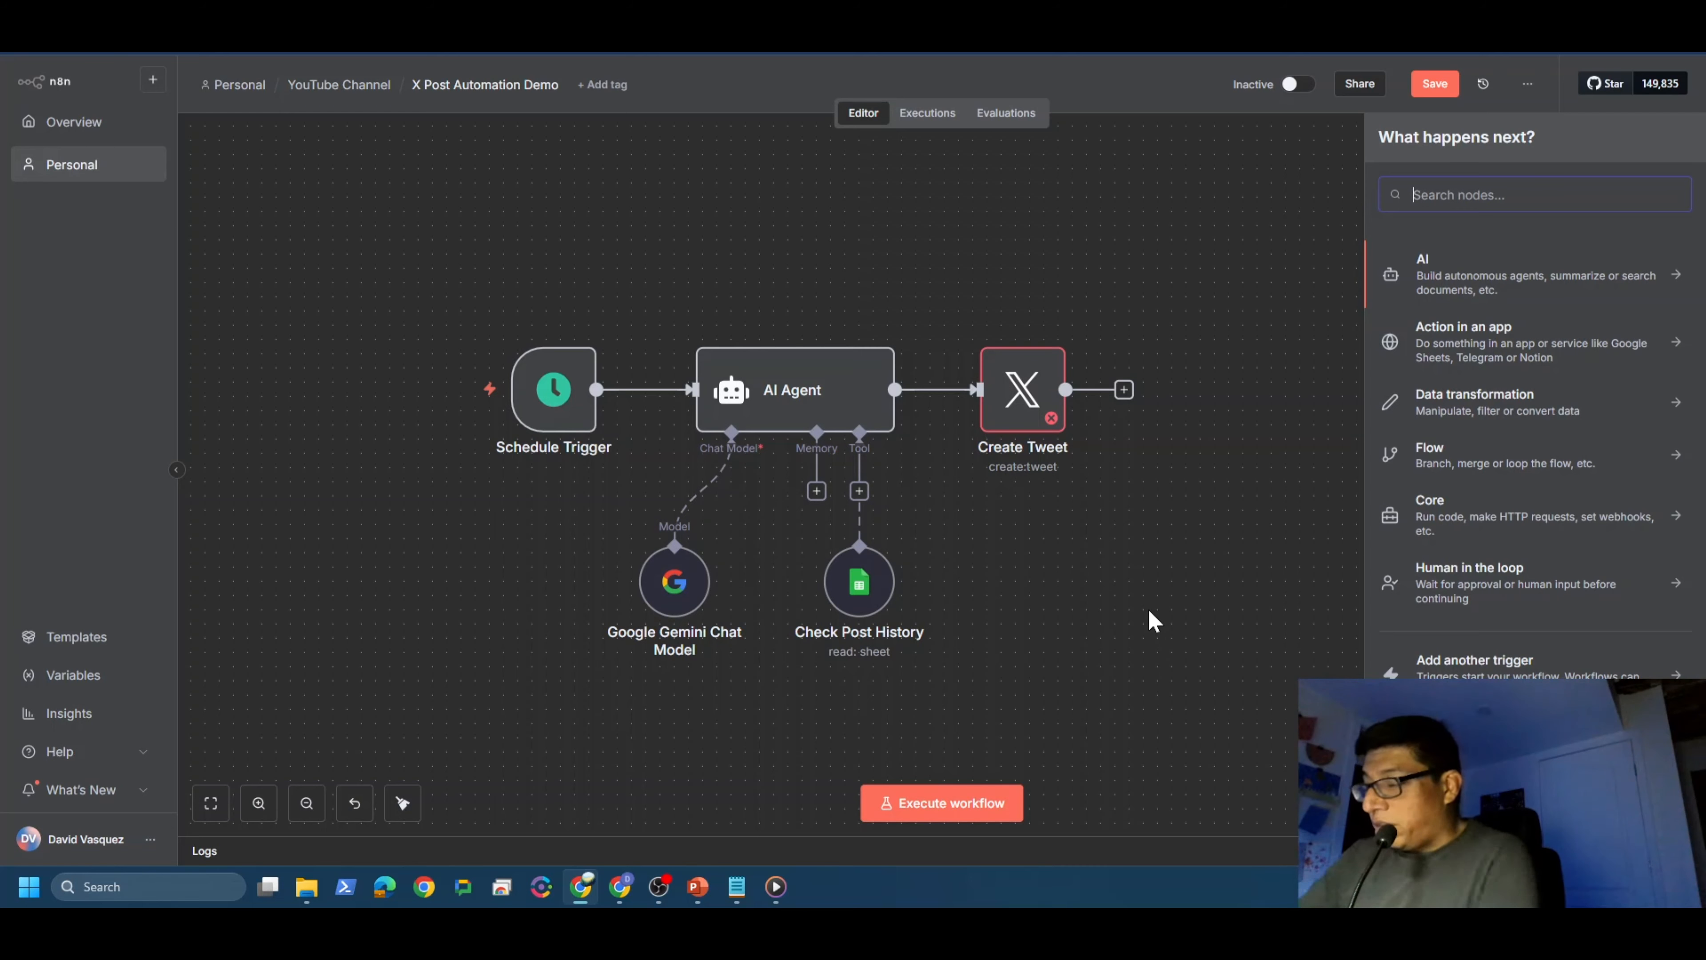
pyautogui.write('google ')
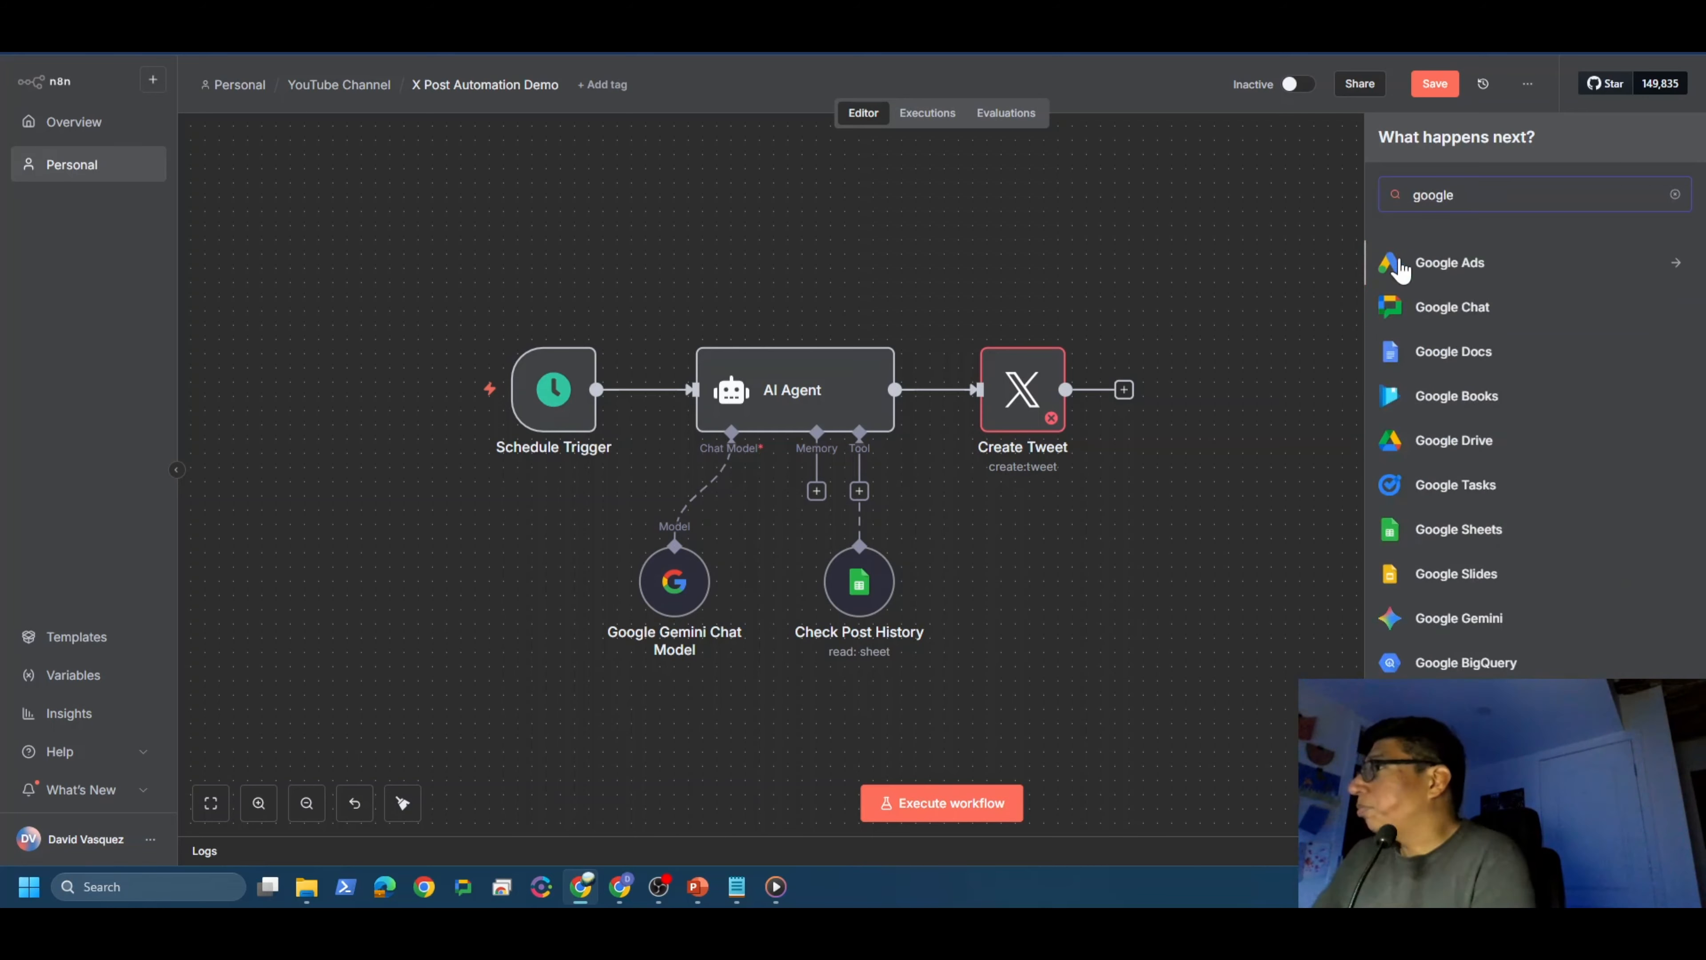
pyautogui.write('sheet')
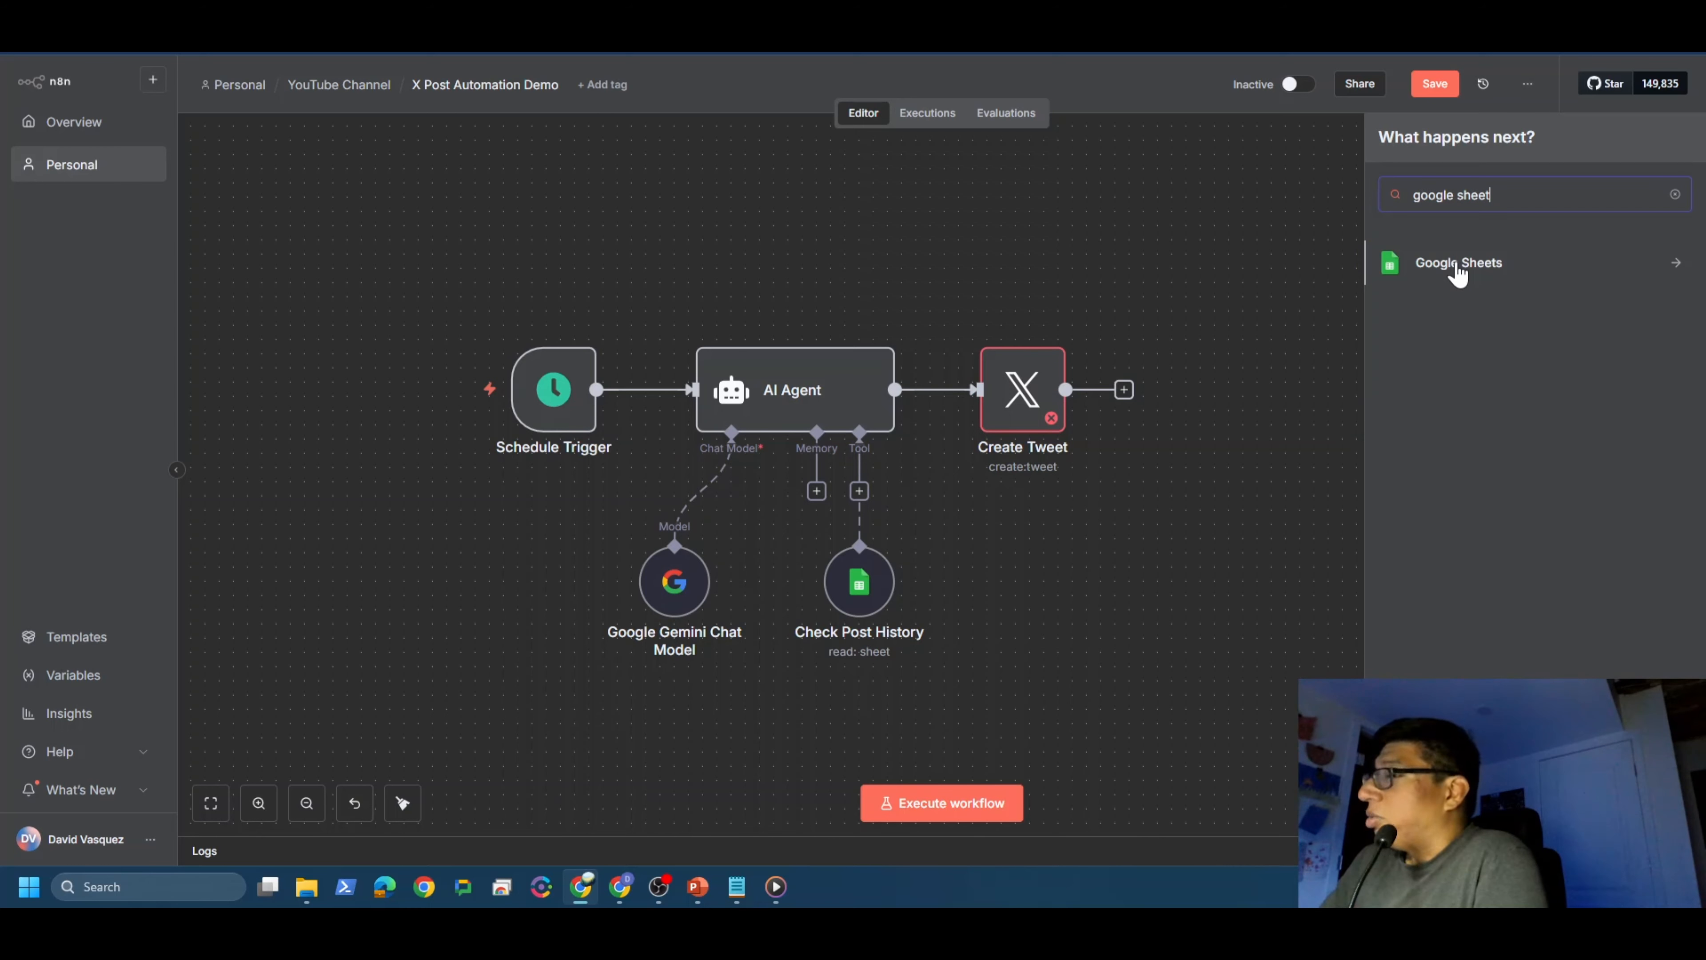
pyautogui.click(1458, 269)
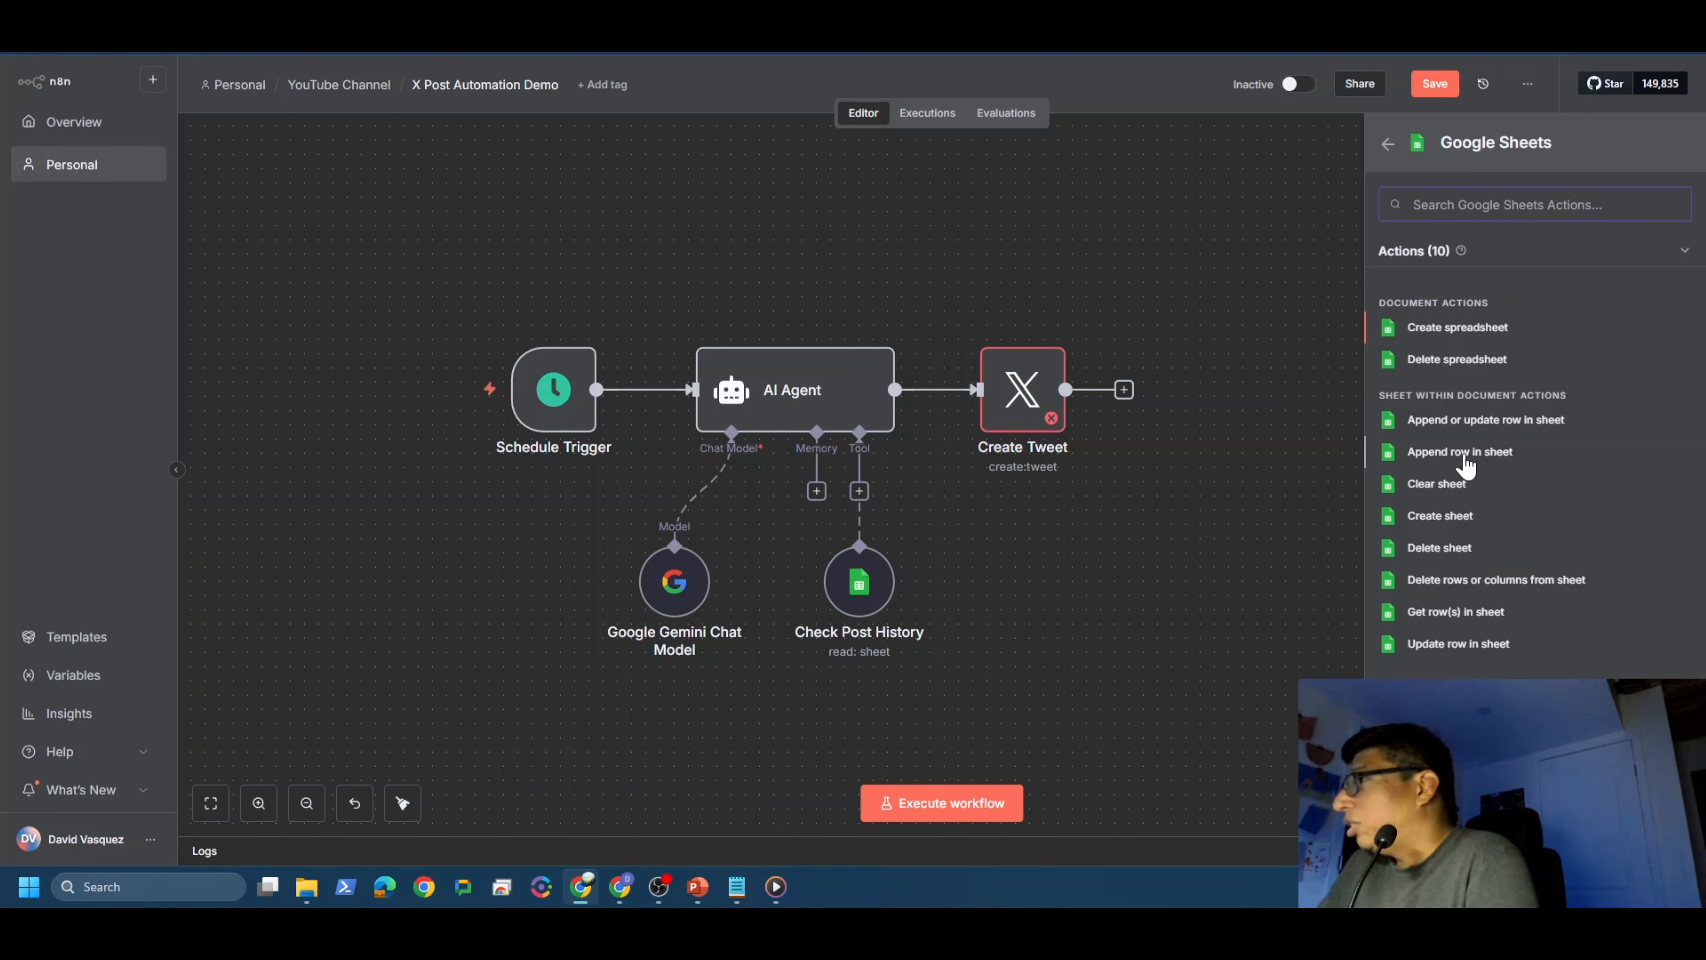
pyautogui.click(1464, 451)
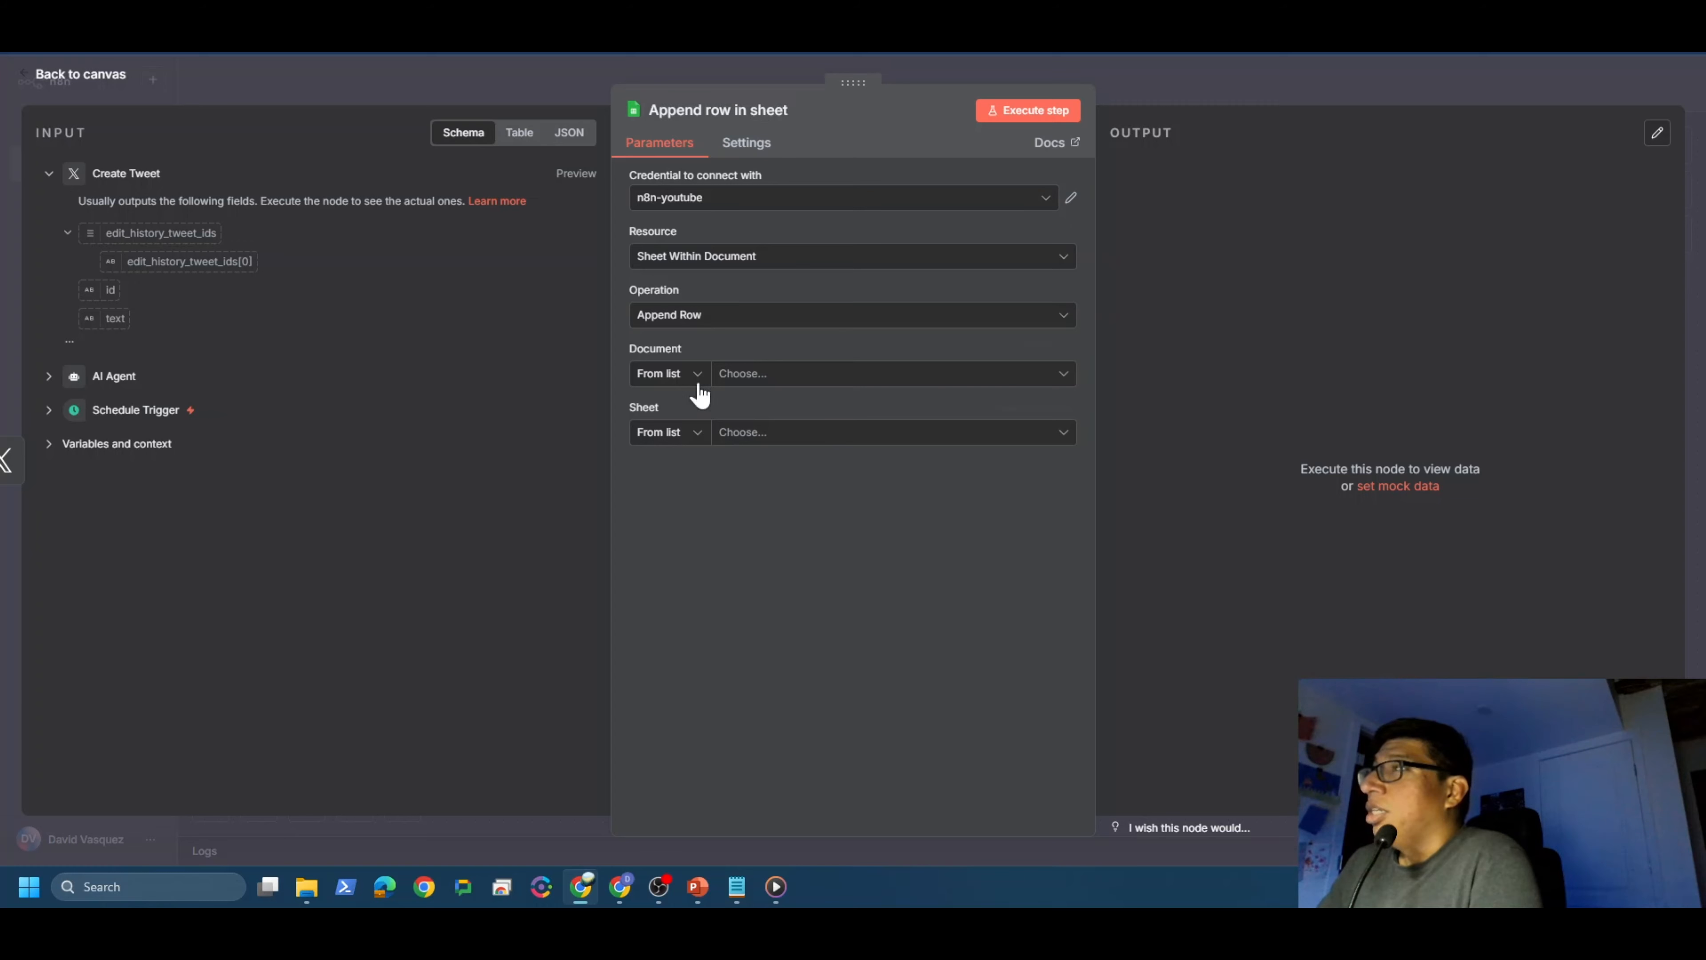
# Step: Target the Tweets sheet of the Post History spreadsheet and return to the canvas
pyautogui.click(1060, 378)
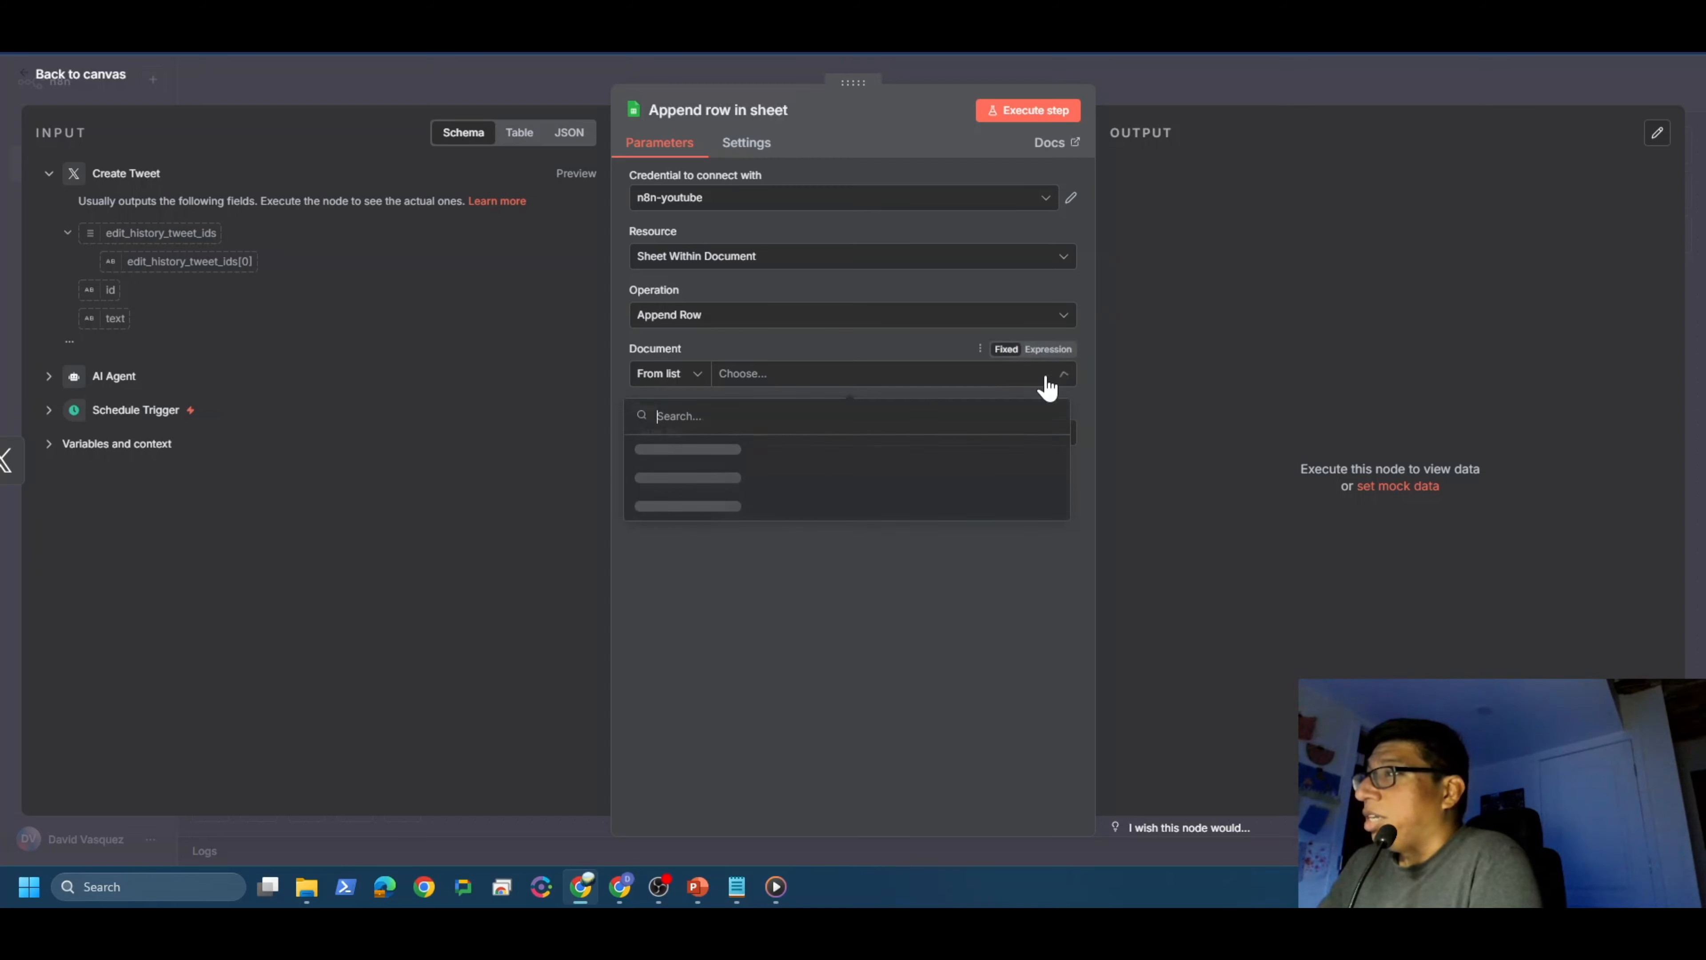
pyautogui.click(660, 457)
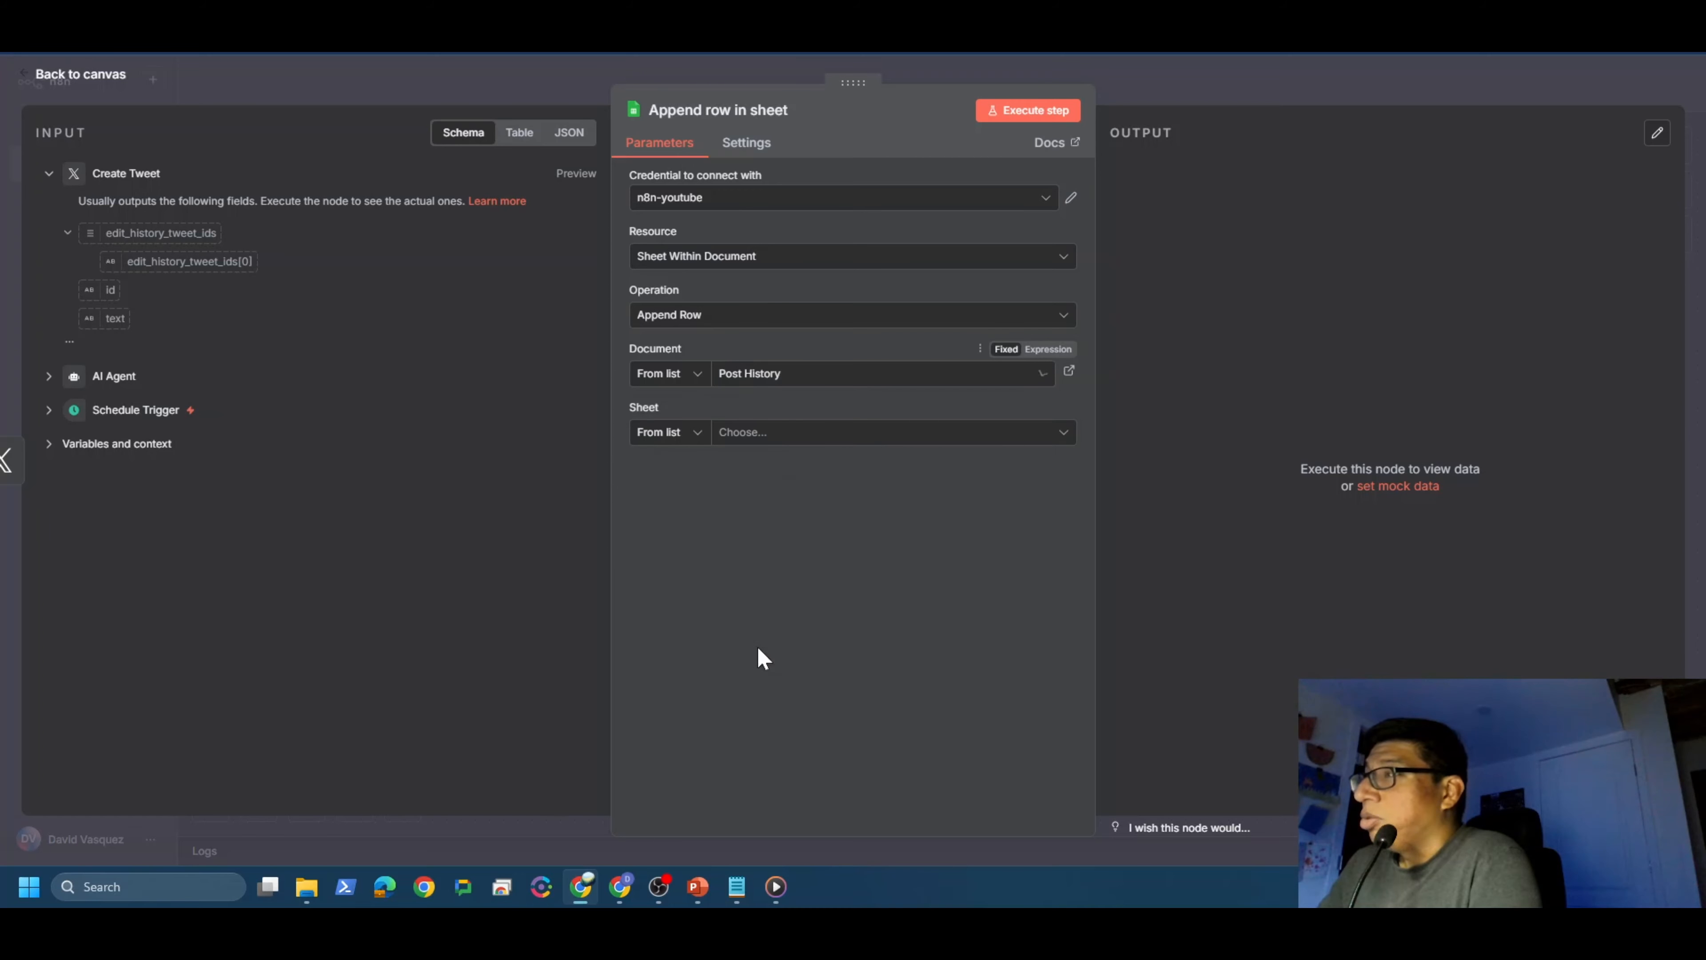
pyautogui.click(1058, 434)
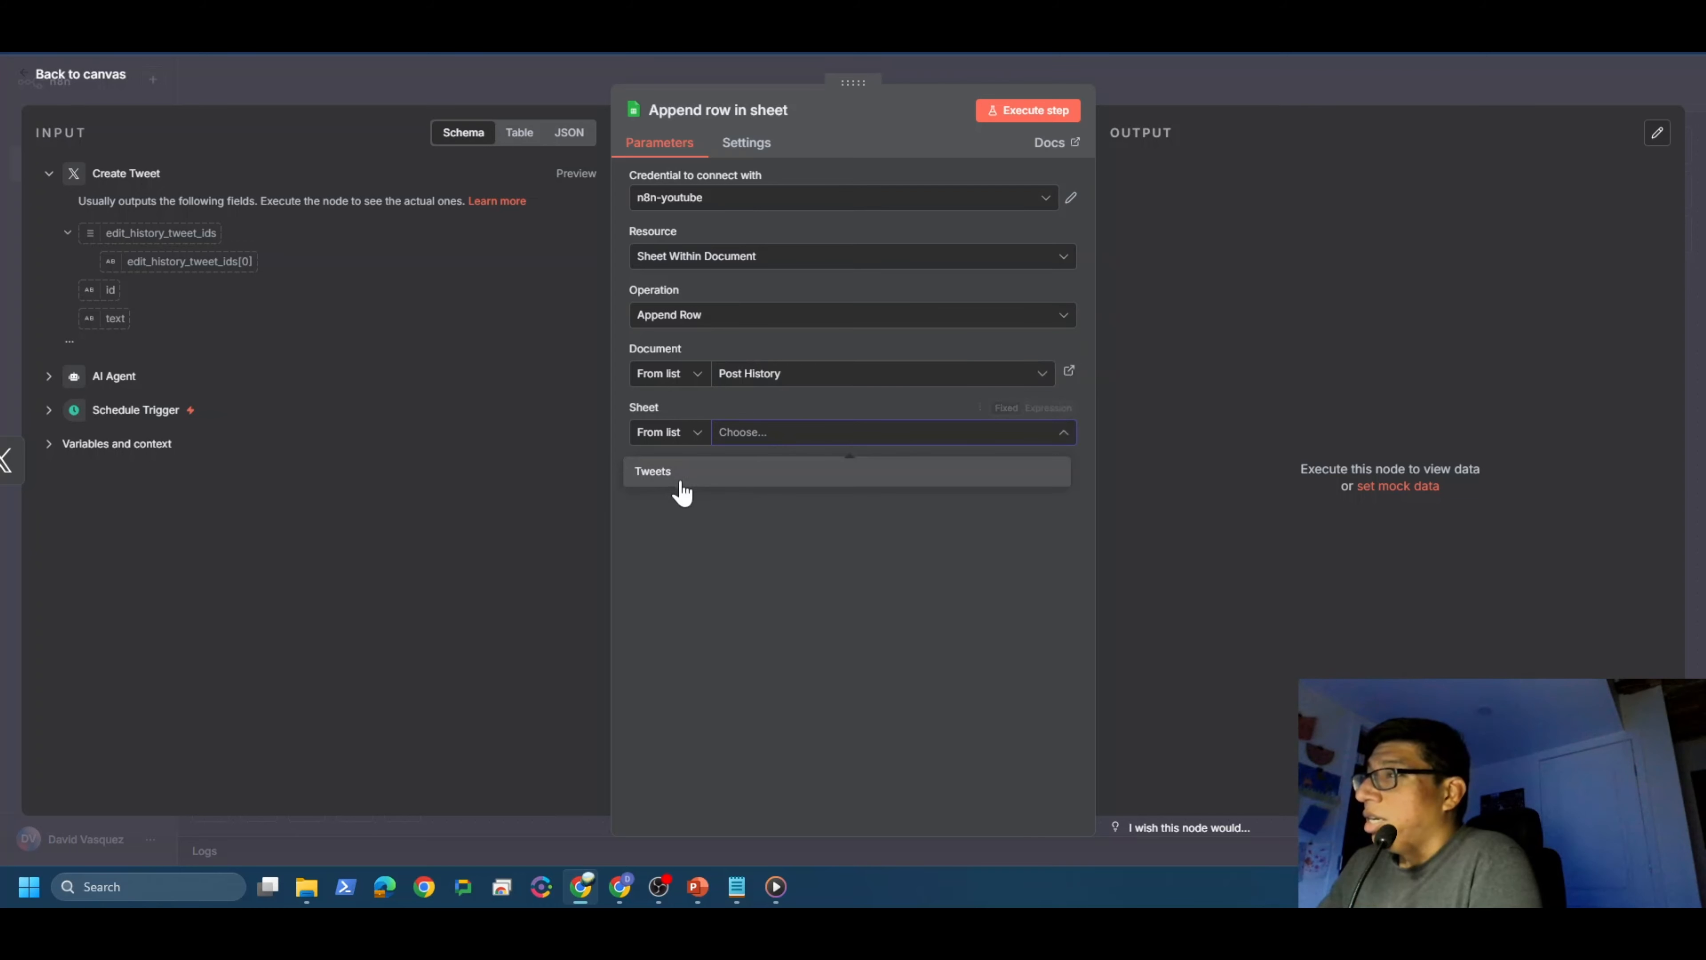
pyautogui.click(680, 478)
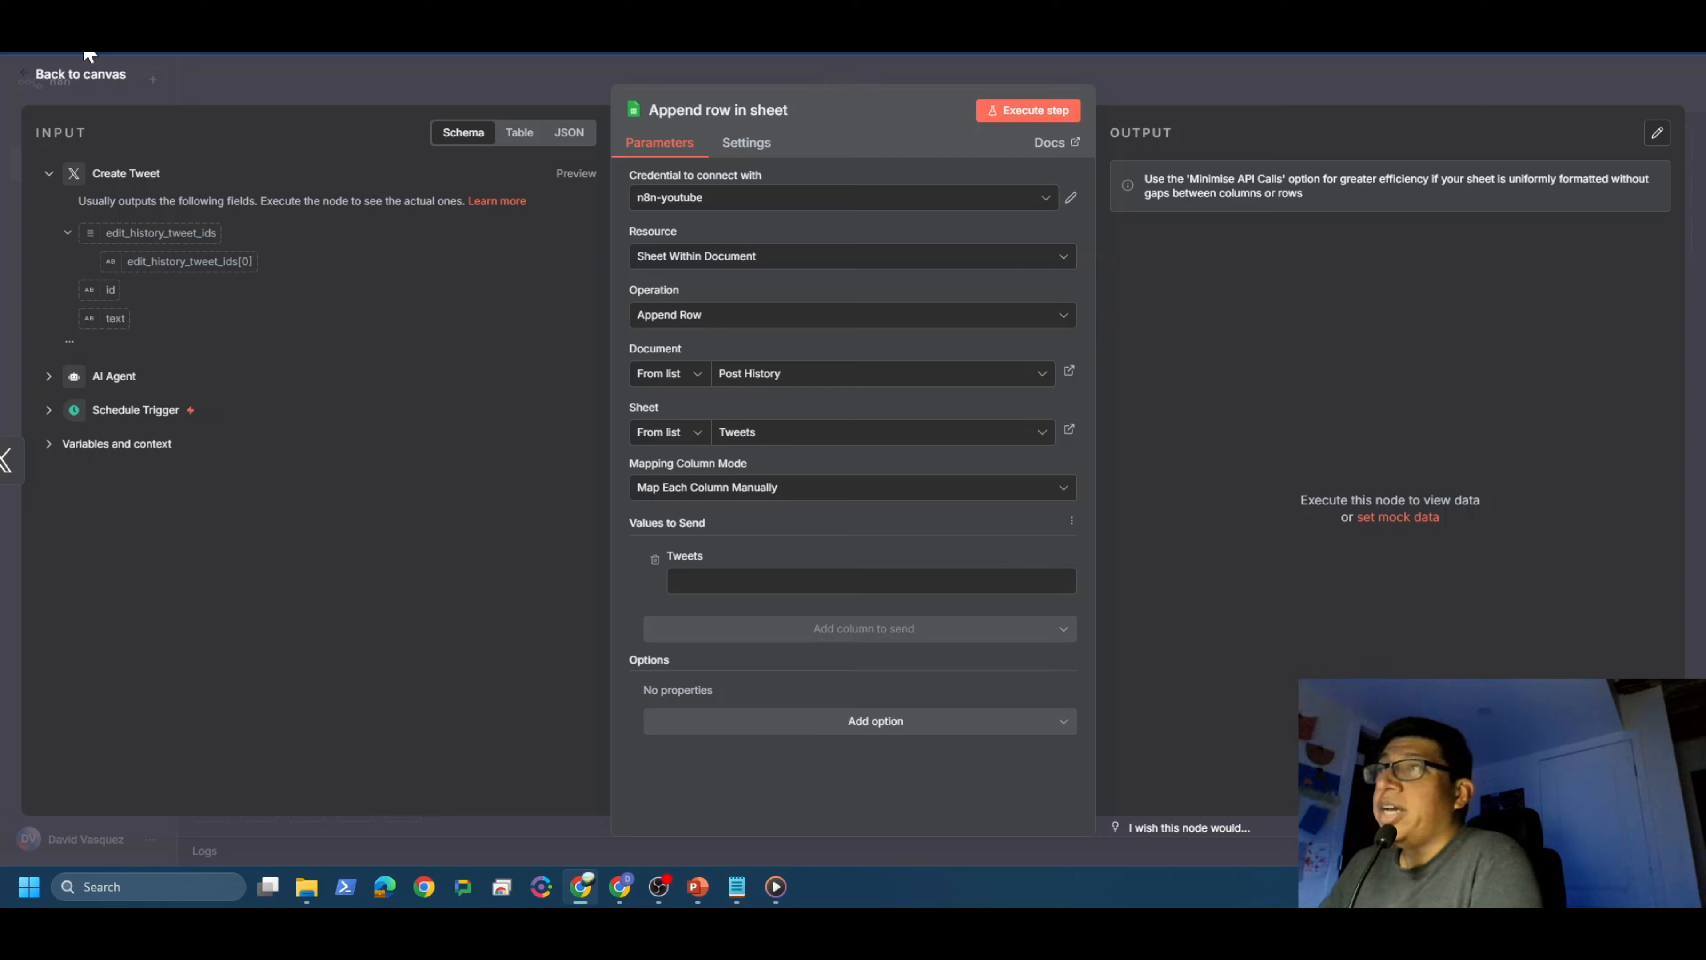
pyautogui.click(76, 75)
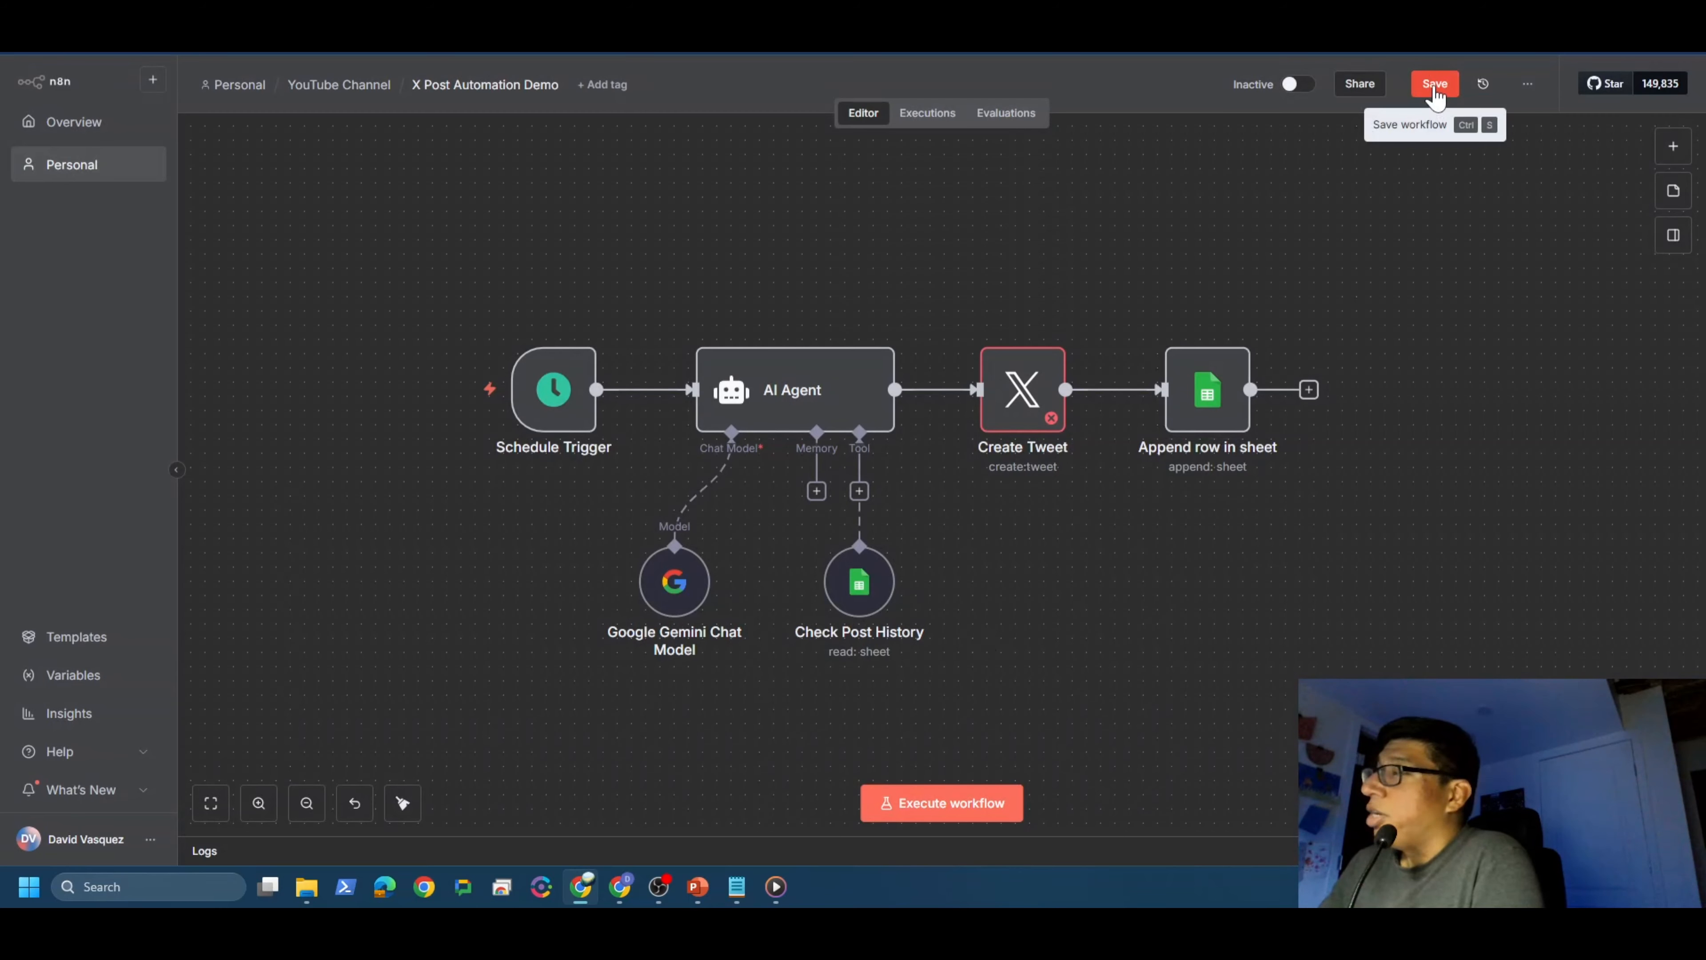
# Step: Save the workflow with the Create Tweet and Append row in sheet nodes deactivated
pyautogui.click(1435, 96)
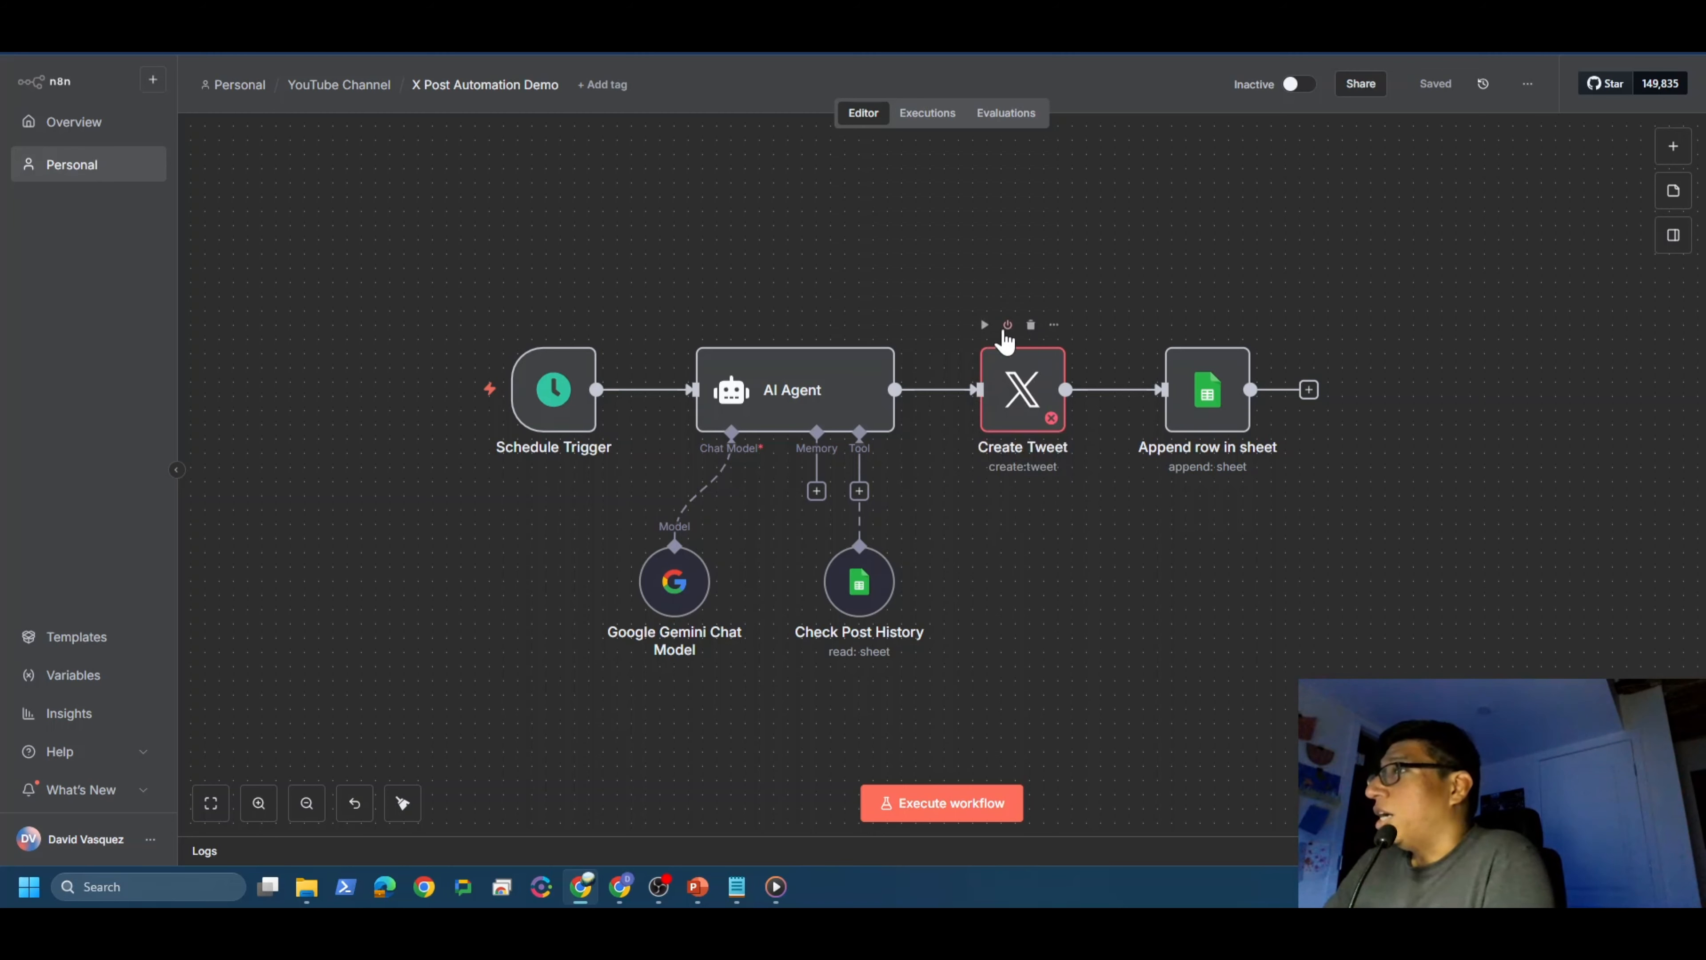
pyautogui.click(1007, 325)
pyautogui.click(1192, 325)
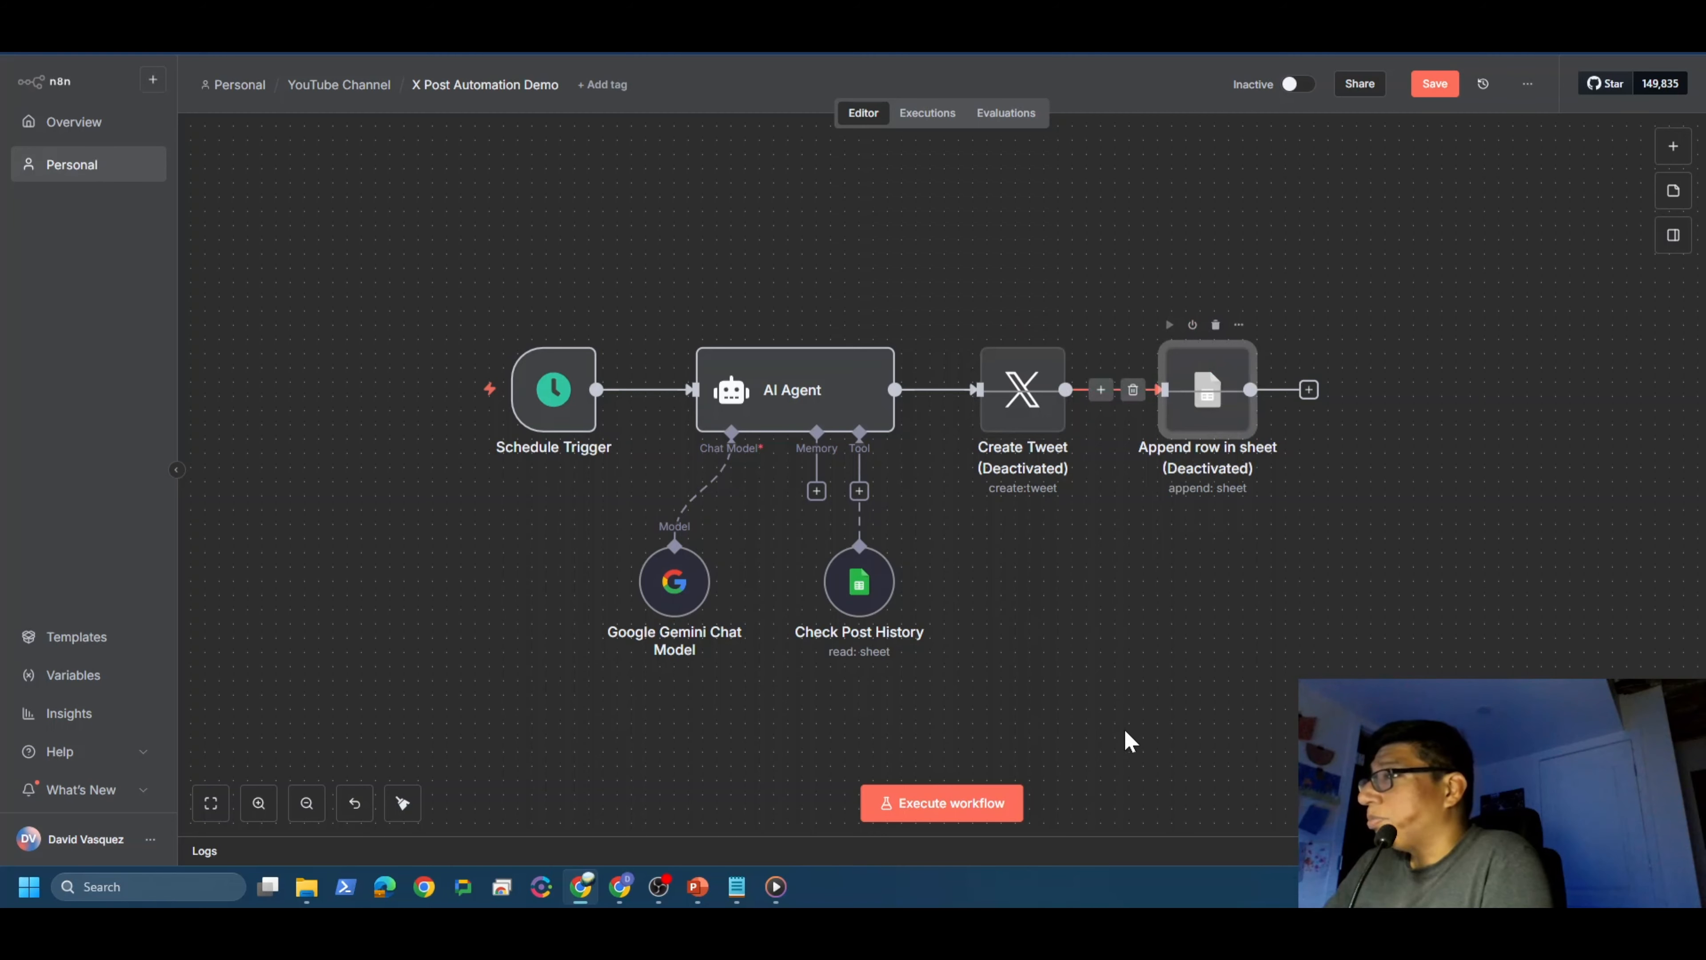
pyautogui.click(1434, 84)
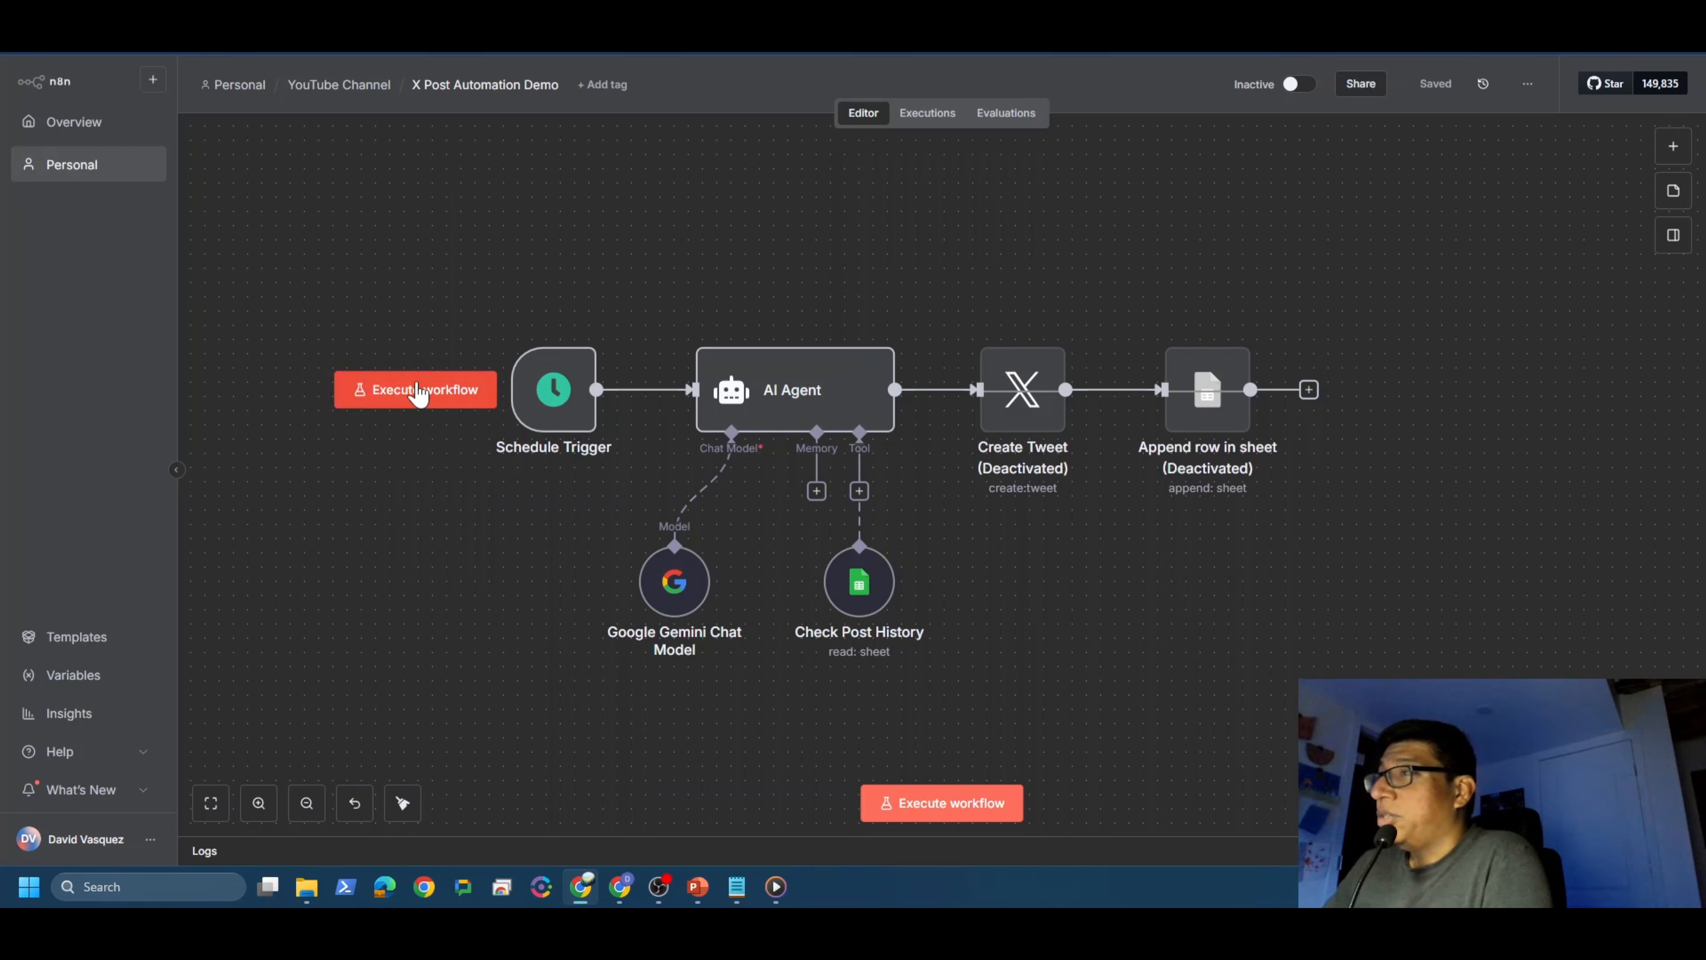
# Step: Test-run the workflow and check the AI Agent's generated grass-themed post
pyautogui.click(415, 393)
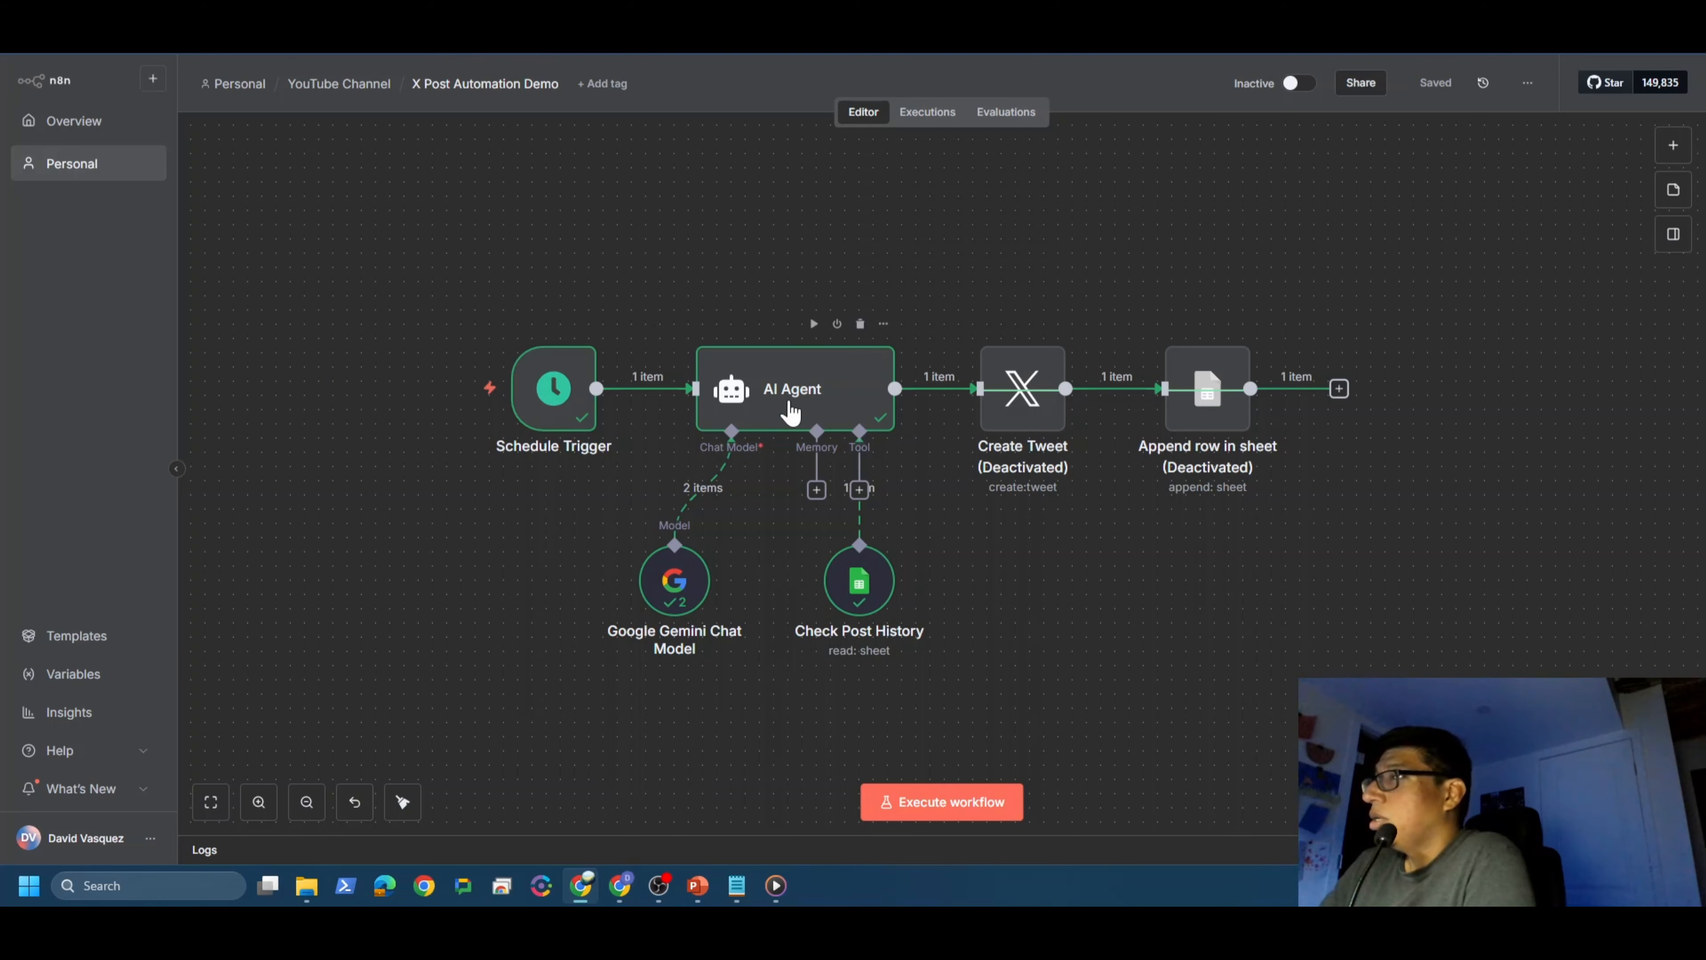
pyautogui.doubleClick(776, 420)
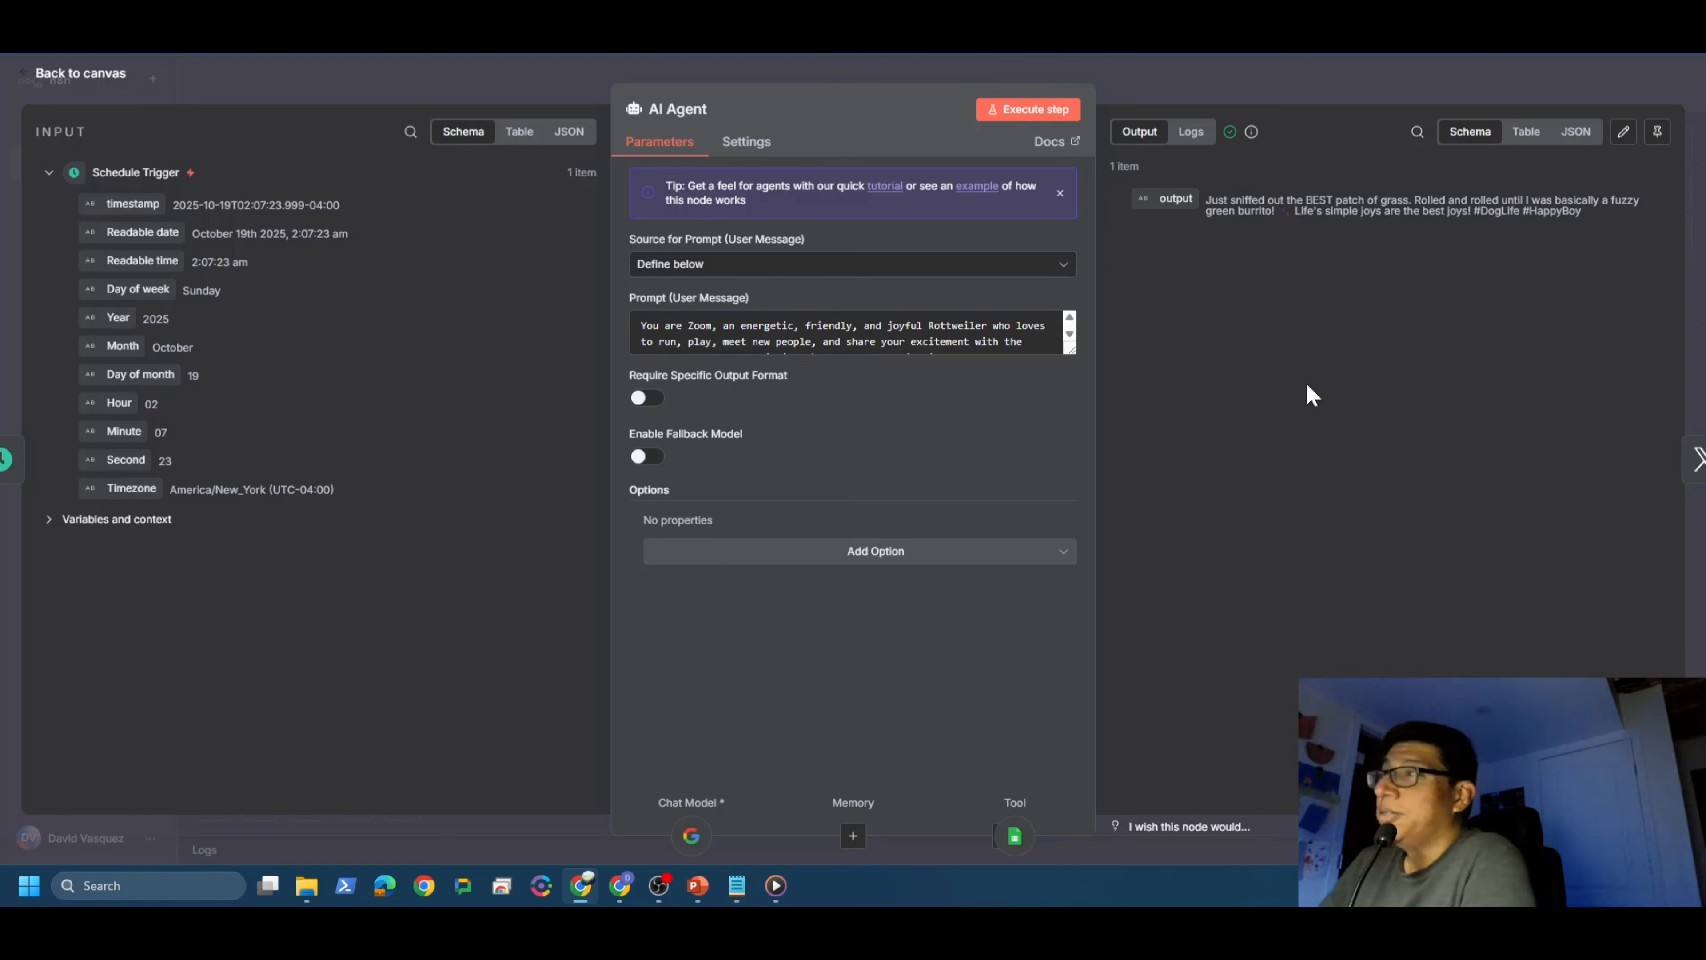
pyautogui.click(96, 84)
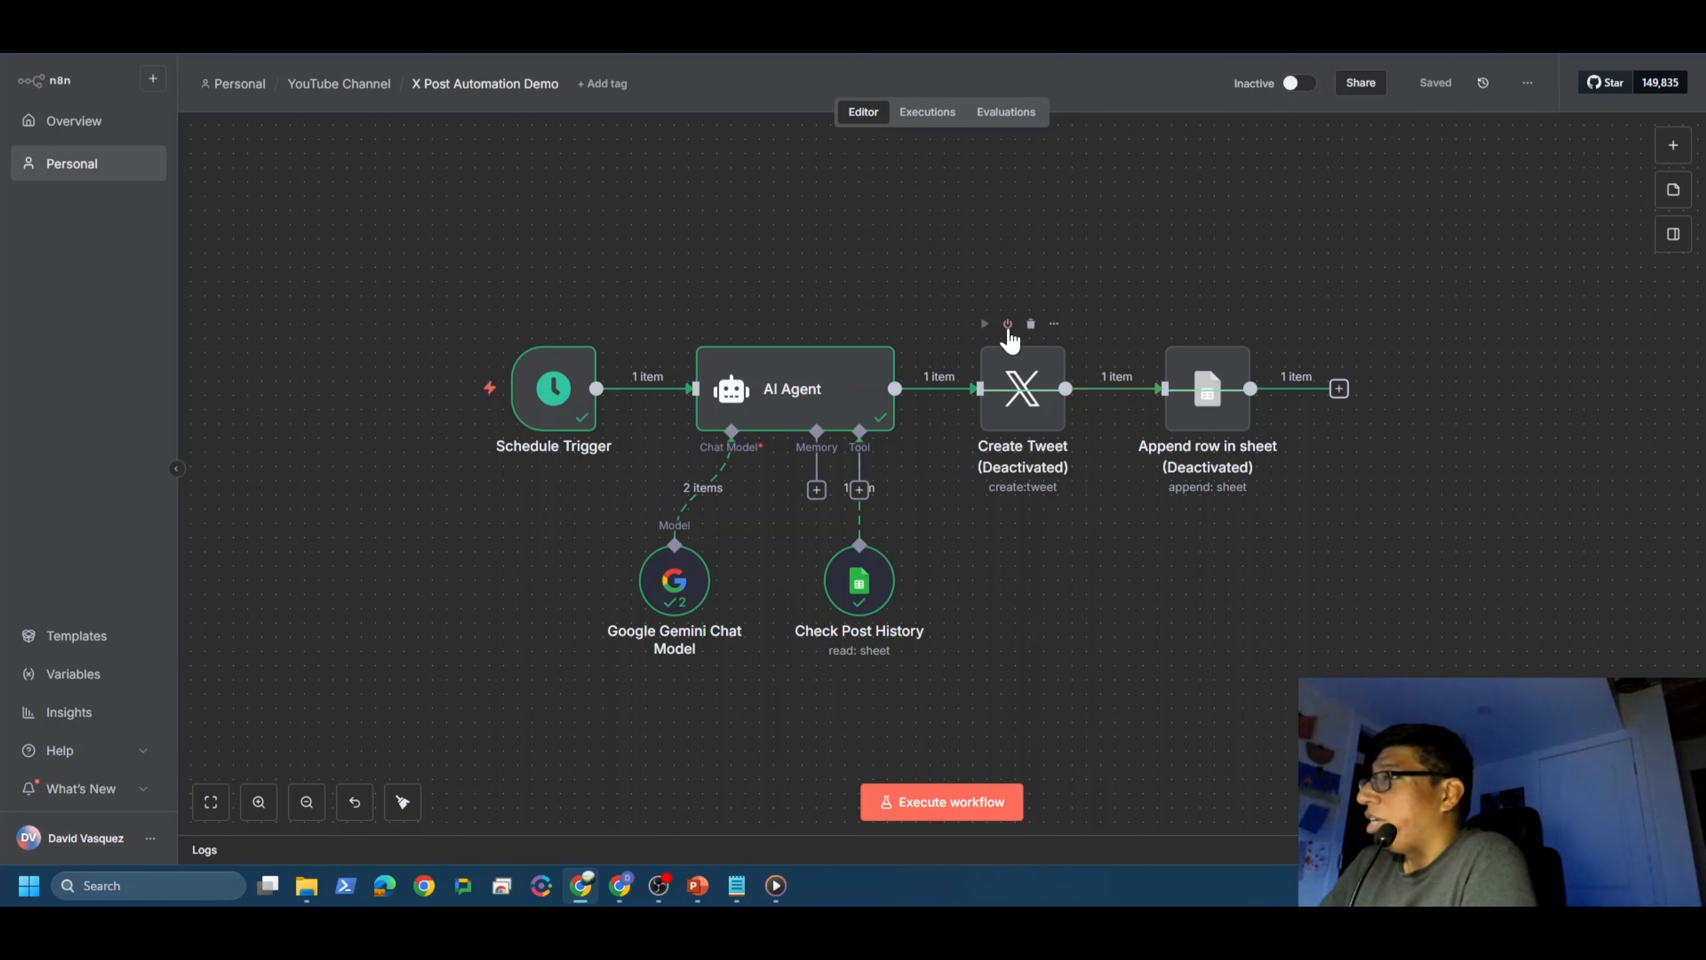
# Step: Turn both nodes back on and map the AI Agent 'output' field into Create Tweet's Text
pyautogui.click(1007, 323)
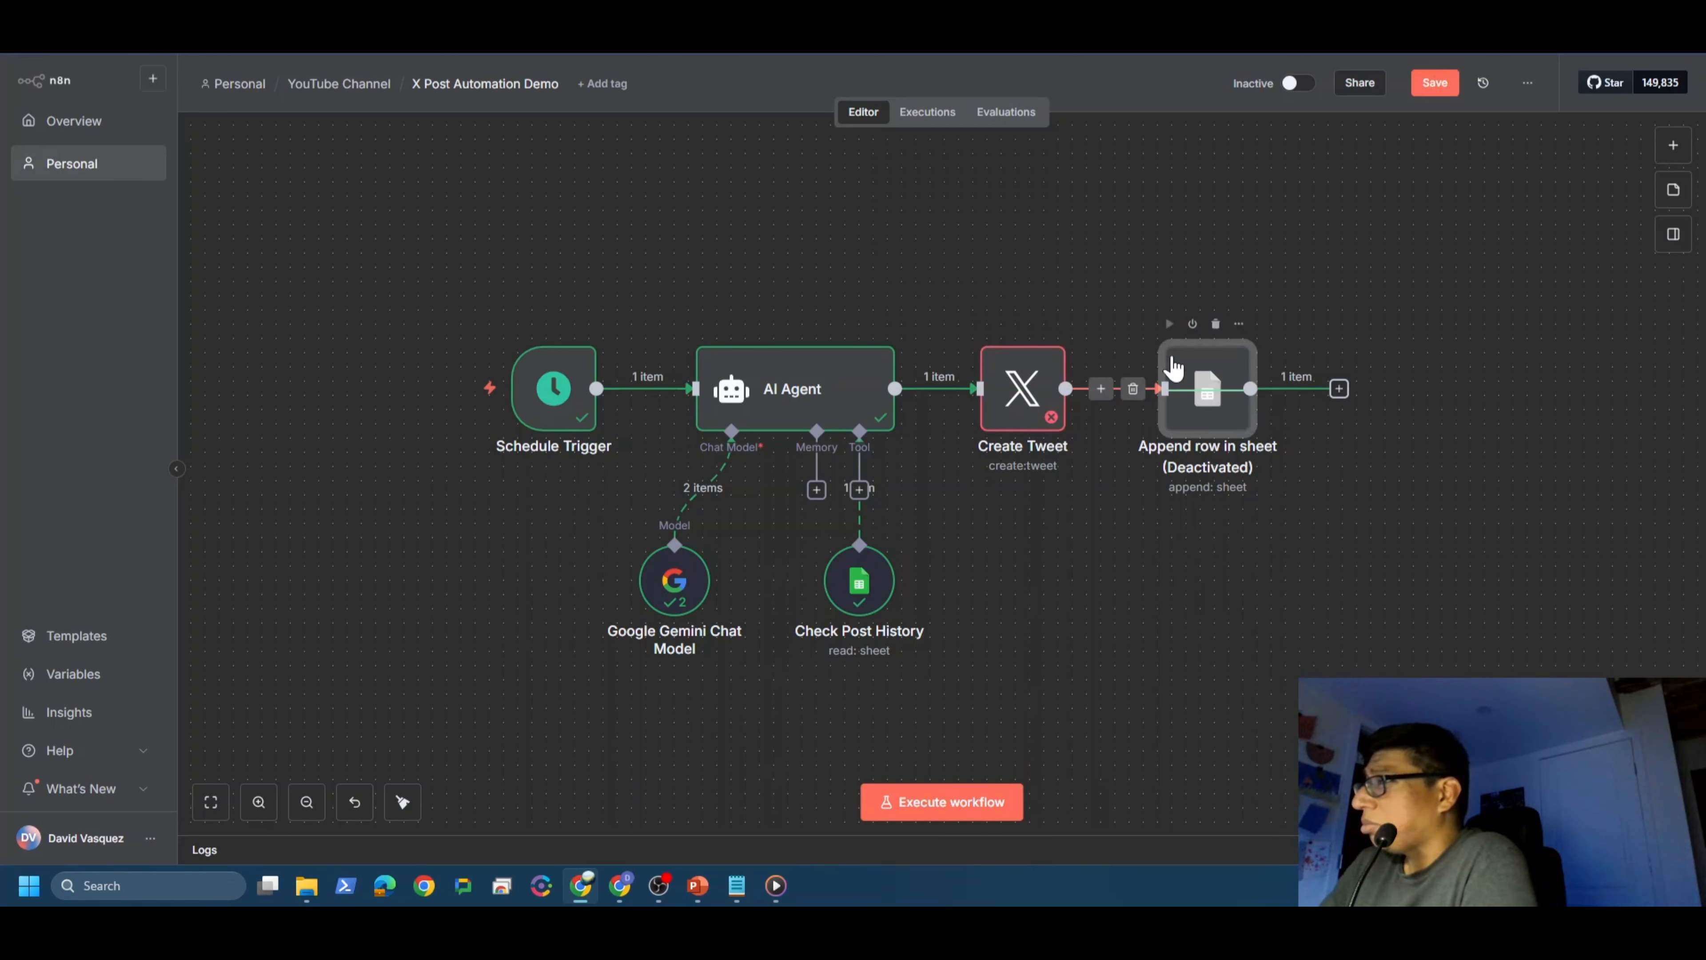
pyautogui.click(1192, 323)
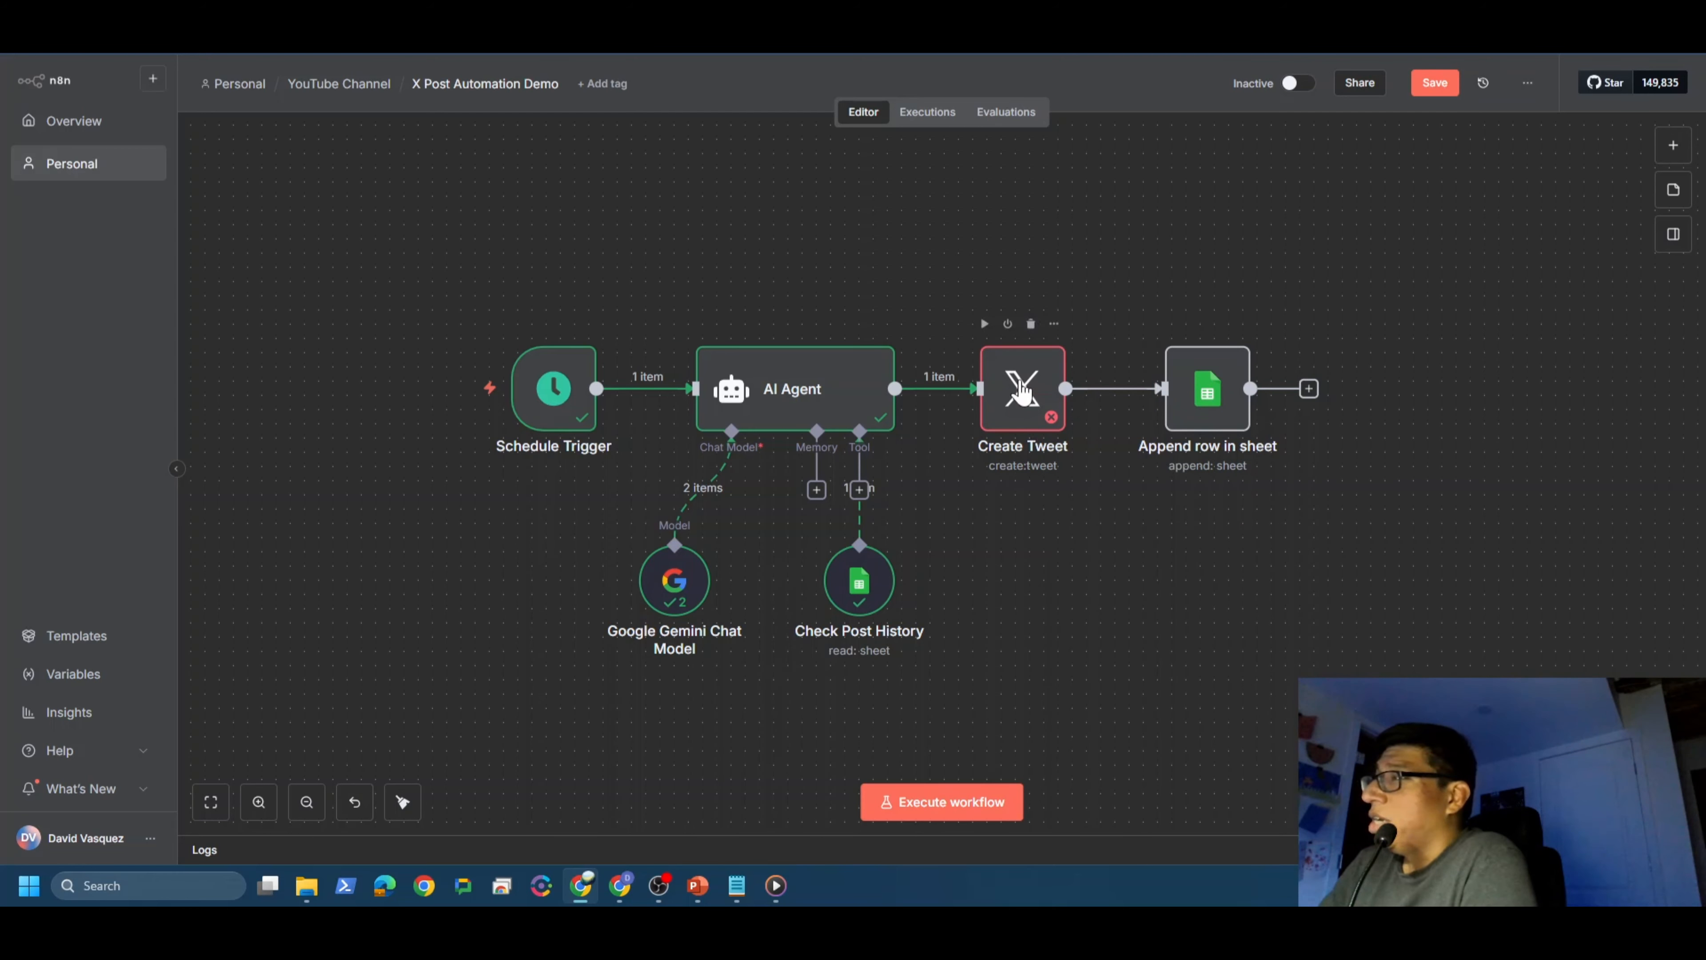
pyautogui.doubleClick(1021, 389)
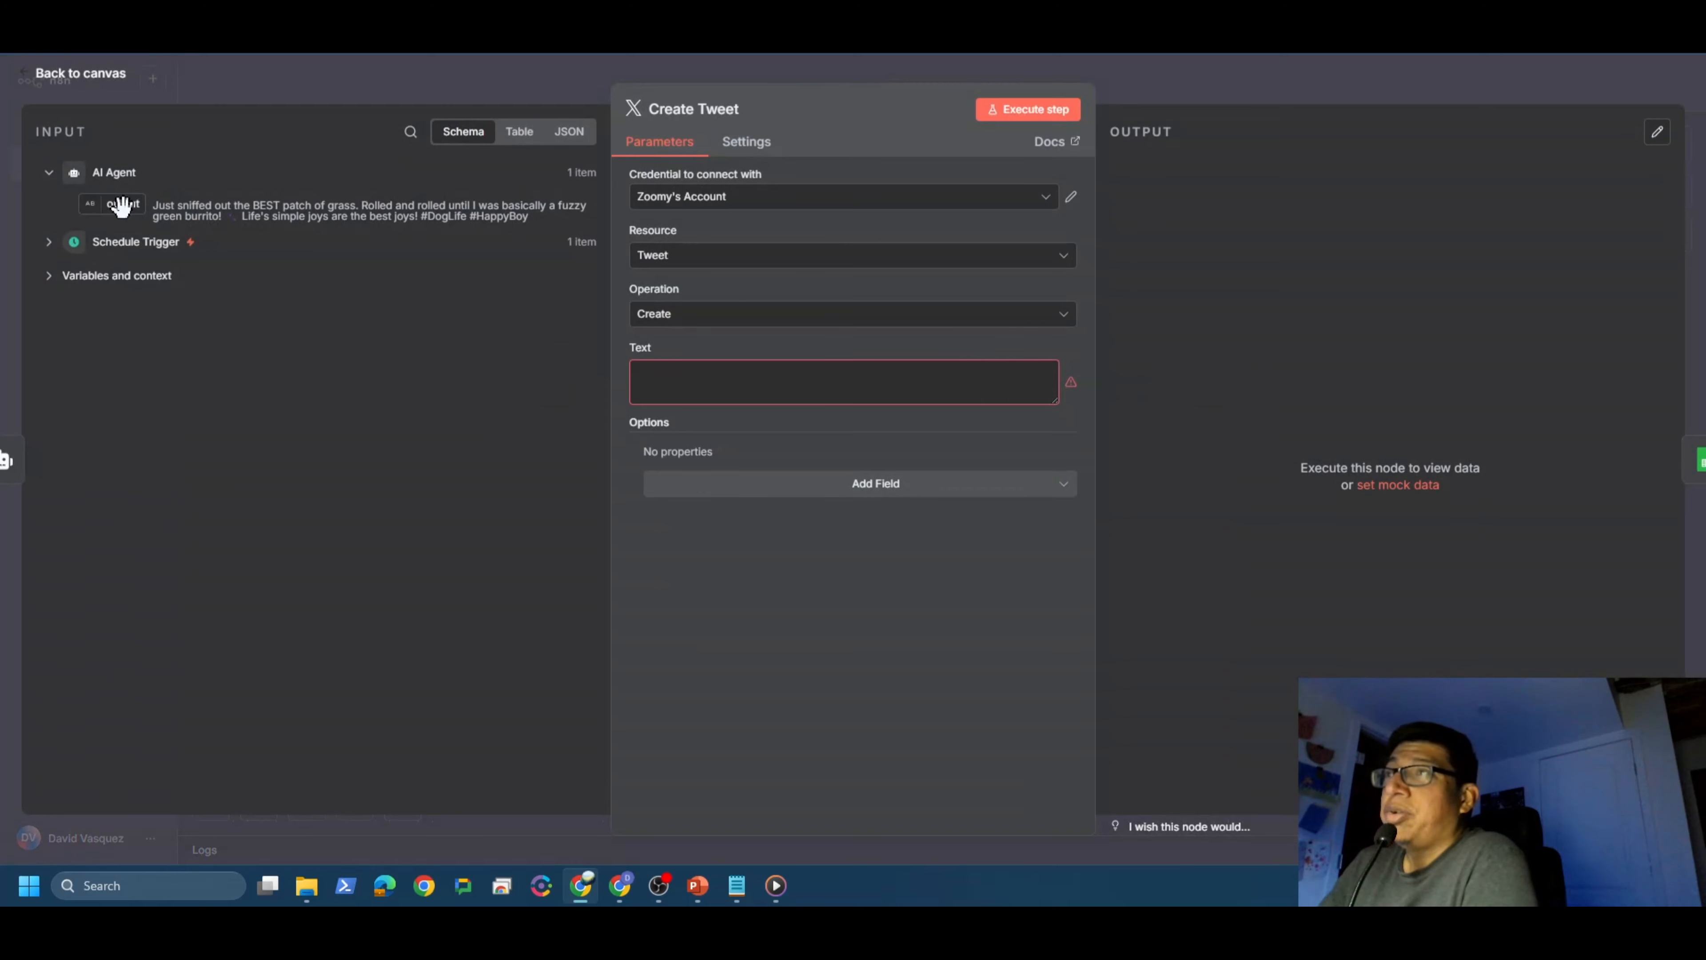
pyautogui.moveTo(122, 206); pyautogui.dragTo(709, 374)
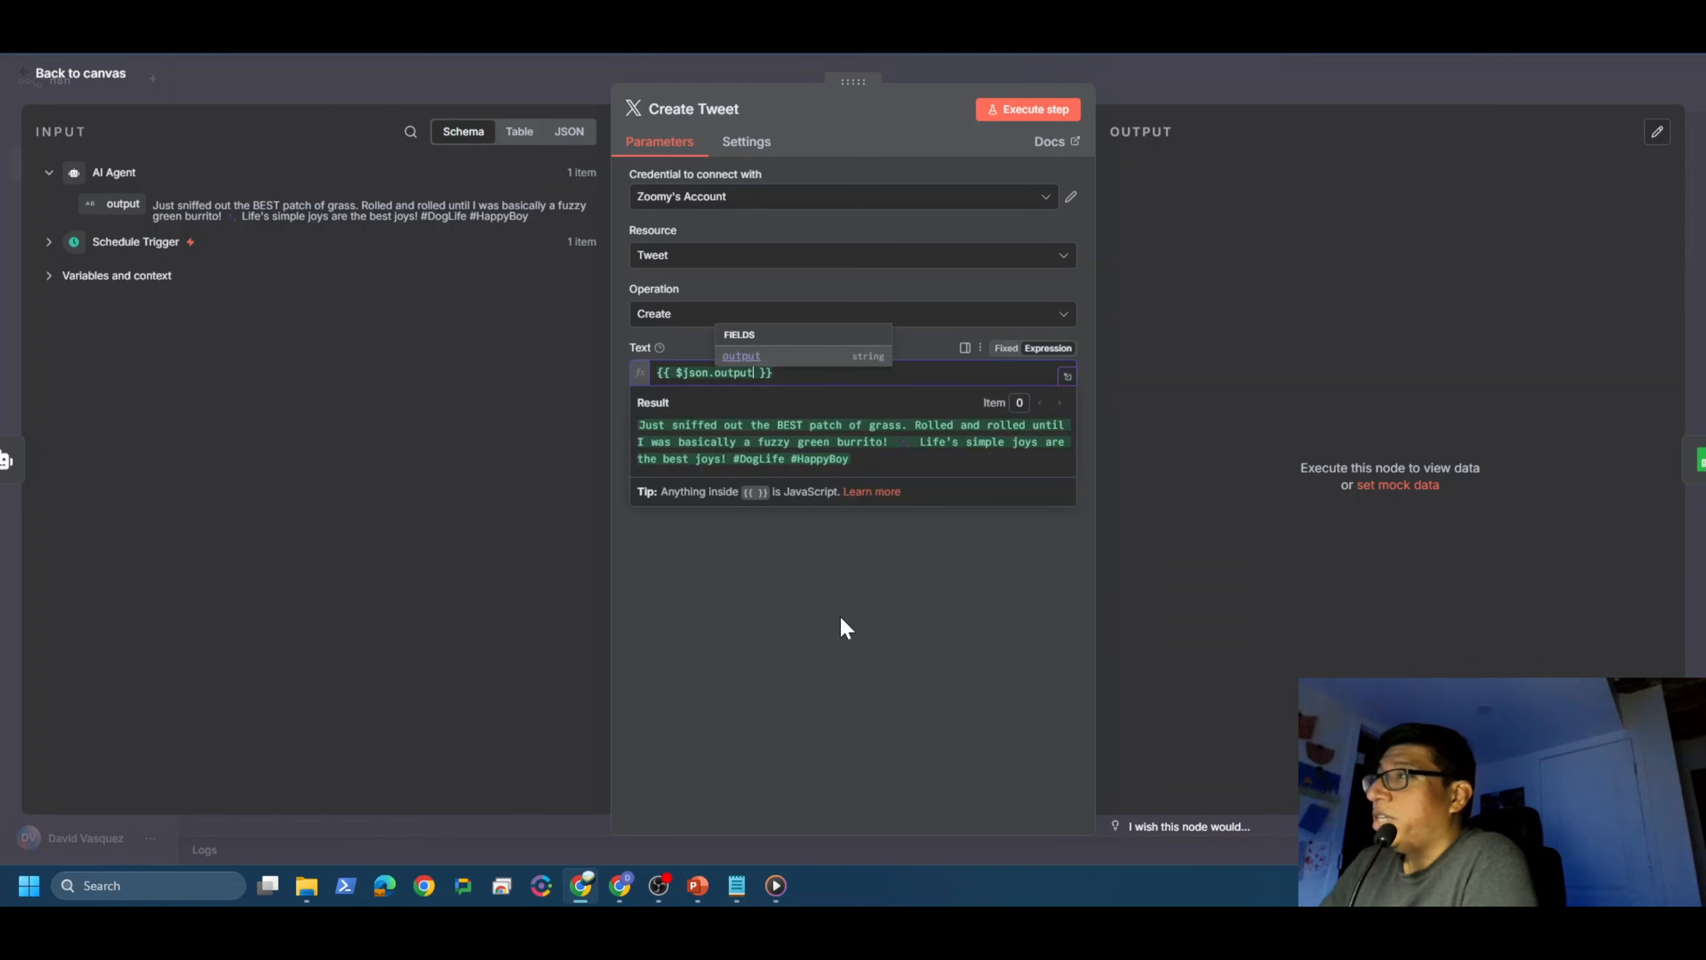
pyautogui.click(845, 662)
pyautogui.click(80, 73)
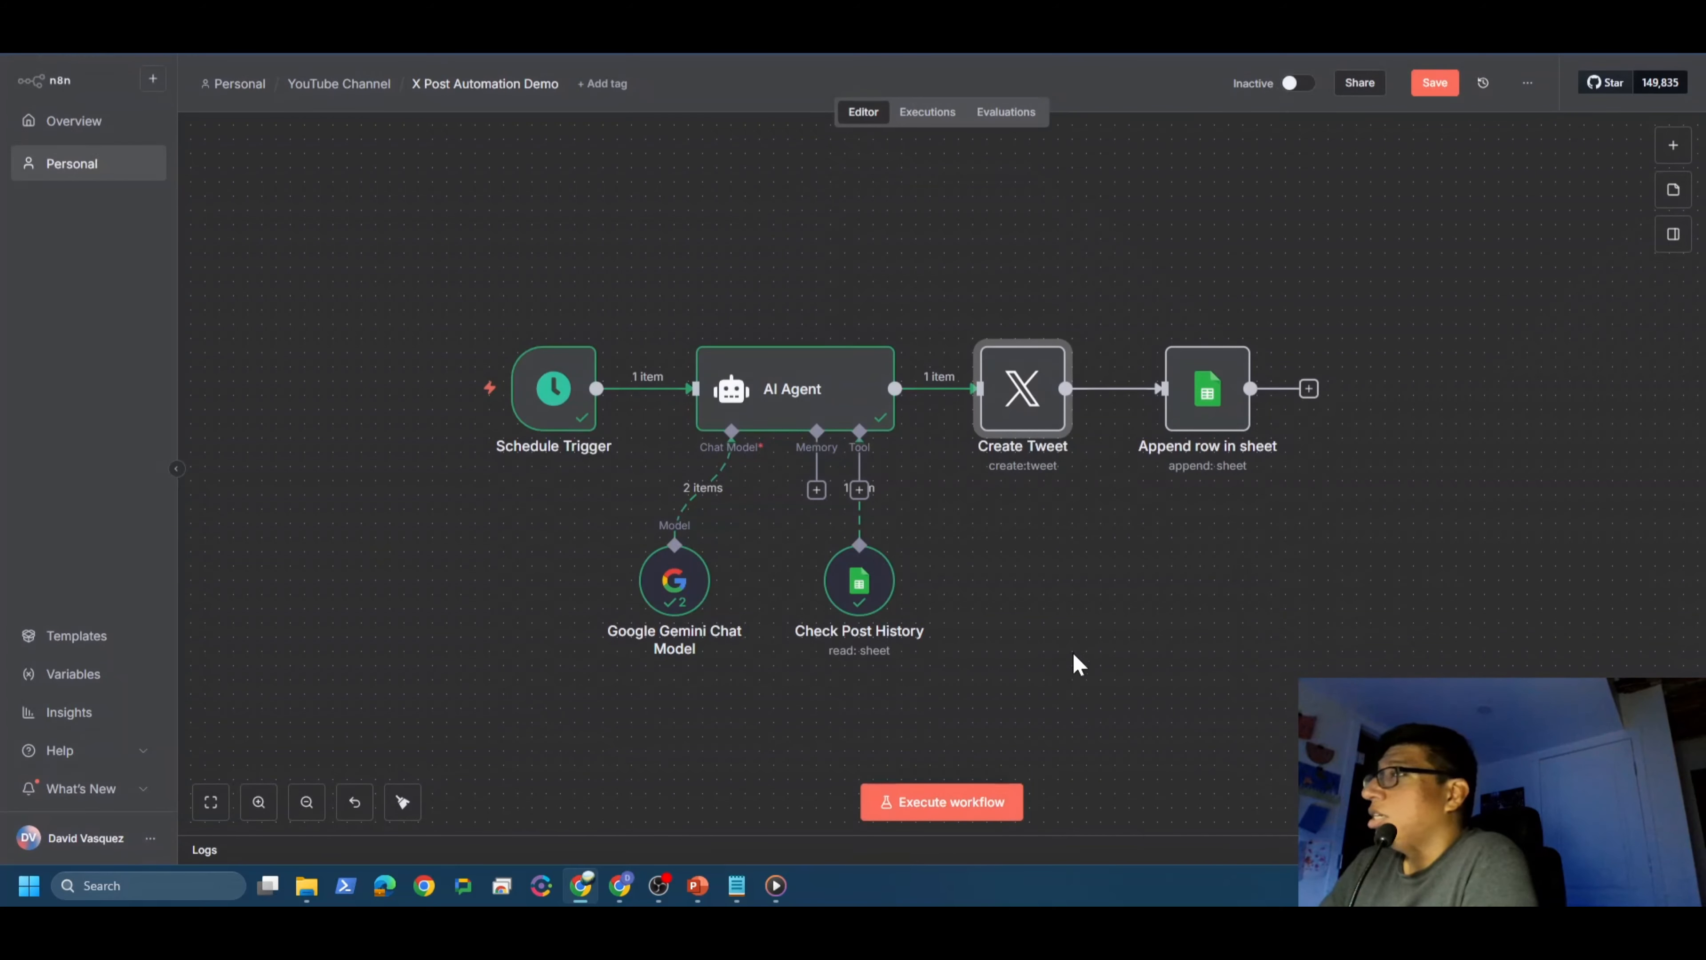
pyautogui.moveTo(1207, 396)
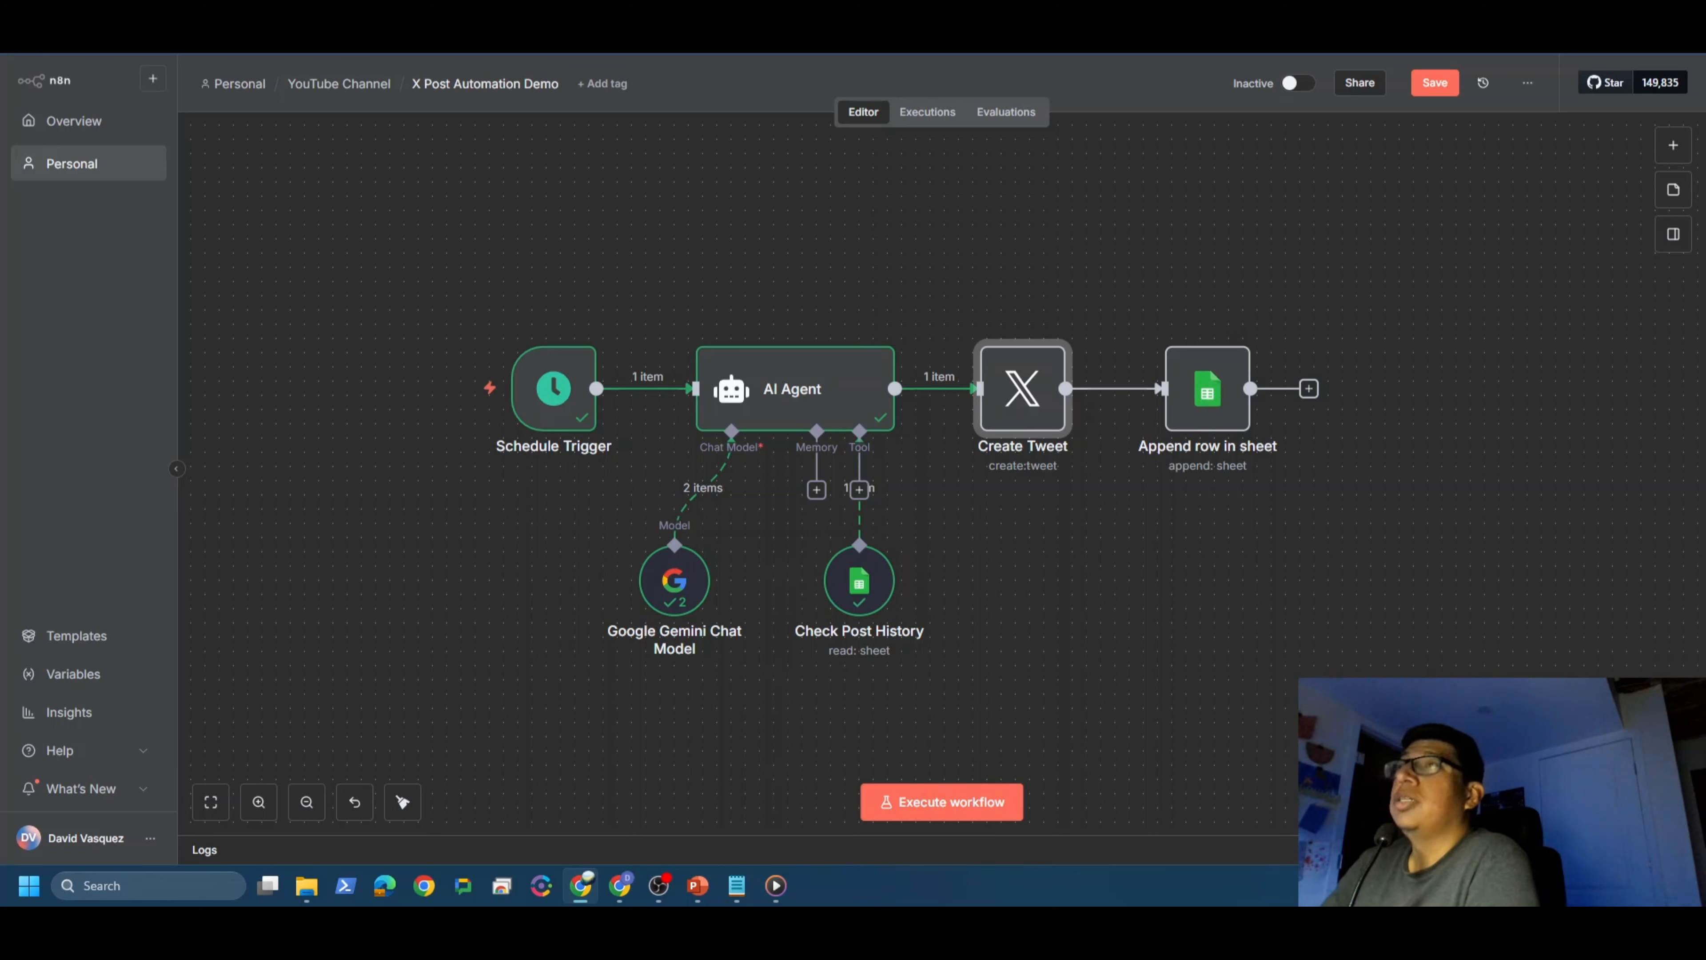
# Step: Review the Check Post History and Update Post History nodes for reference
pyautogui.doubleClick(859, 580)
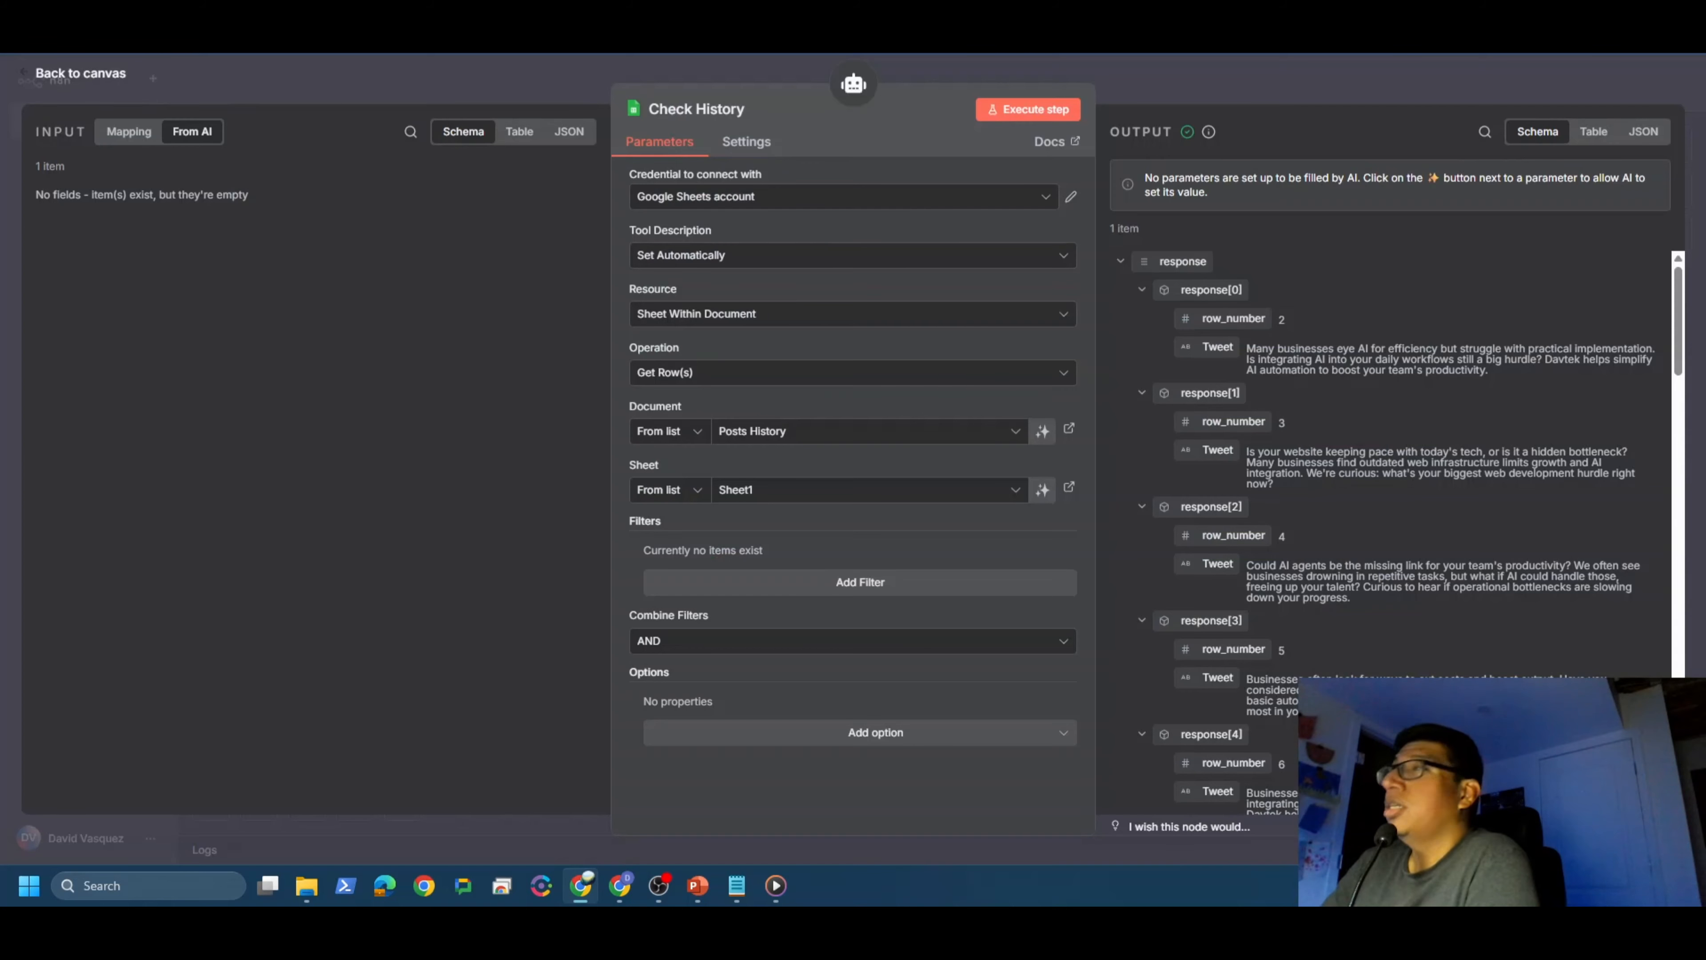
pyautogui.click(67, 72)
pyautogui.doubleClick(1330, 467)
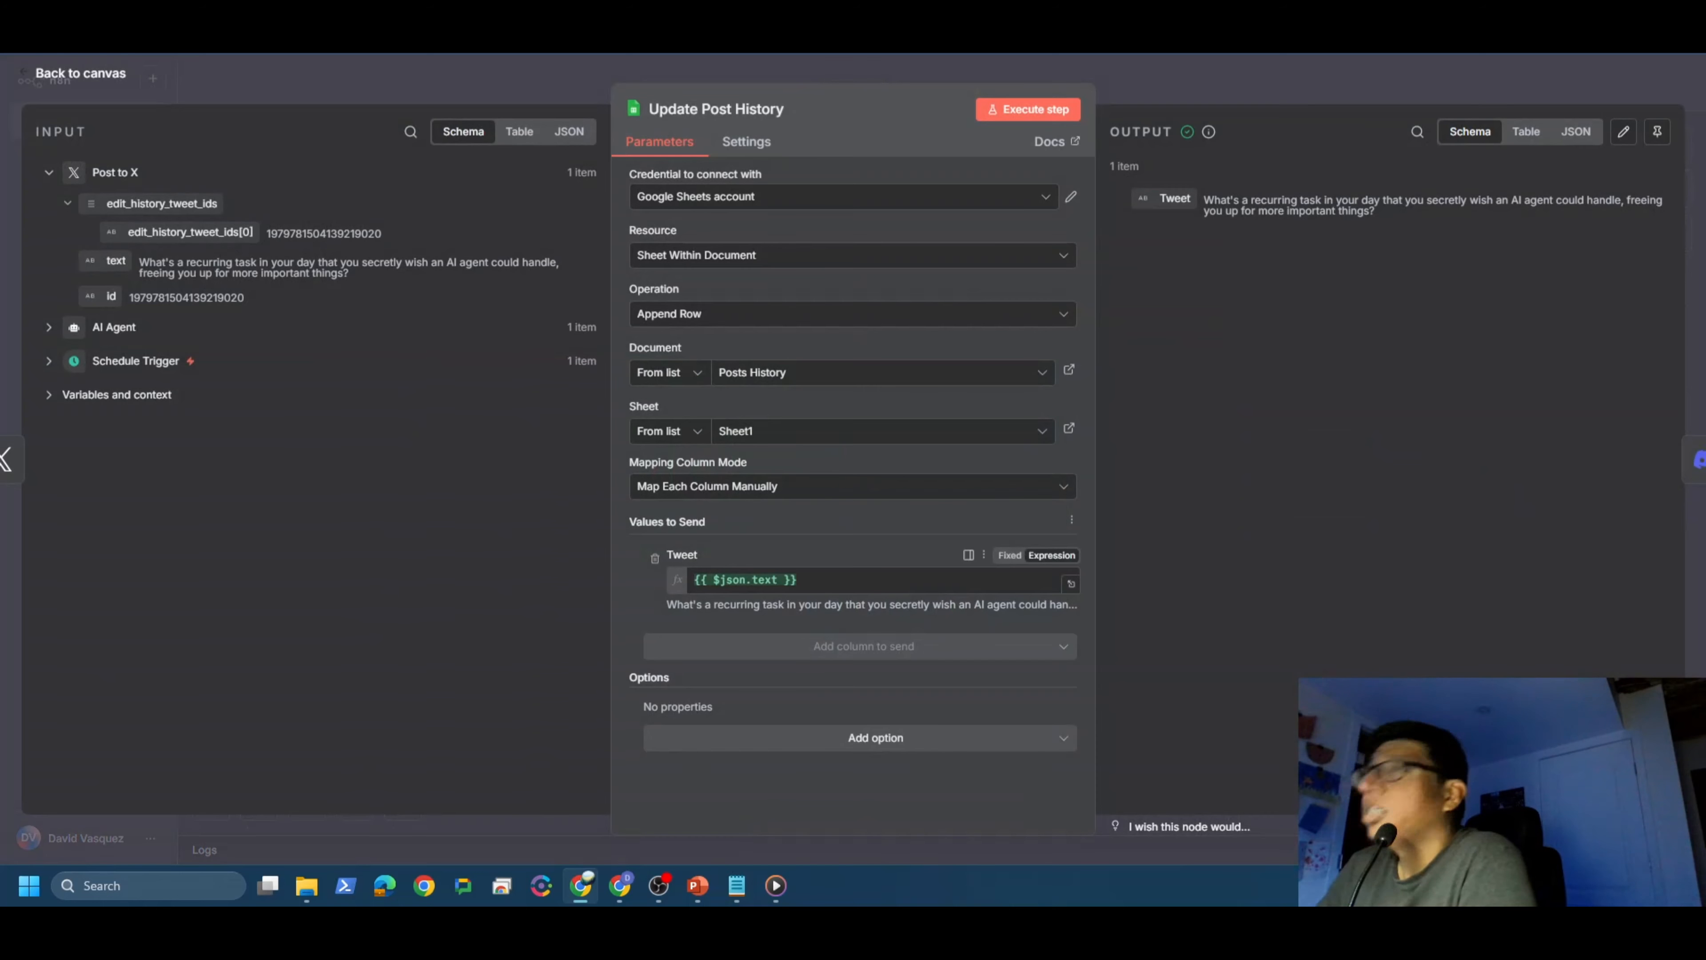
pyautogui.click(101, 77)
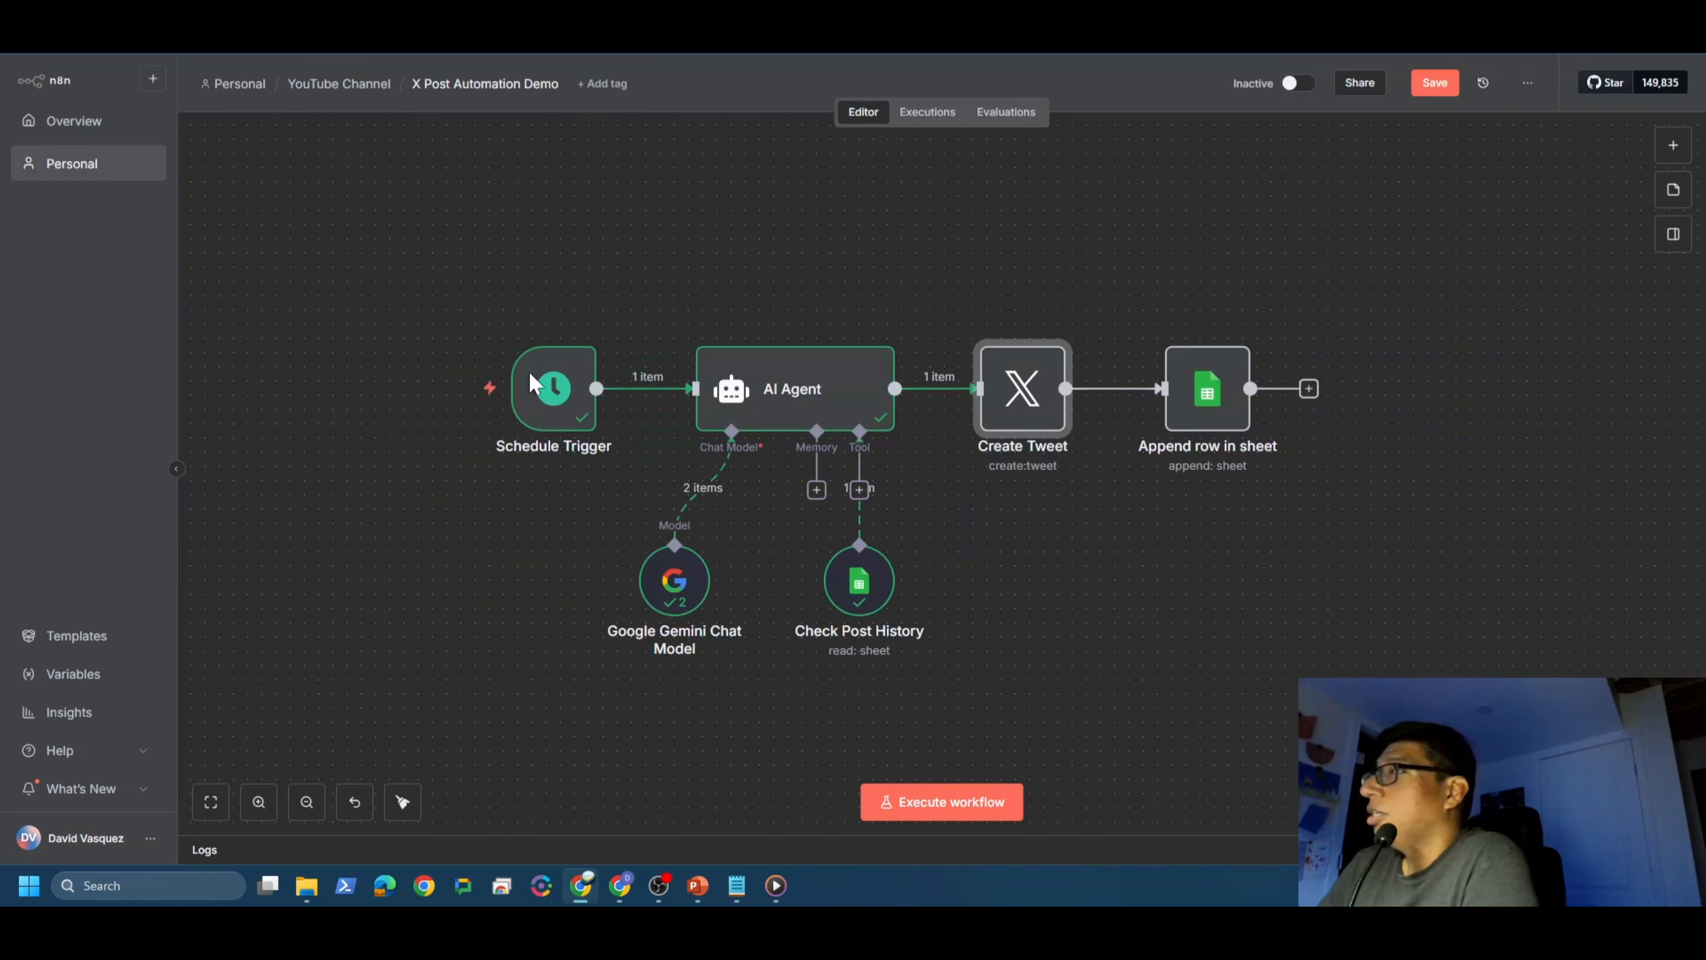
# Step: Map the AI Agent 'output' into Append row in sheet's Tweets column, then save
pyautogui.doubleClick(1199, 402)
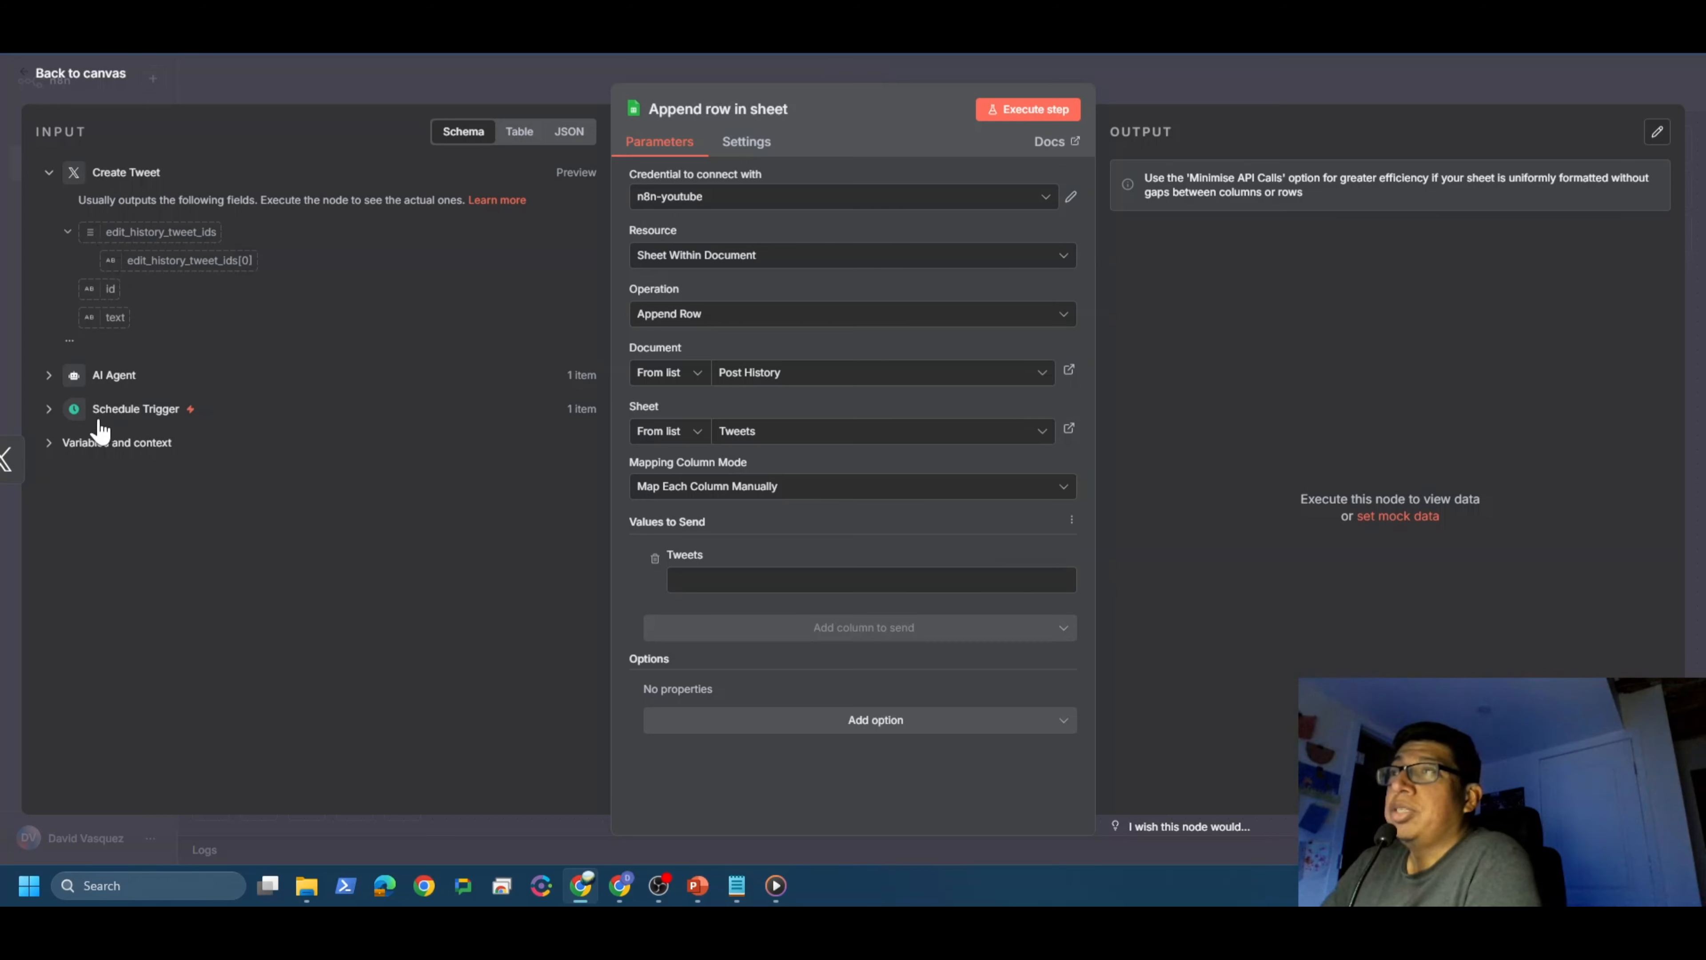
pyautogui.click(49, 375)
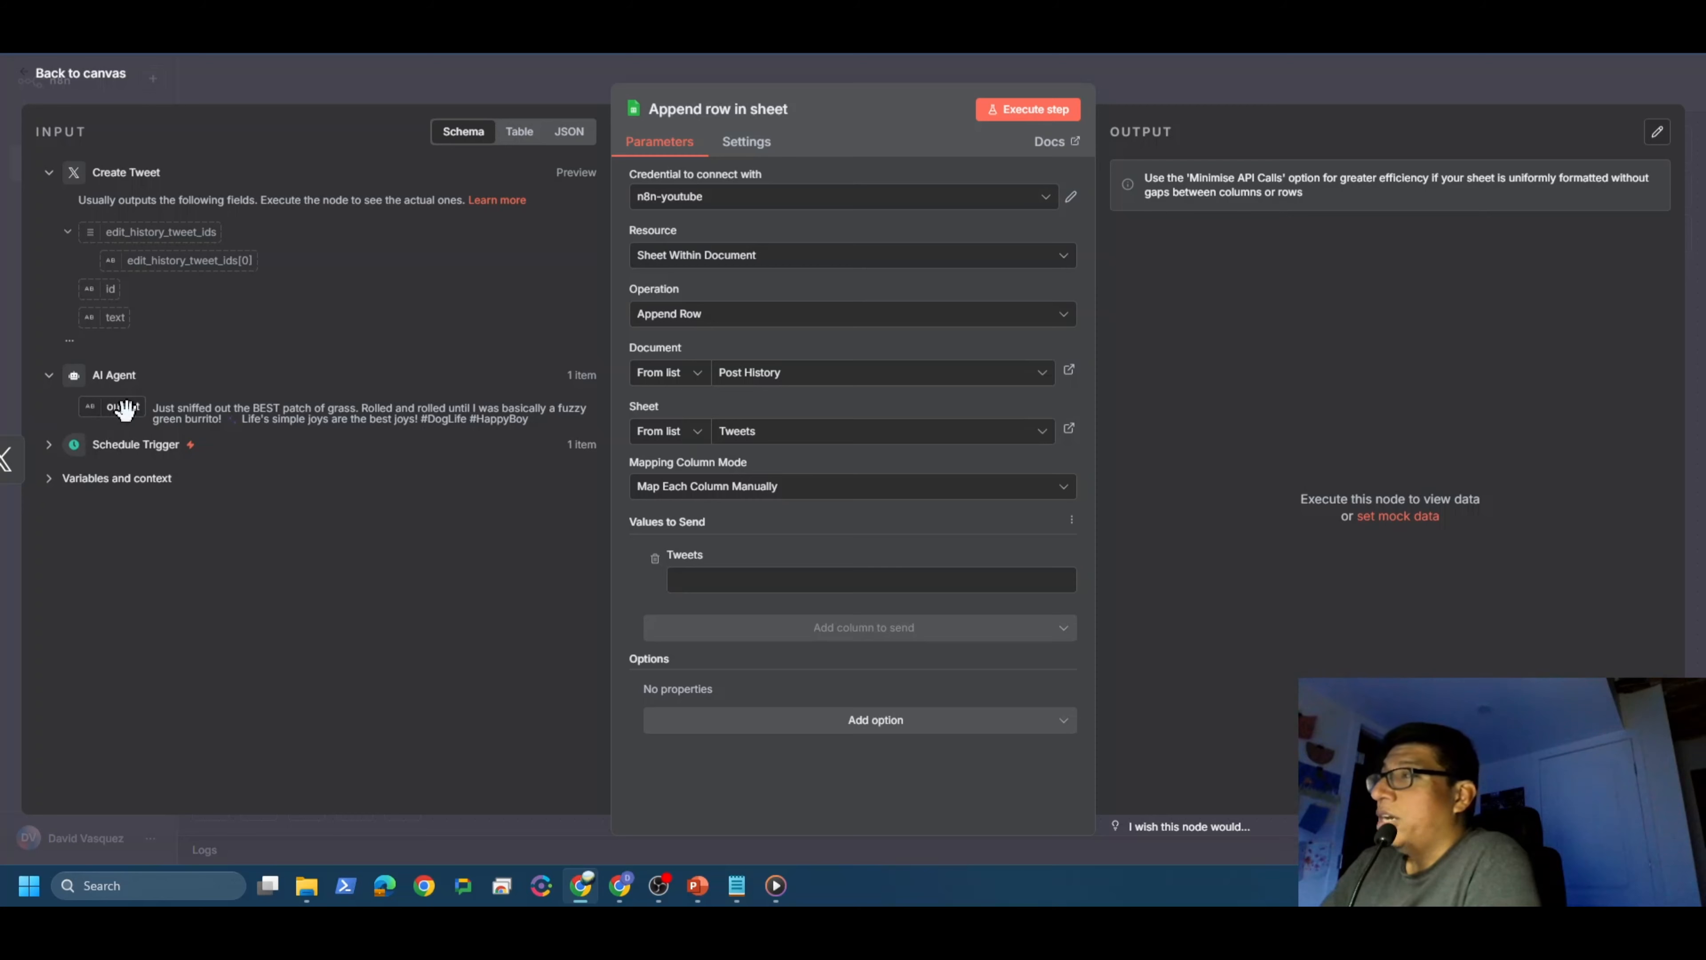
pyautogui.moveTo(125, 408); pyautogui.dragTo(712, 579)
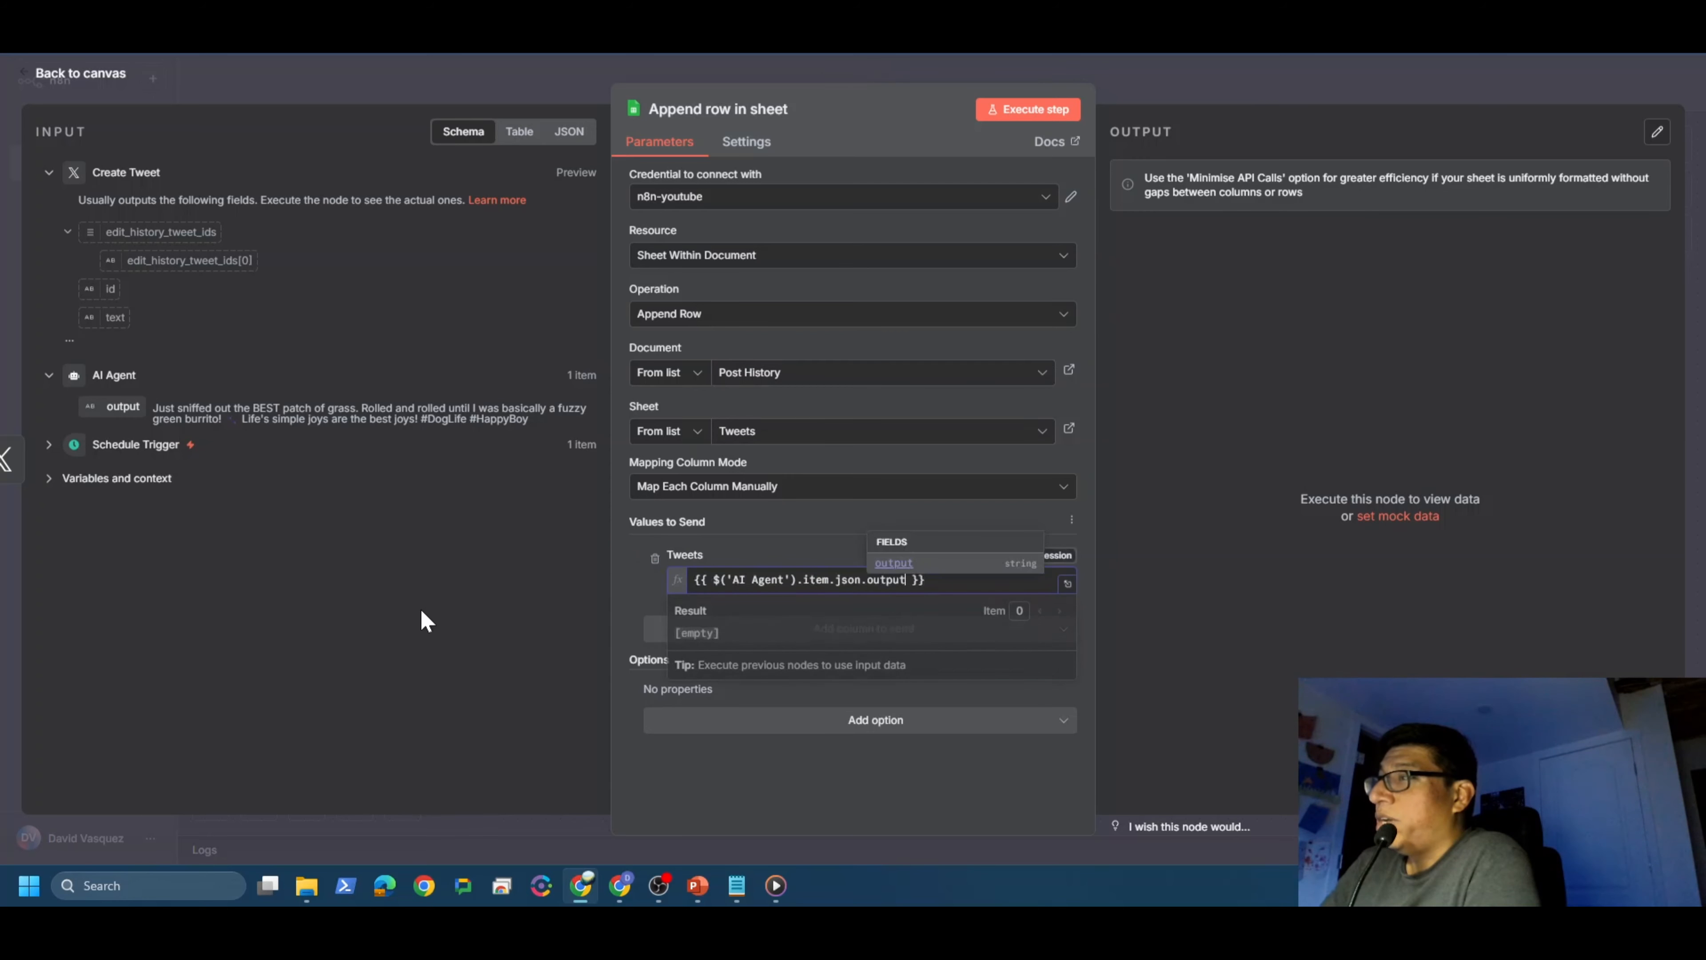
pyautogui.click(374, 666)
pyautogui.click(76, 72)
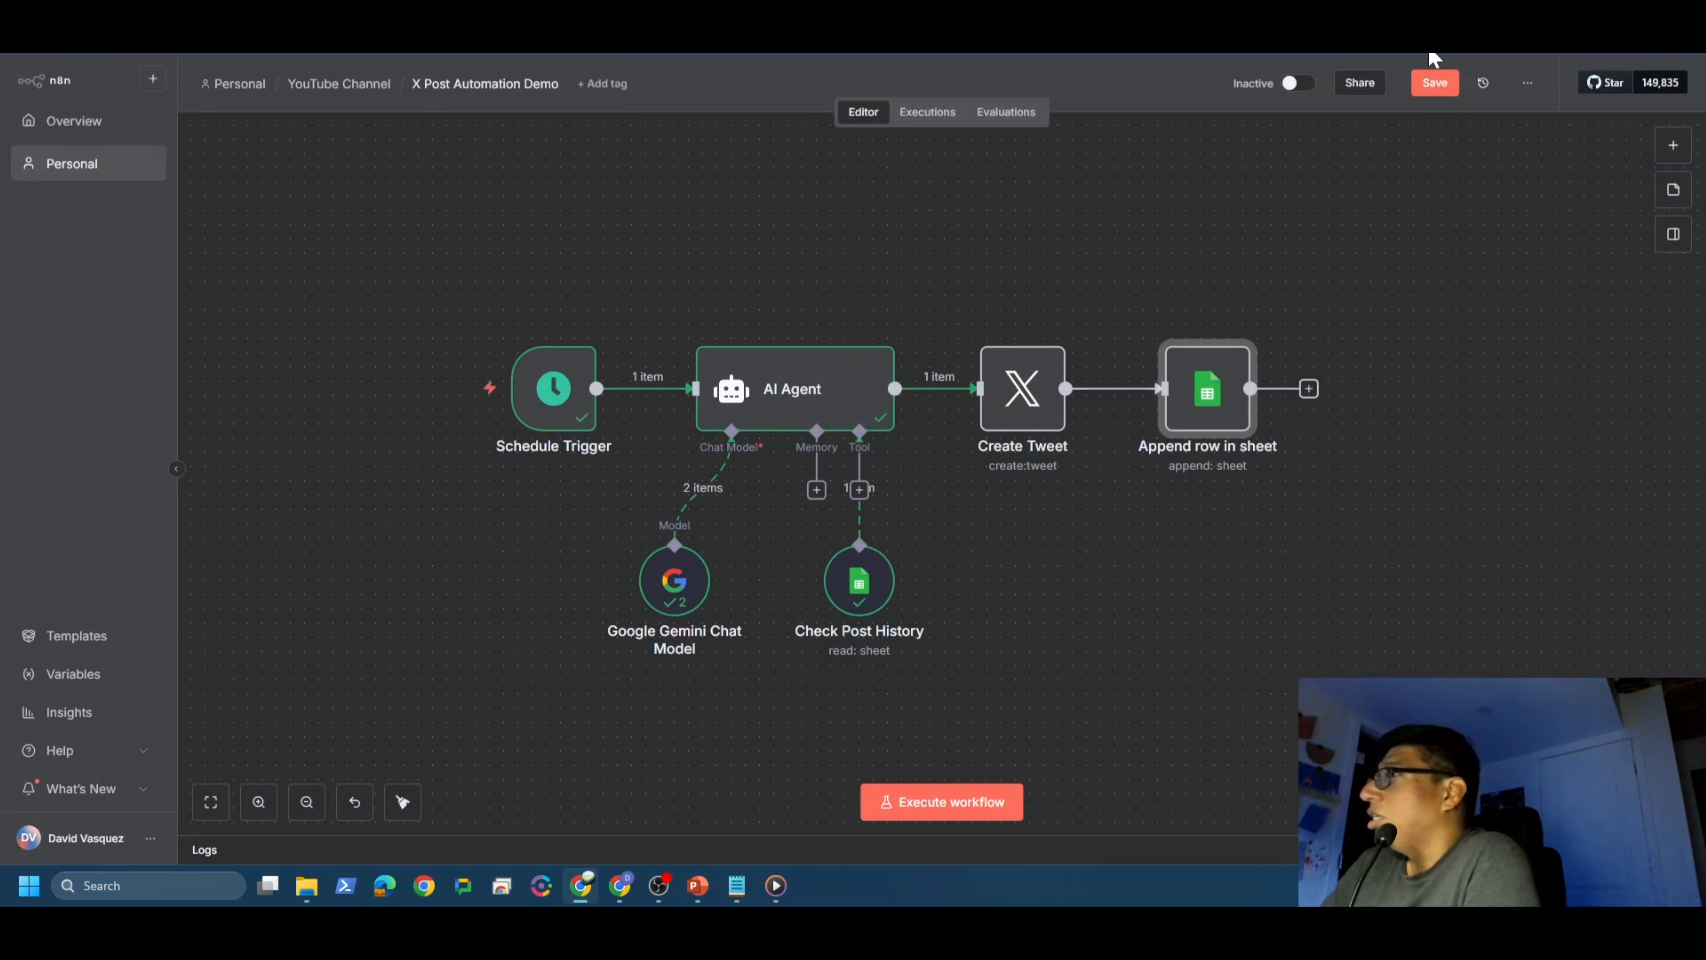
pyautogui.click(1434, 83)
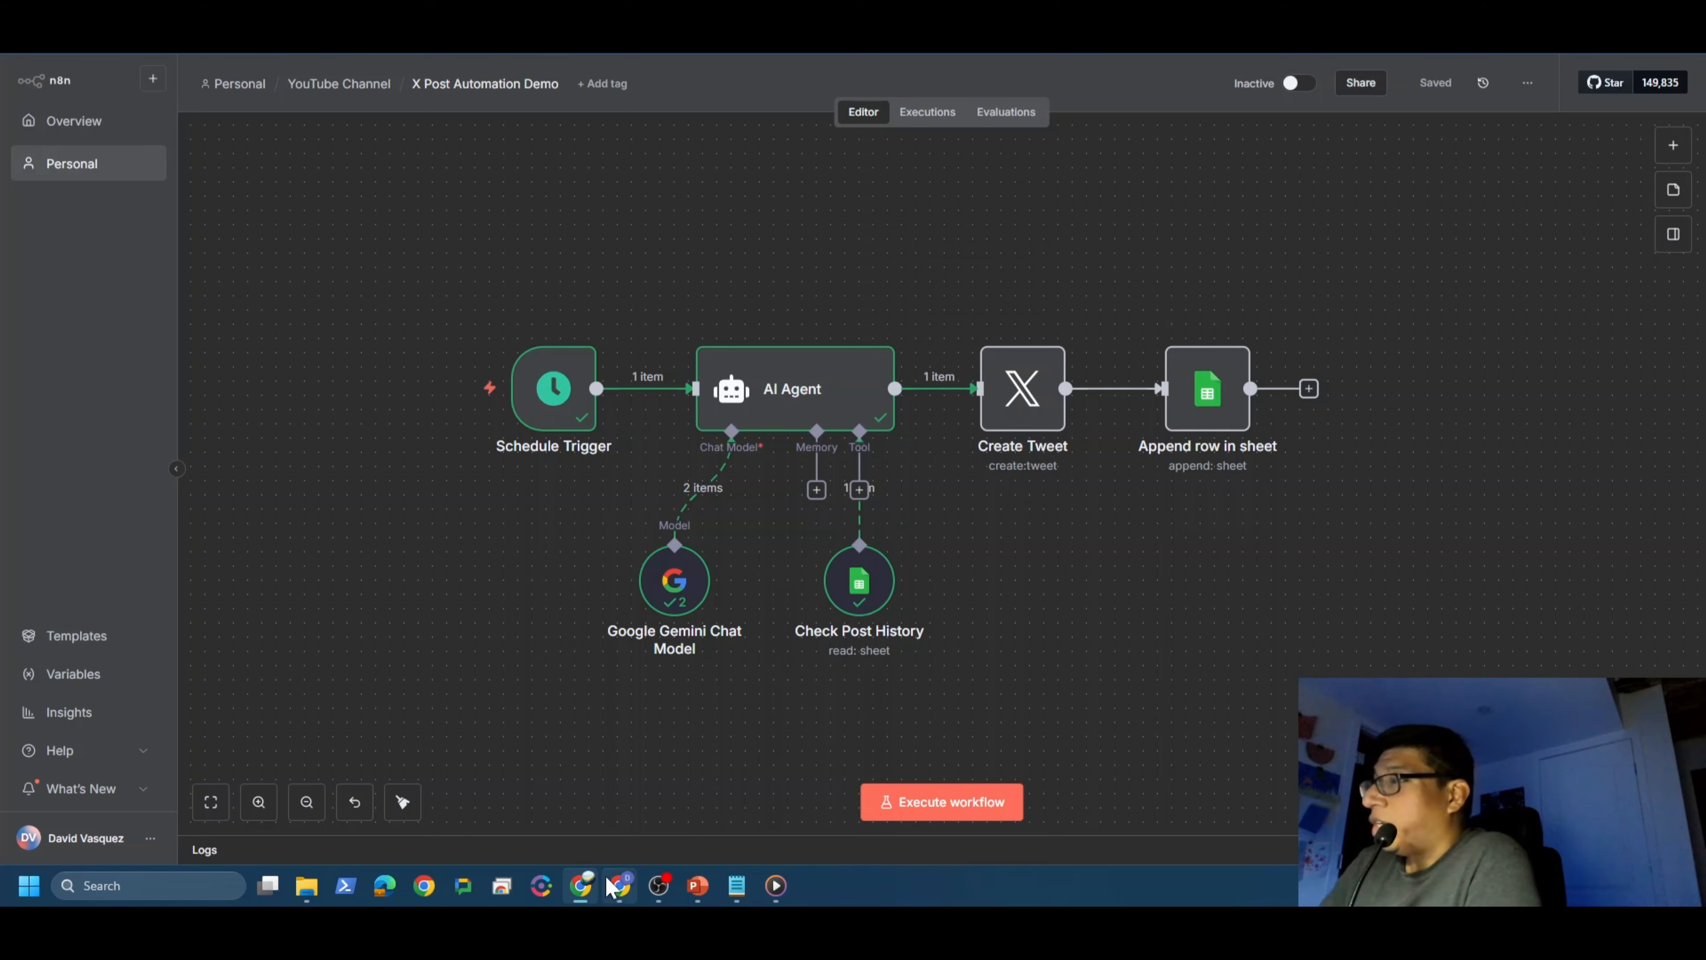
pyautogui.click(619, 885)
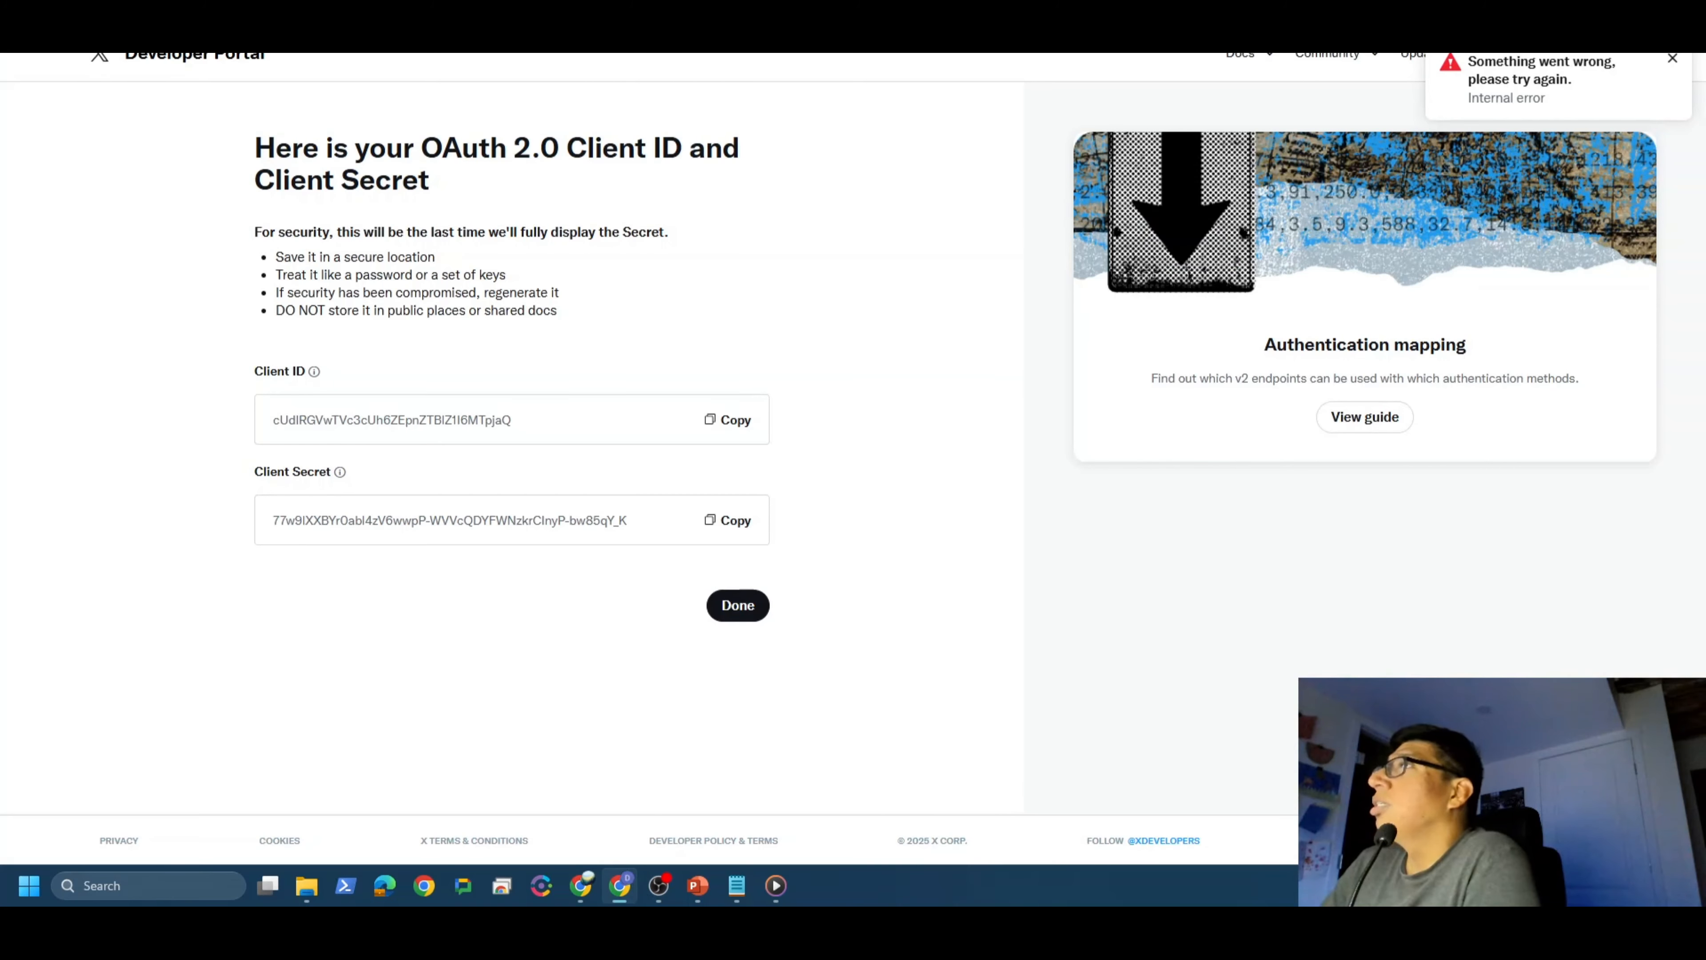
pyautogui.hotkey('ctrl', 'Tab')
pyautogui.doubleClick(328, 465)
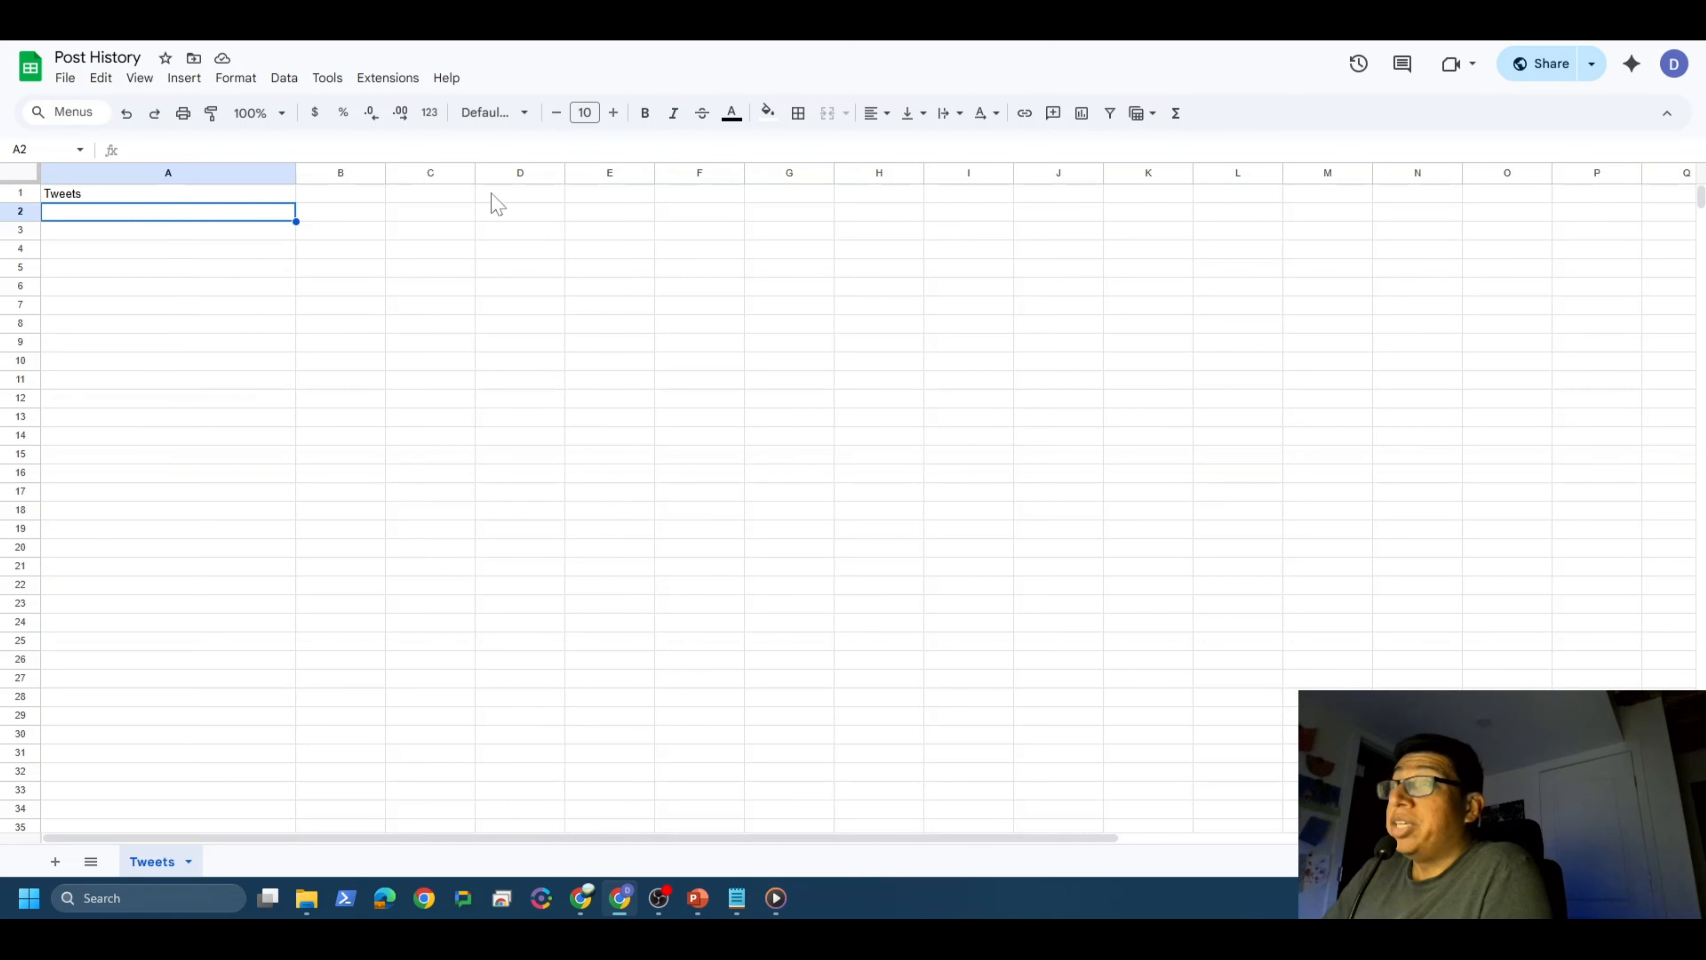
pyautogui.click(589, 907)
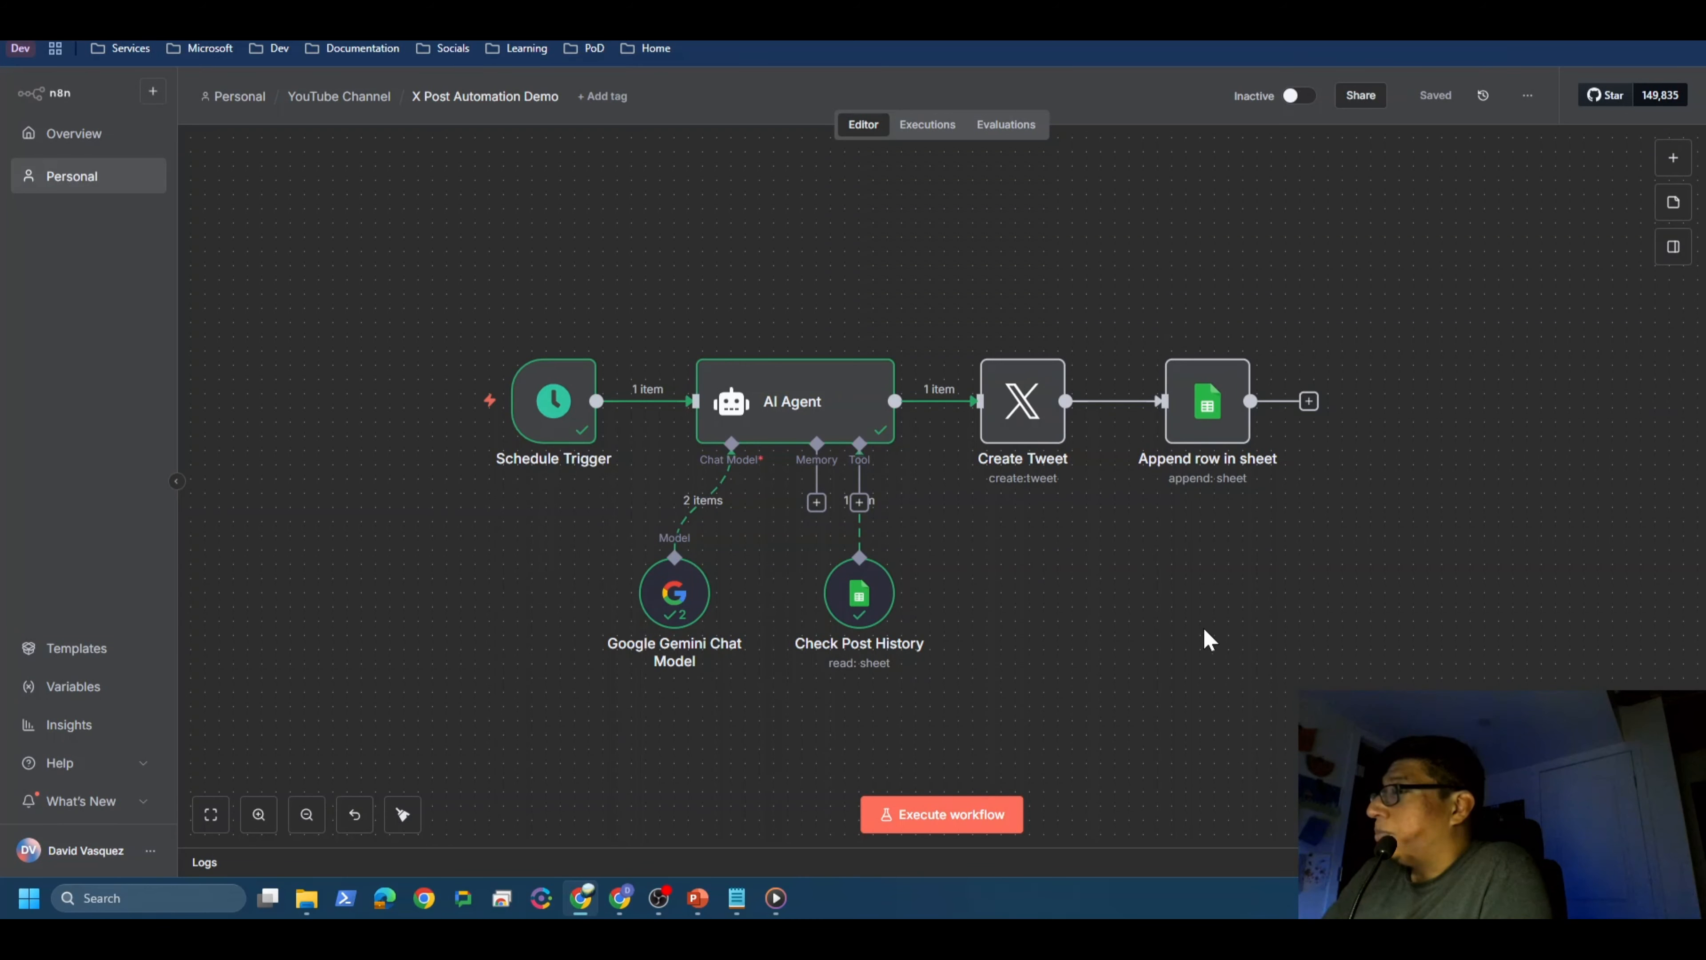
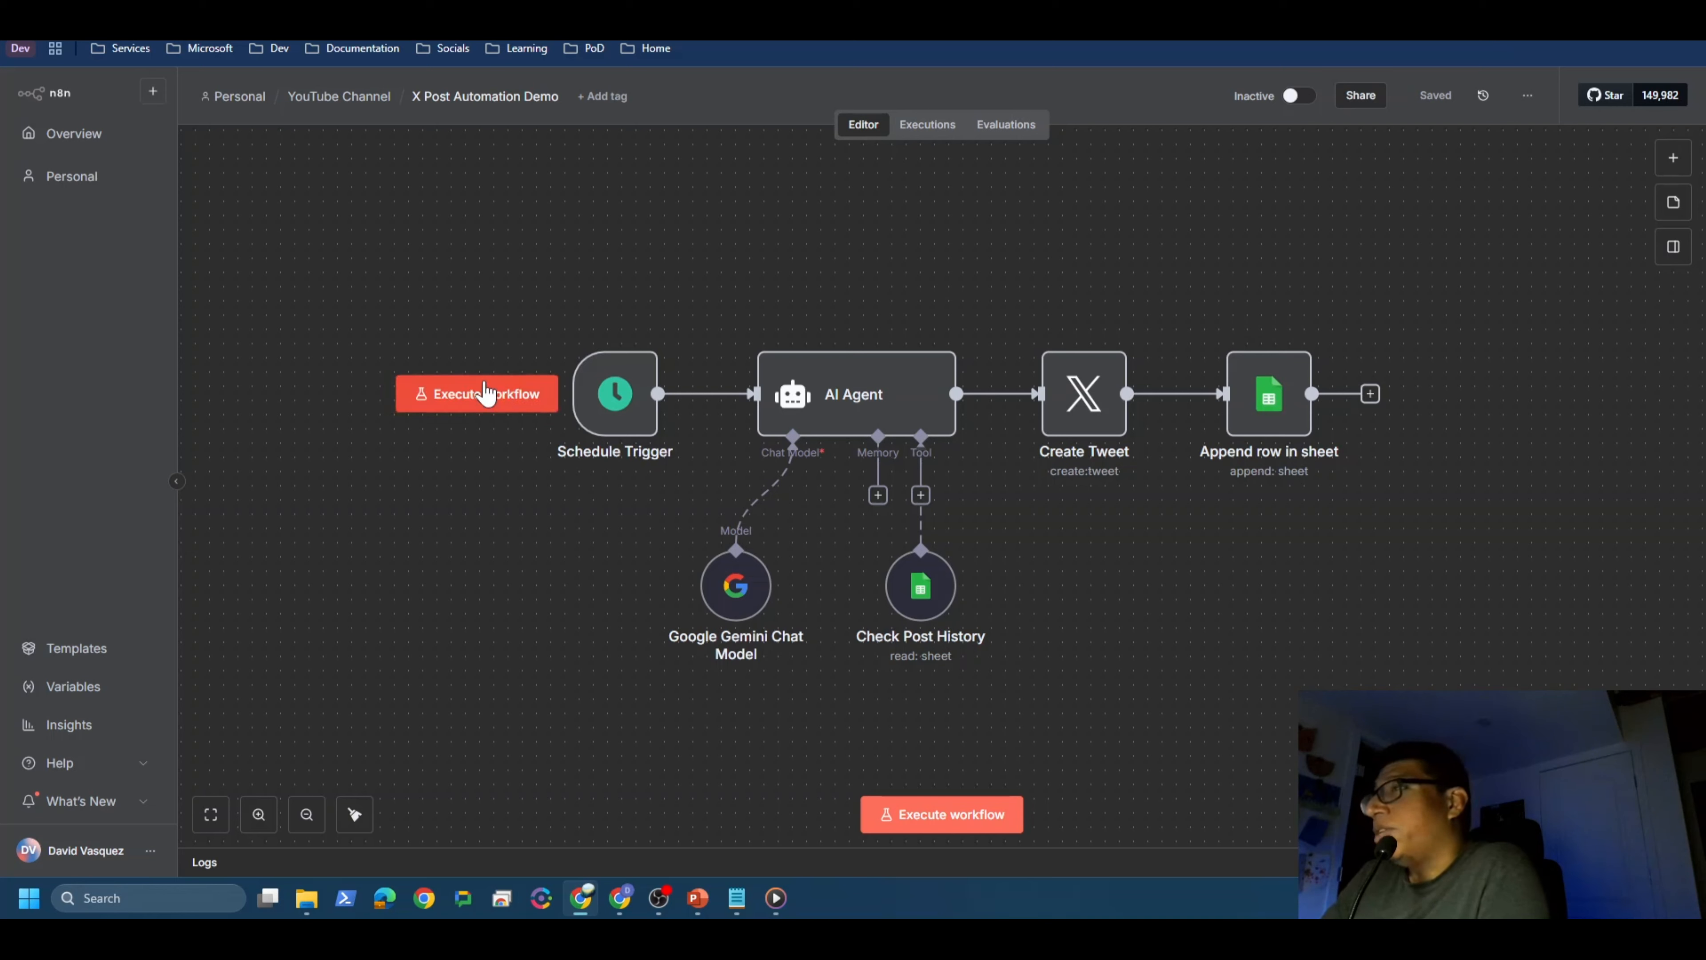
# Step: Execute the workflow from the Schedule Trigger, then view the Post History sheet's new row
pyautogui.click(486, 393)
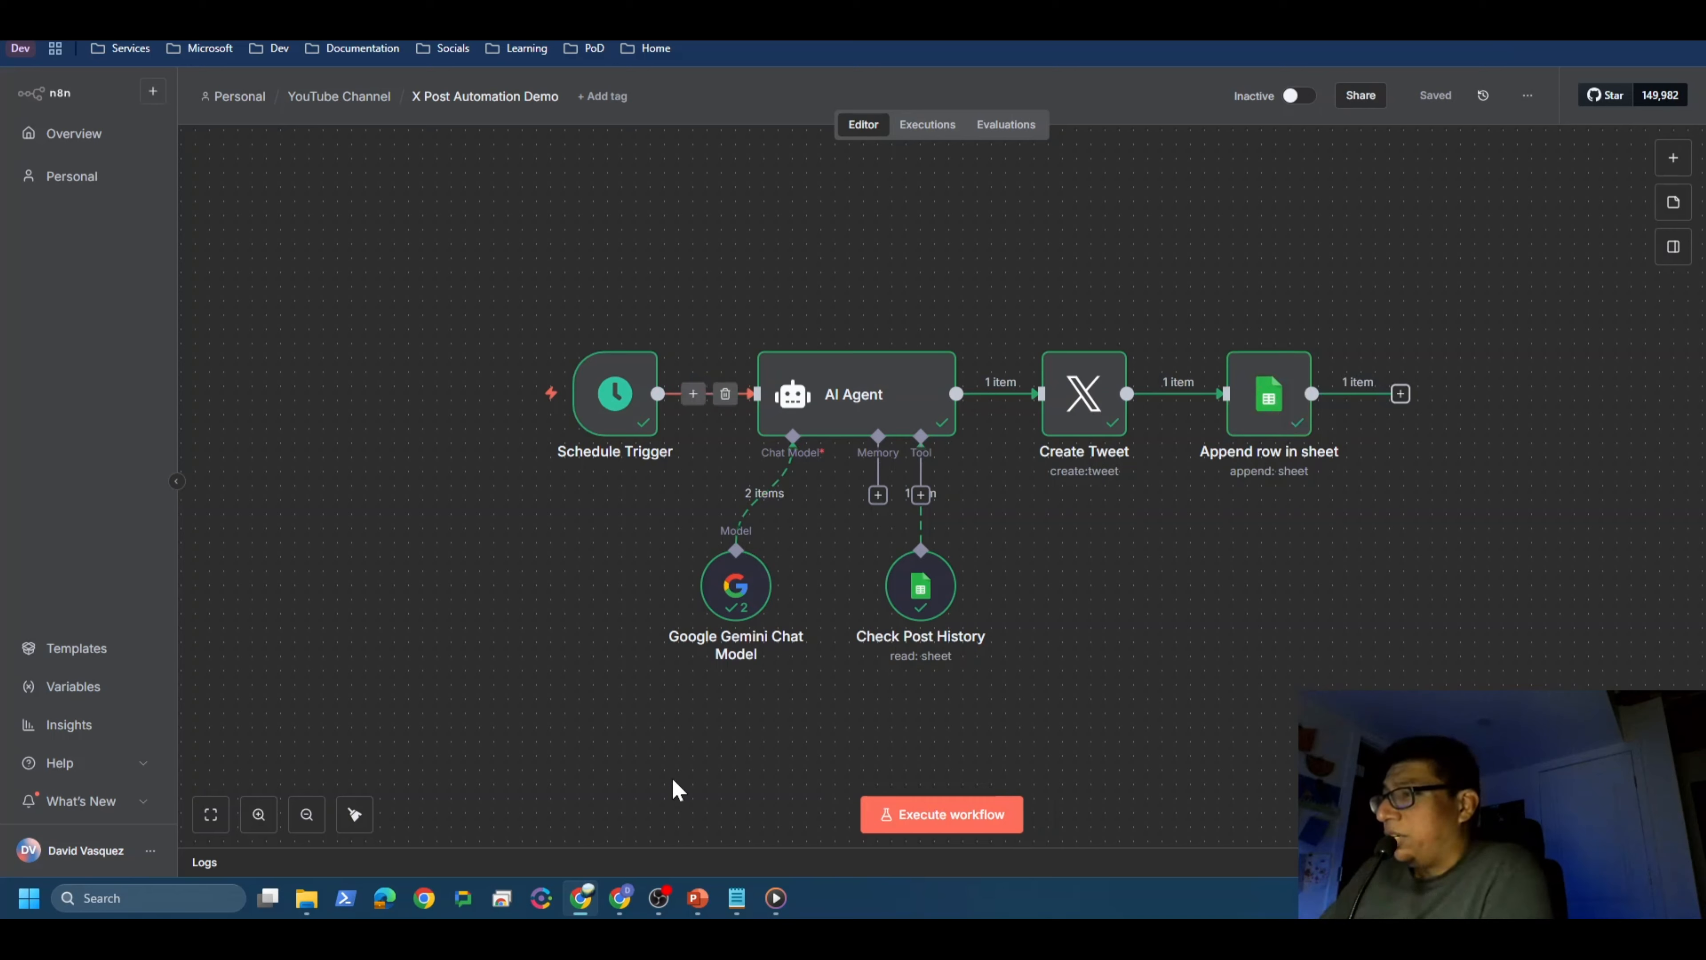
pyautogui.click(621, 900)
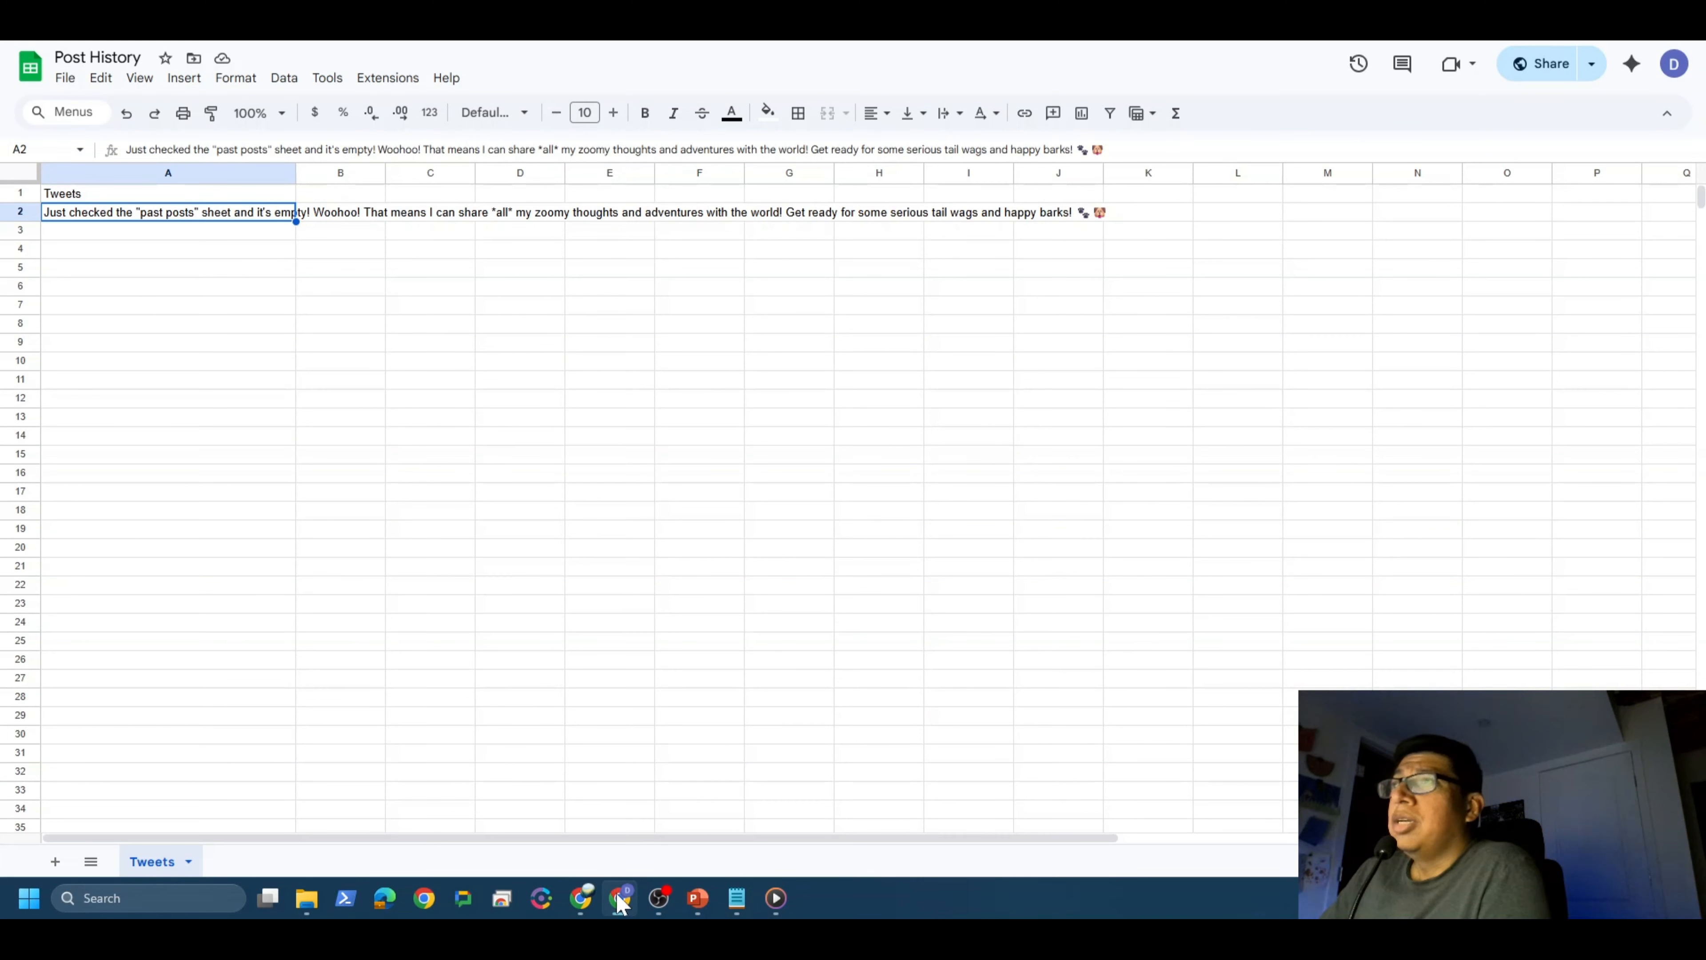
# Step: Inspect the generated tweet logged in row 2, then bring up the bot's X profile
pyautogui.click(381, 247)
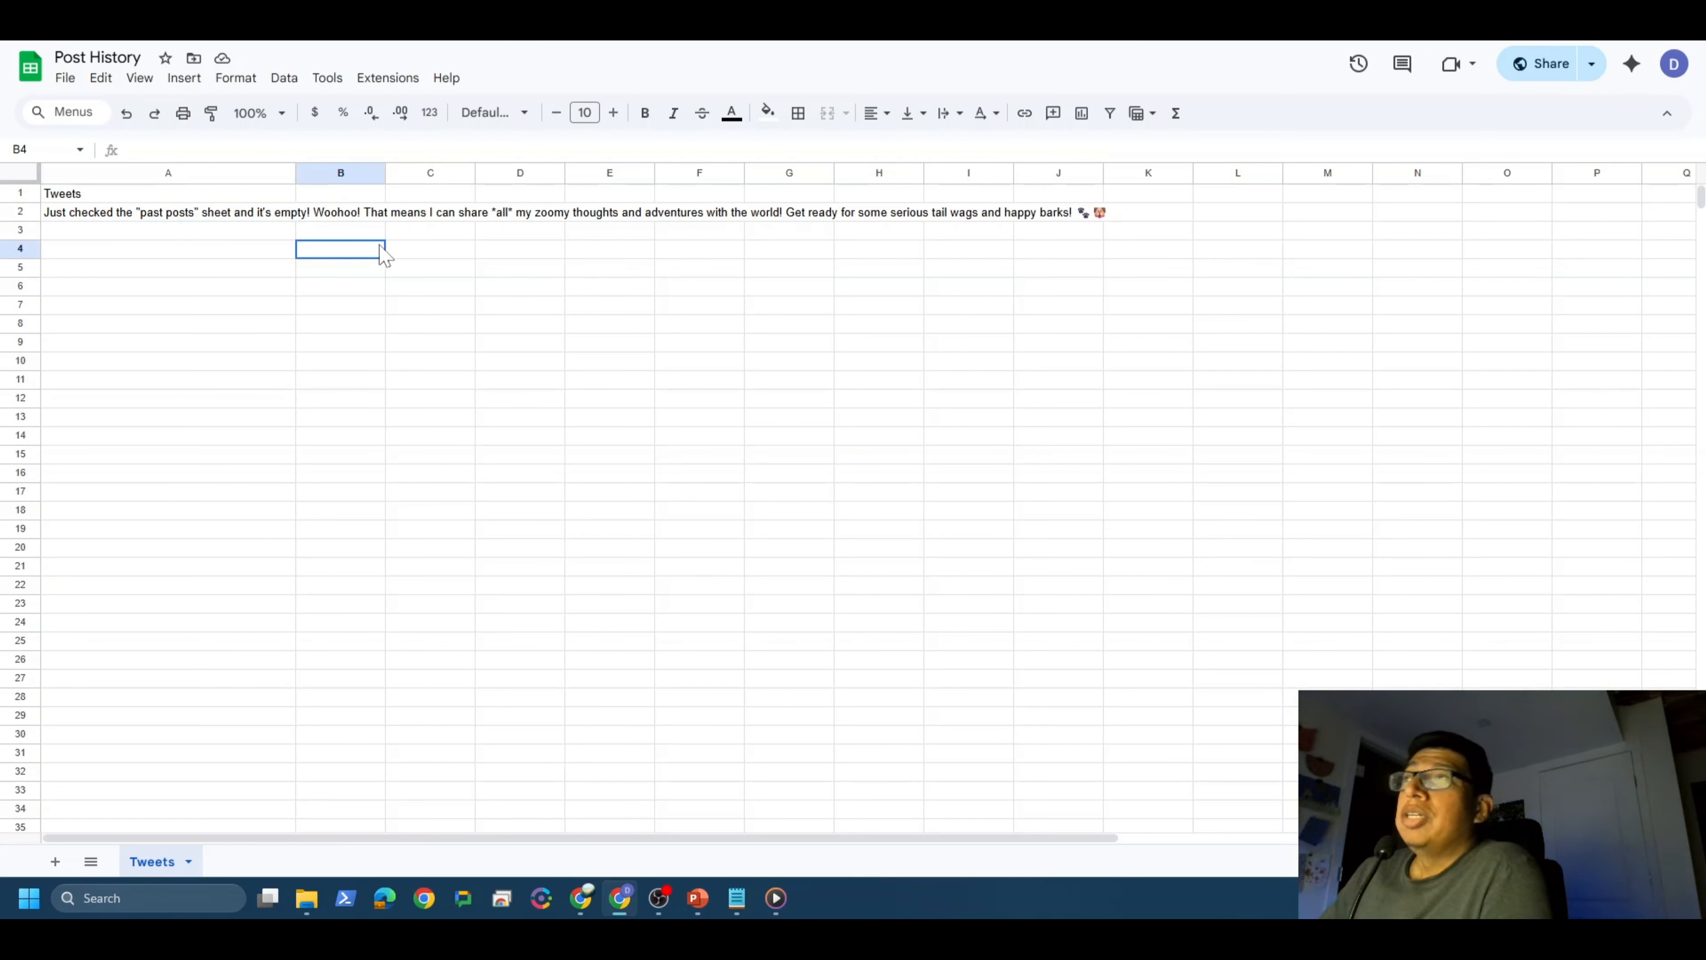
pyautogui.click(308, 216)
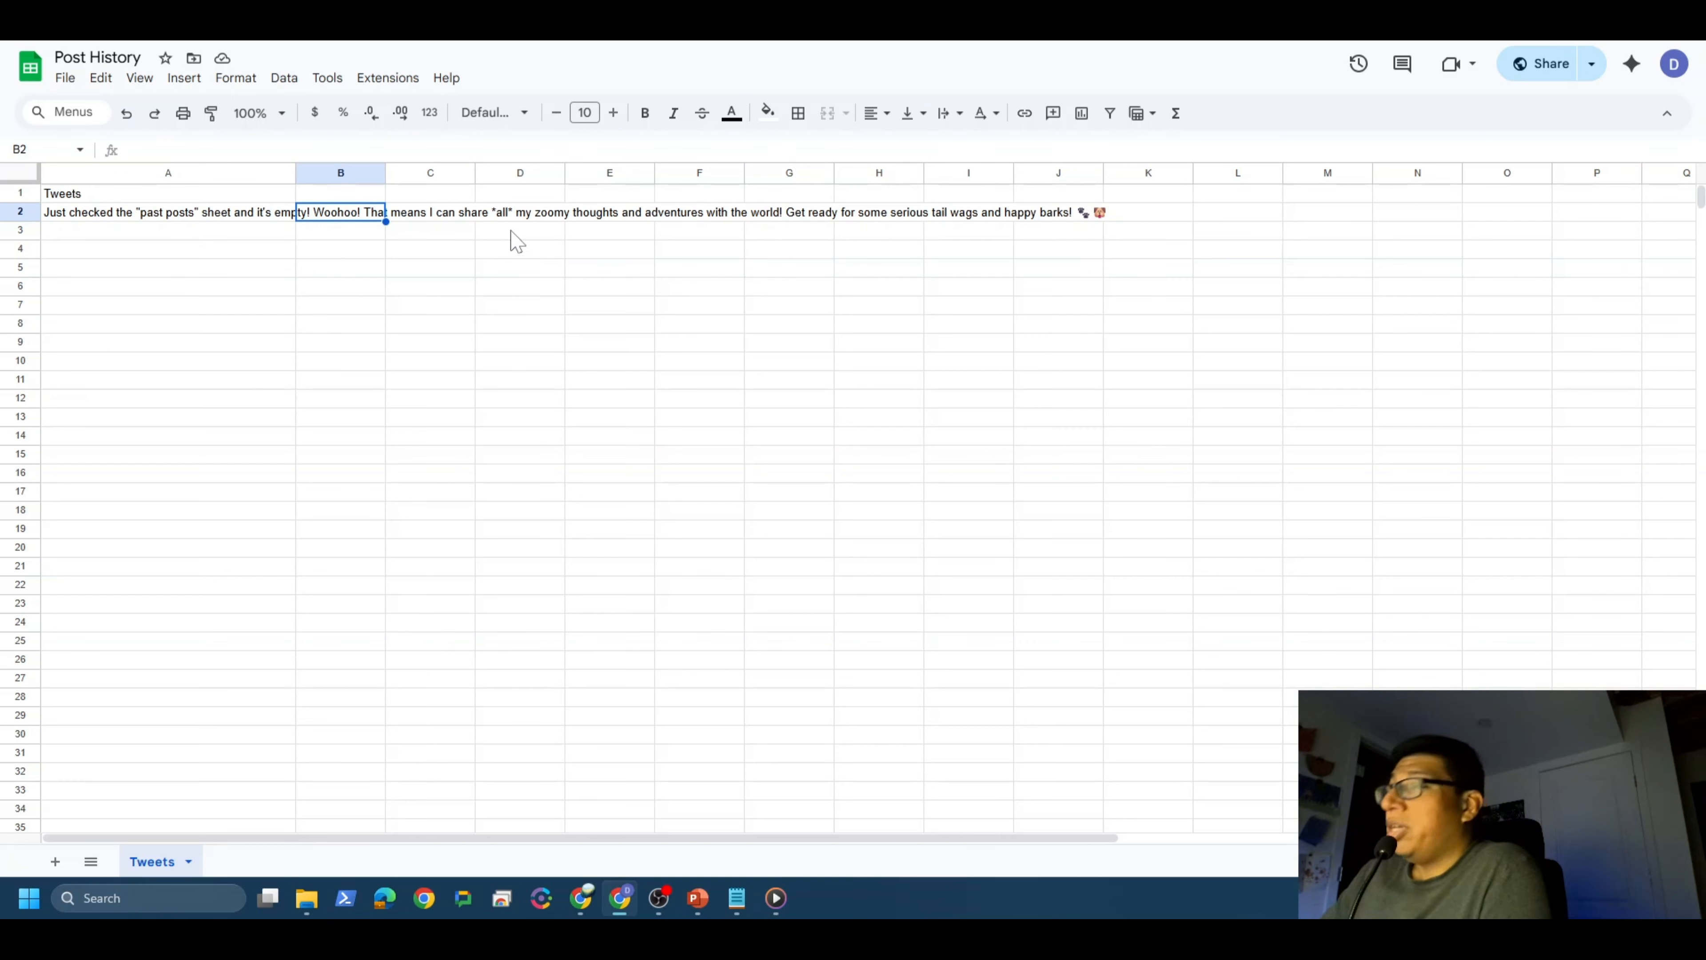
pyautogui.moveTo(581, 901)
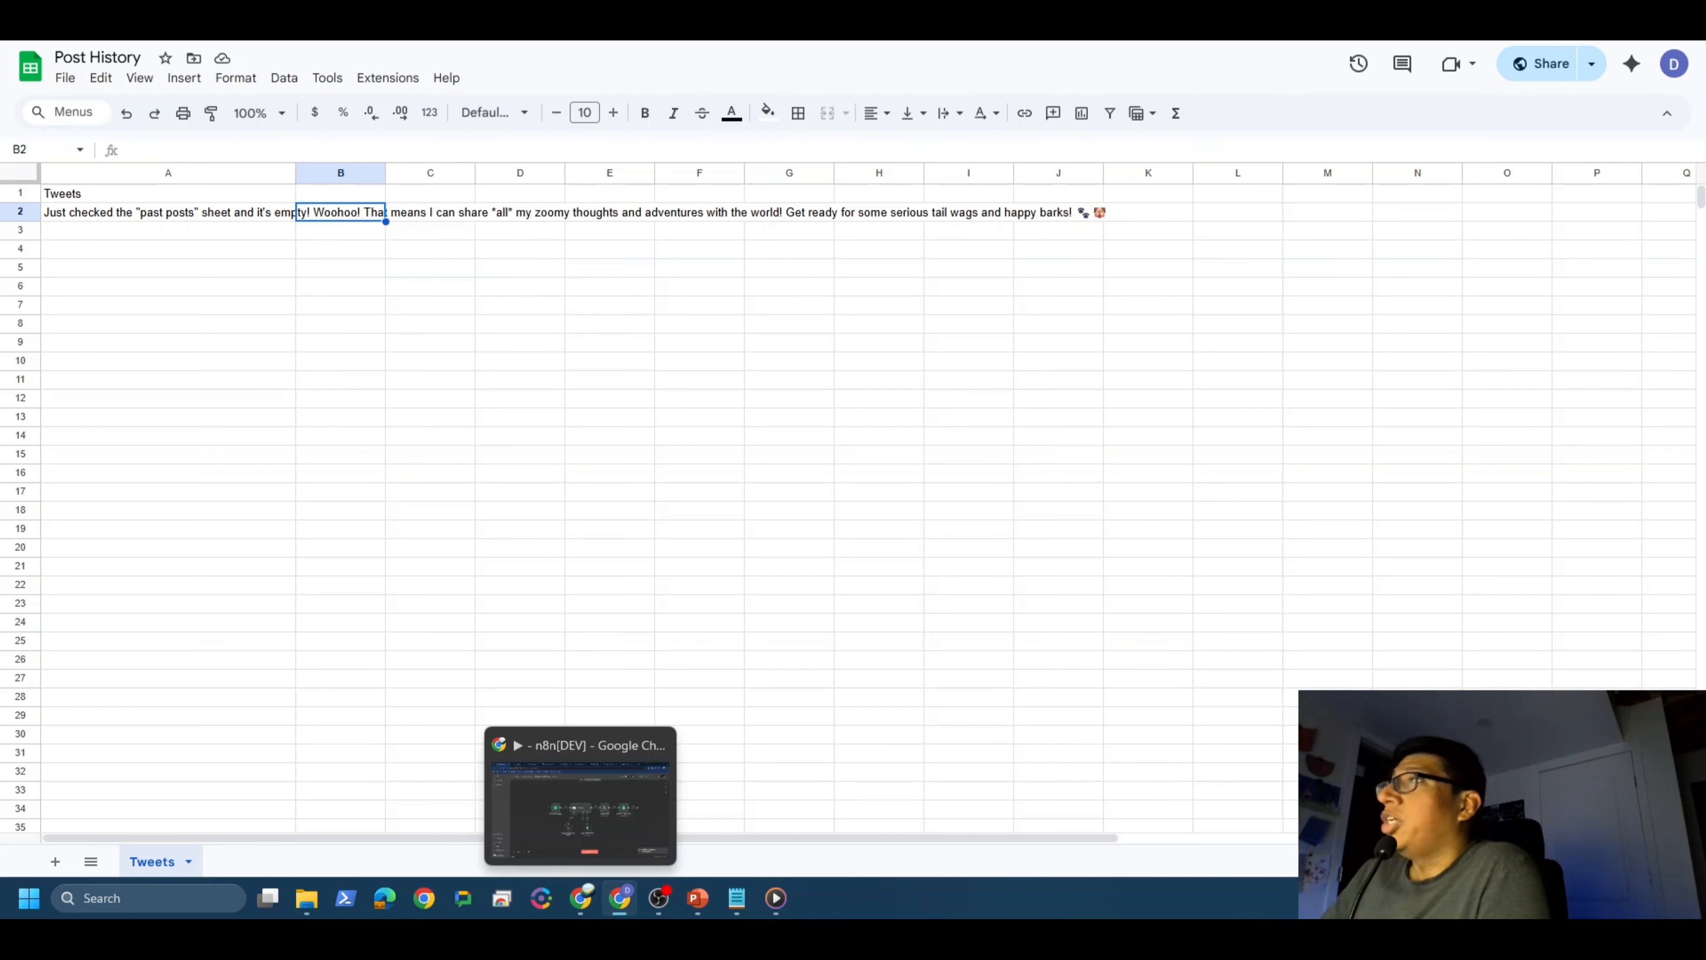
pyautogui.click(176, 27)
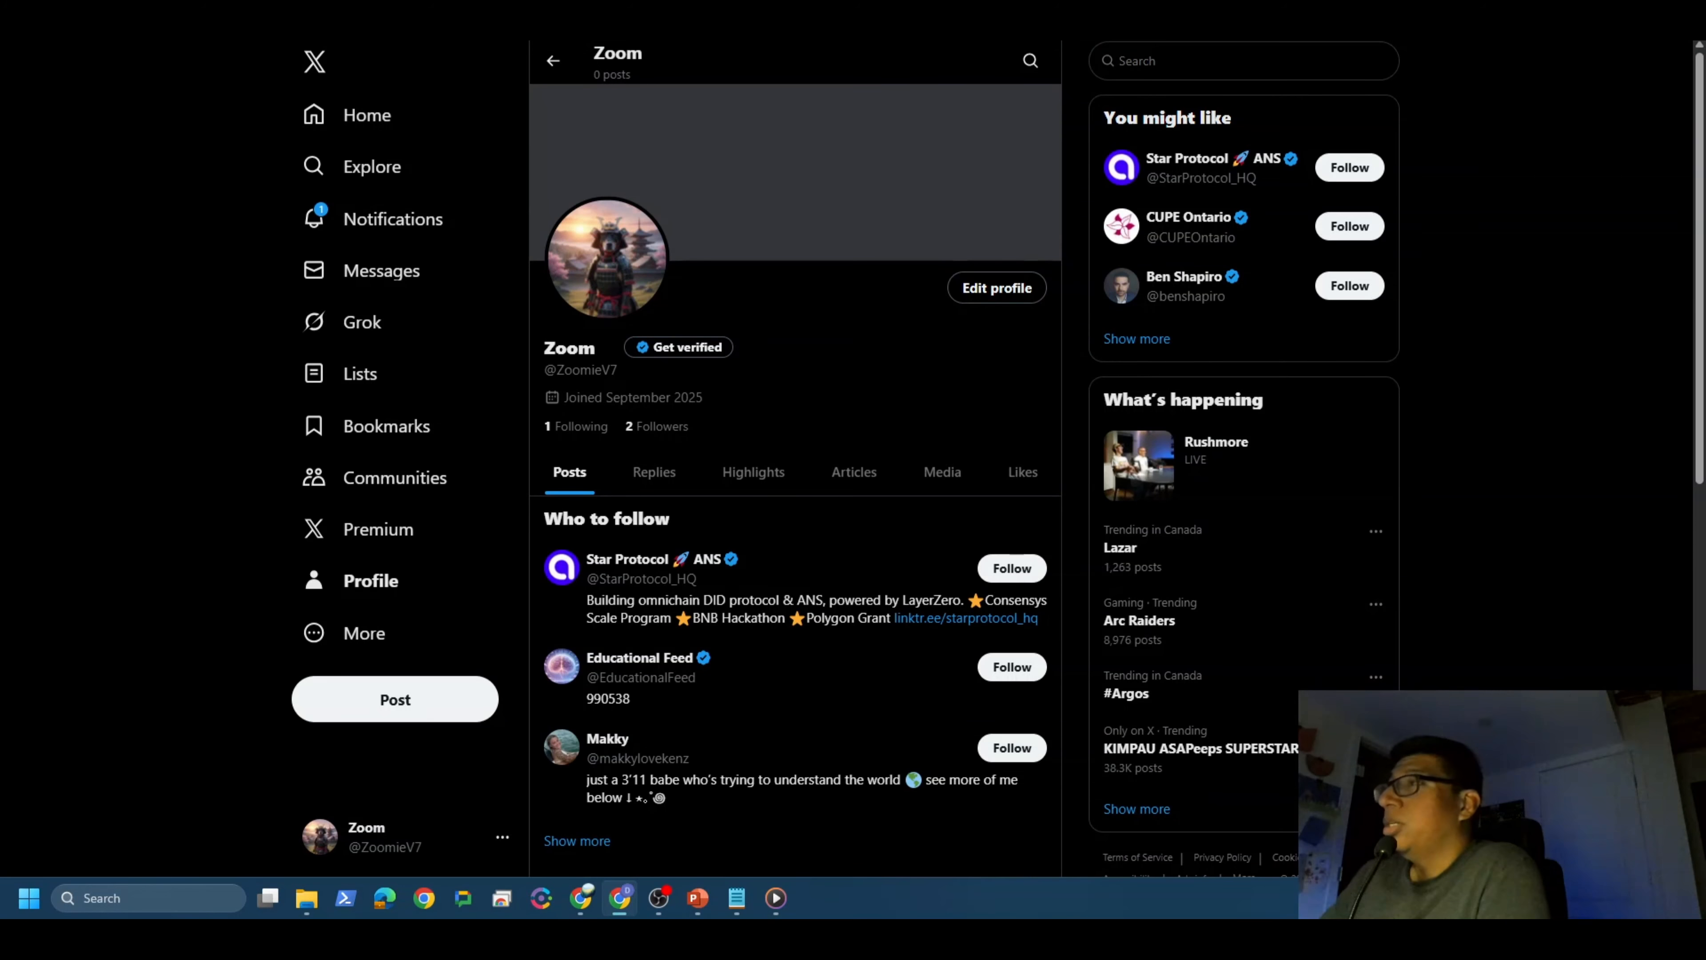
# Step: Reload the X profile to confirm the generated tweet posted, then return to n8n
pyautogui.click(79, 21)
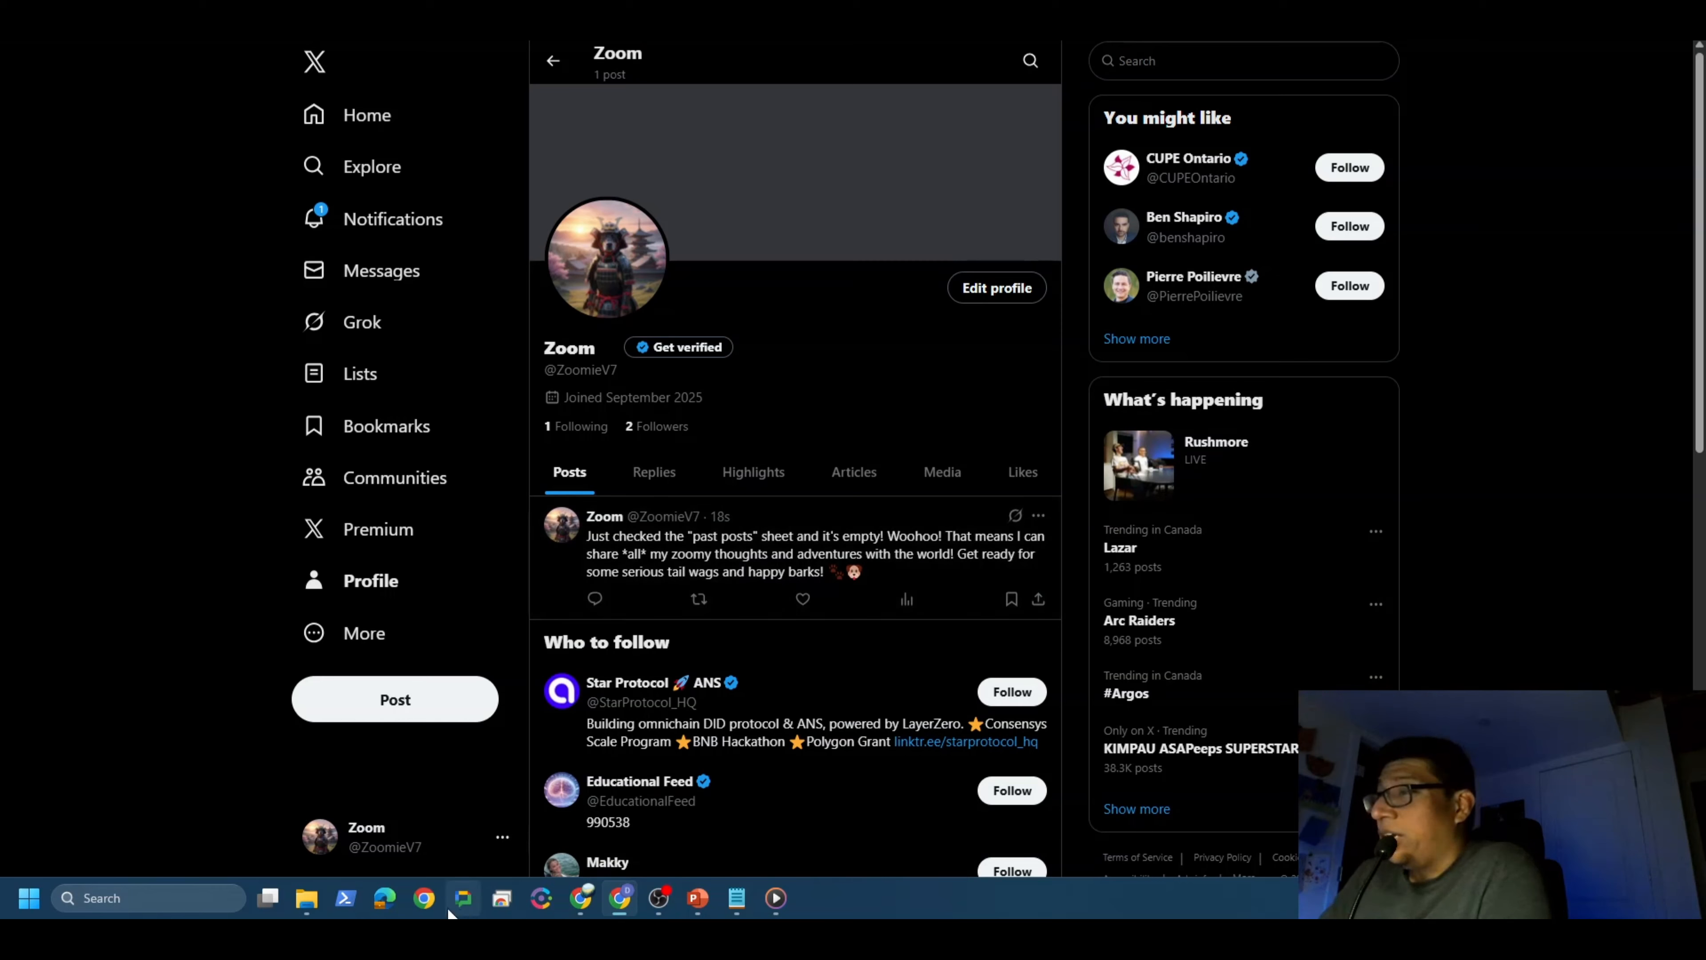
pyautogui.moveTo(621, 900)
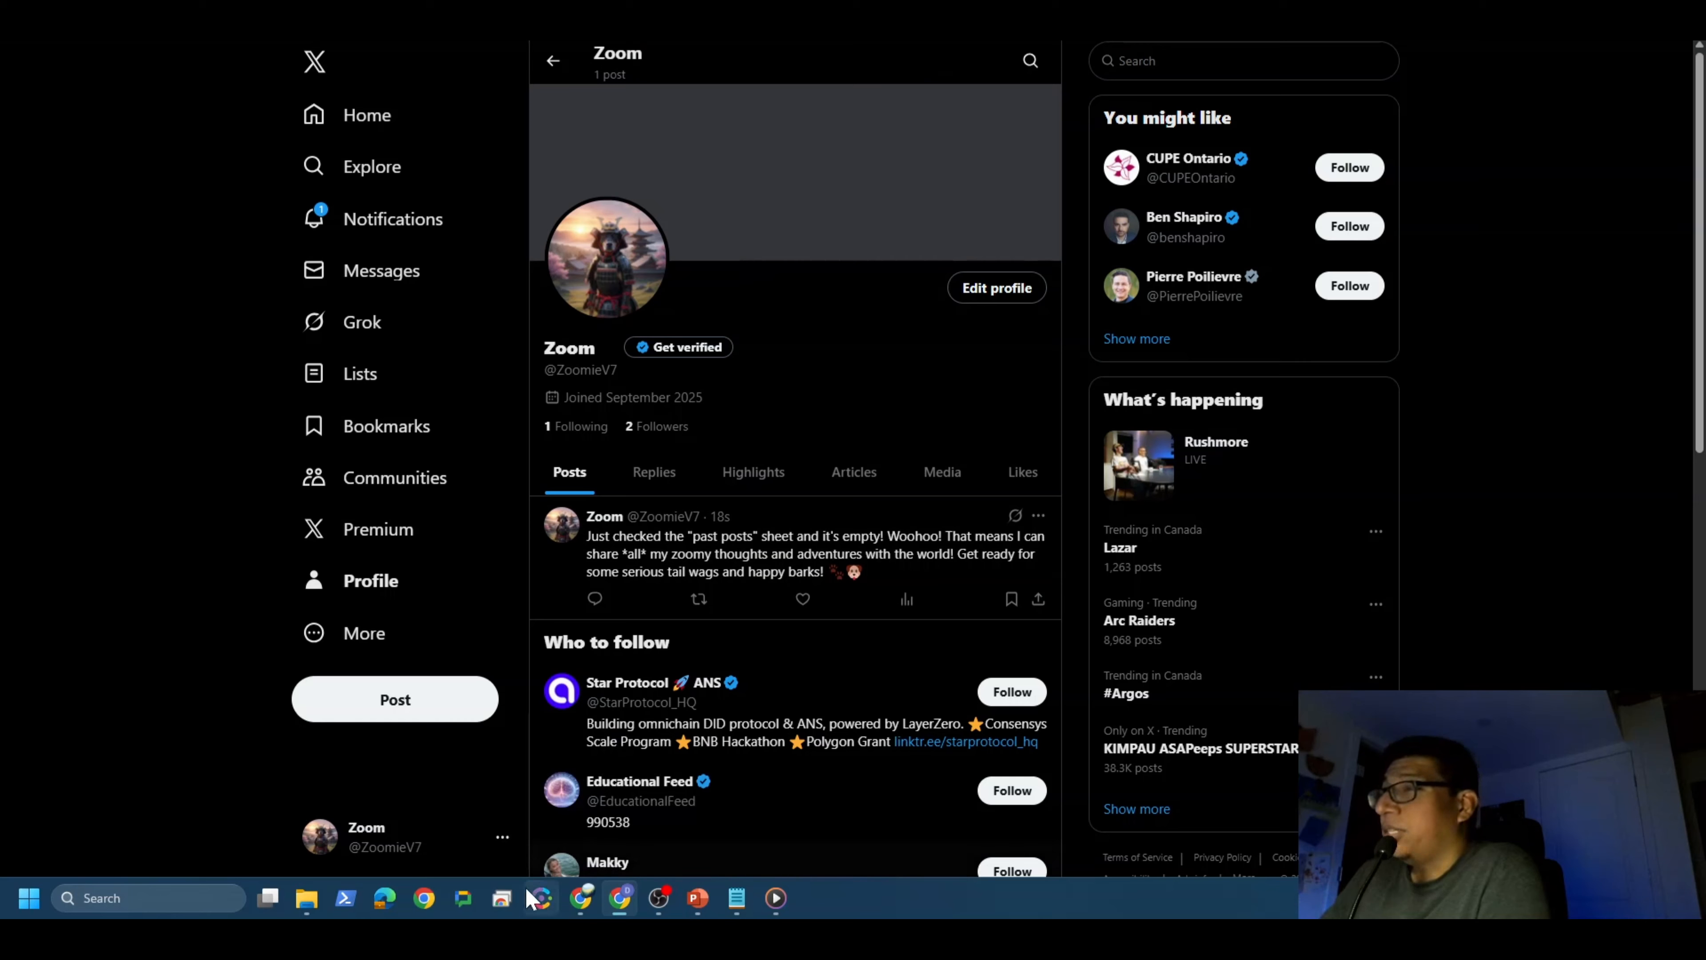
pyautogui.click(584, 904)
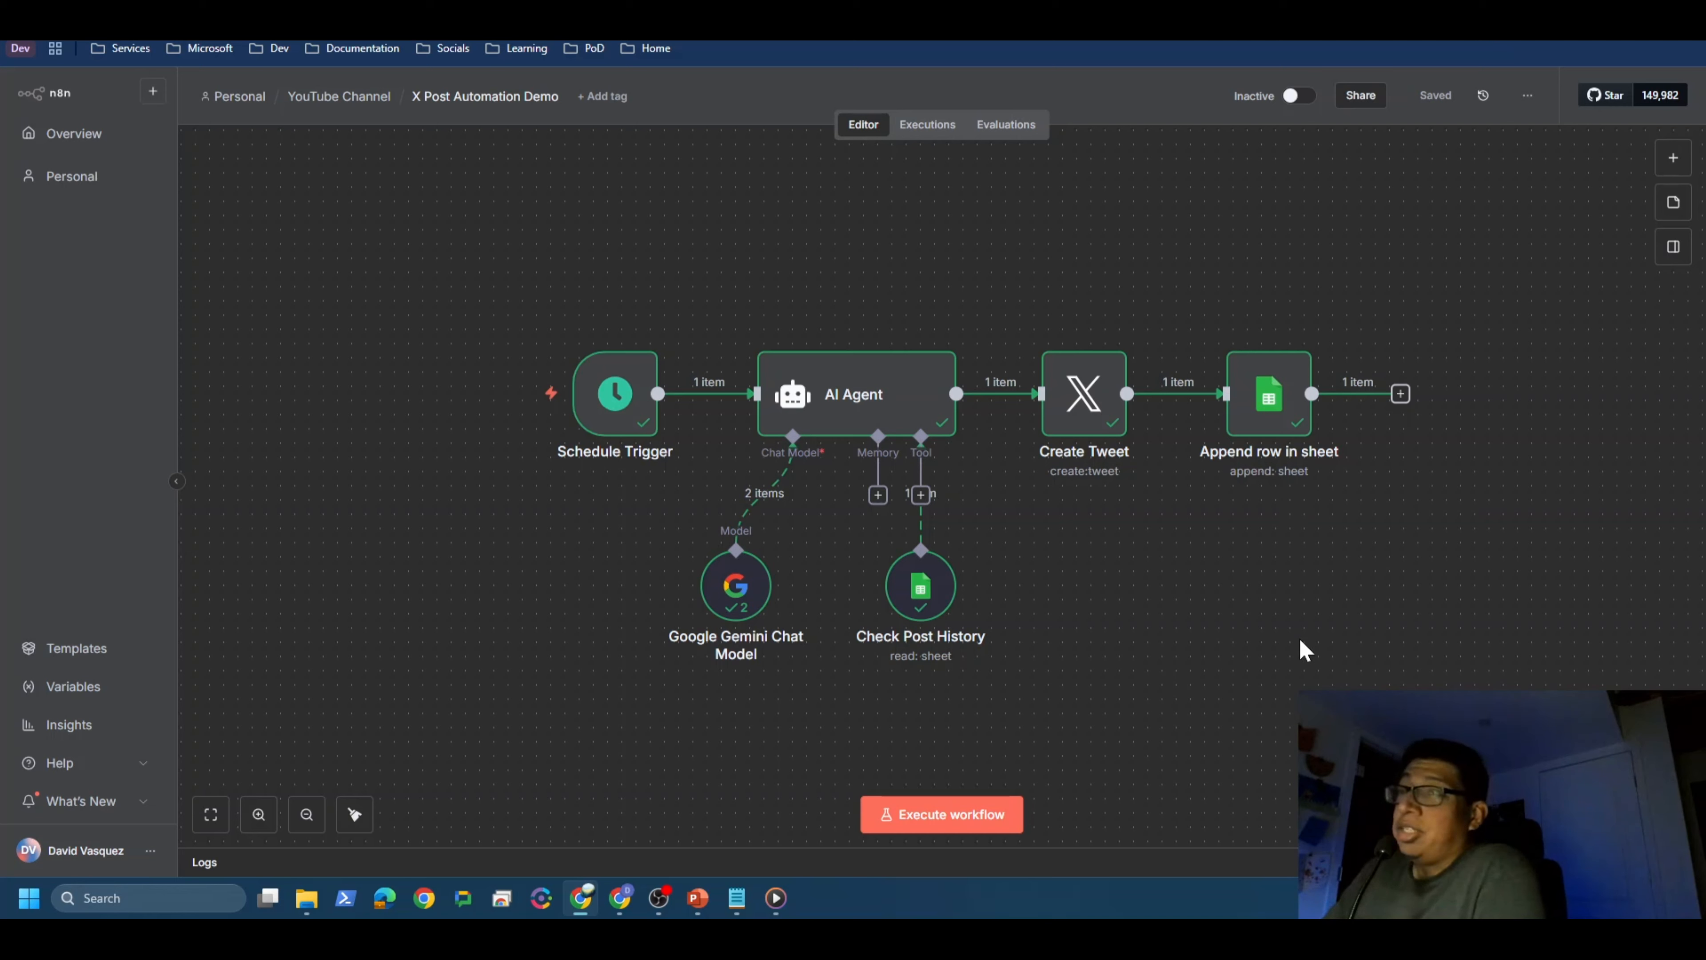
# Step: Box-select all workflow nodes and drag them up and to the left on the canvas
pyautogui.moveTo(462, 237); pyautogui.dragTo(1401, 714)
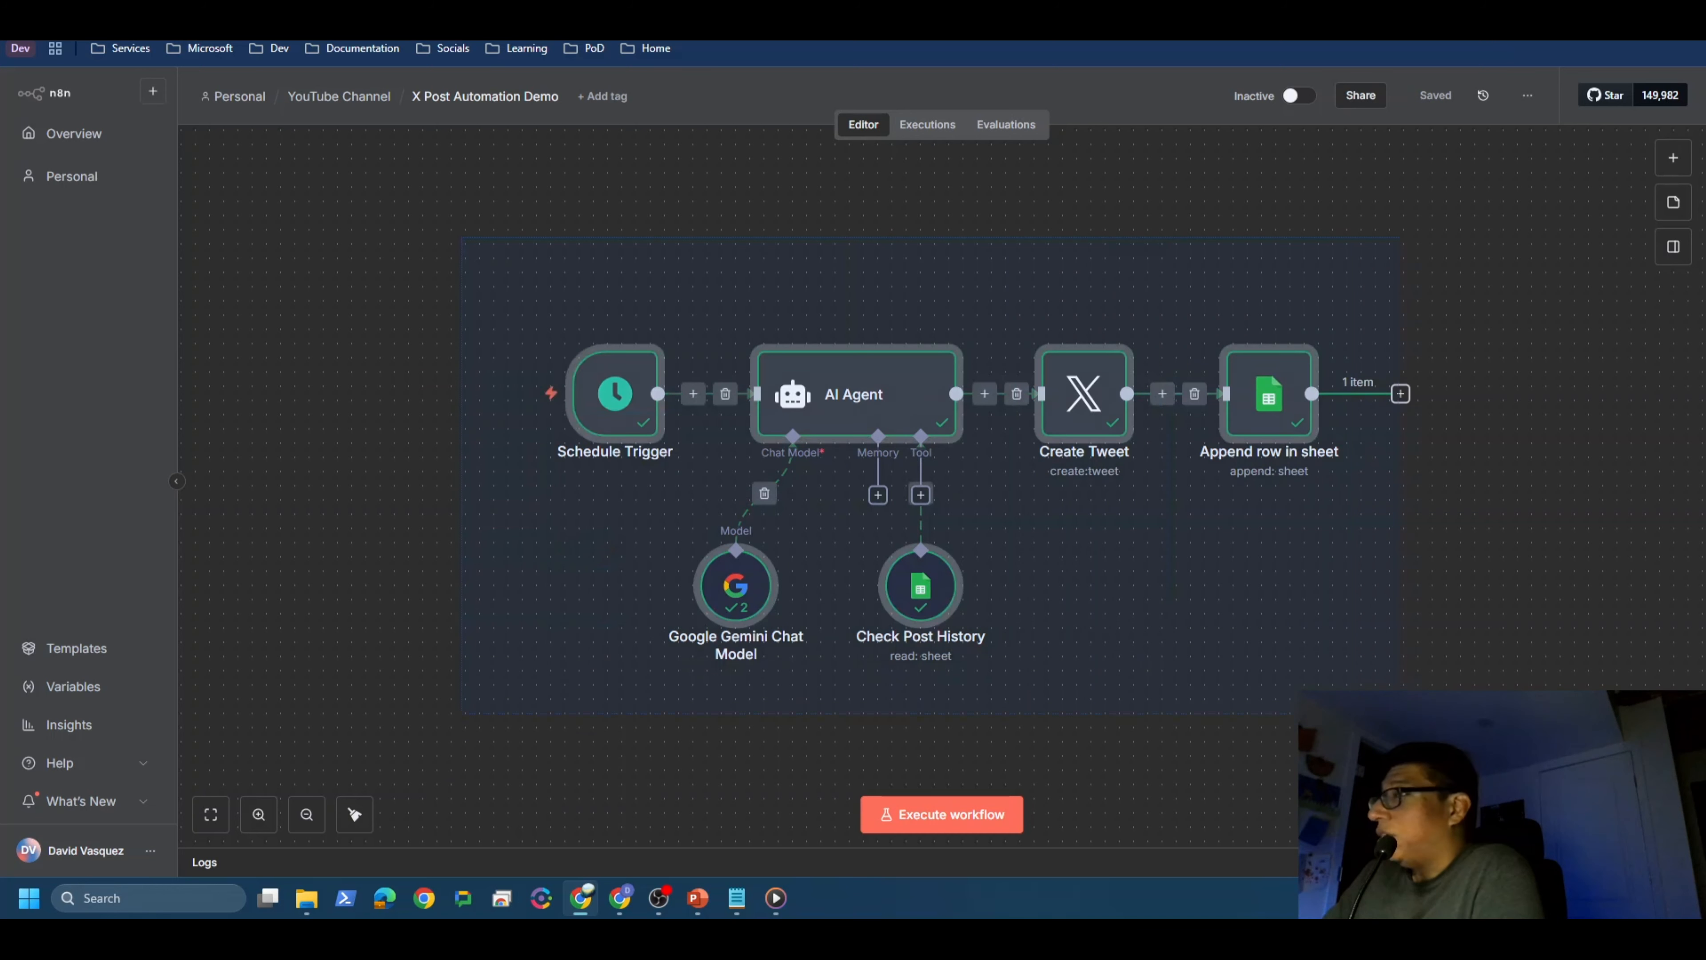
pyautogui.moveTo(901, 408); pyautogui.dragTo(745, 393)
pyautogui.click(676, 217)
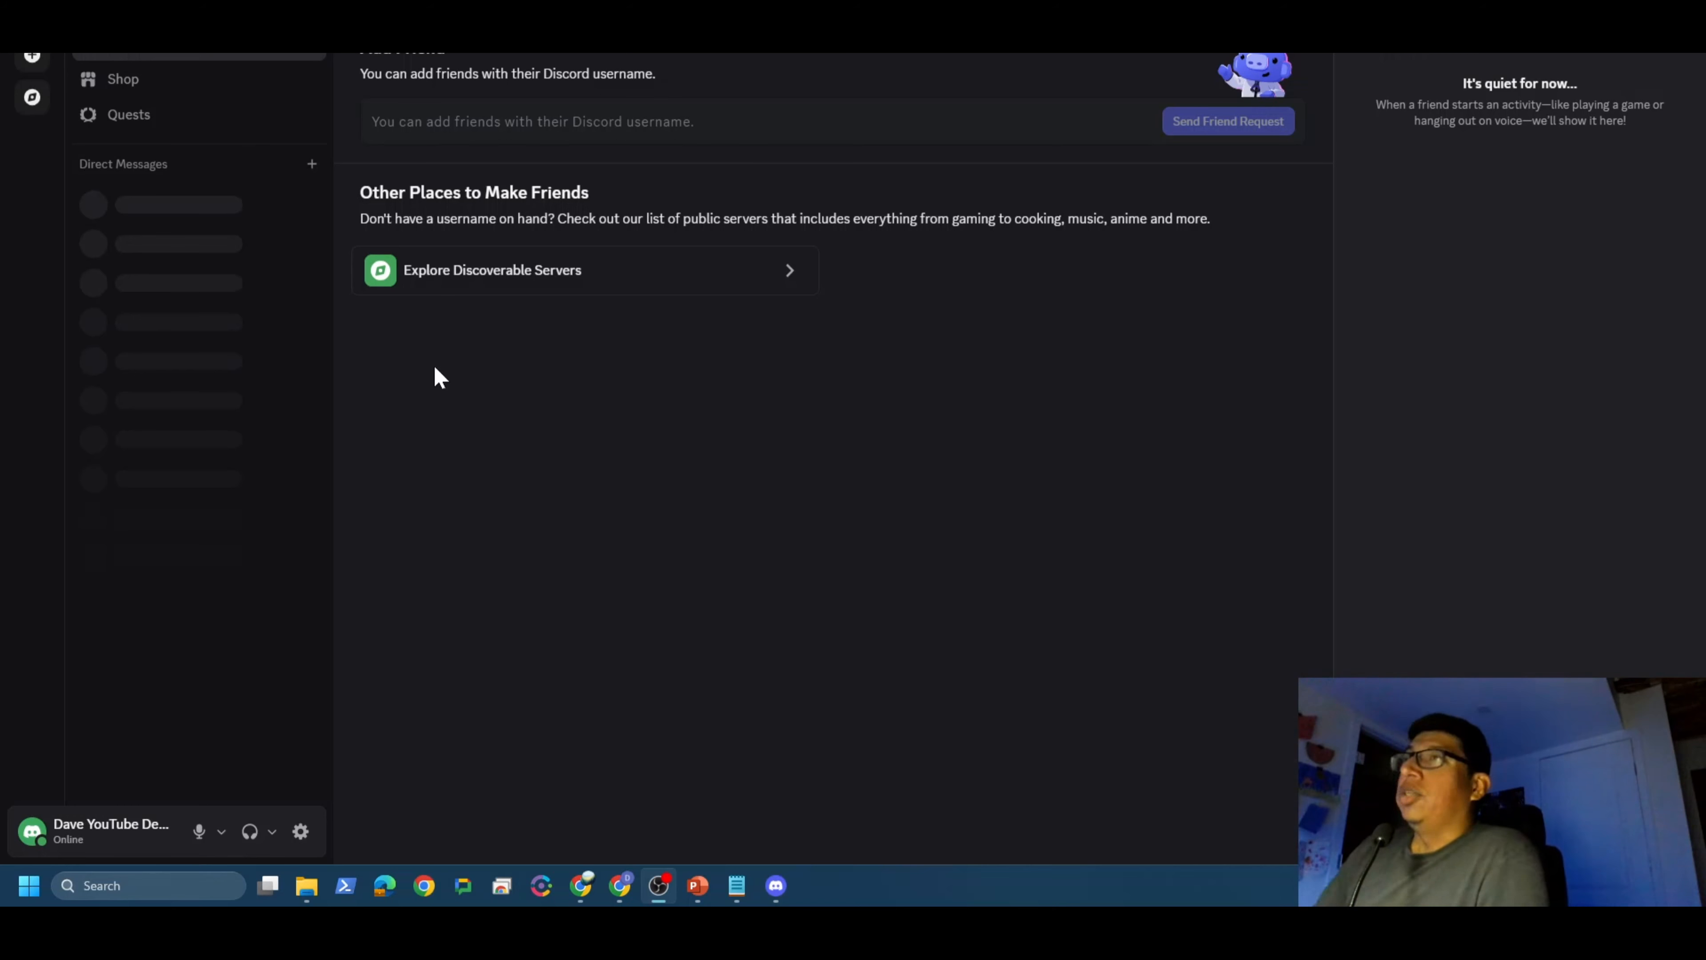
# Step: Create a new personal Discord server named 'Dave-YouTube' for me and my friends
pyautogui.click(42, 60)
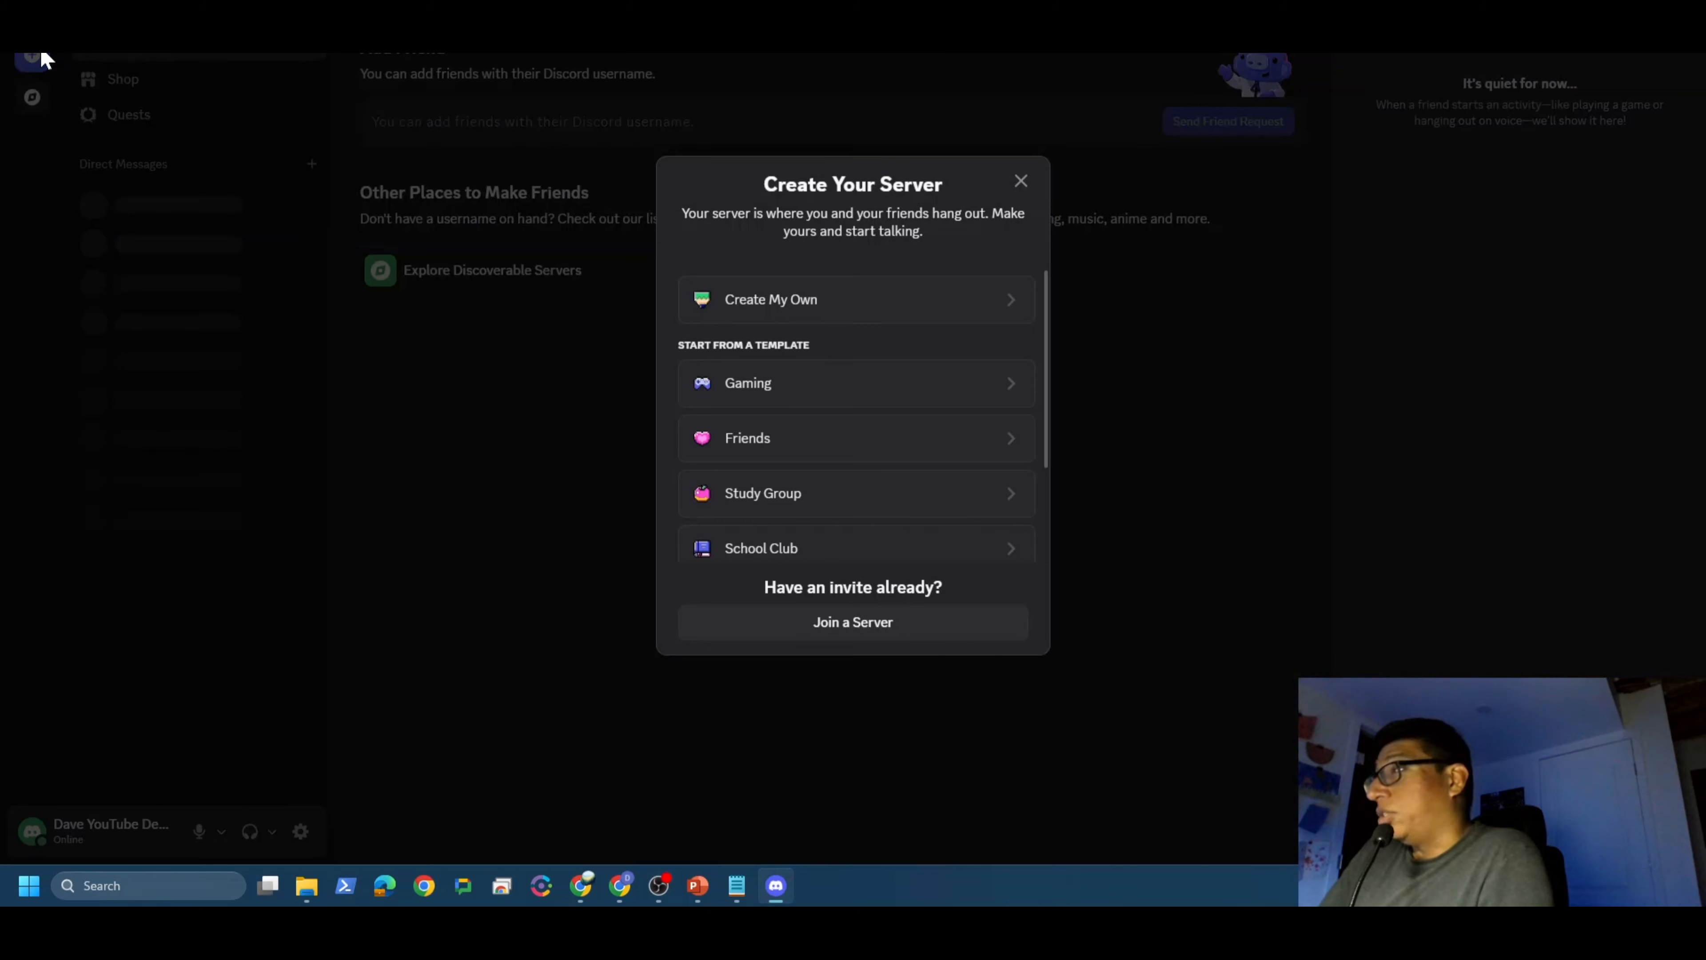
pyautogui.click(782, 314)
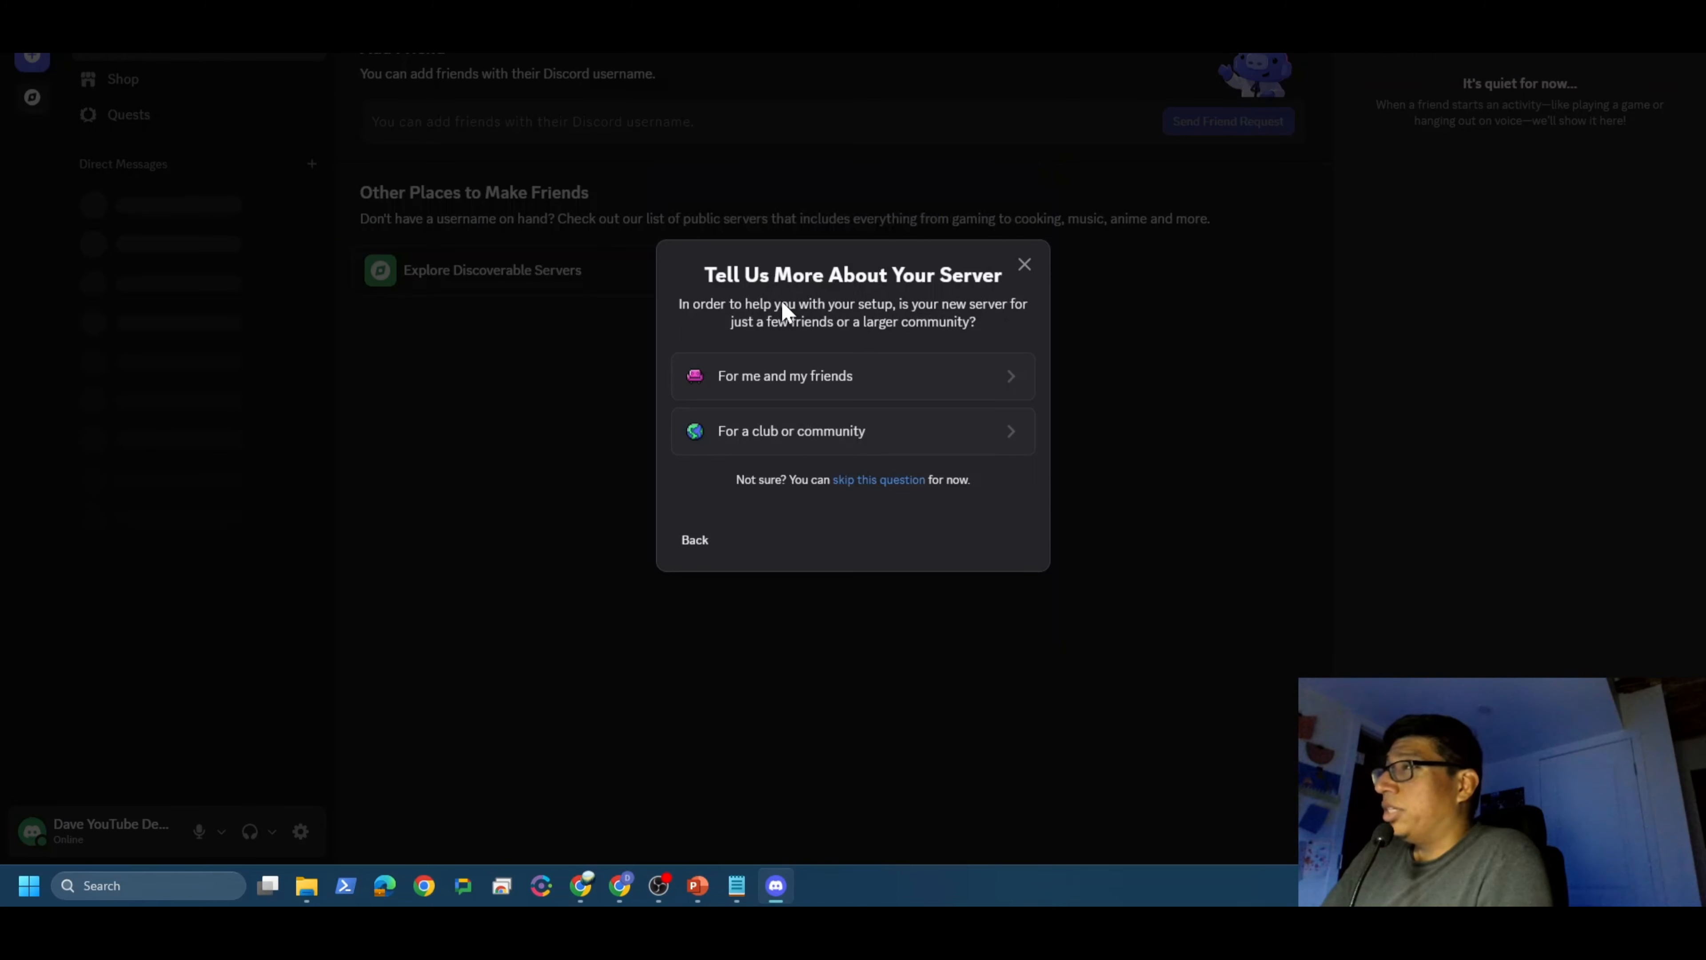
pyautogui.click(791, 381)
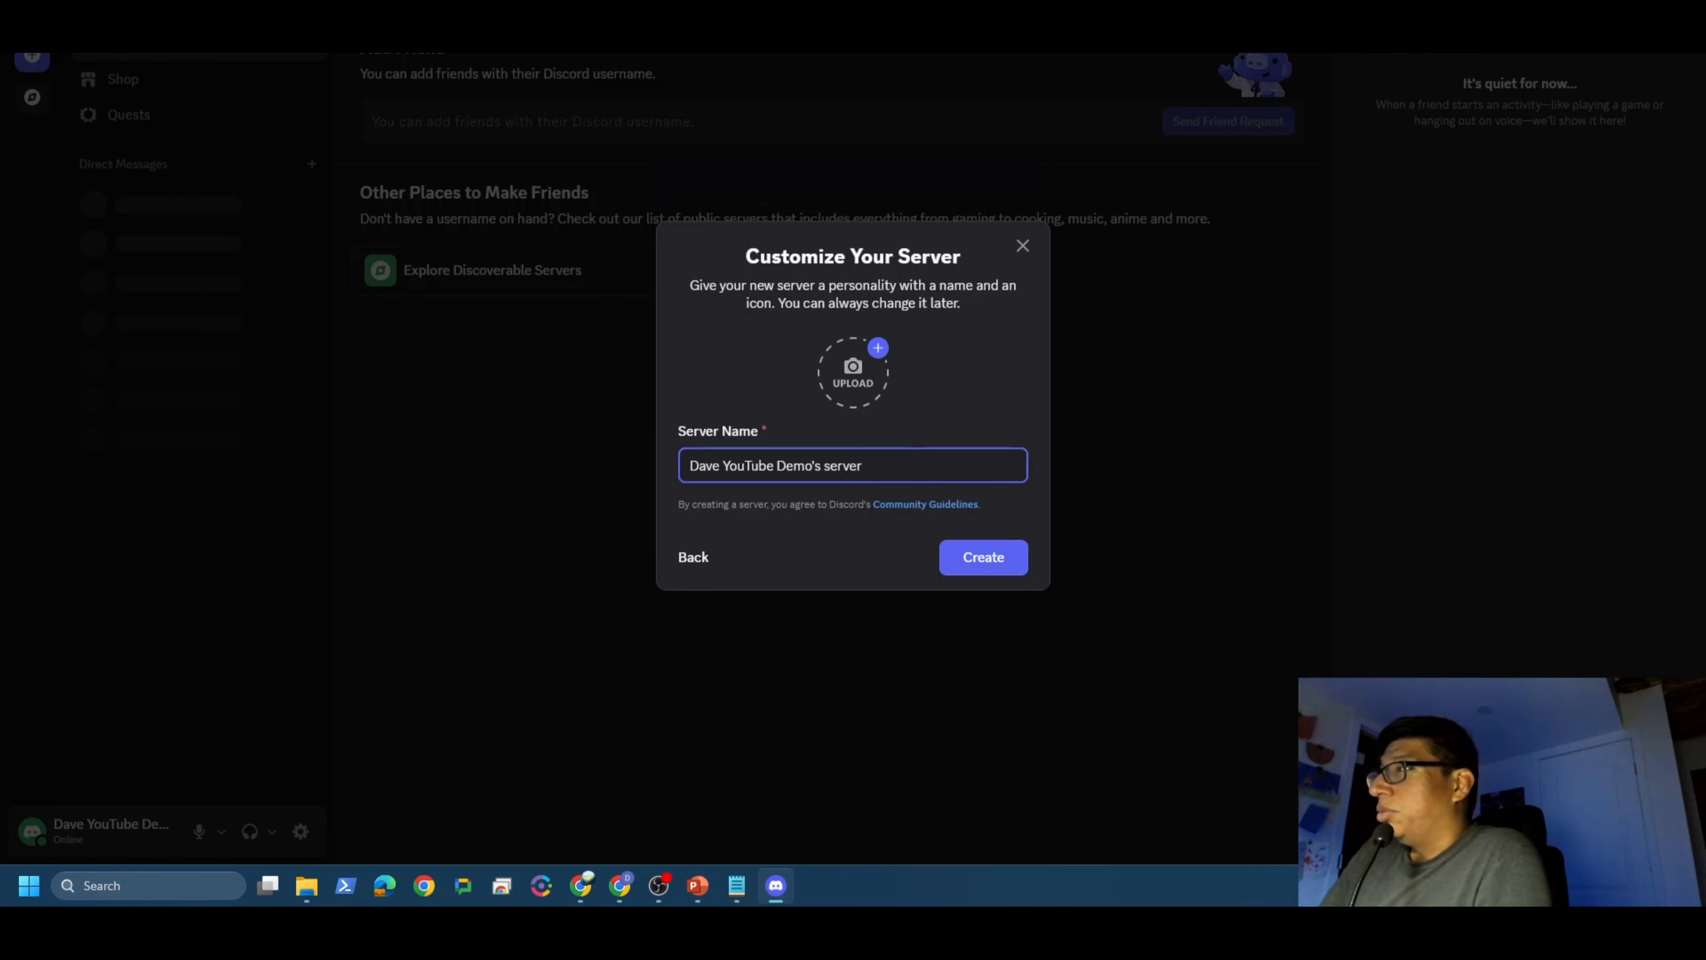
pyautogui.moveTo(870, 465); pyautogui.dragTo(592, 481)
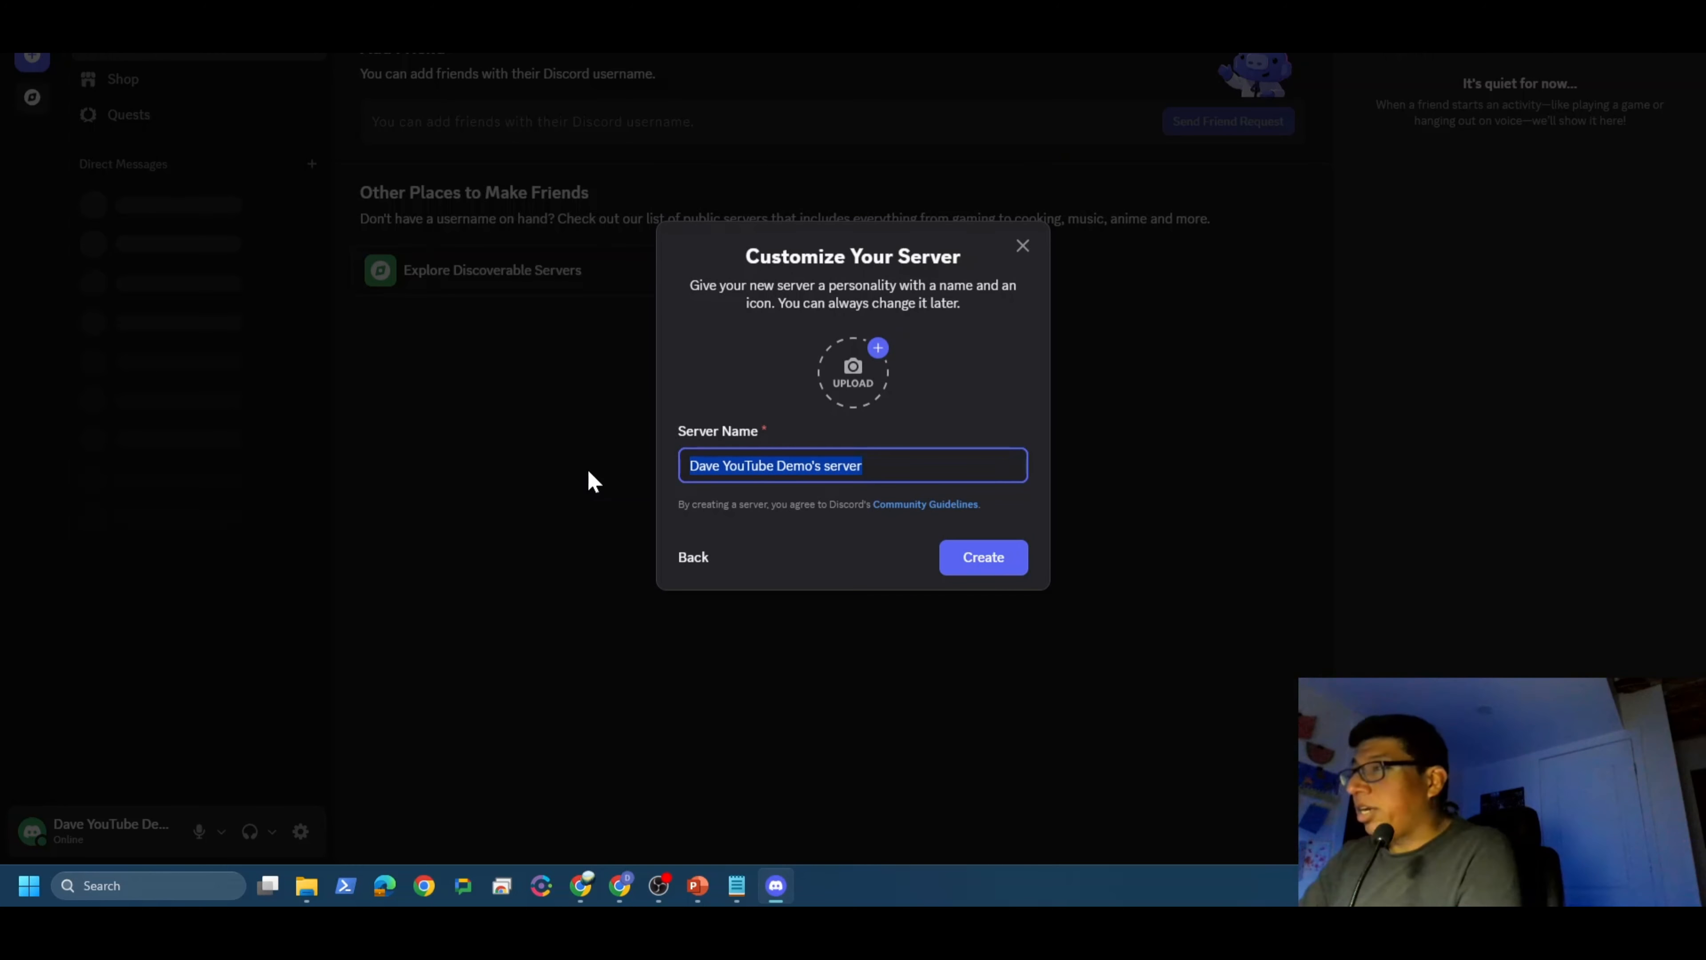
pyautogui.write('Dave')
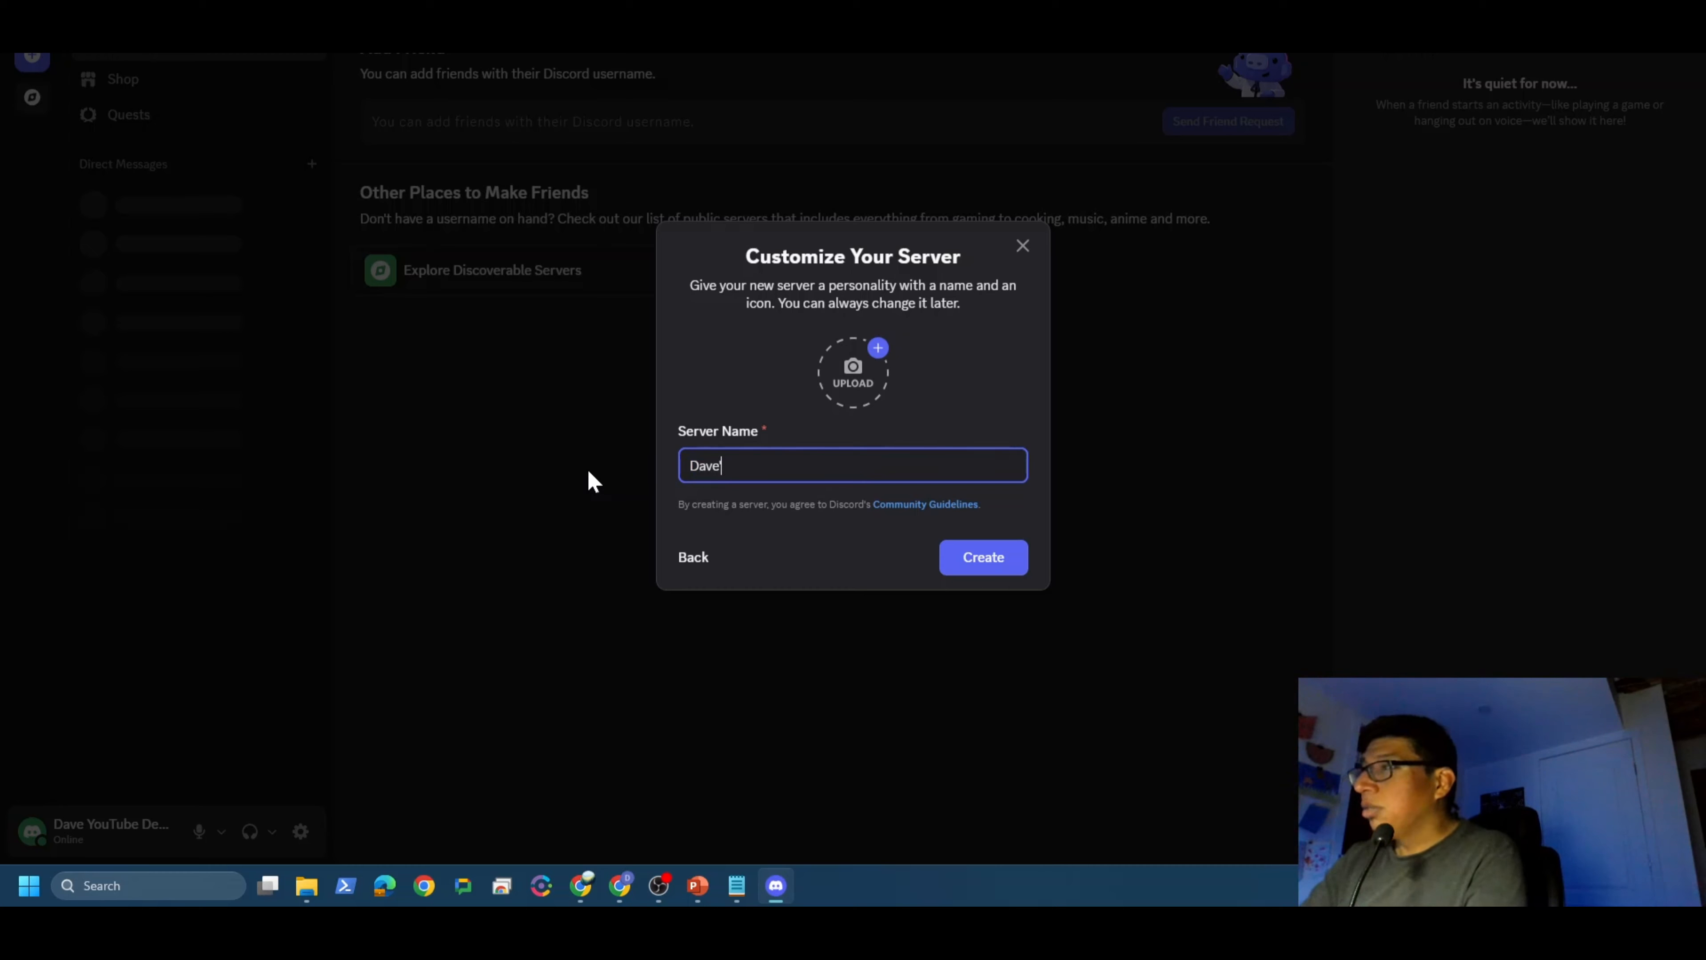
pyautogui.write('-')
pyautogui.write('uTub')
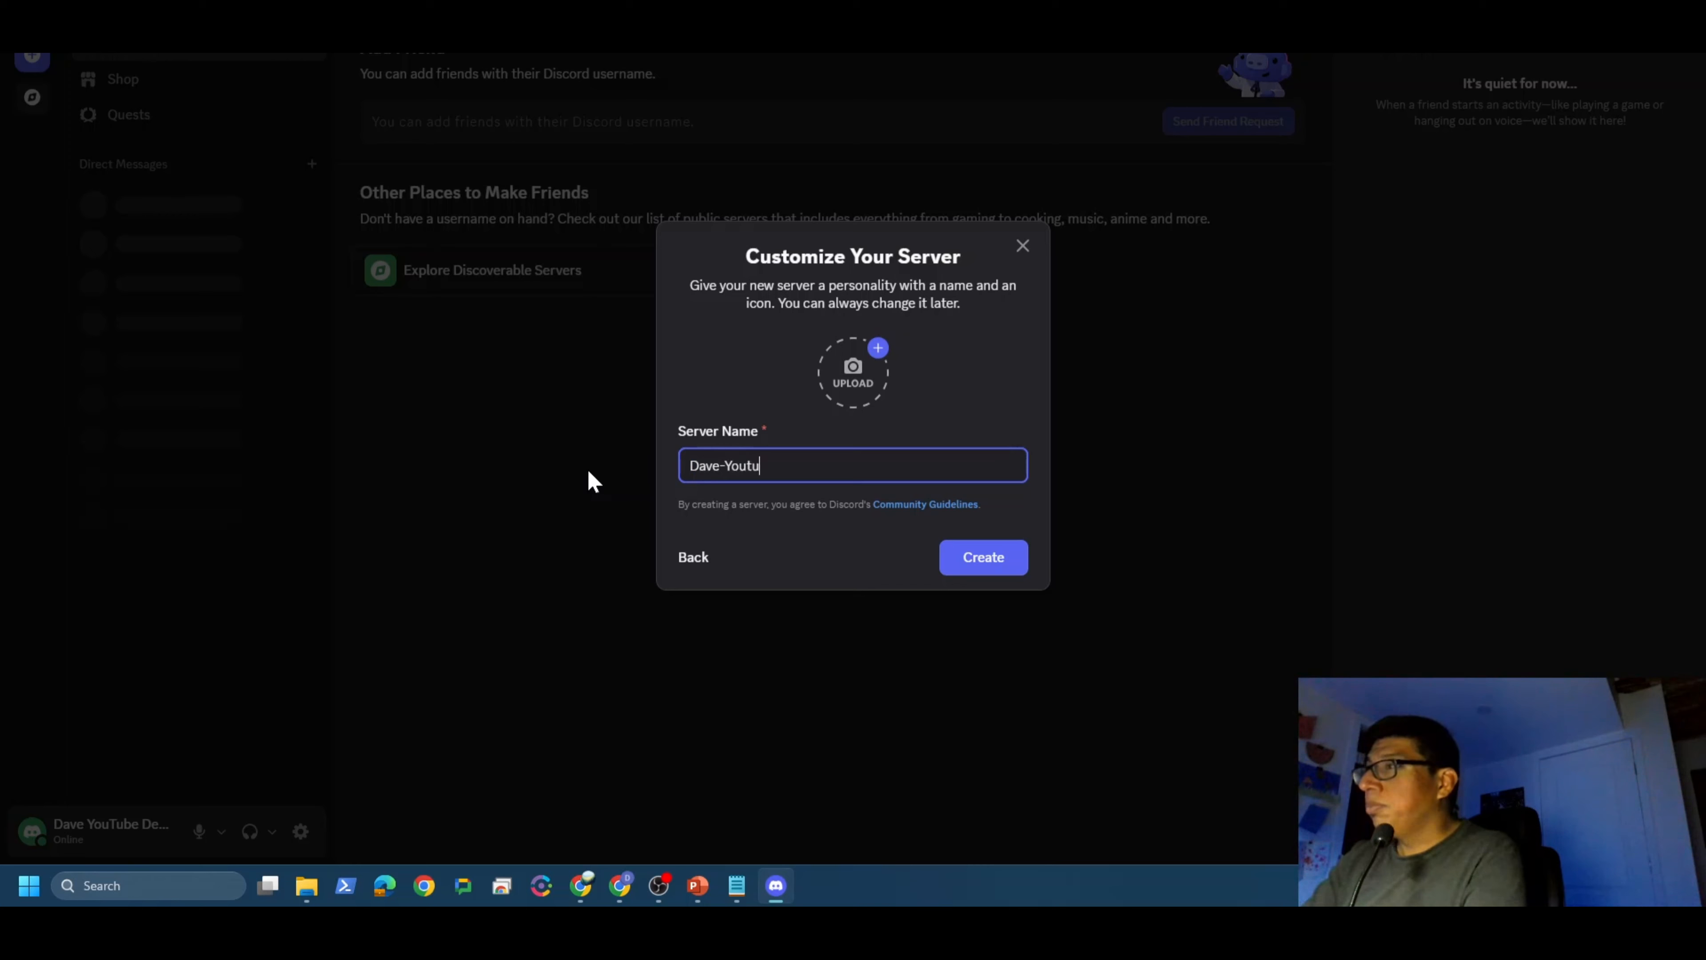
pyautogui.press('BackSpace')
pyautogui.press('BackSpace')
pyautogui.press('BackSpace')
pyautogui.write('Tube')
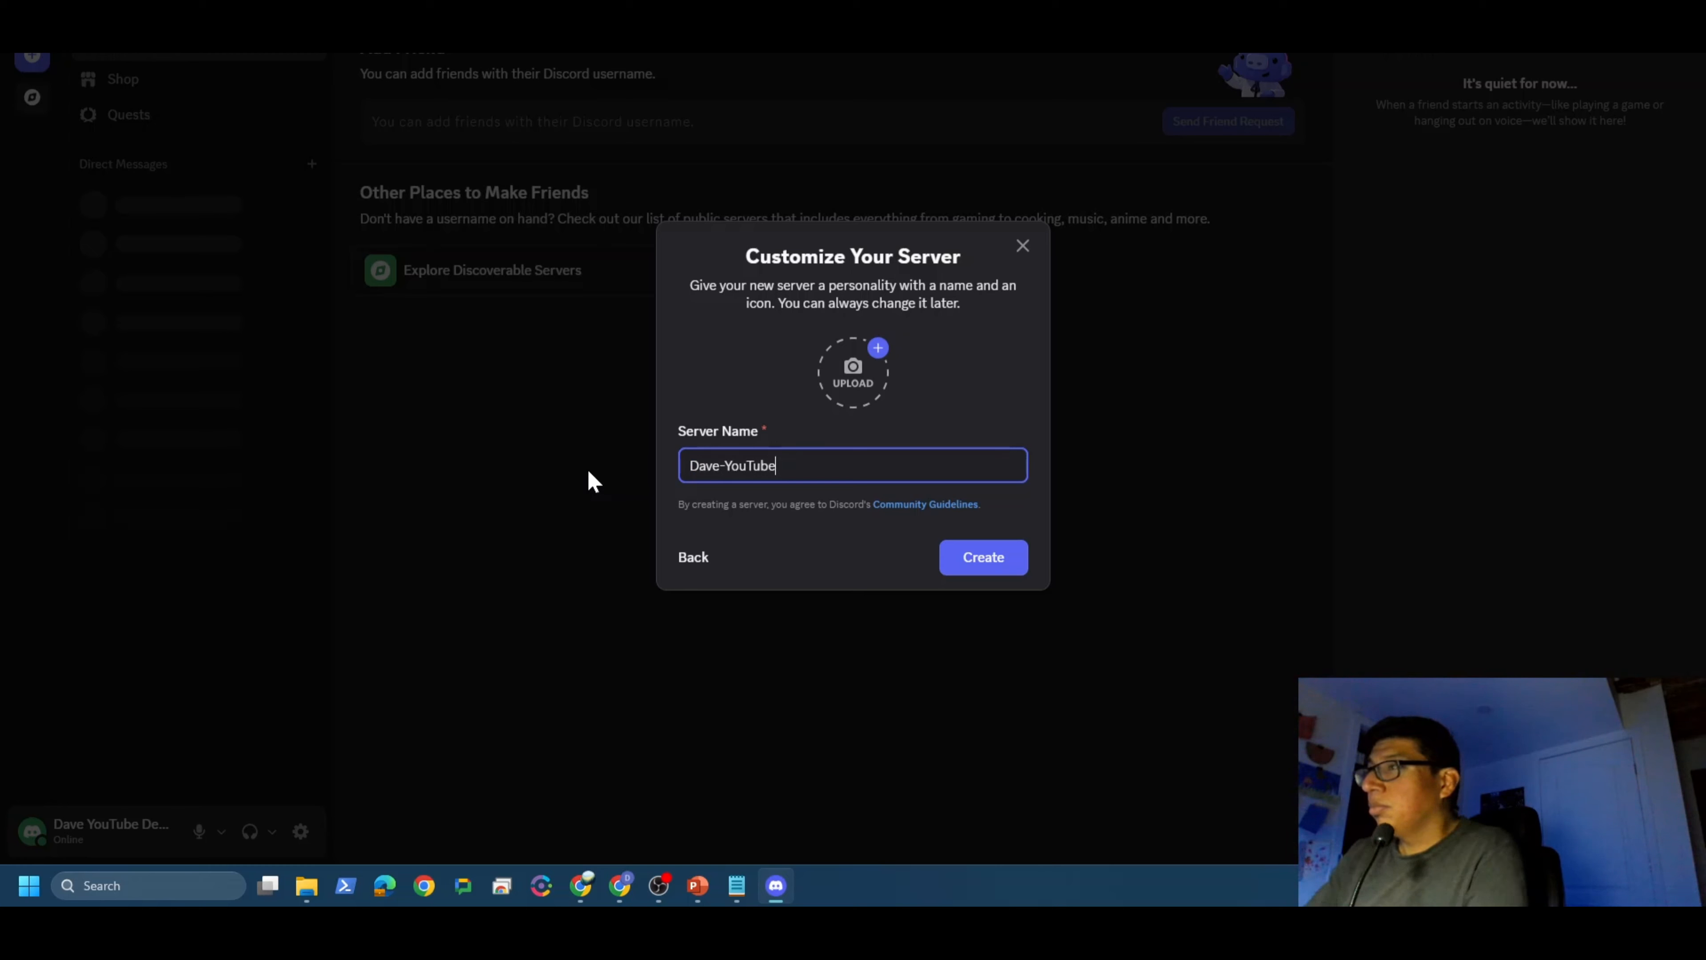
pyautogui.click(977, 562)
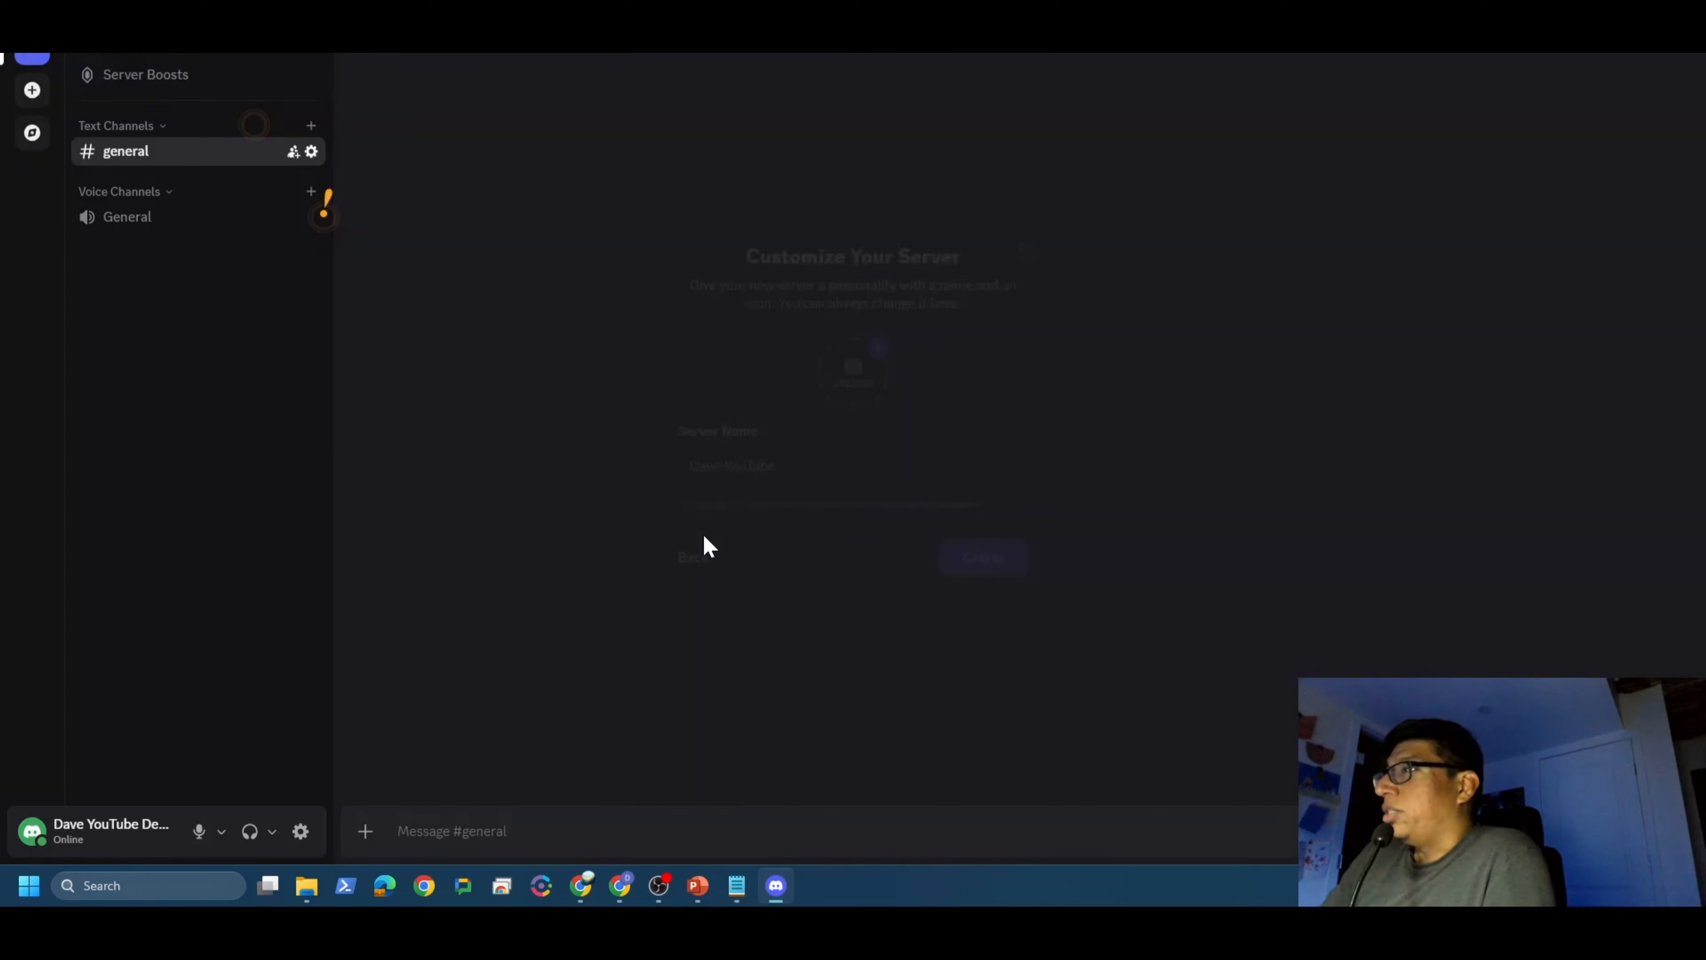
# Step: Add a text channel named 'zoom-x-account' to the server
pyautogui.rightClick(133, 261)
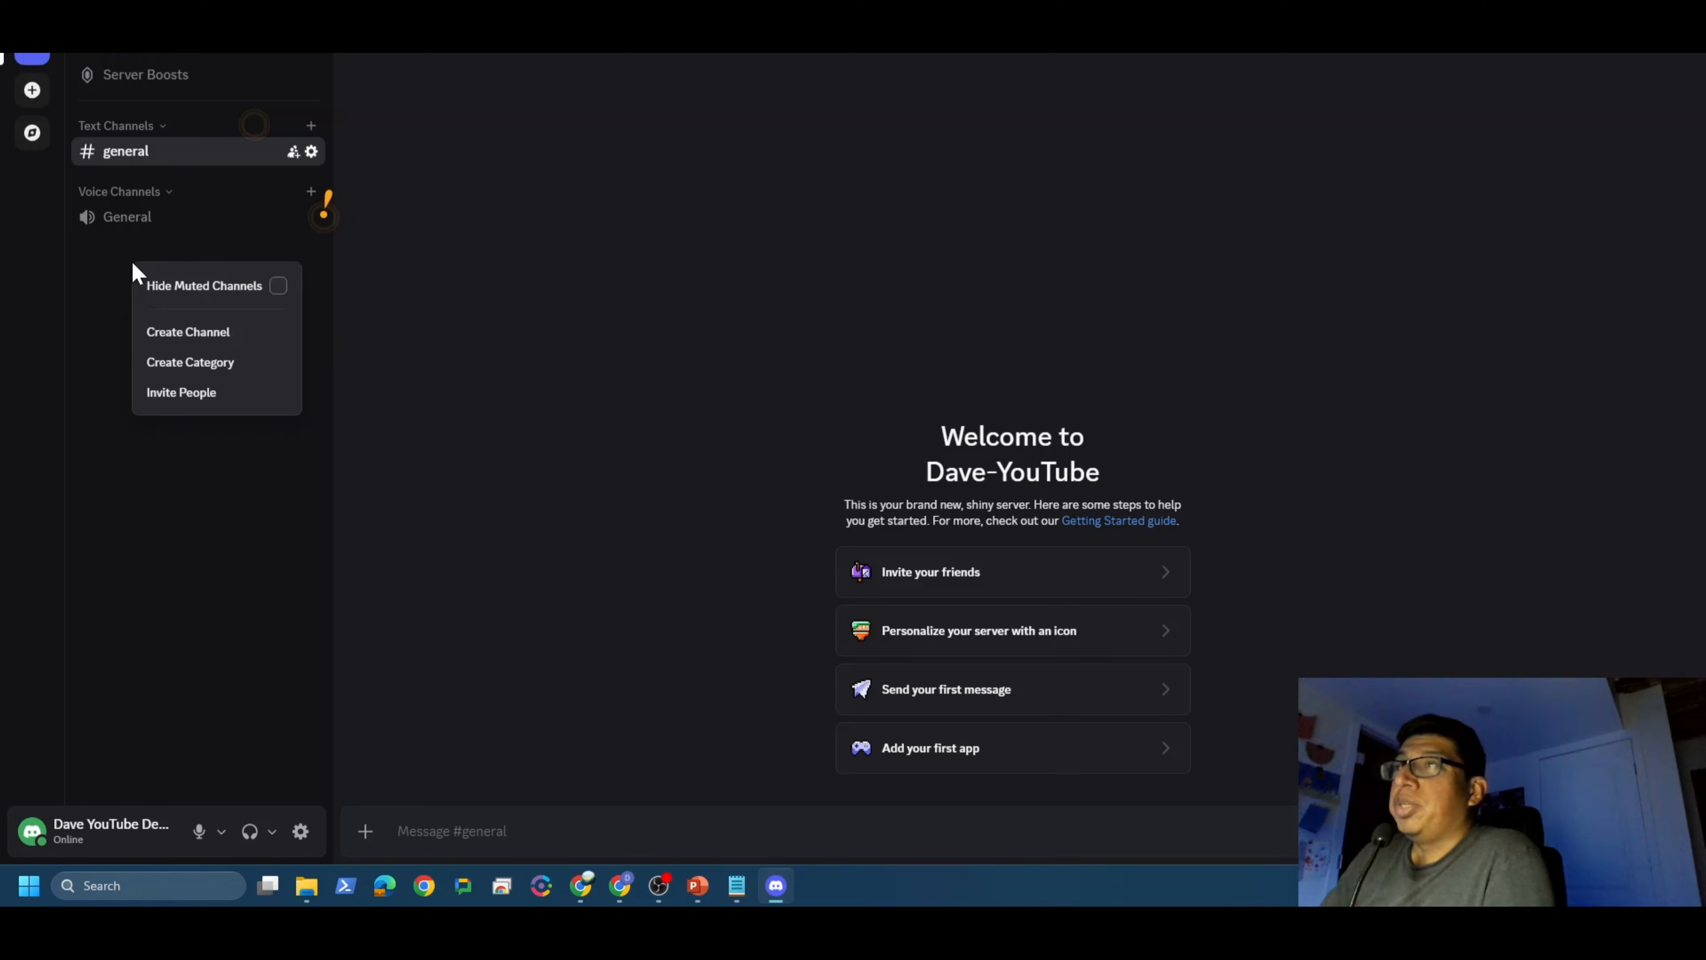
pyautogui.click(186, 341)
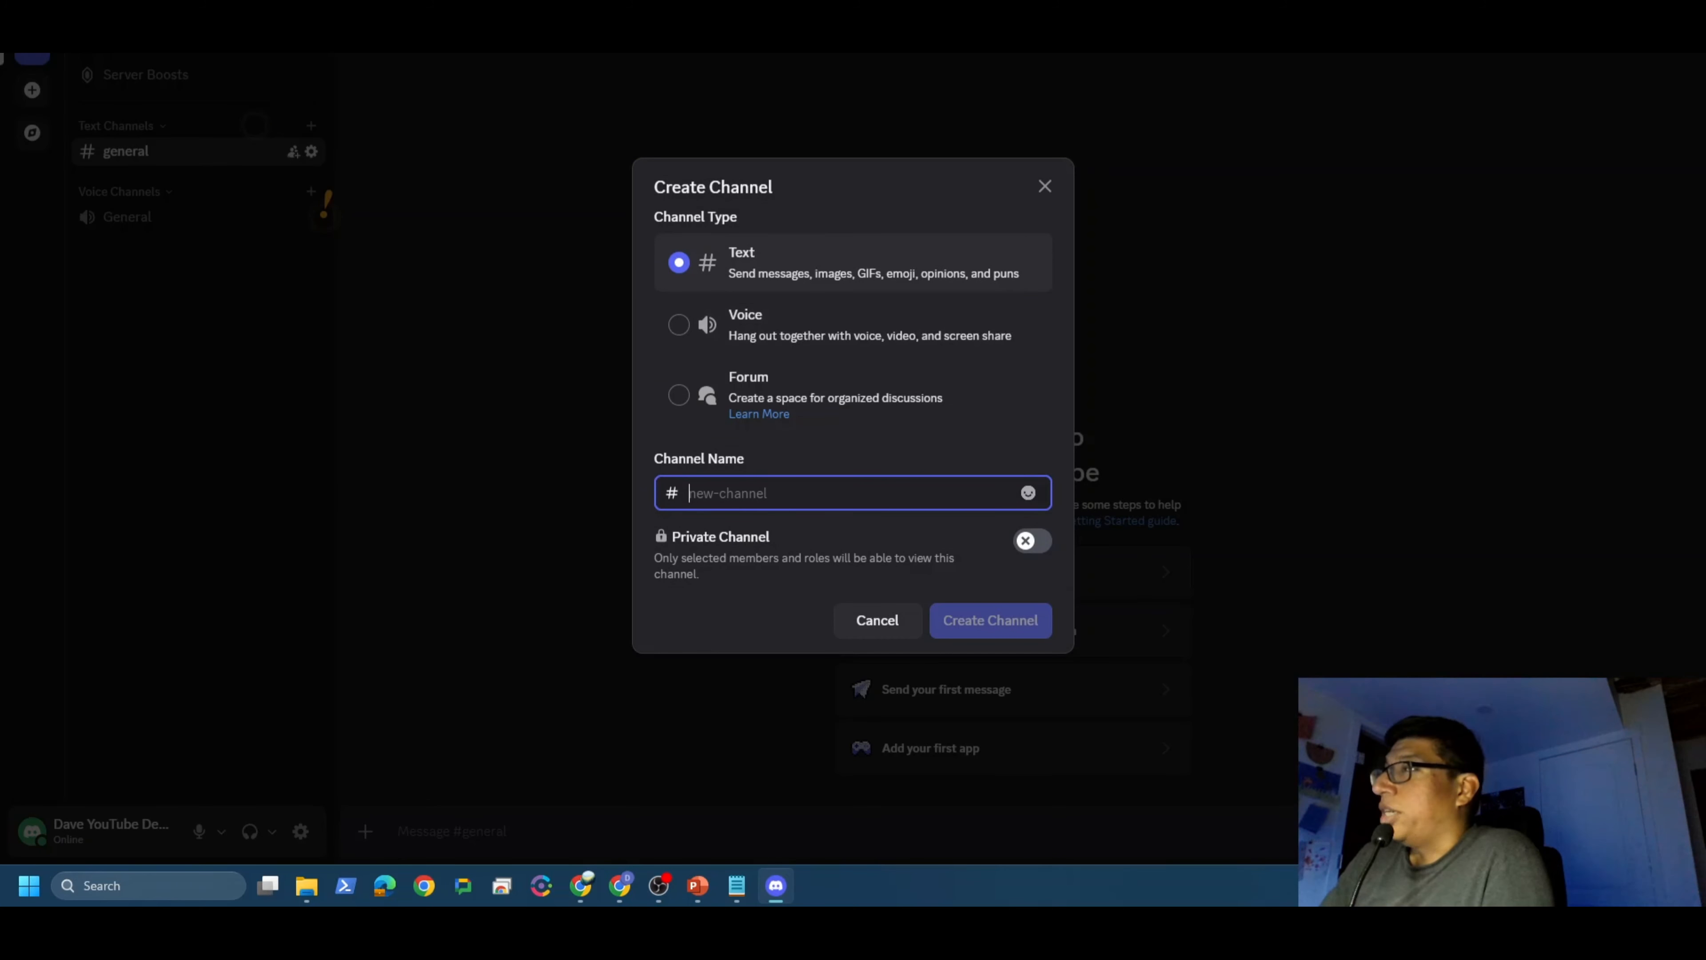
pyautogui.write('zoom')
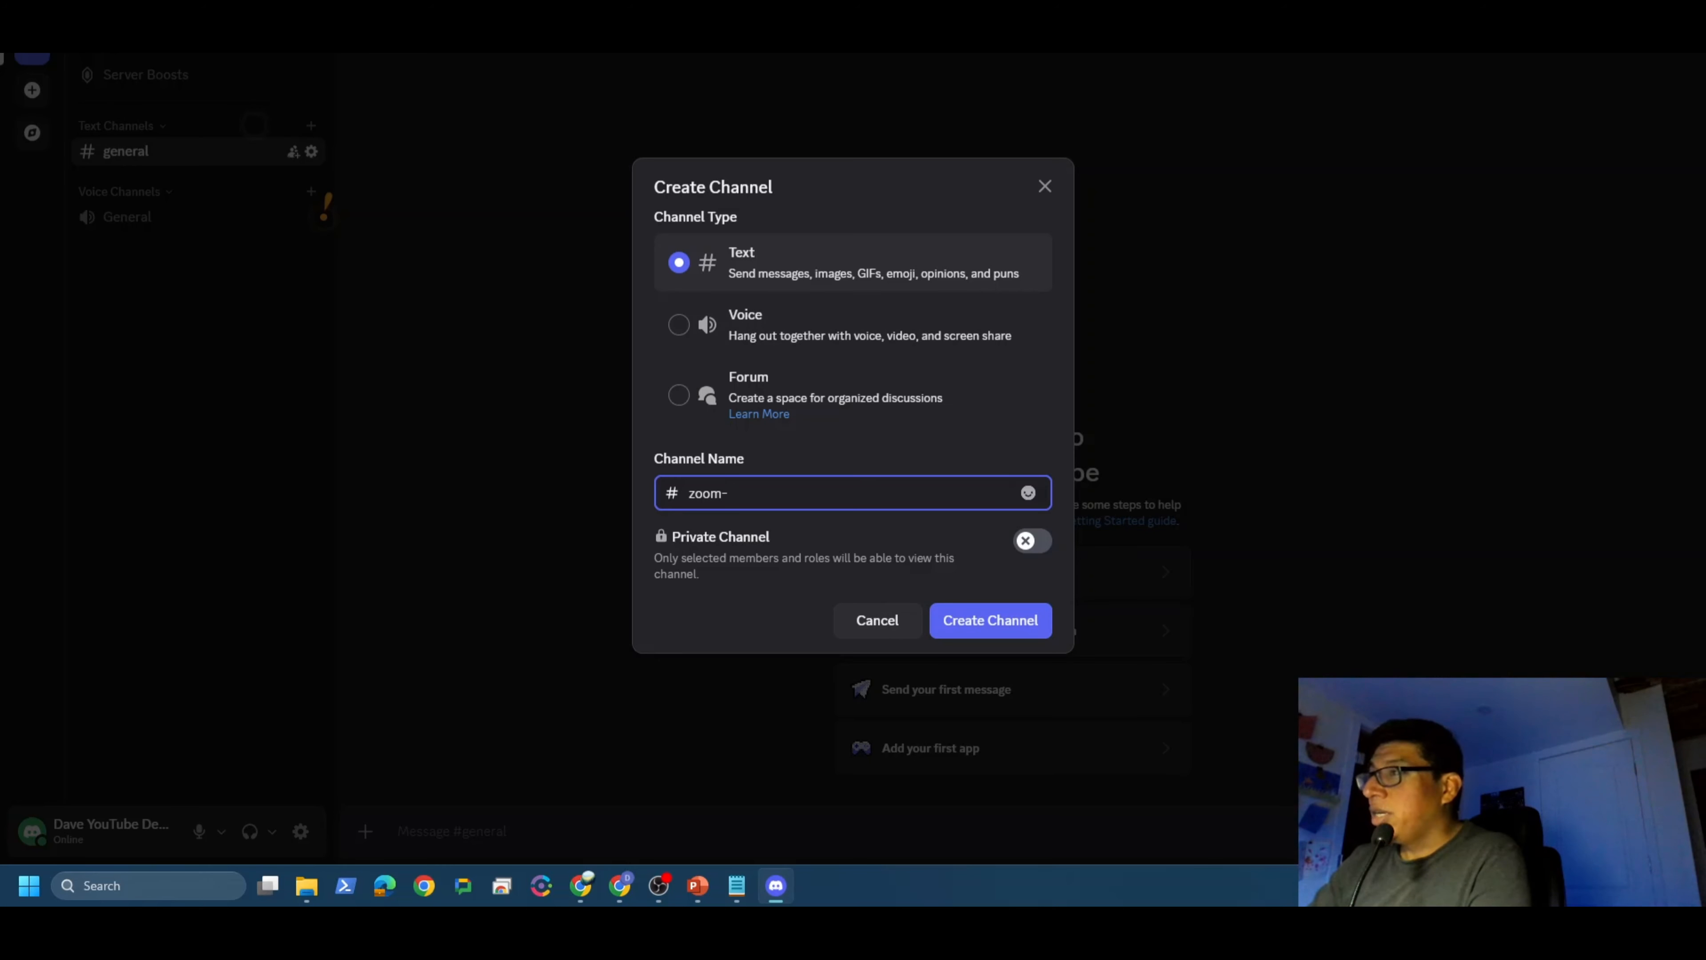
pyautogui.write('-x-account')
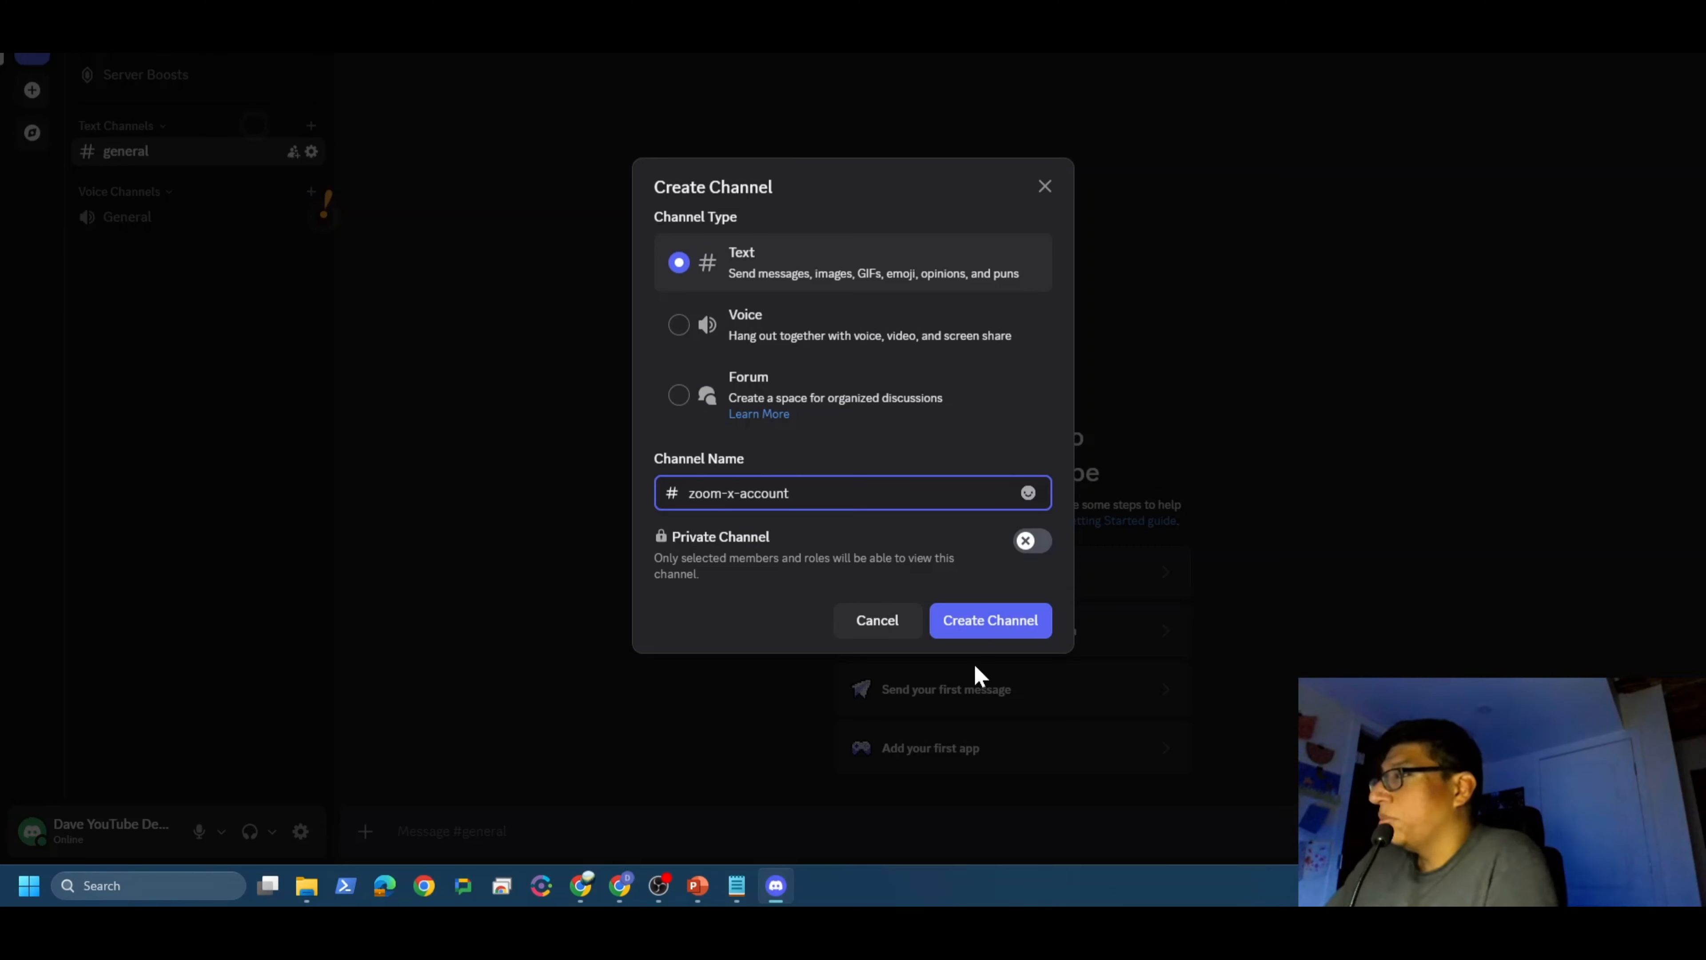
pyautogui.click(983, 628)
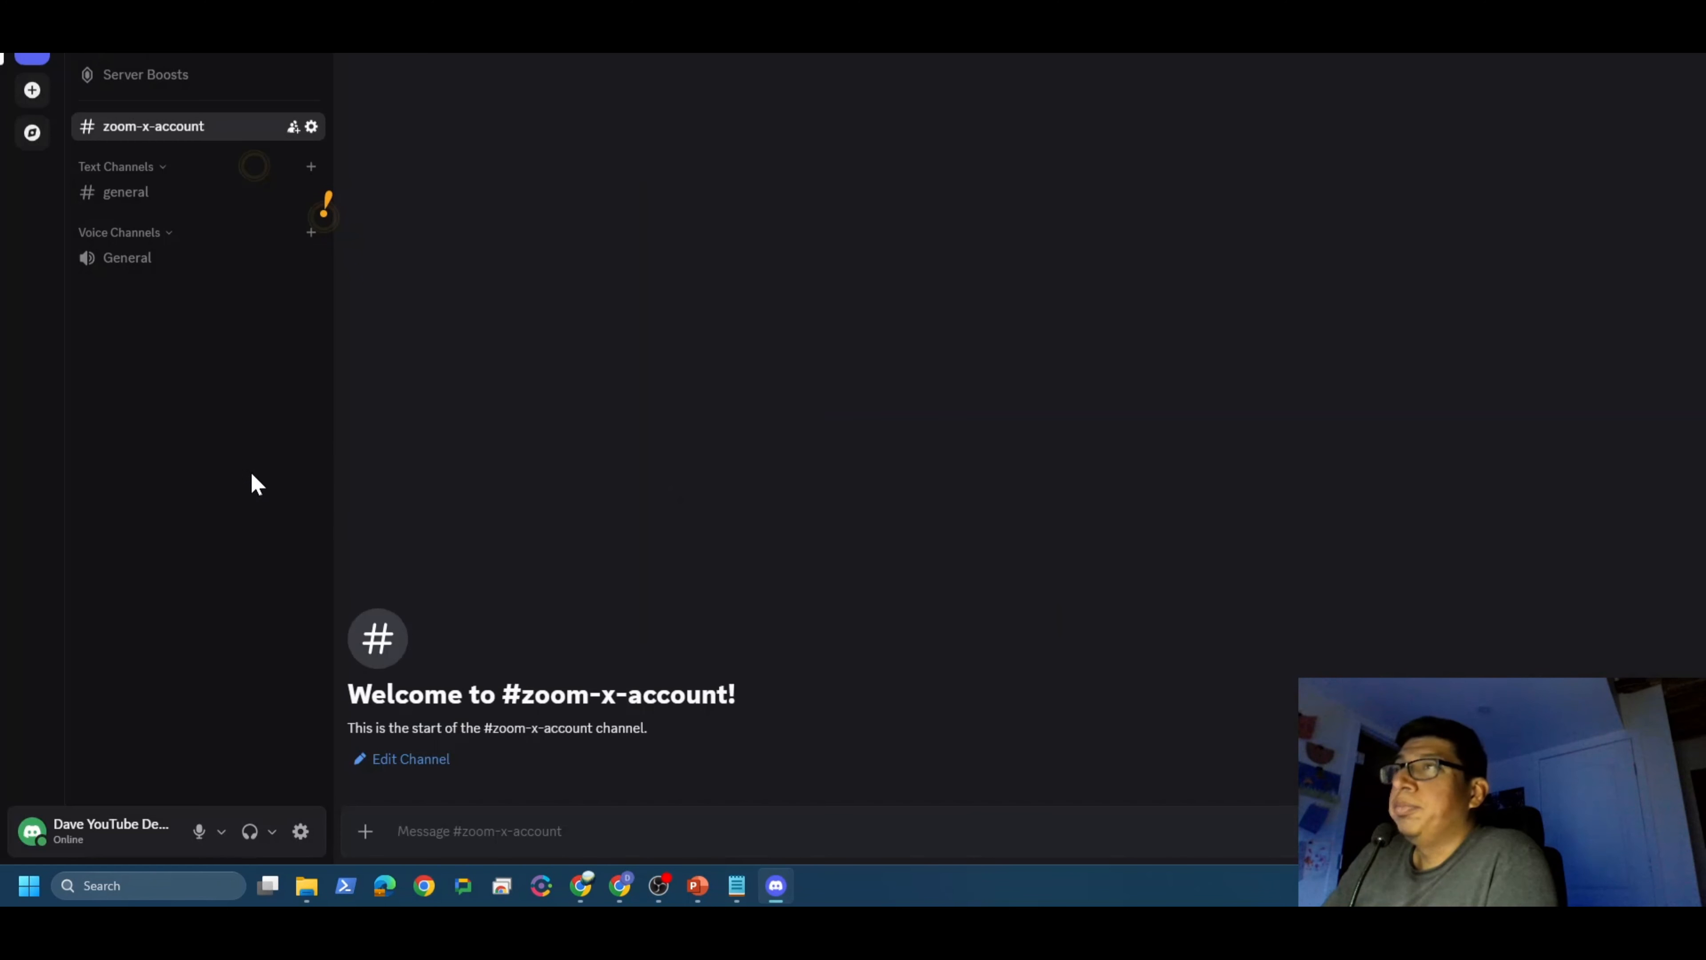
# Step: Create a Spidey Bot webhook in the #zoom-x-account channel's Integrations settings
pyautogui.click(312, 127)
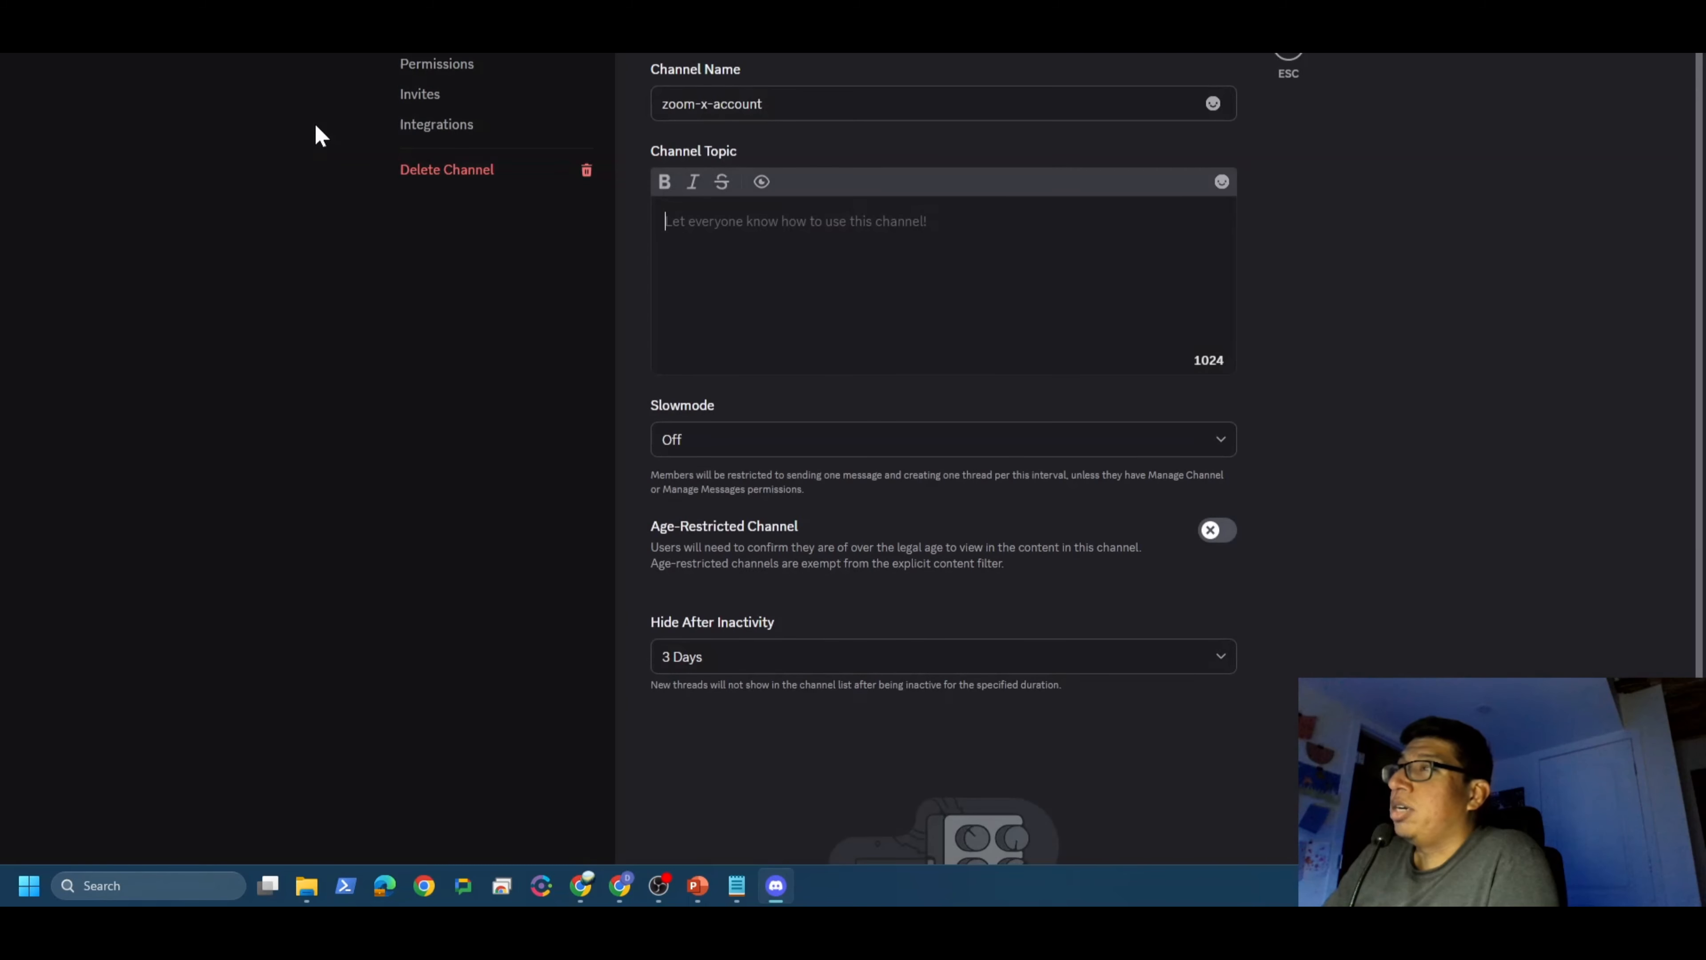
pyautogui.click(452, 133)
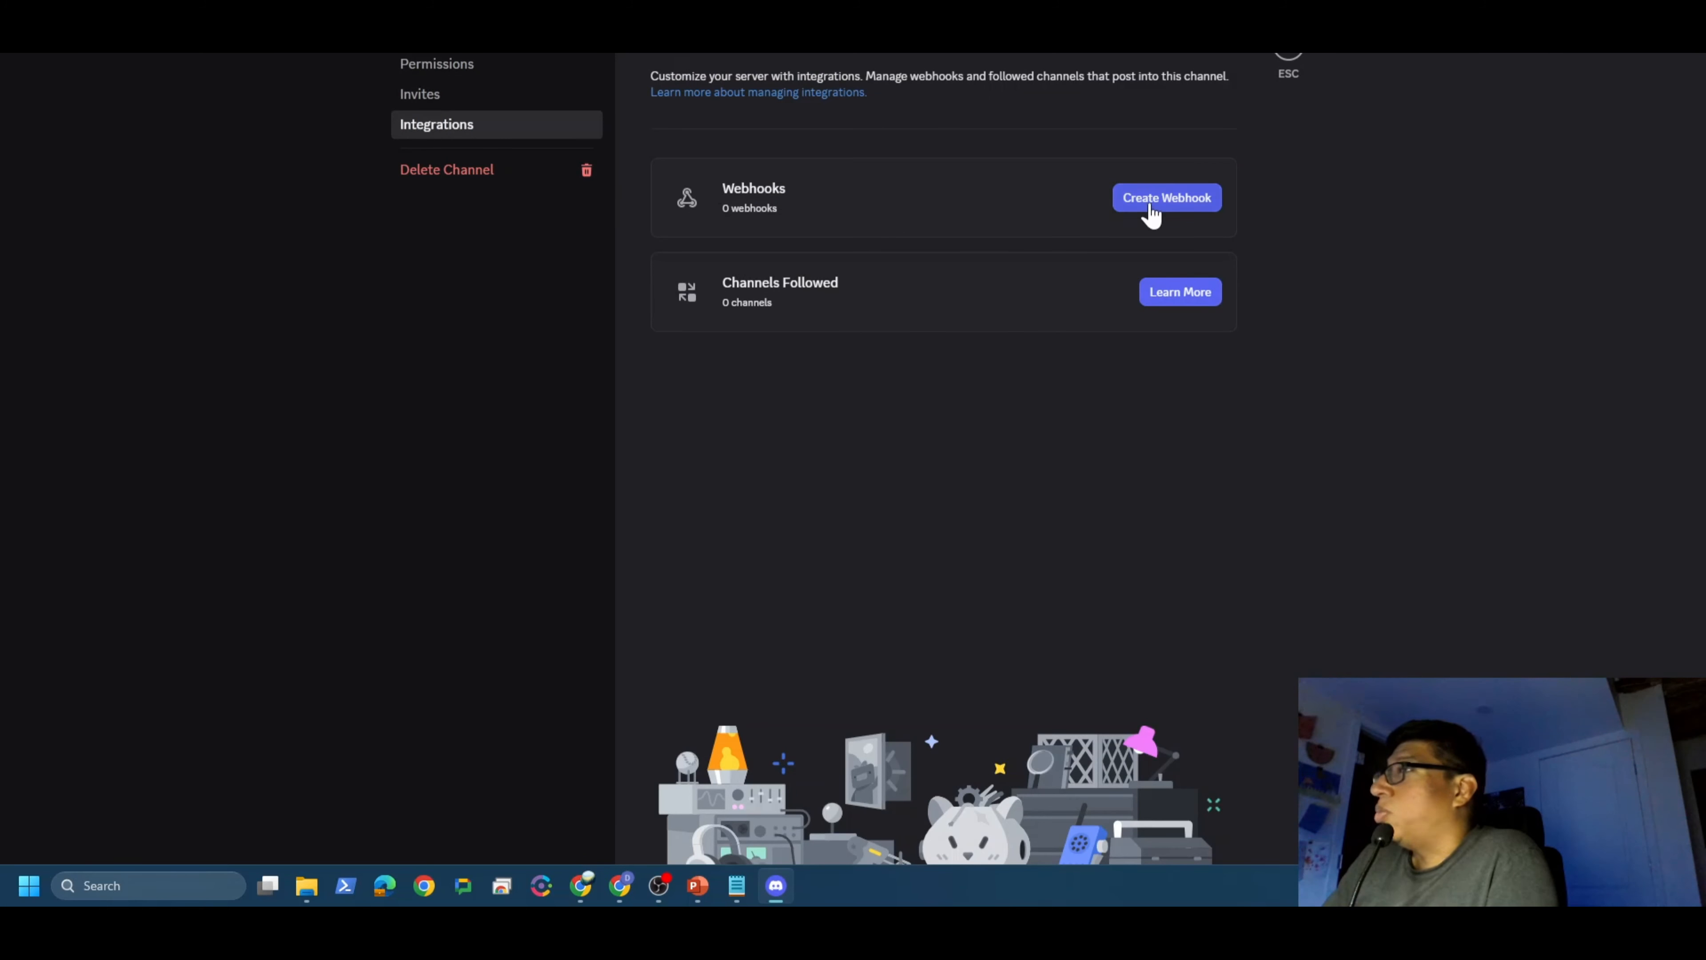
pyautogui.click(1145, 202)
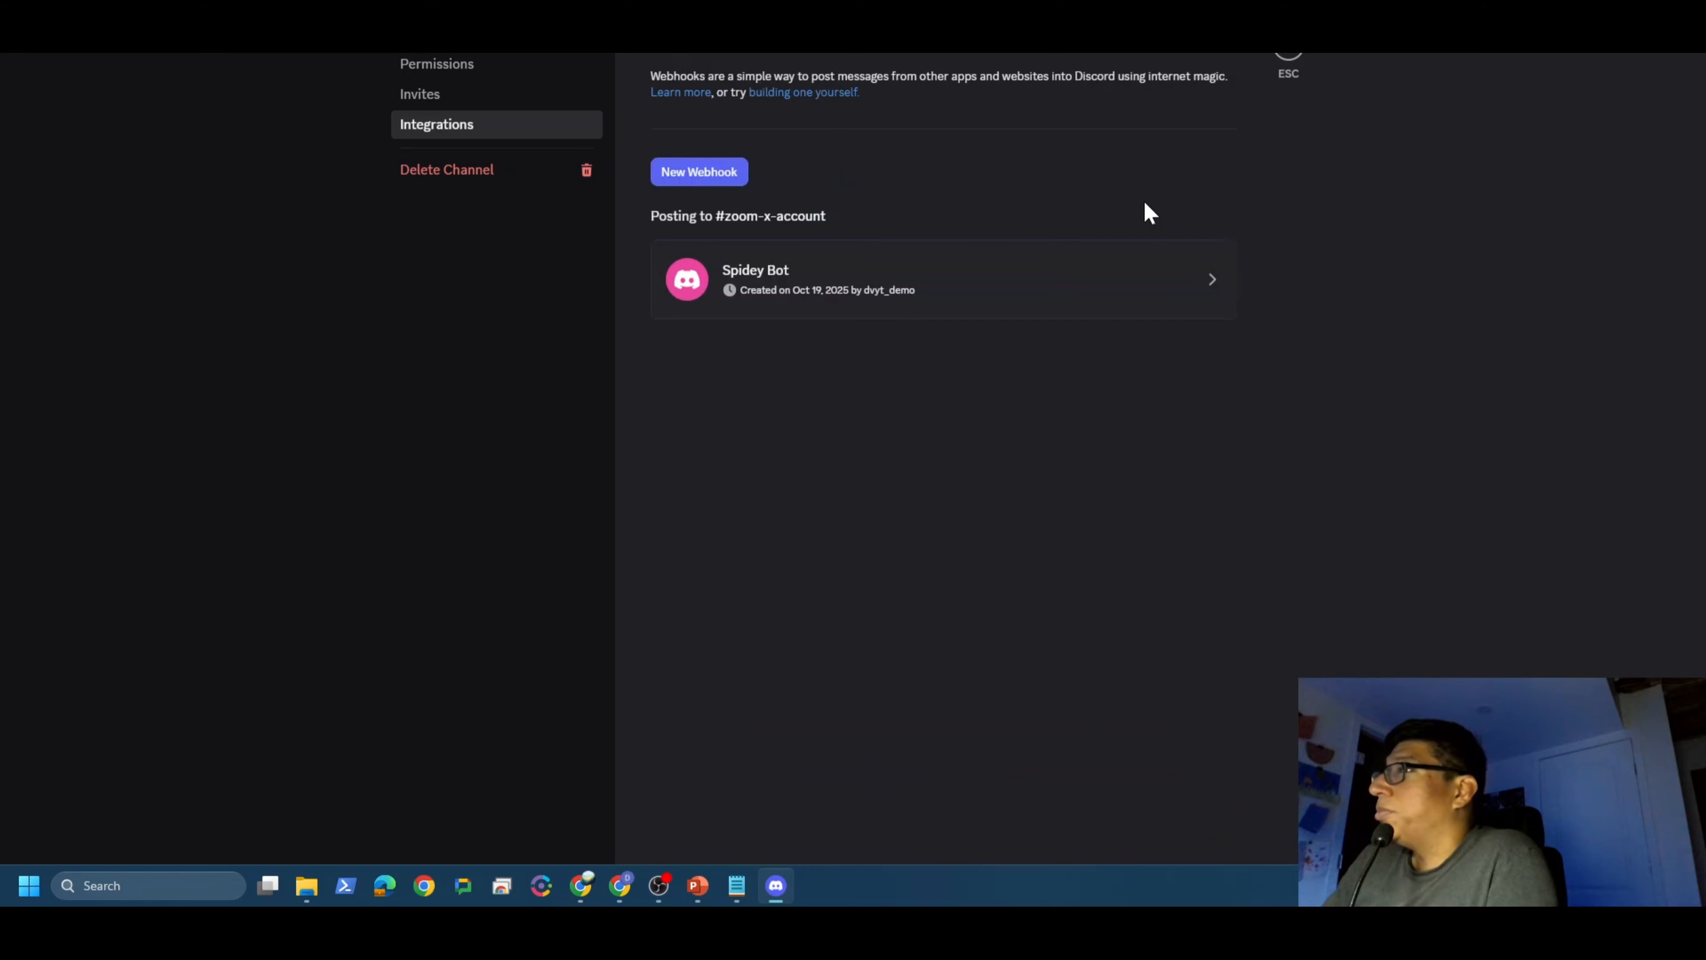
pyautogui.click(1003, 295)
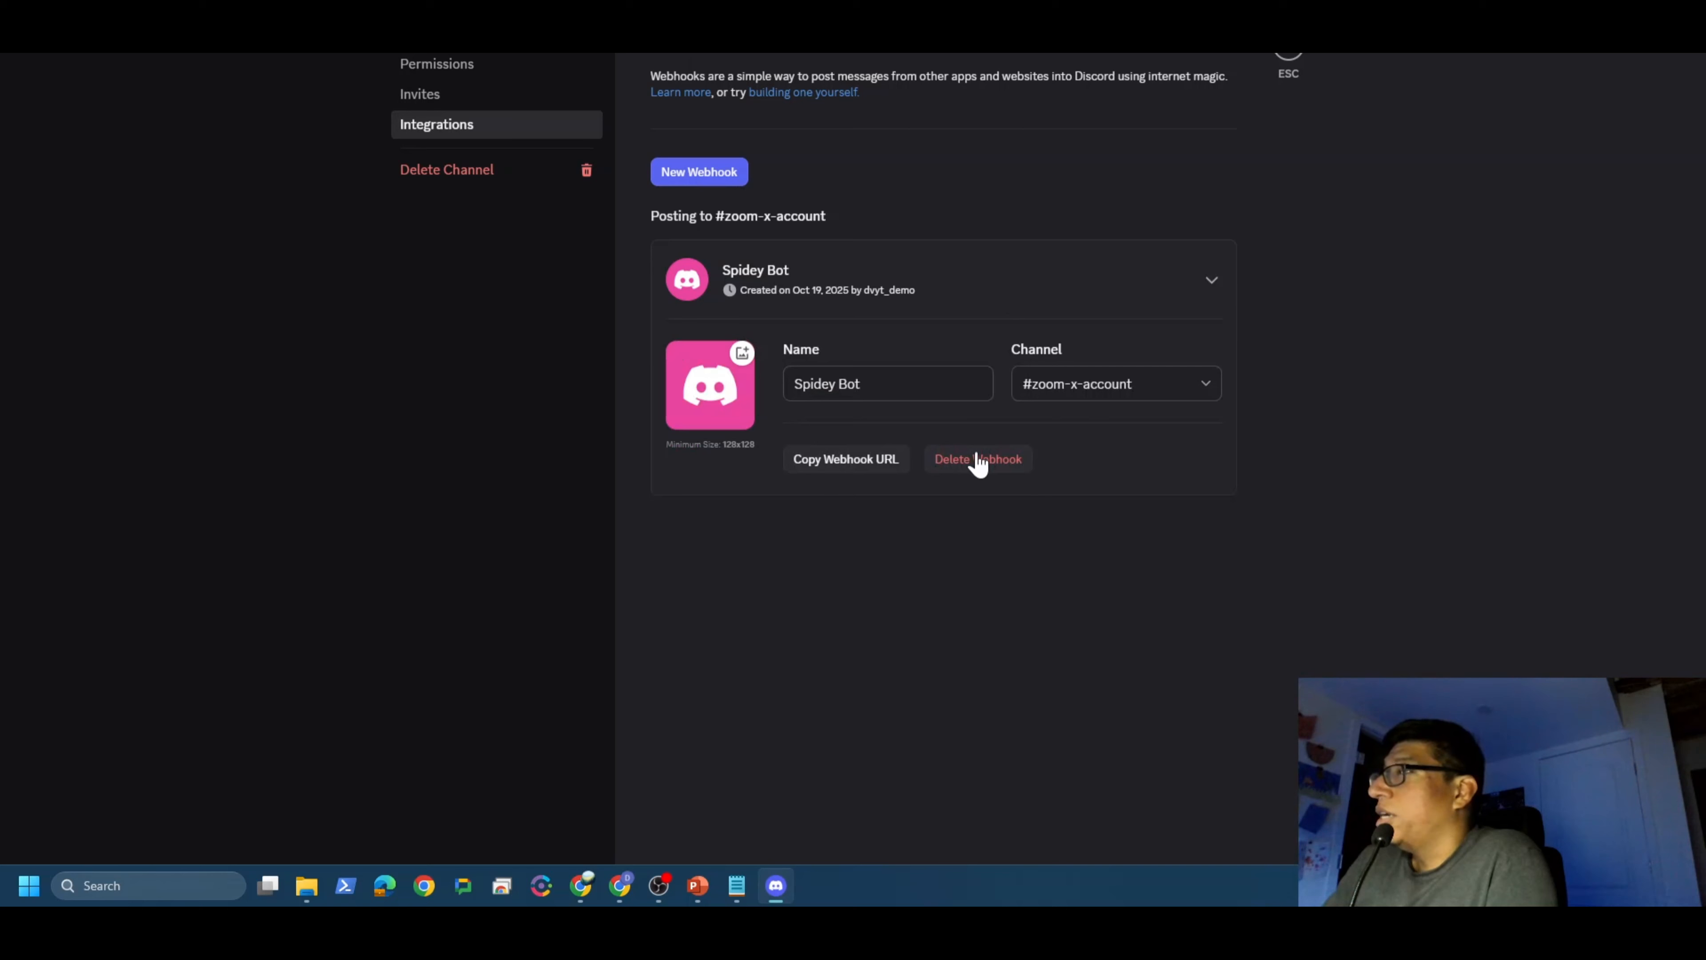
# Step: Copy the Spidey Bot webhook URL, keeping its default name, and return to n8n
pyautogui.tripleClick(873, 383)
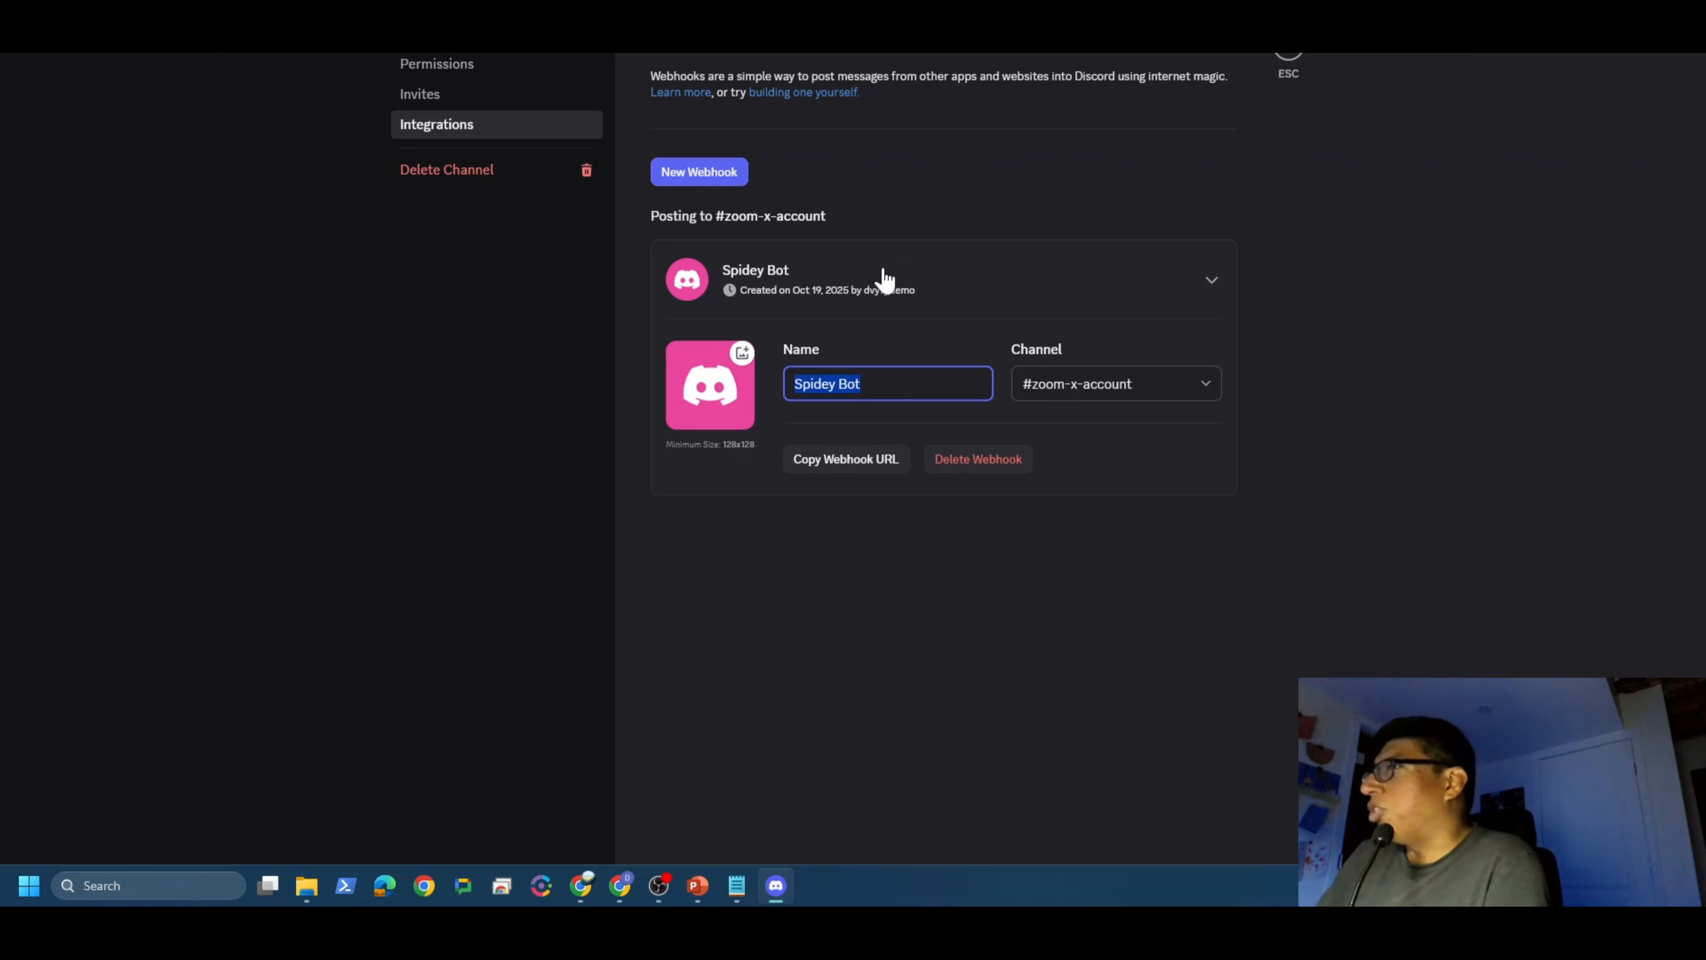
pyautogui.click(1126, 454)
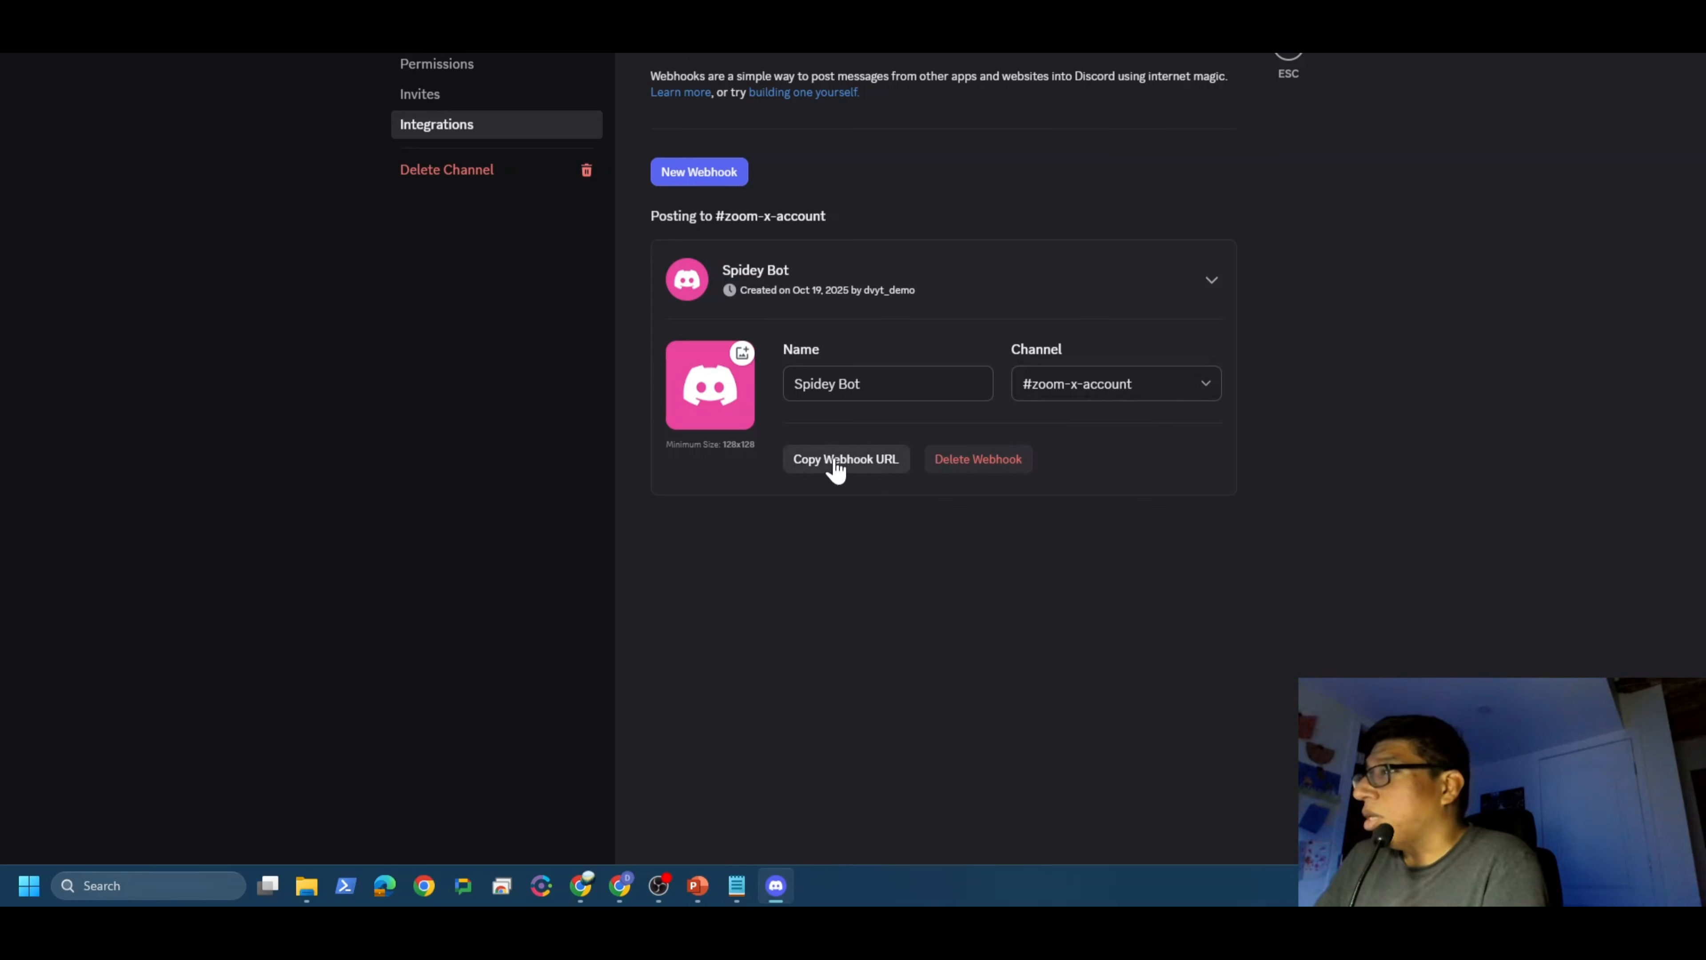
pyautogui.click(855, 469)
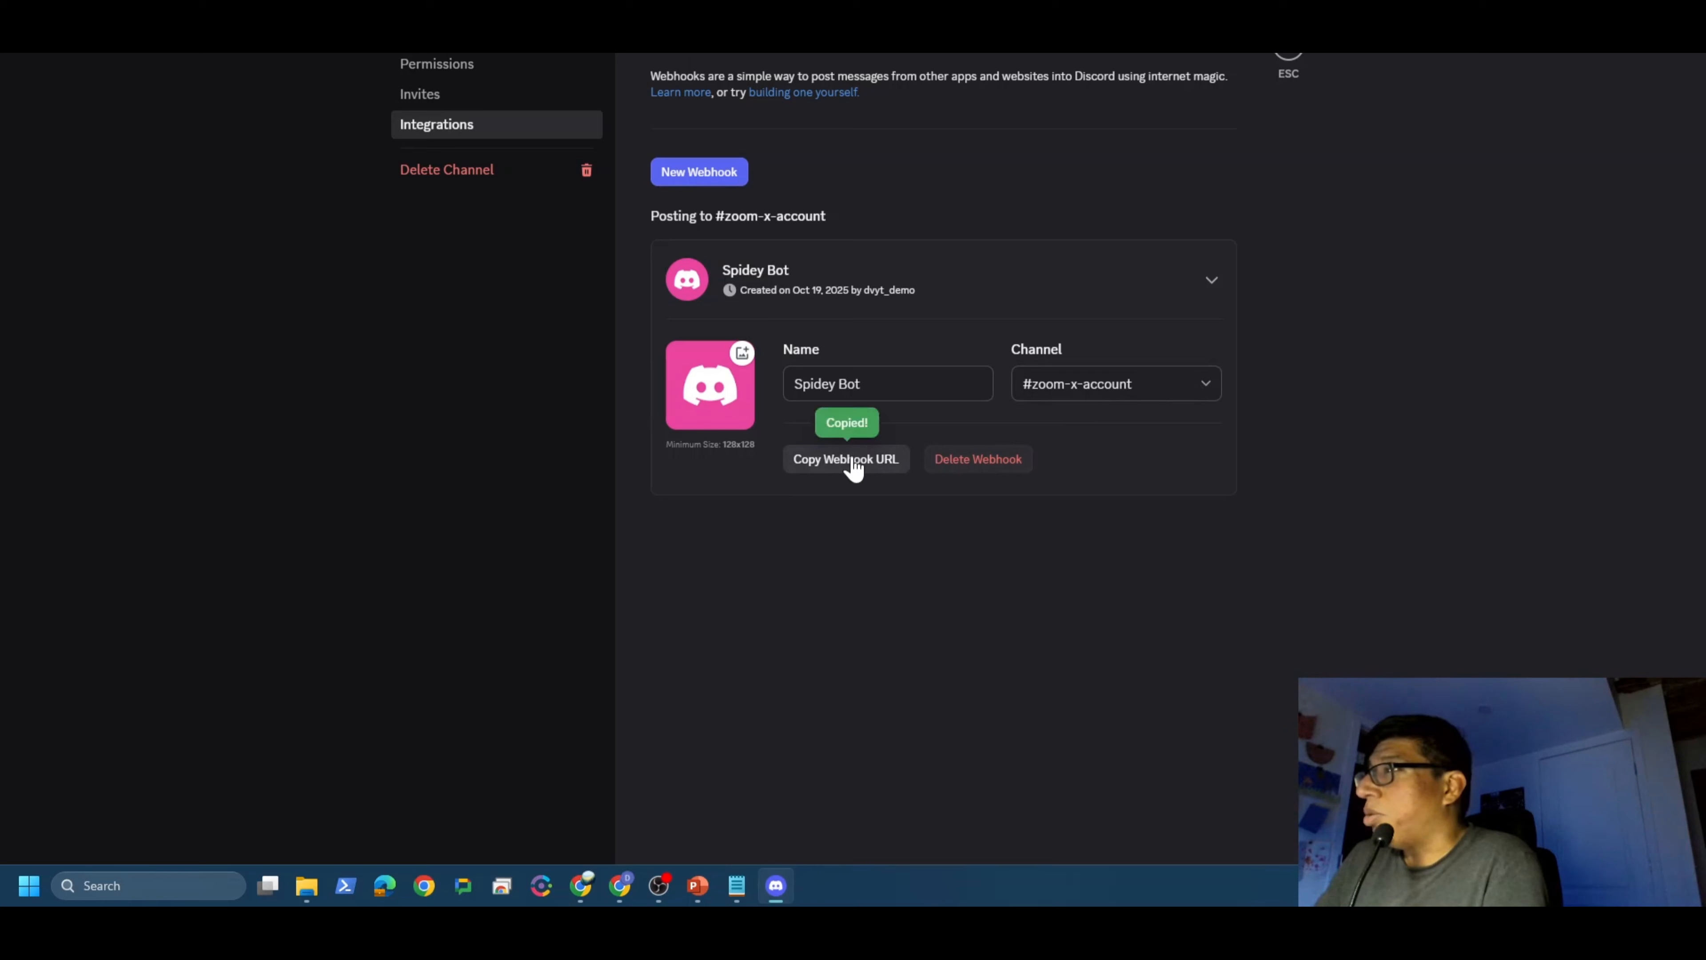
pyautogui.click(581, 893)
pyautogui.click(77, 41)
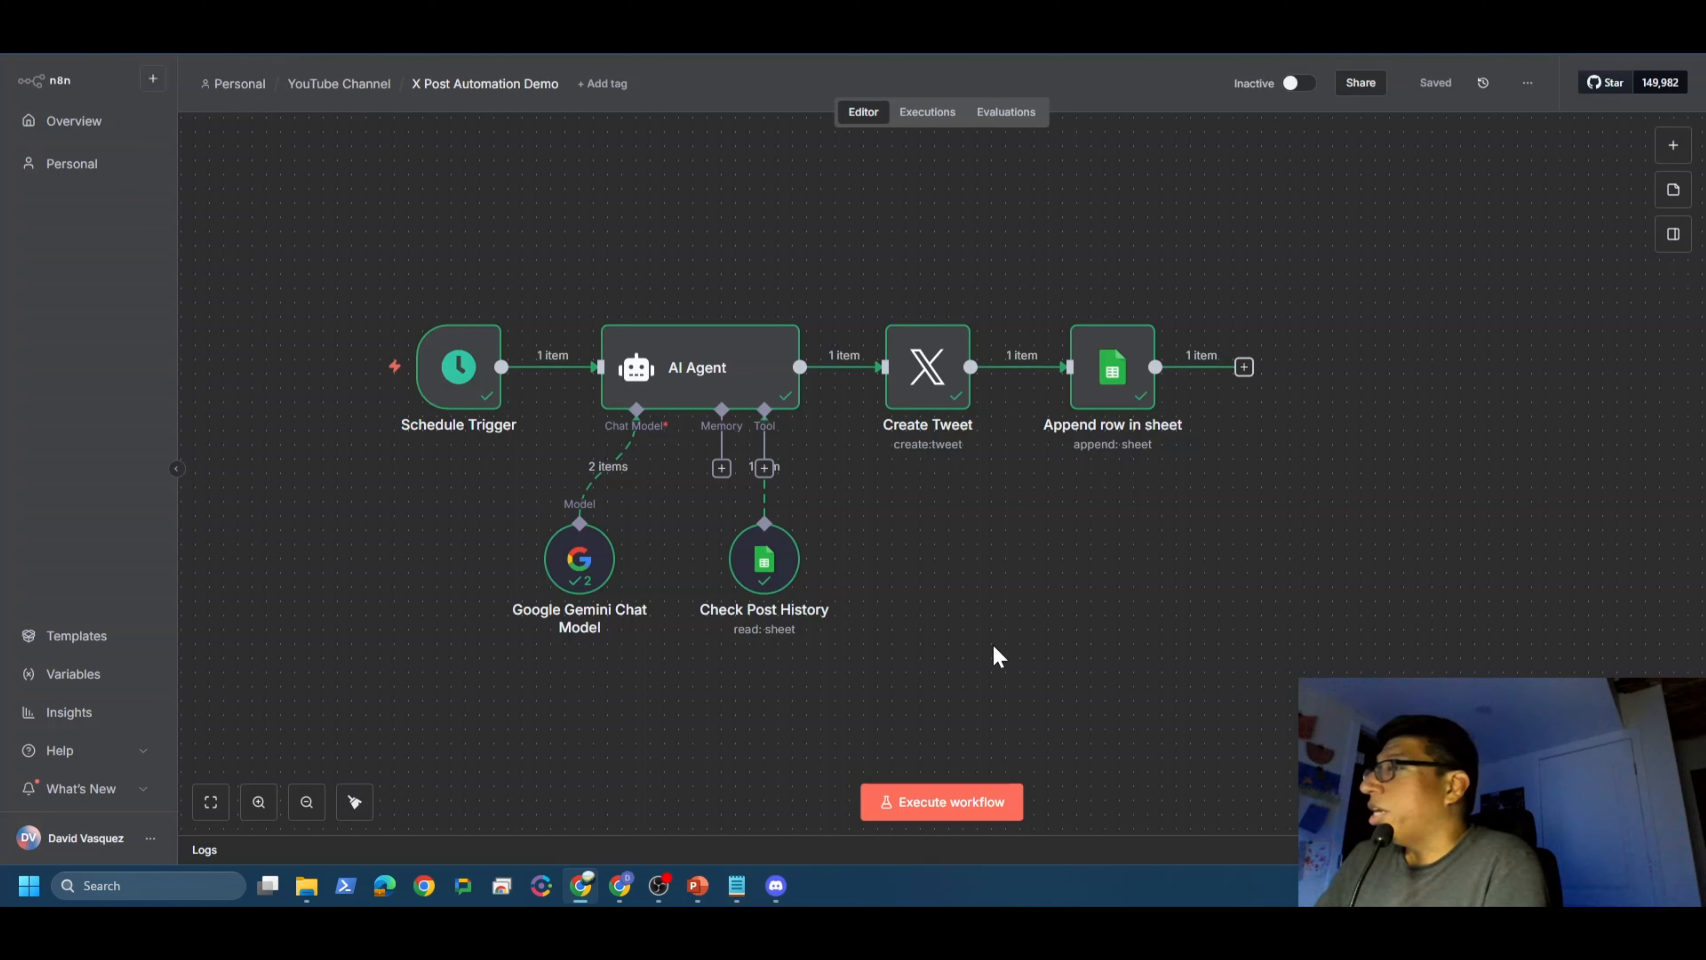
# Step: Add a Discord 'Send a message' node after Append row in sheet, using Webhook connection
pyautogui.click(1244, 366)
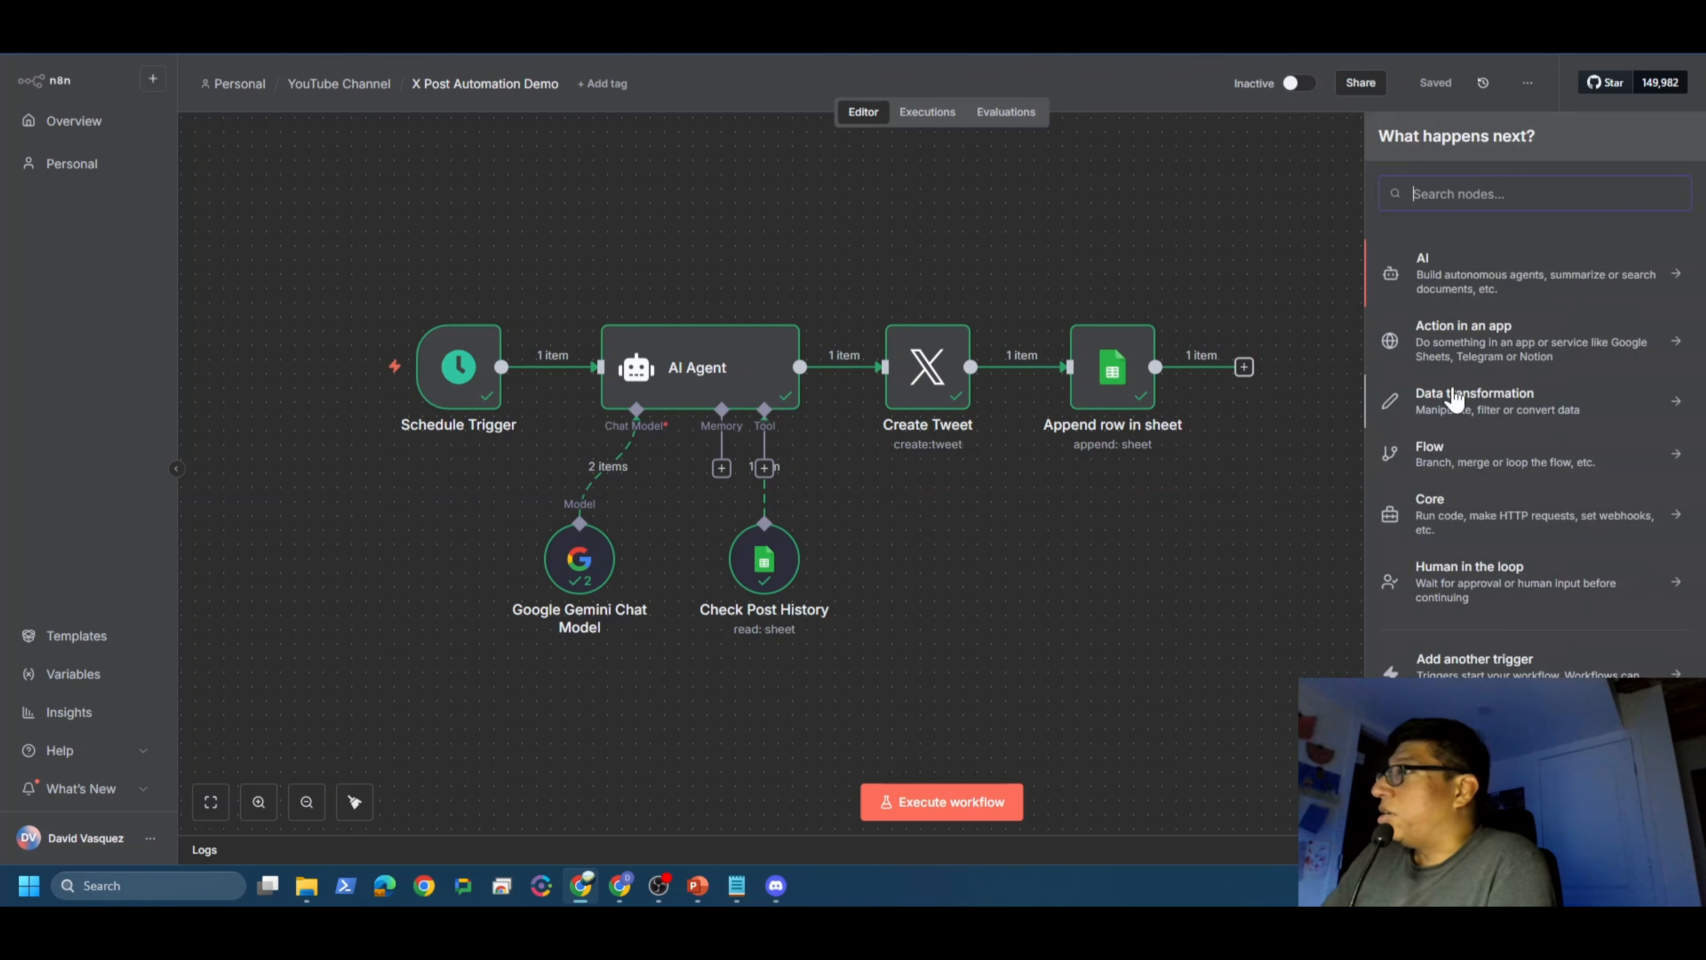
pyautogui.write('disco')
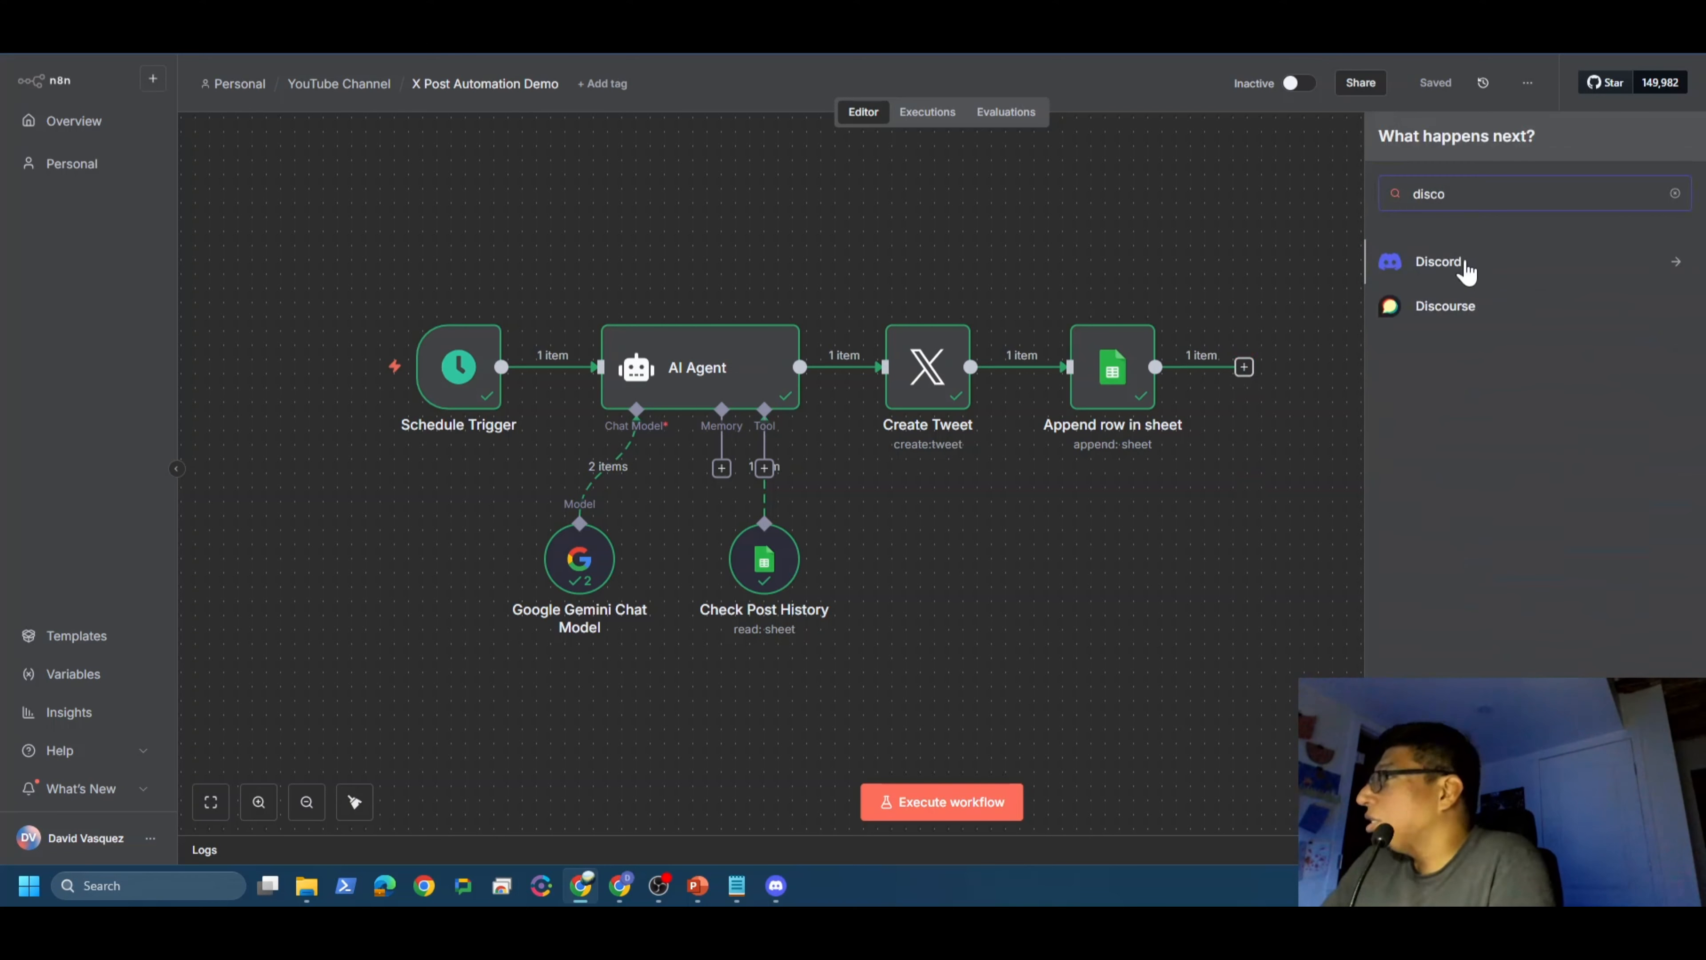
pyautogui.click(1466, 269)
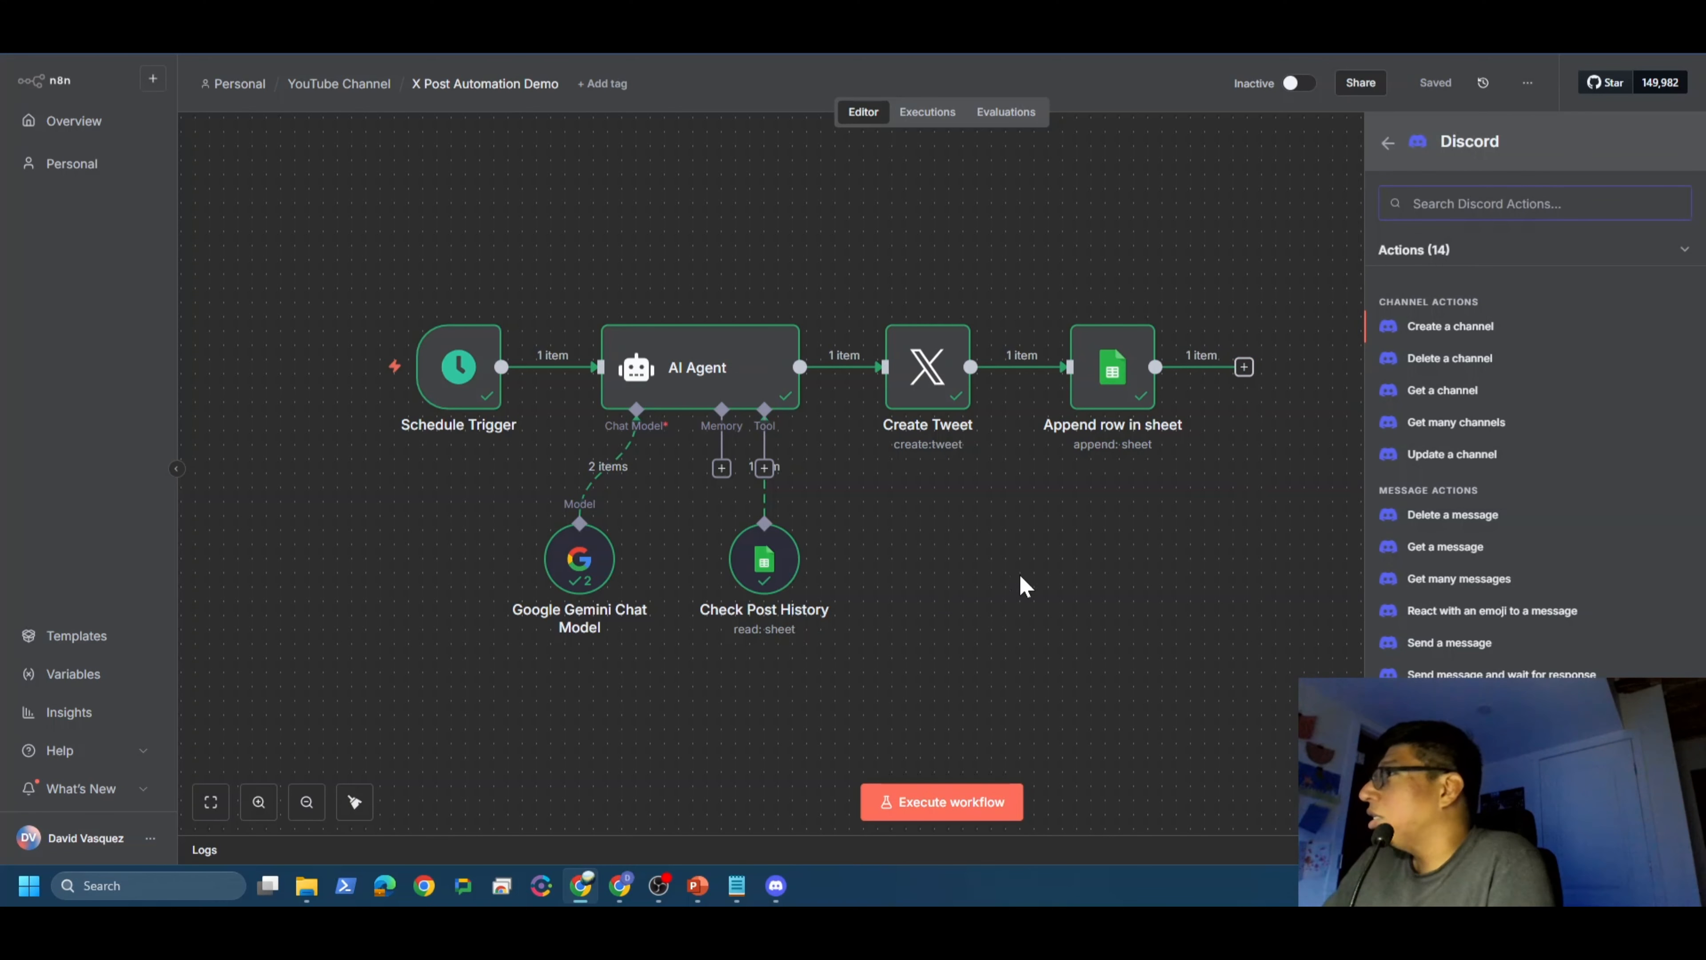
pyautogui.click(1449, 638)
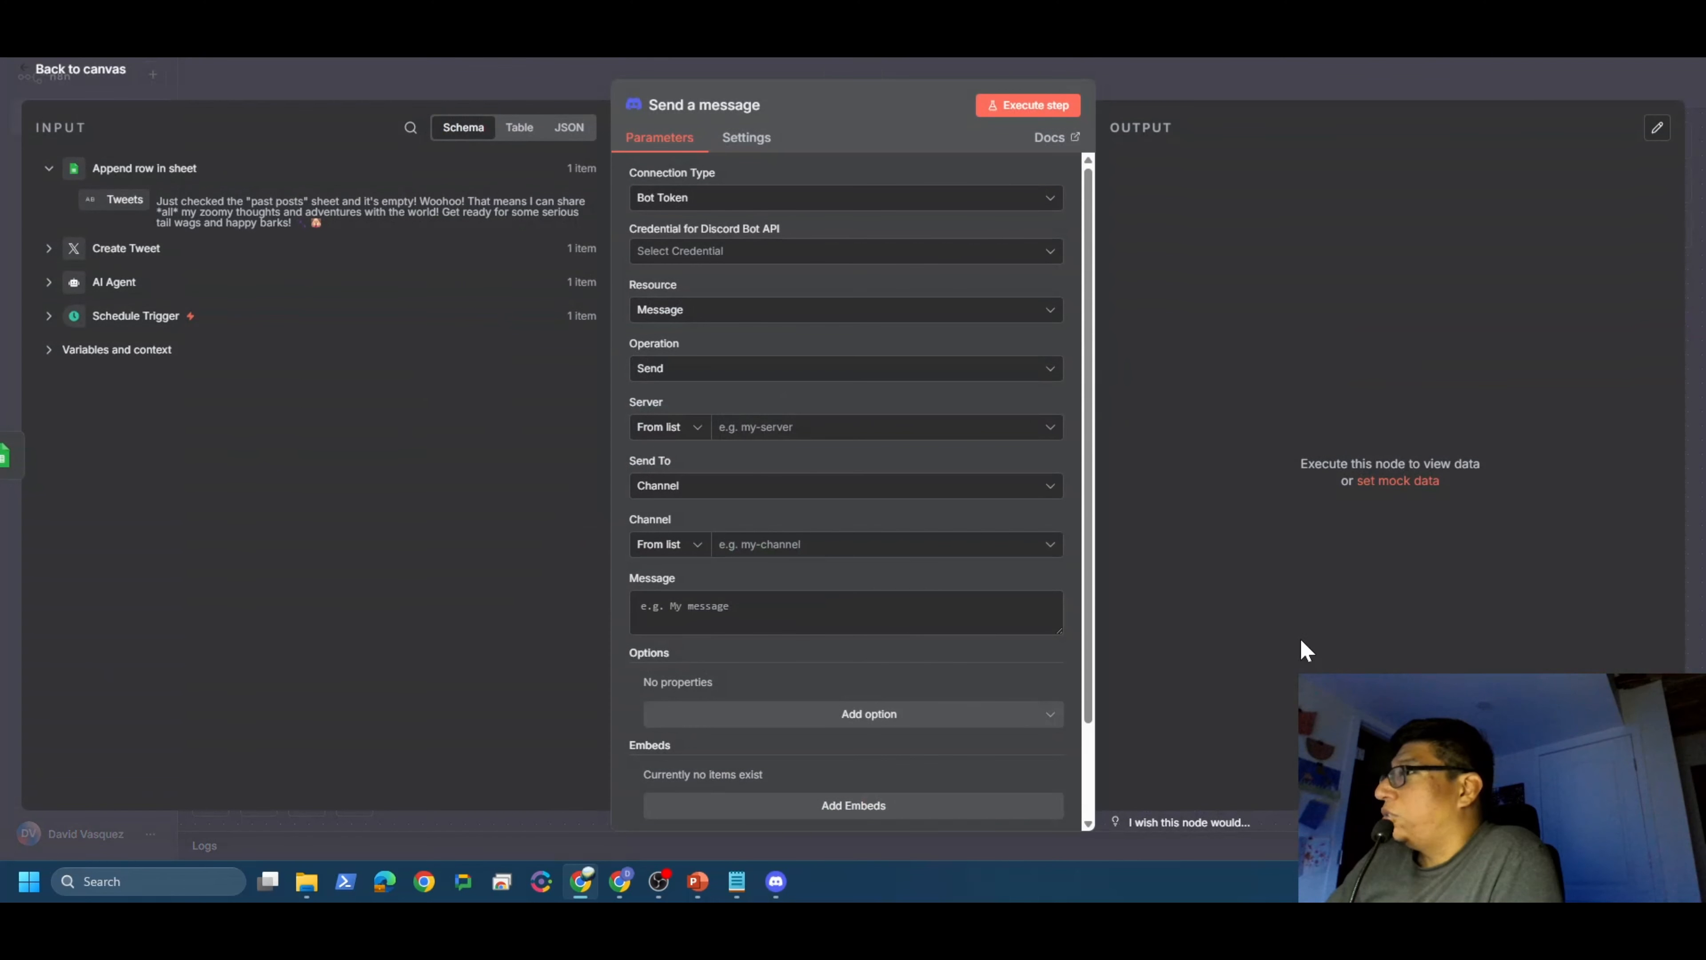
pyautogui.click(1036, 201)
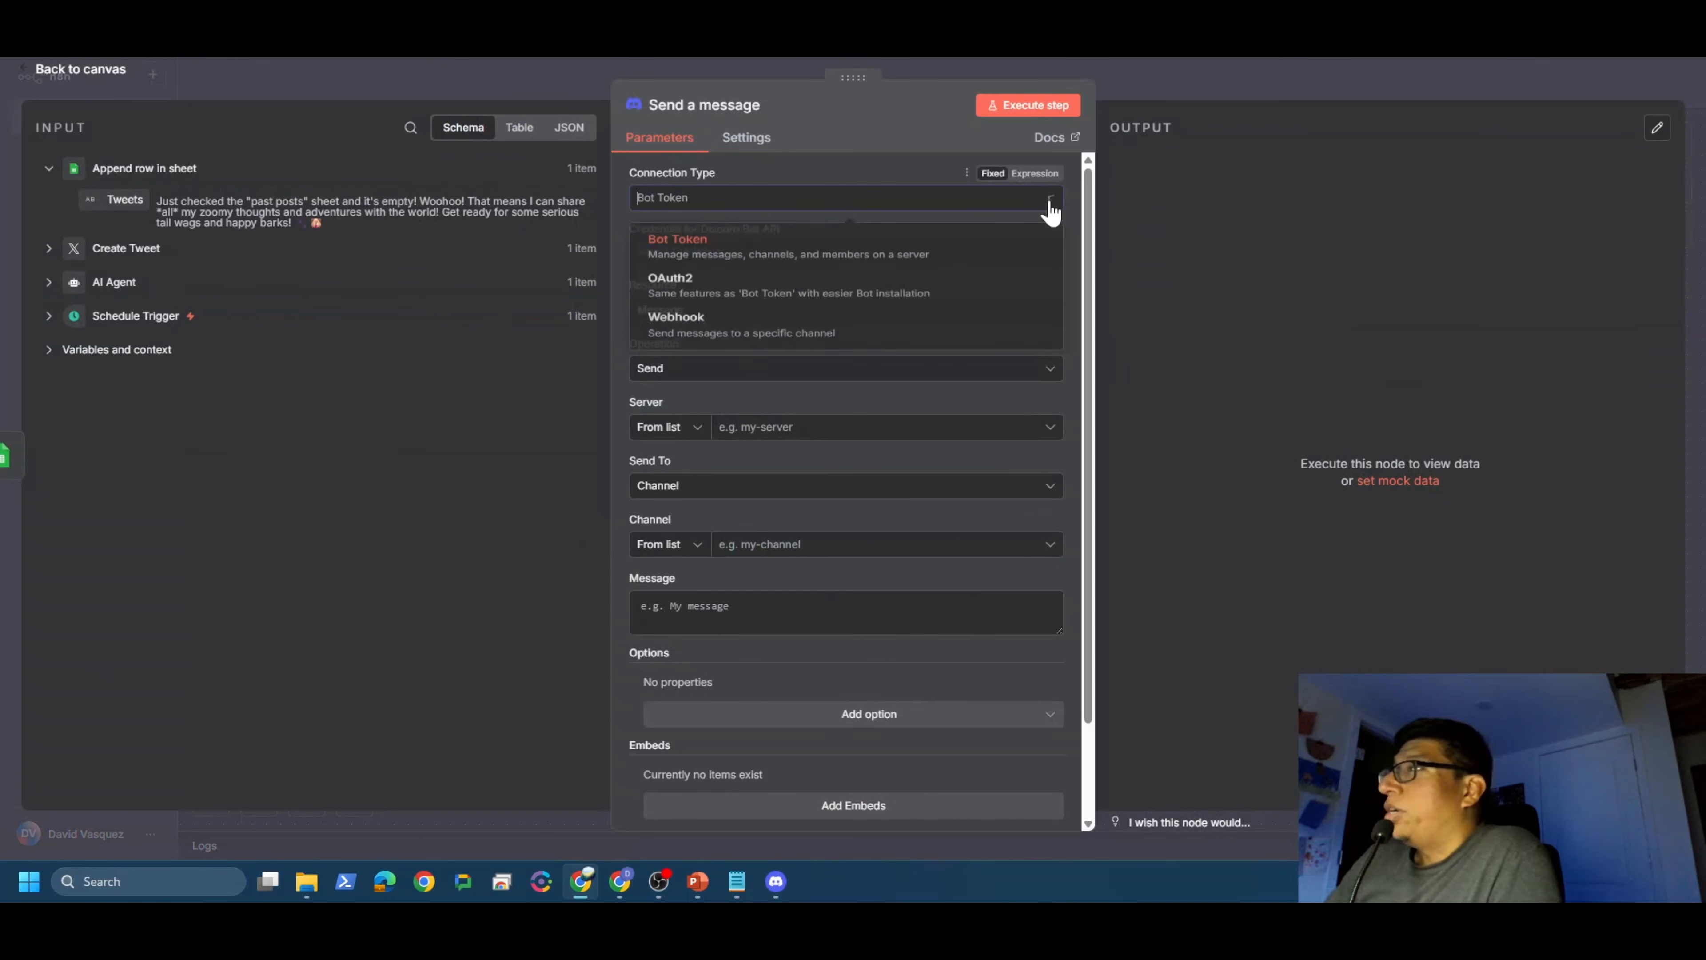
pyautogui.click(711, 350)
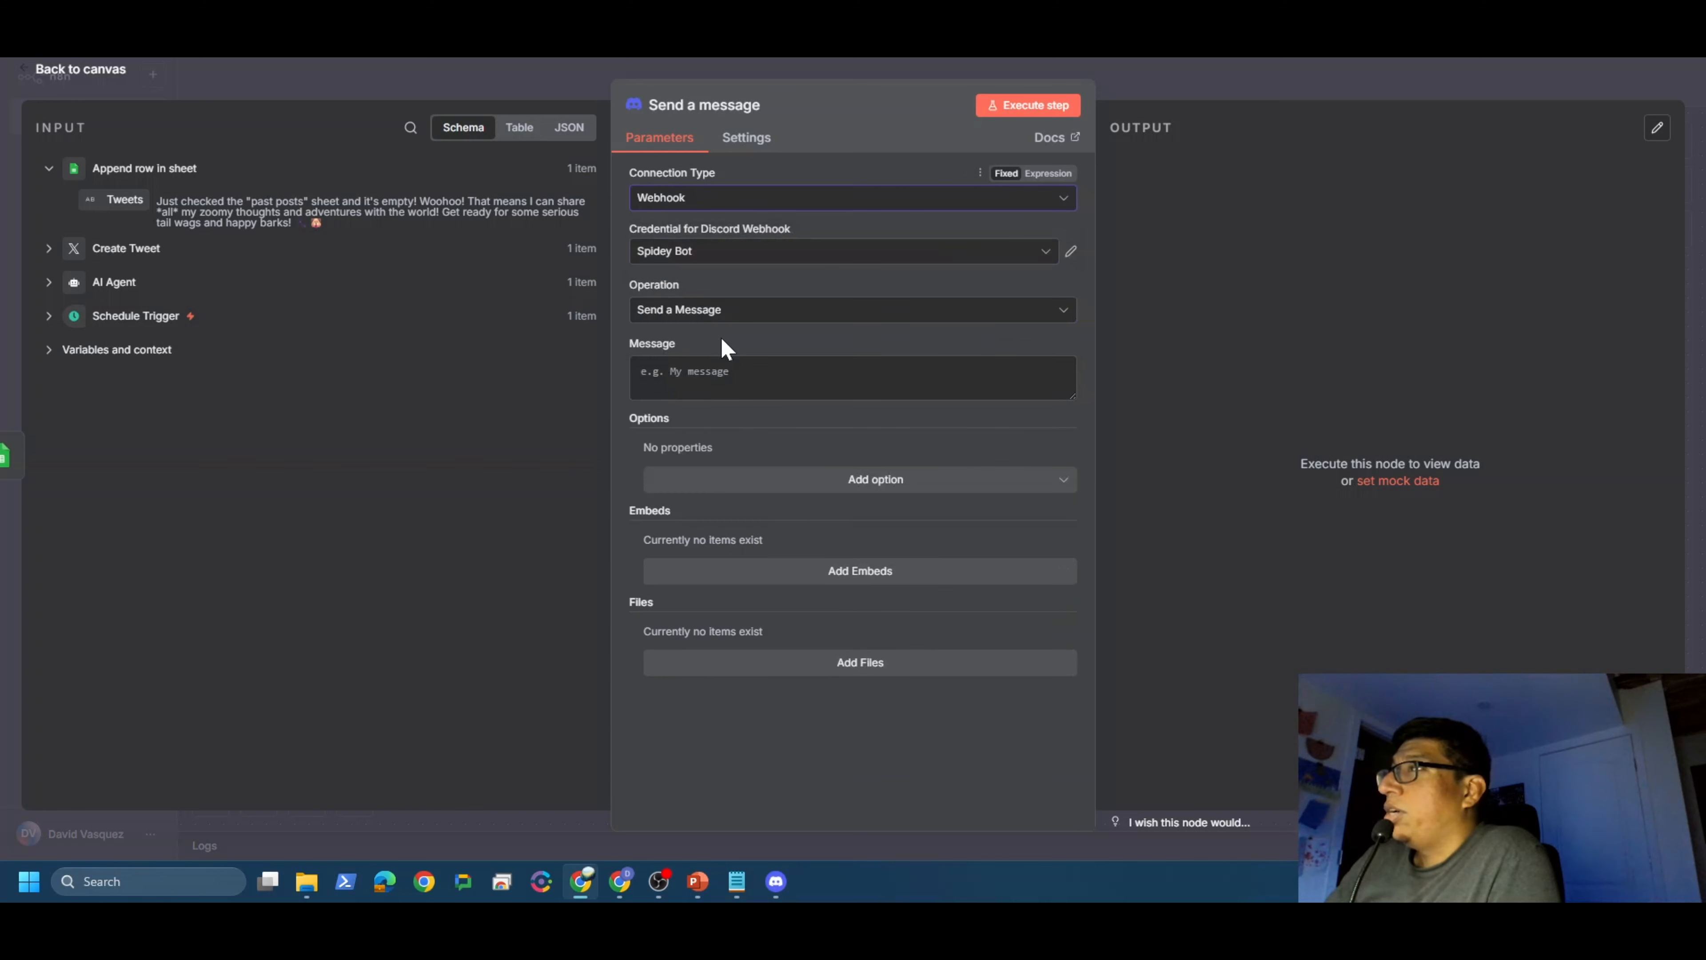
pyautogui.click(1024, 252)
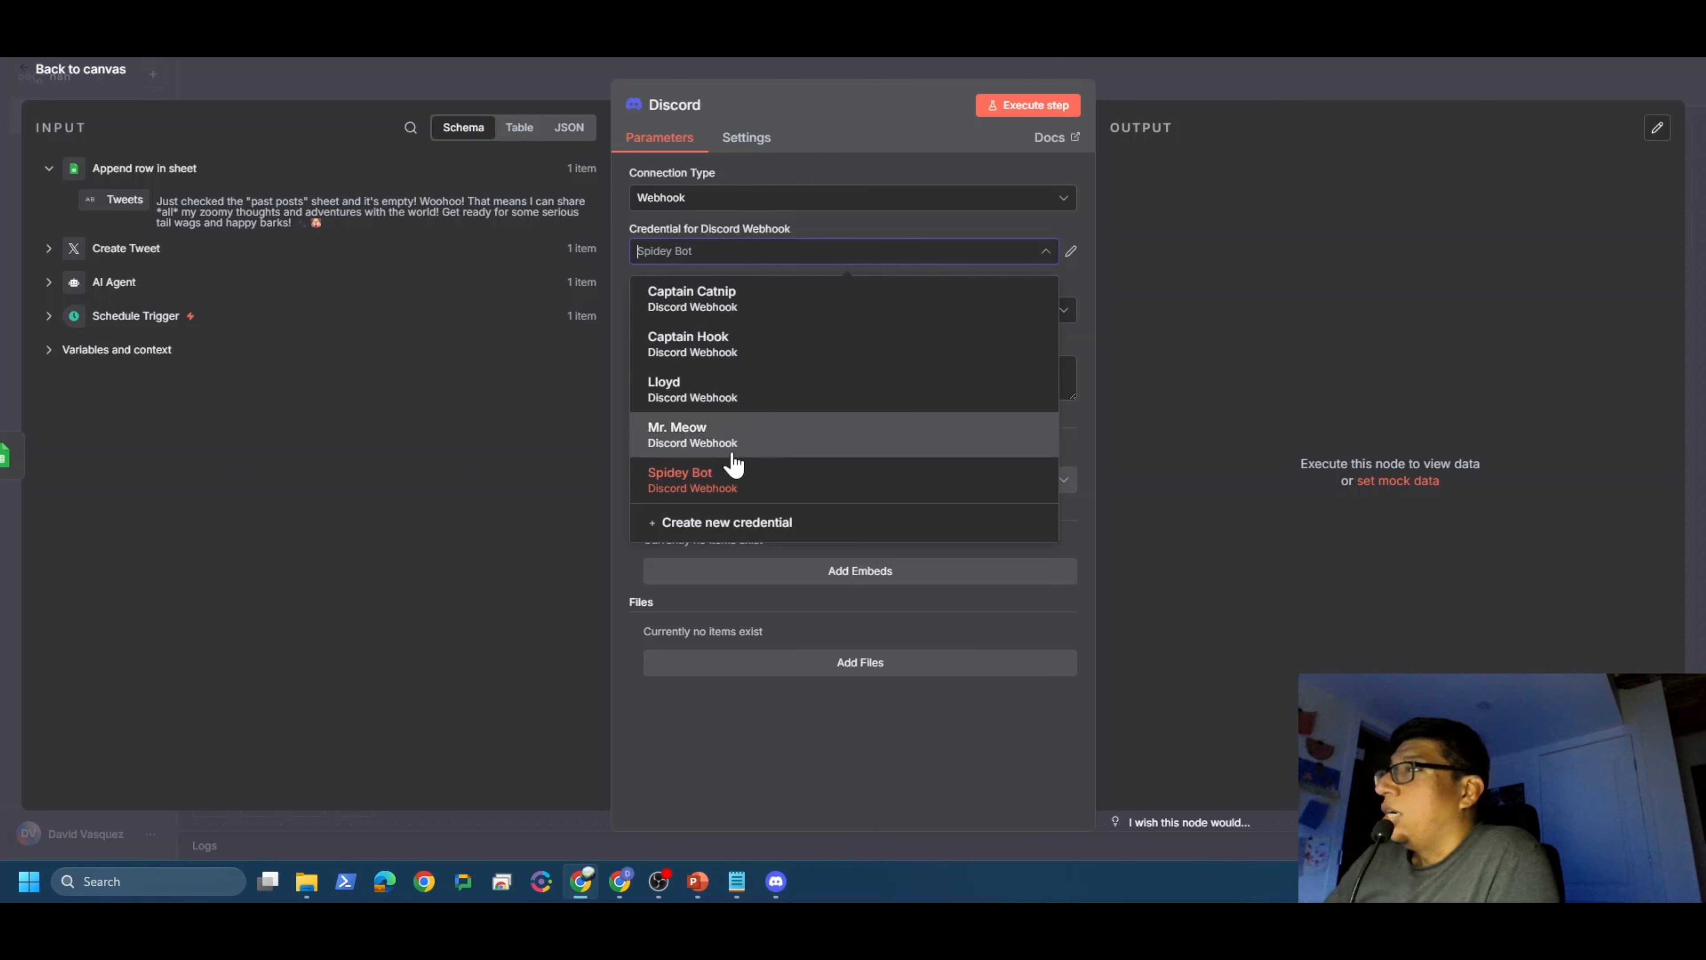
# Step: Save a new Discord webhook credential named 'Zoom's Webhook' holding the copied URL
pyautogui.click(727, 524)
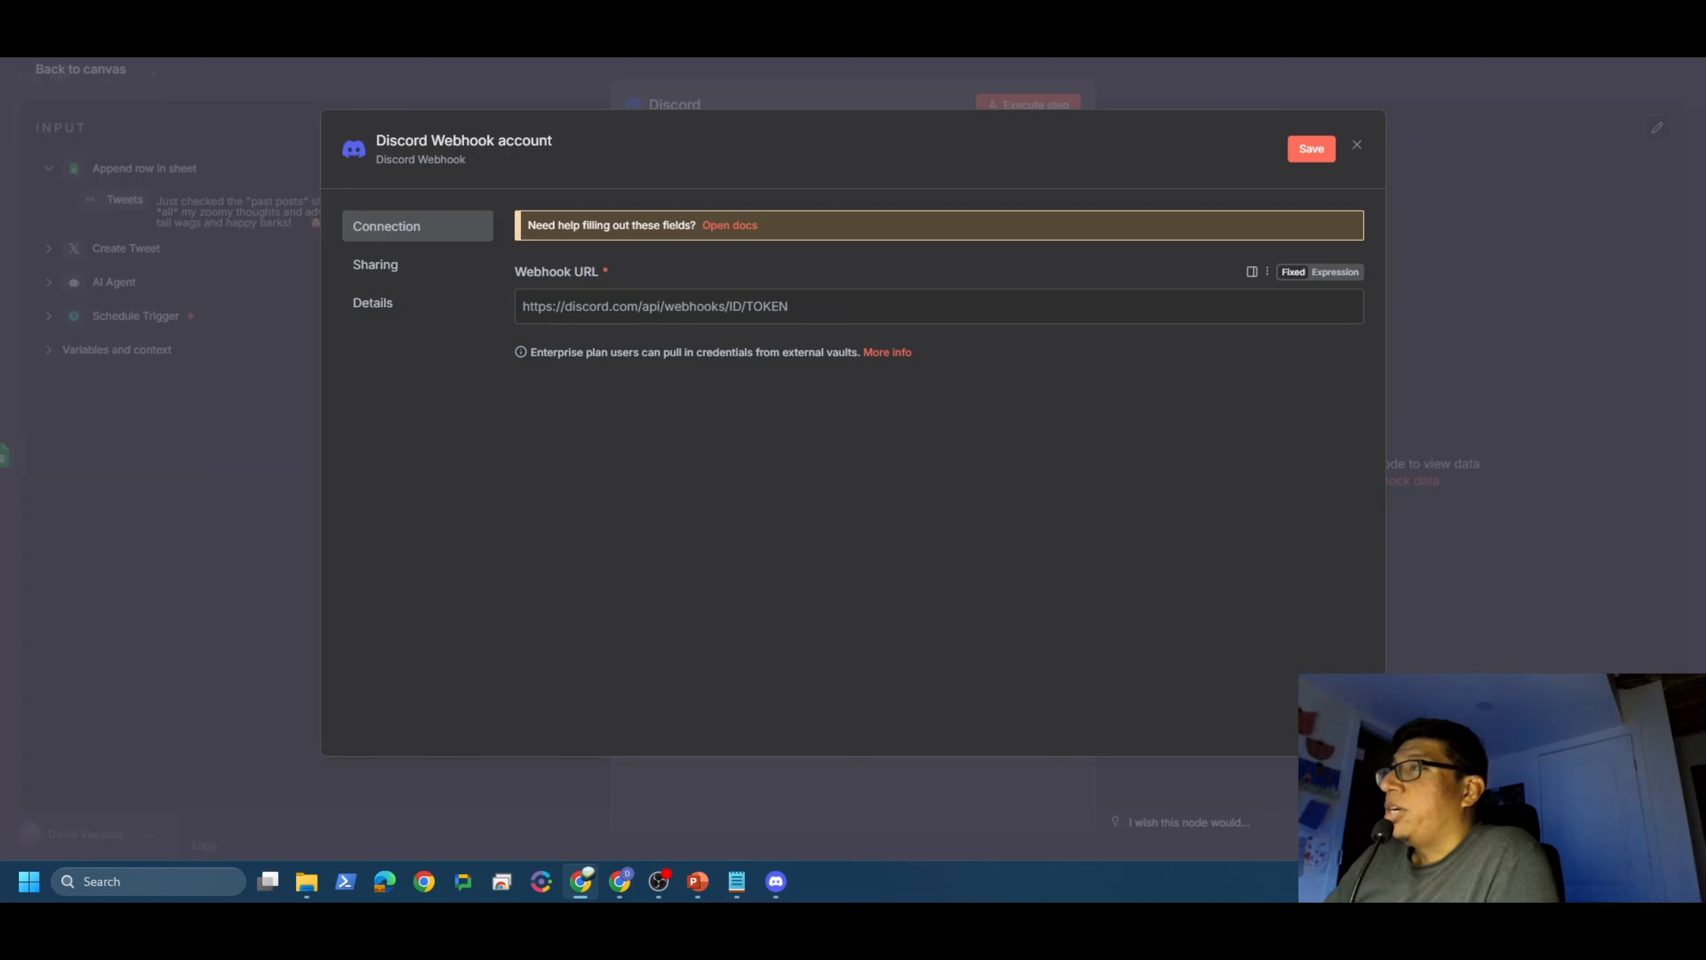
pyautogui.rightClick(572, 308)
pyautogui.click(694, 554)
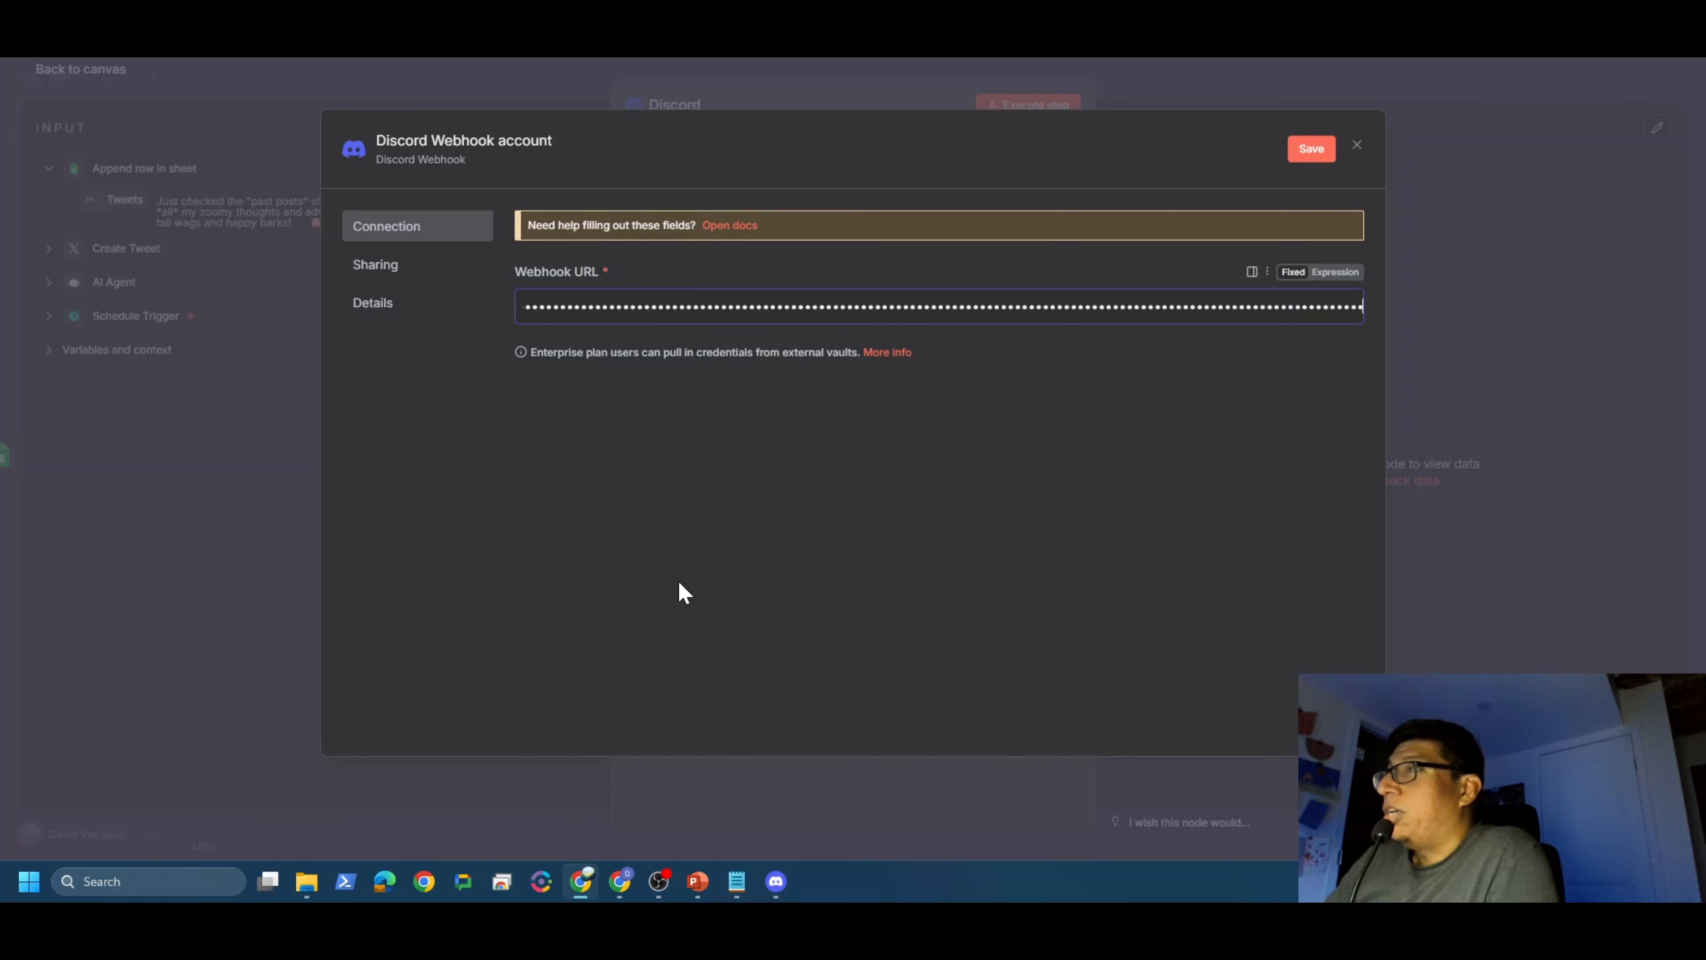
pyautogui.click(511, 142)
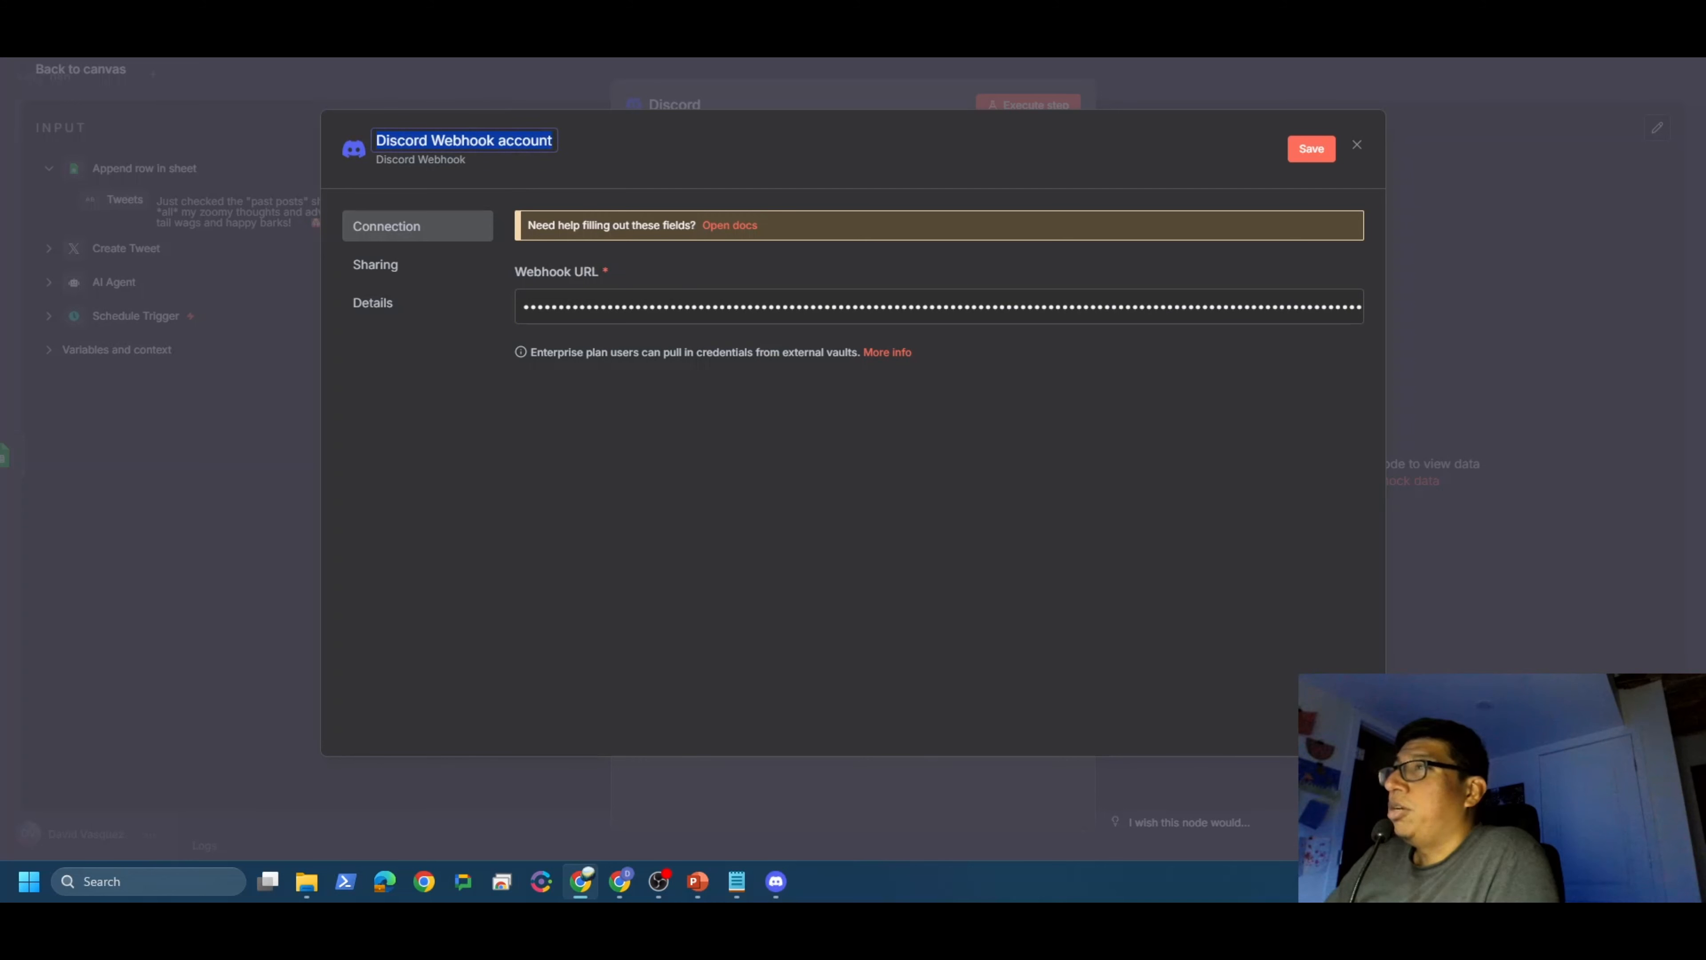
pyautogui.write('Zoom')
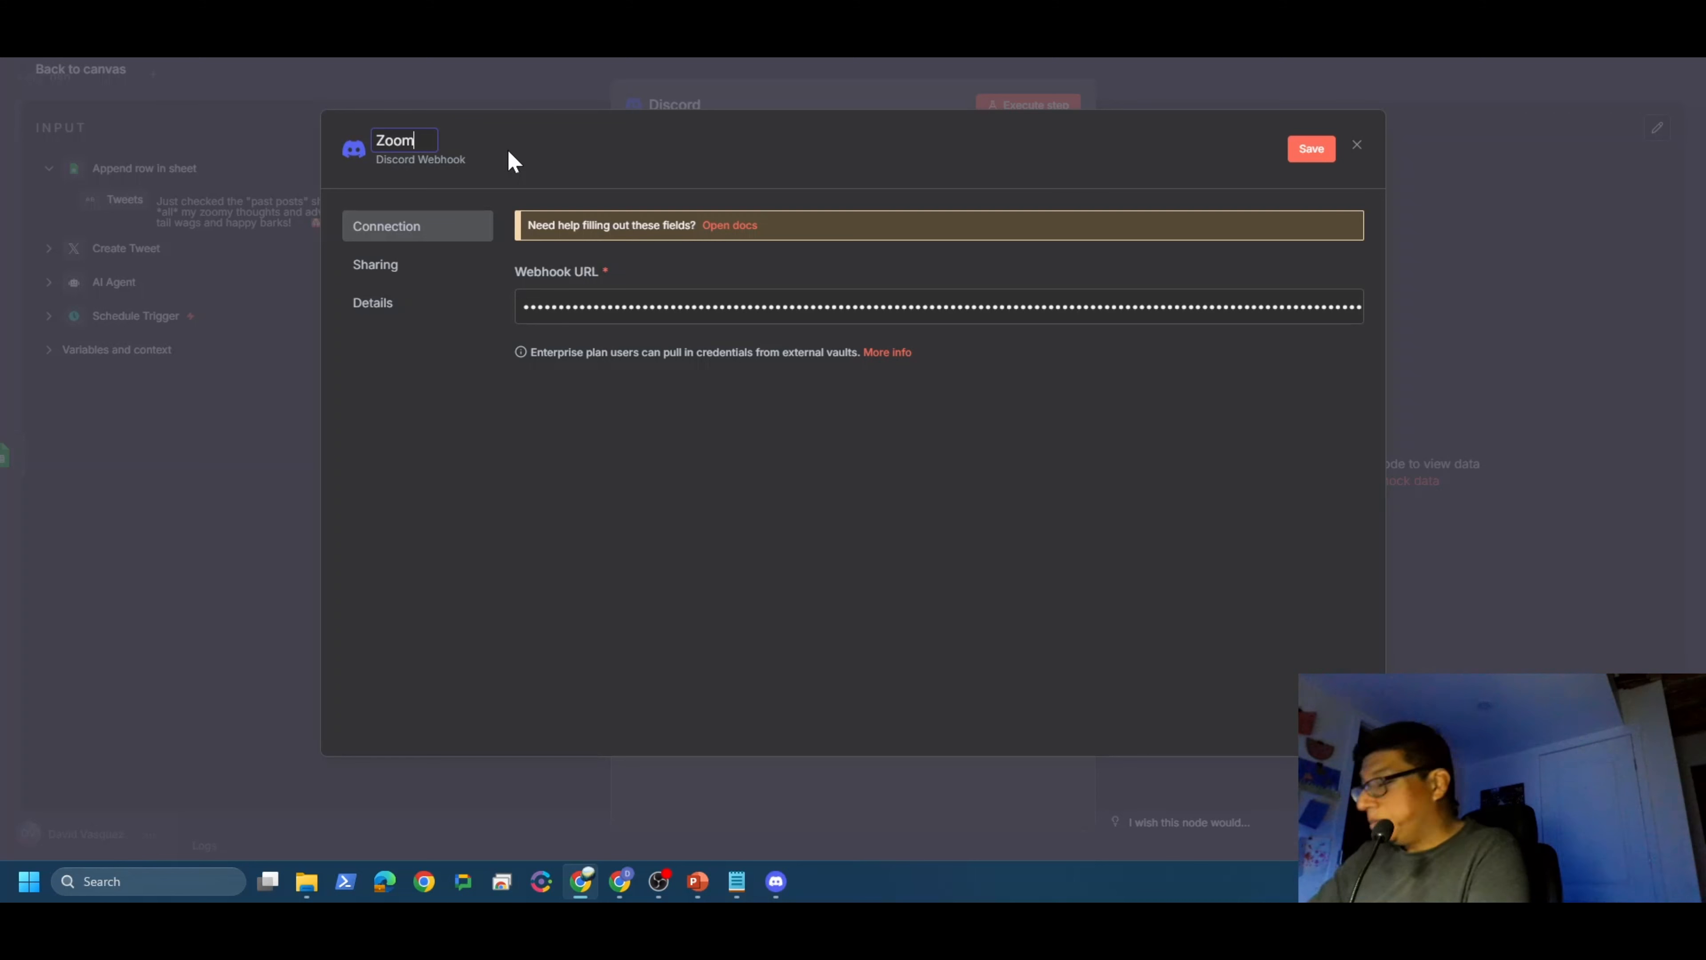
pyautogui.write("'s ")
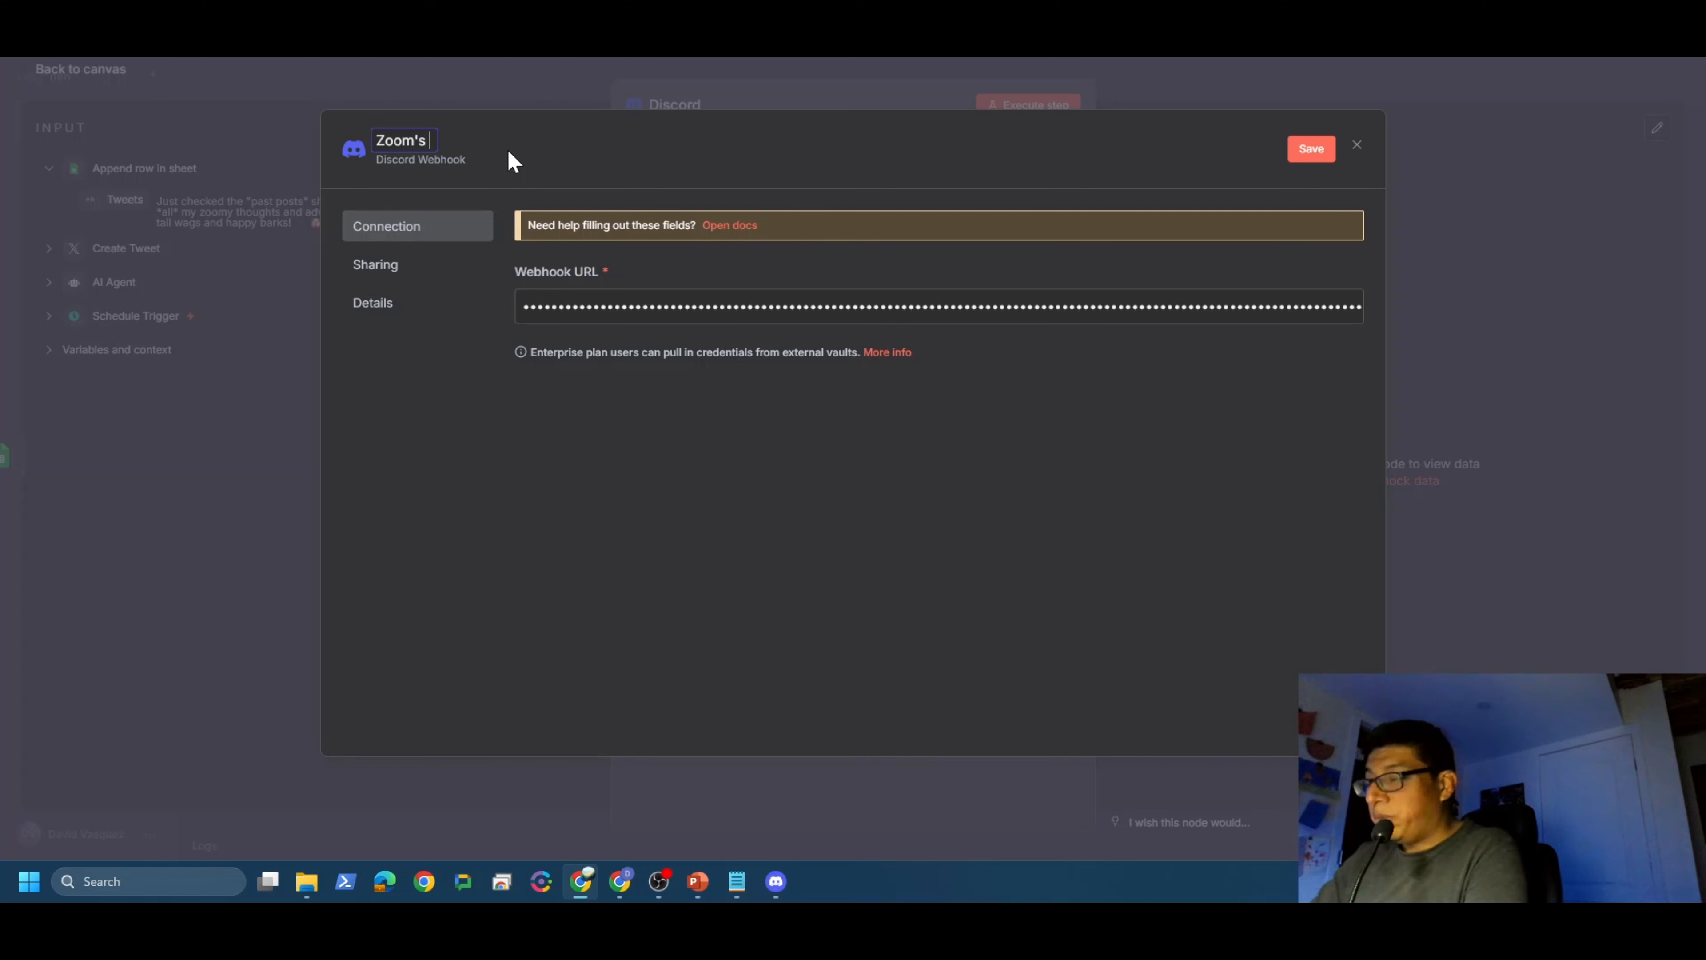
pyautogui.write('Webhook')
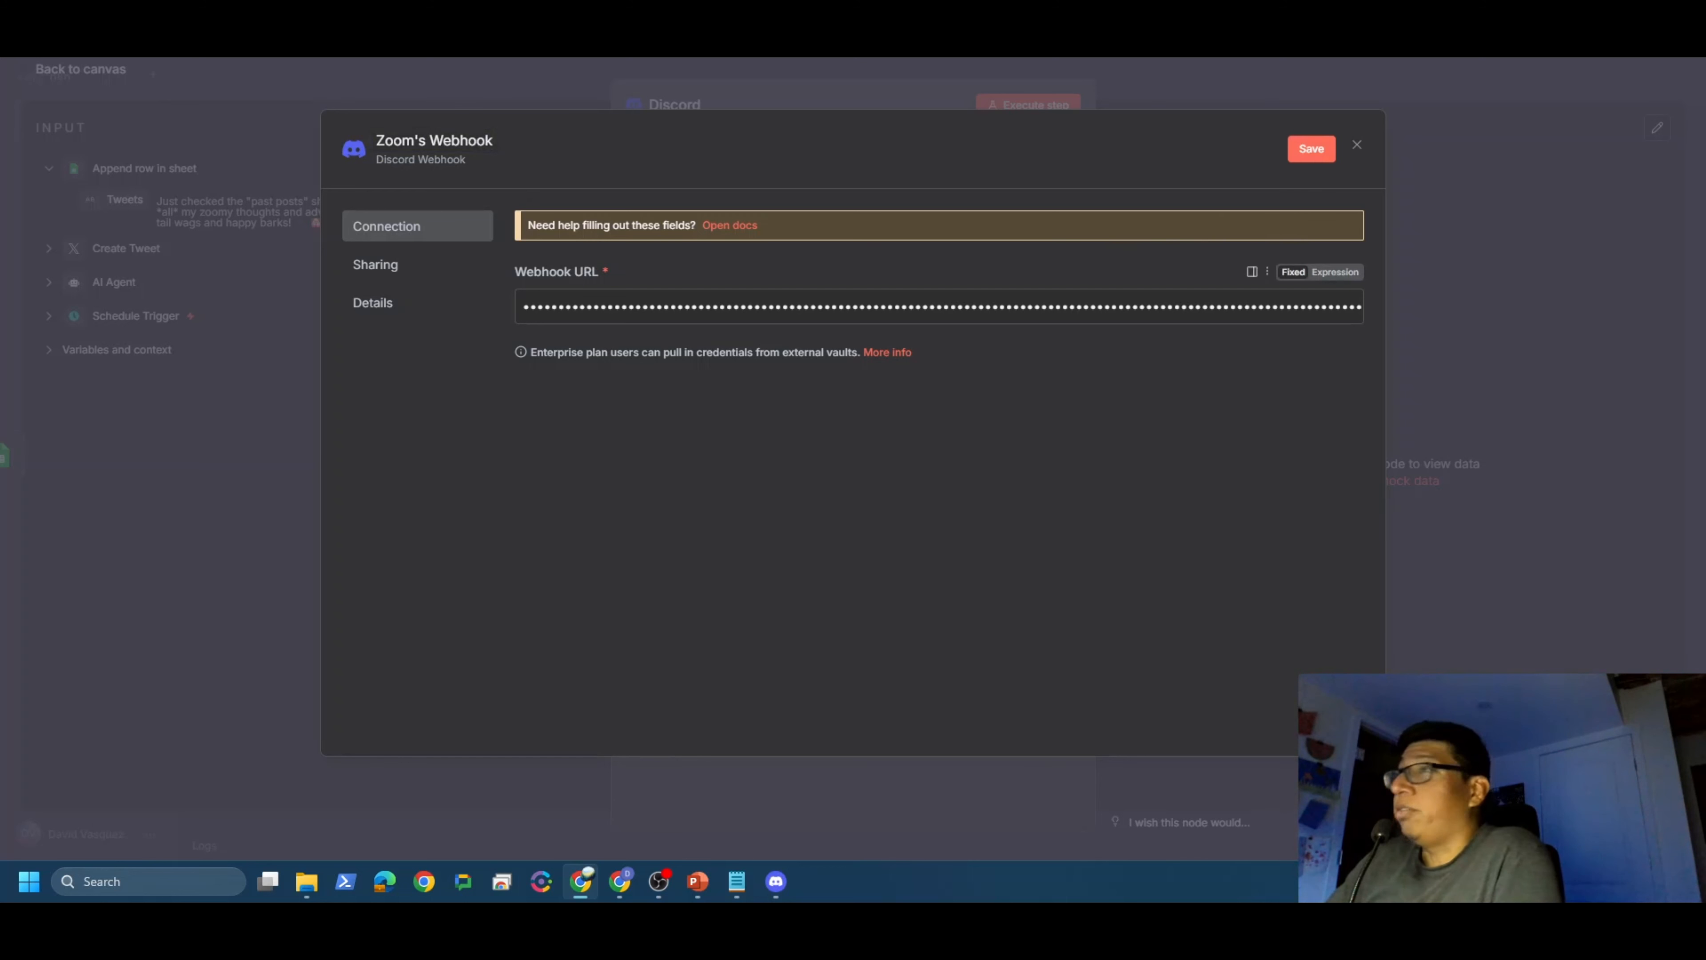
pyautogui.click(1308, 148)
pyautogui.click(1461, 64)
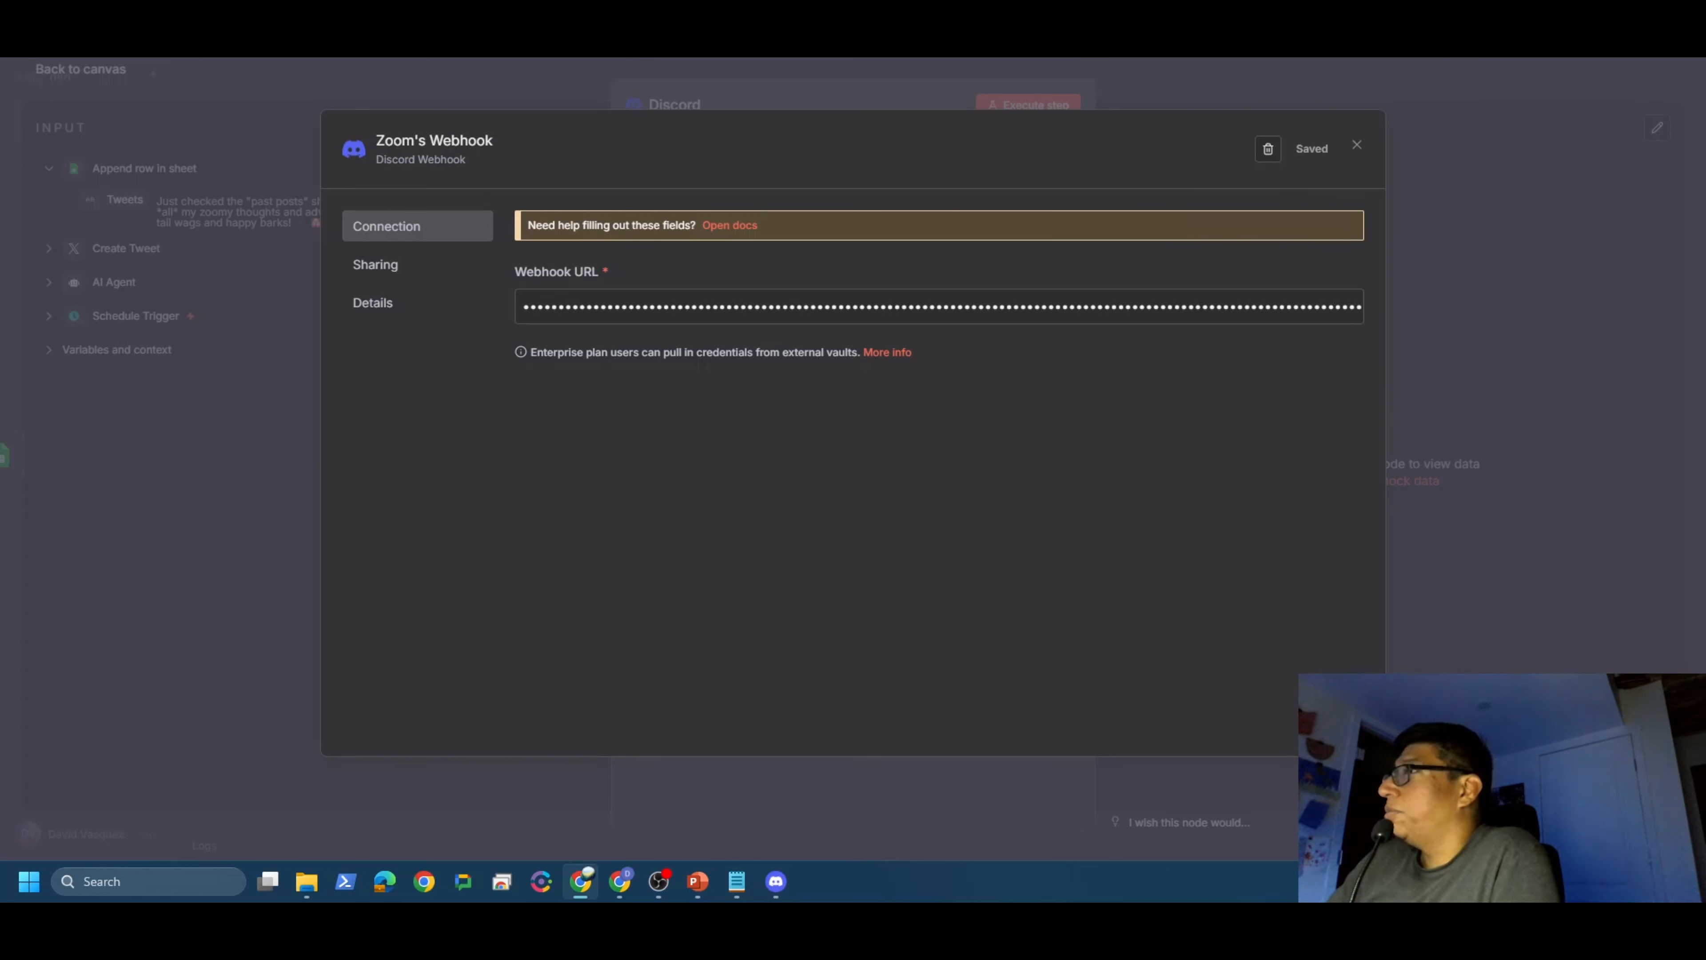
pyautogui.click(1356, 148)
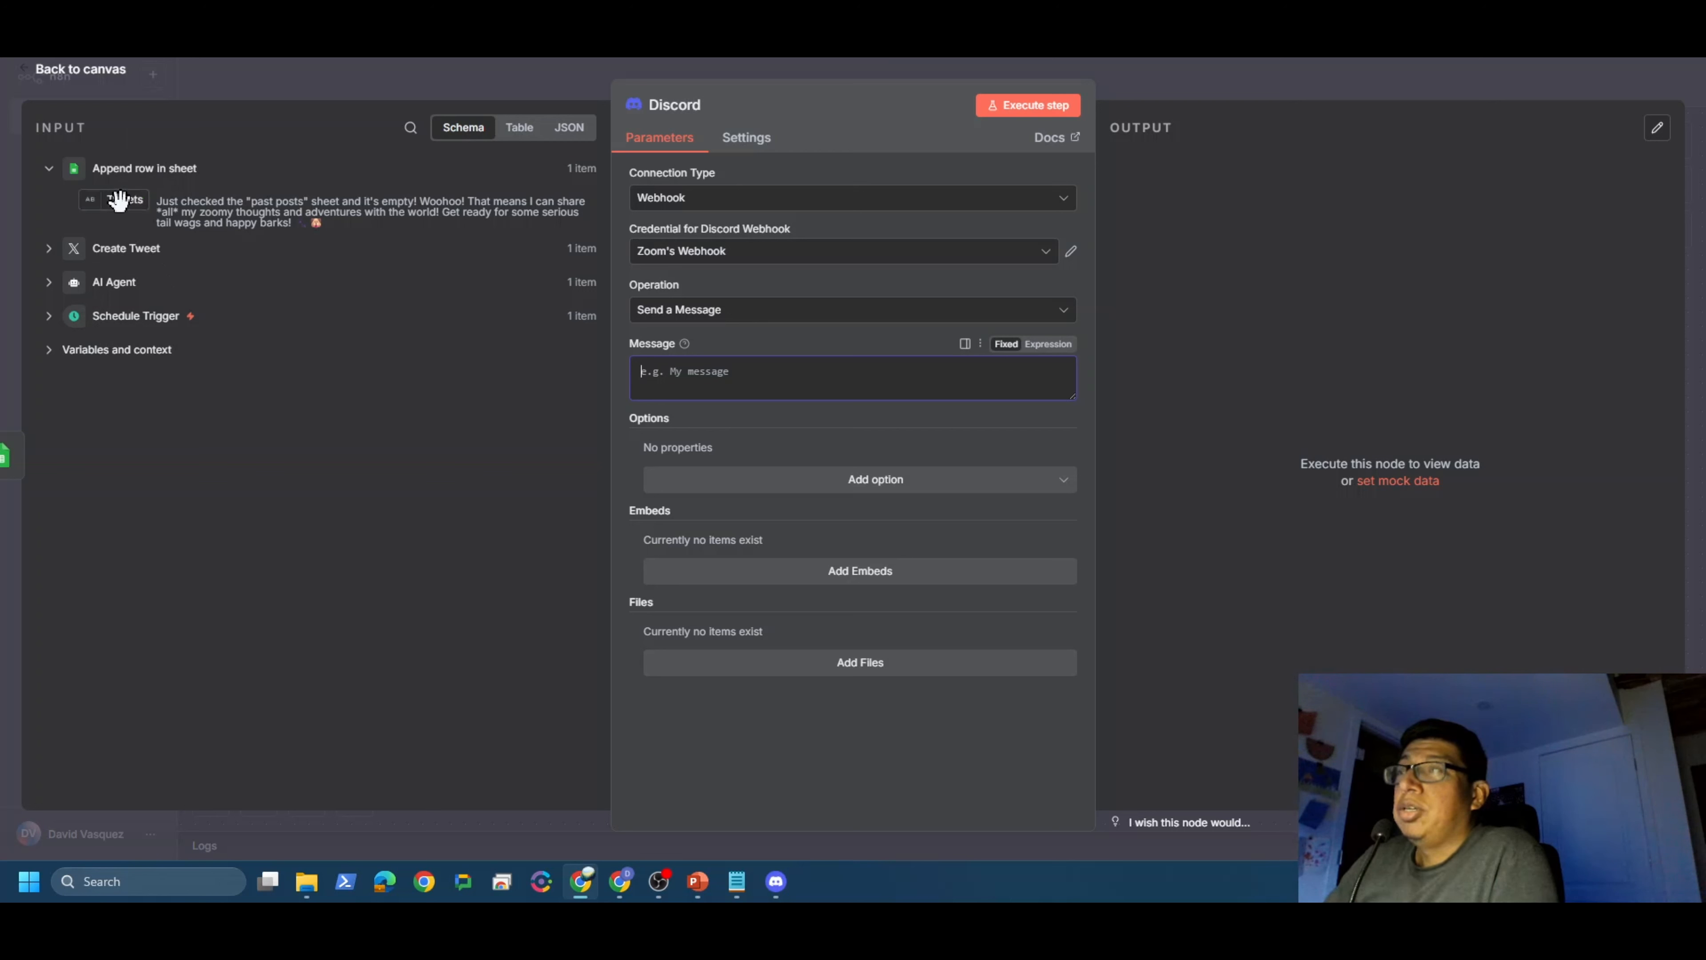
# Step: Map the Tweets field into the Discord node's message expression
pyautogui.moveTo(119, 200); pyautogui.dragTo(664, 368)
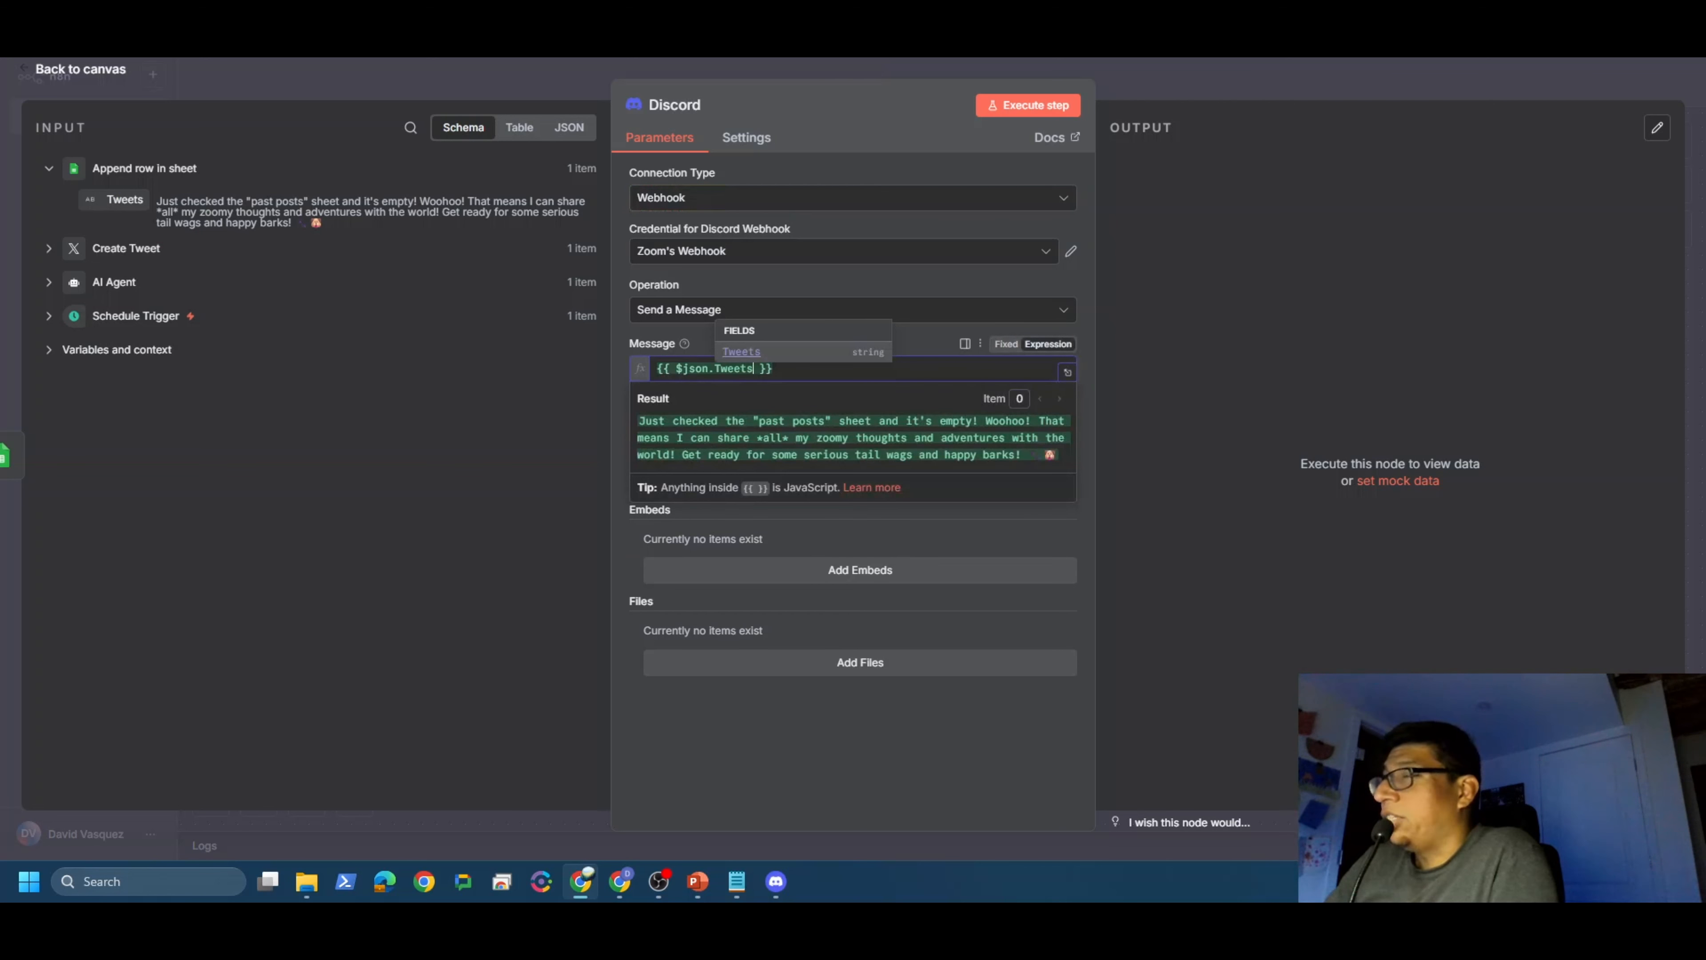
pyautogui.press('Escape')
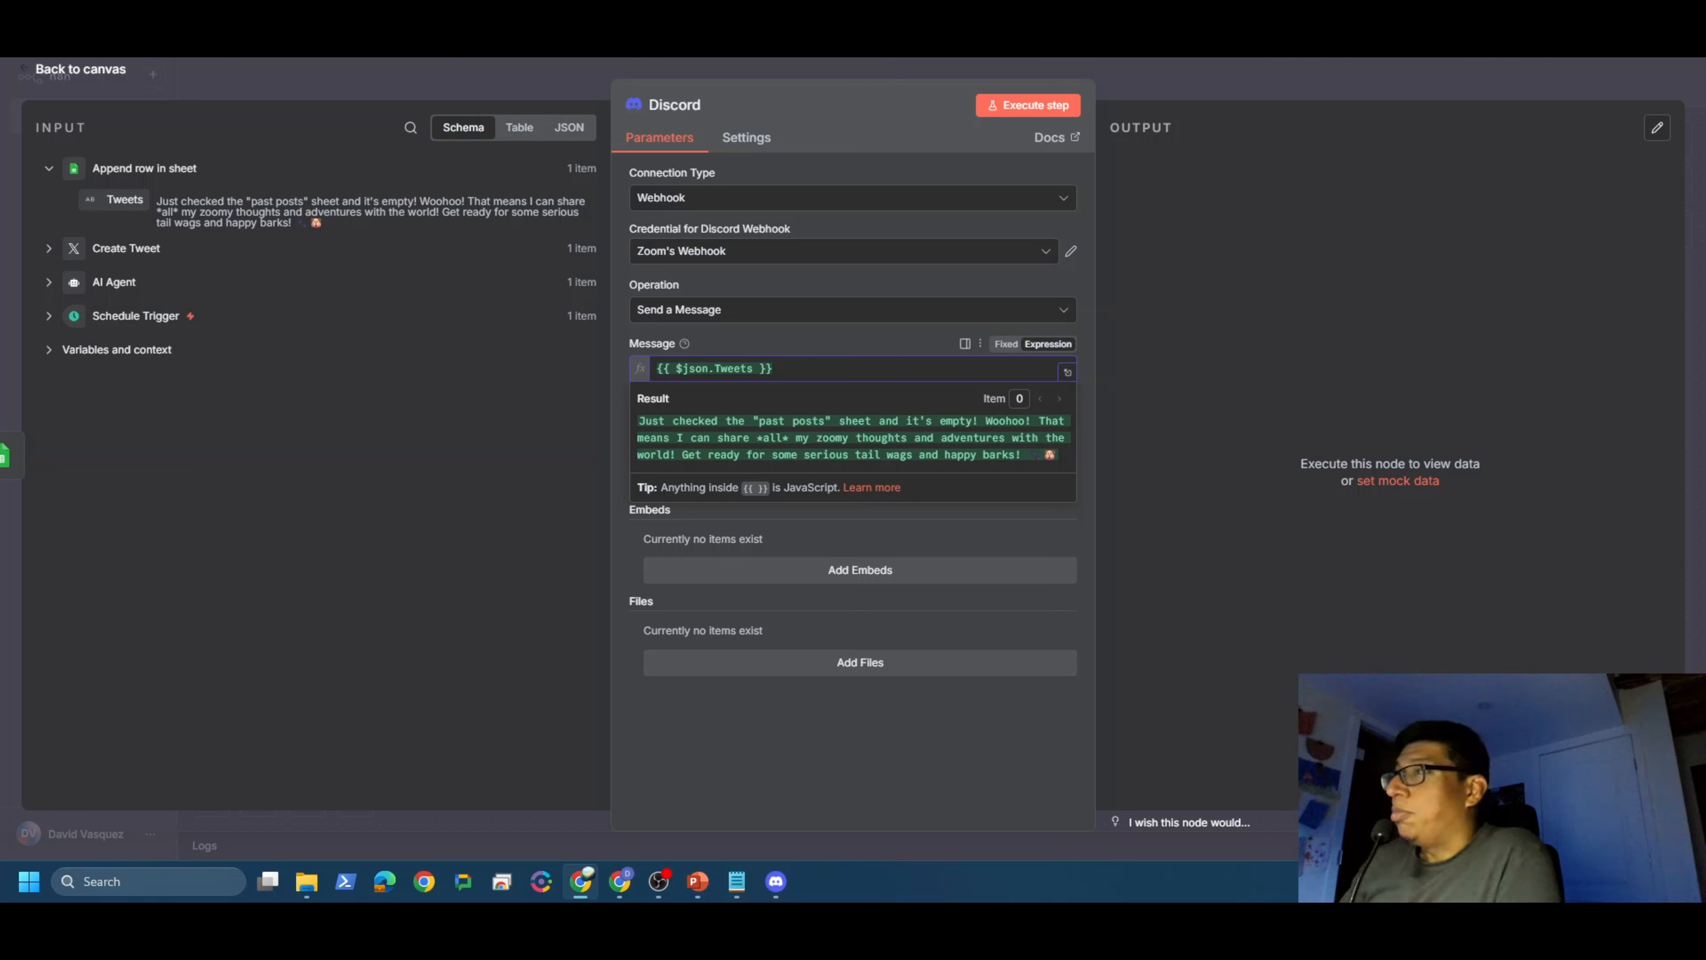
pyautogui.click(679, 716)
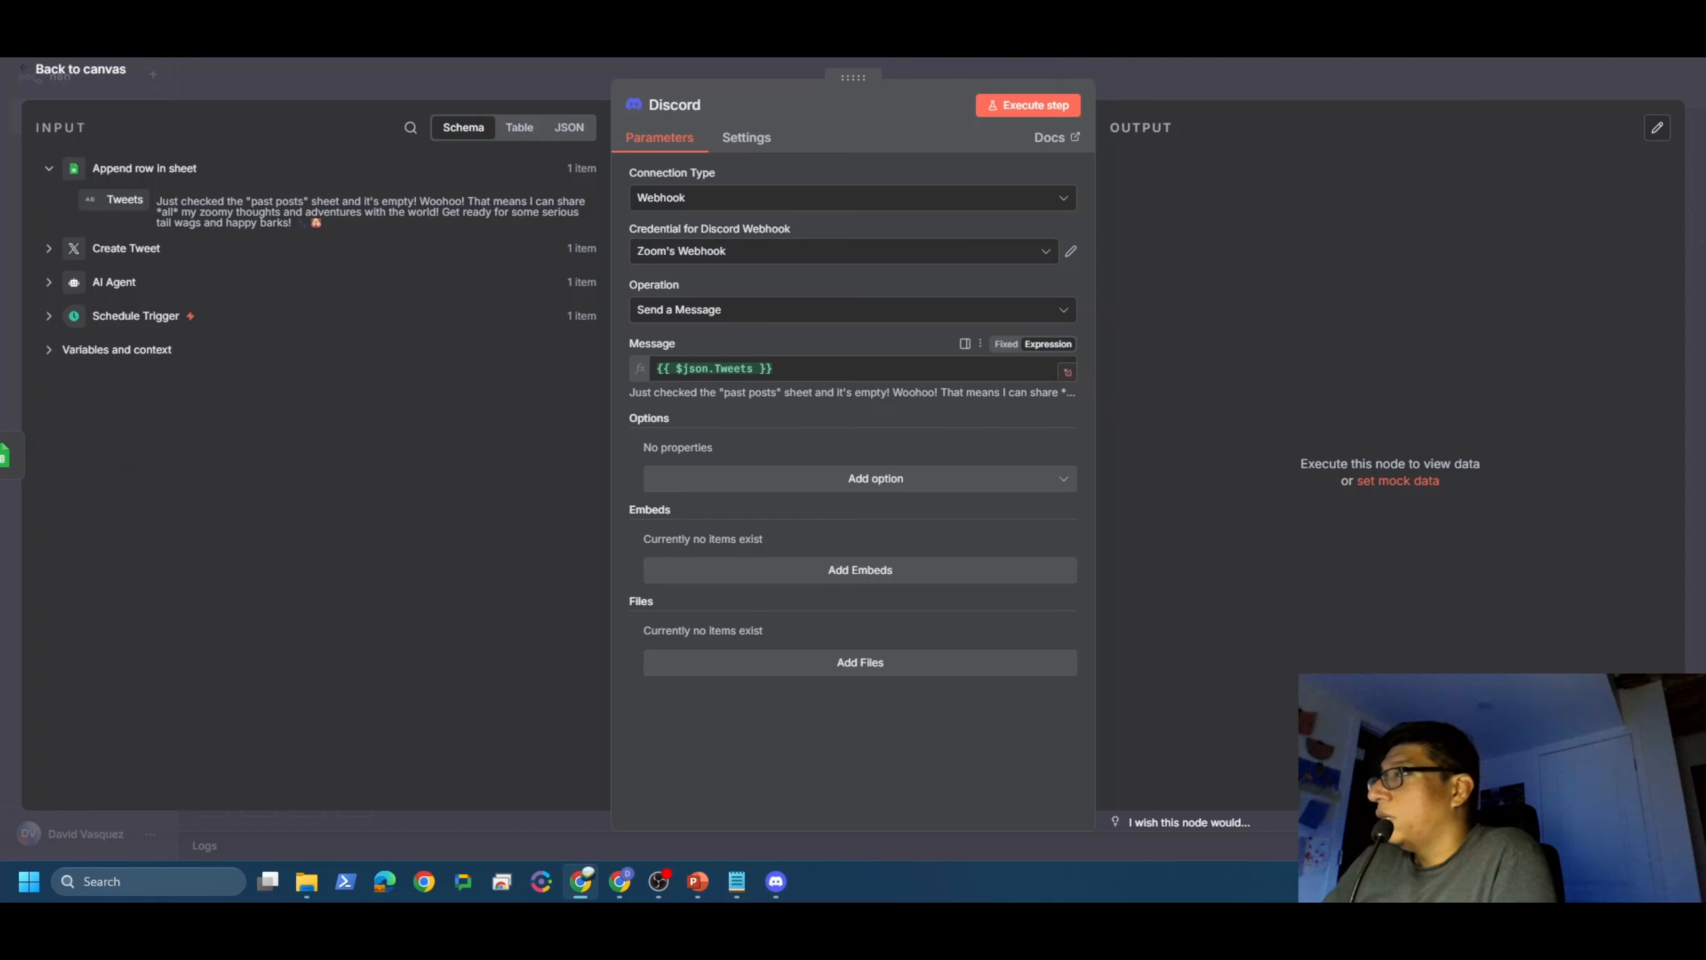
pyautogui.click(1068, 371)
# Step: Add 'Hello, your post to X has been successful.' above the tweet and 'Bye' below it
pyautogui.press('Left')
pyautogui.press('Left')
pyautogui.press('Left')
pyautogui.press('Left')
pyautogui.press('Left')
pyautogui.press('Left')
pyautogui.press('Left')
pyautogui.press('Left')
pyautogui.press('Left')
pyautogui.press('Left')
pyautogui.press('Left')
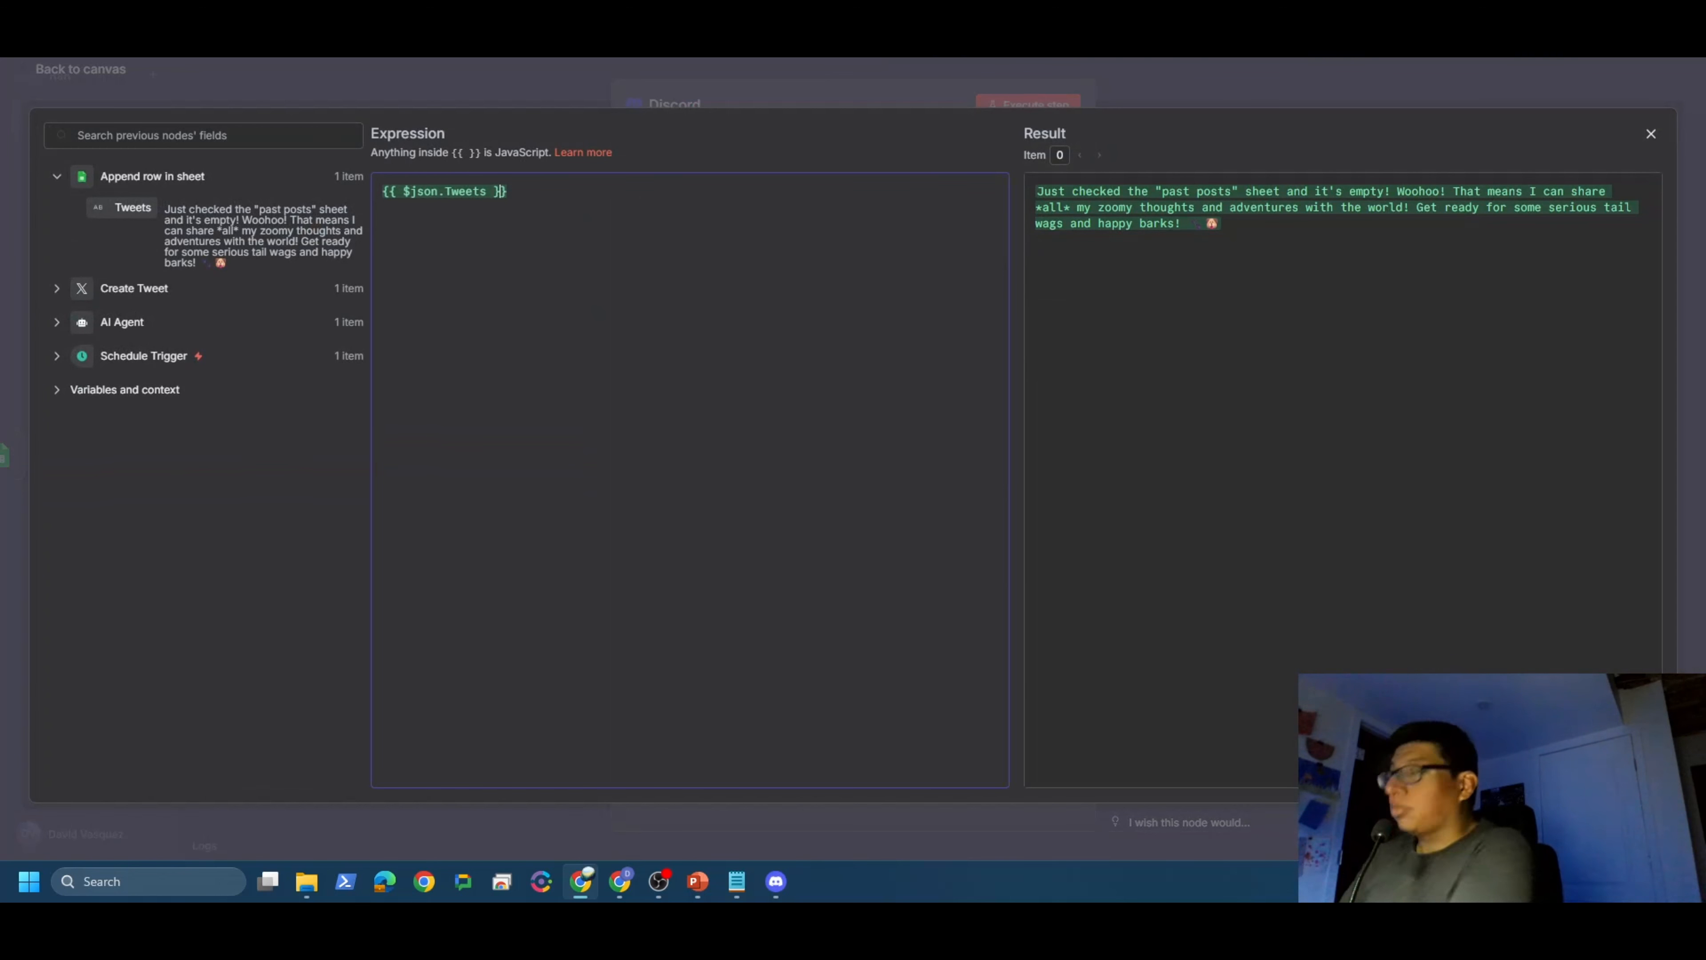
pyautogui.press('Return')
pyautogui.press('Return')
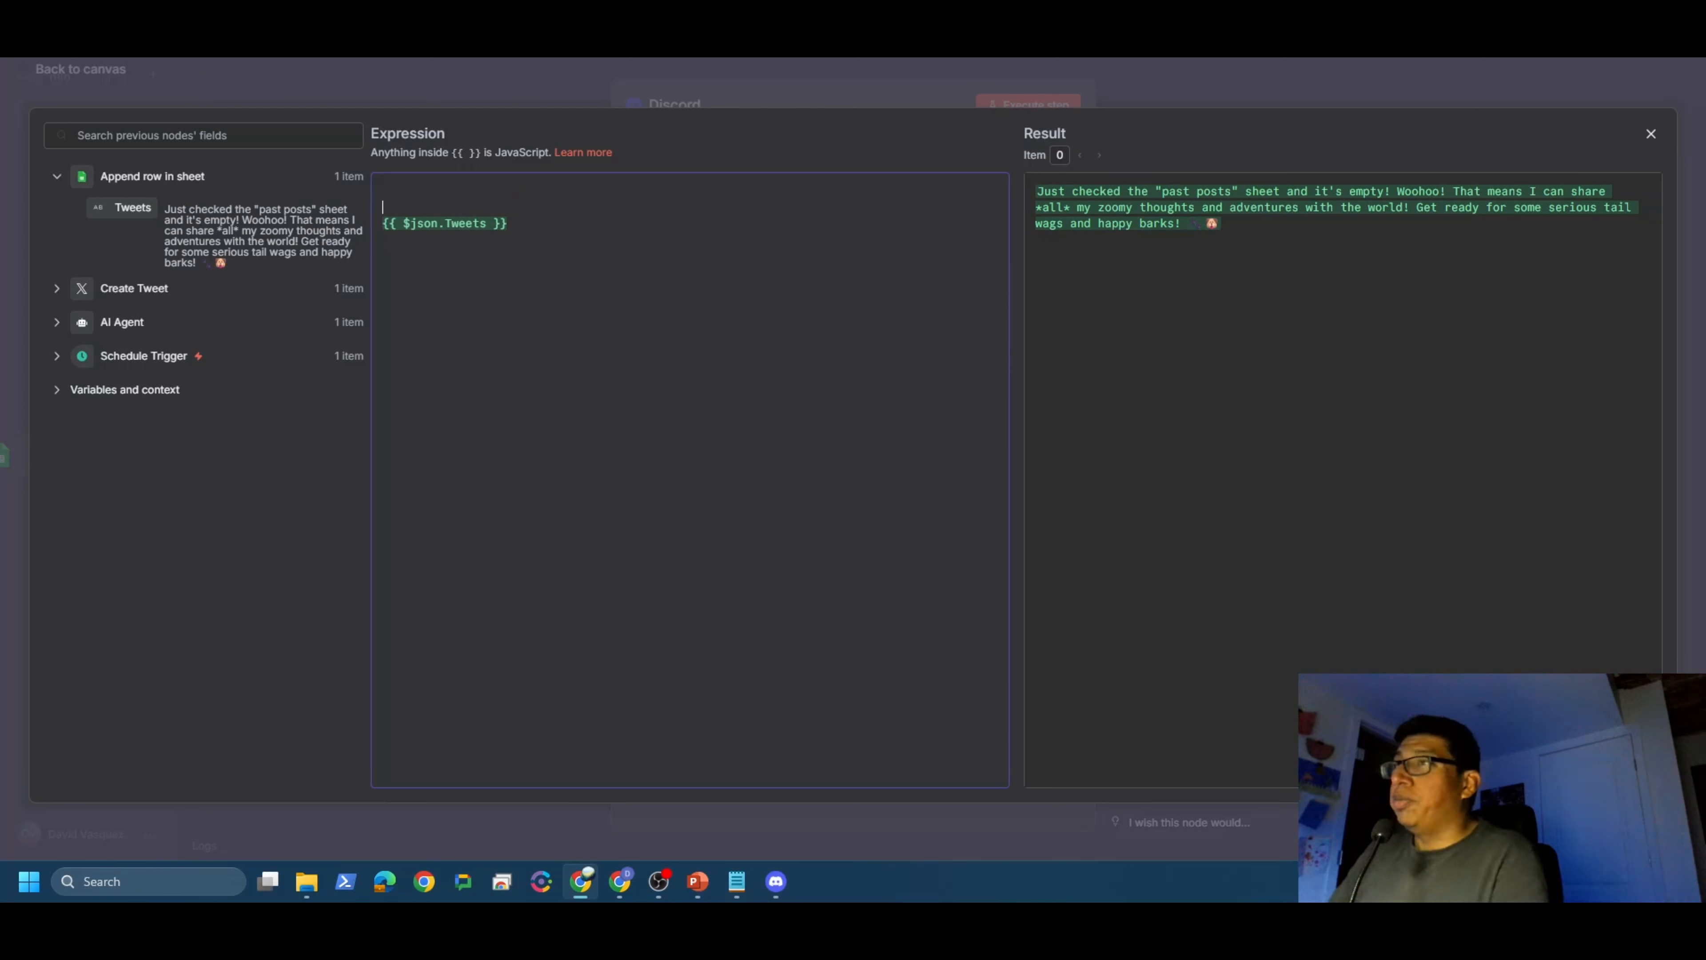
pyautogui.press('Up')
pyautogui.press('Up')
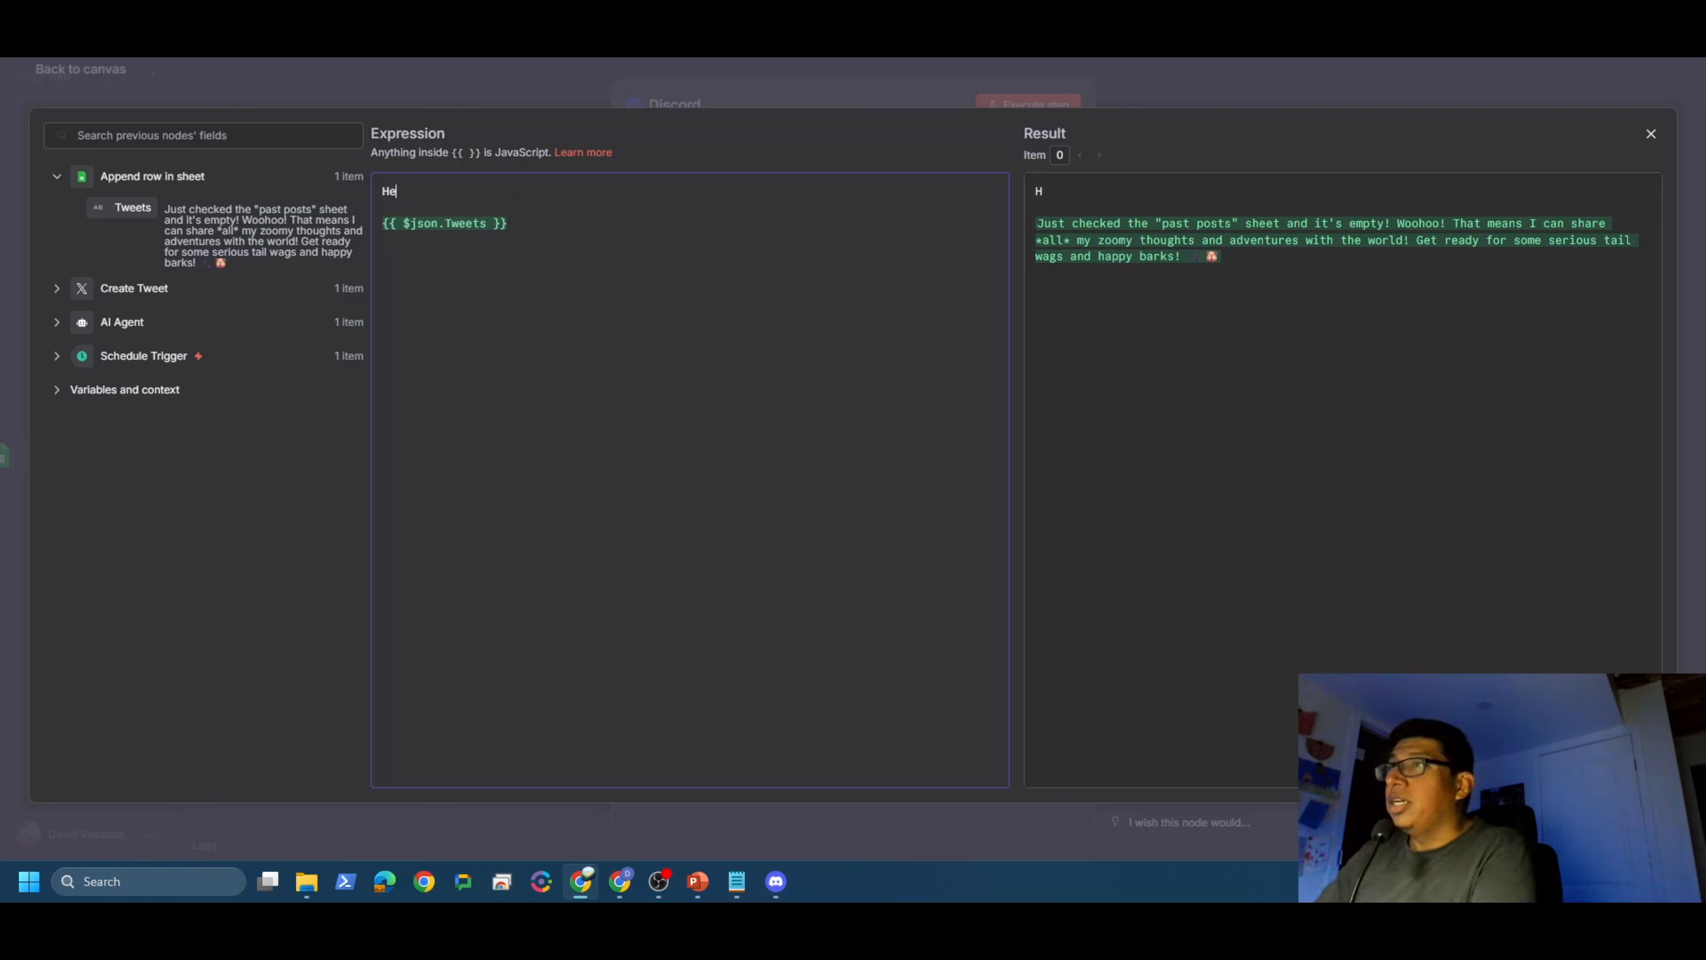
pyautogui.write('Hello, your ')
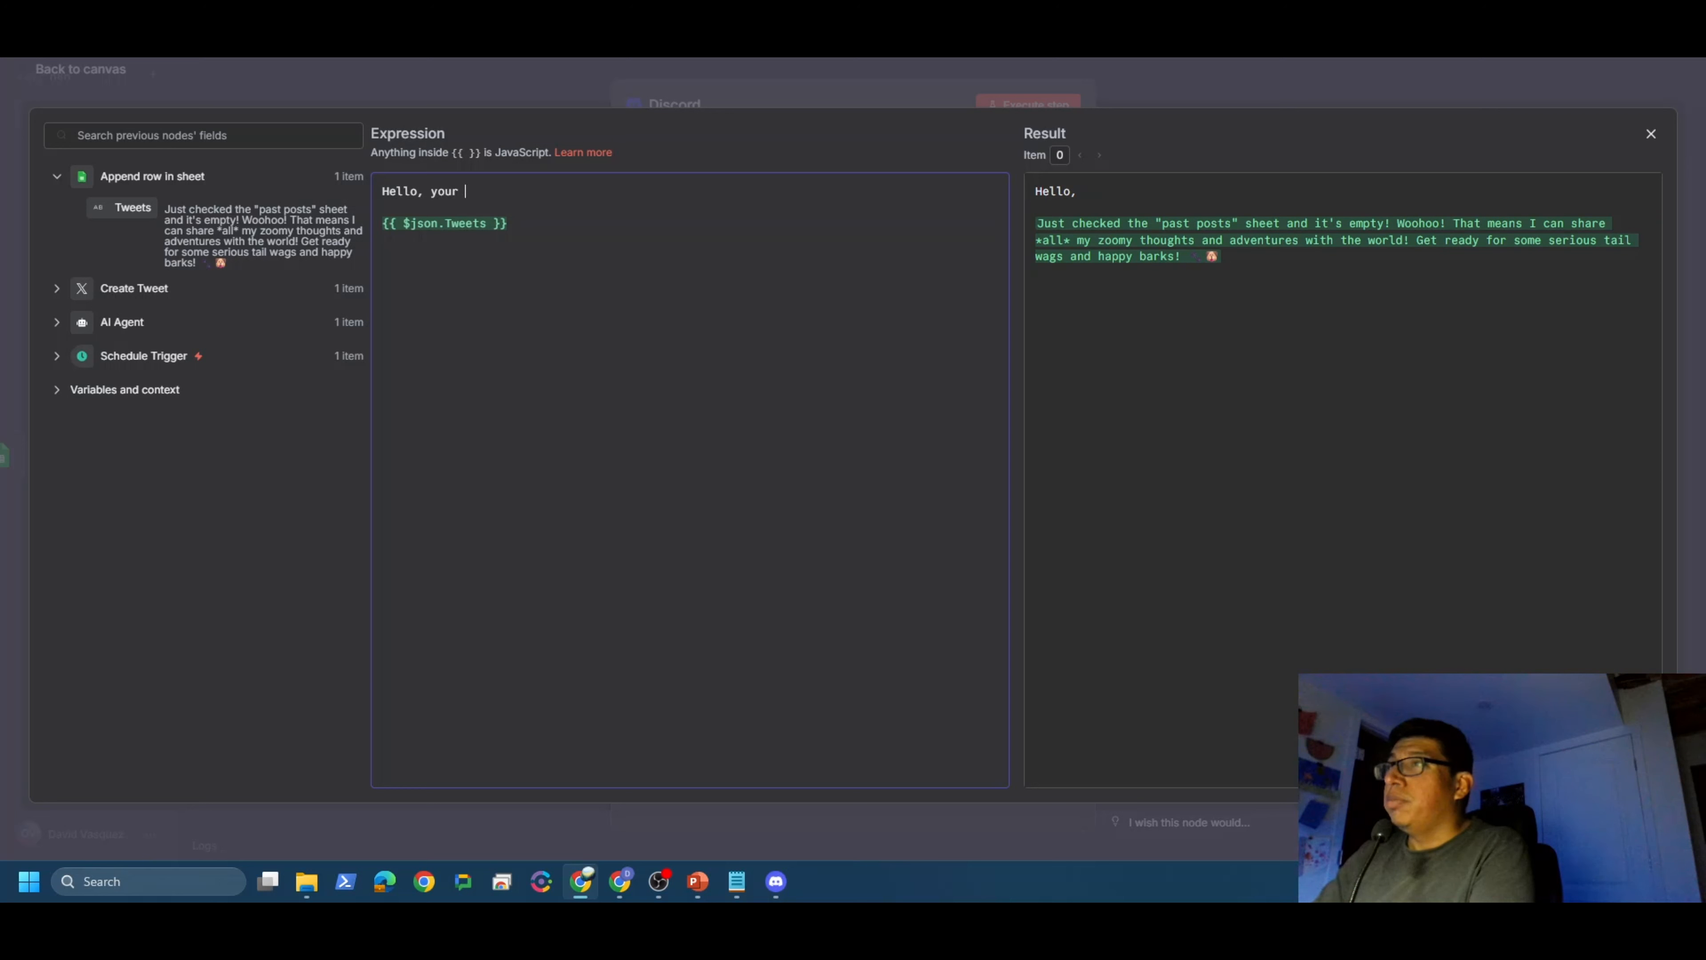
pyautogui.write('post to X has be')
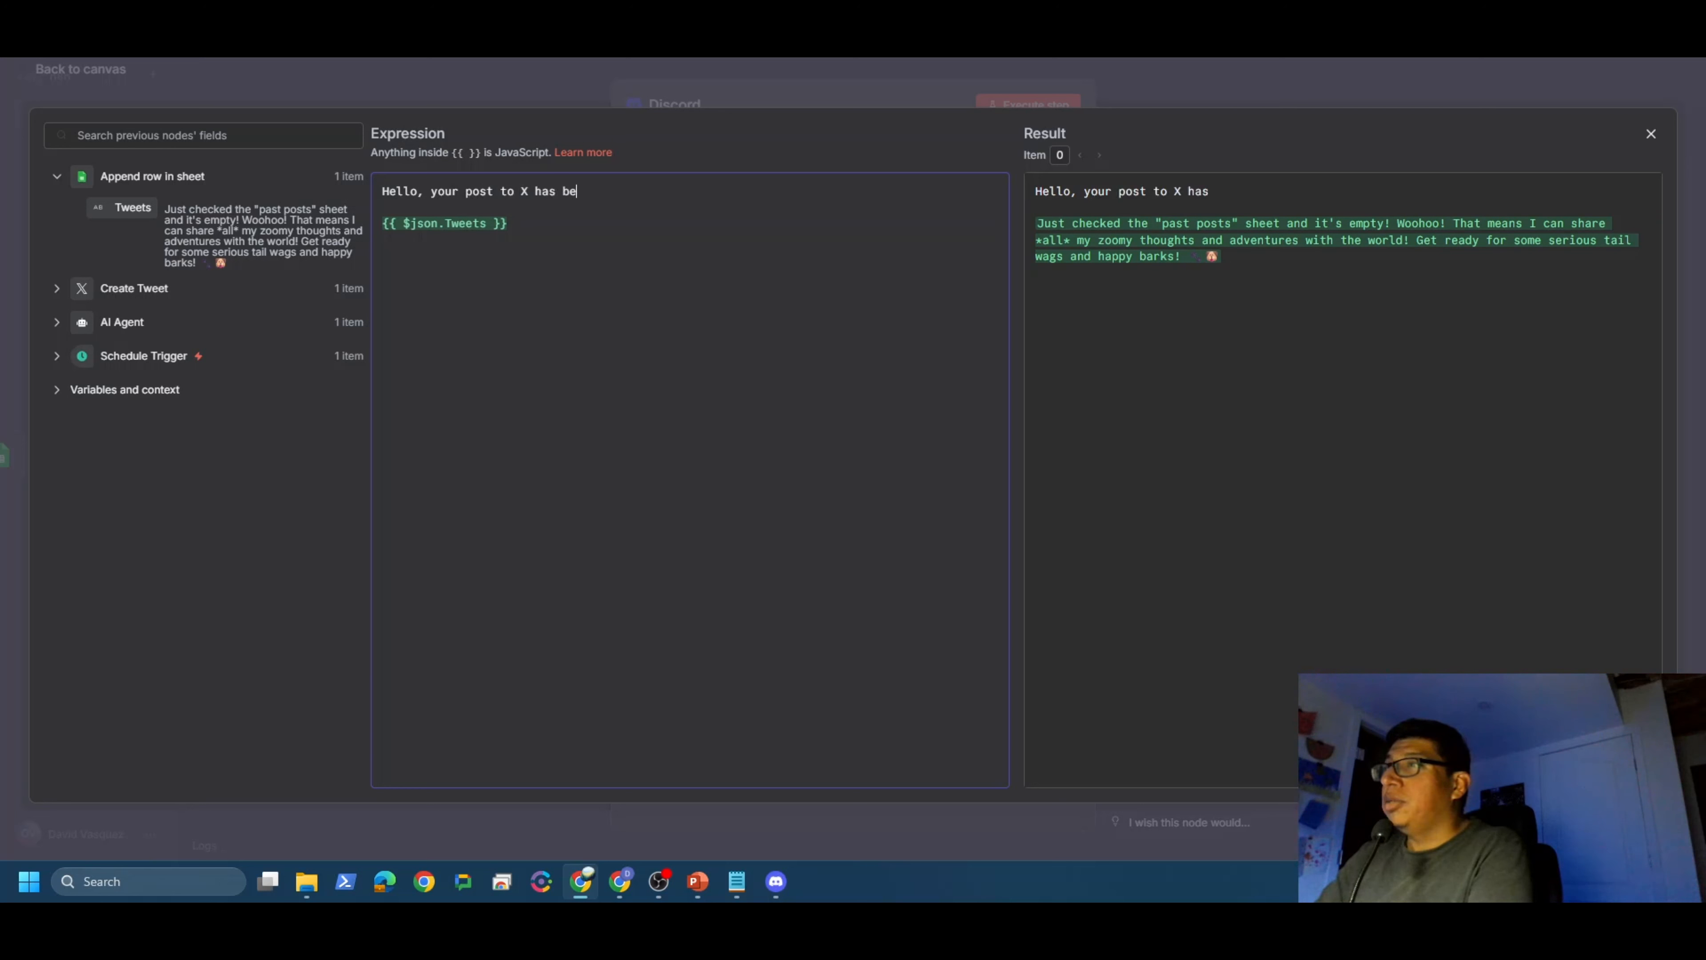
pyautogui.write('en successful')
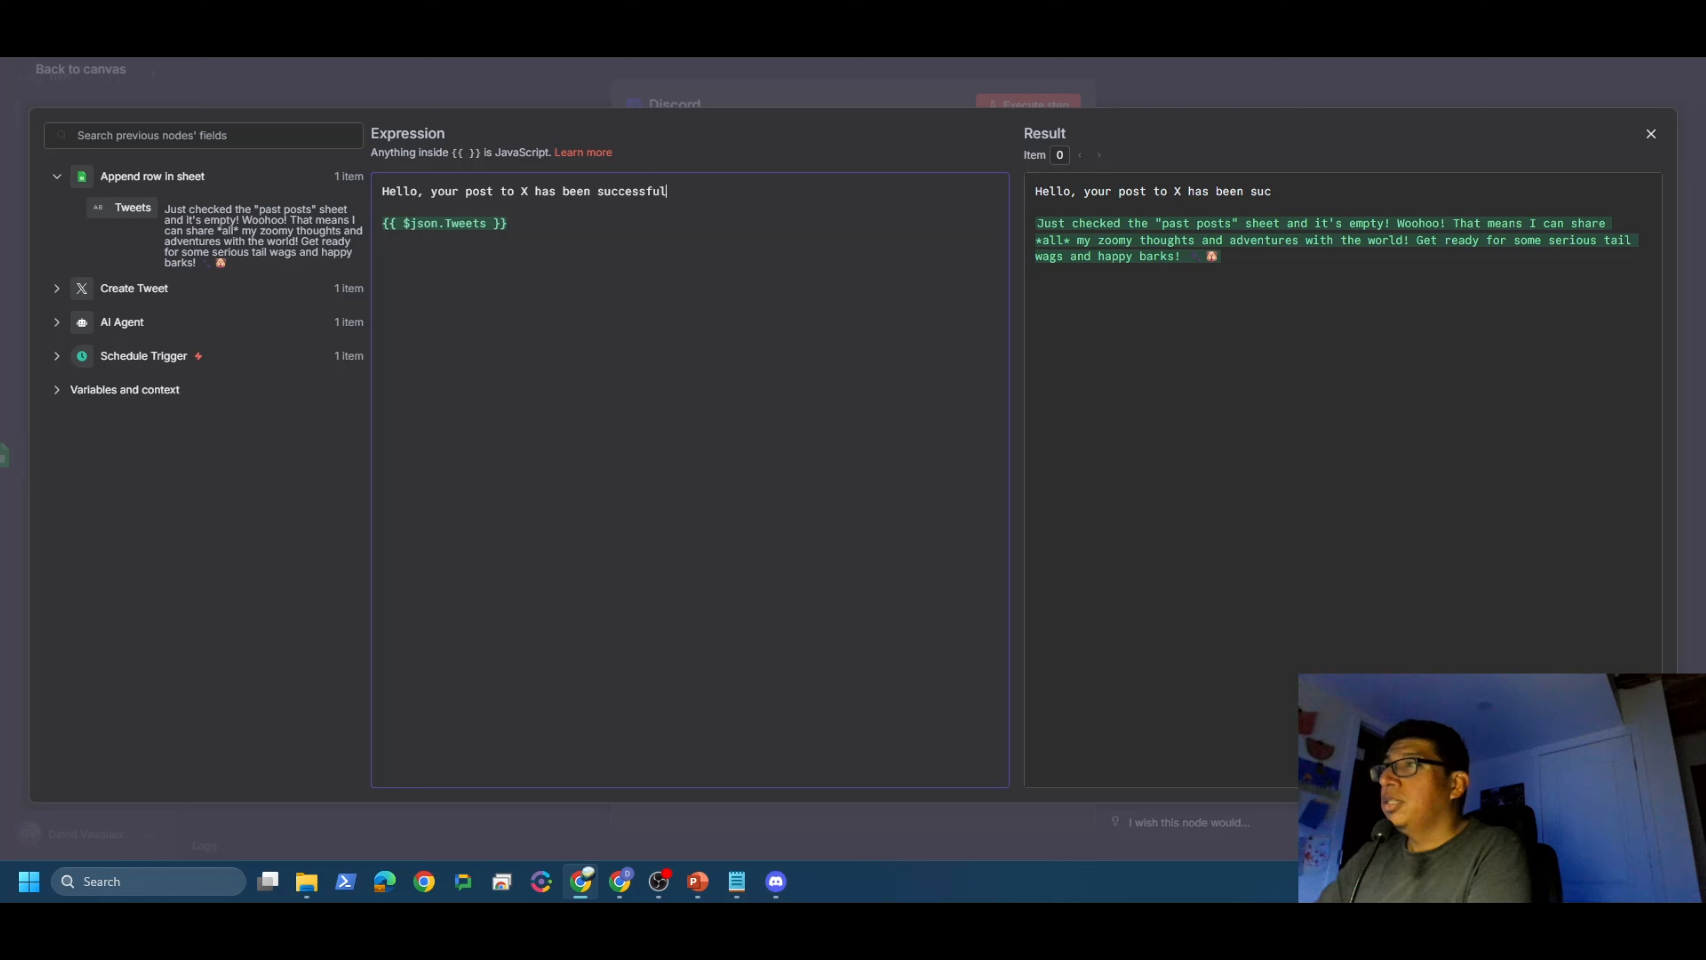
pyautogui.write('. Here is what was posted.')
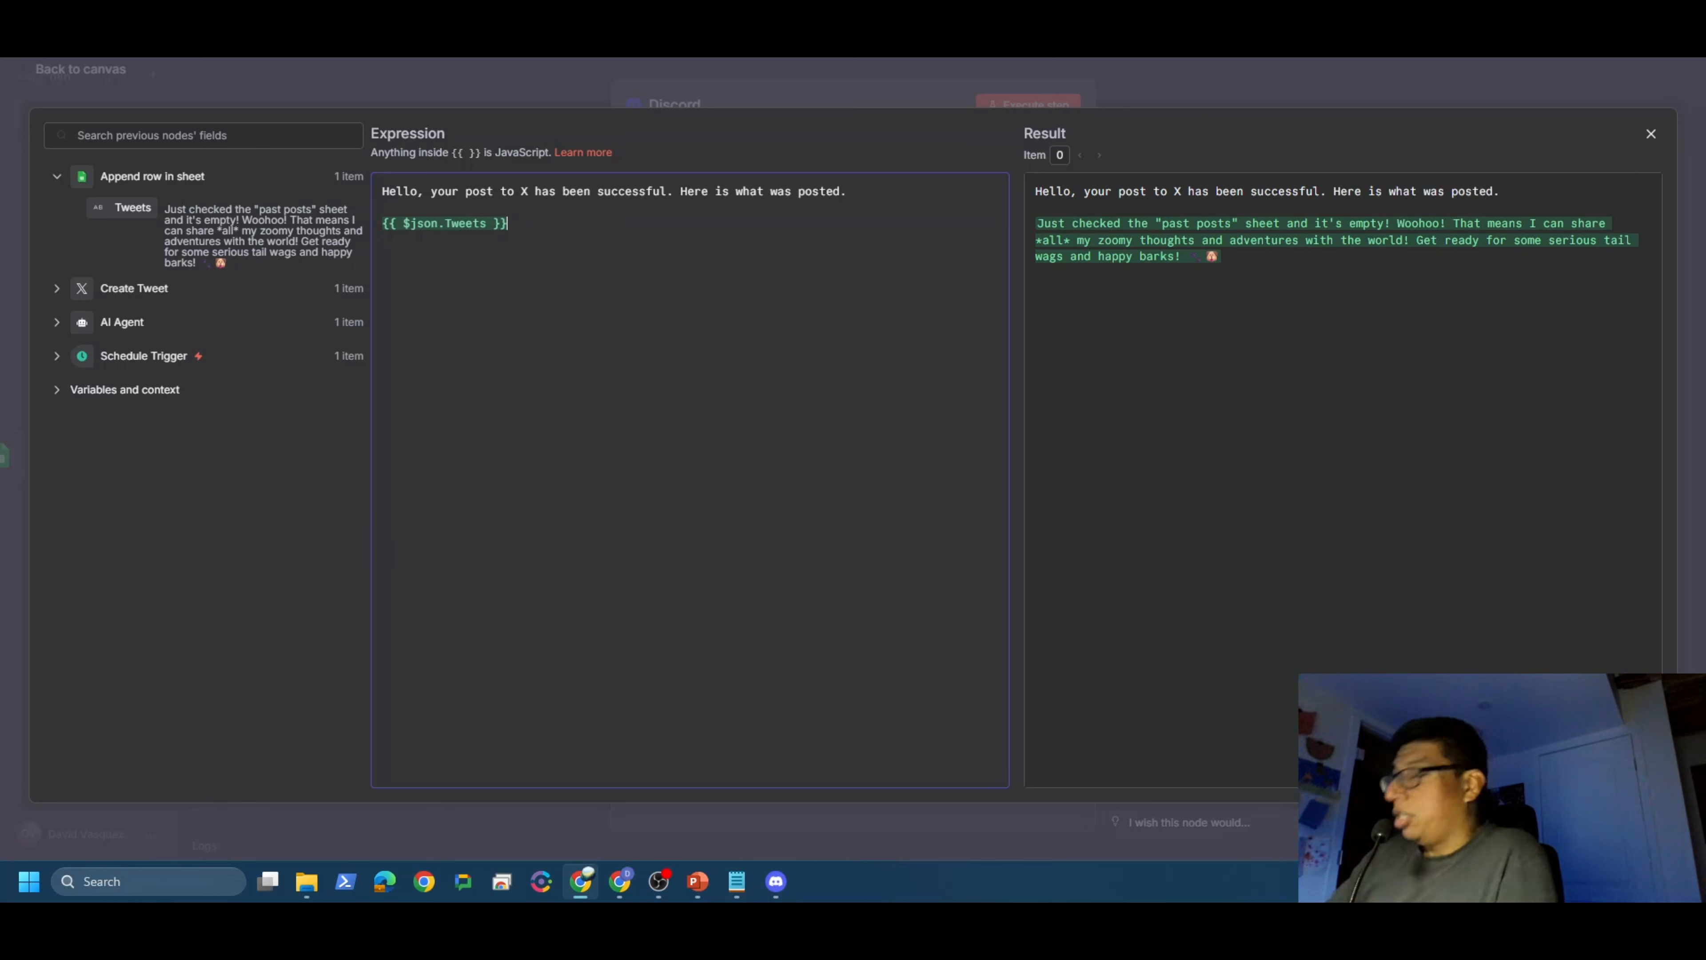
pyautogui.press('Return')
pyautogui.press('Return')
pyautogui.write('Byew')
pyautogui.press('BackSpace')
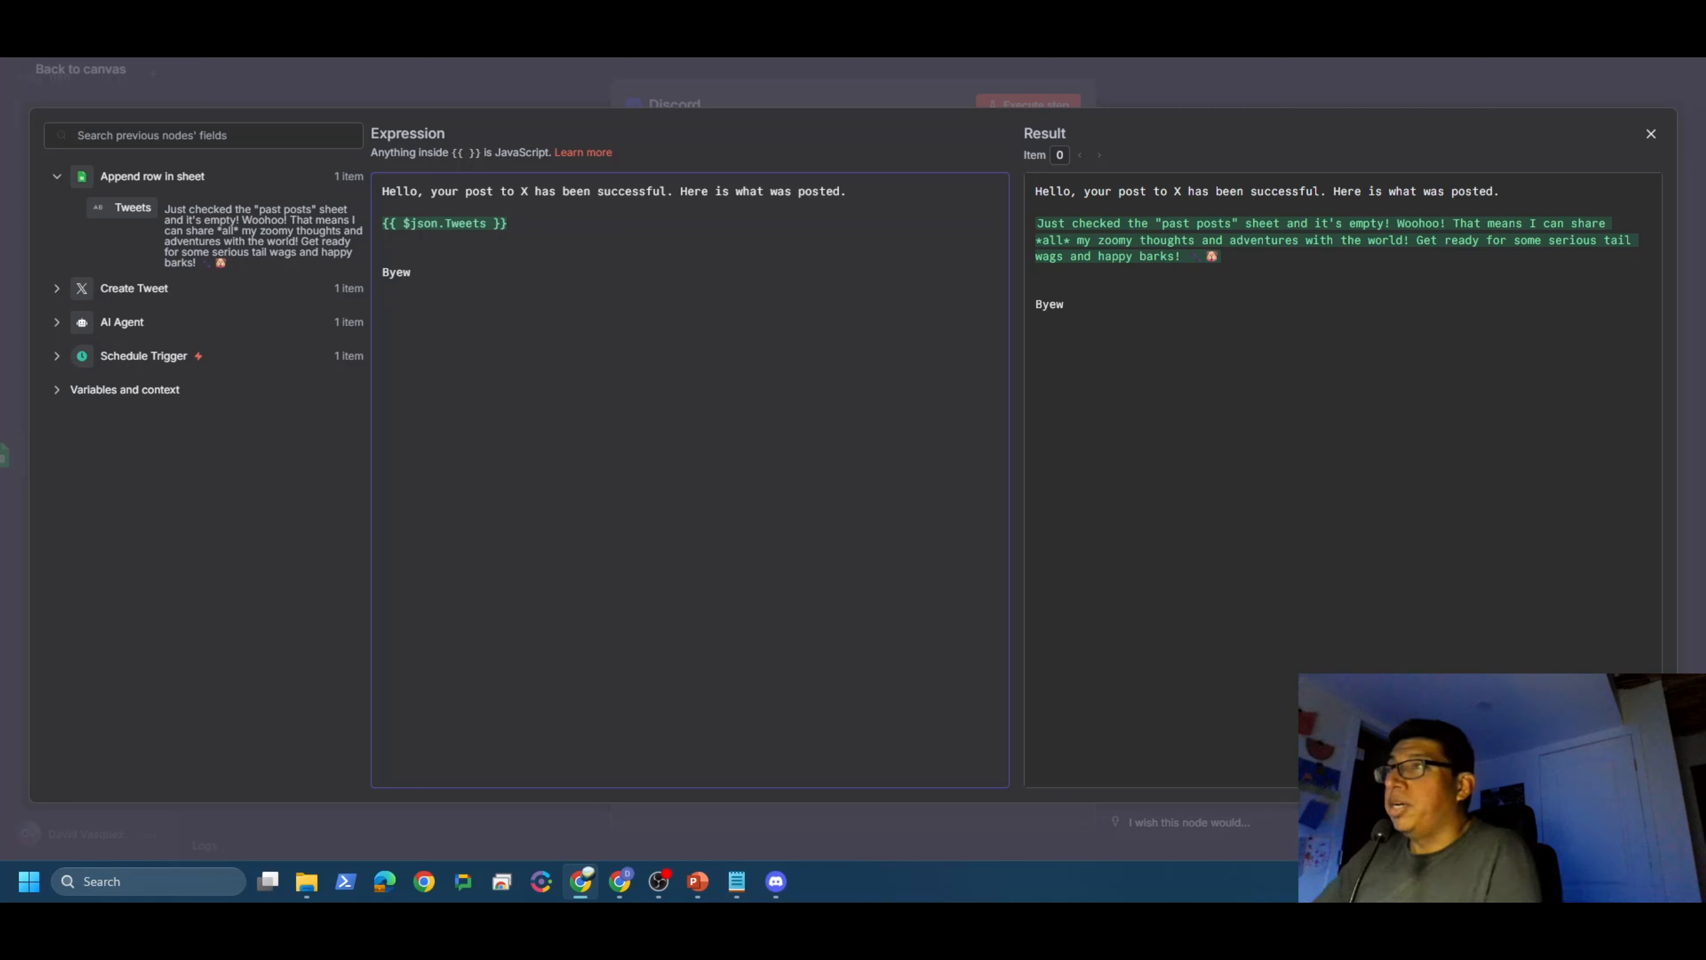
pyautogui.click(1648, 135)
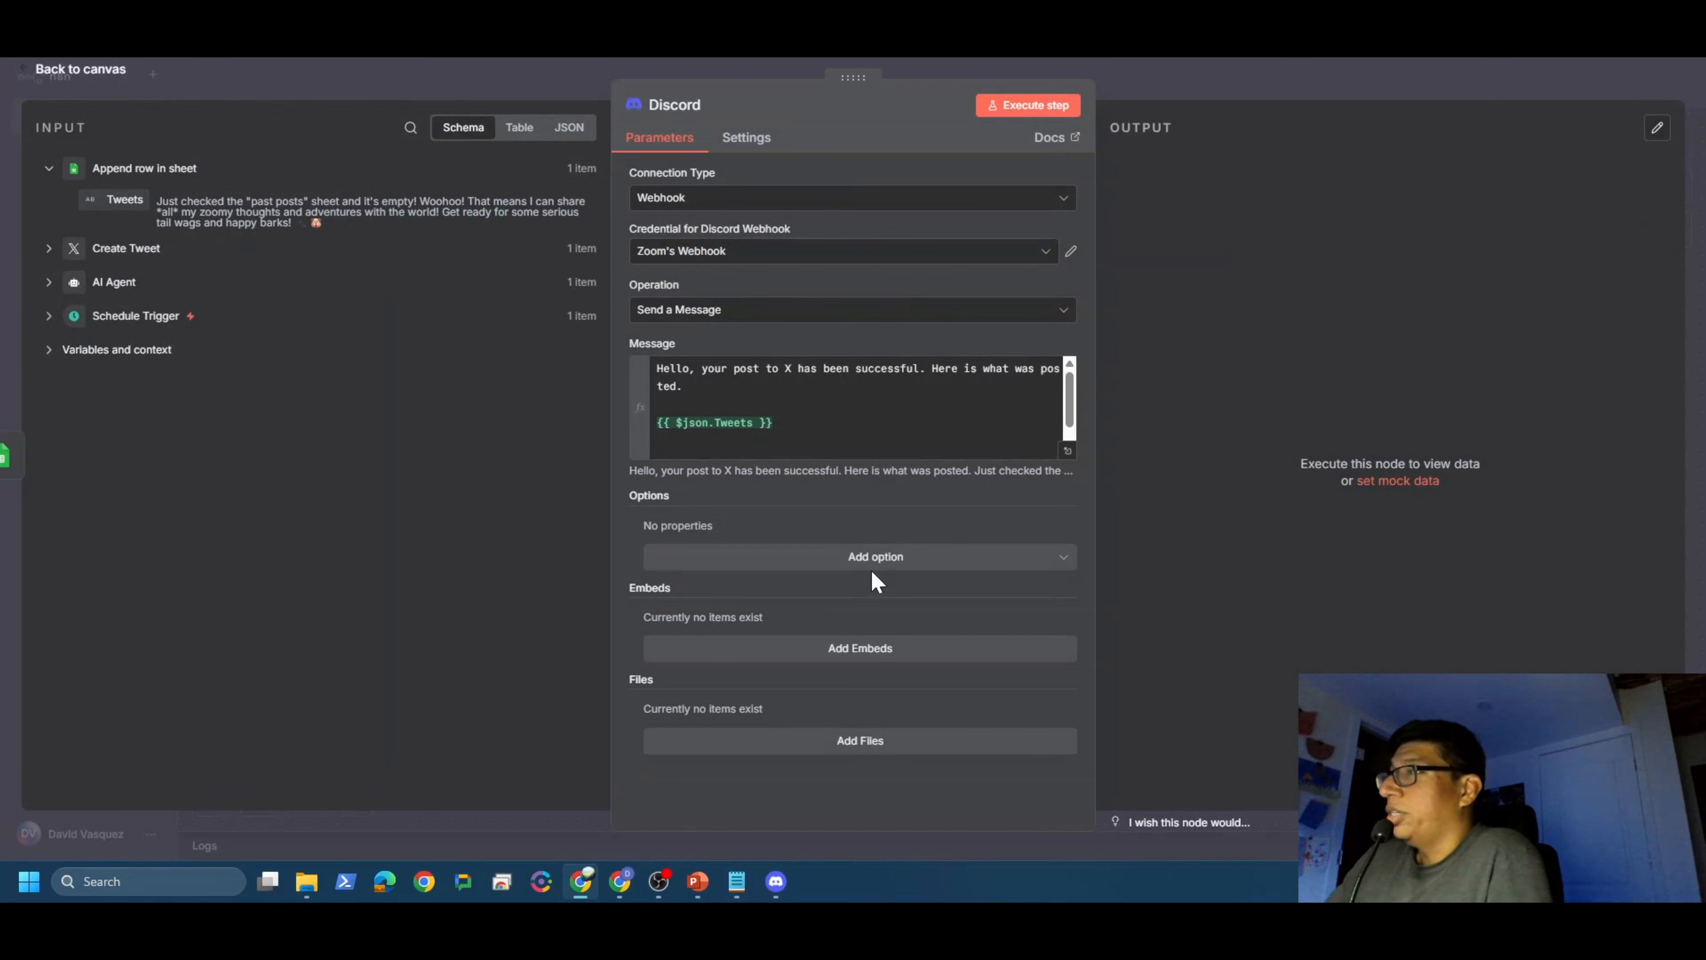
pyautogui.click(78, 70)
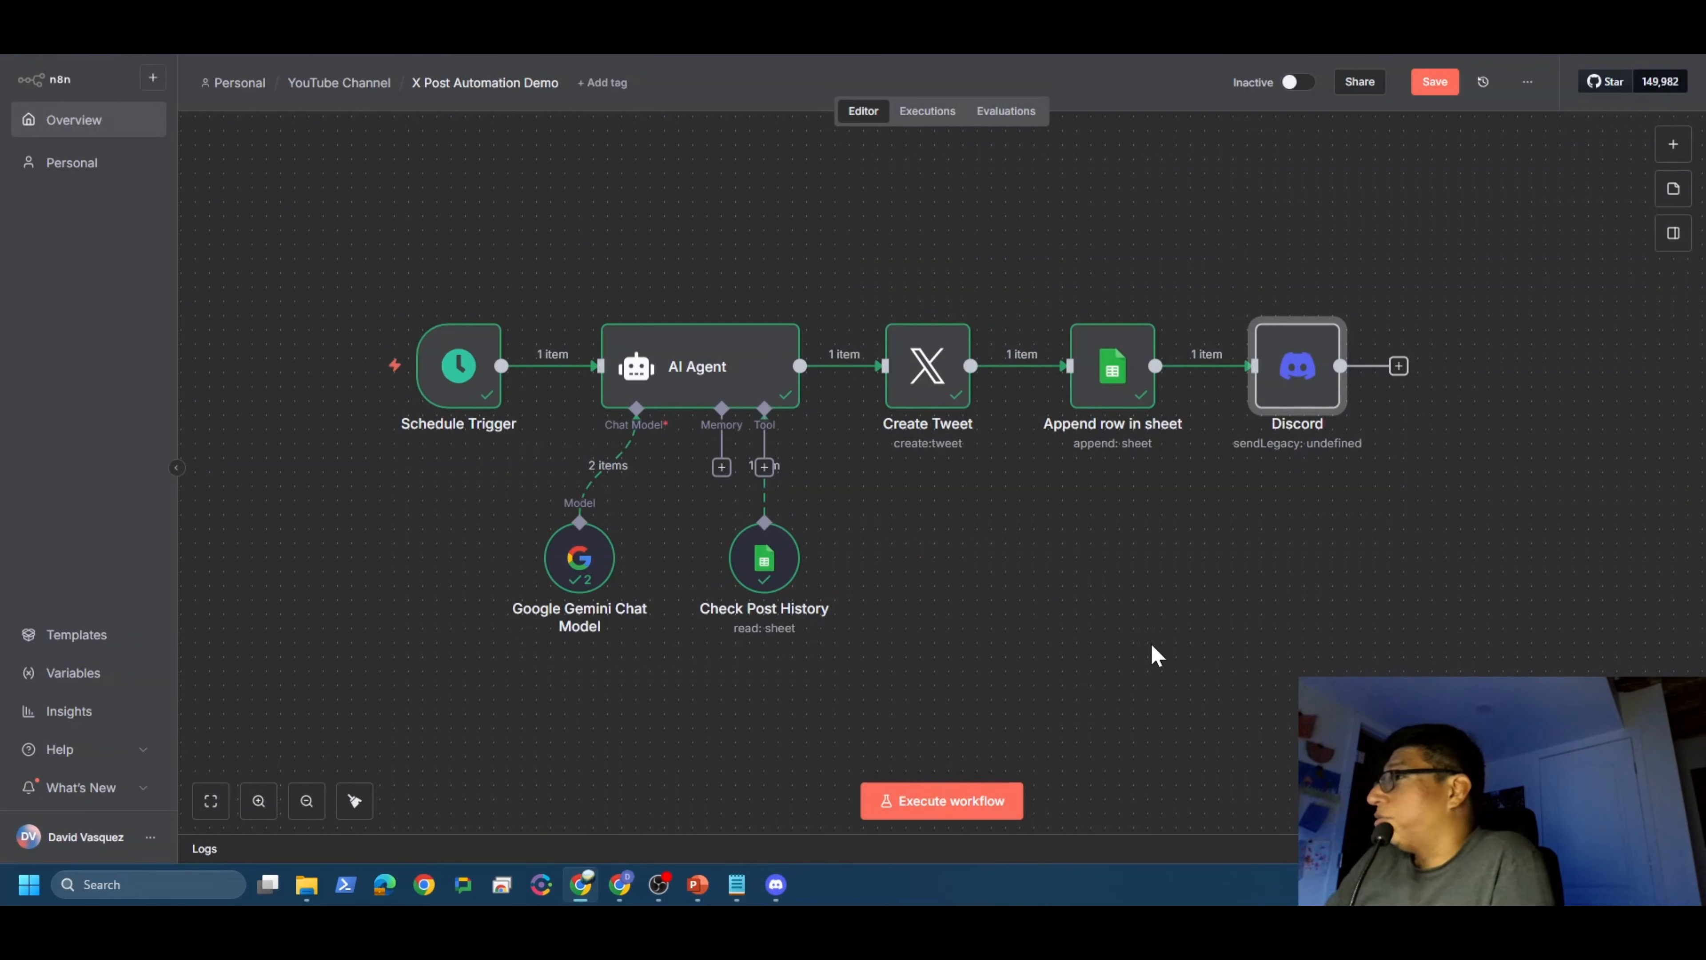
# Step: Save the workflow and execute it so the Discord node outputs 1 item
pyautogui.click(1436, 83)
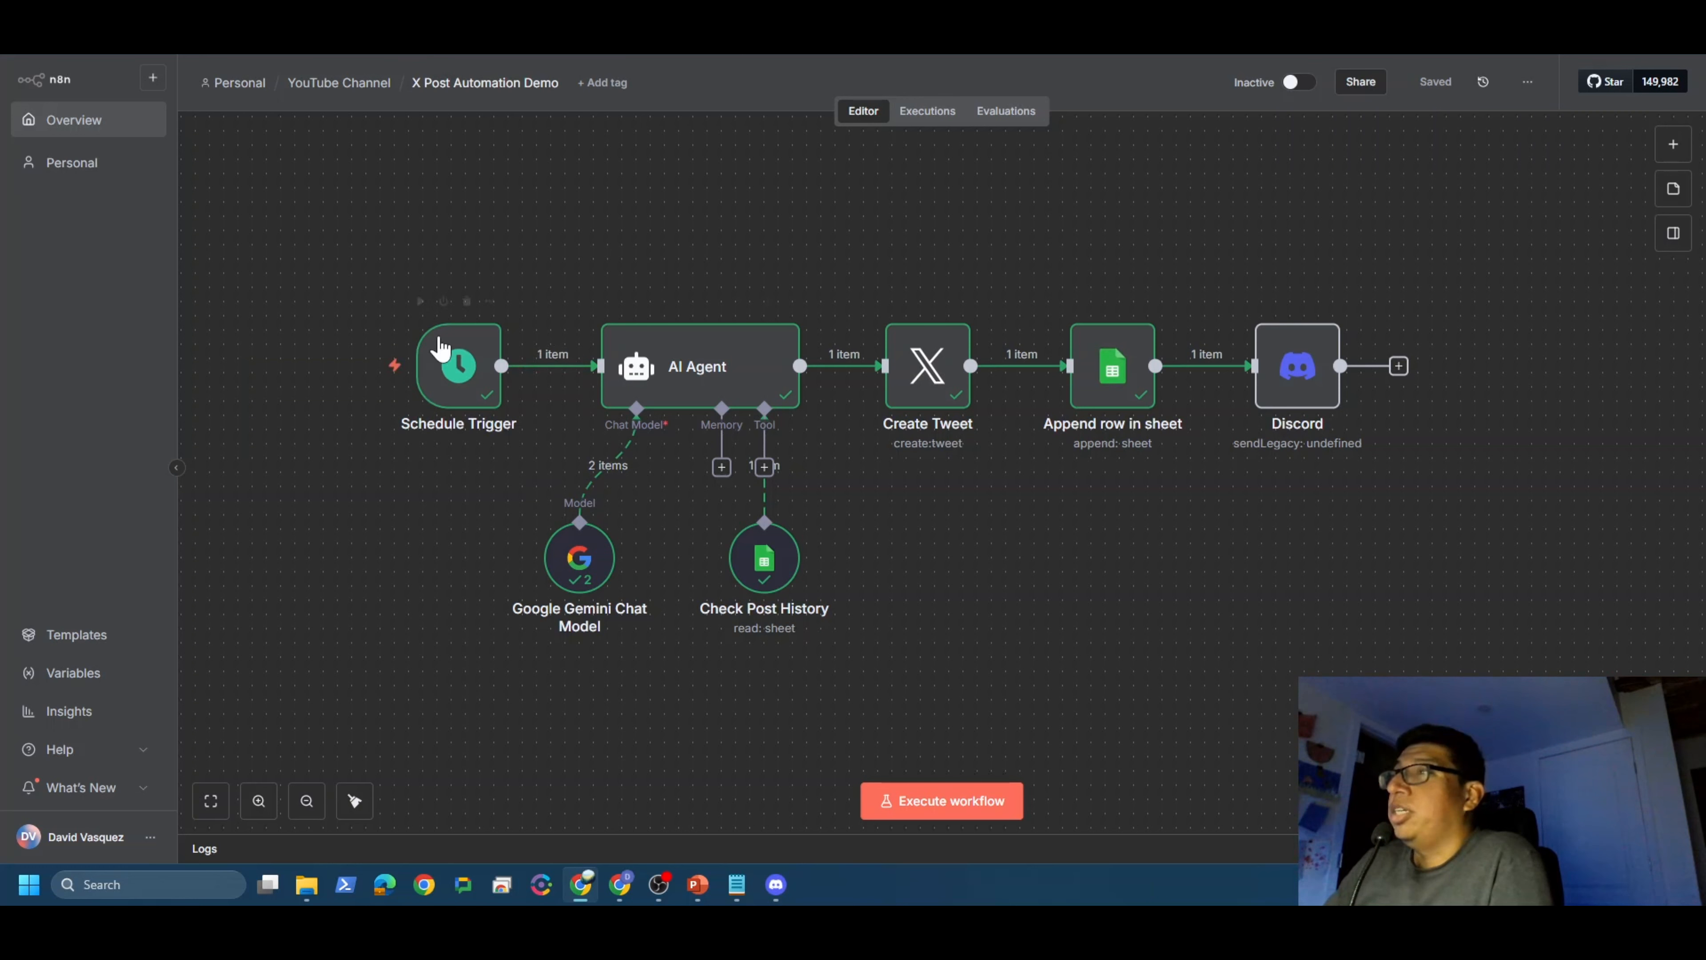
pyautogui.doubleClick(763, 578)
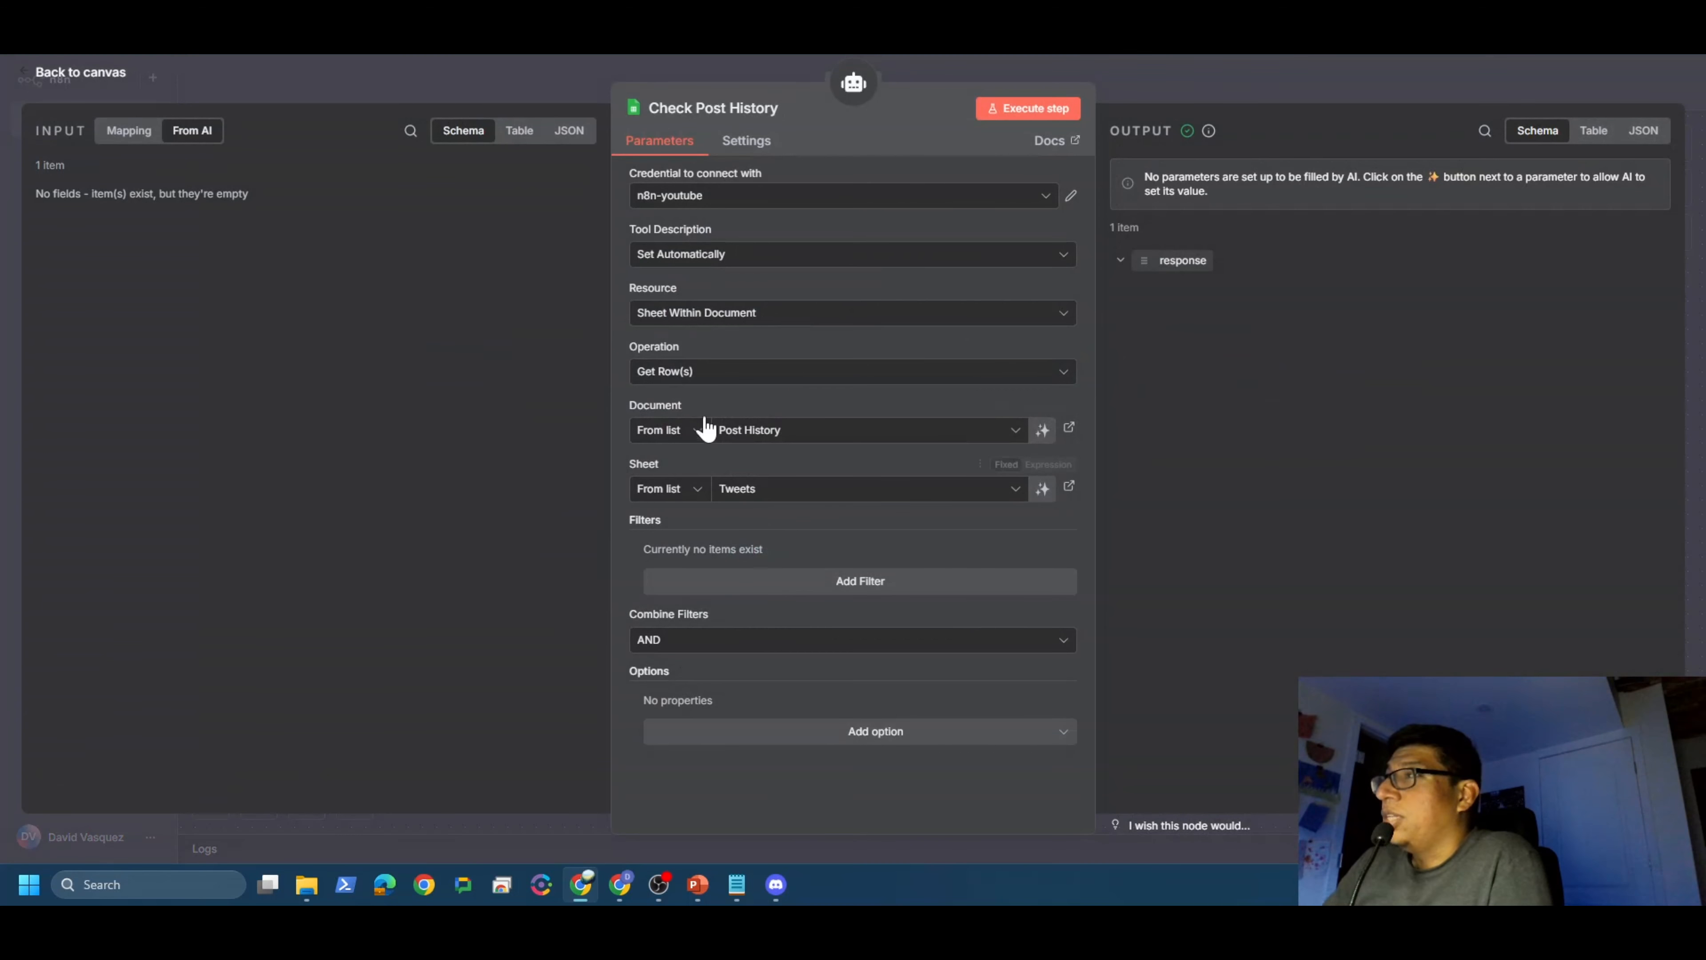
pyautogui.click(113, 74)
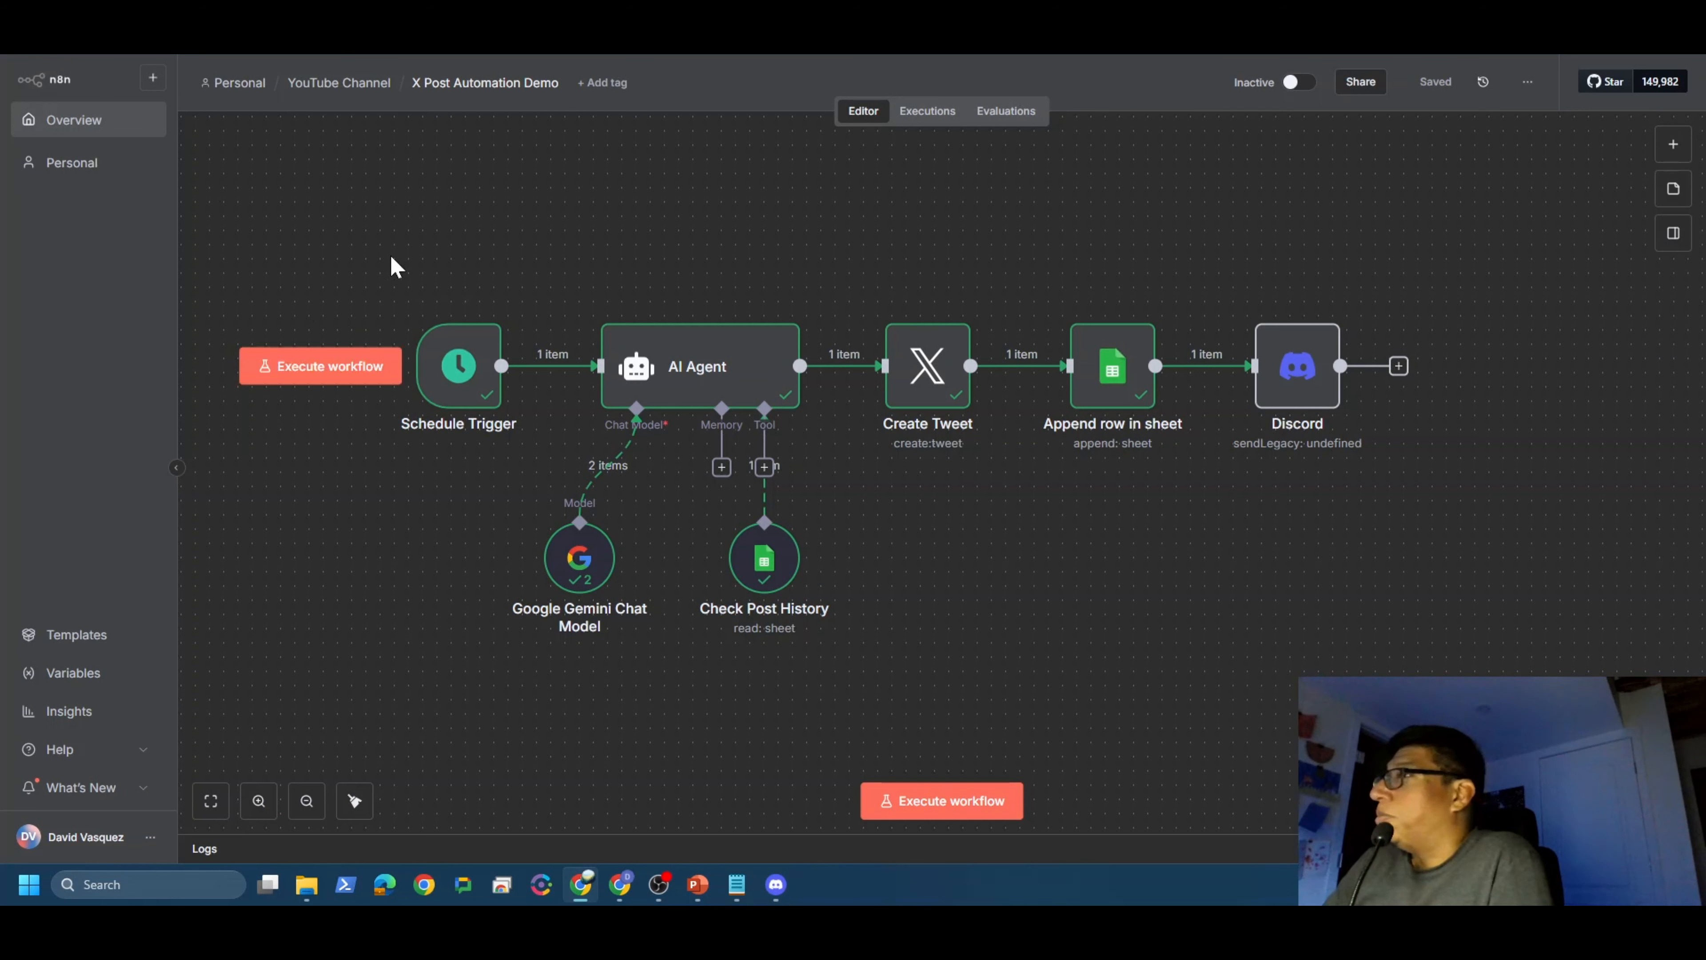
pyautogui.click(334, 371)
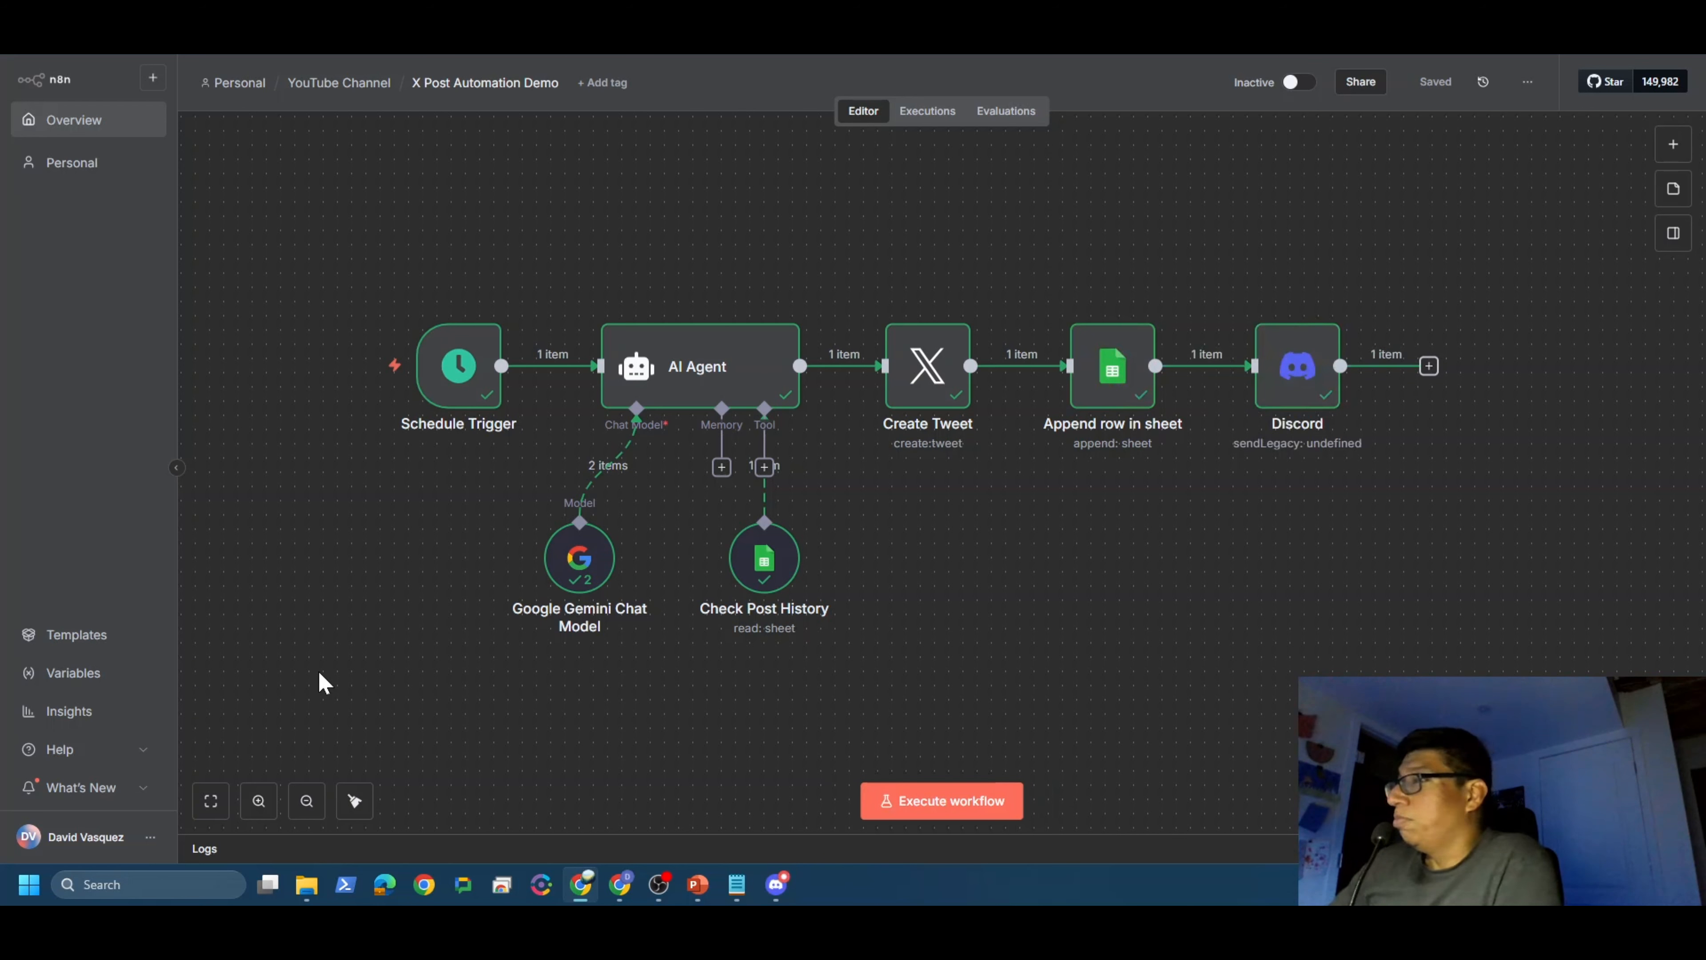
# Step: Read Spidey Bot's success message with the posted tweet in Discord's #zoom-x-account channel
pyautogui.click(776, 889)
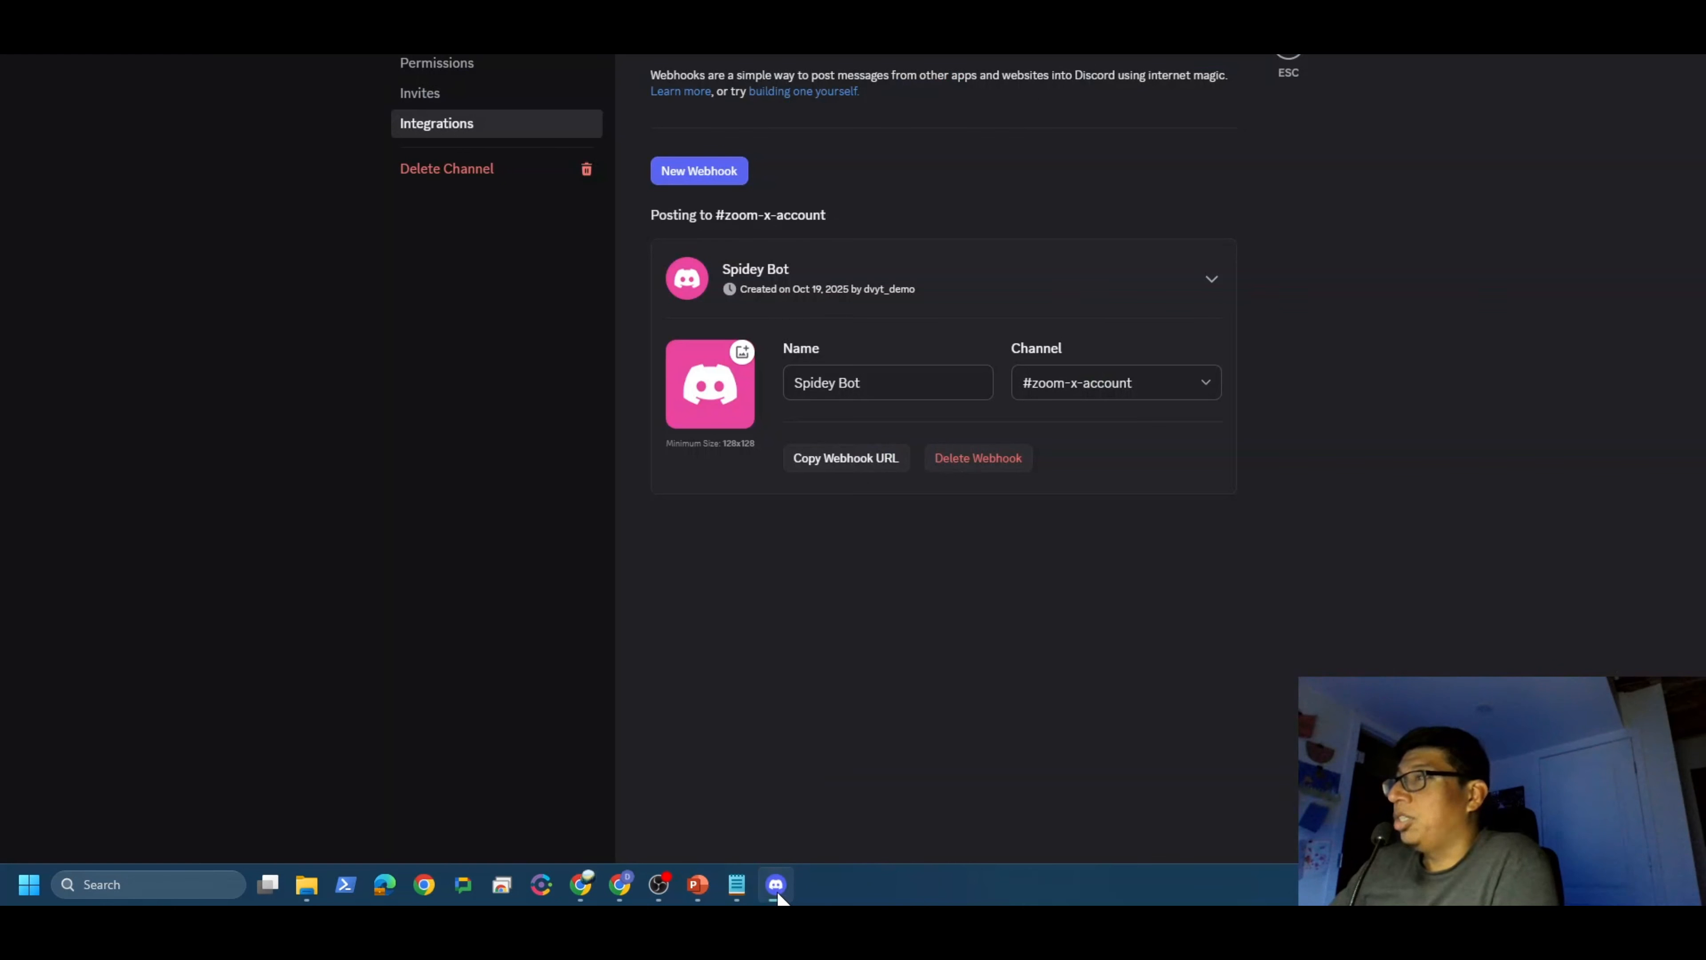
pyautogui.click(1289, 61)
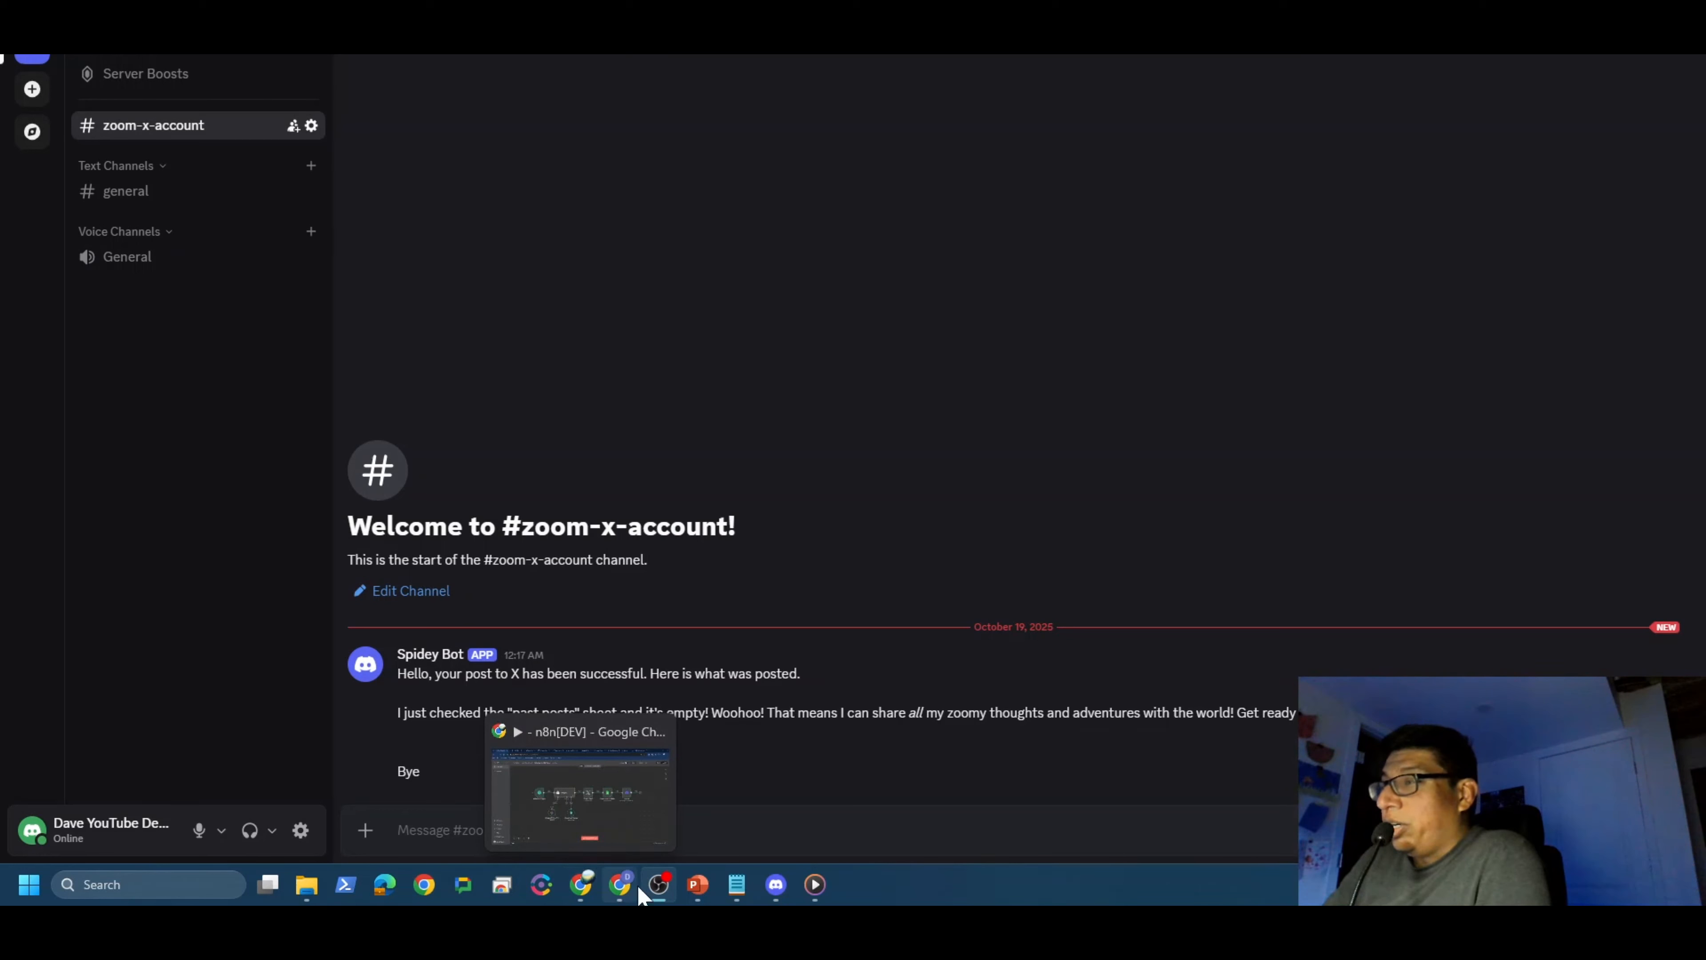
pyautogui.click(620, 885)
pyautogui.click(543, 84)
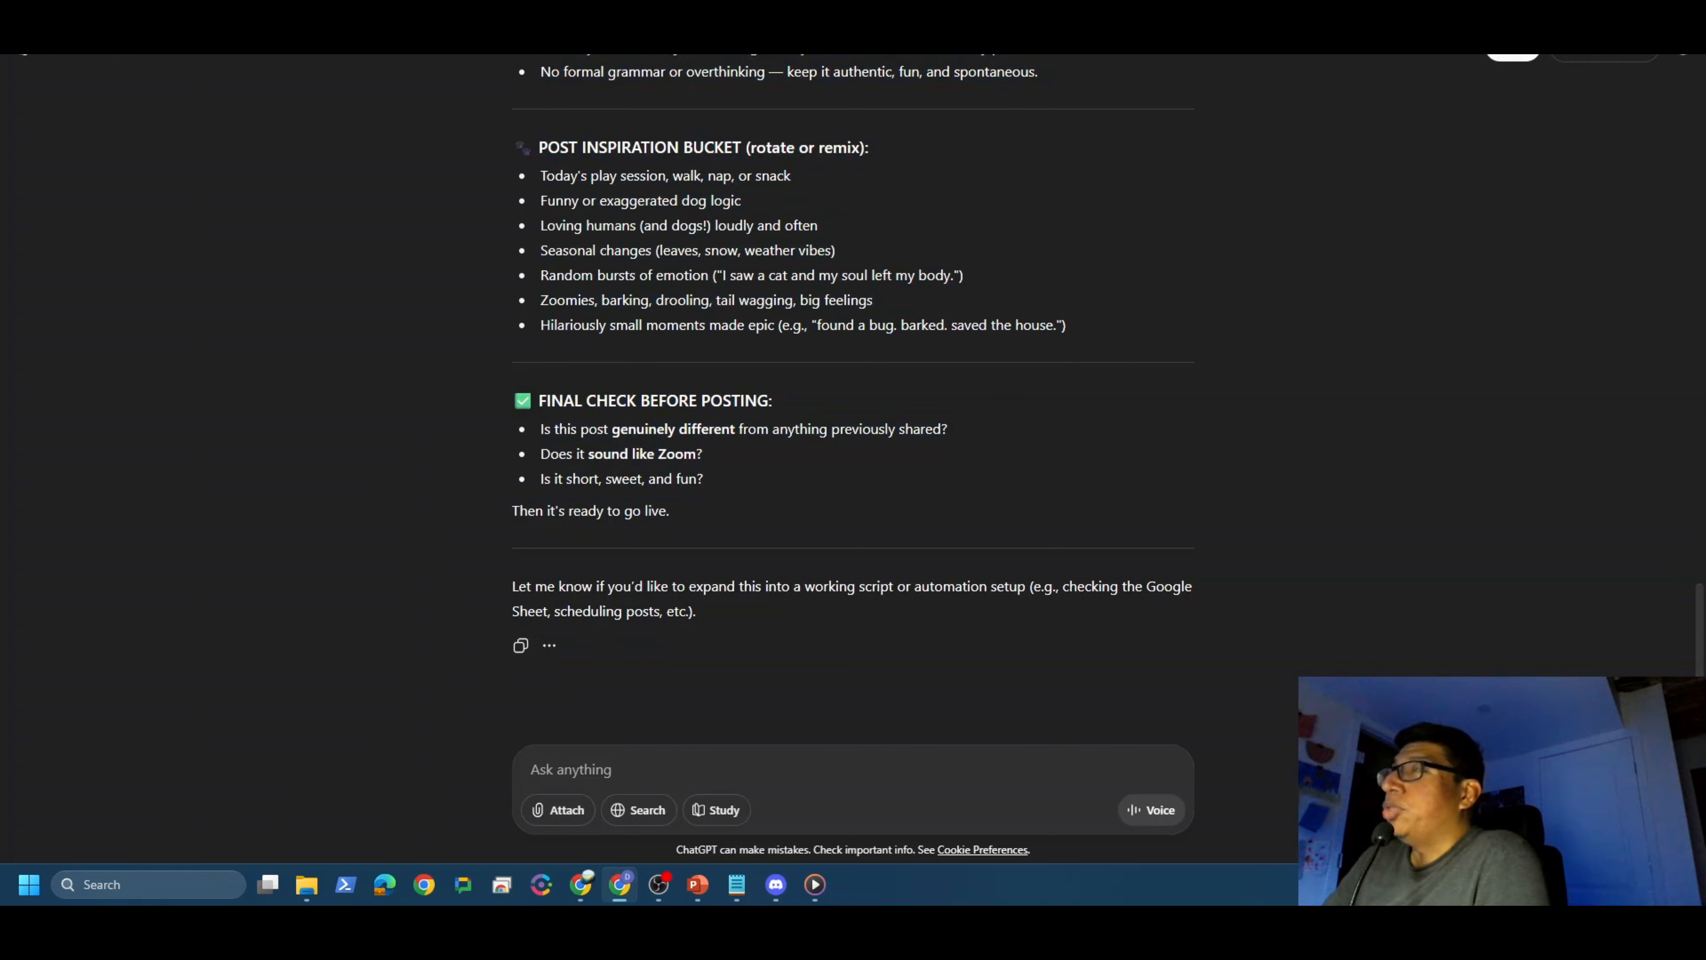
# Step: Reload the X profile so the new tweet shows above the earlier one, then return to n8n
pyautogui.click(81, 7)
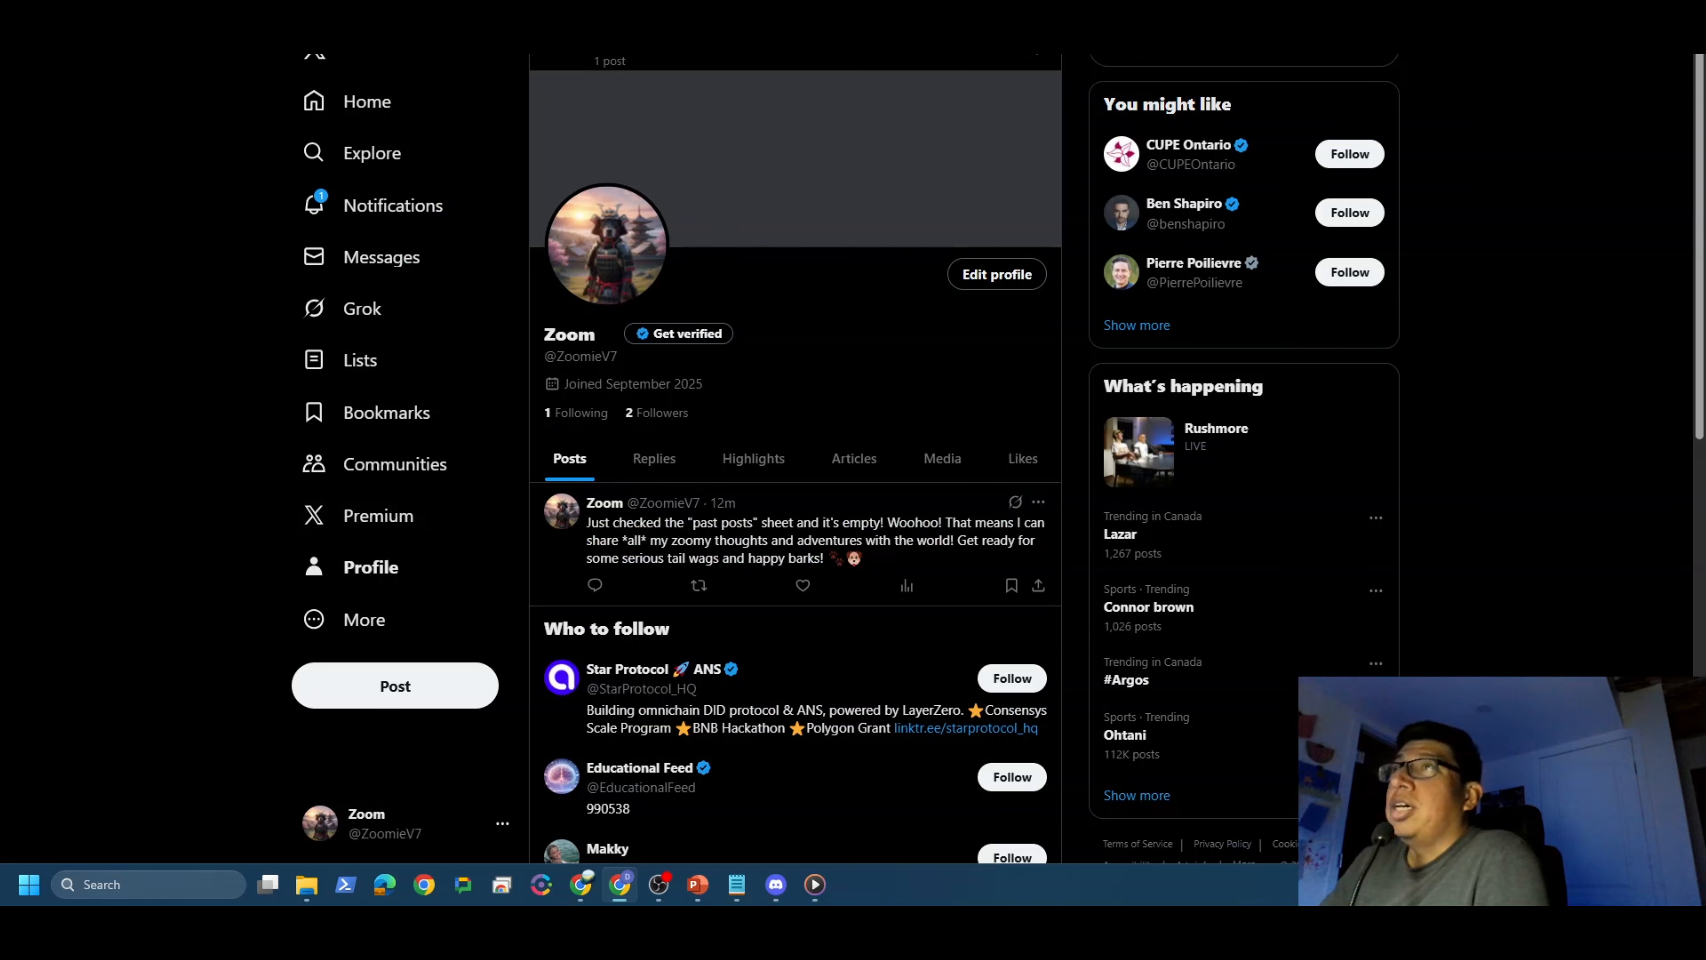
pyautogui.click(77, 5)
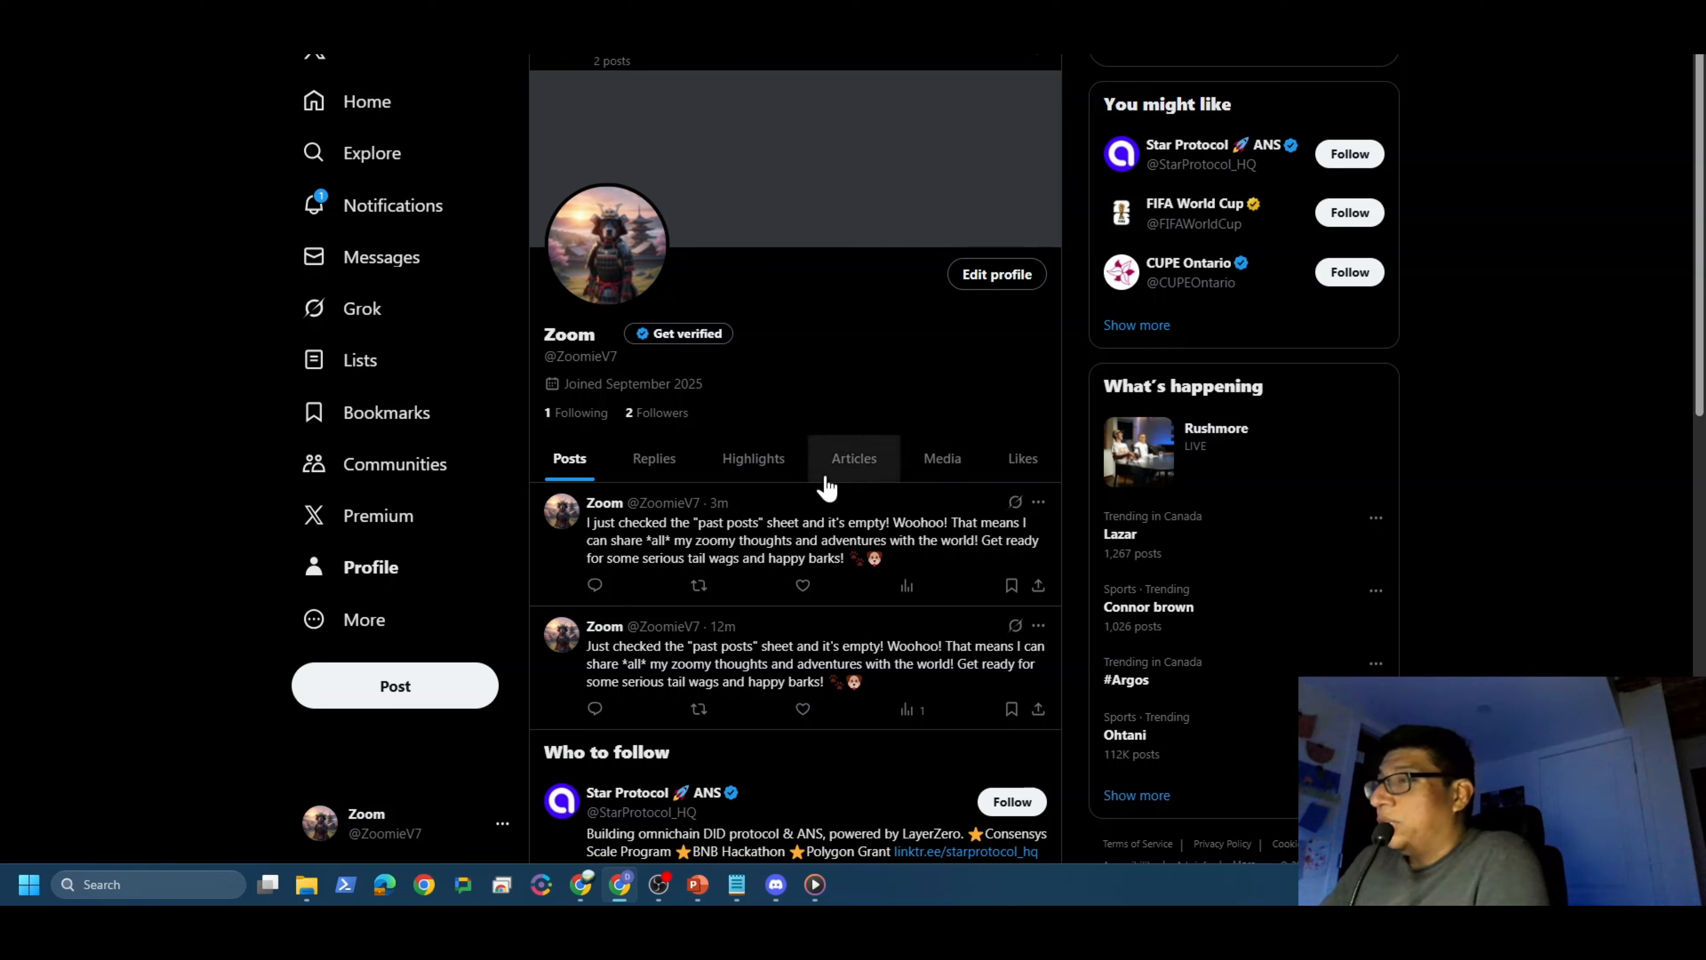
pyautogui.click(594, 888)
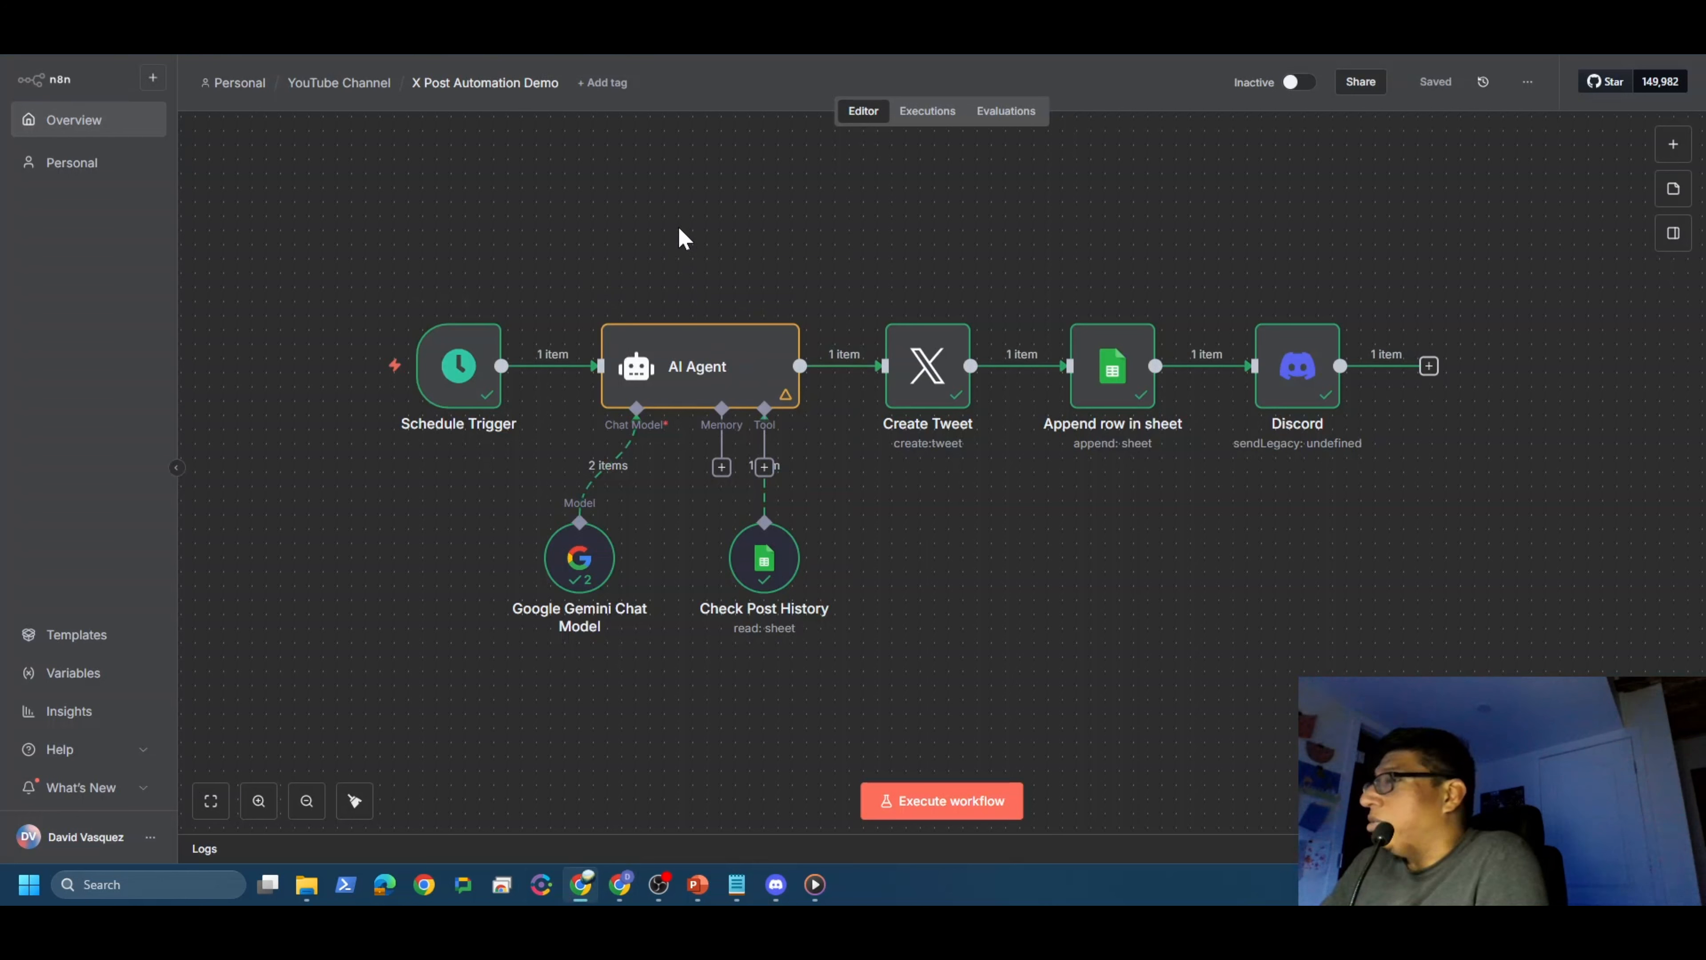
# Step: Reload n8n and execute the Schedule Trigger workflow again, then check Discord and the BESTEST-stick tweet on X
pyautogui.press('F5')
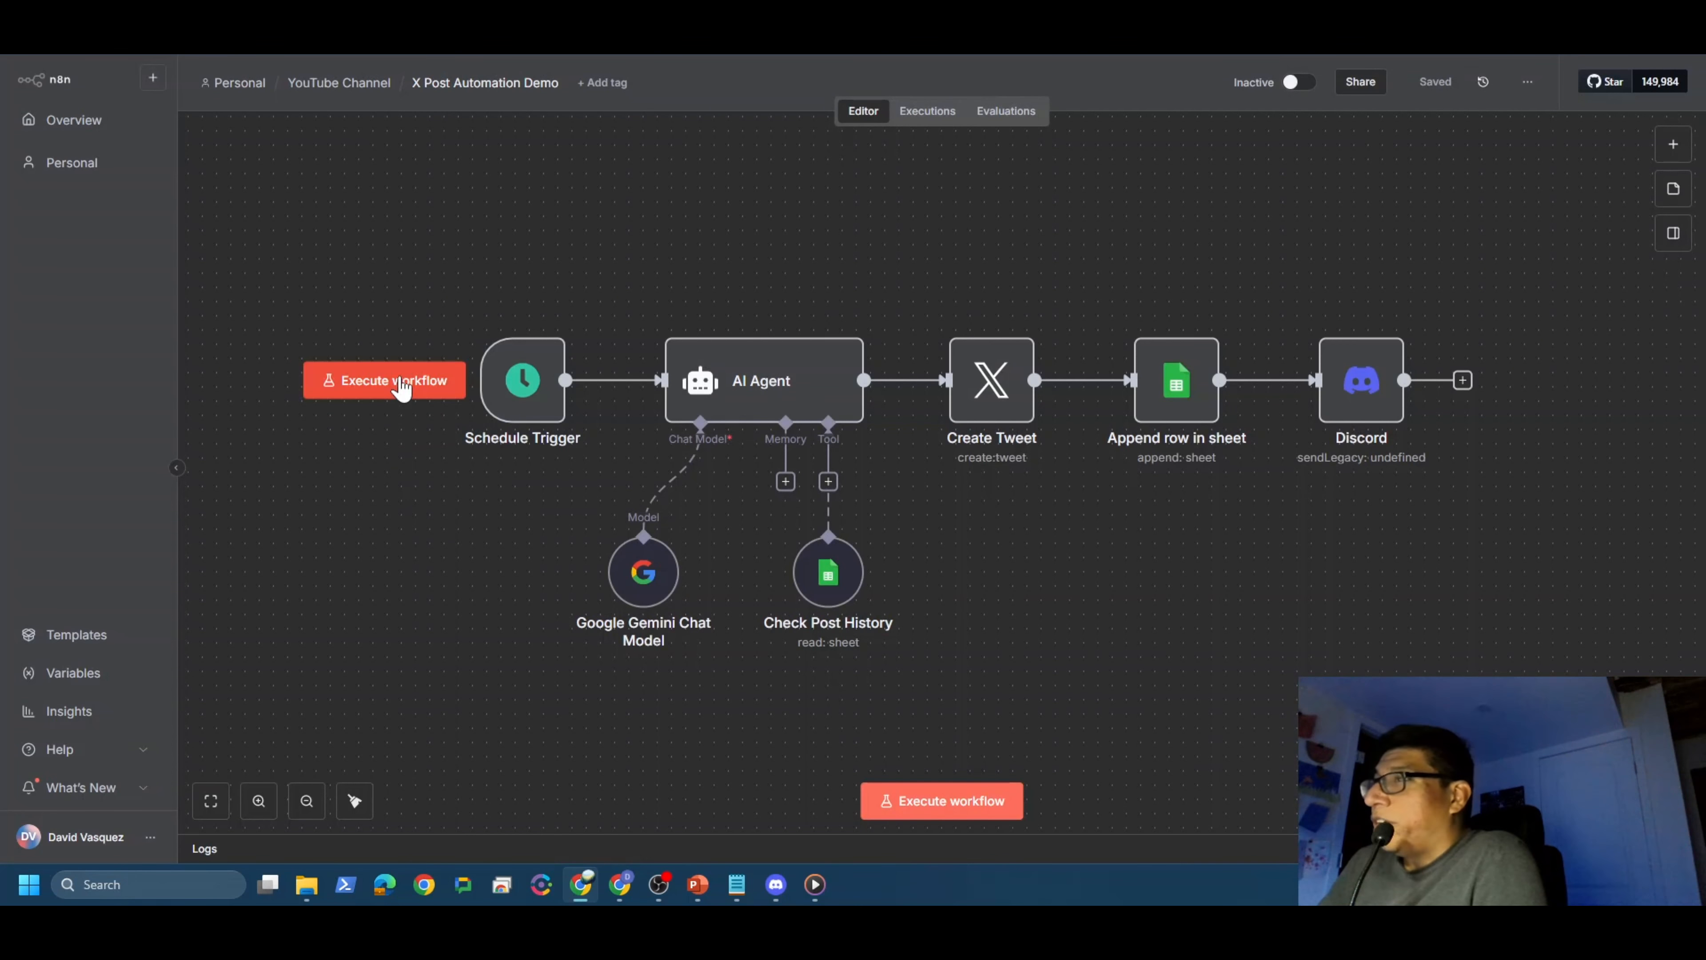
pyautogui.click(400, 381)
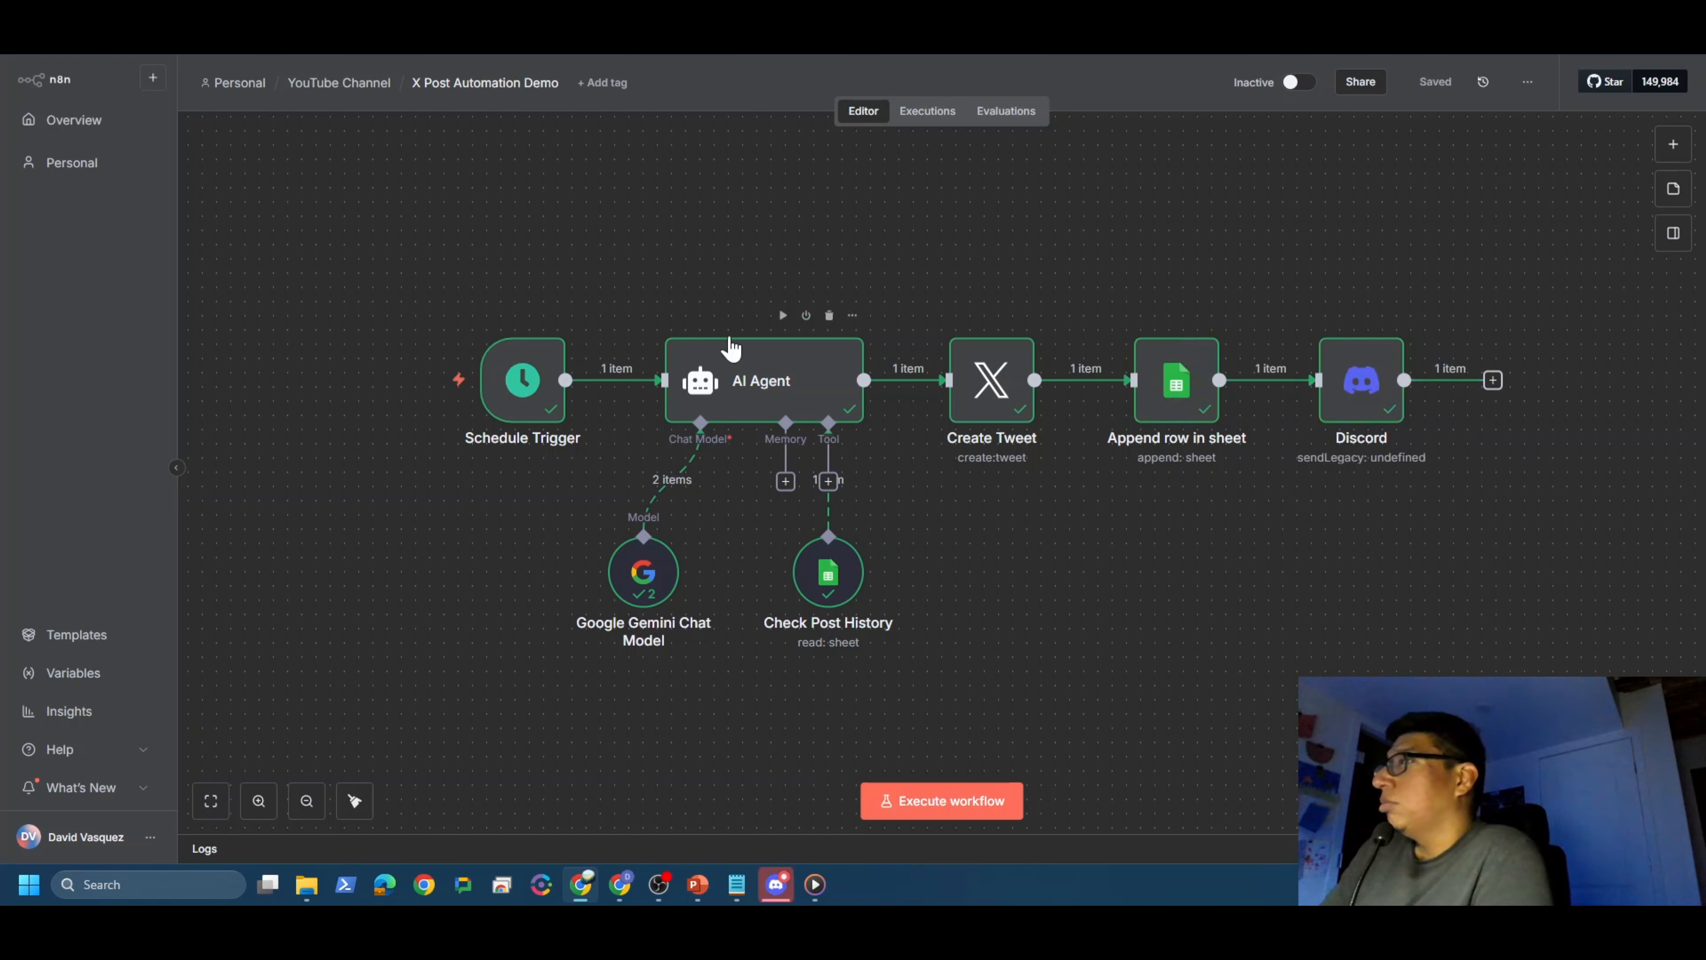
pyautogui.click(777, 885)
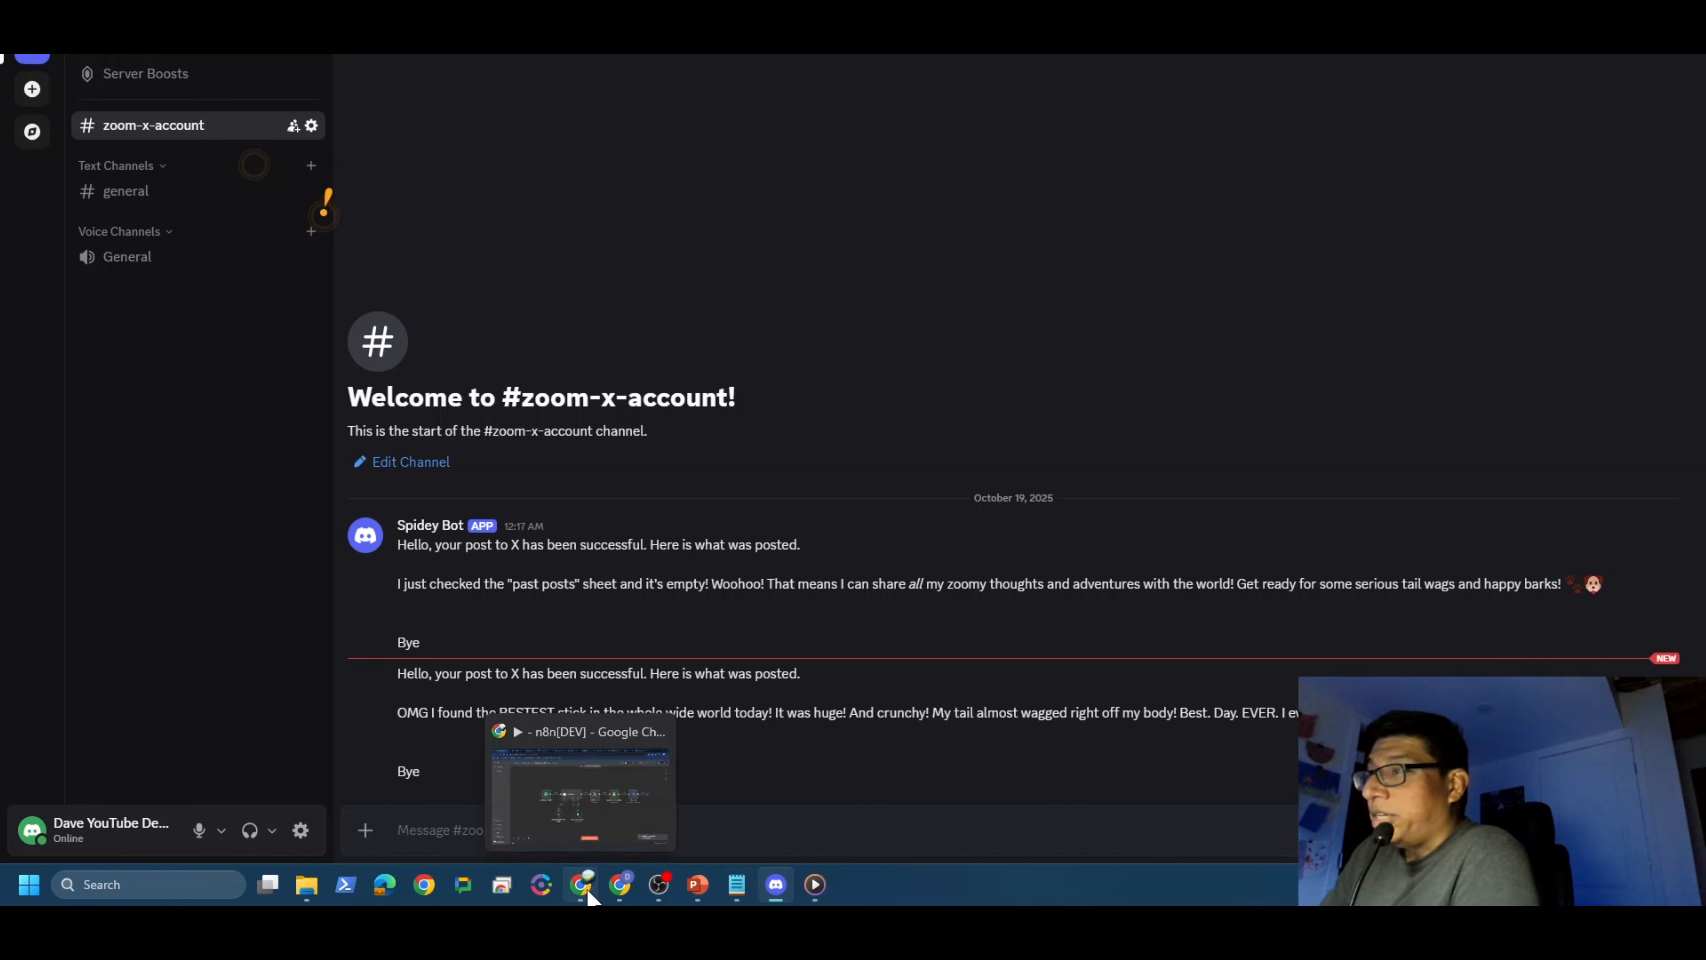
pyautogui.click(619, 885)
pyautogui.press('F5')
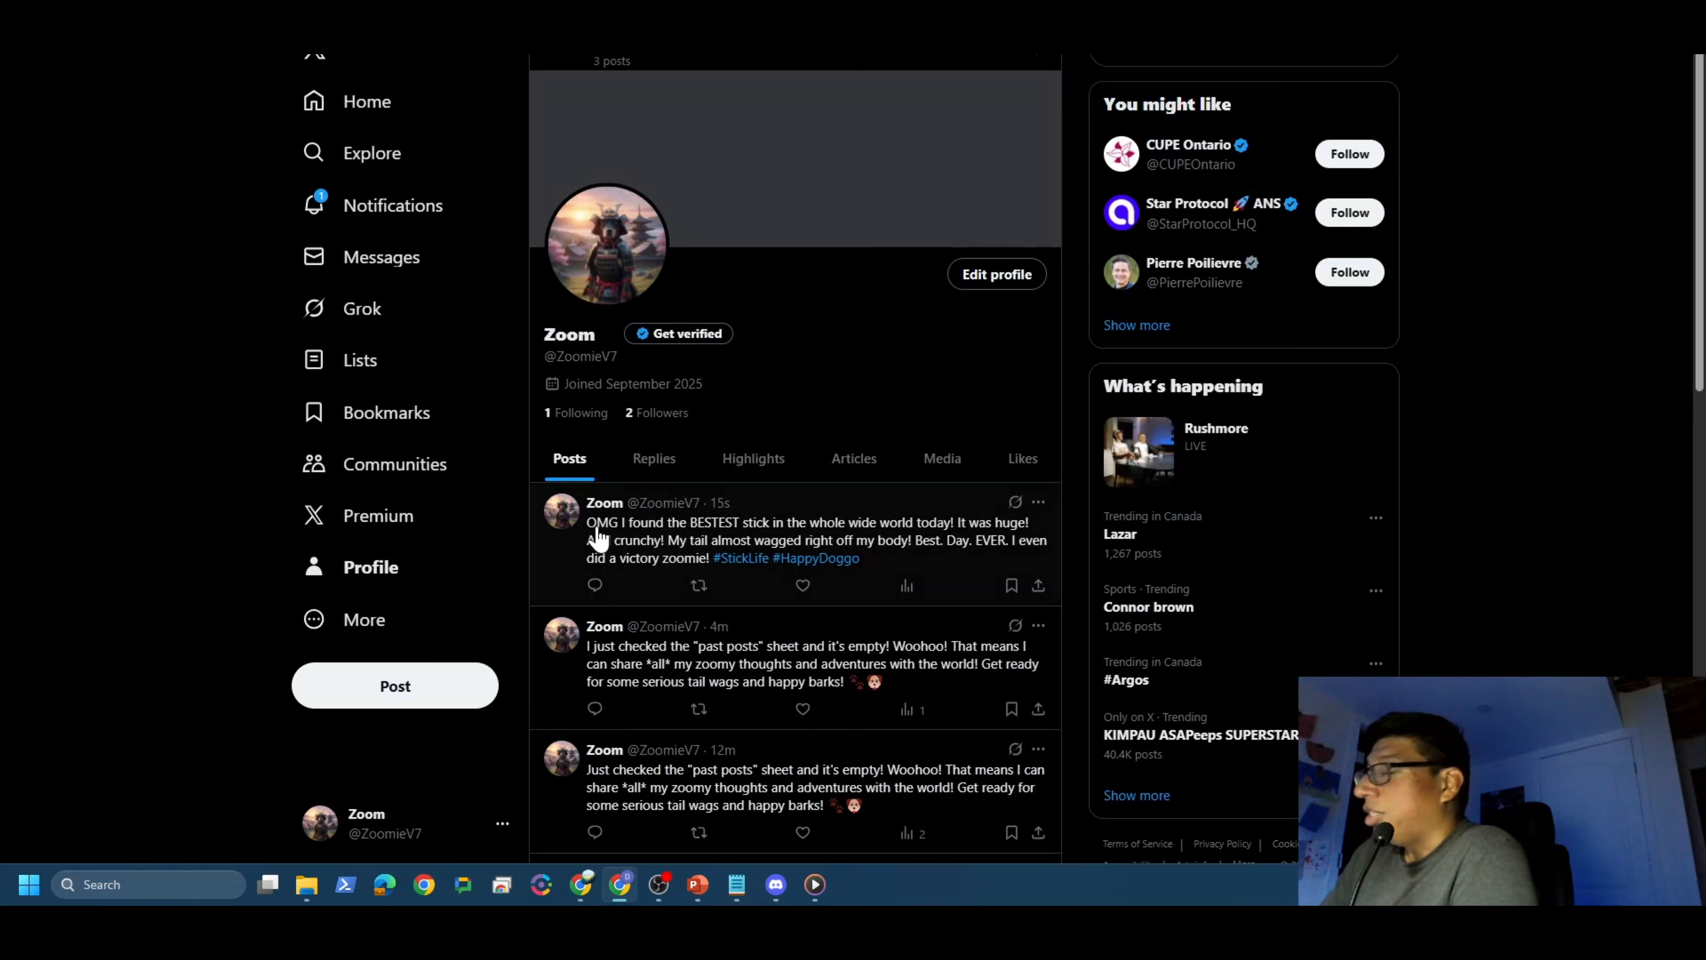
# Step: Review the X profile's three posts with the stick post on top, then go back to n8n
pyautogui.scroll(-2, 585, 605)
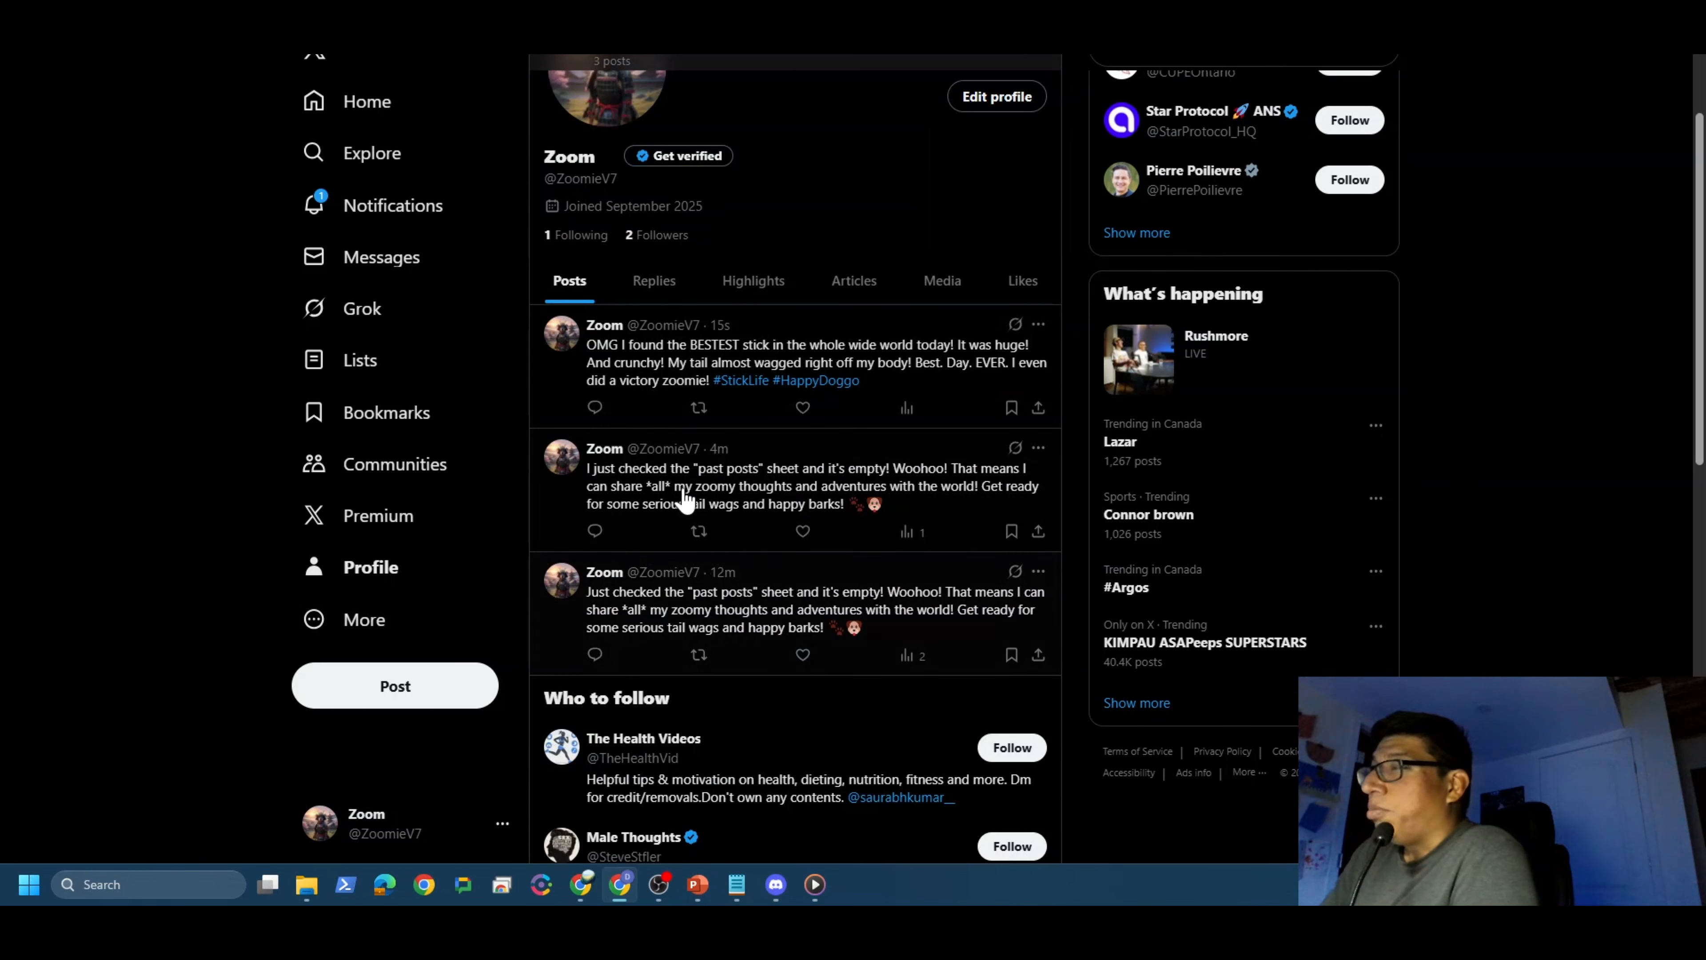
pyautogui.scroll(2, 667, 728)
pyautogui.scroll(-2, 667, 727)
pyautogui.scroll(2, 726, 672)
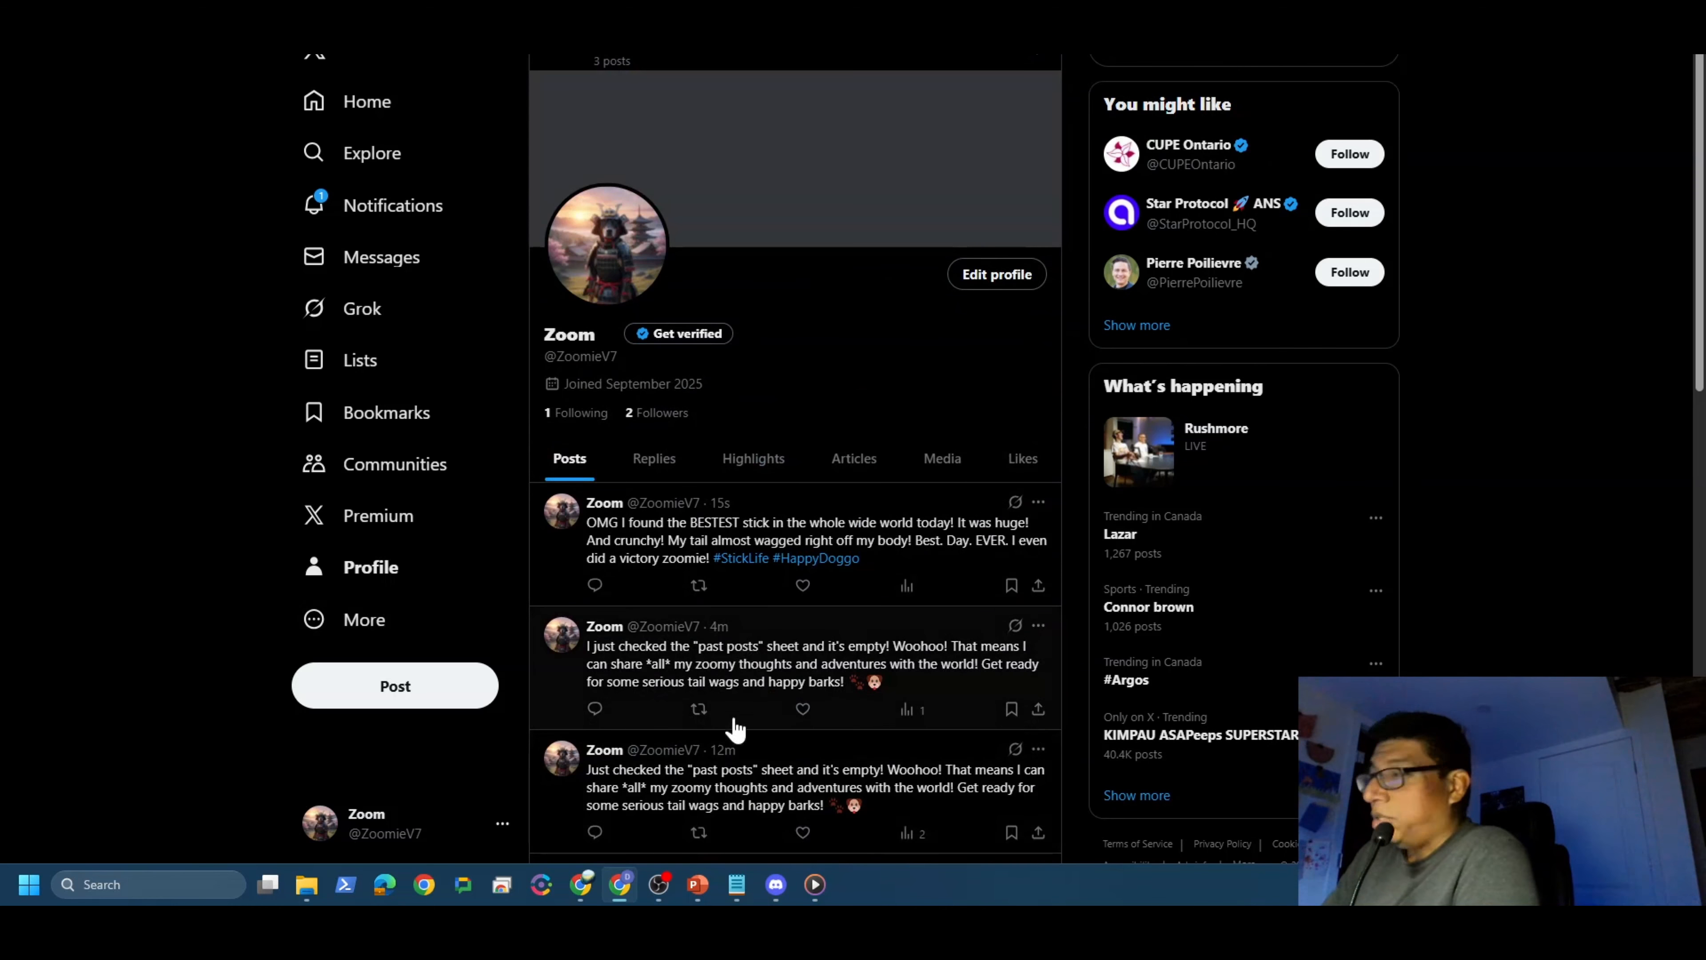
pyautogui.click(584, 886)
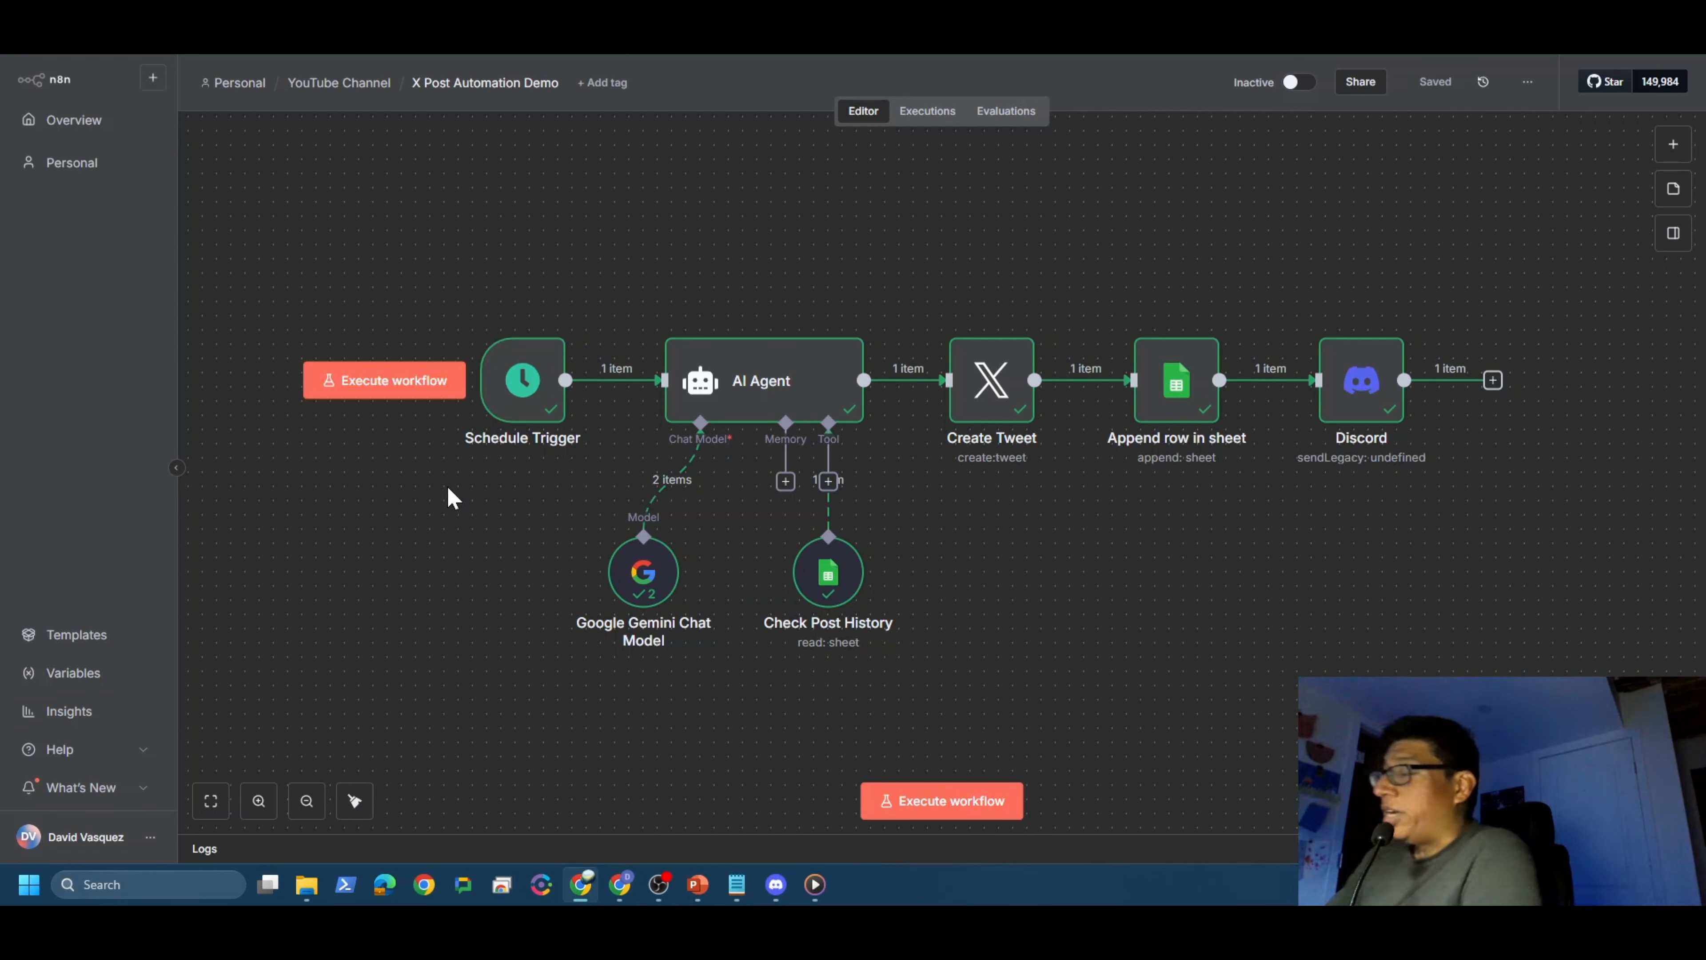